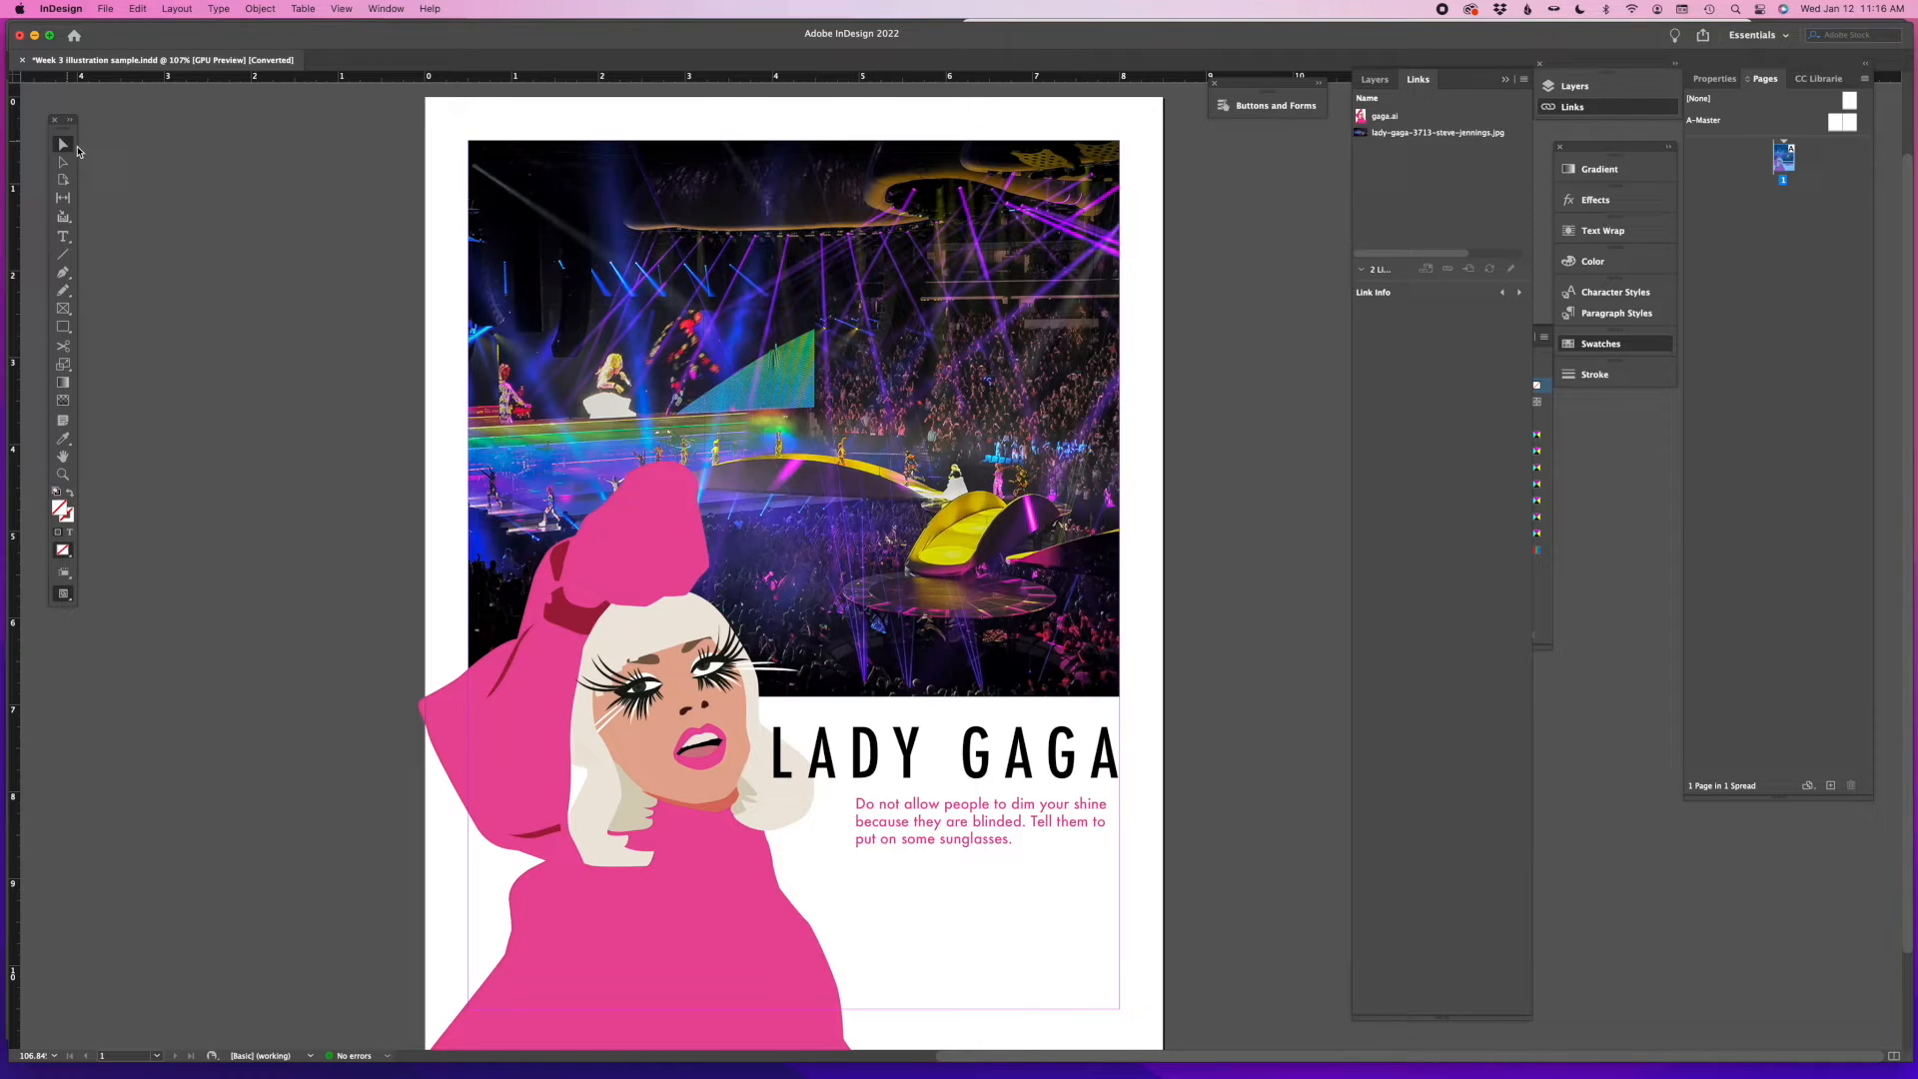
Compare the reference photo in the RGB gaga.ai document with the finished vector portrait in the CMYK gaga.ai document.
scroll(993, 685, "down", 3)
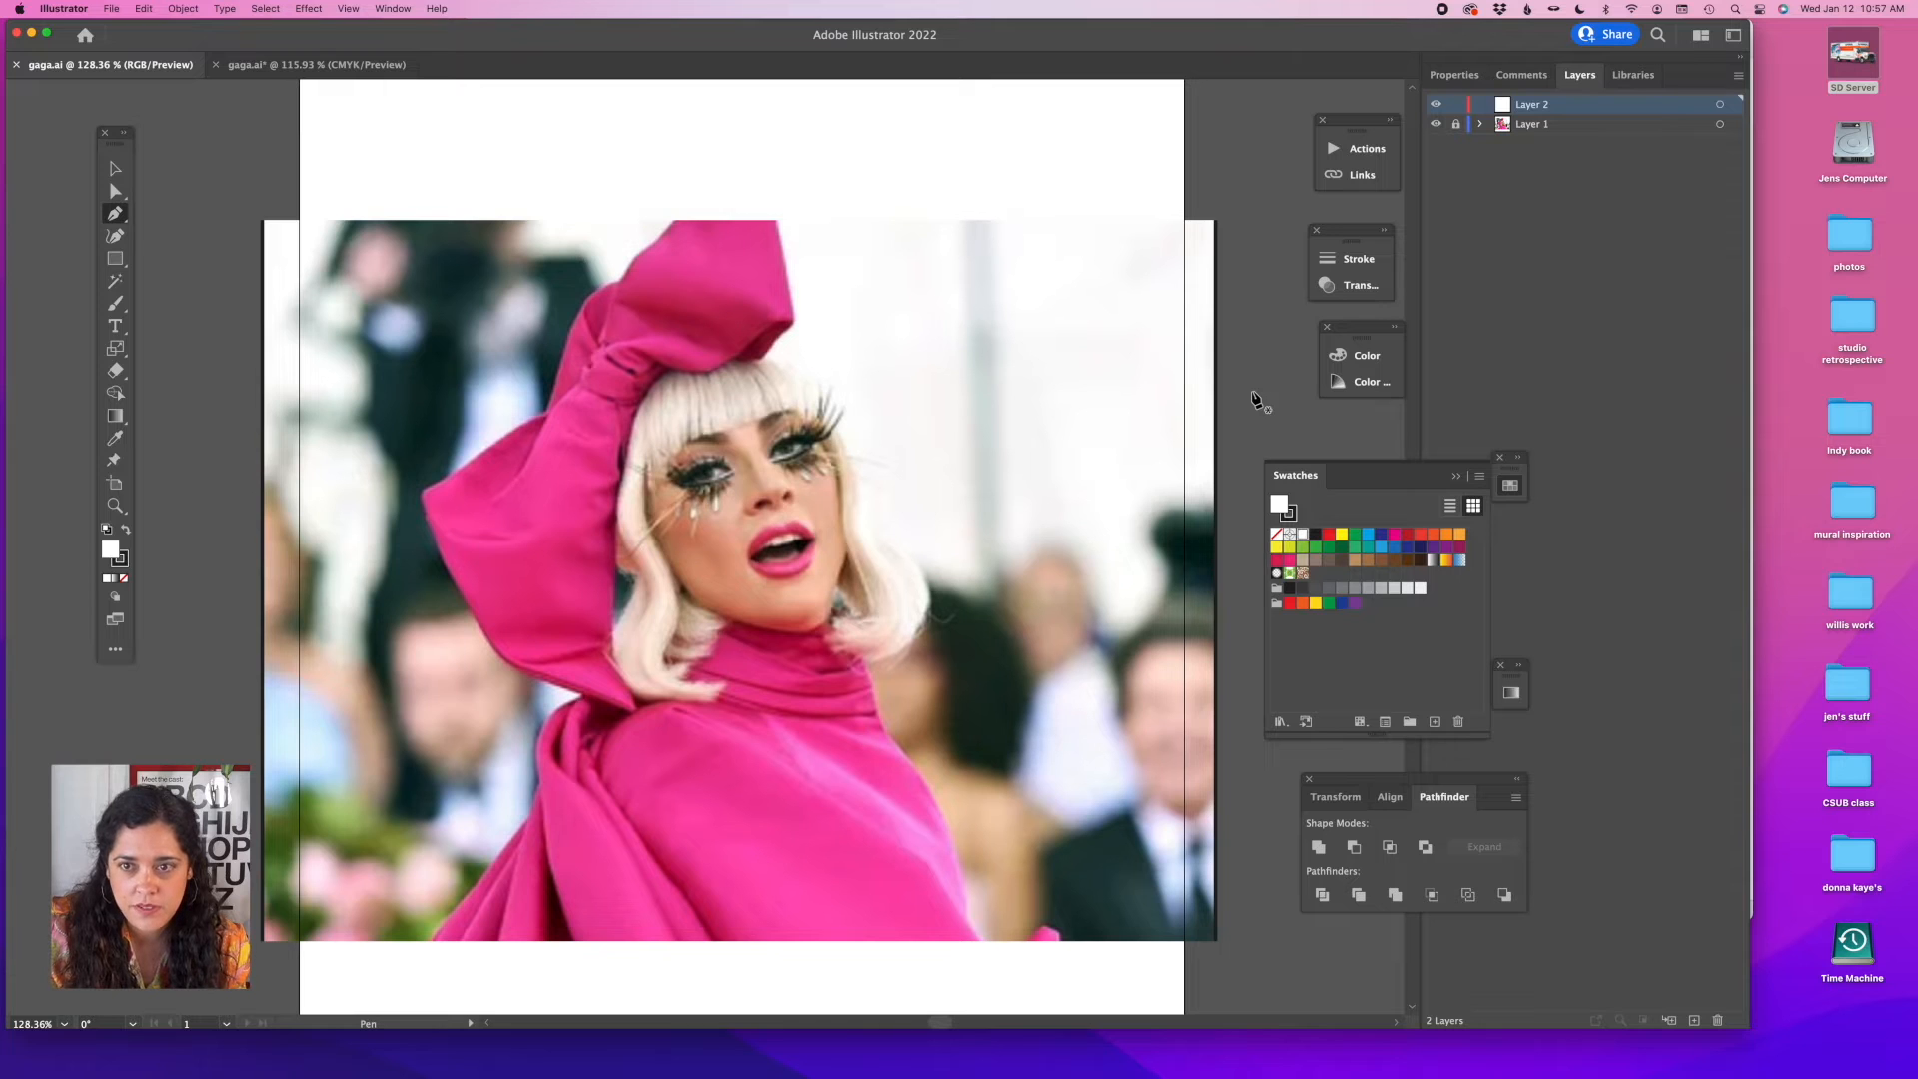
scroll(1256, 401, "right", 1)
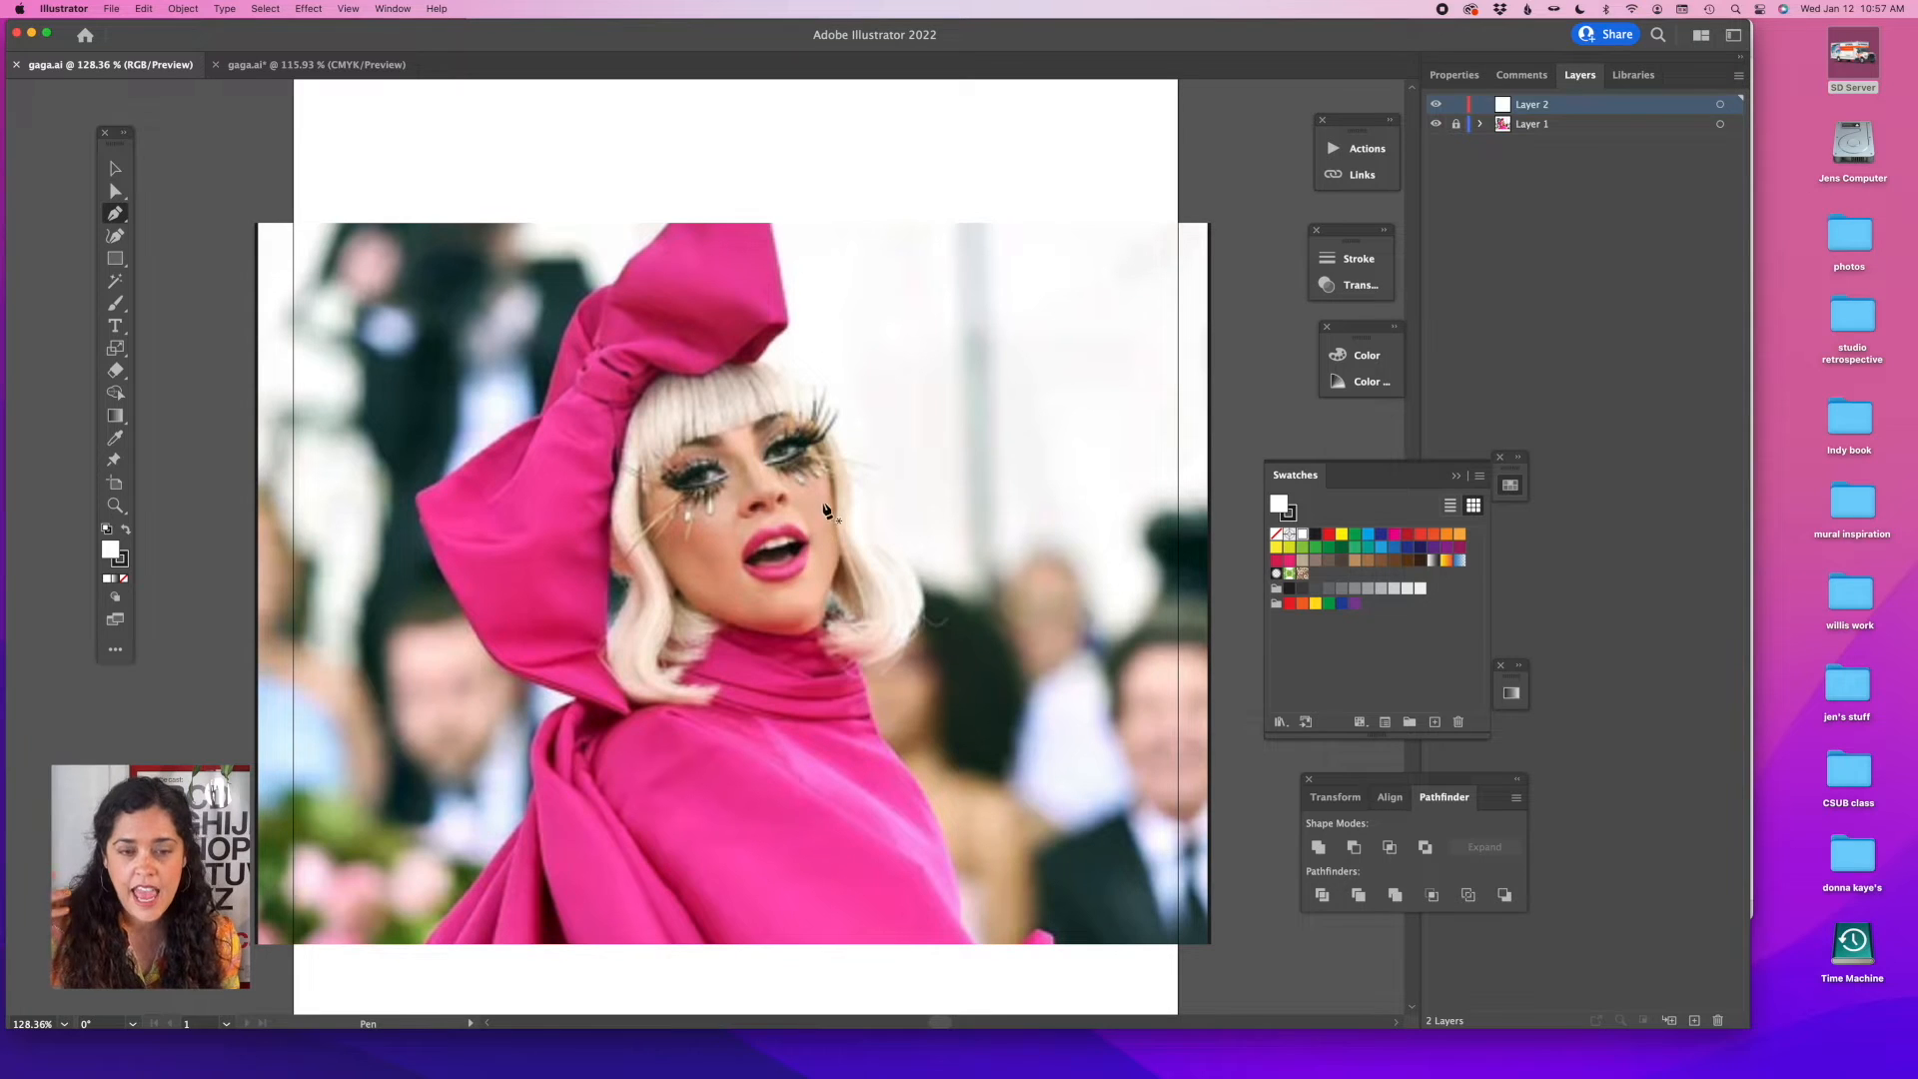
left_click(115, 168)
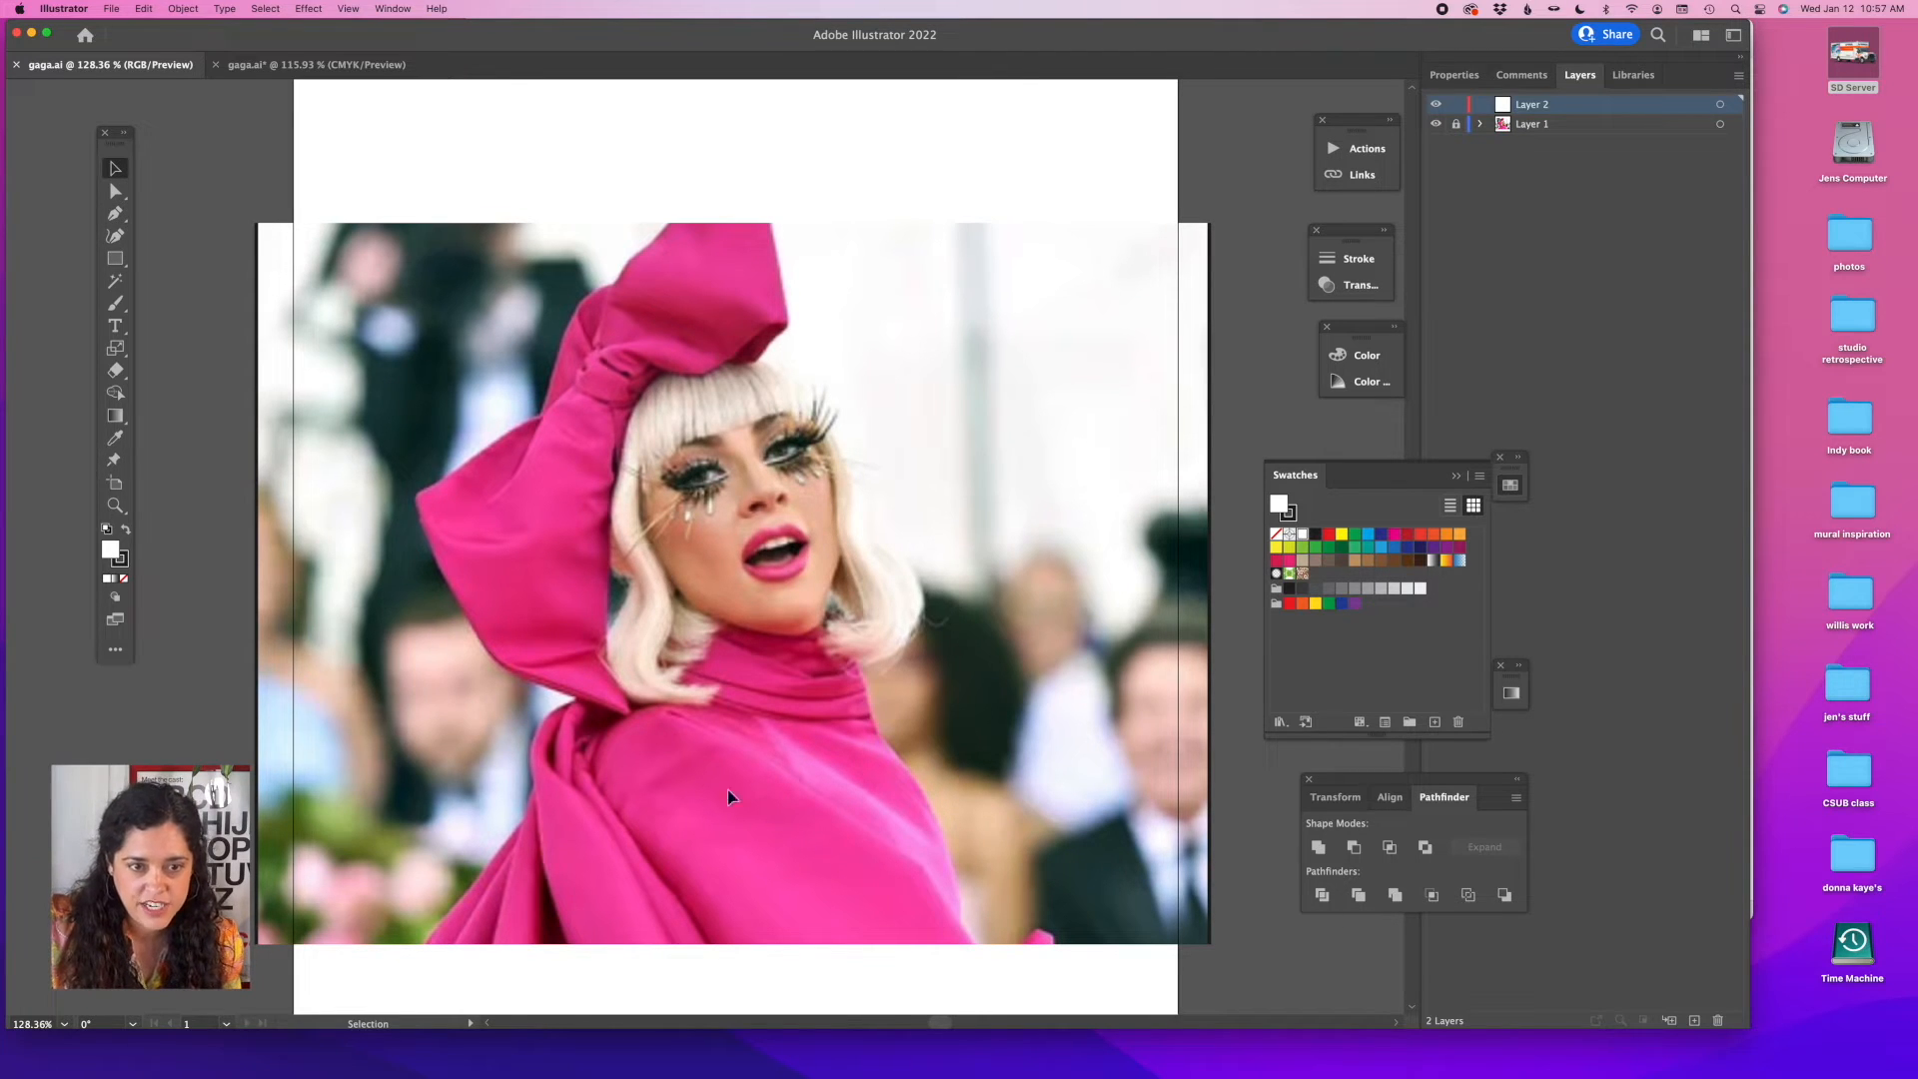
left_click(318, 64)
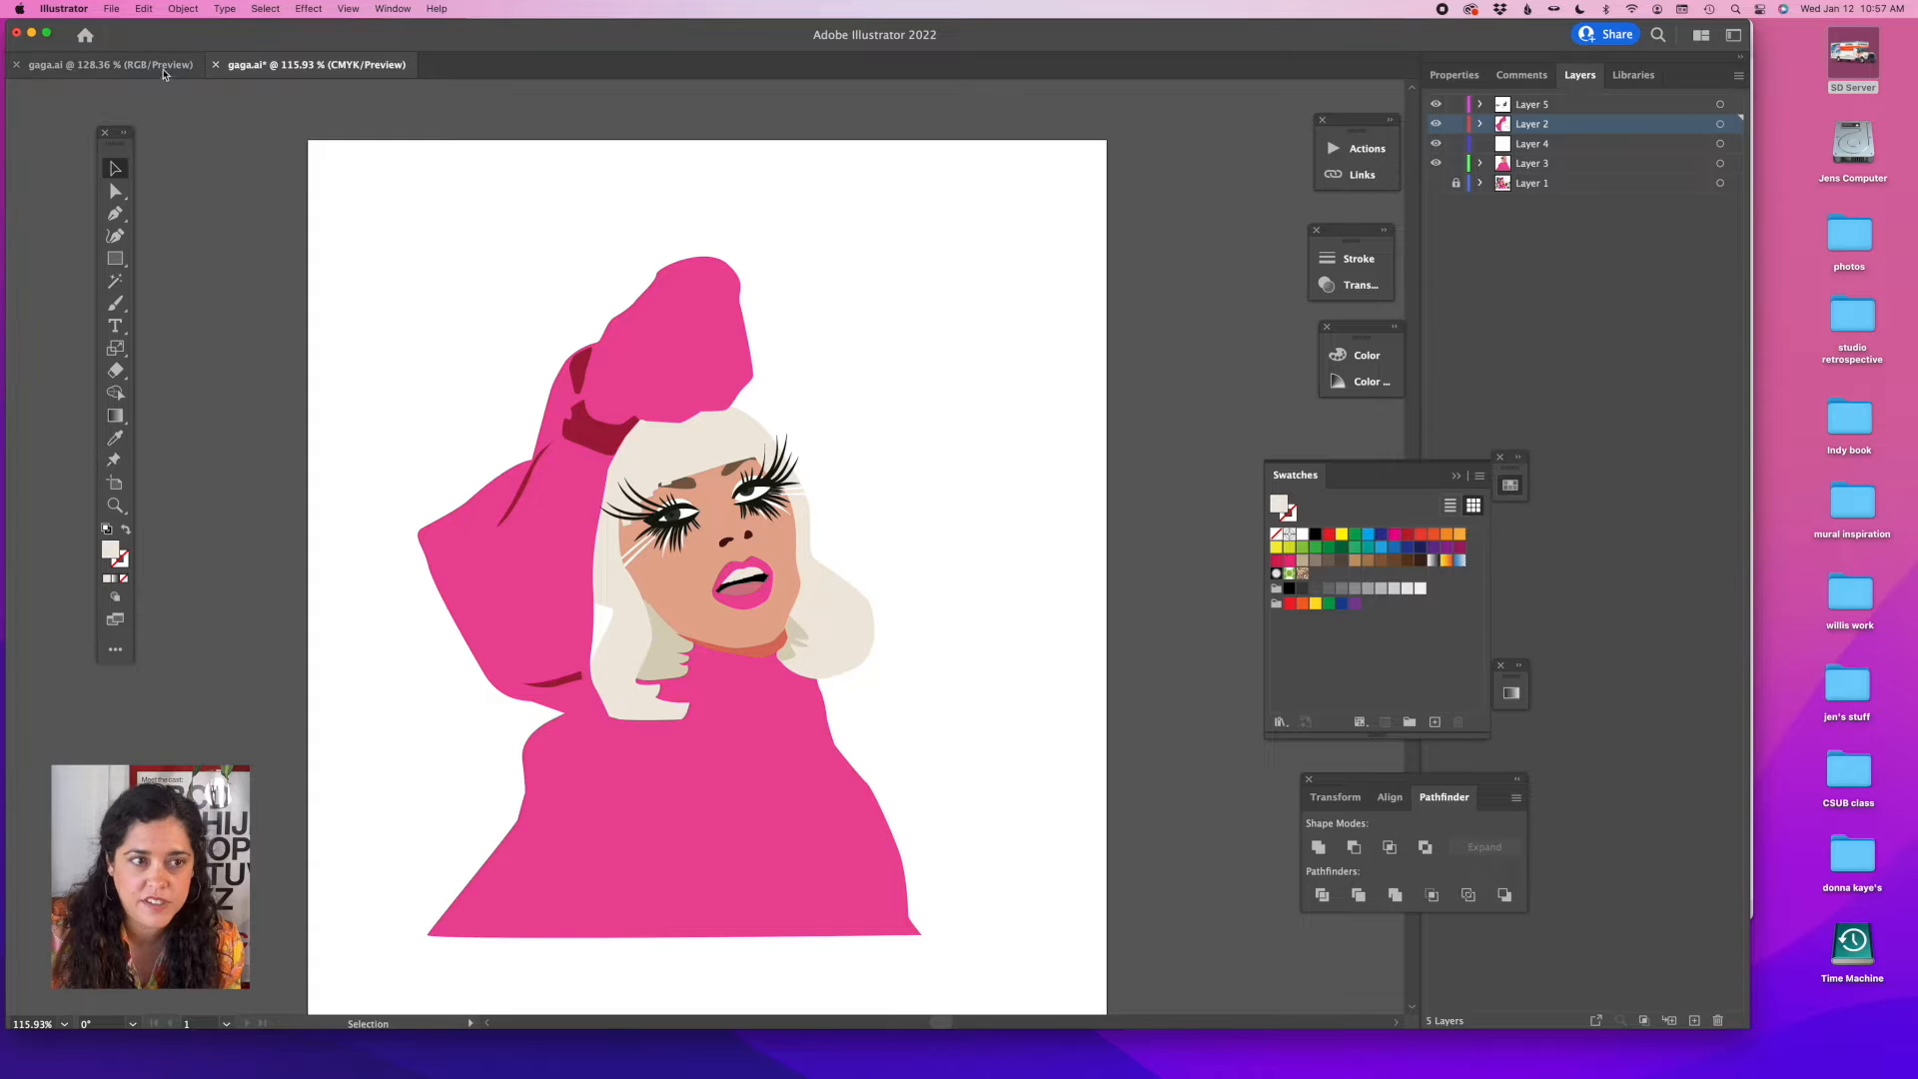
left_click(110, 65)
left_click(115, 213)
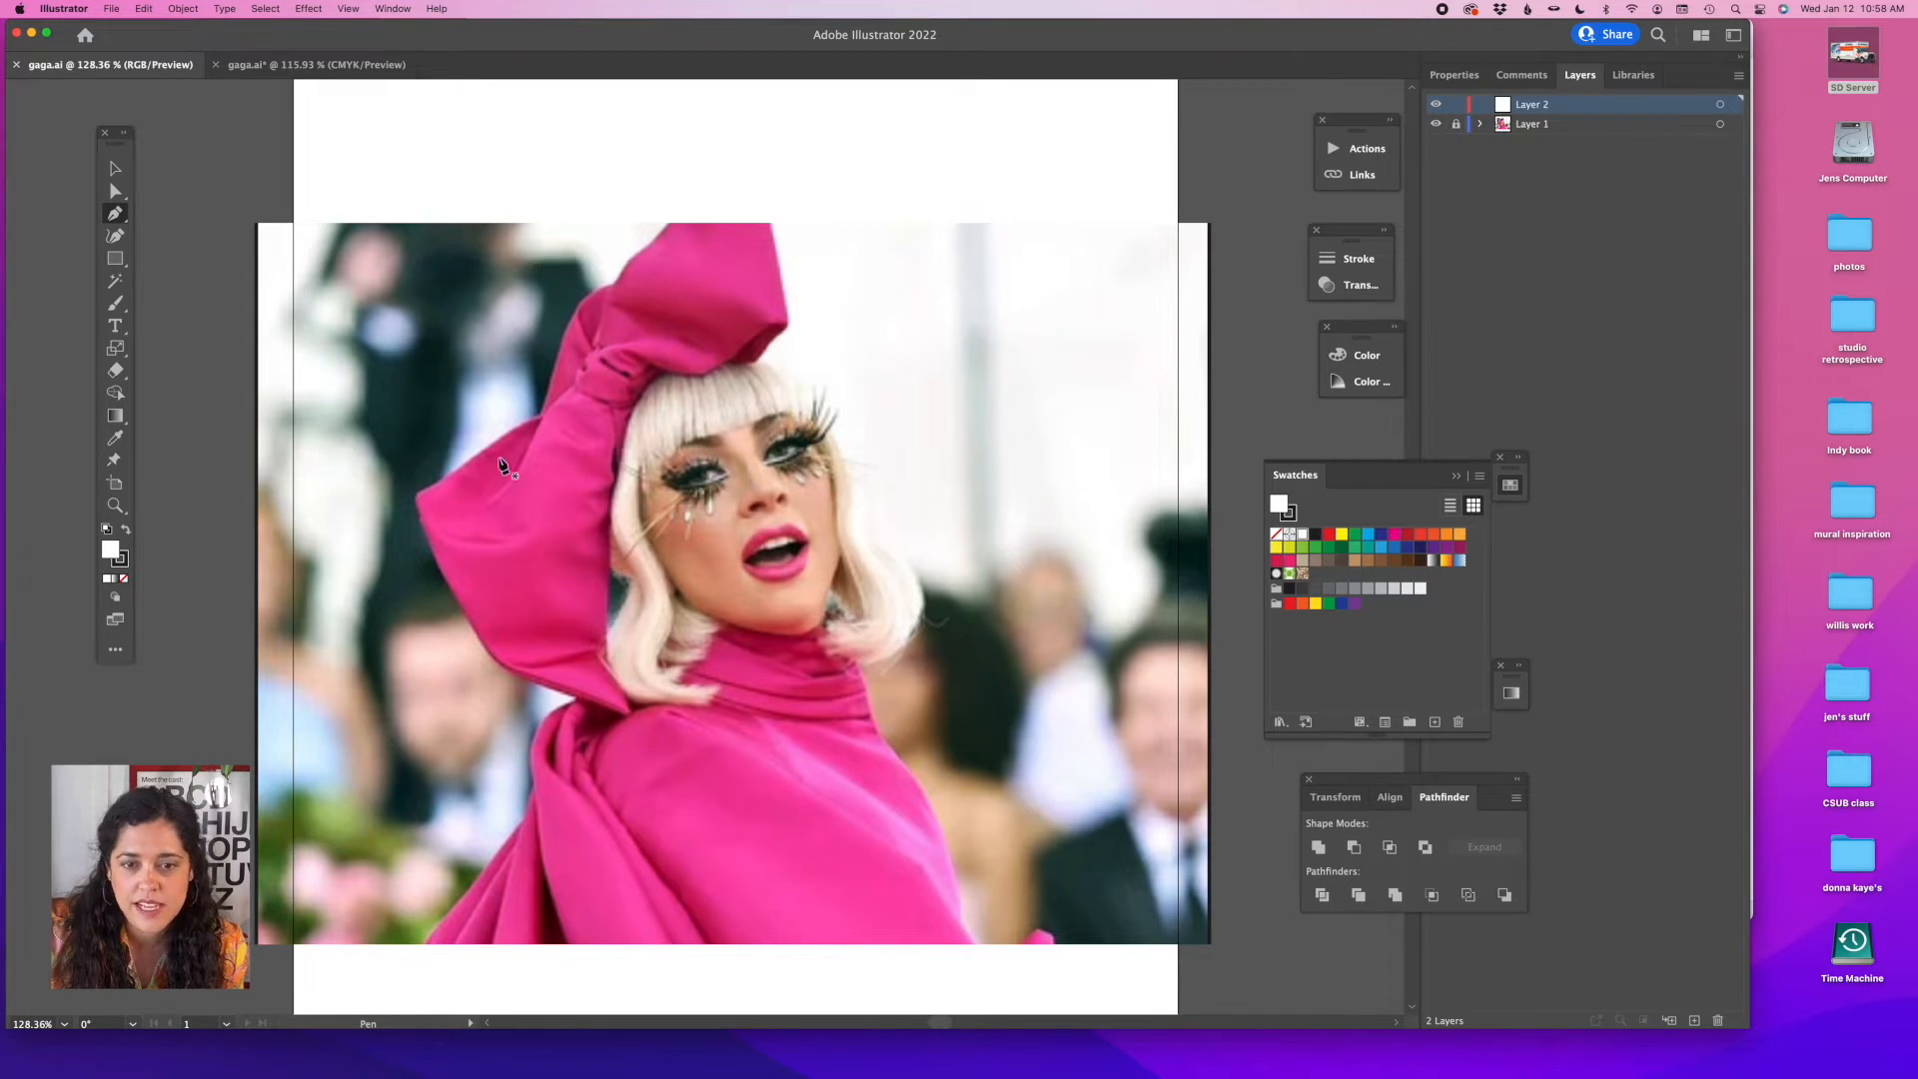
left_click(336, 64)
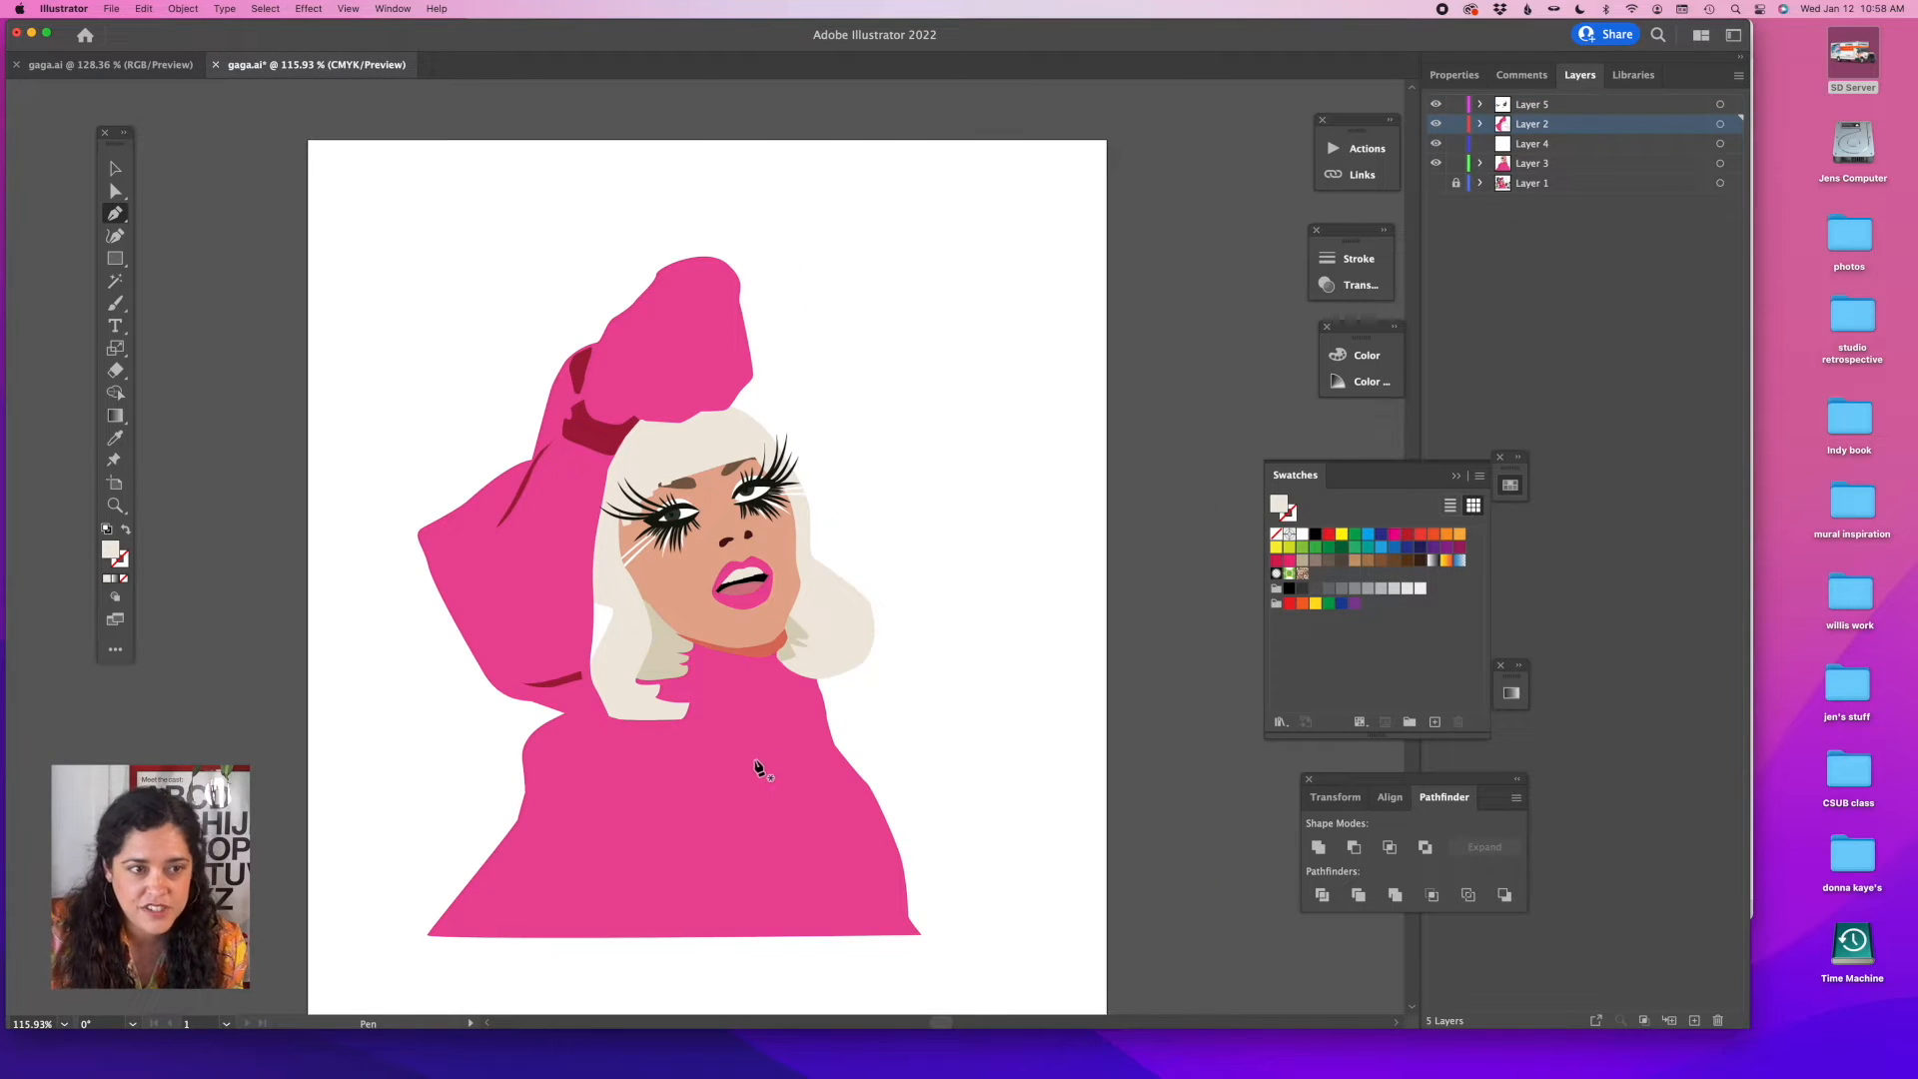
Inspect the anchor points of the finished portrait's pink dress and bow shapes, and deselect them.
left_click(755, 766, "super")
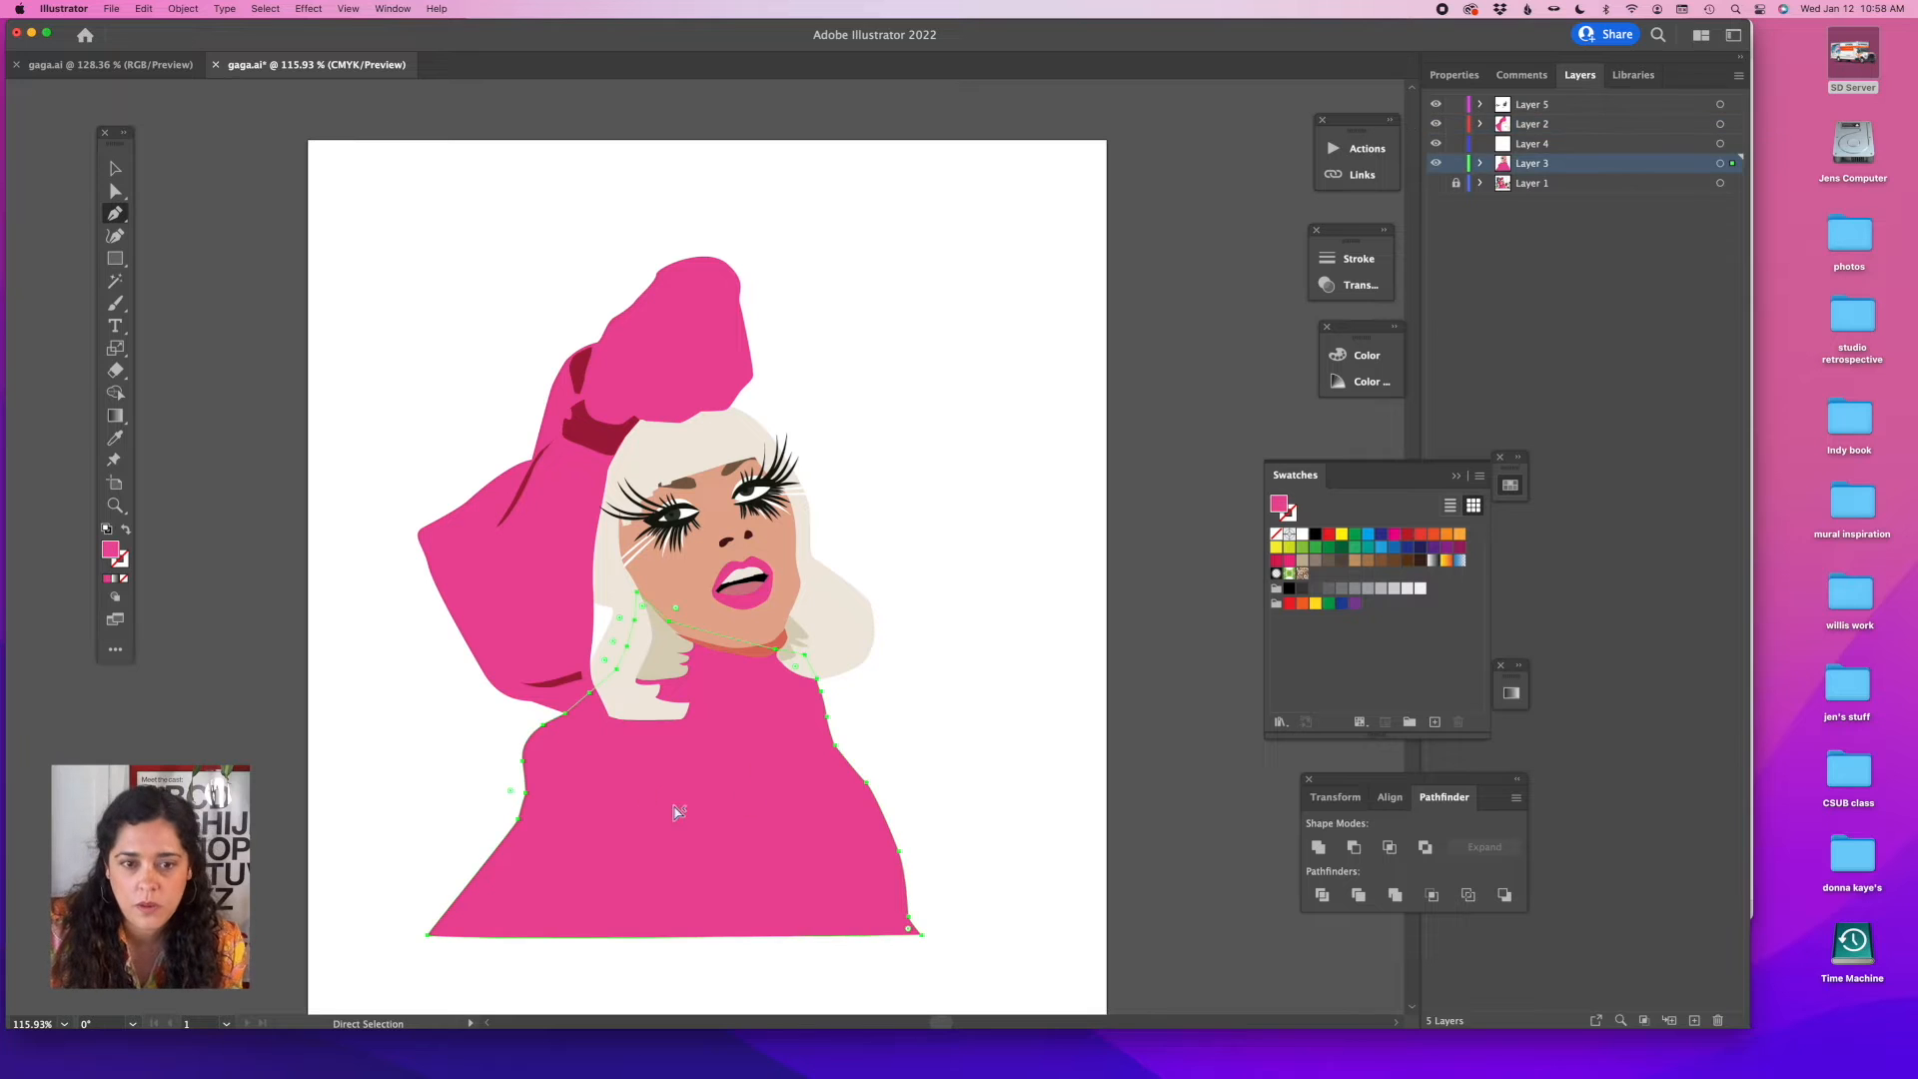
left_click(530, 634, "super")
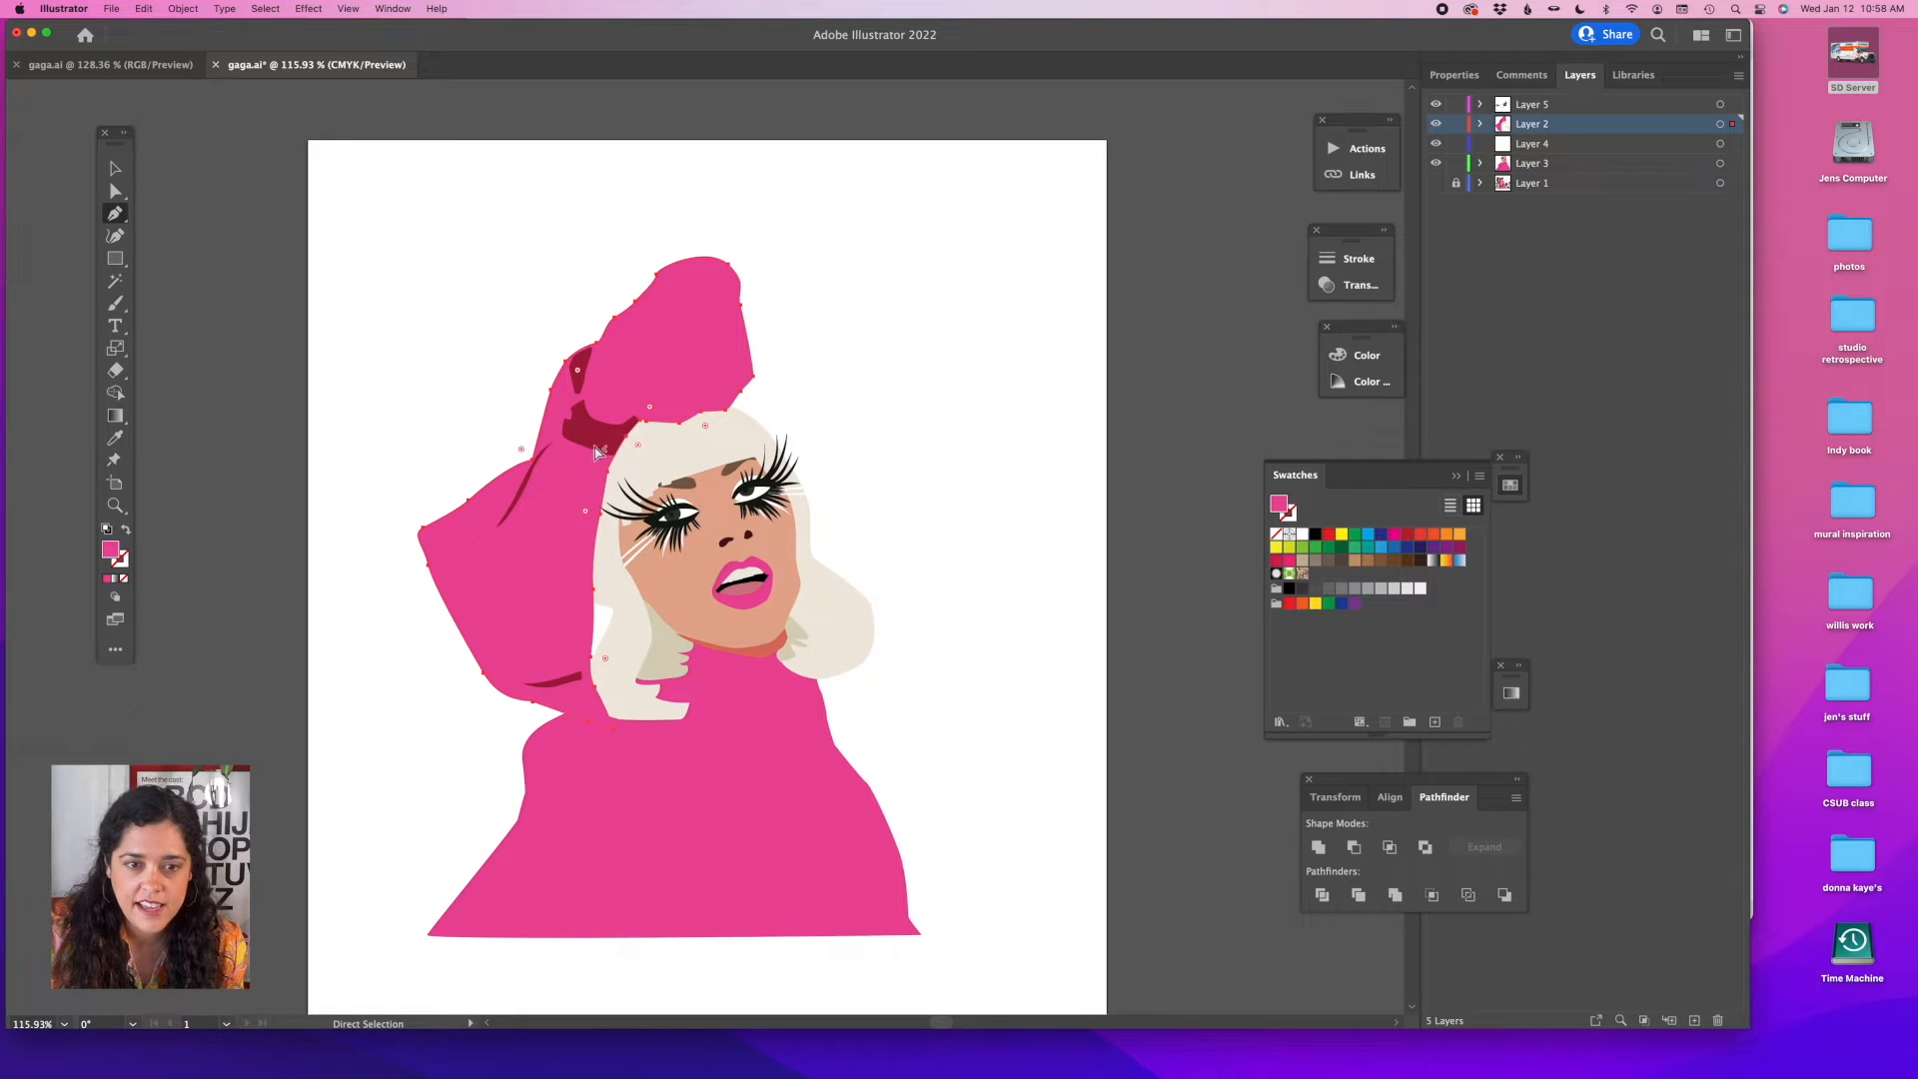
left_click(115, 170)
left_click(974, 621)
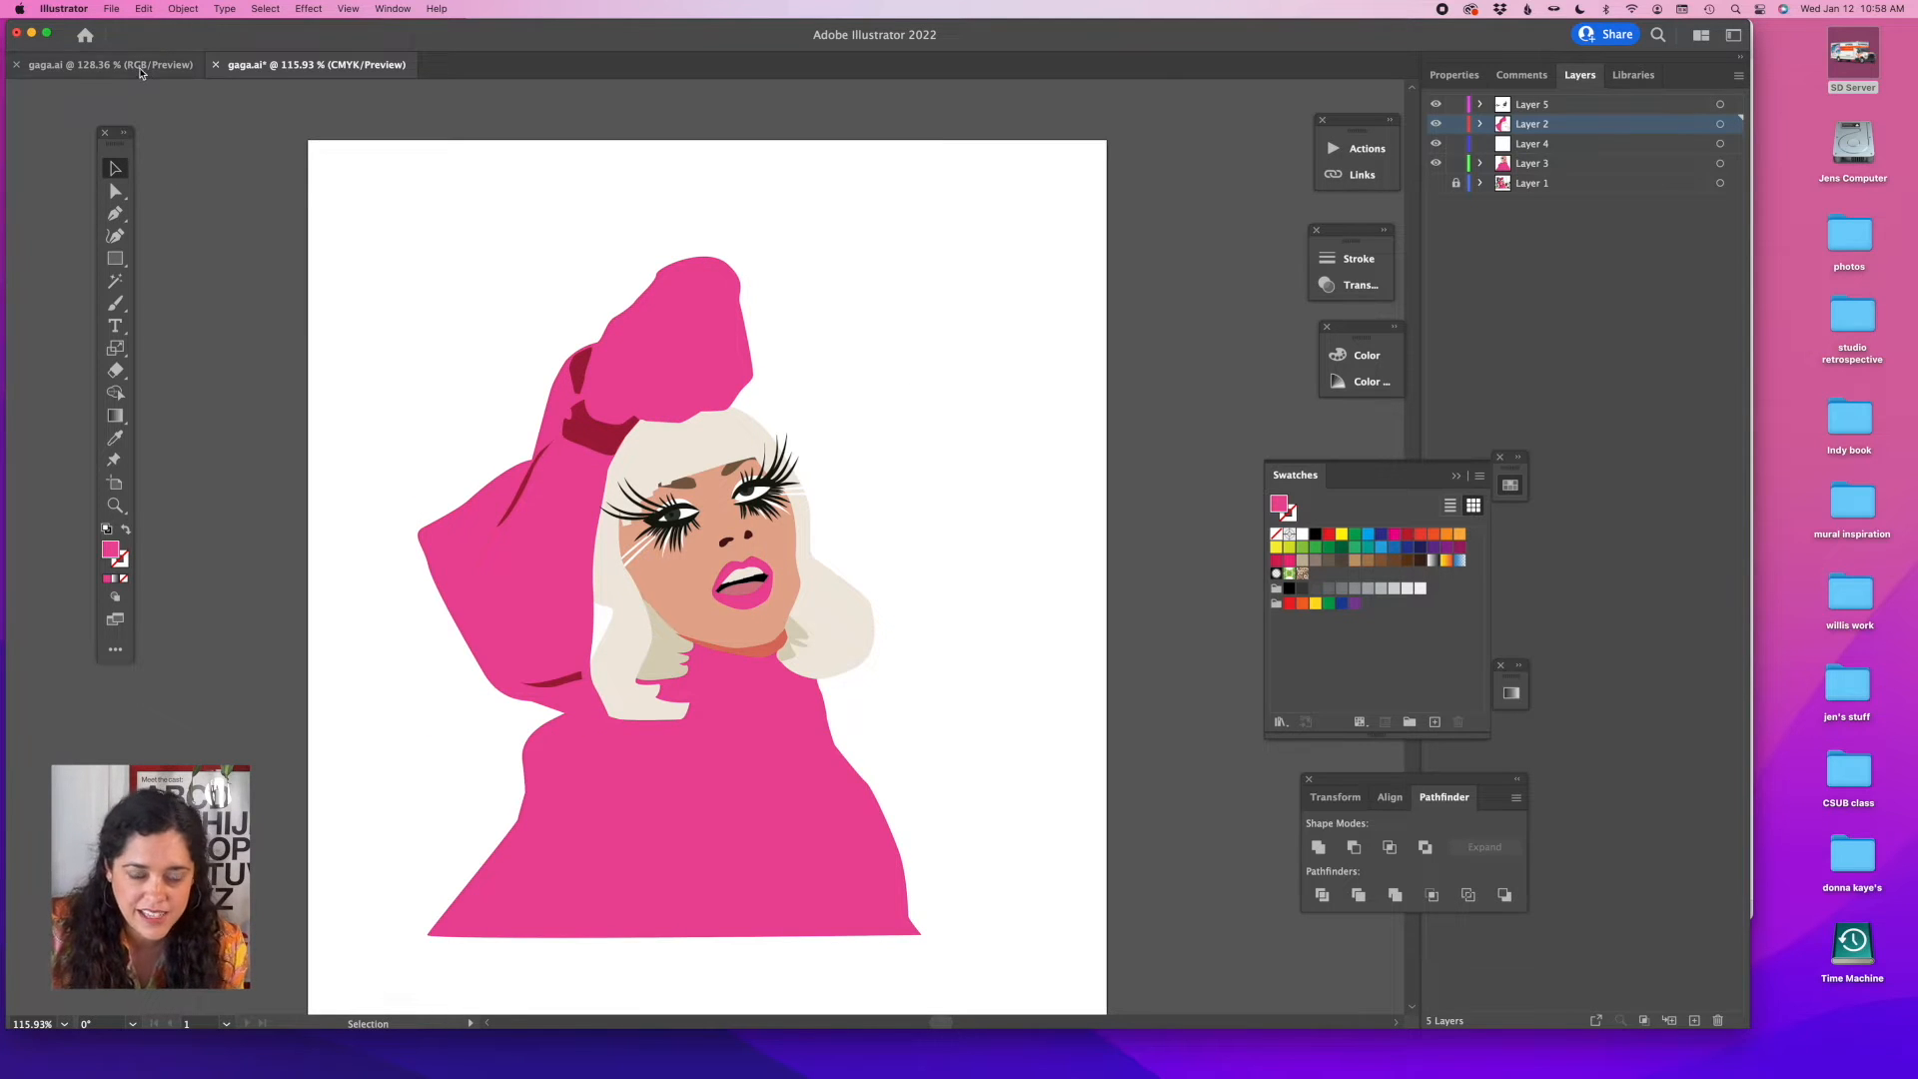
Examine the portrait in the RGB photo document up close and compare it once more with the finished illustration.
left_click(140, 65)
left_click(115, 191)
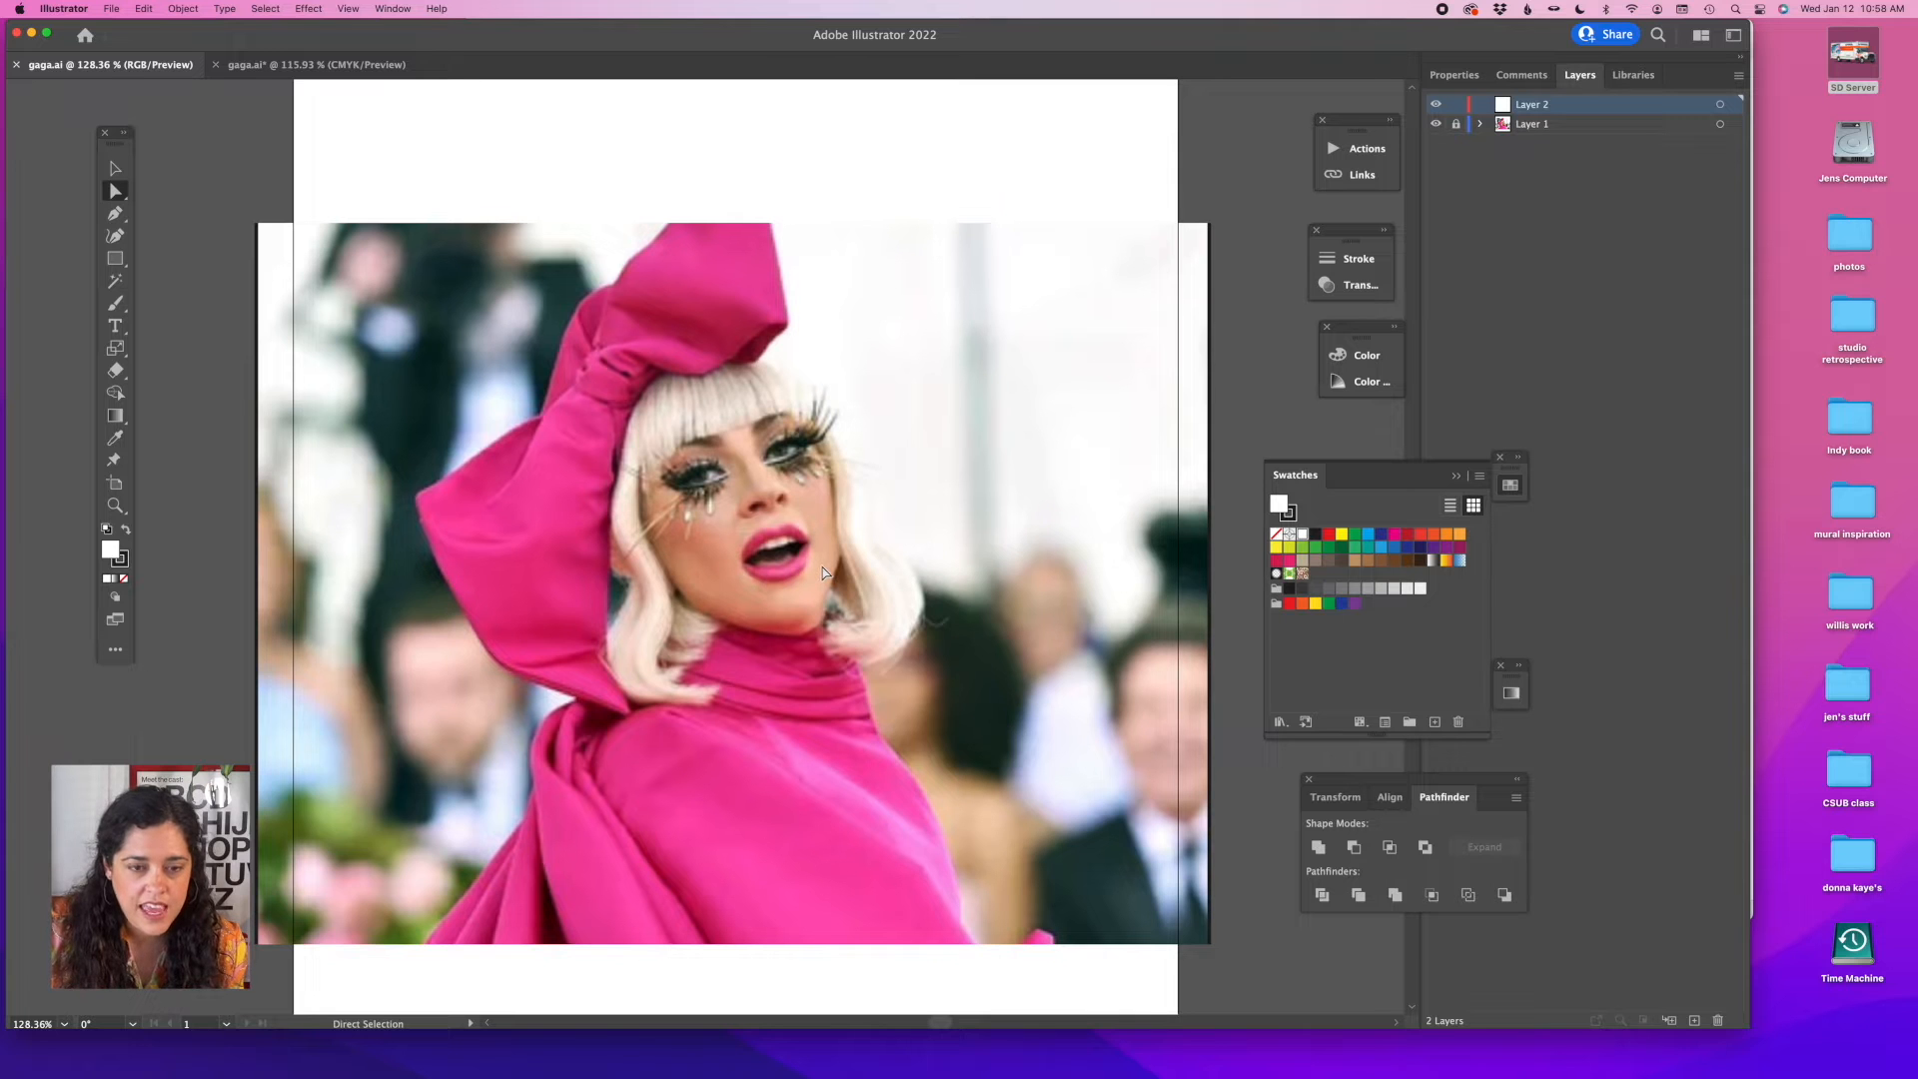
left_click(115, 504)
left_click_drag(779, 479, 845, 494)
scroll(845, 493, "down", 3)
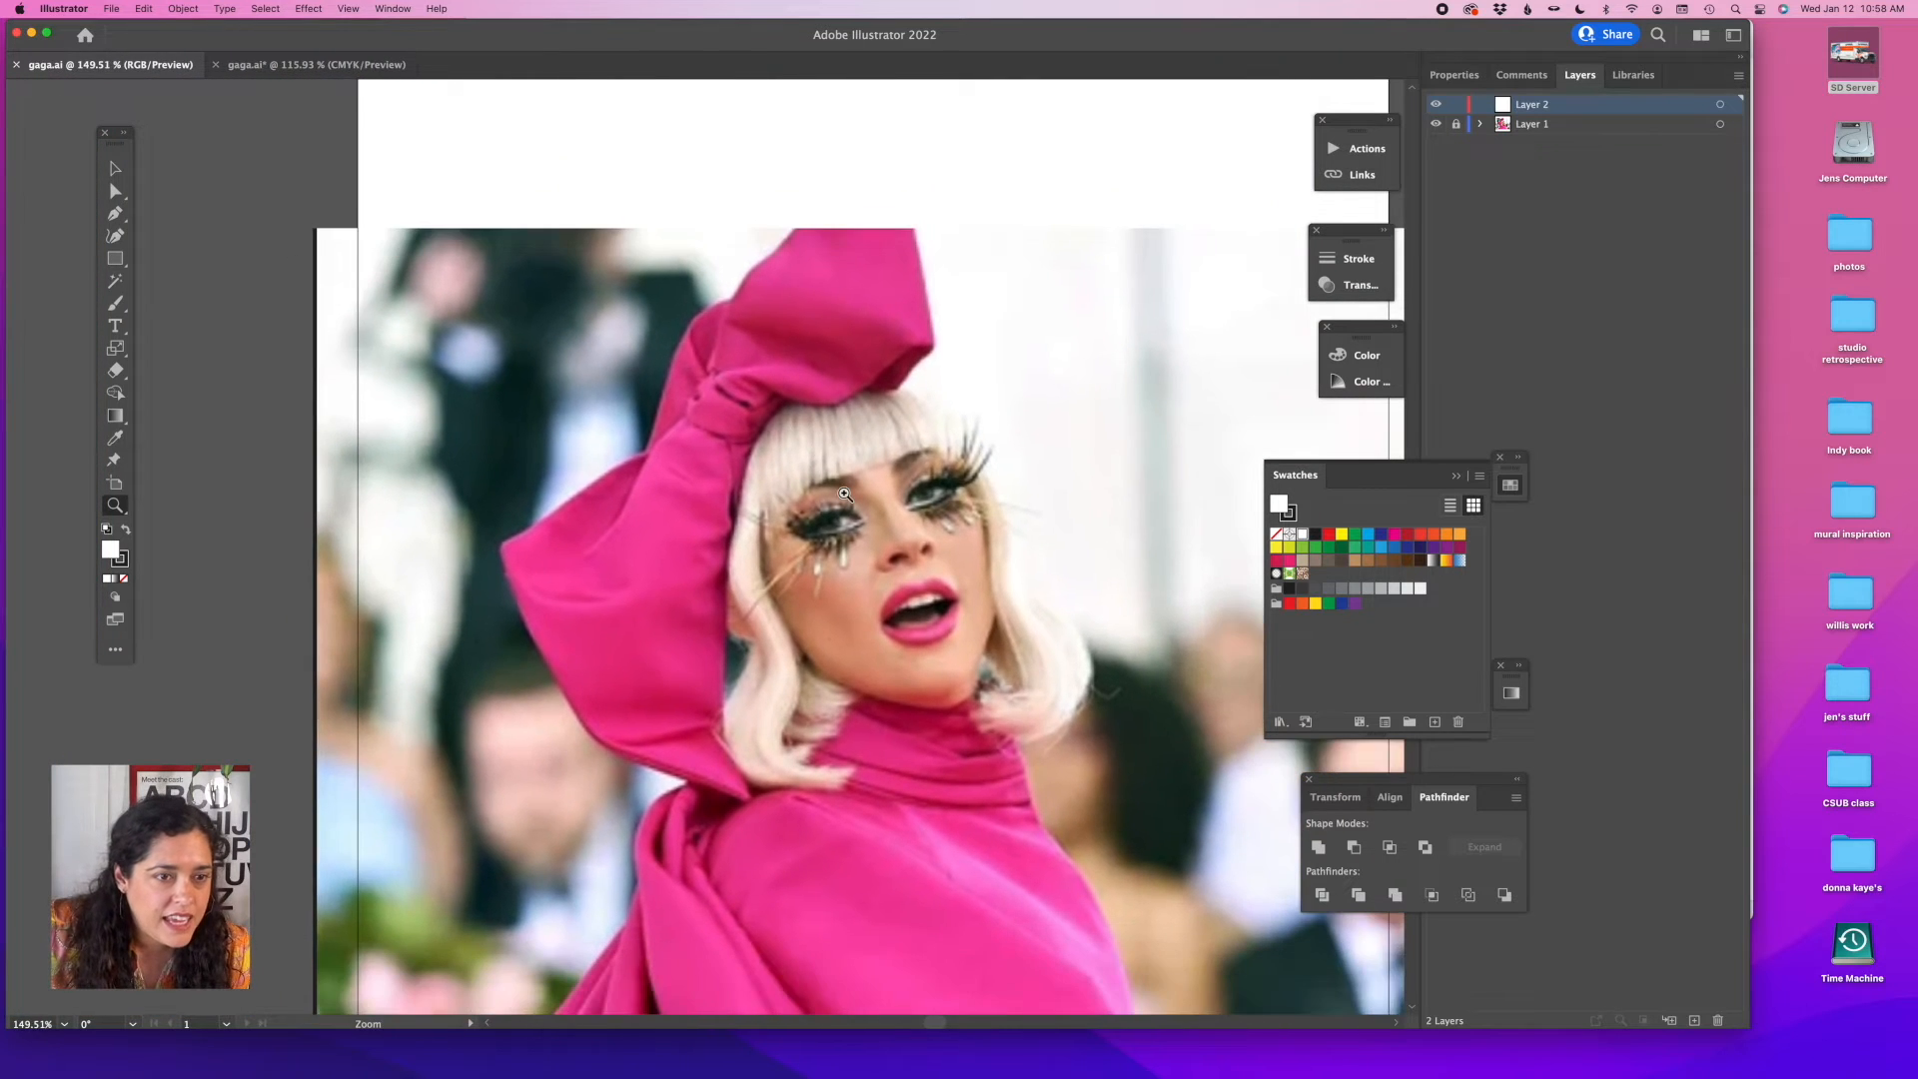
left_click_drag(950, 522, 1042, 596)
left_click_drag(945, 545, 797, 474)
left_click_drag(1079, 695, 979, 626)
scroll(979, 626, "down", 1)
scroll(979, 626, "down", 3)
scroll(979, 626, "right", 4)
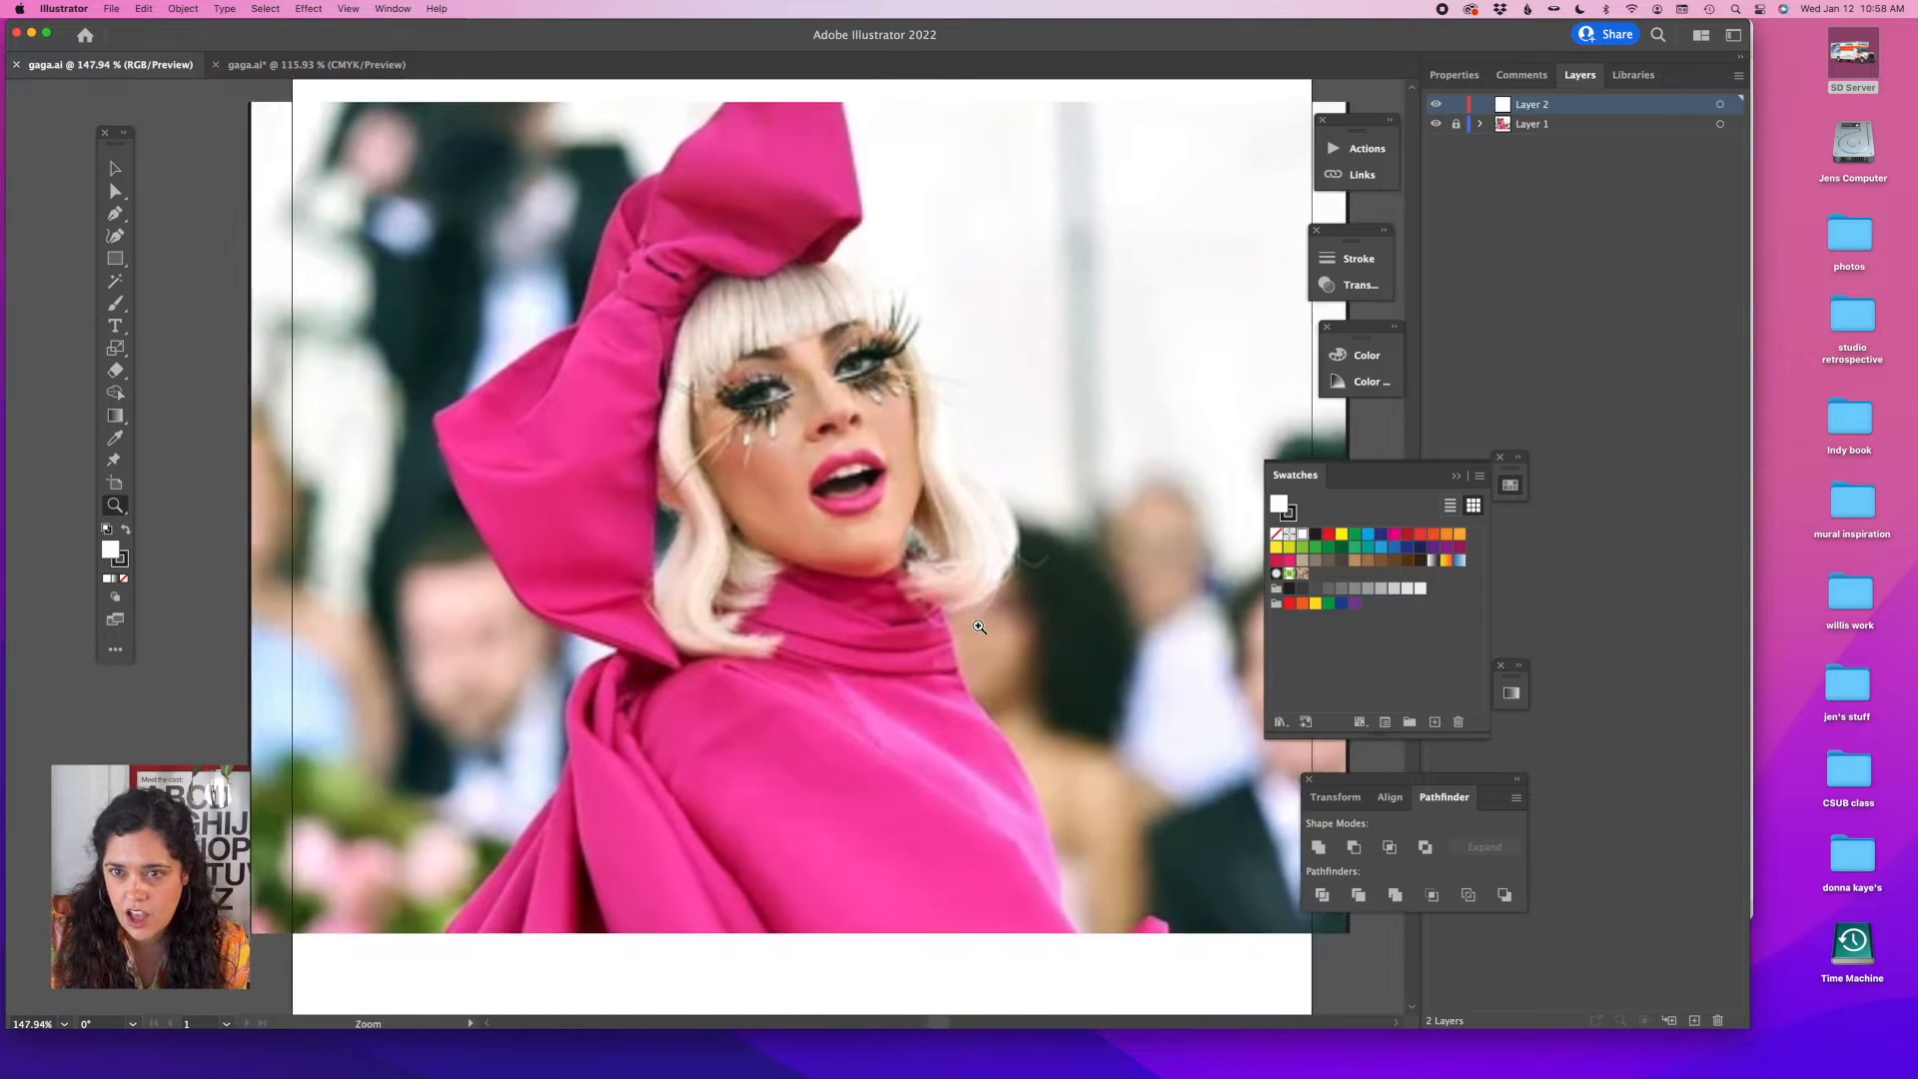
left_click(115, 212)
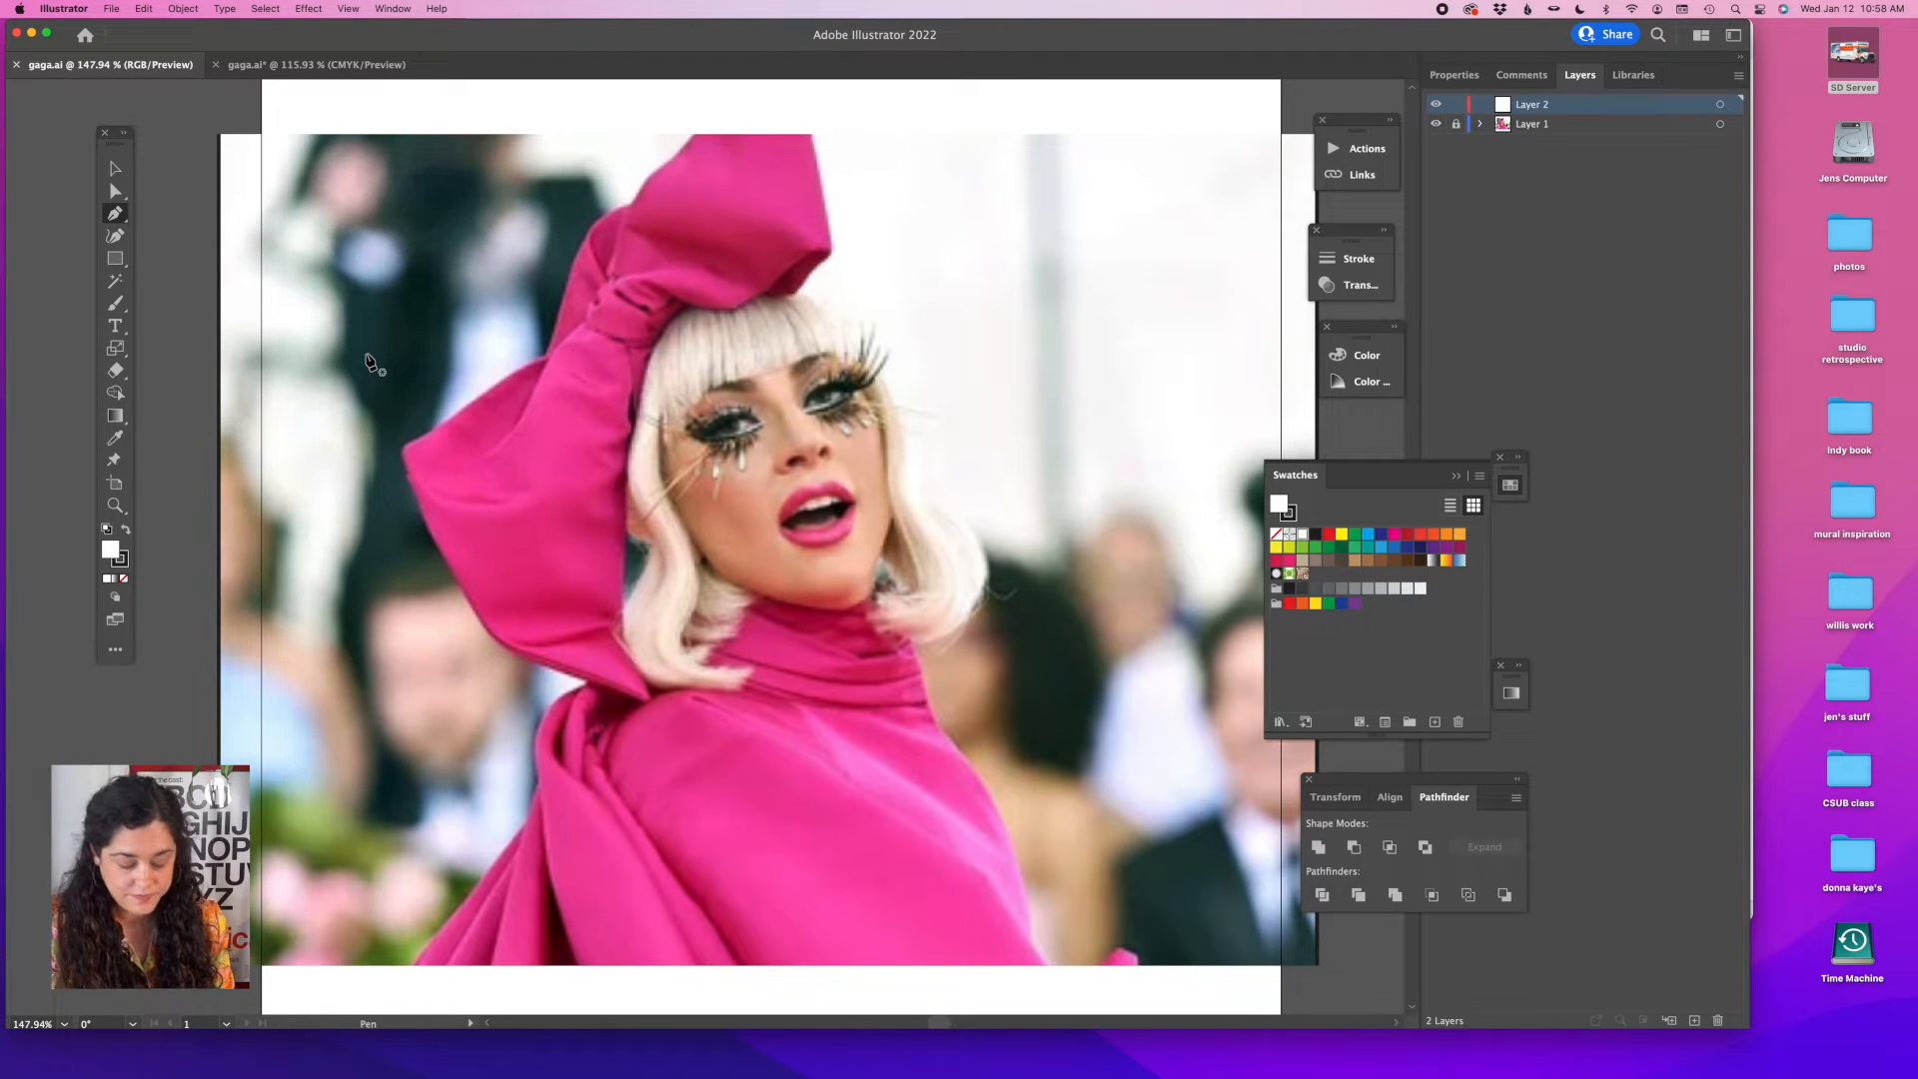
left_click(114, 169)
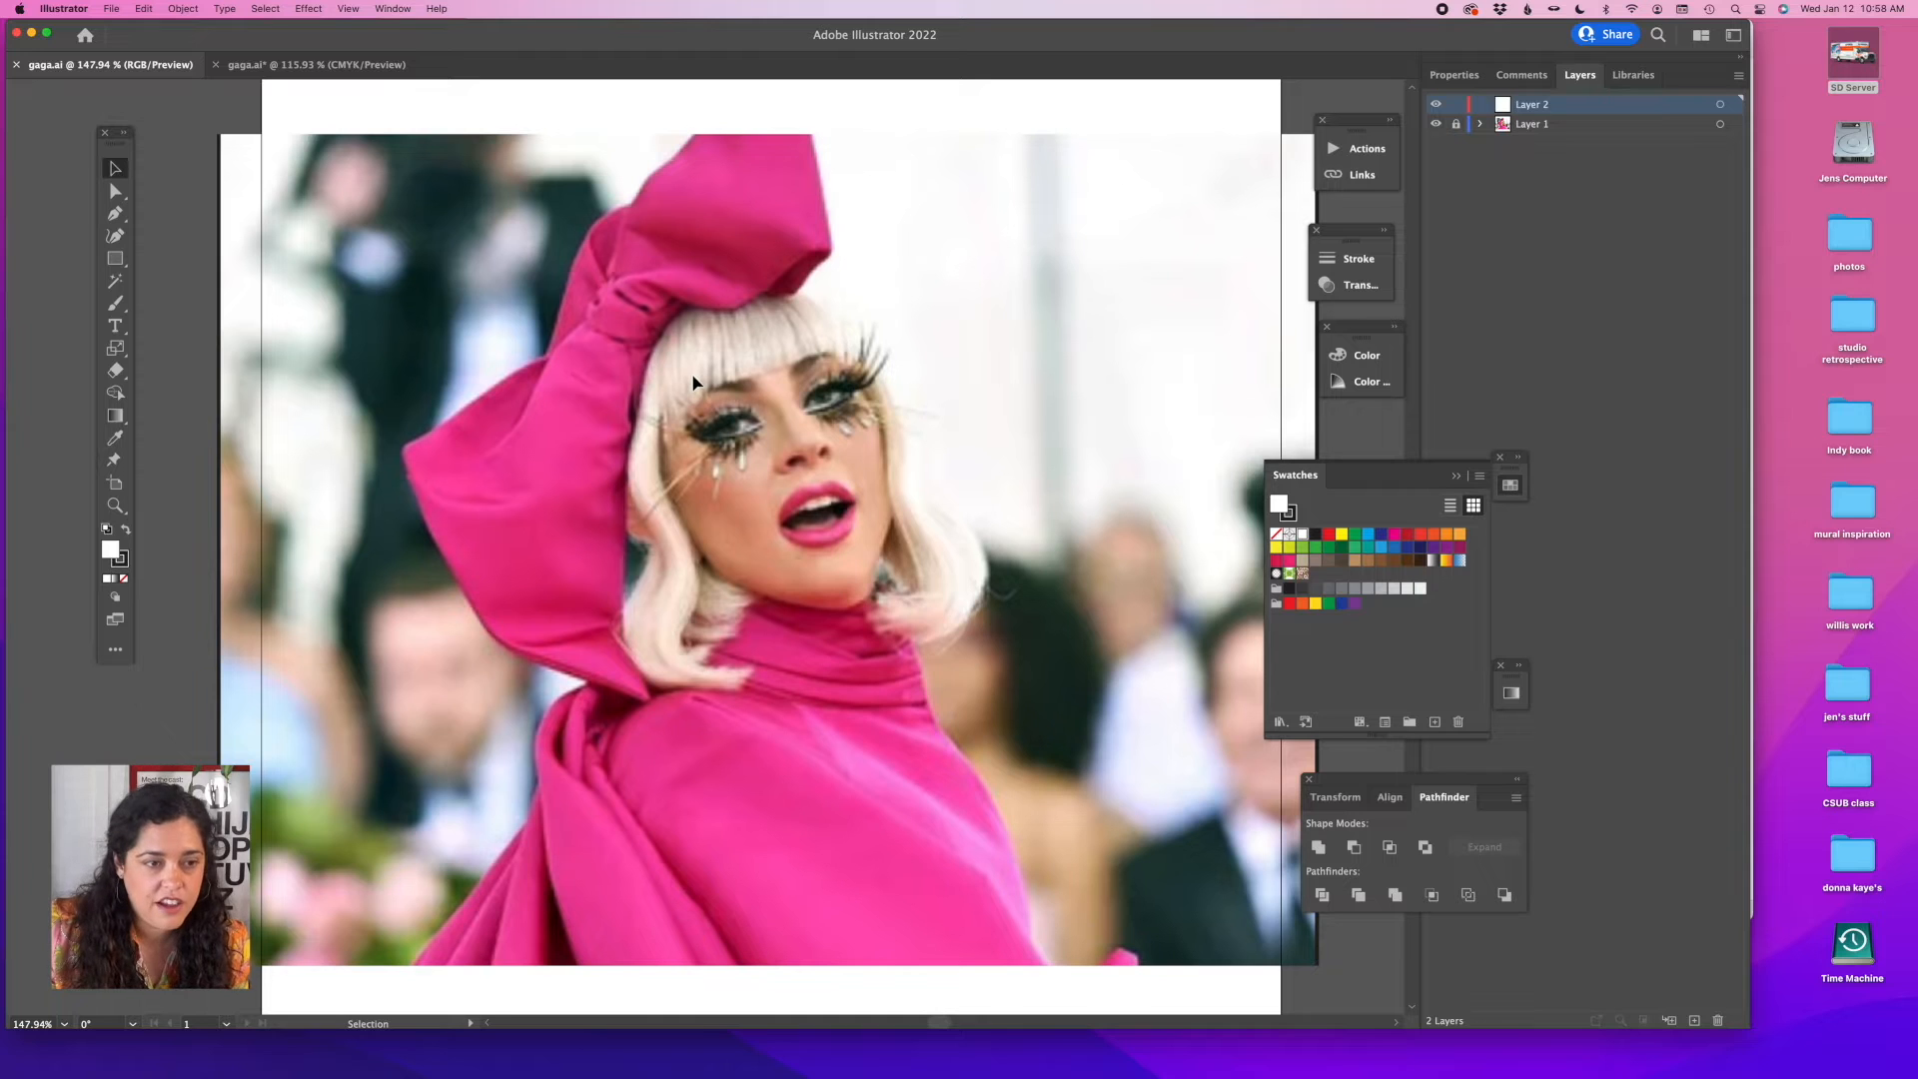
left_click(315, 64)
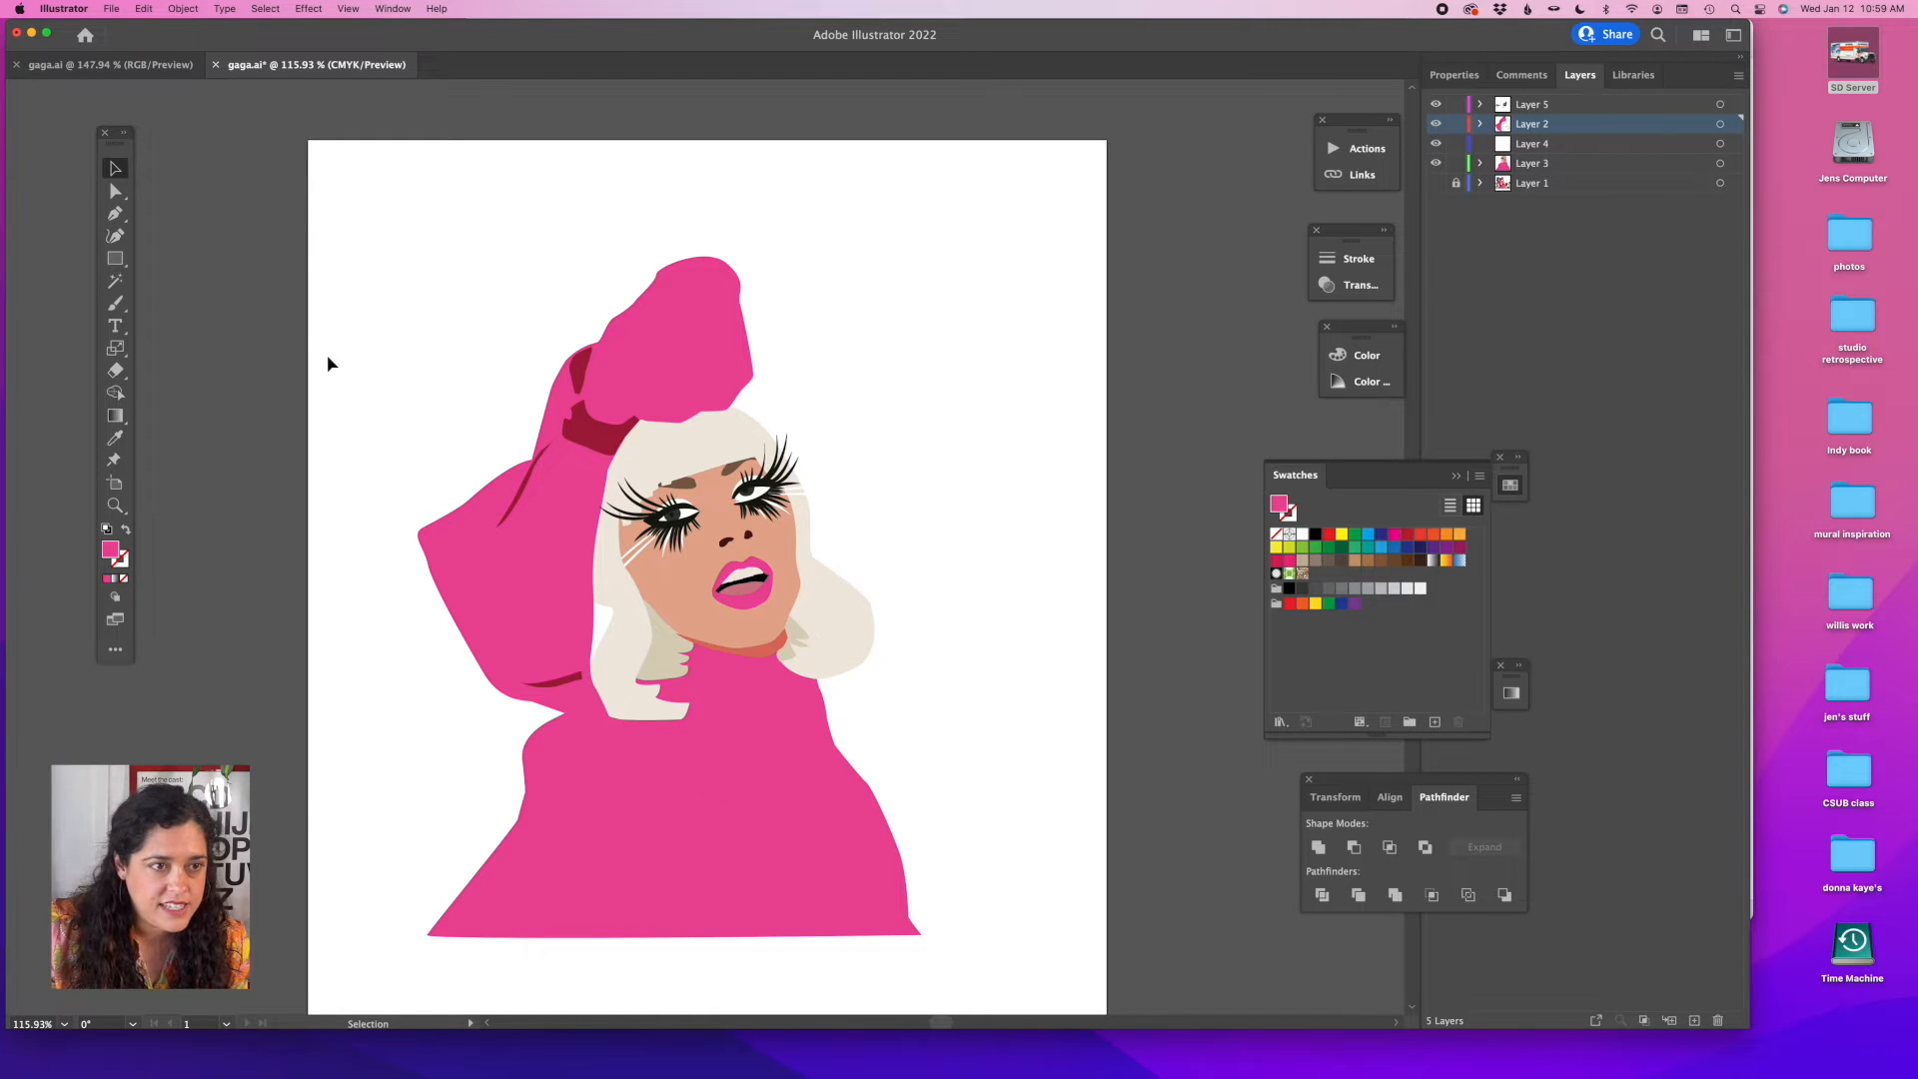
left_click(128, 66)
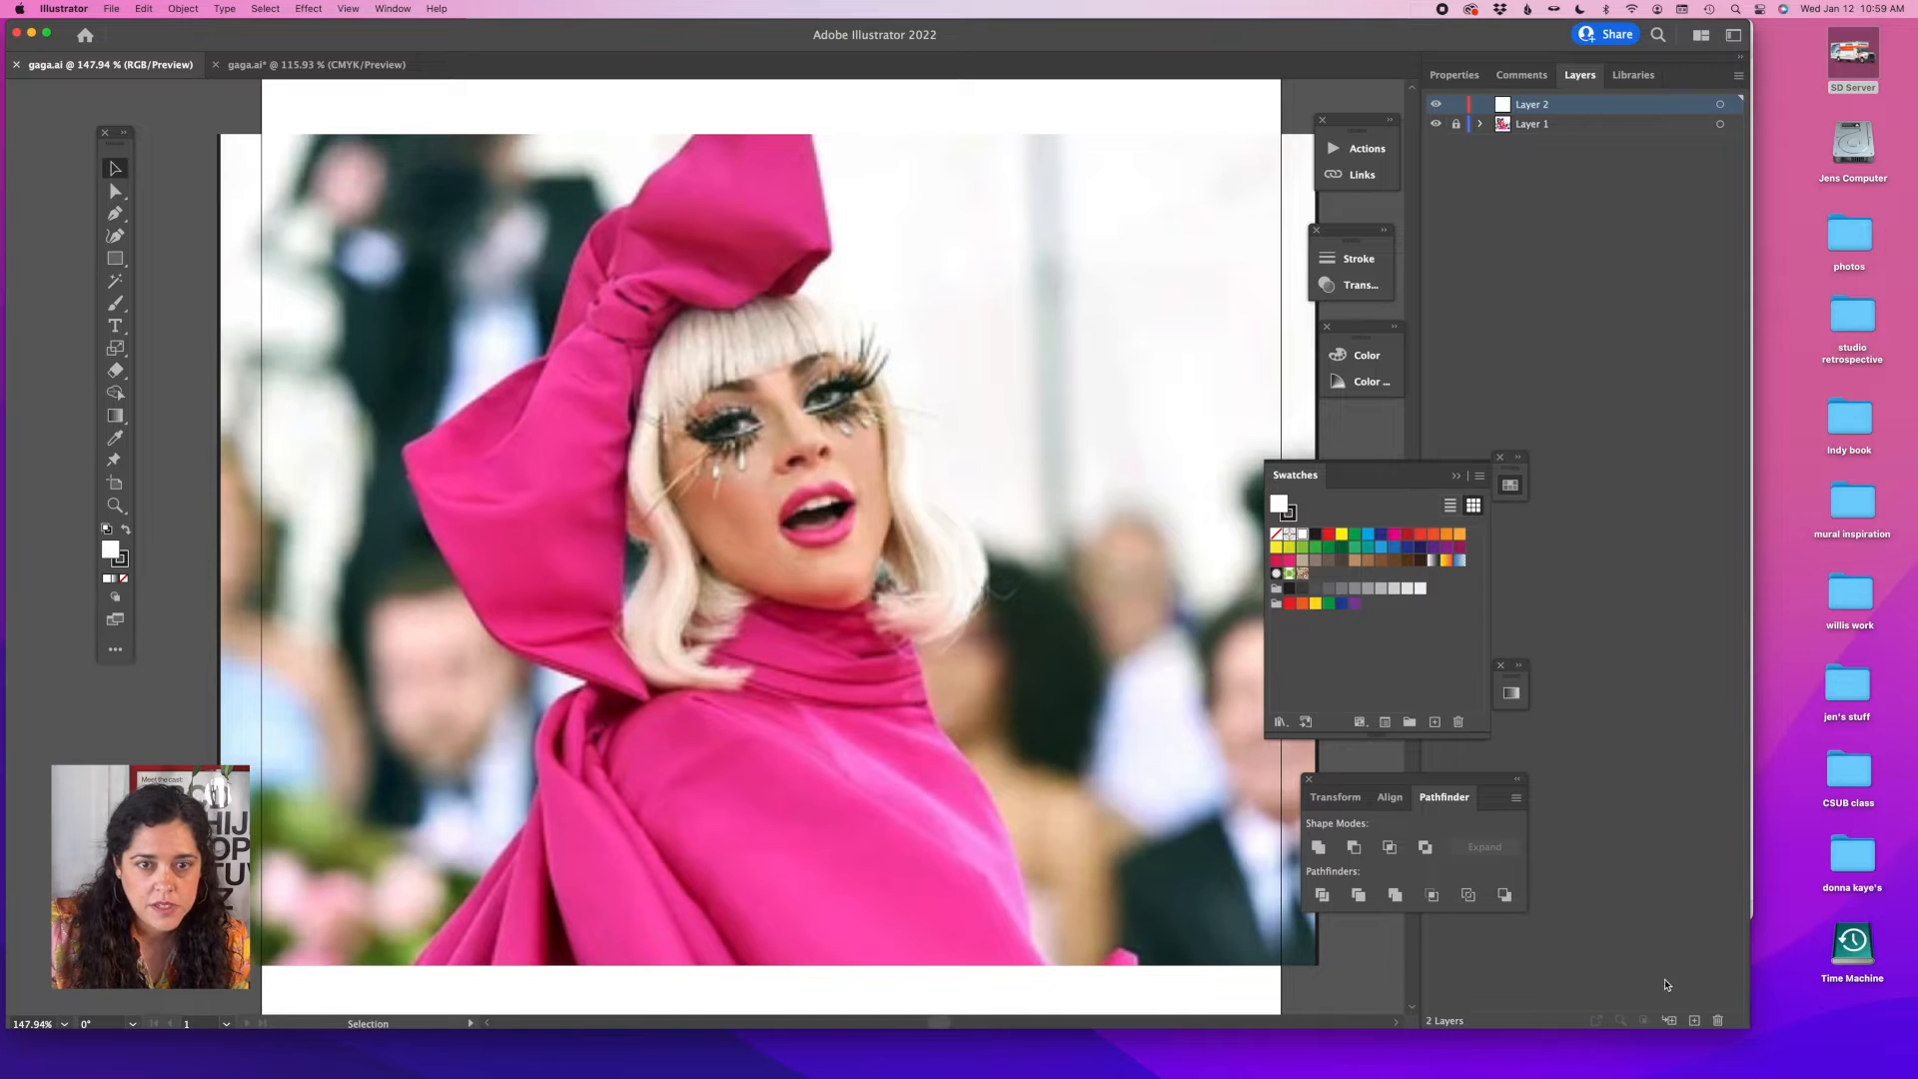
Sample the pink of the dress in the photo with the Eyedropper as the fill color.
left_click(115, 213)
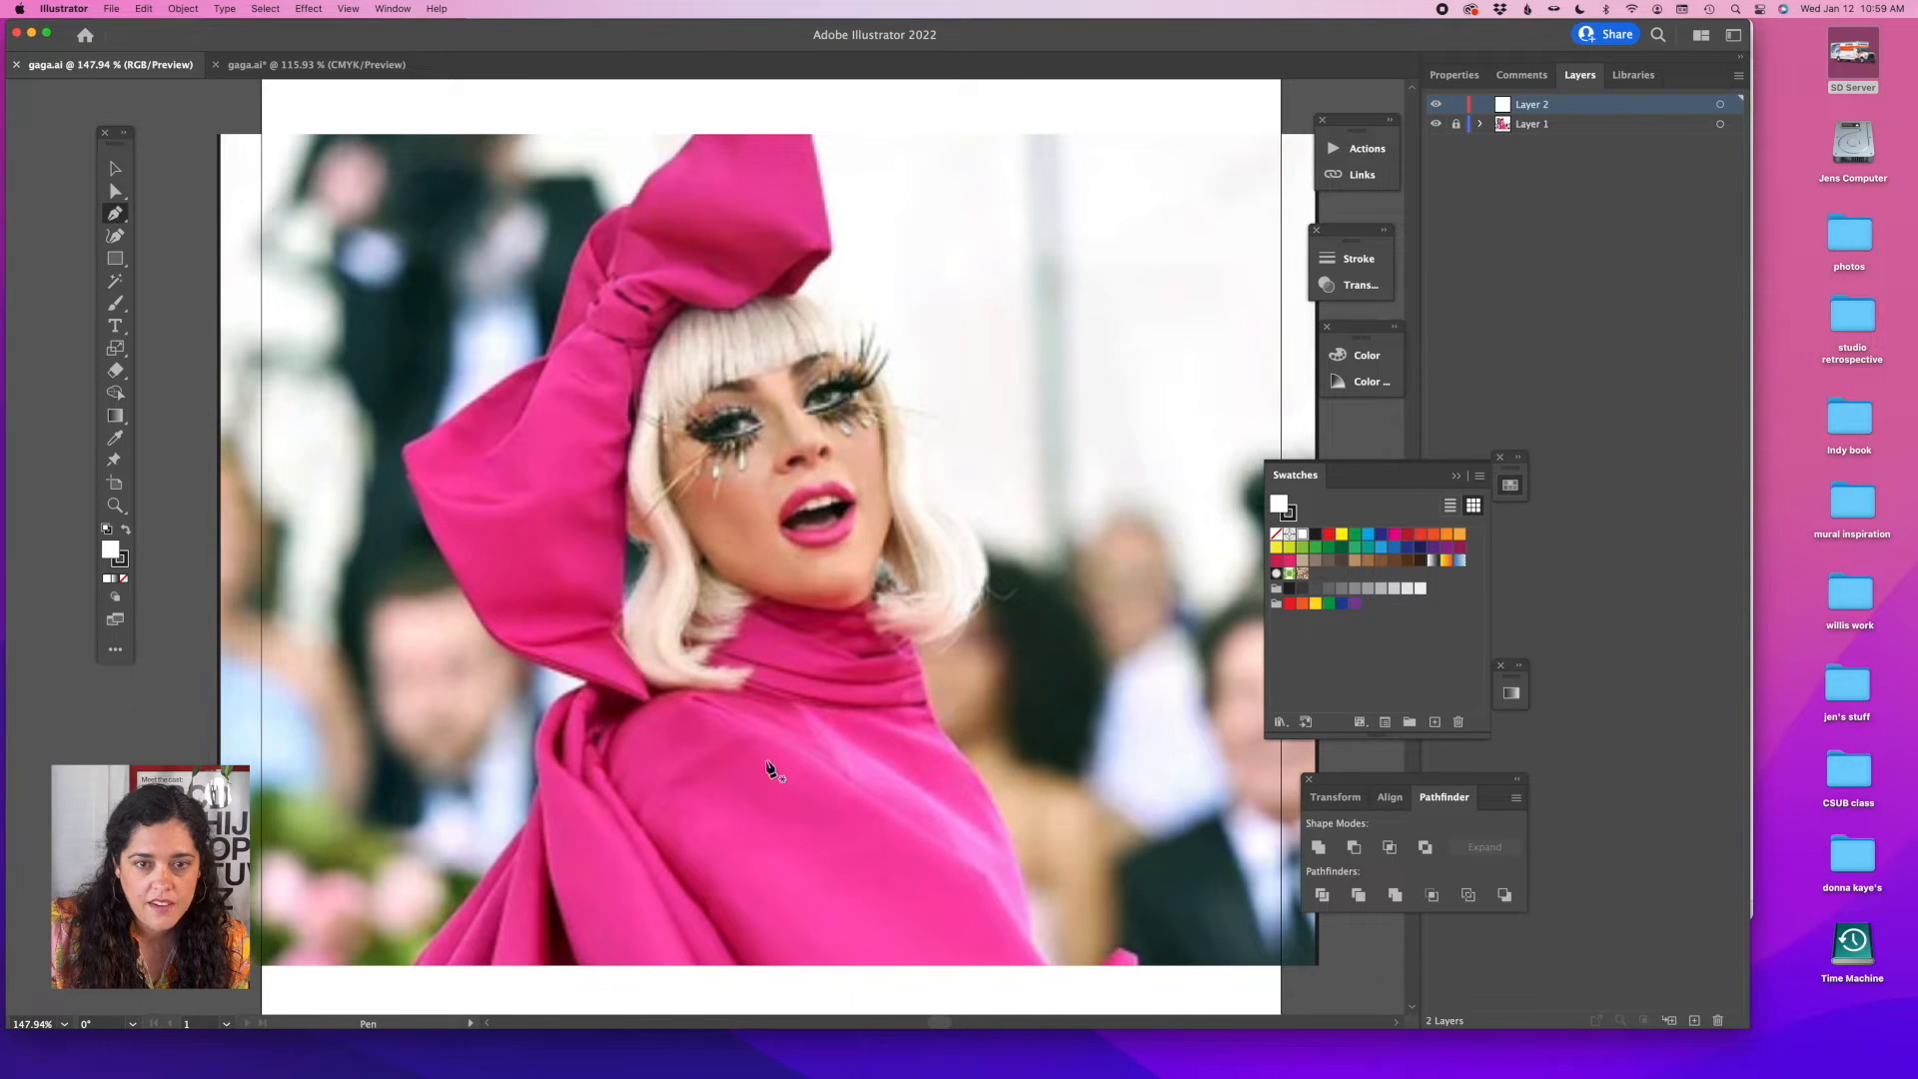
left_click(115, 437)
left_click(811, 747)
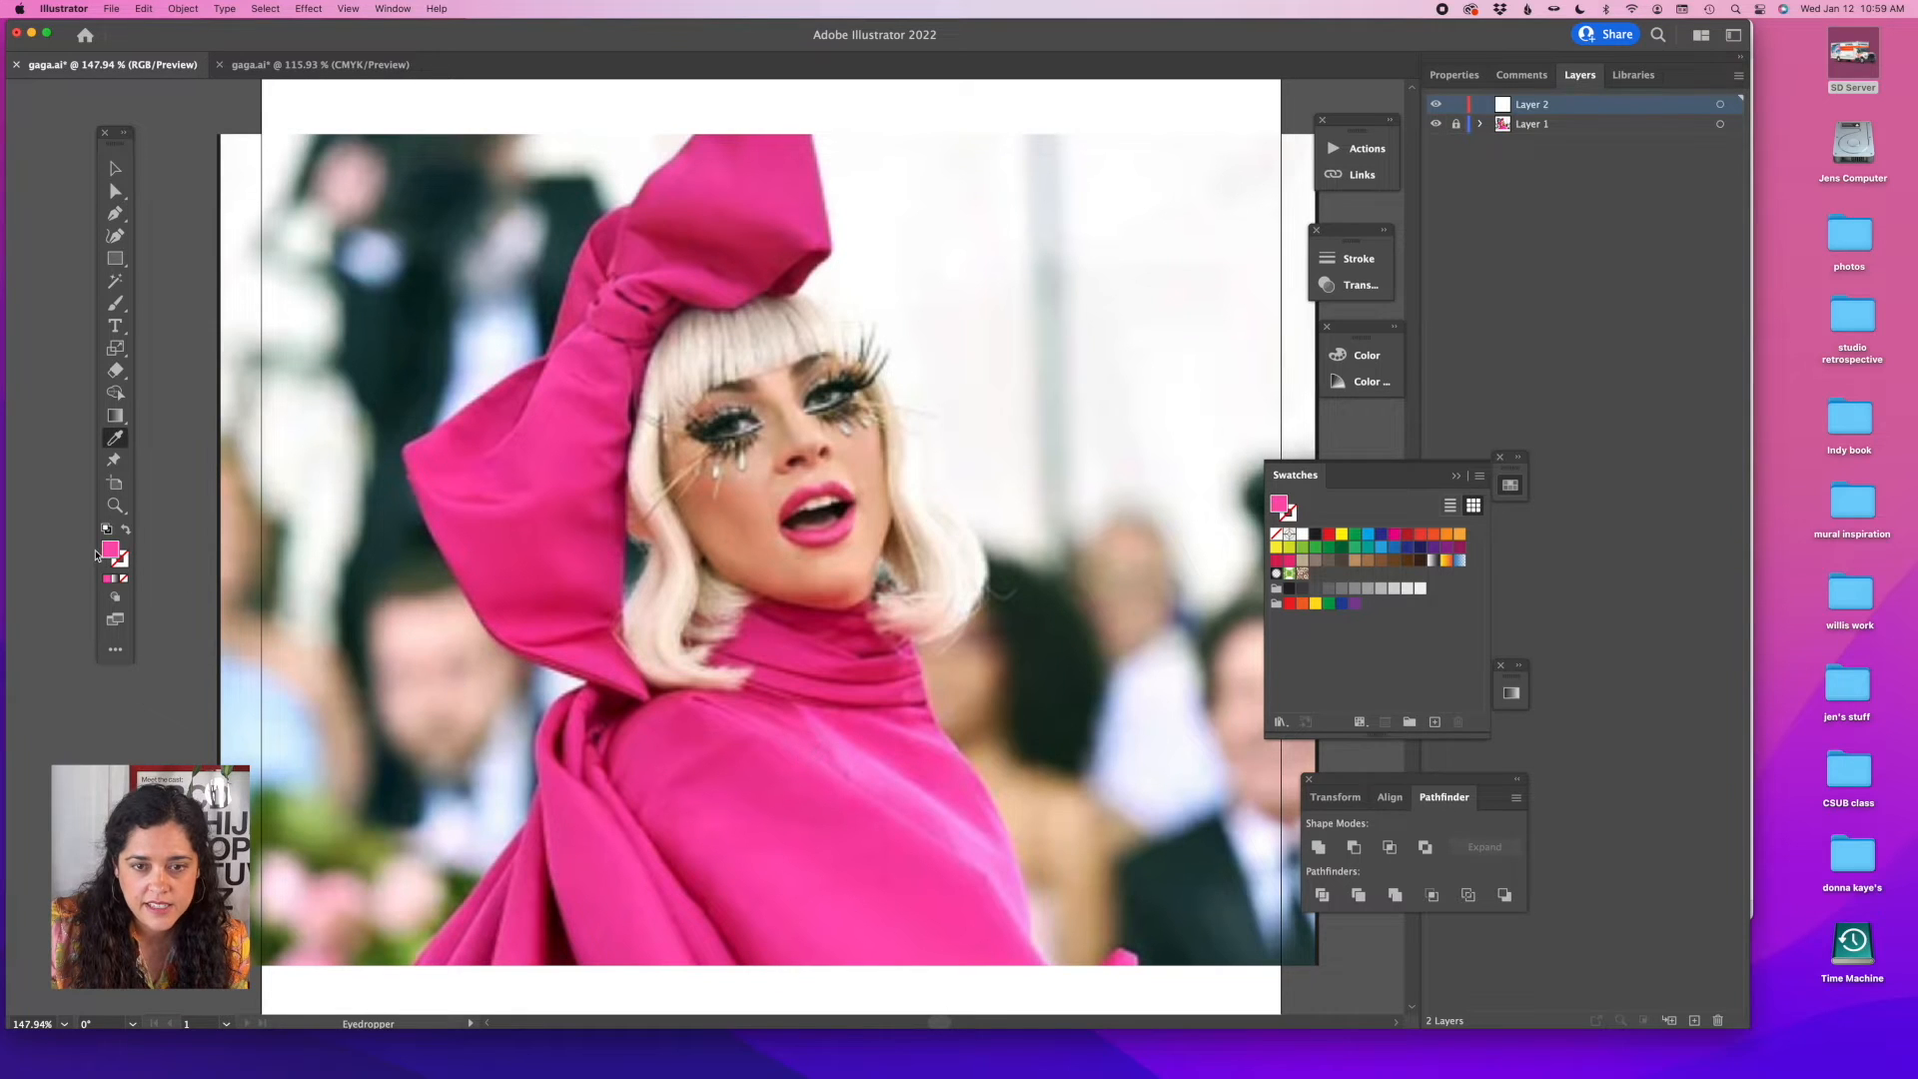
left_click(114, 504)
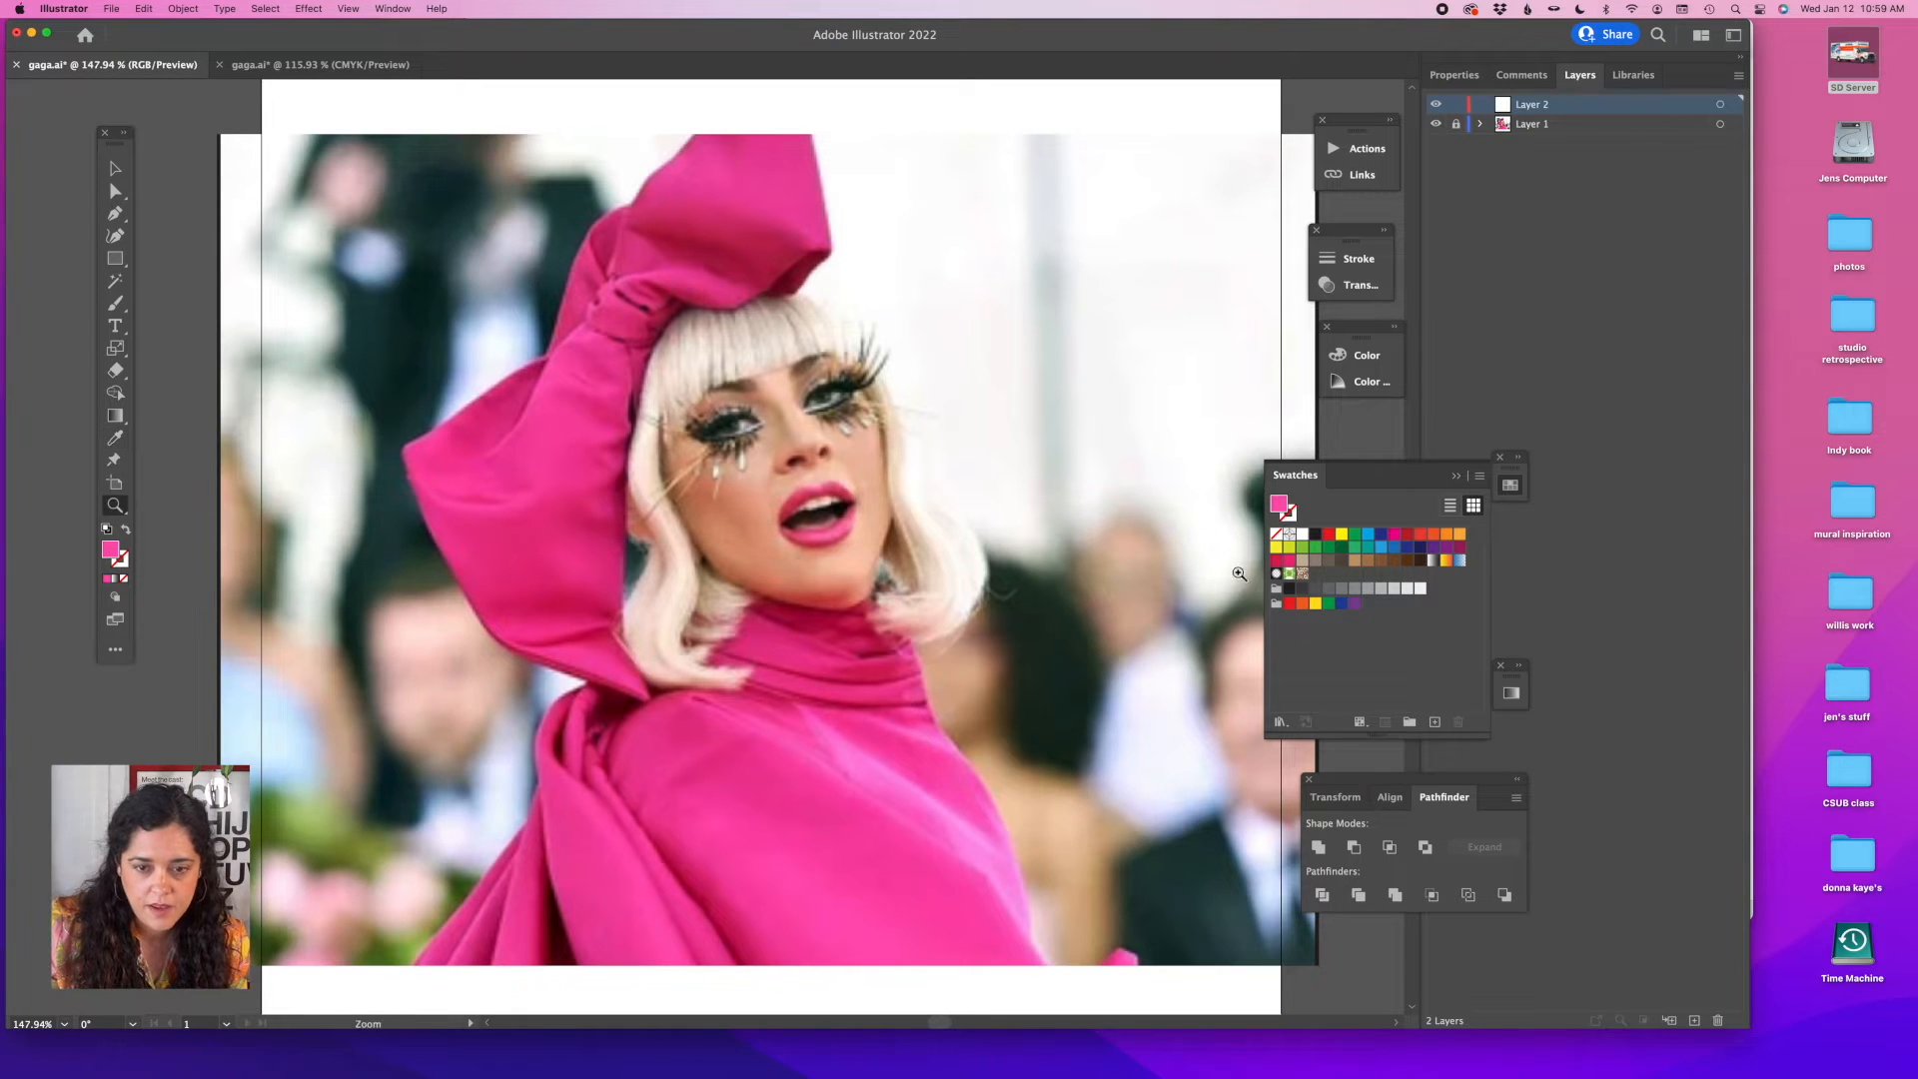
Rename Layer 1 as "gaga photo", keep it locked, and make Layer 2 the active drawing layer.
left_click(1537, 125)
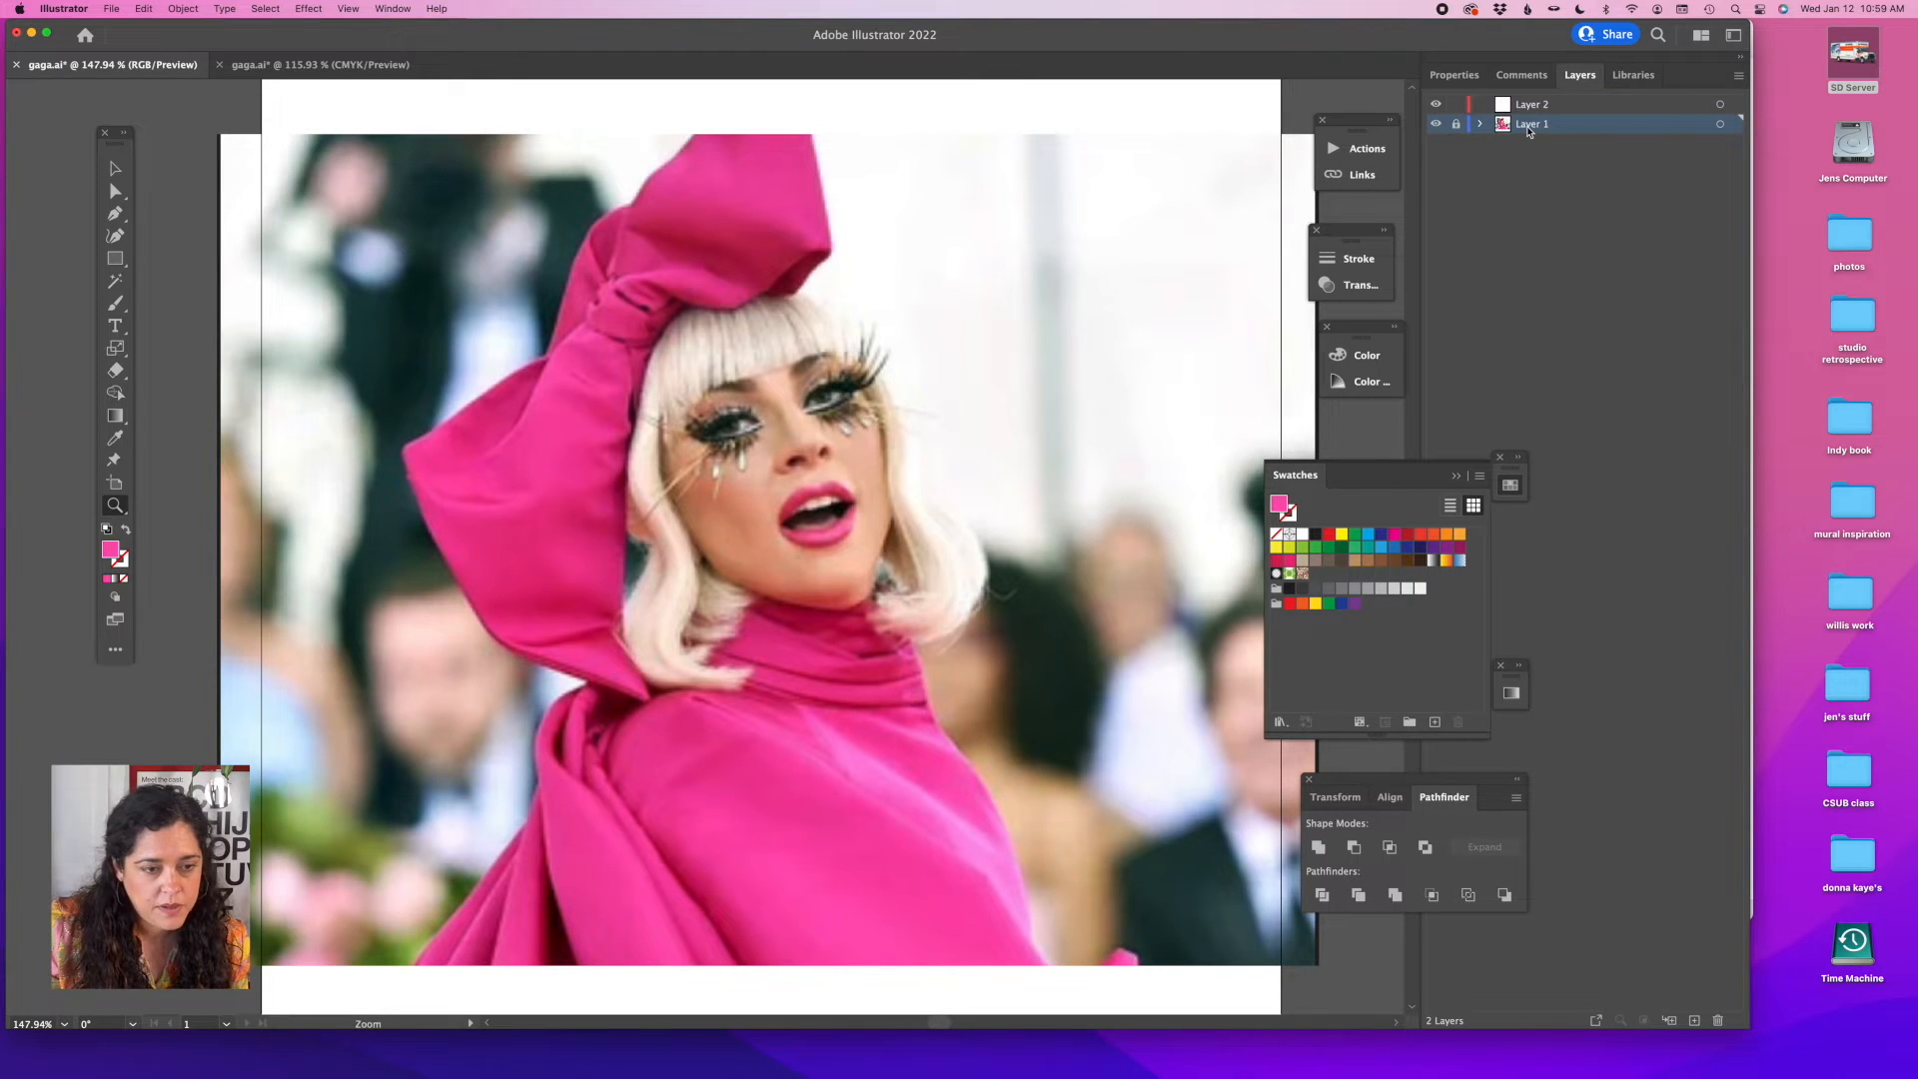
double_click(1527, 126)
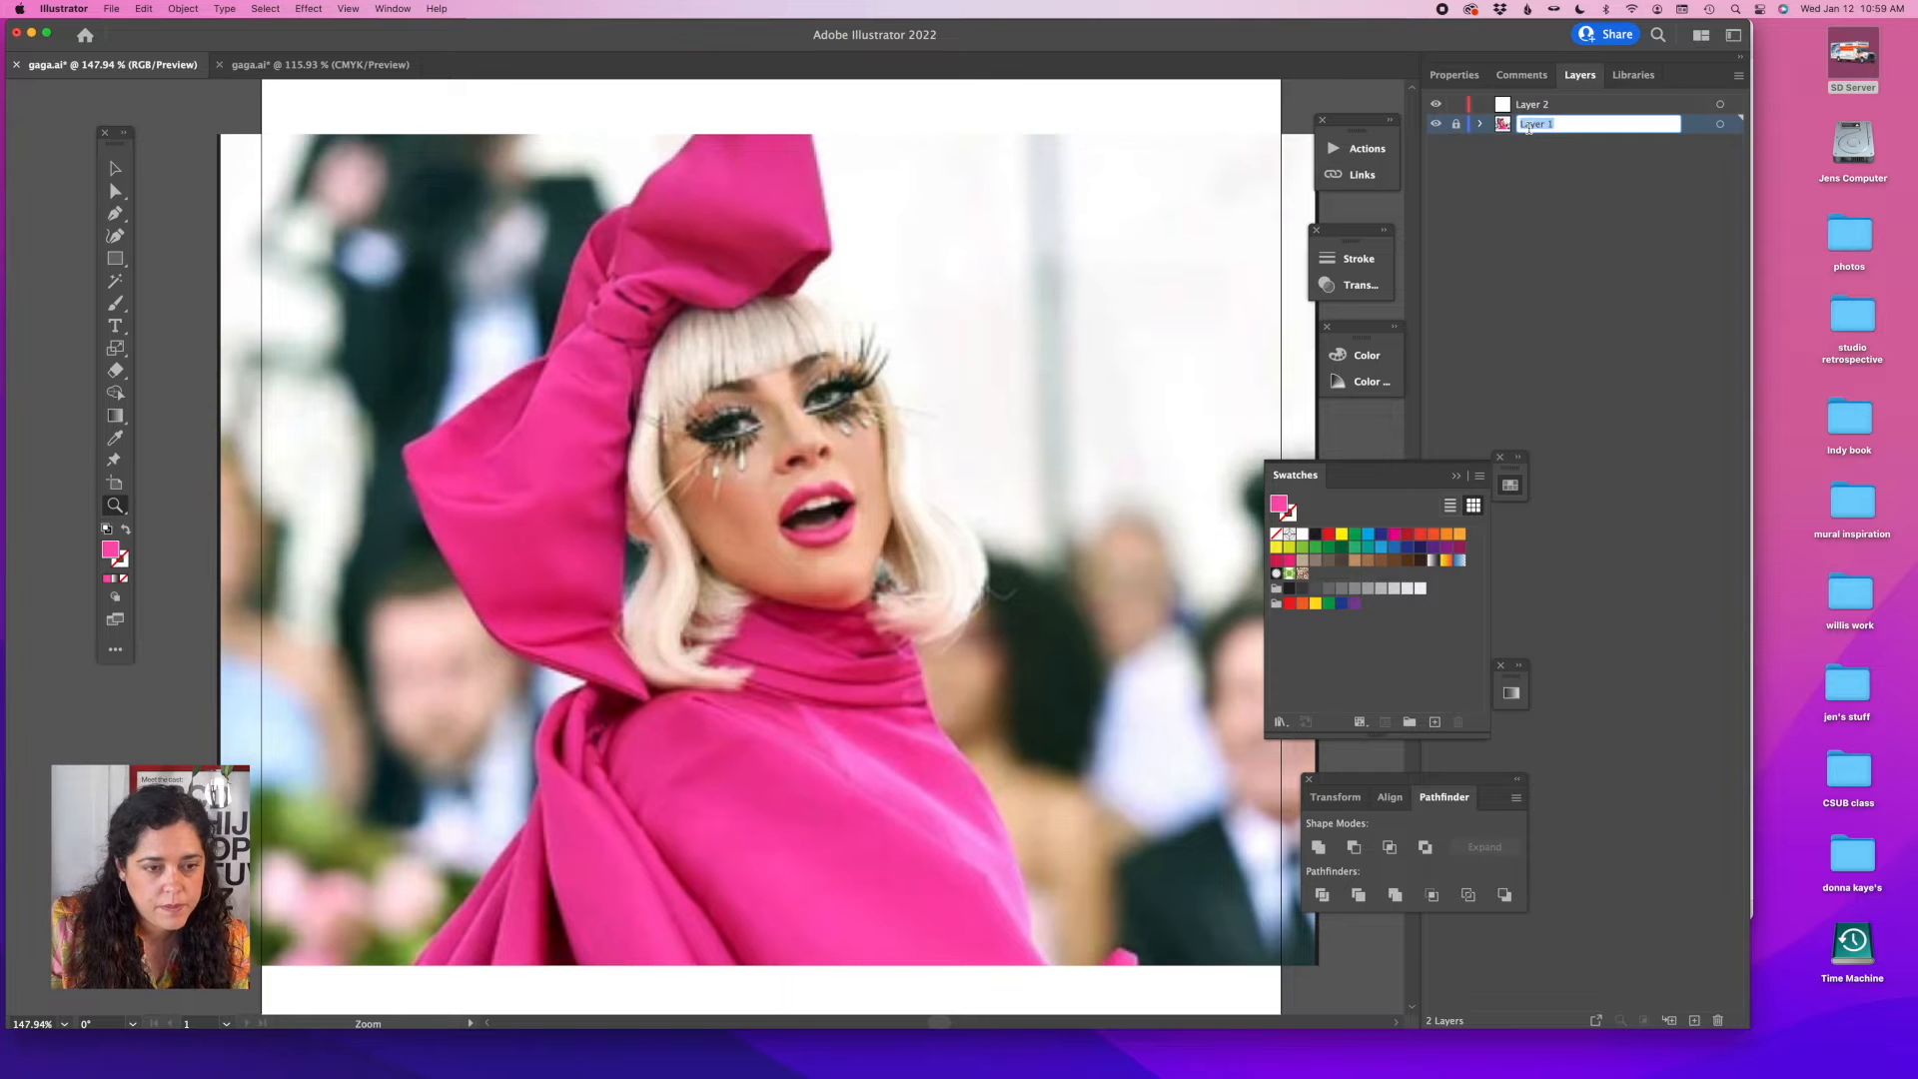
type("gaga photo")
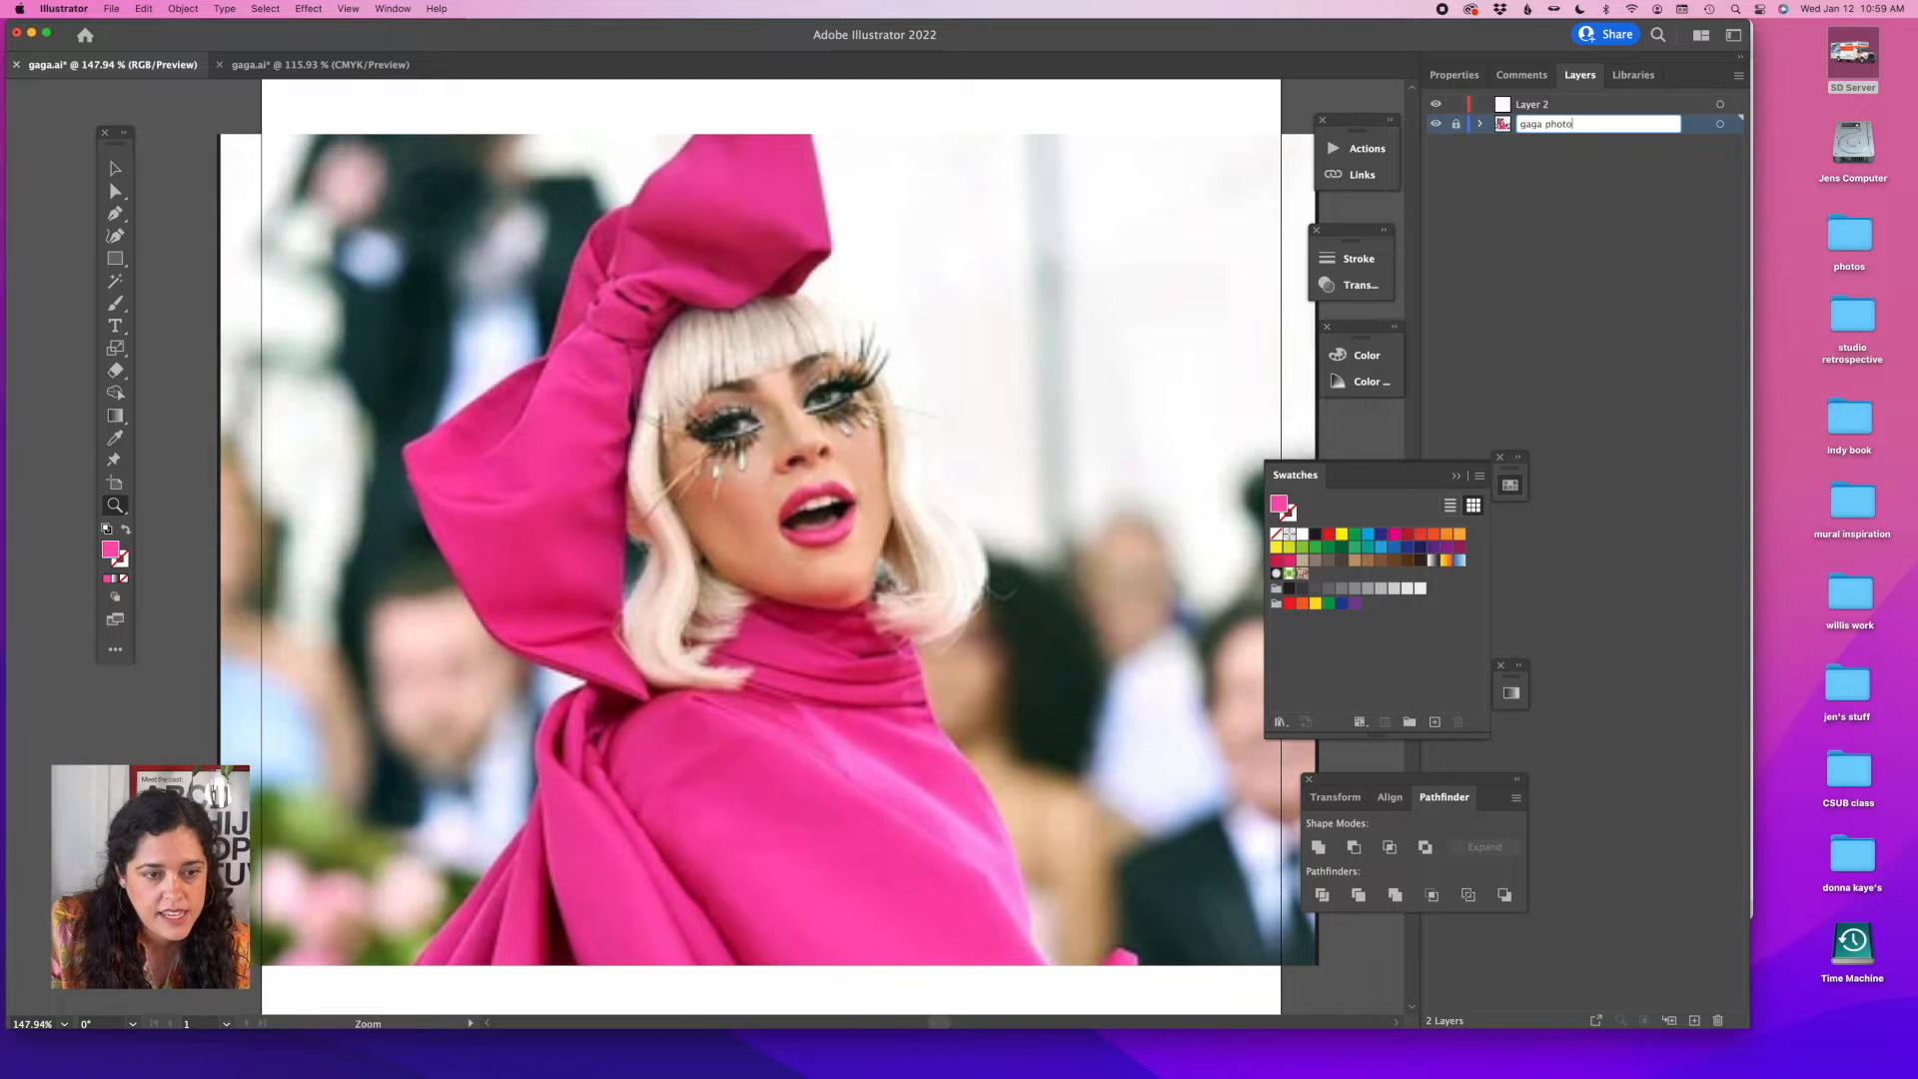
key("Return")
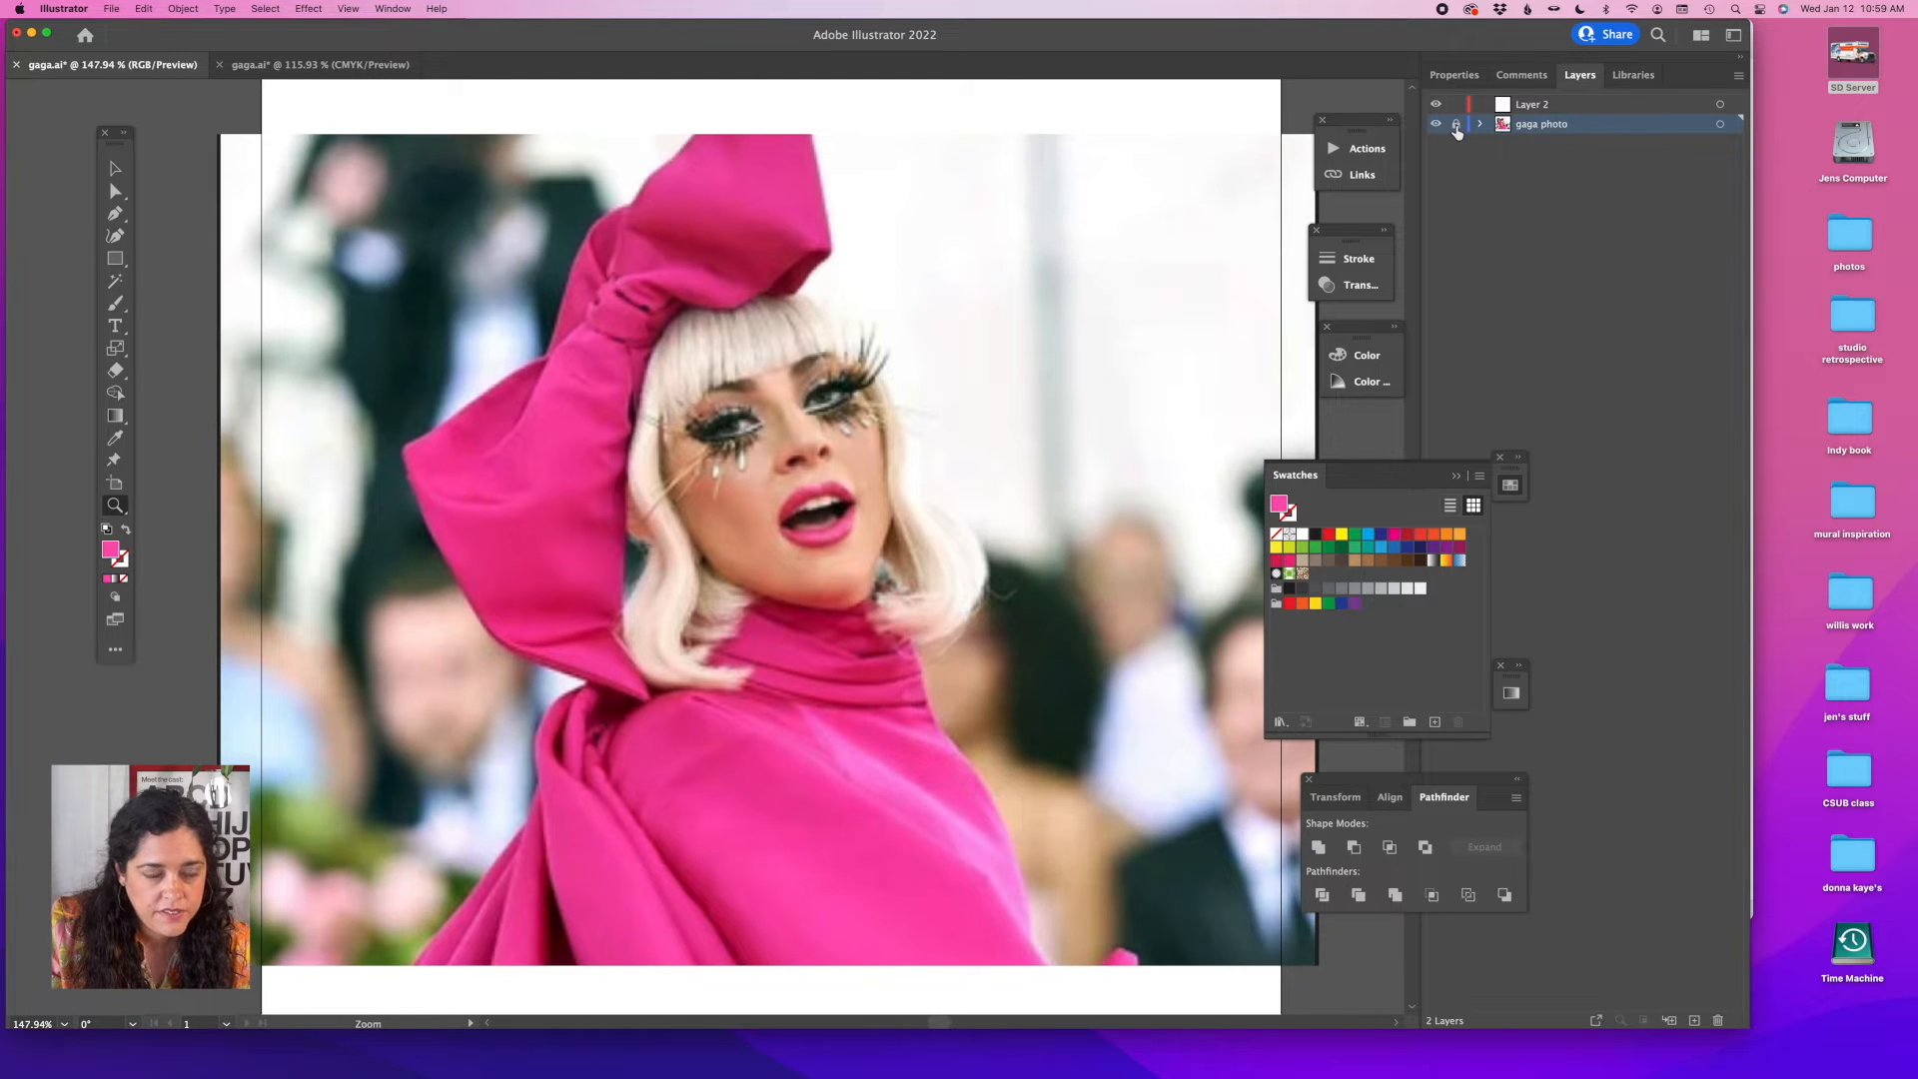
left_click(1455, 125)
left_click(1525, 108)
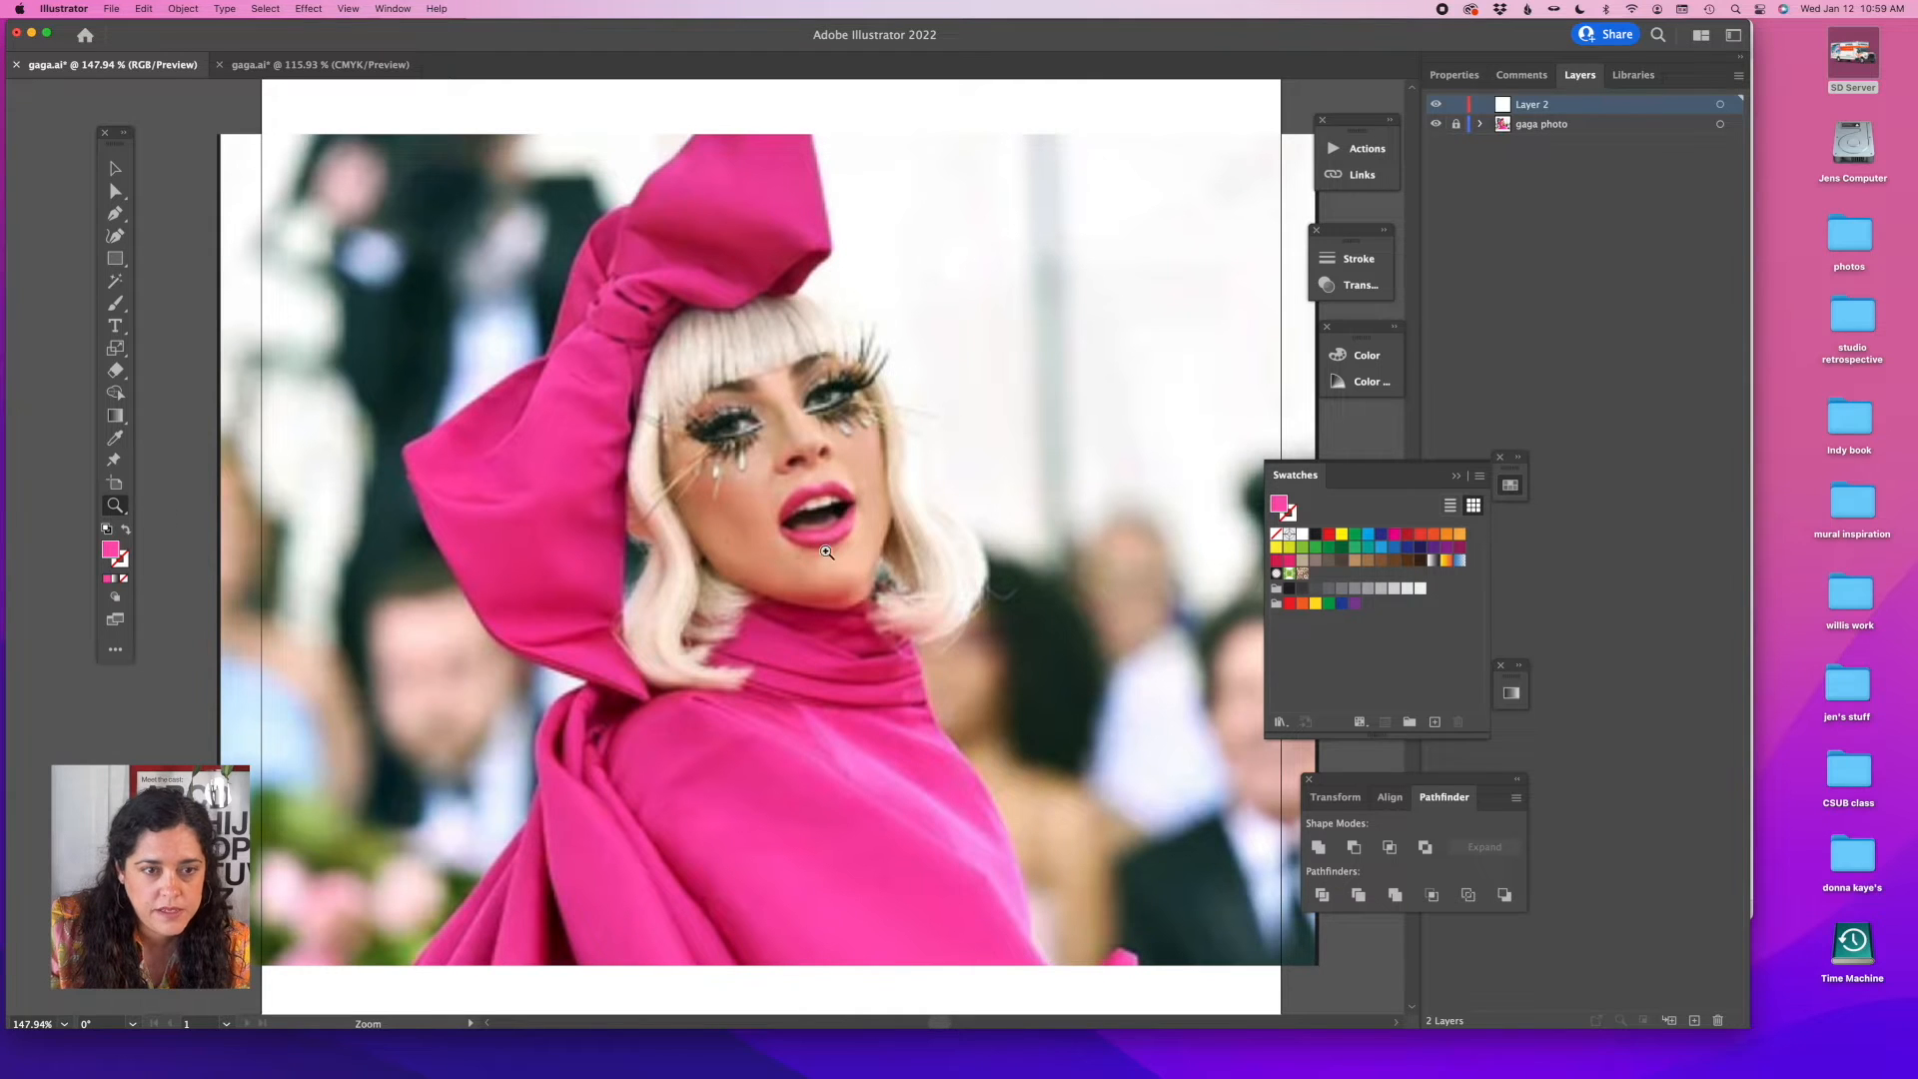
Trace the dress's right contour on Layer 2 with the Pen tool, from below the chin down to the photo's lower edge.
left_click_drag(821, 715, 856, 561)
left_click(115, 213)
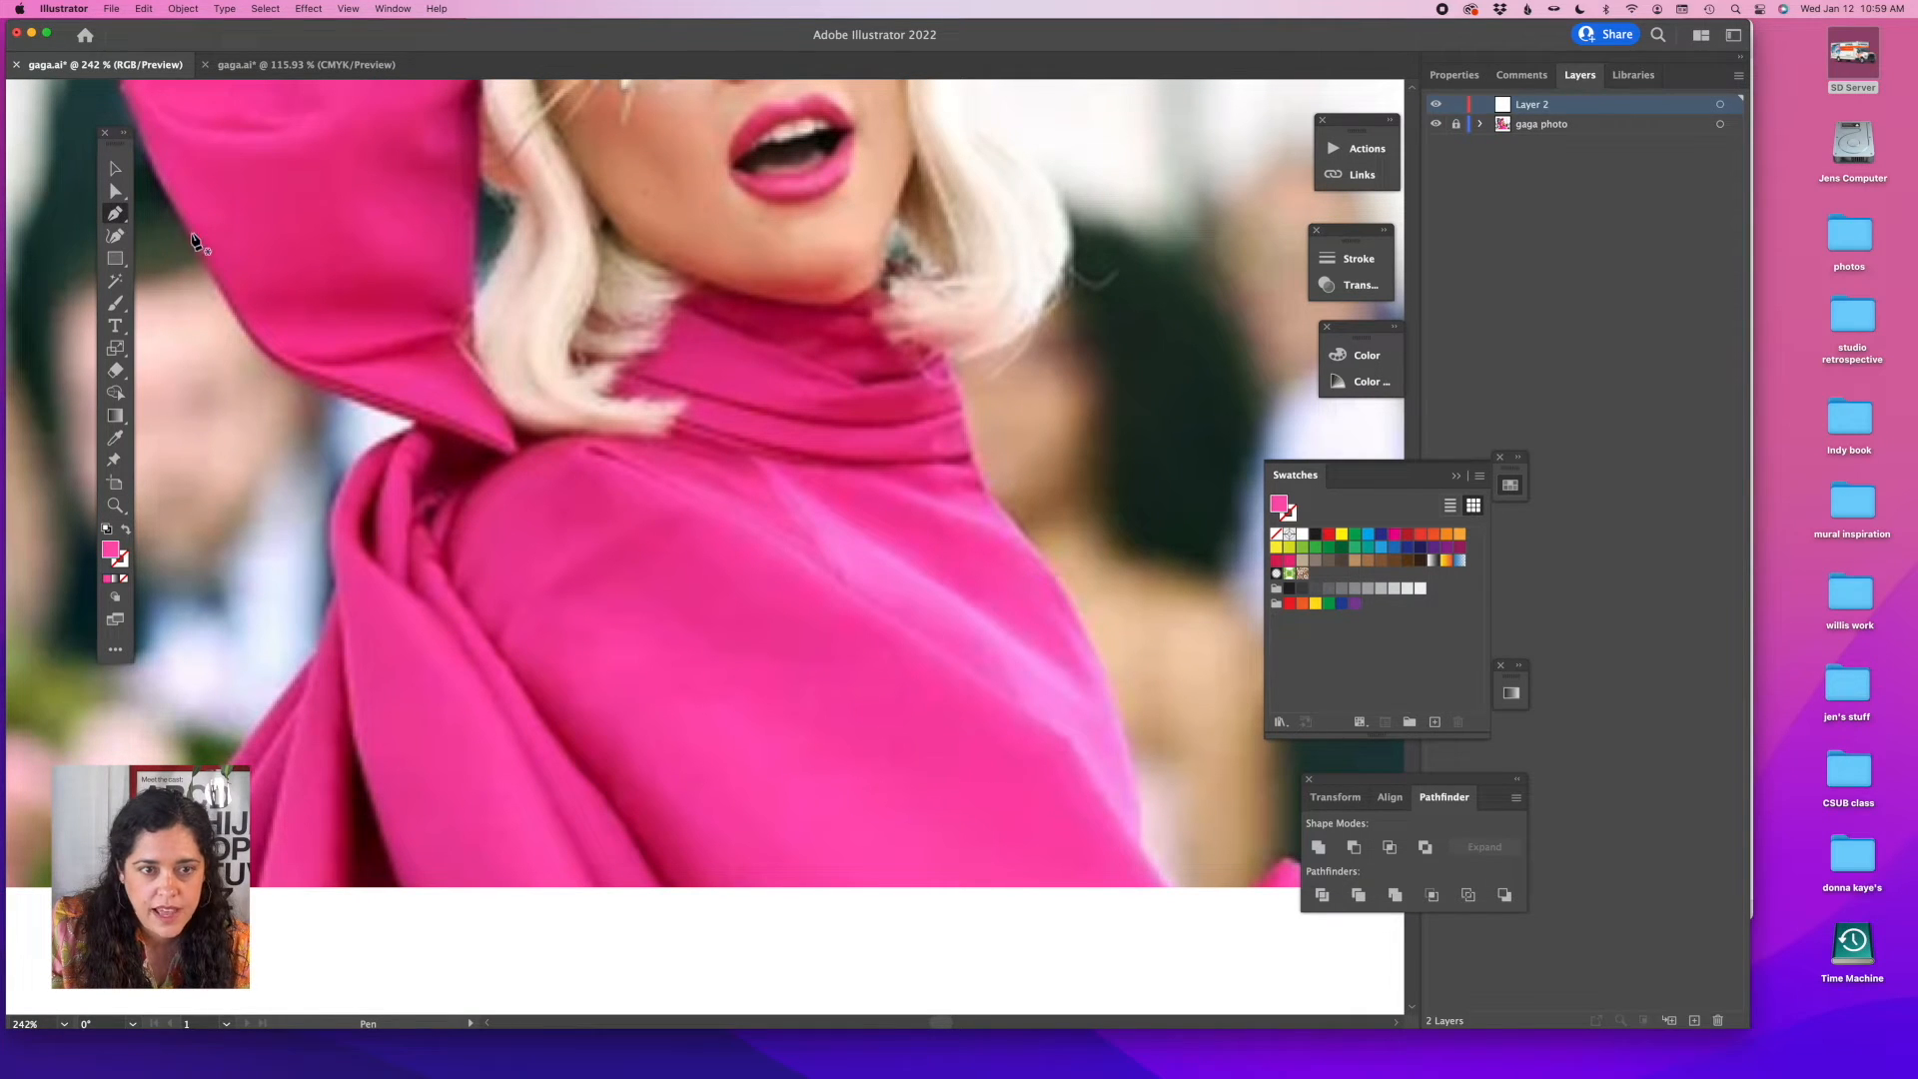
left_click(884, 283)
left_click_drag(945, 351, 977, 457)
left_click(1007, 516)
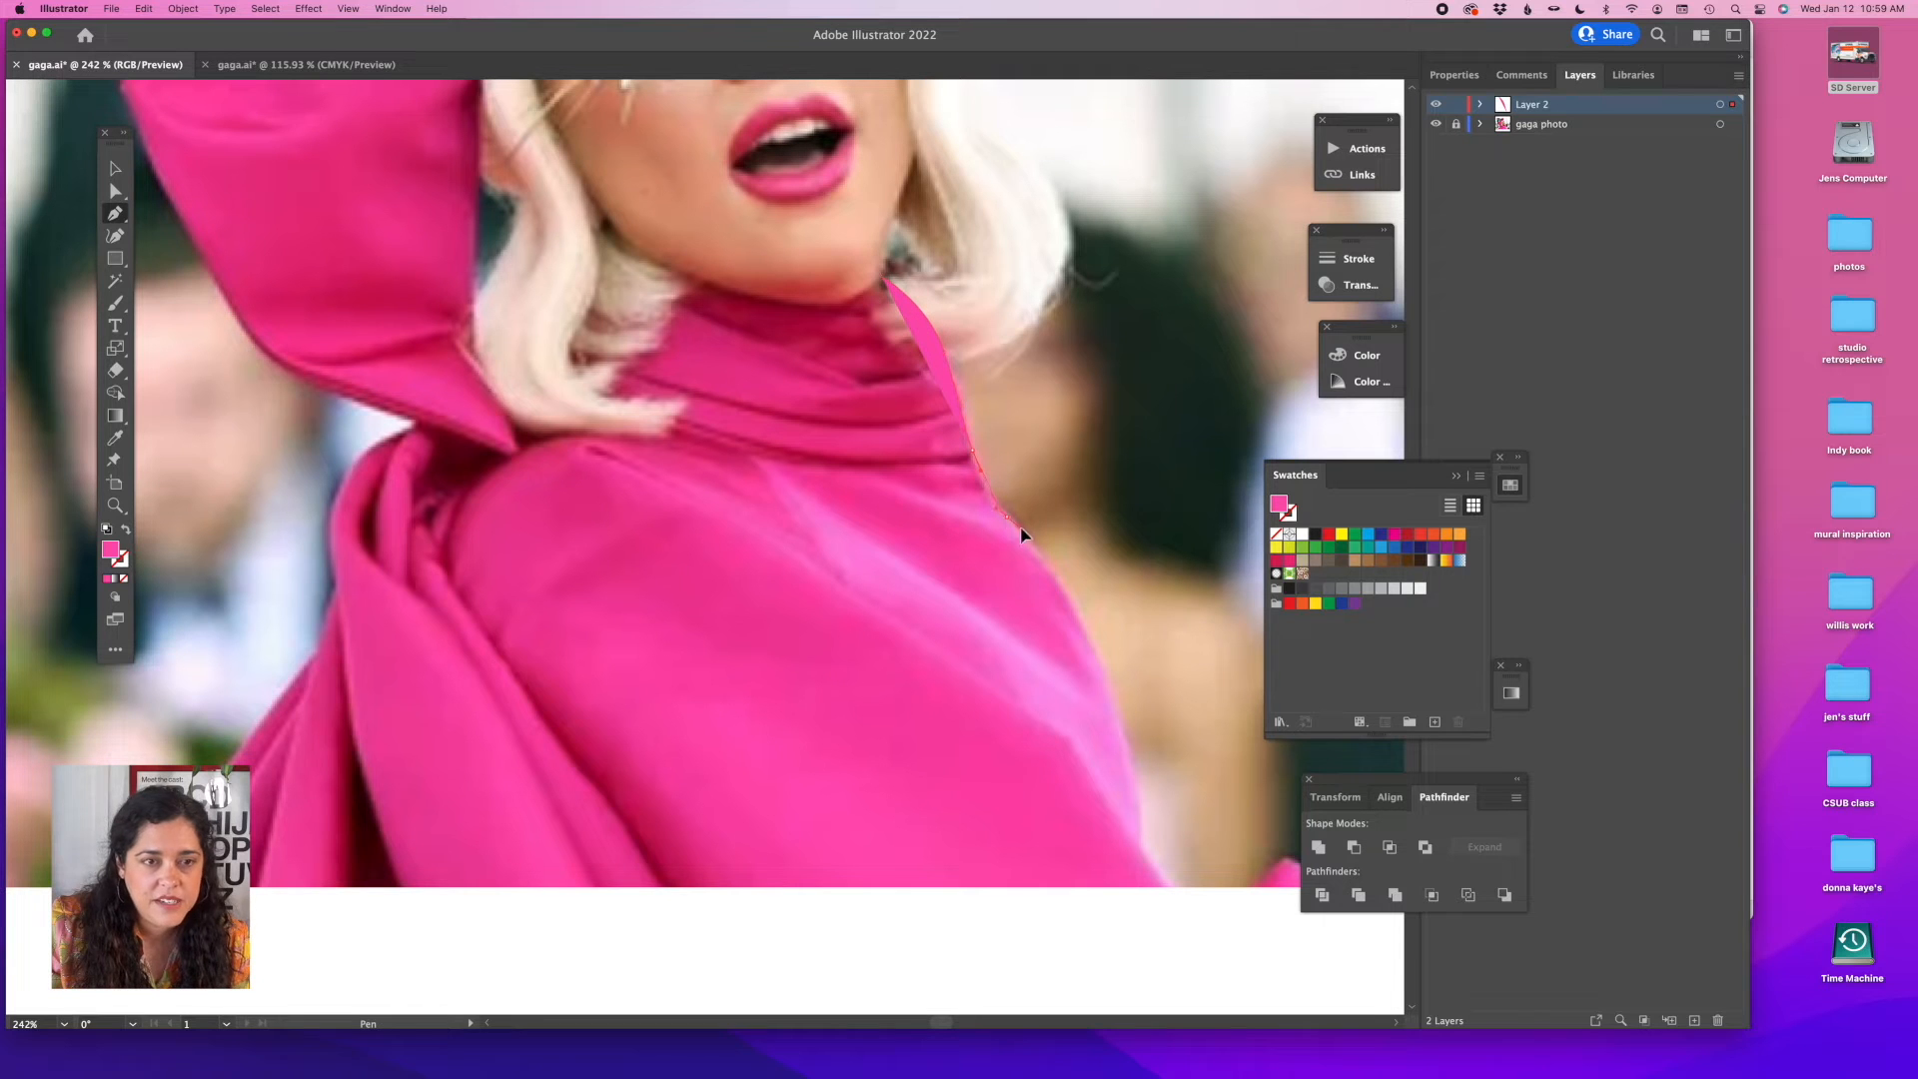
left_click(1115, 696)
left_click_drag(1142, 827, 1143, 851)
left_click(1170, 896)
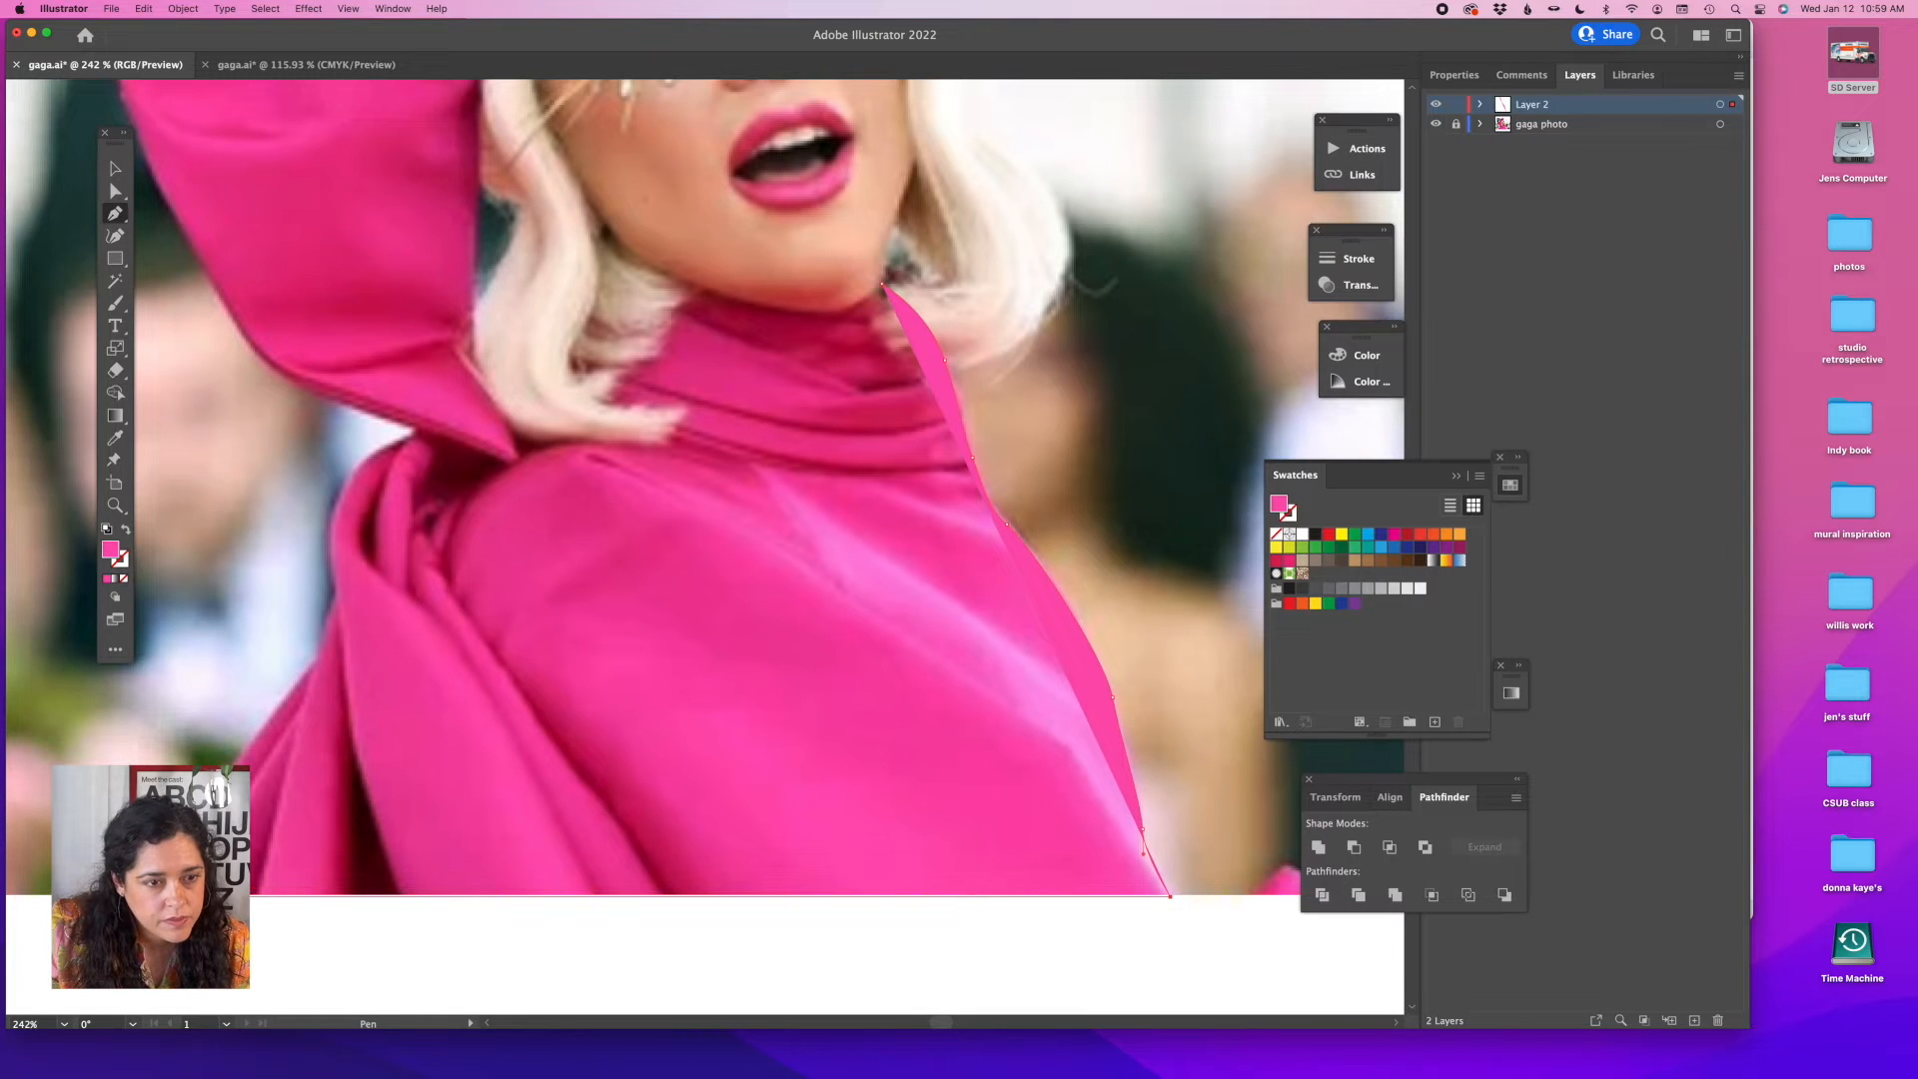
Continue the dress path along the photo's lower edge and up the left contour to the shoulder below the bow.
left_click(125, 896)
left_click_drag(234, 775, 320, 652)
left_click(319, 656)
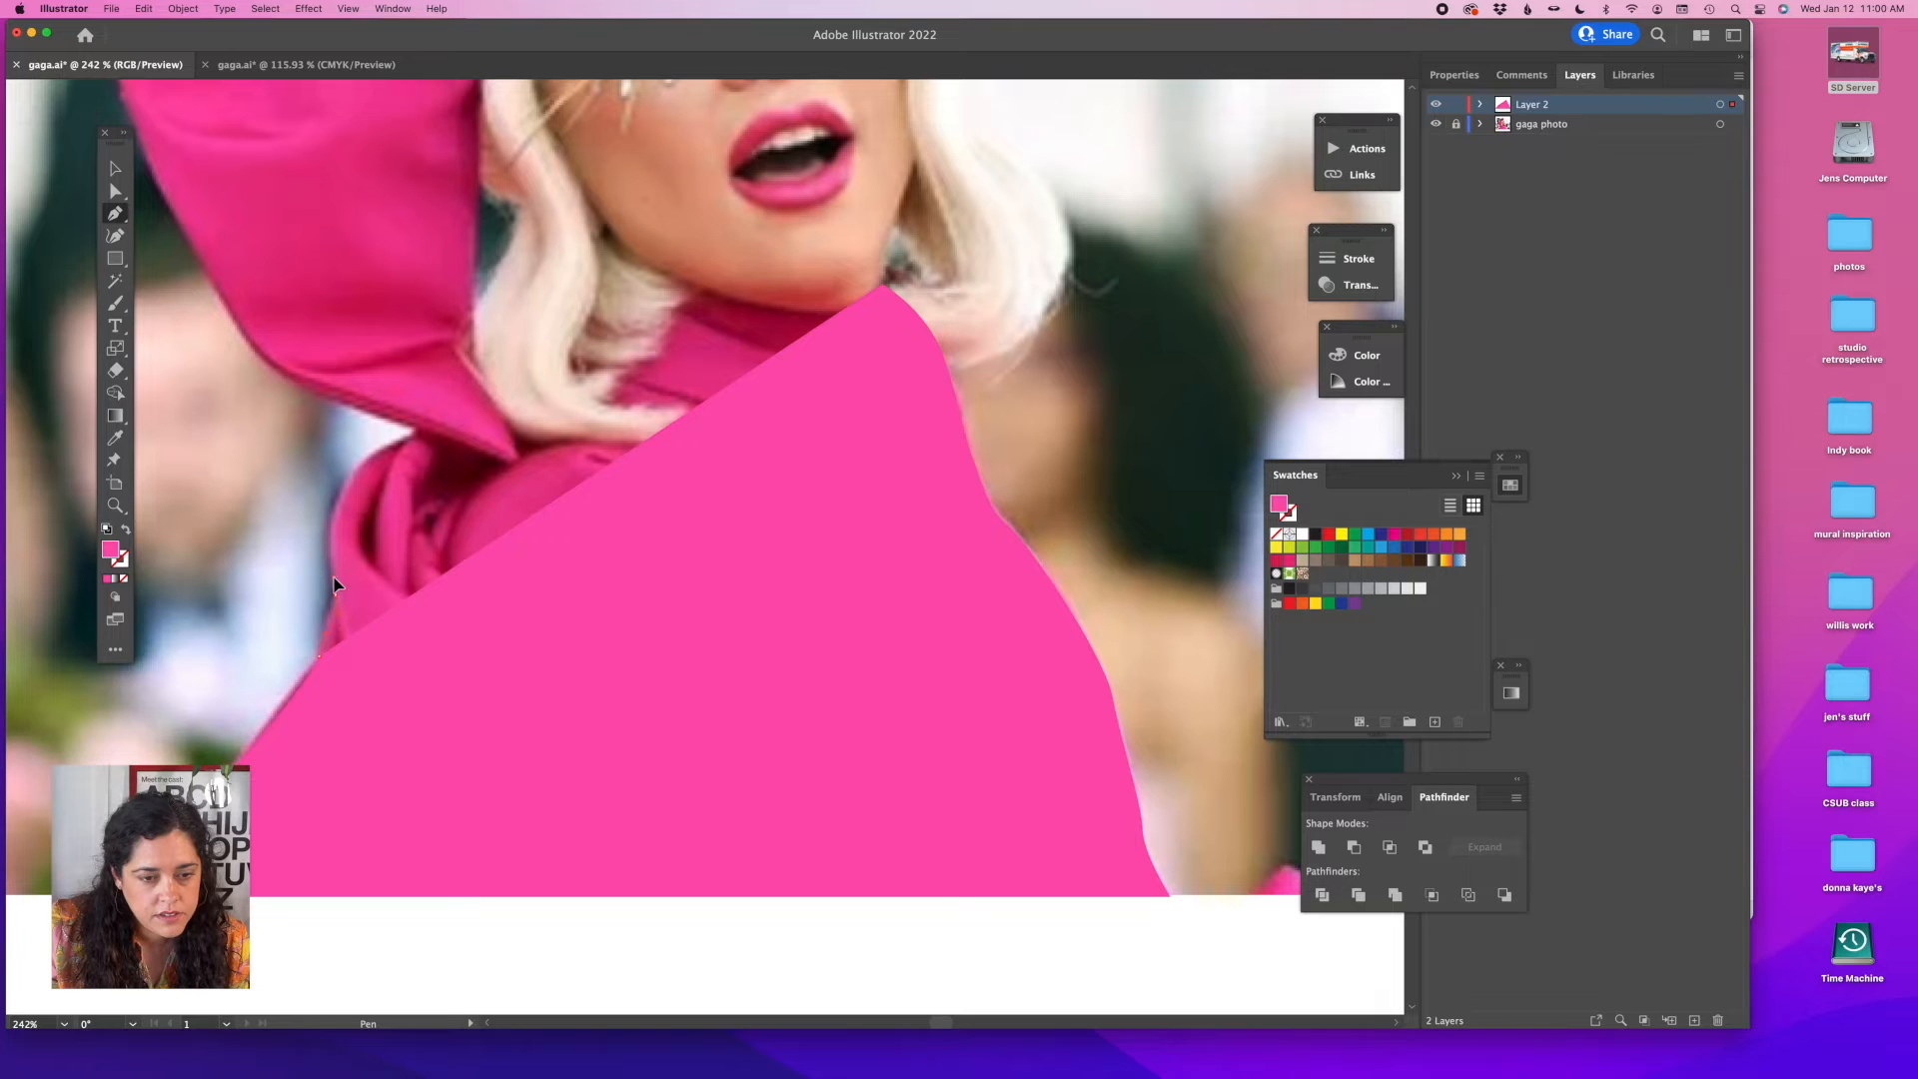
left_click(335, 585)
left_click_drag(355, 473, 382, 439)
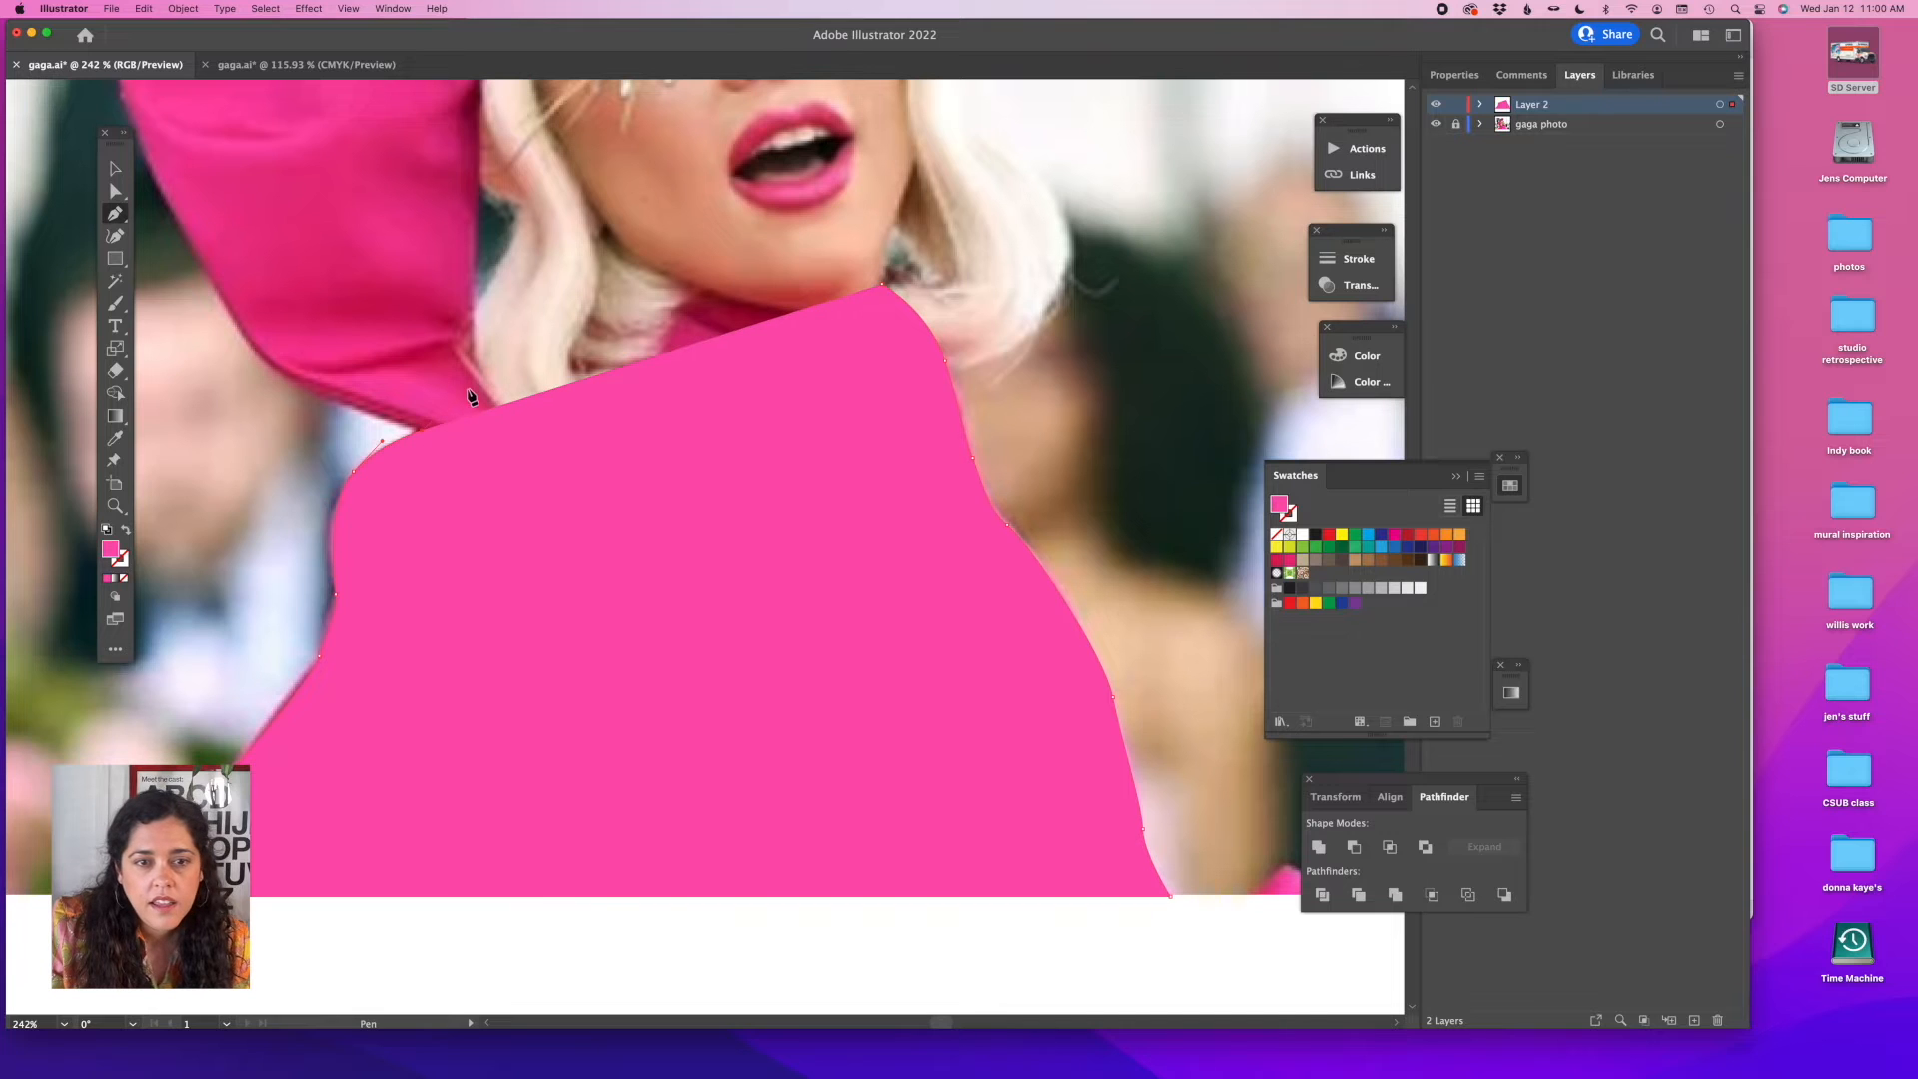
Close the dress path behind the hair and along the jawline, swapping fill and stroke to see the photo, and restore the pink fill.
left_click(492, 349)
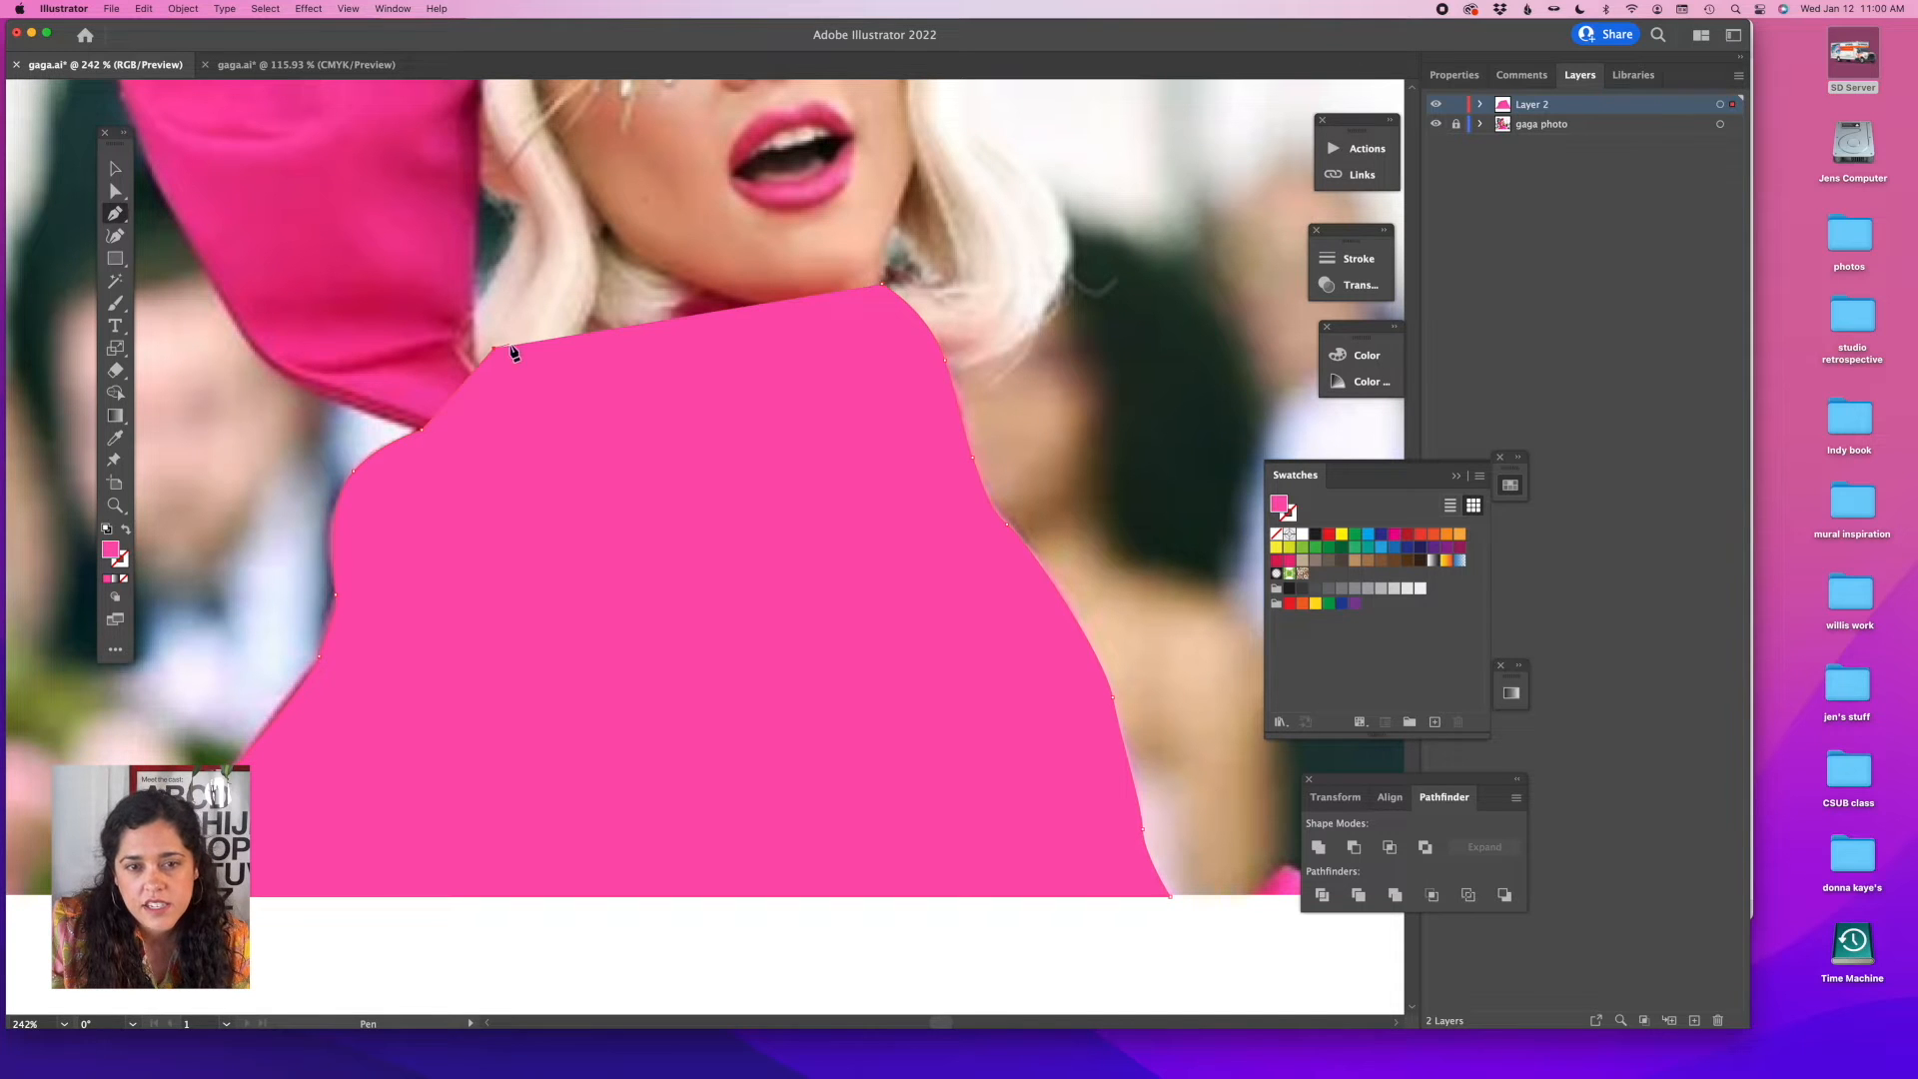
left_click(604, 226)
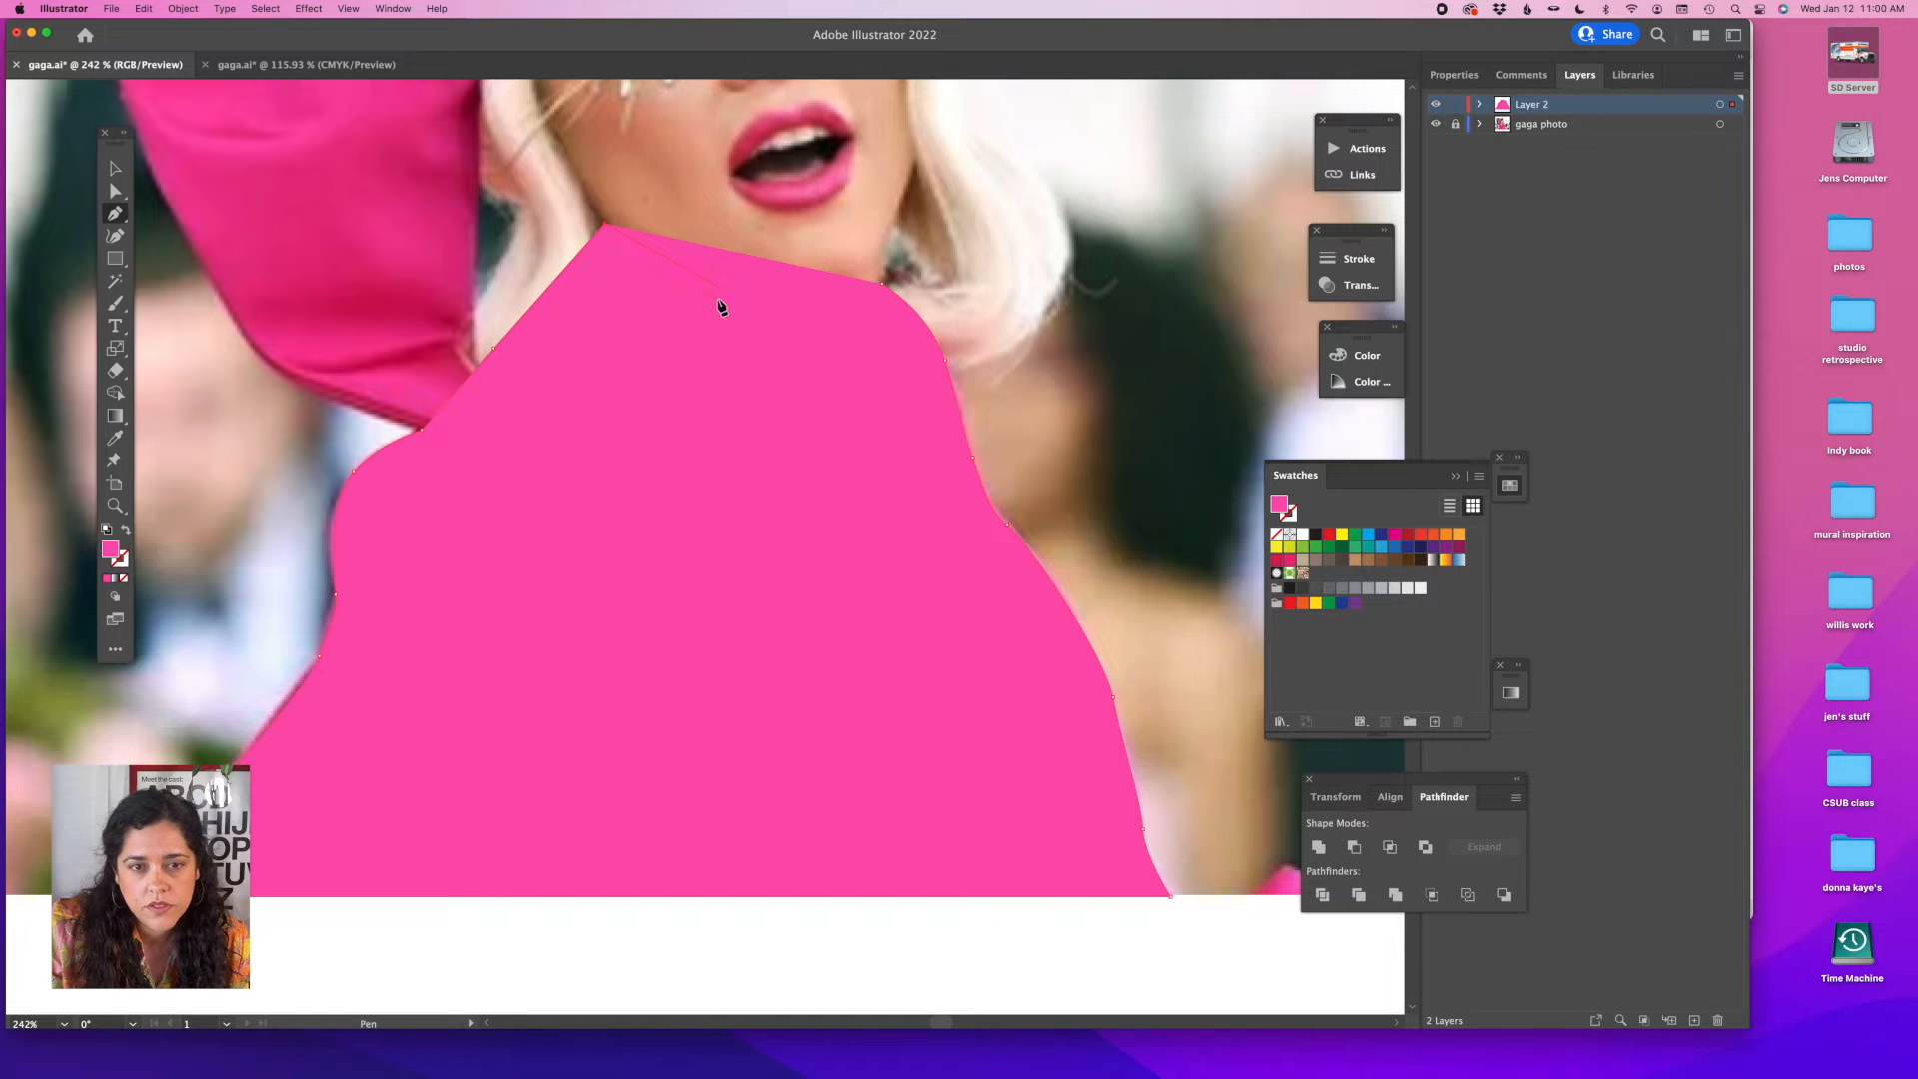
key("shift+x")
left_click(699, 287)
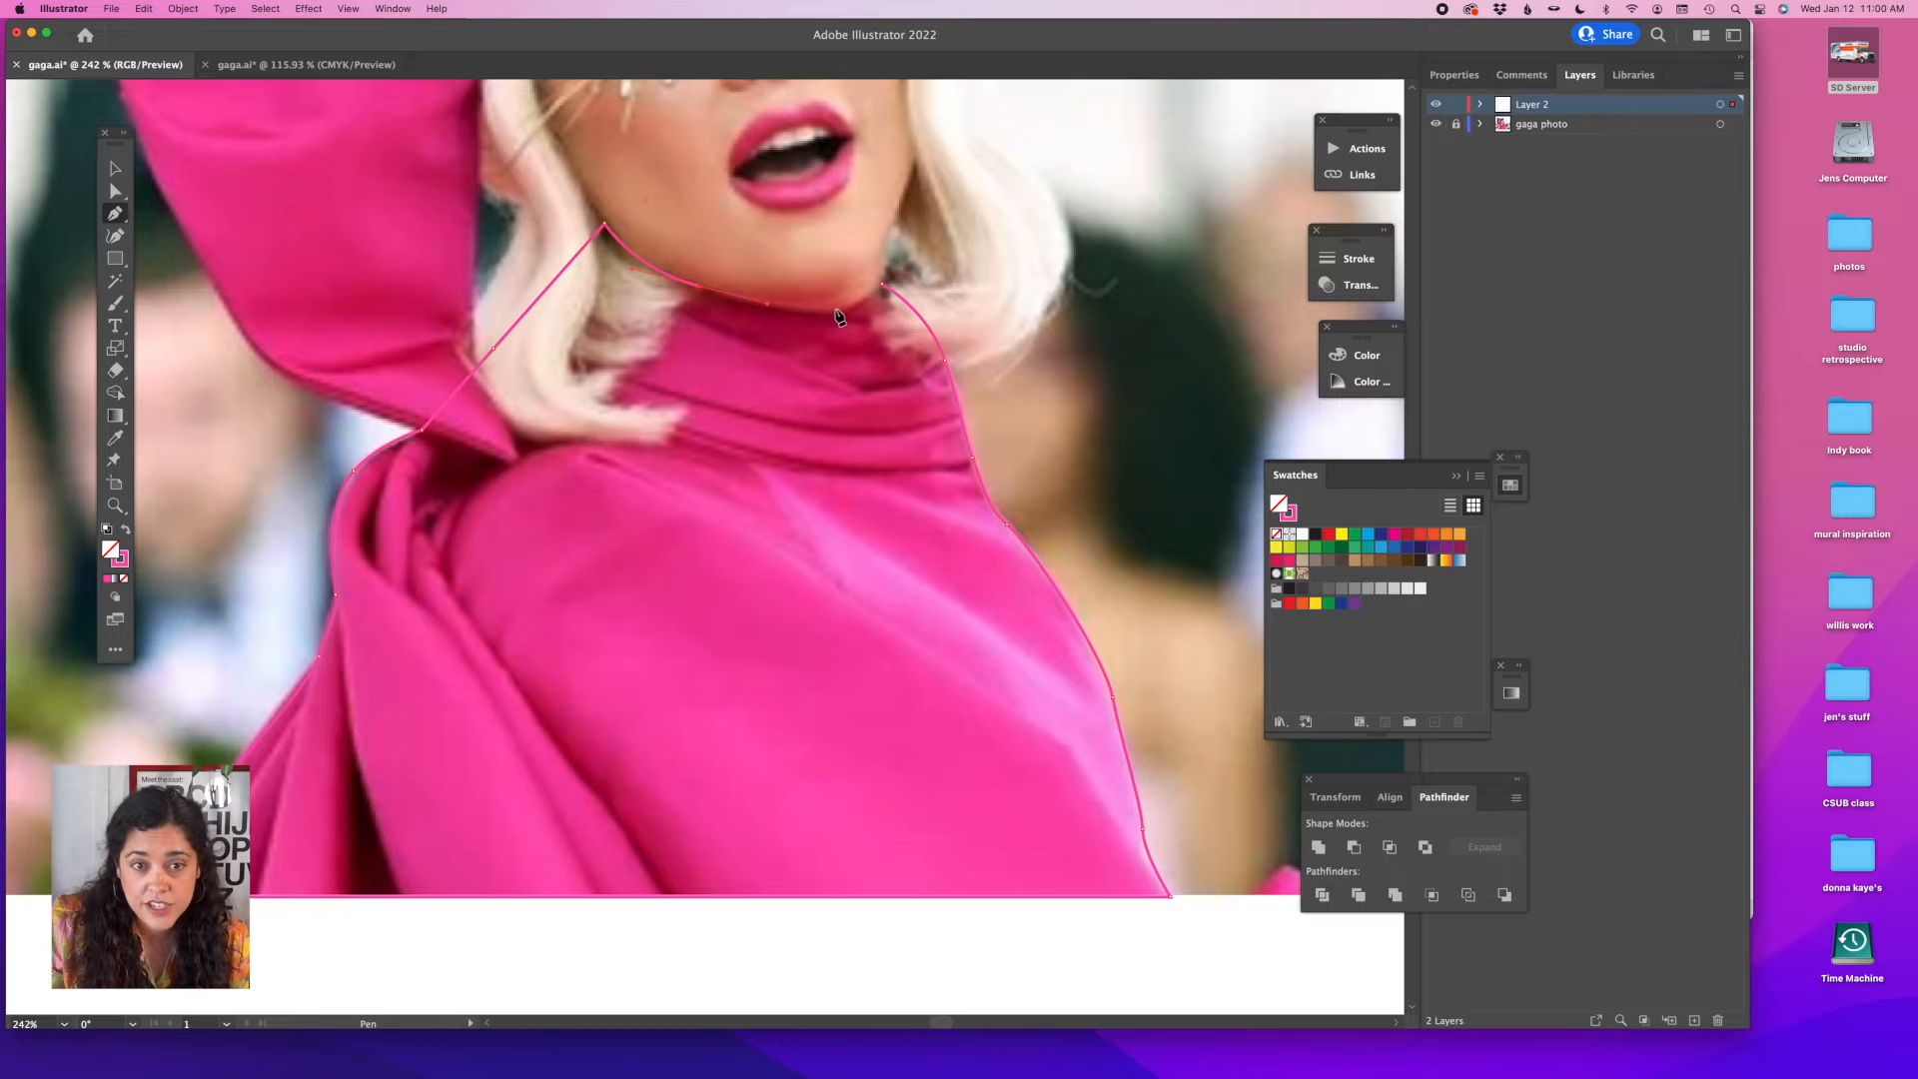
left_click(883, 288)
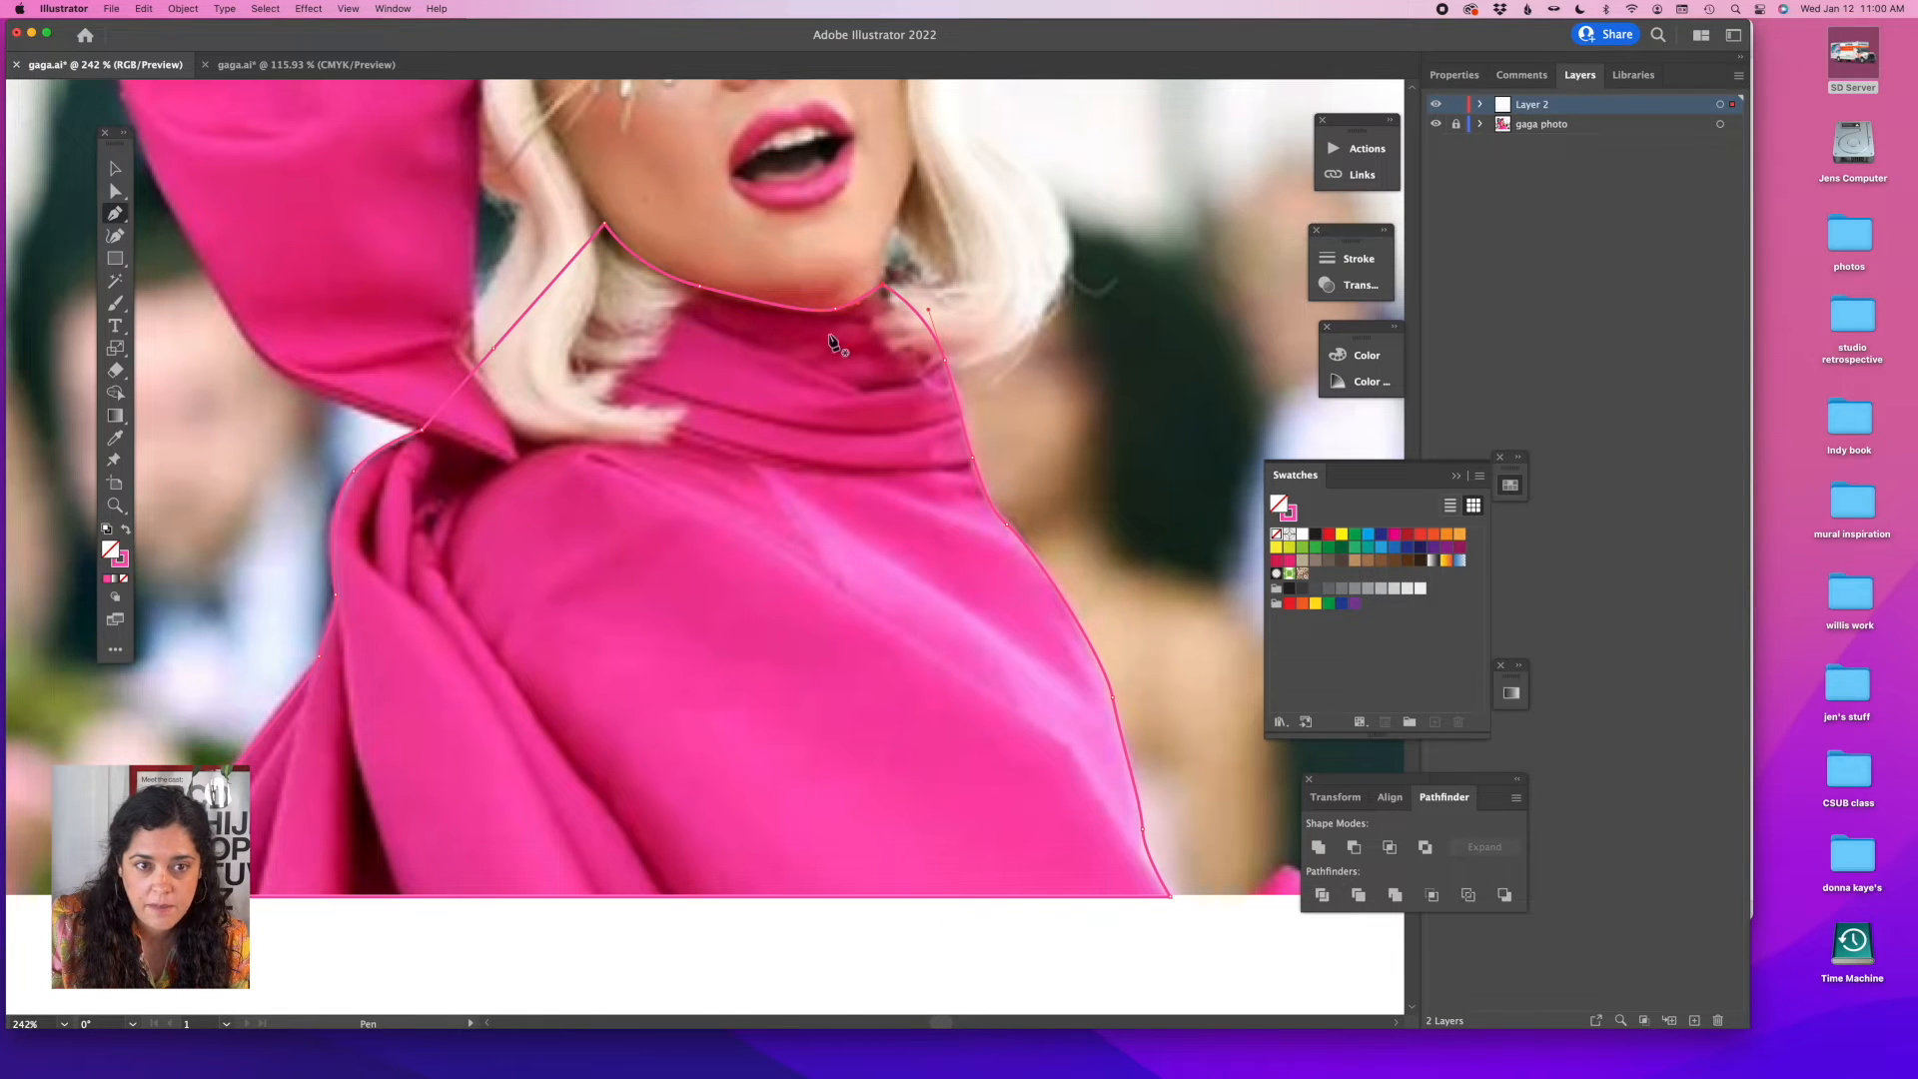
left_click(126, 530)
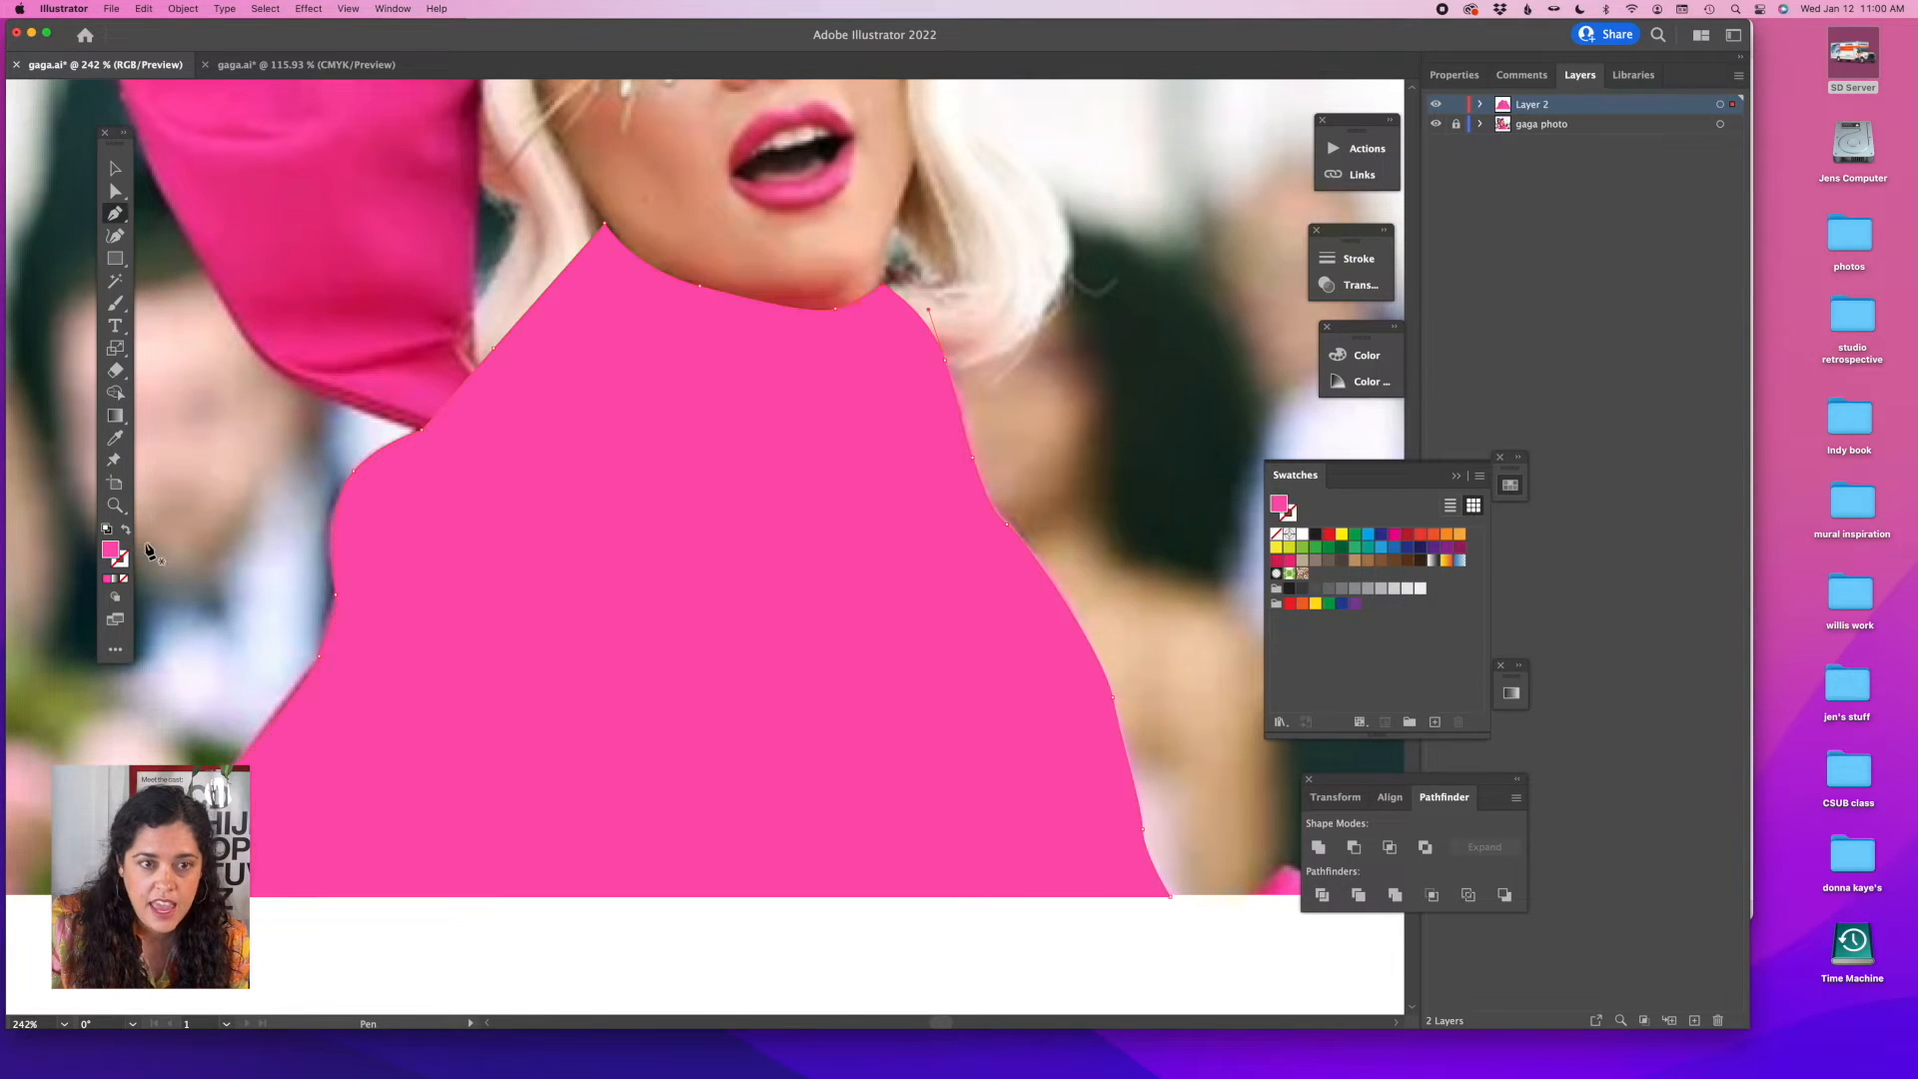
scroll(987, 284, "up", 10)
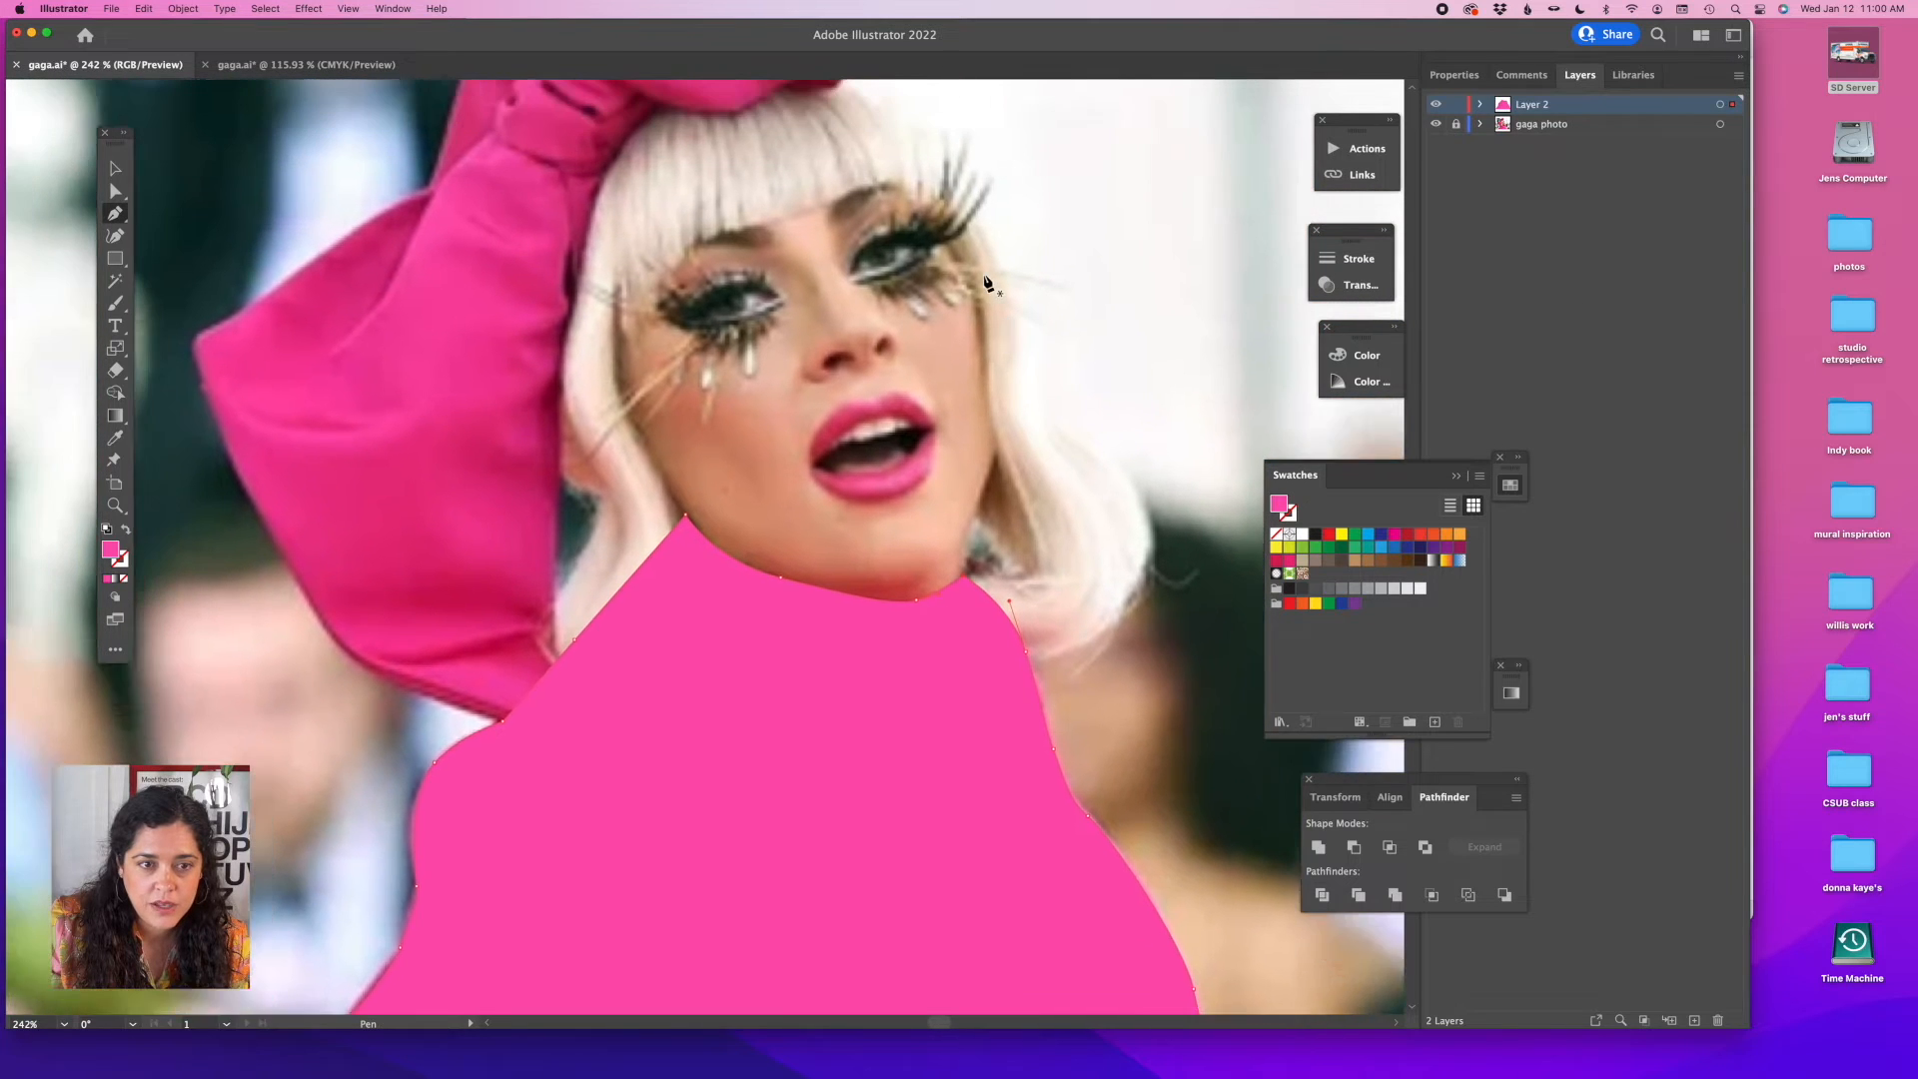
Trace the bow's left contour with the Pen tool, from the notch near its upper loop around the outer corner to its tip at the shoulder.
scroll(987, 284, "up", 5)
scroll(987, 283, "right", 3)
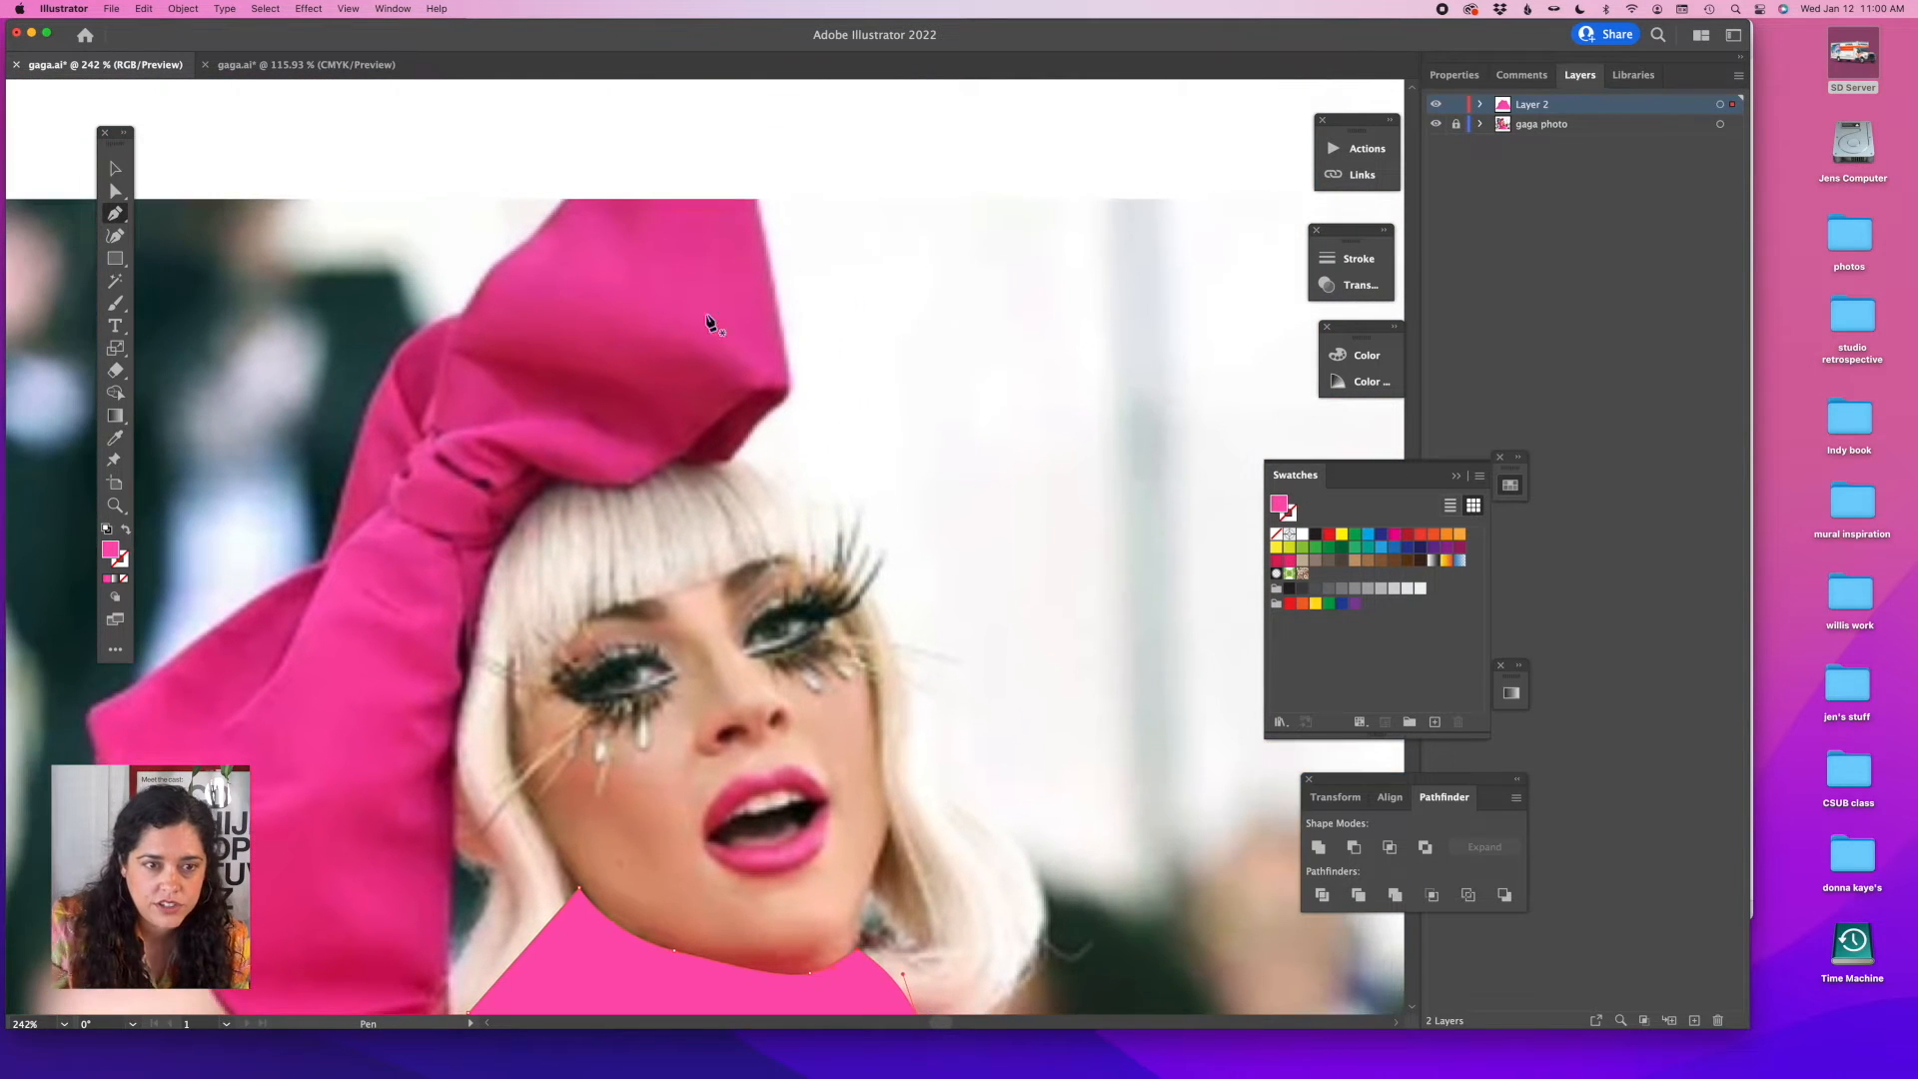
left_click(453, 316)
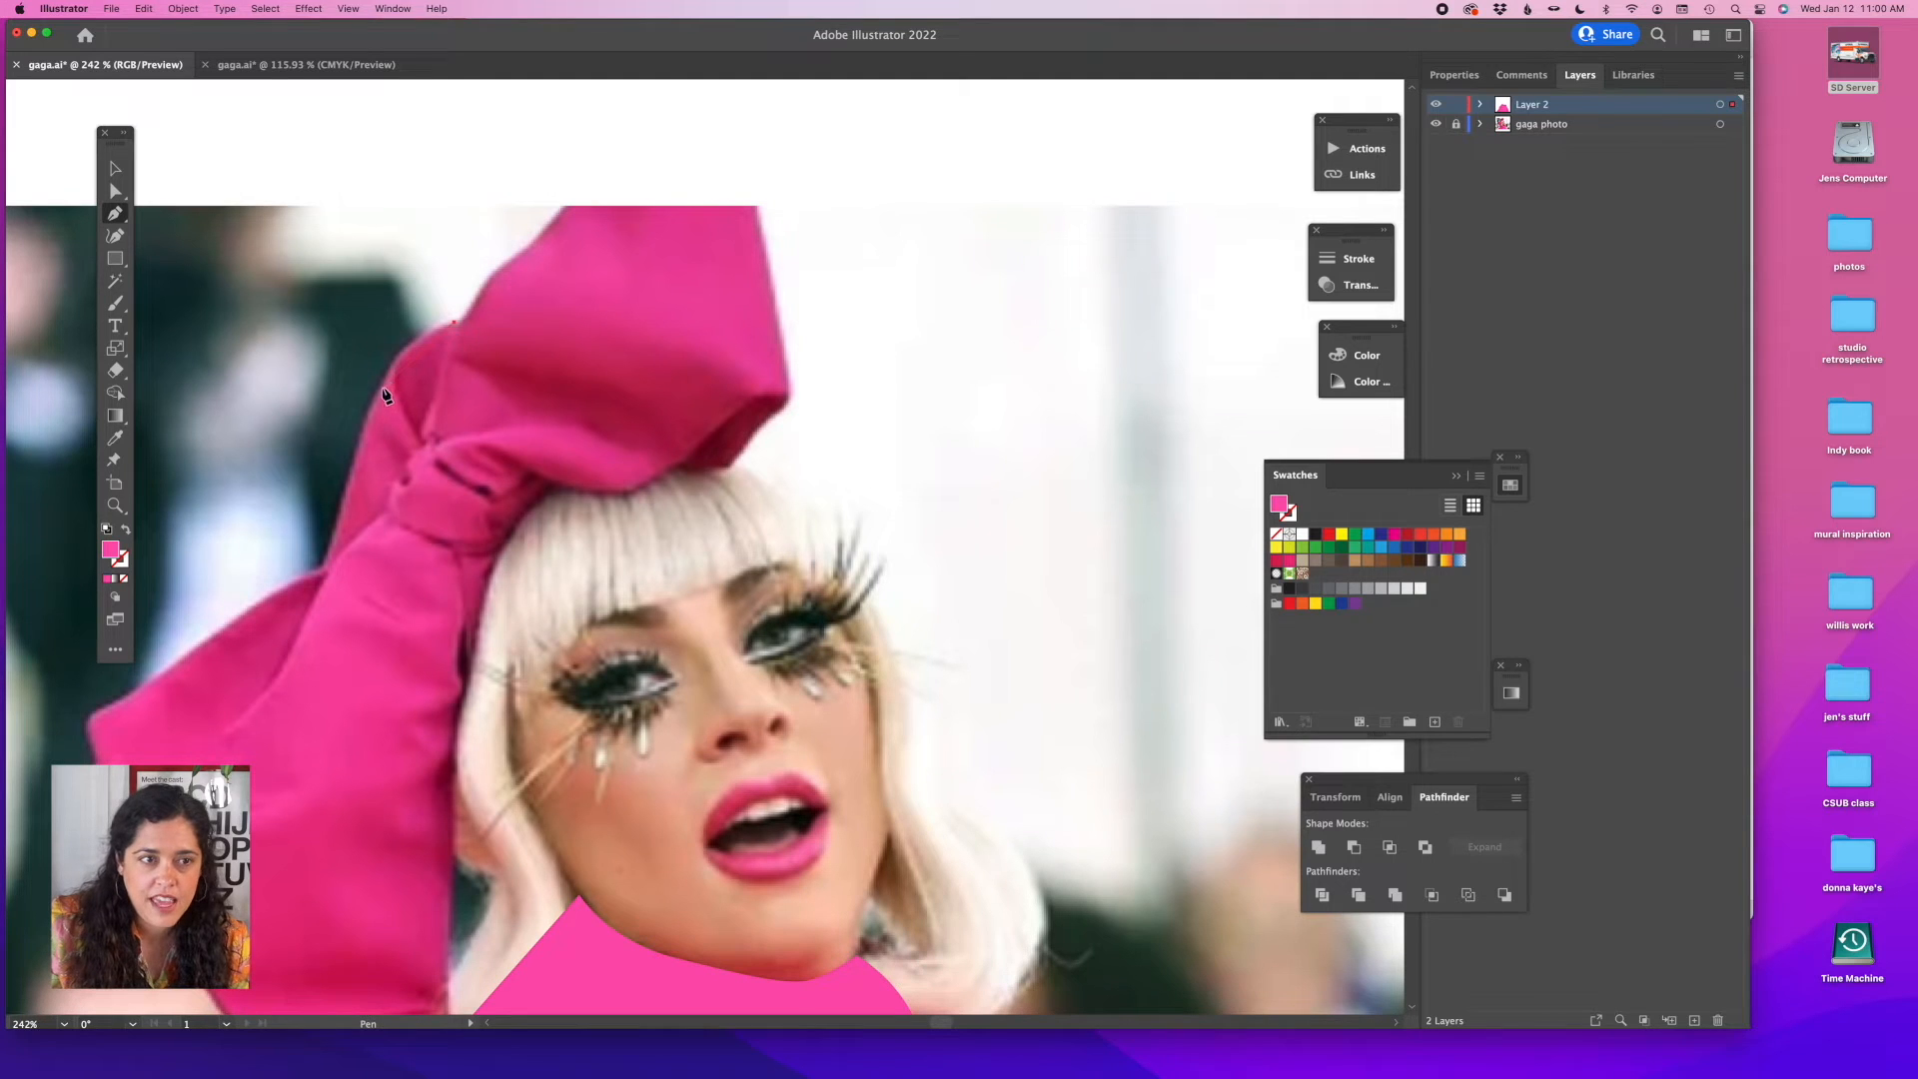
left_click(358, 451)
left_click(322, 572)
scroll(322, 578, "down", 5)
scroll(321, 577, "left", 4)
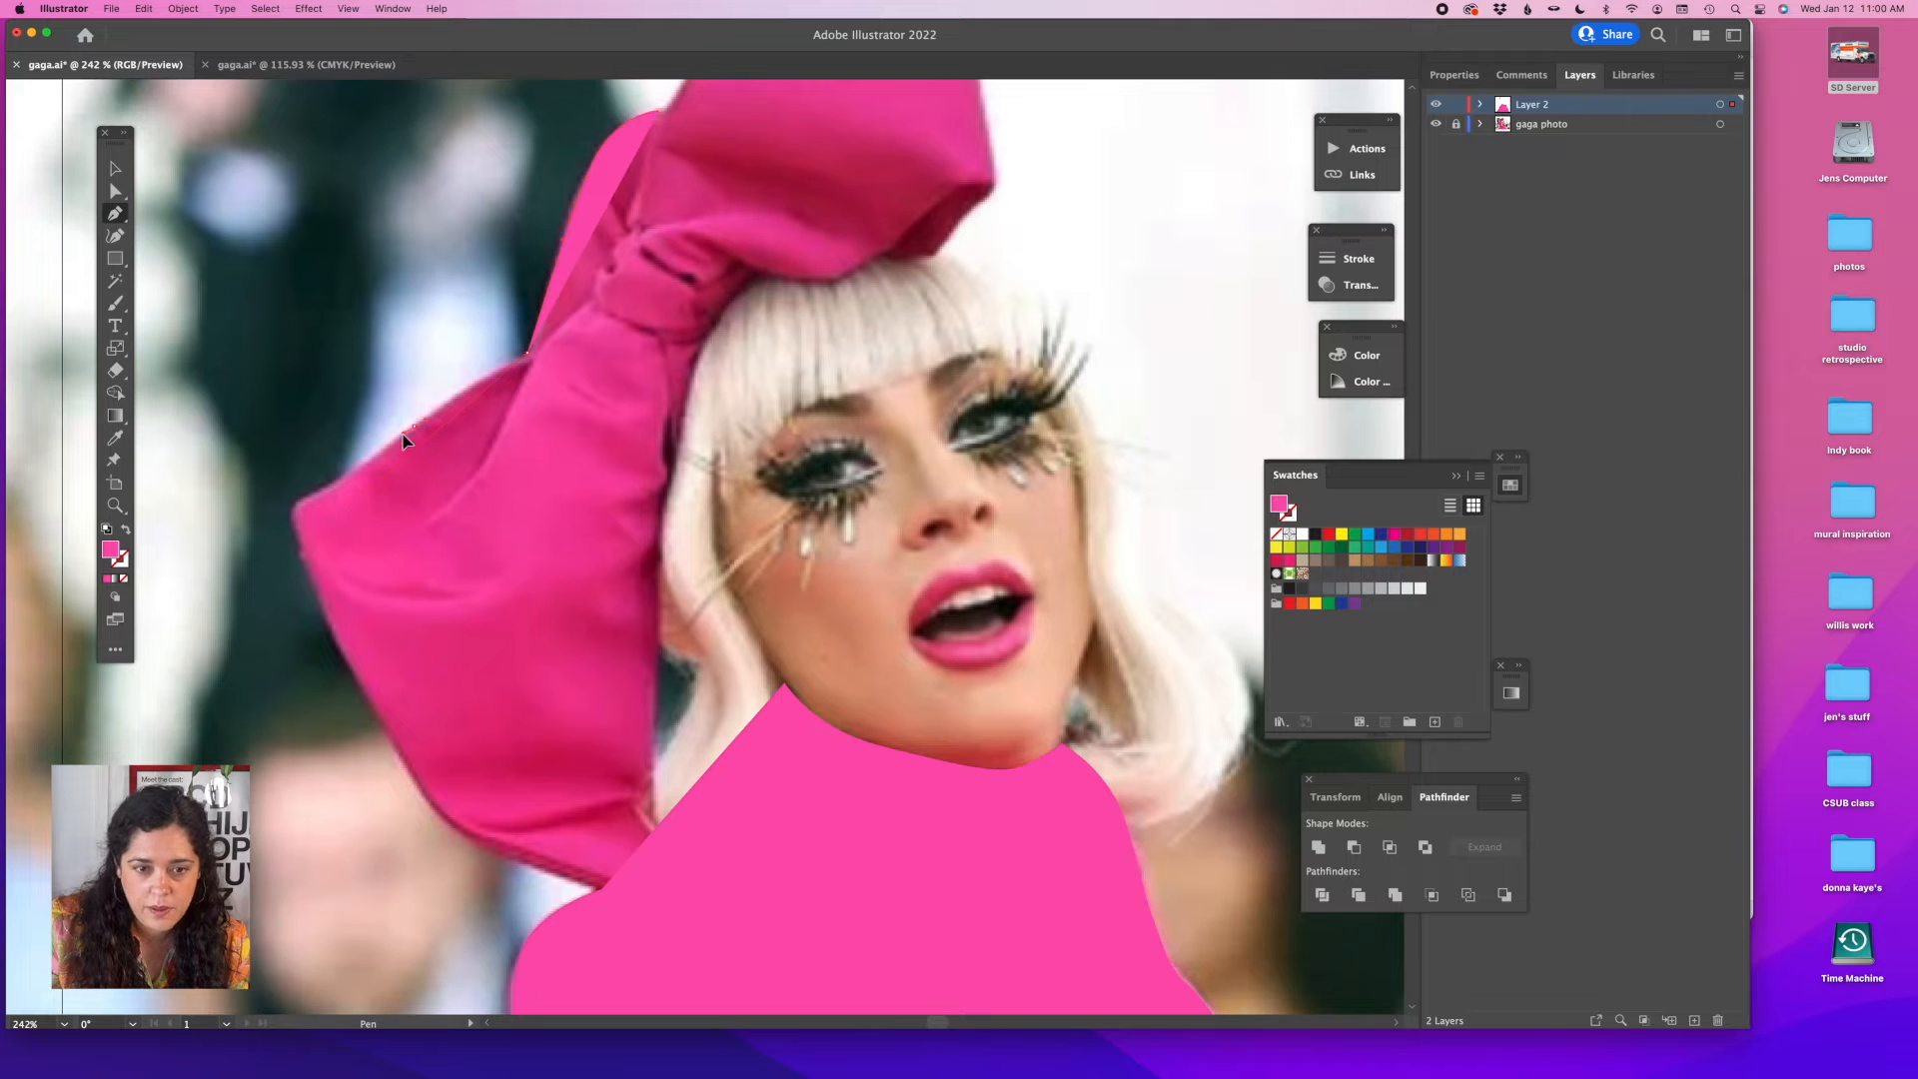
left_click(387, 440)
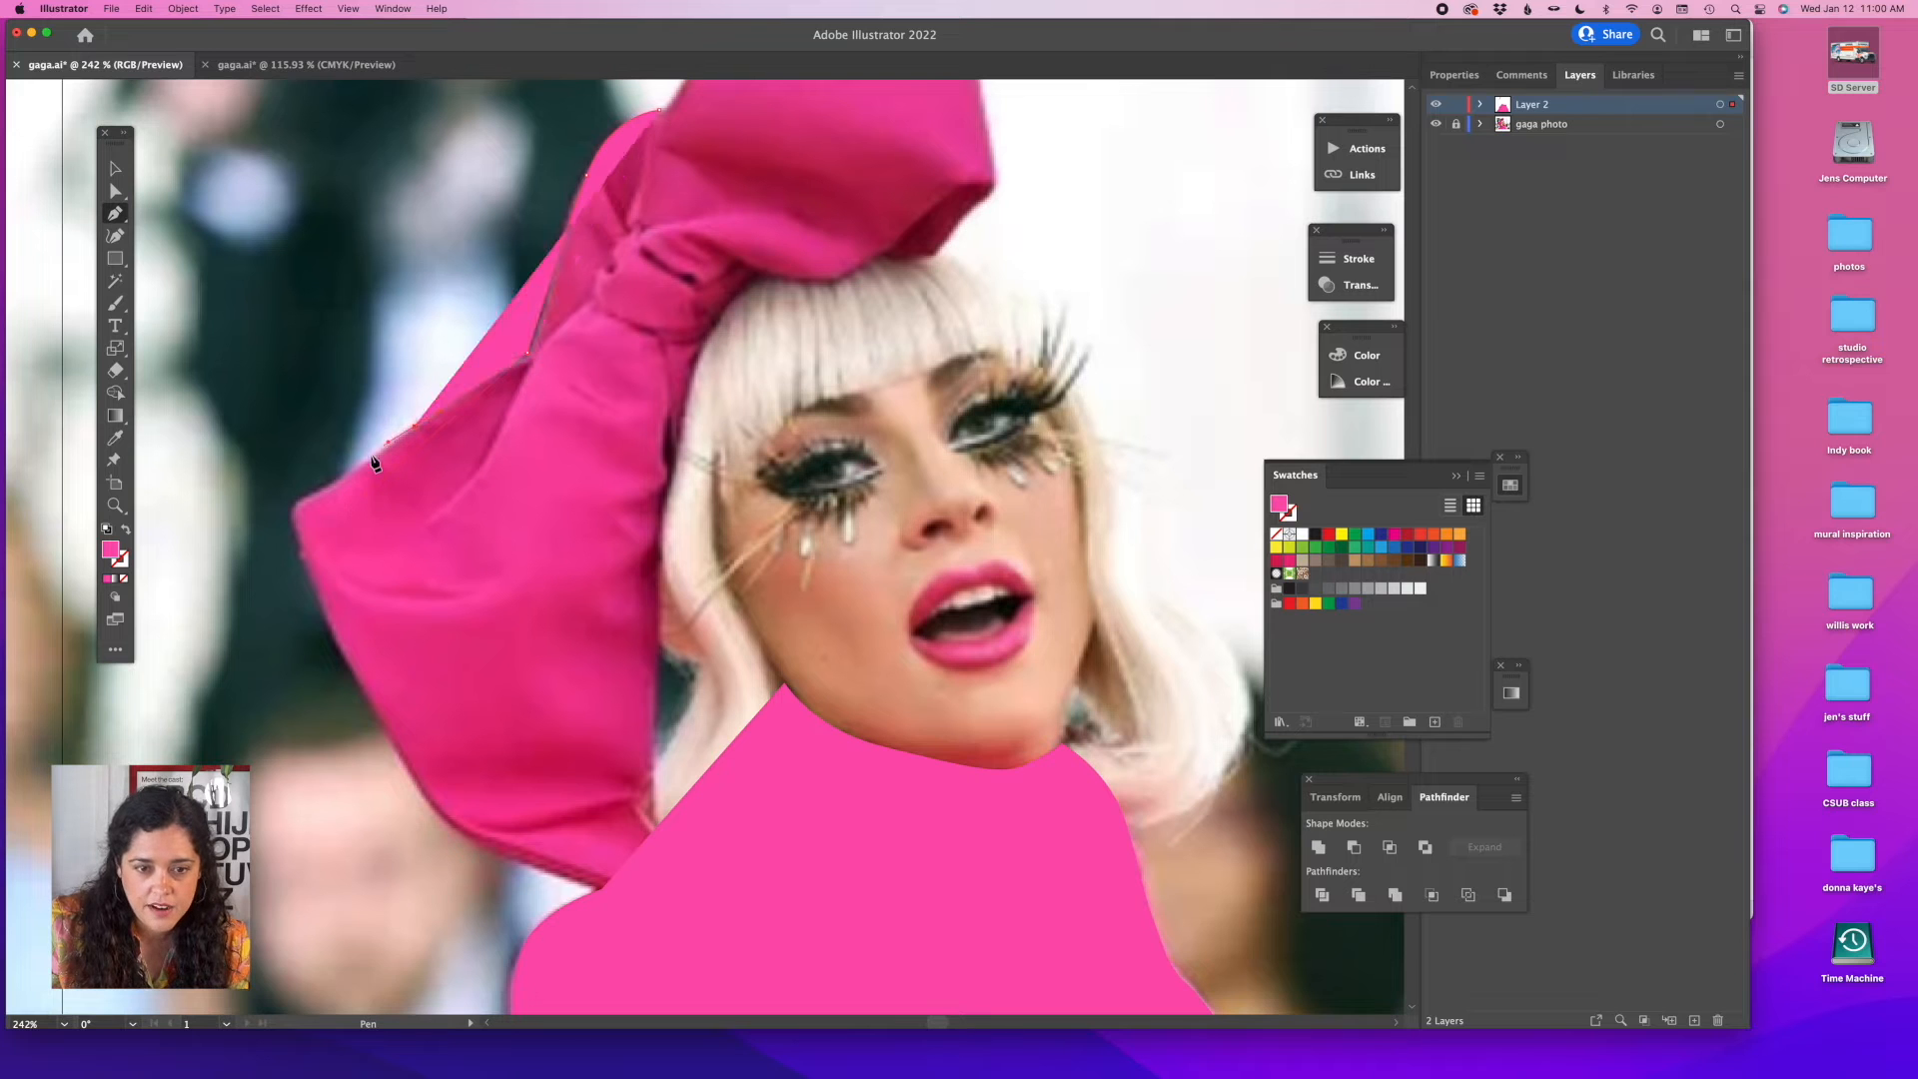
left_click(292, 515)
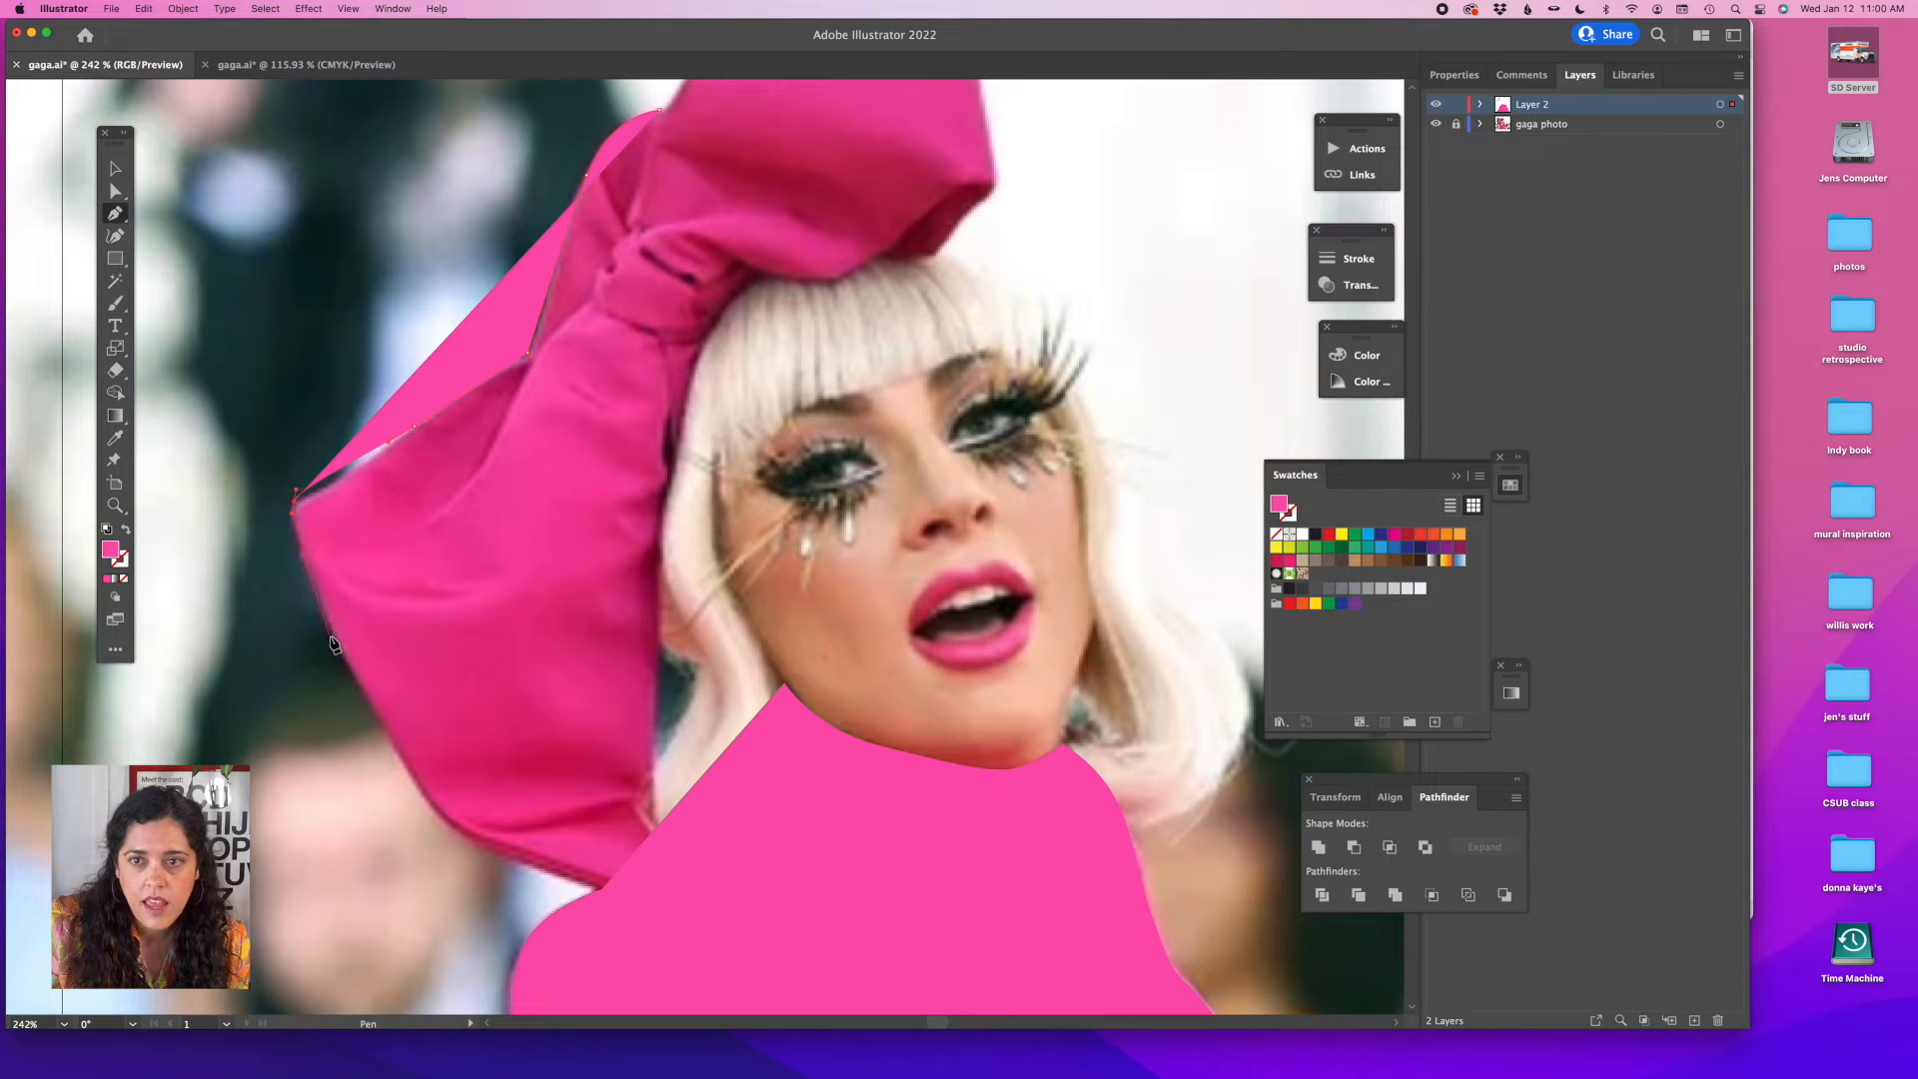
left_click(330, 637)
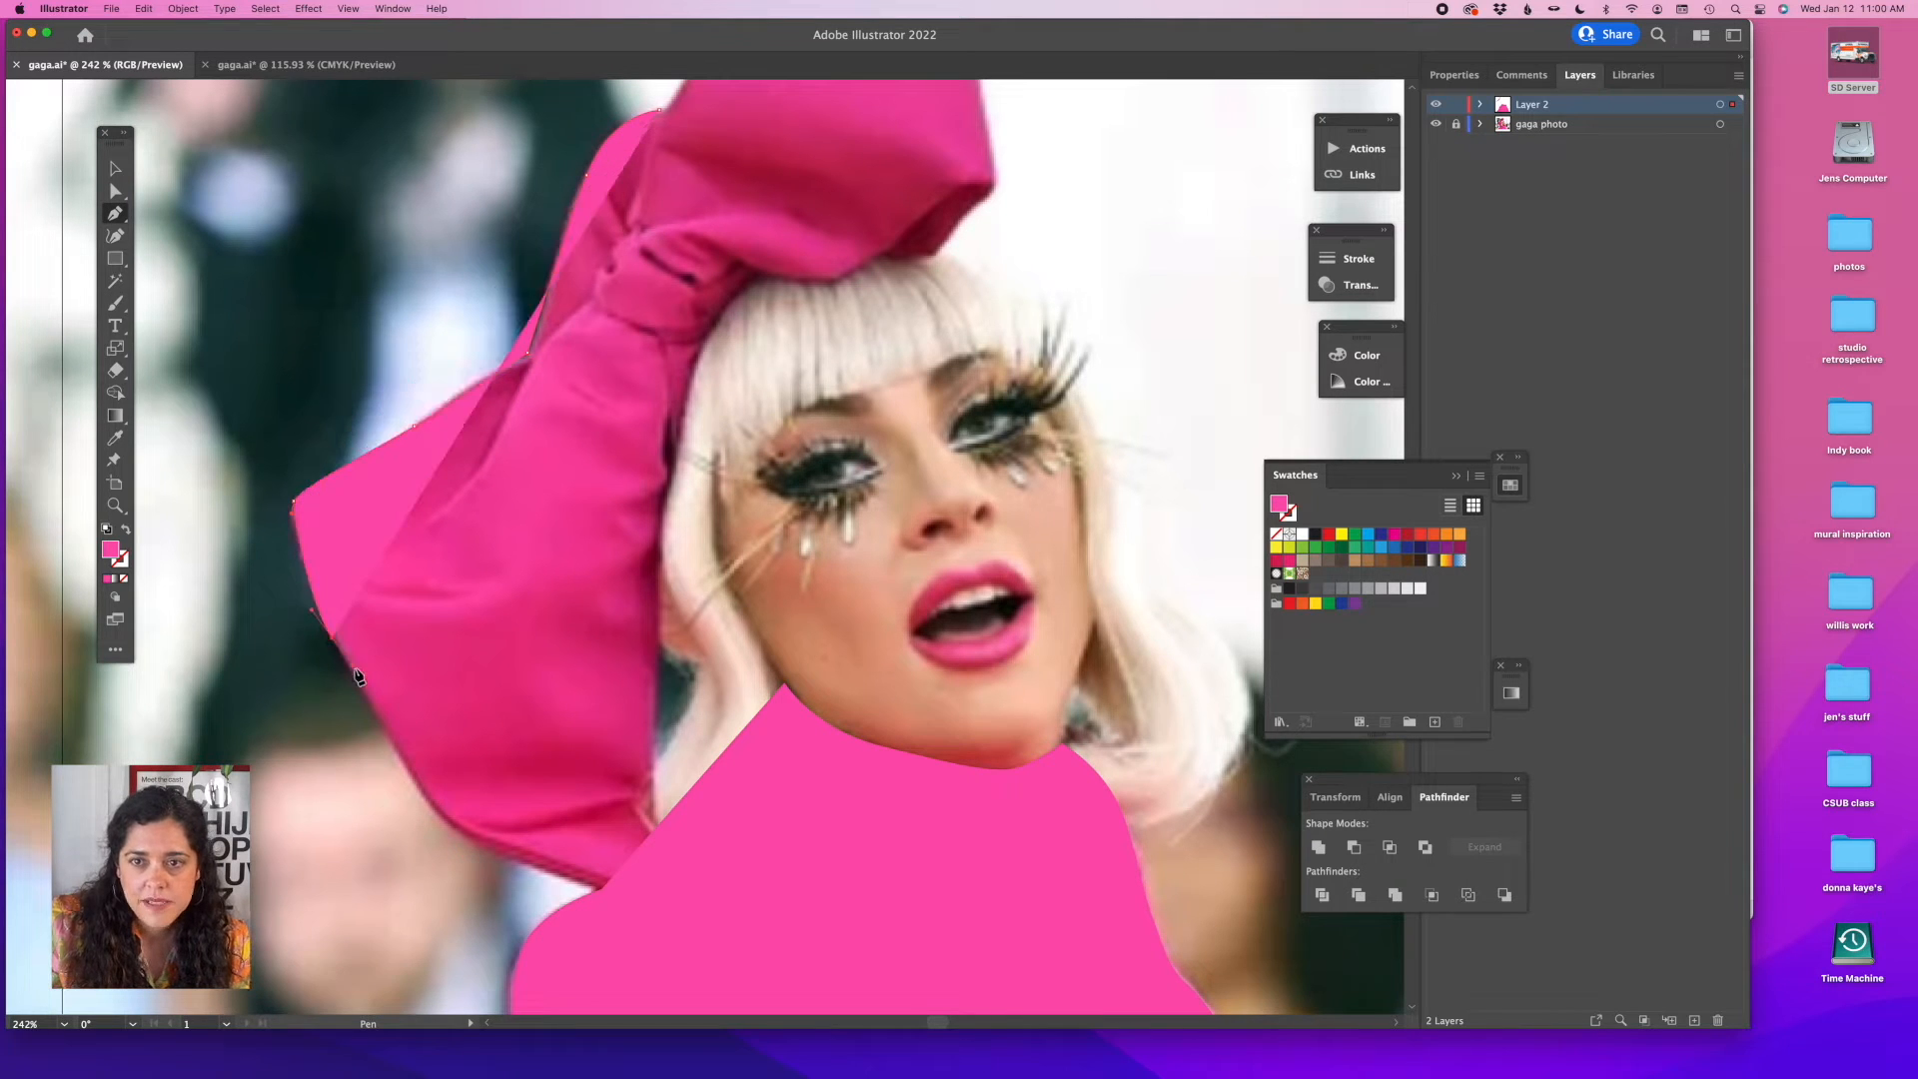
left_click(497, 850)
left_click(619, 895)
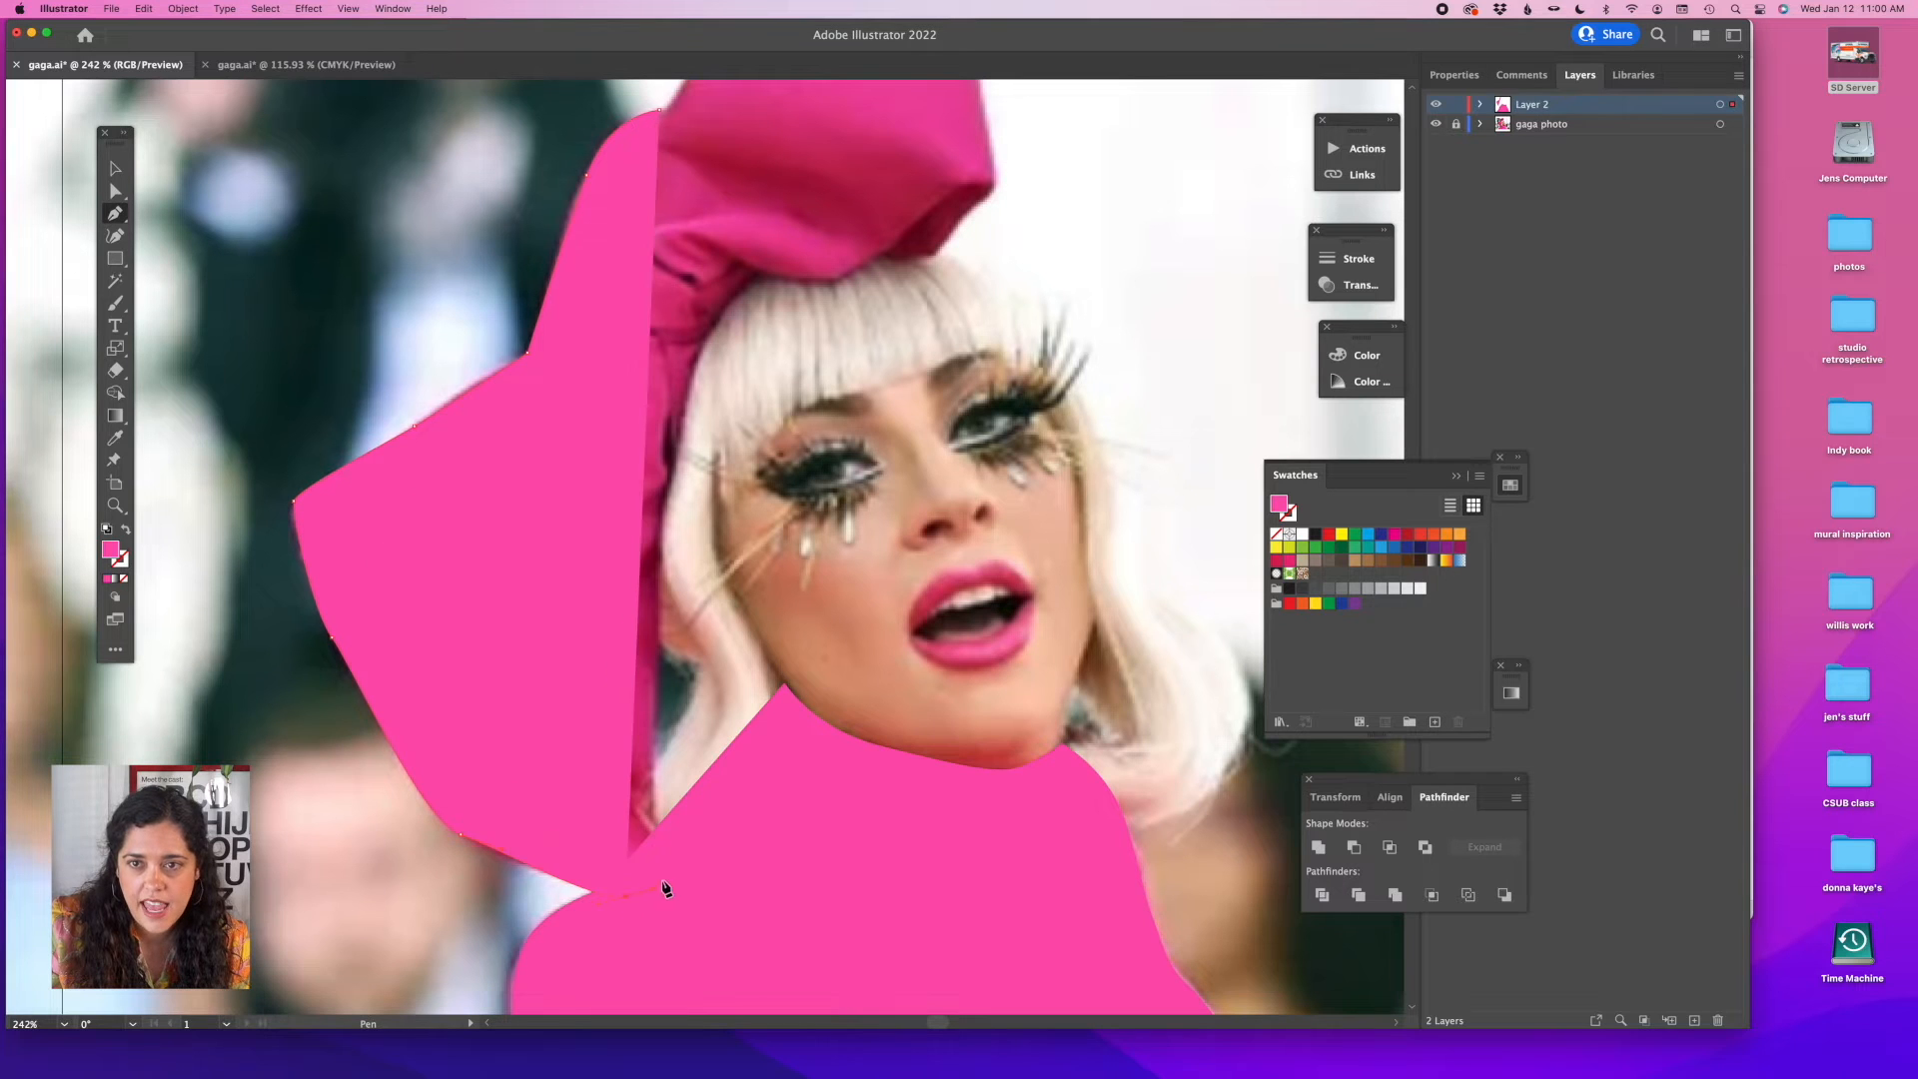
Continue the bow path up along the left side of the hair and across the top of the fringe.
left_click(656, 817)
left_click(656, 599)
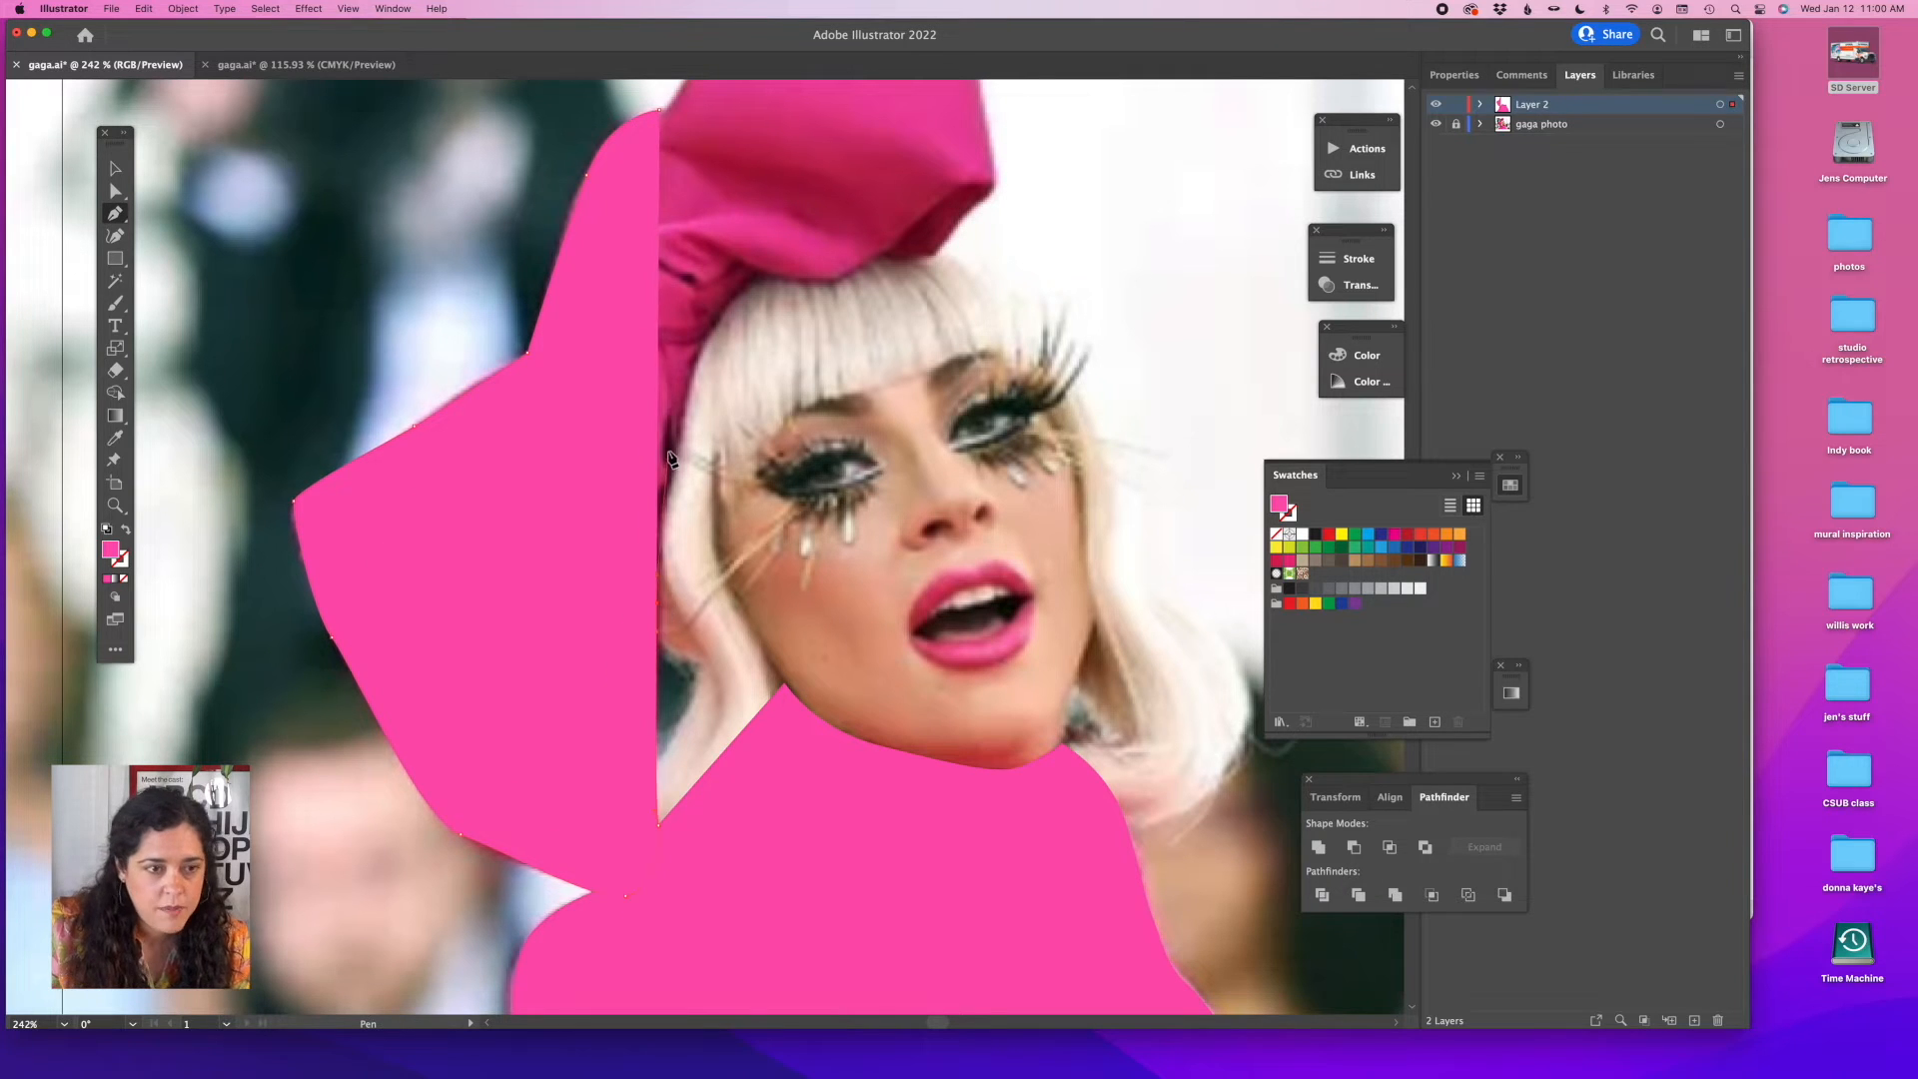
left_click(702, 337)
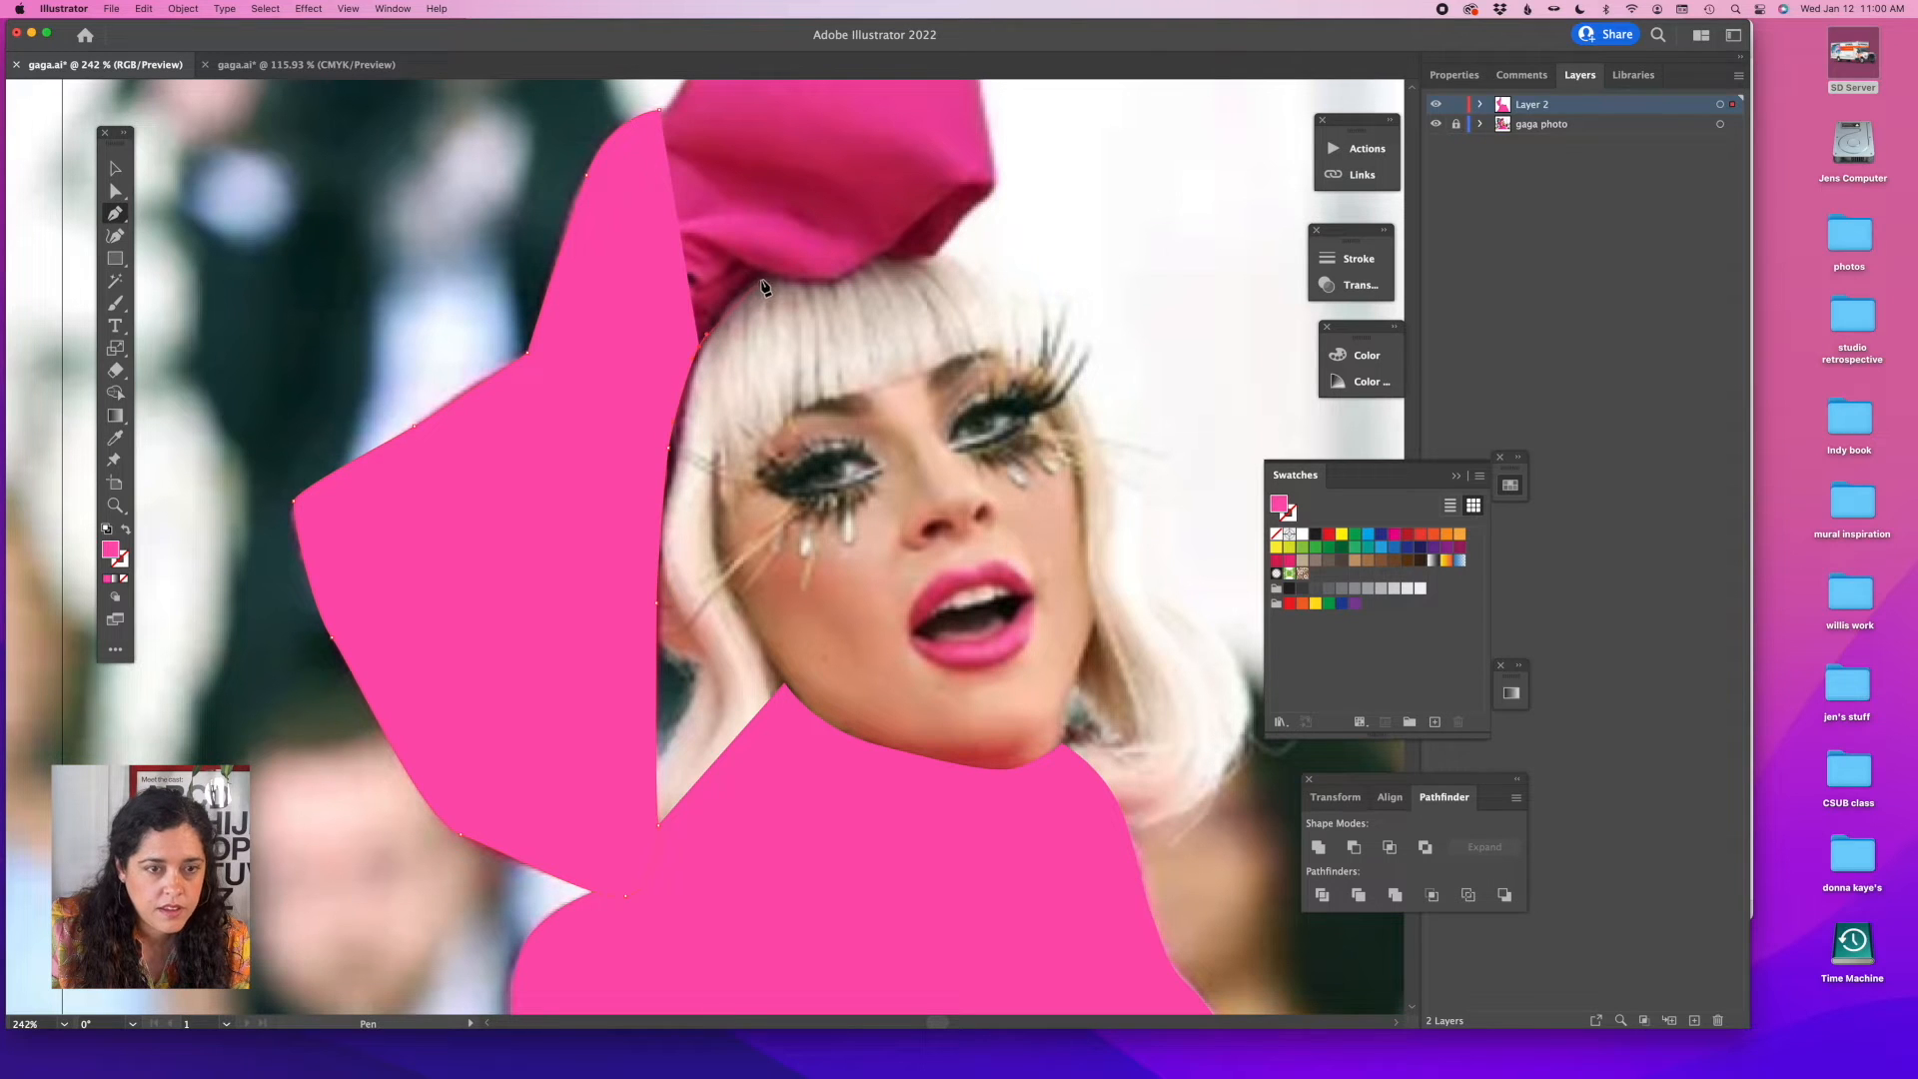
left_click(762, 281)
left_click(845, 284)
scroll(829, 330, "up", 3)
scroll(829, 329, "right", 3)
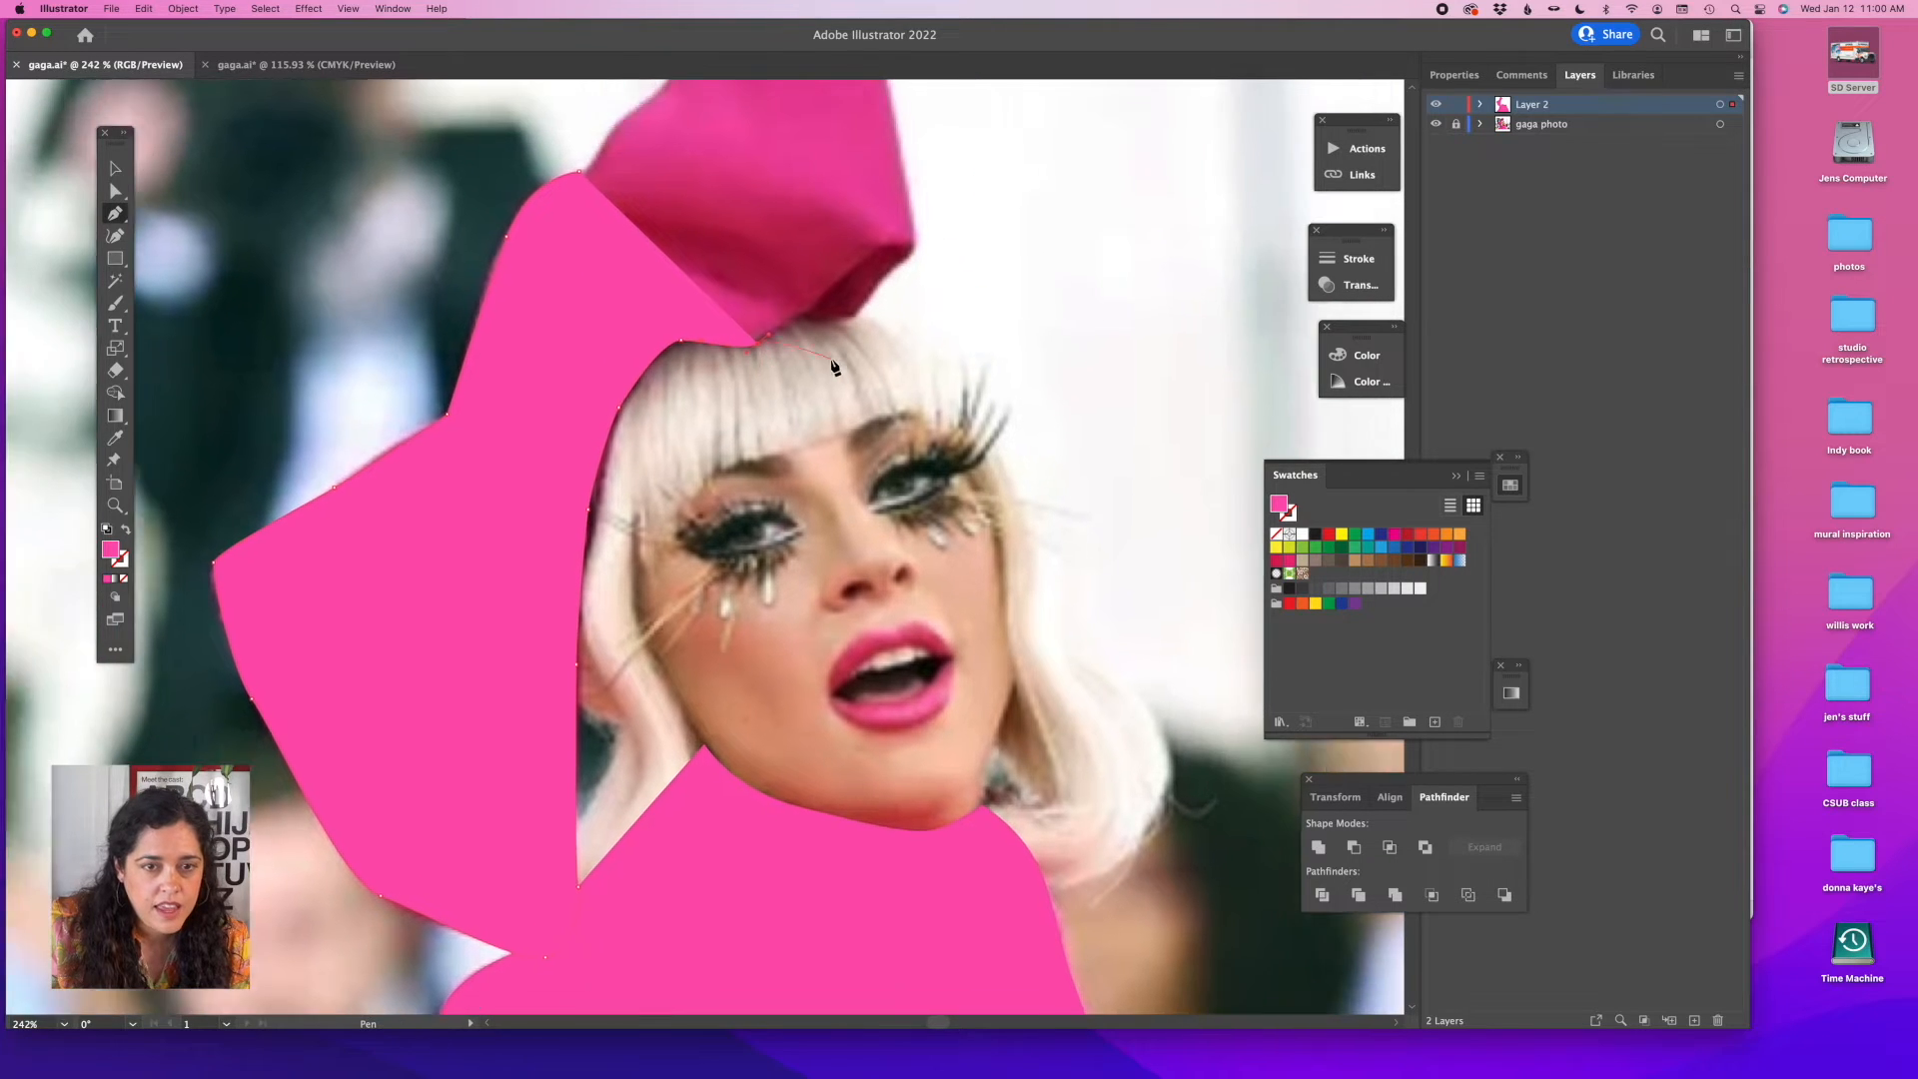
left_click(793, 362)
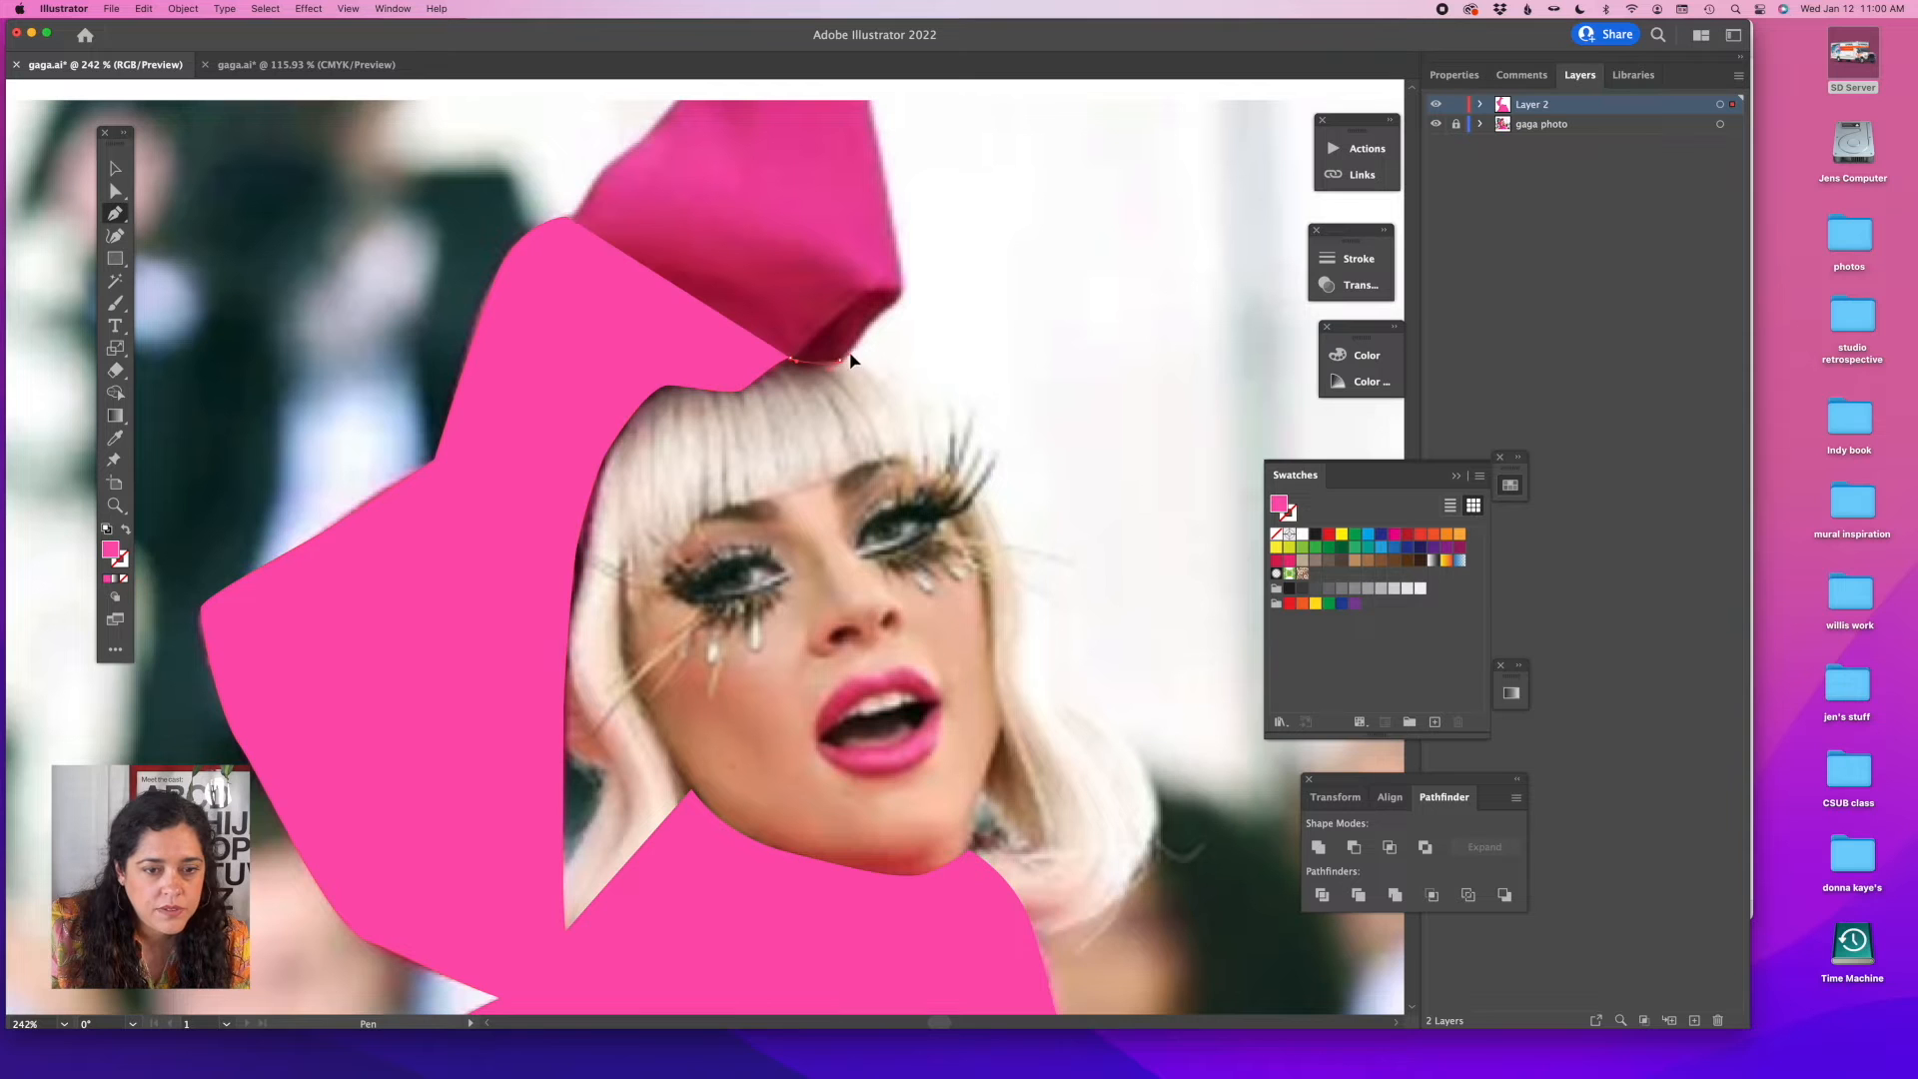
Take the bow path around its right corner, extend a rounded loop above the photo's upper edge, and return to the starting notch.
left_click(902, 290)
scroll(903, 308, "up", 3)
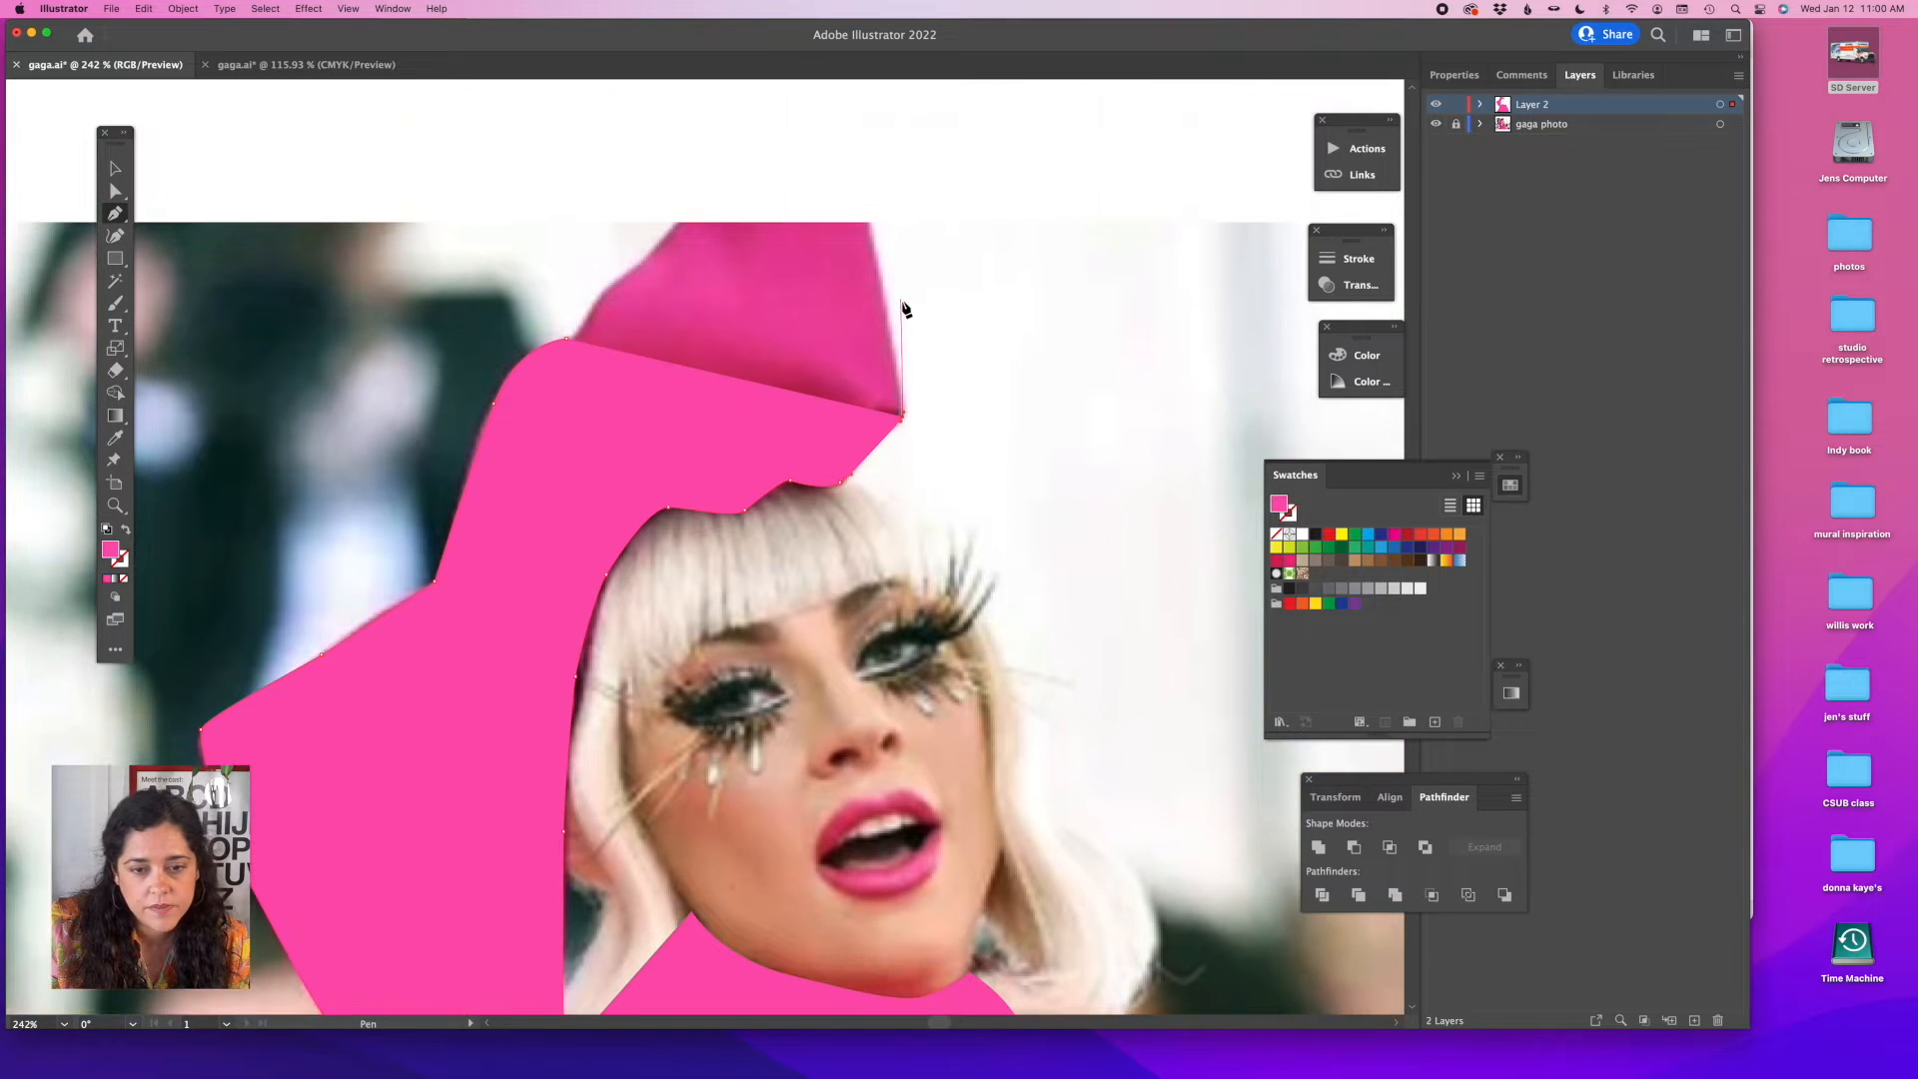
left_click_drag(871, 216, 864, 185)
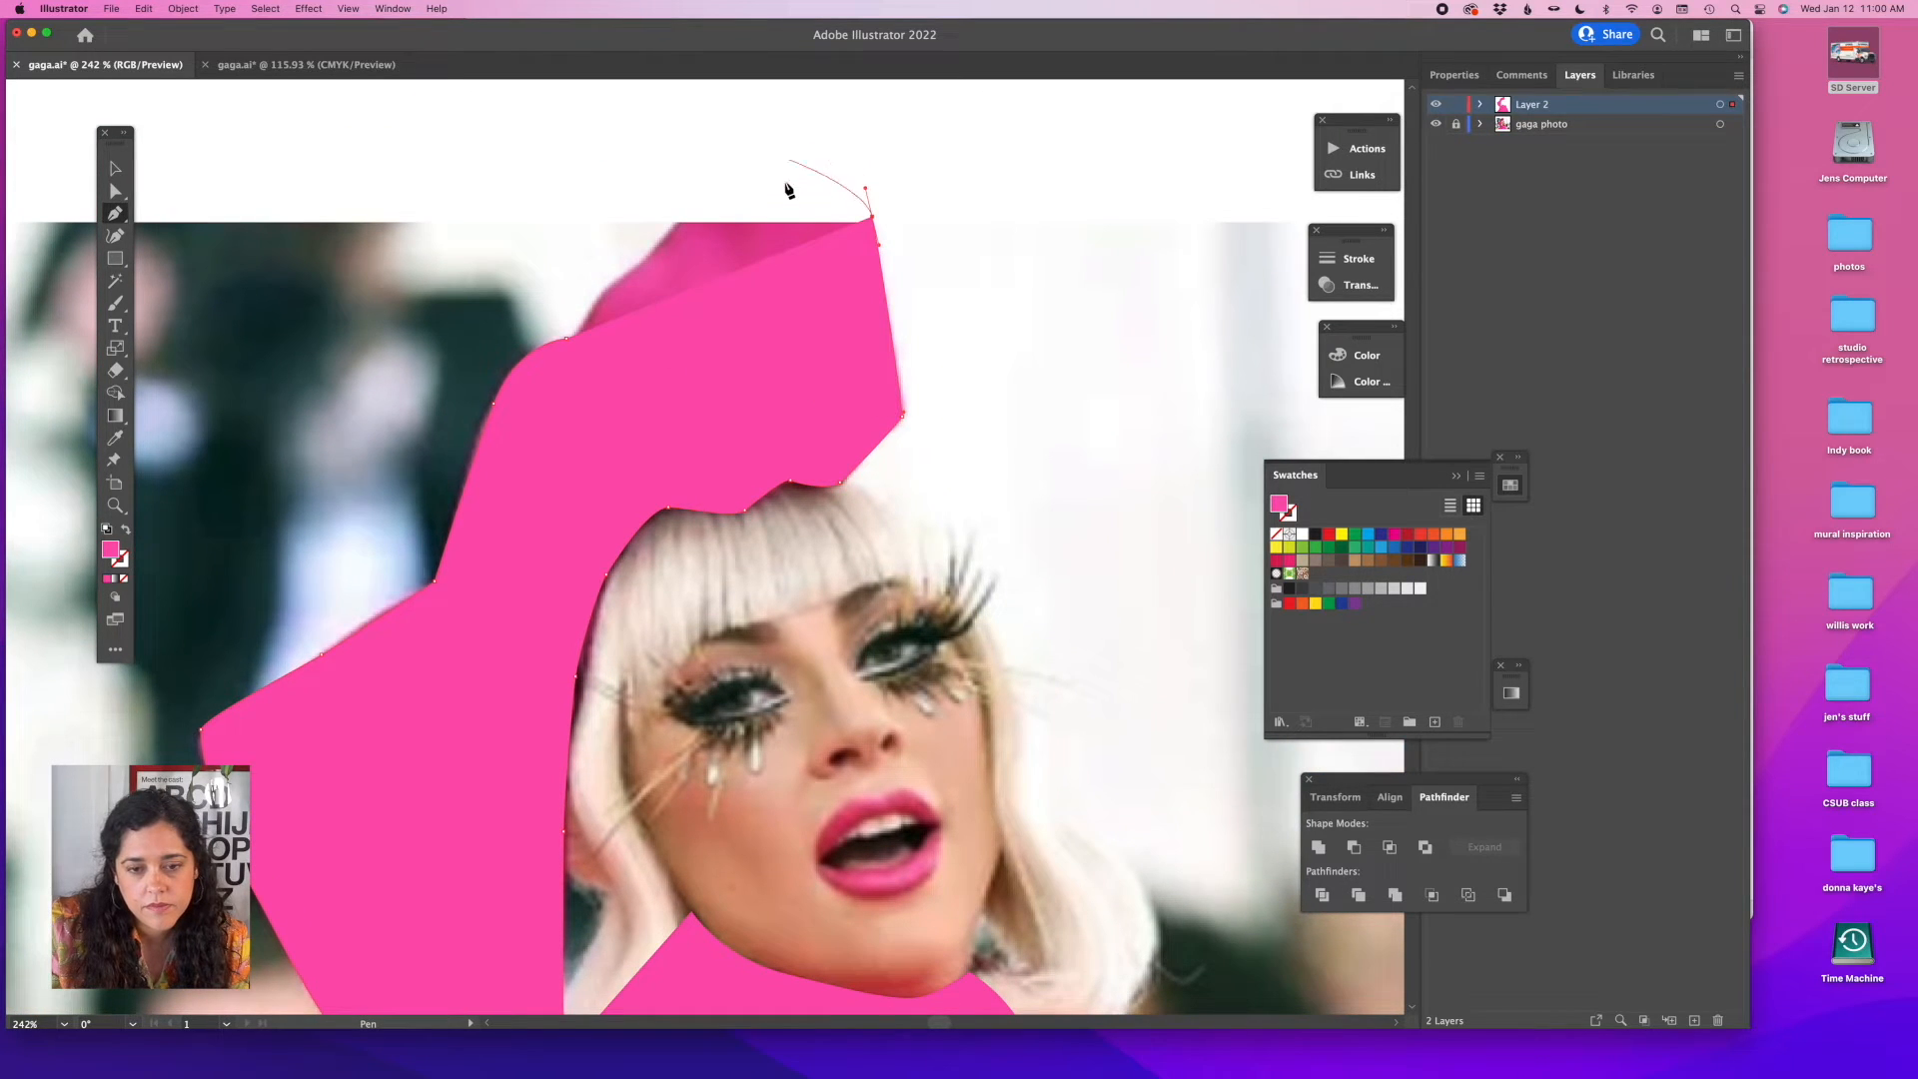
left_click_drag(805, 116, 768, 141)
left_click_drag(670, 226, 594, 316)
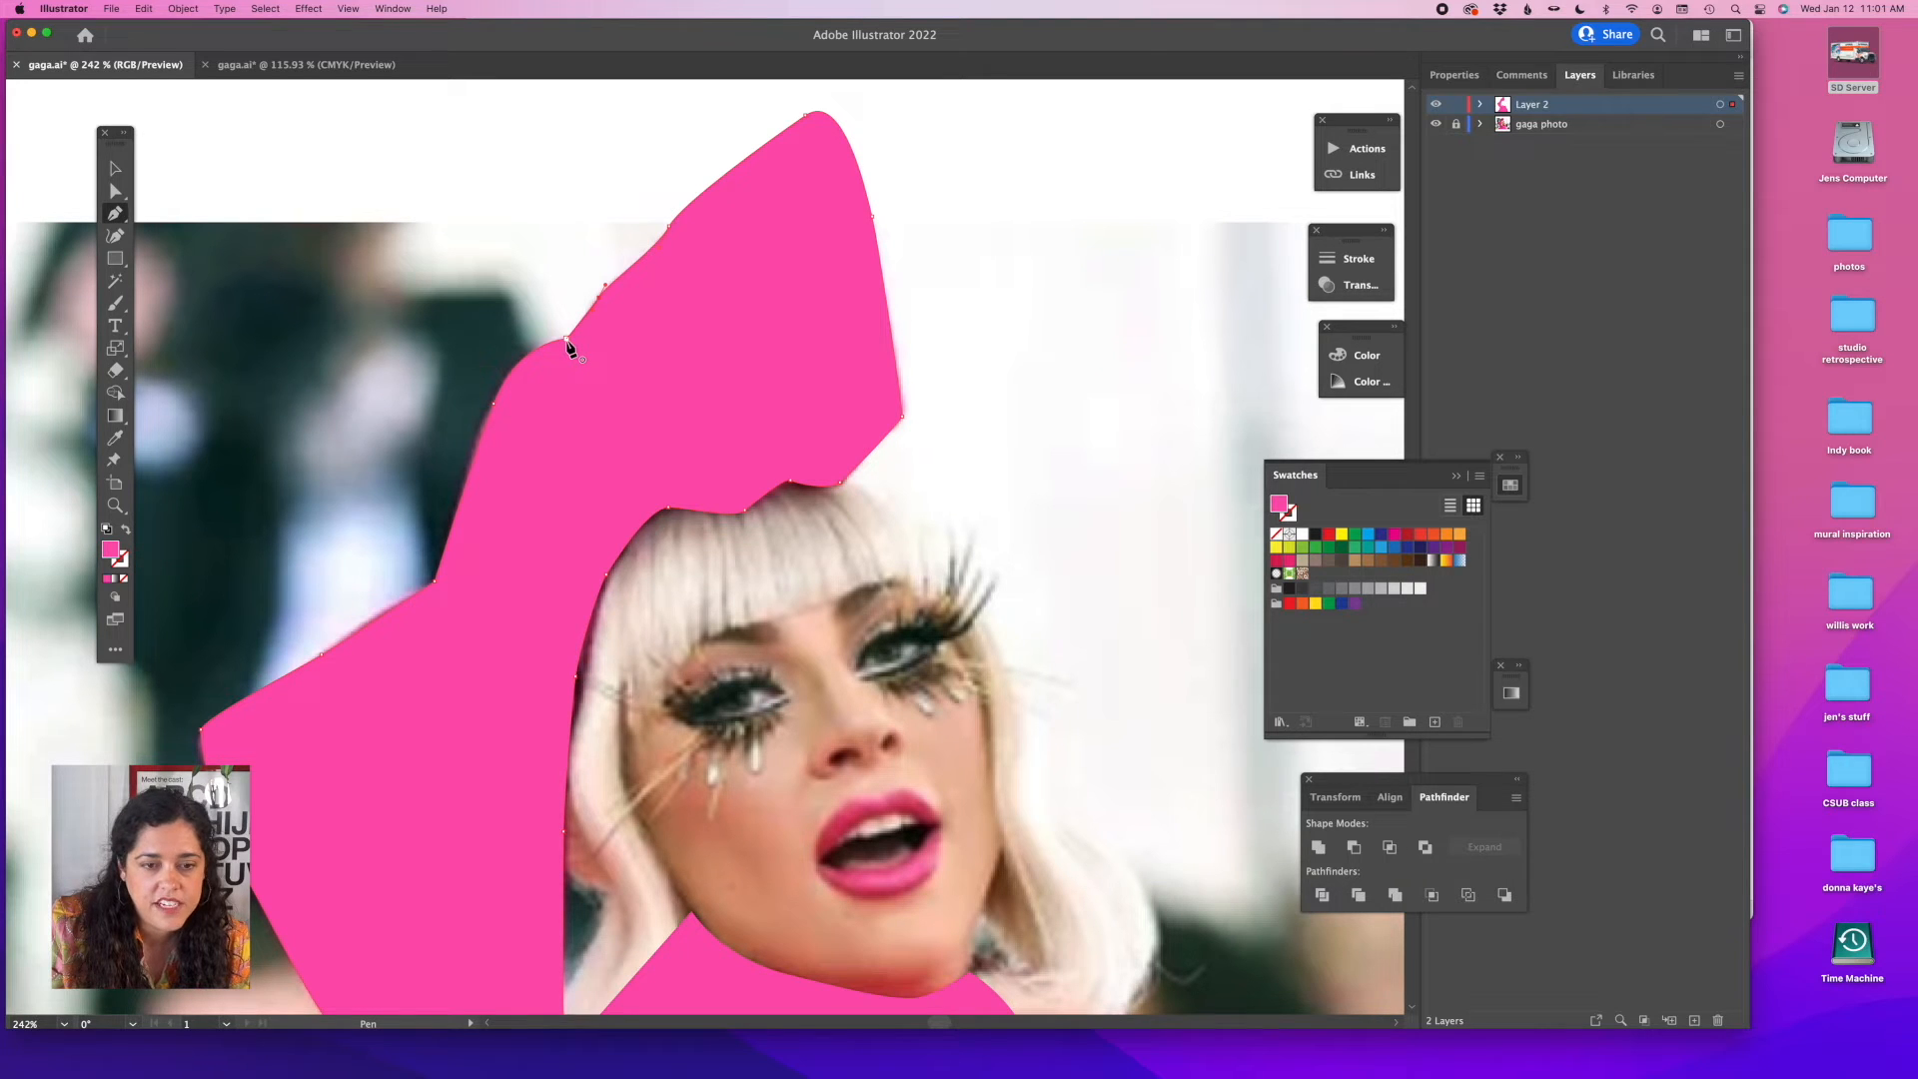
View the artwork at 100%, lock and hide Layer 2 with the bow and dress, and add a new layer above it.
left_click(115, 168)
double_click(115, 505)
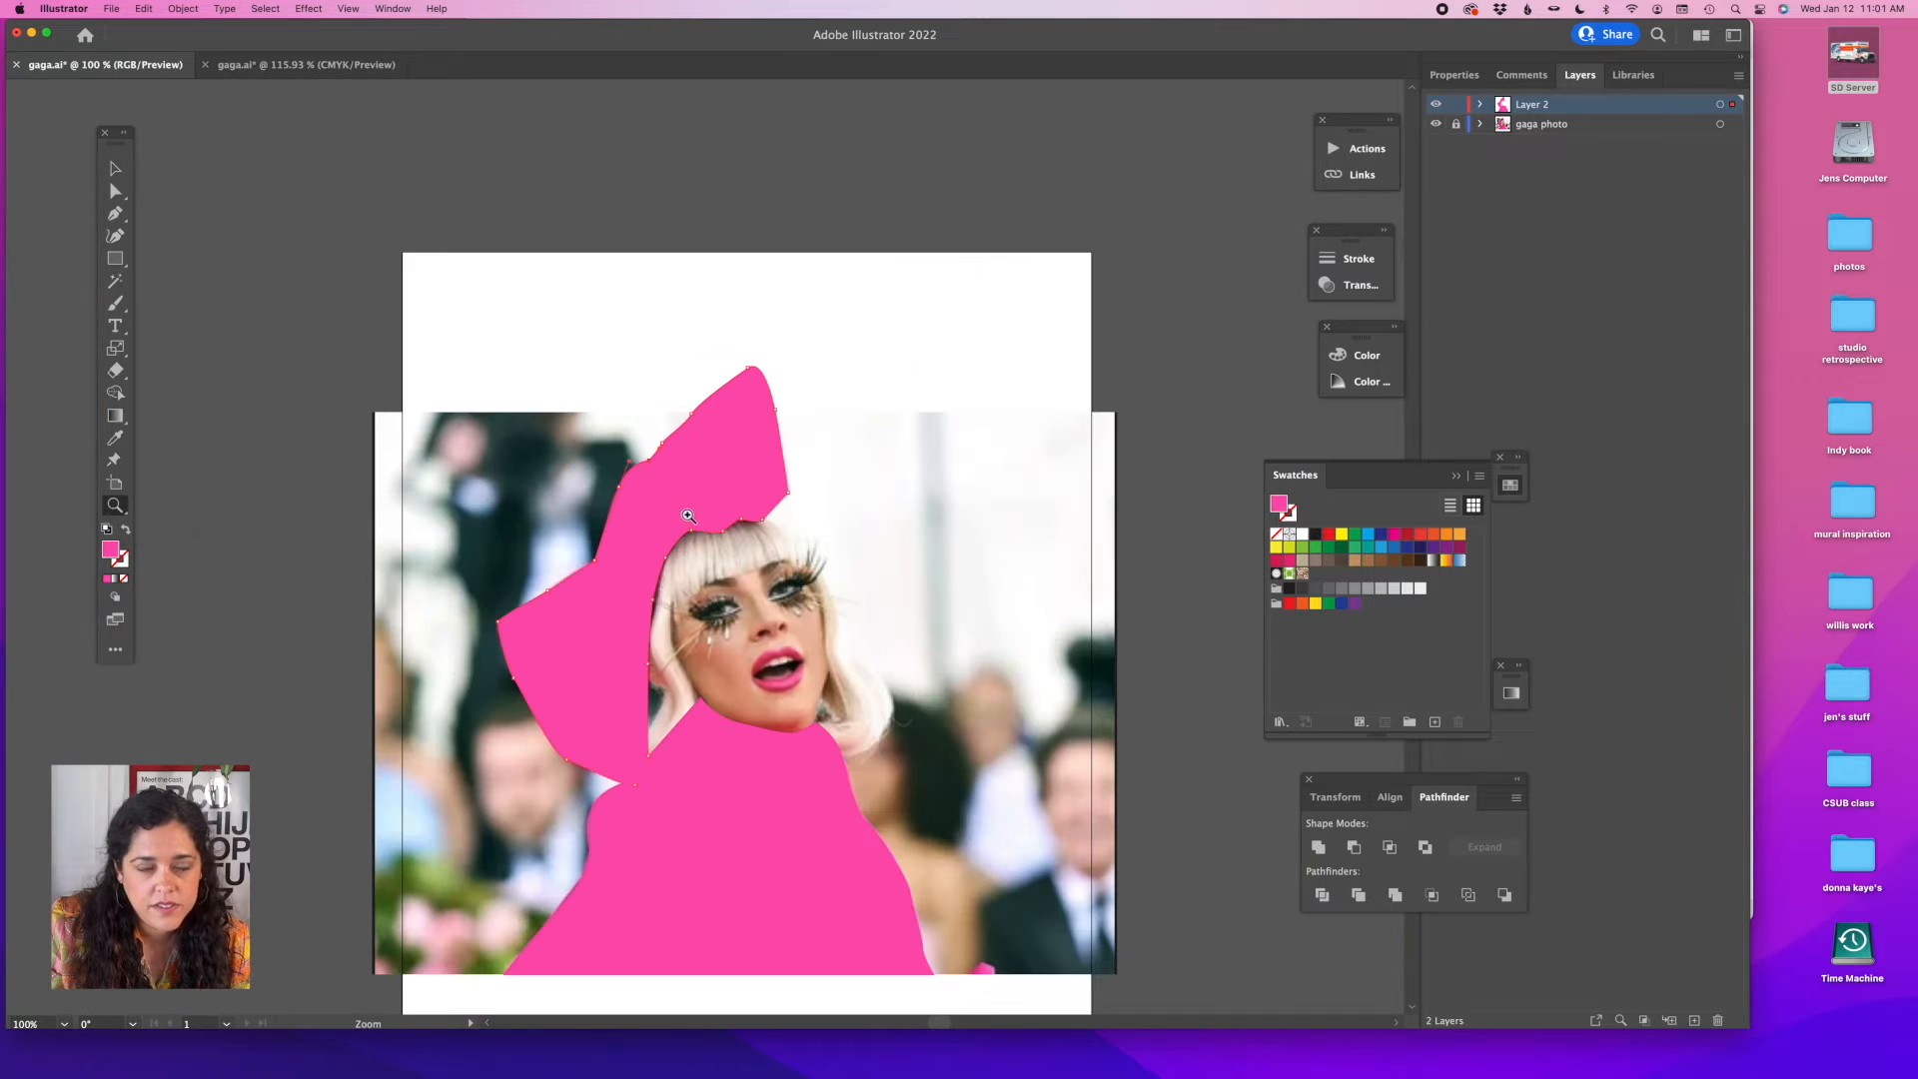
key("v")
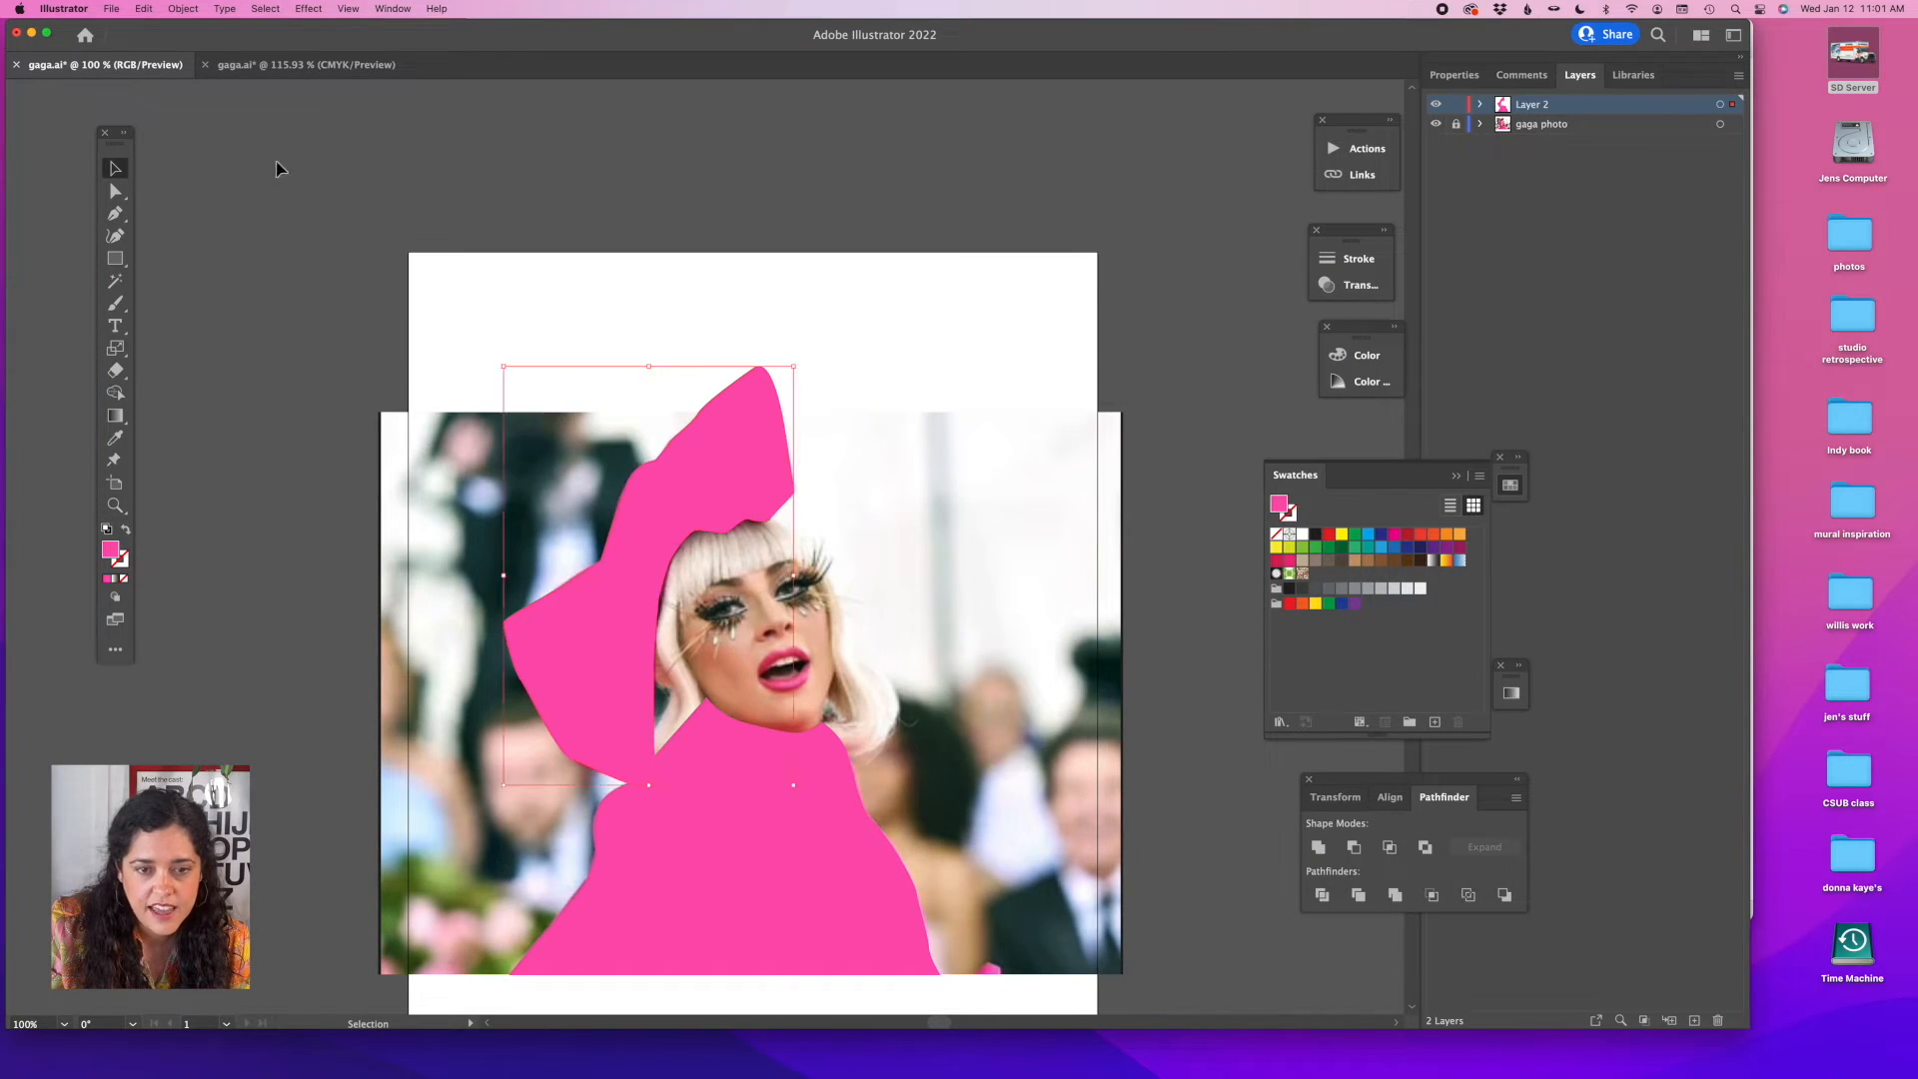
left_click(741, 466)
left_click(815, 821)
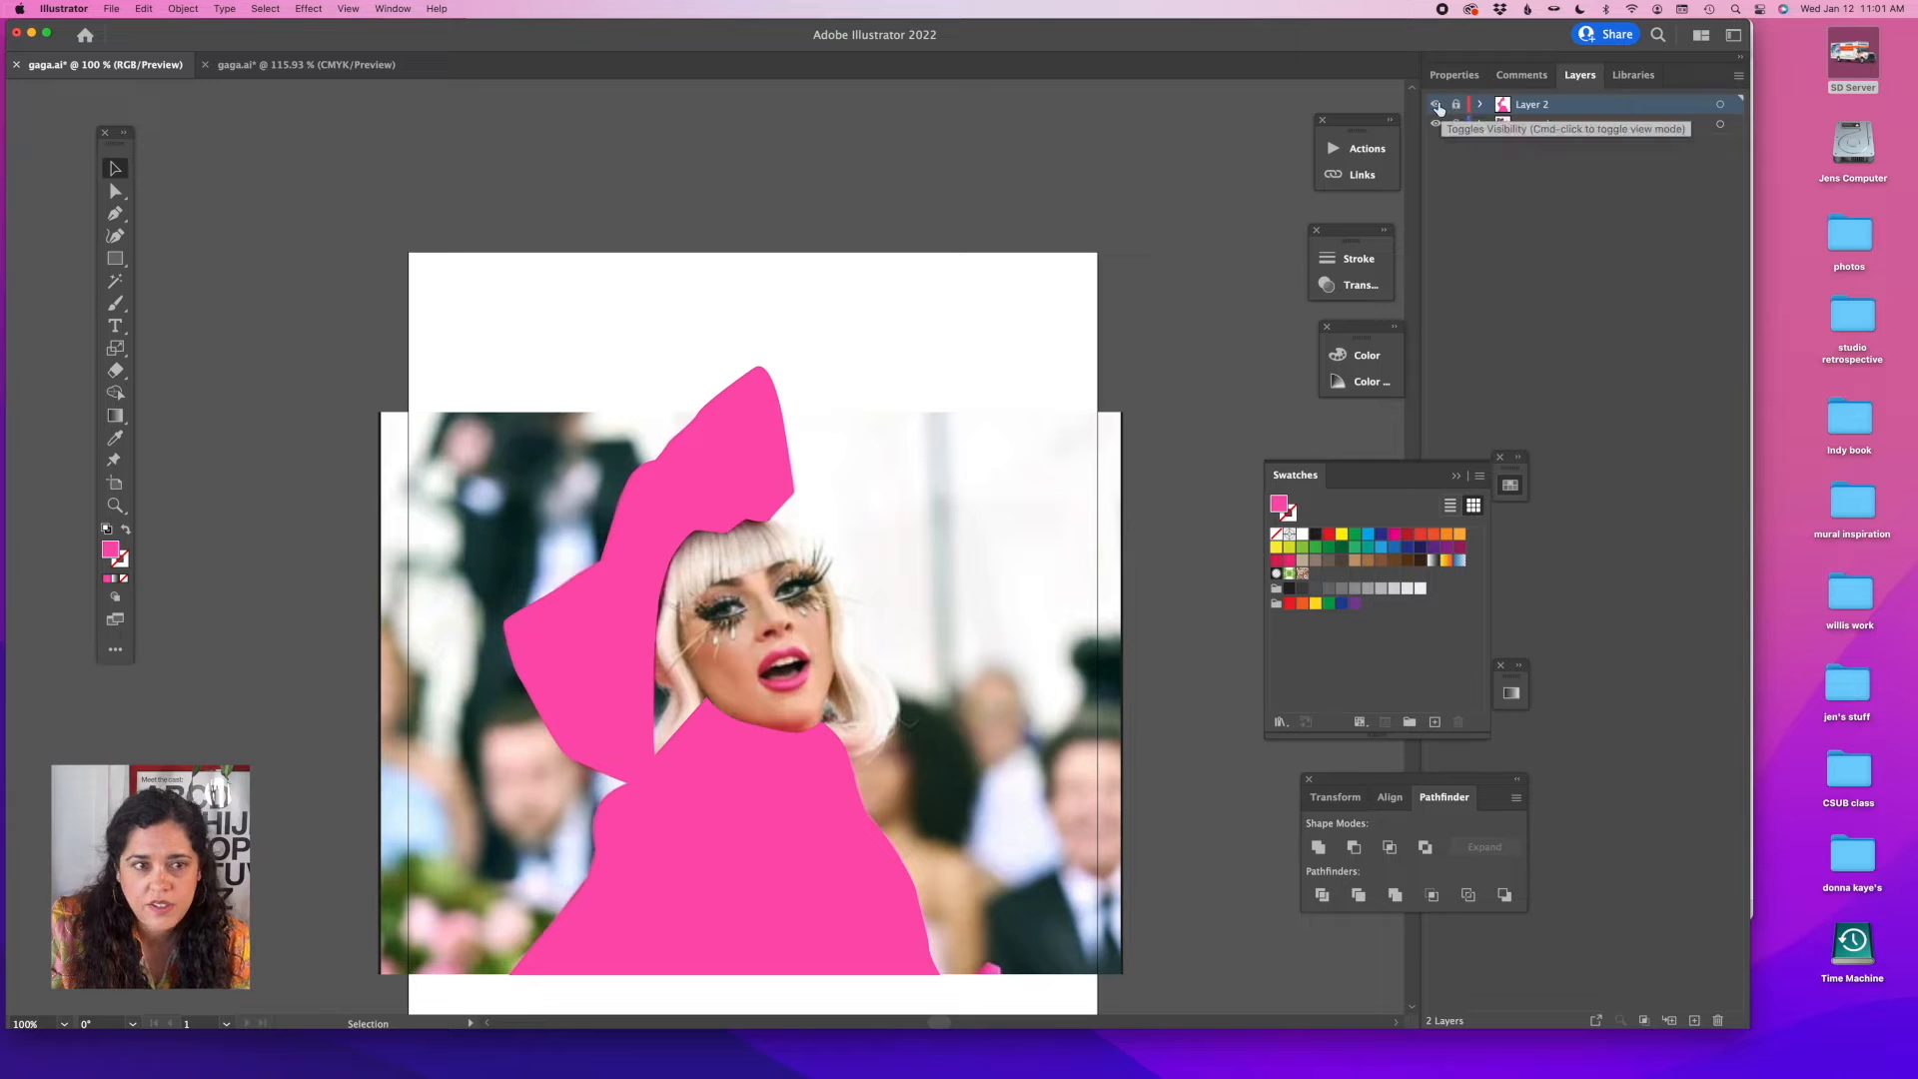
left_click(1437, 105)
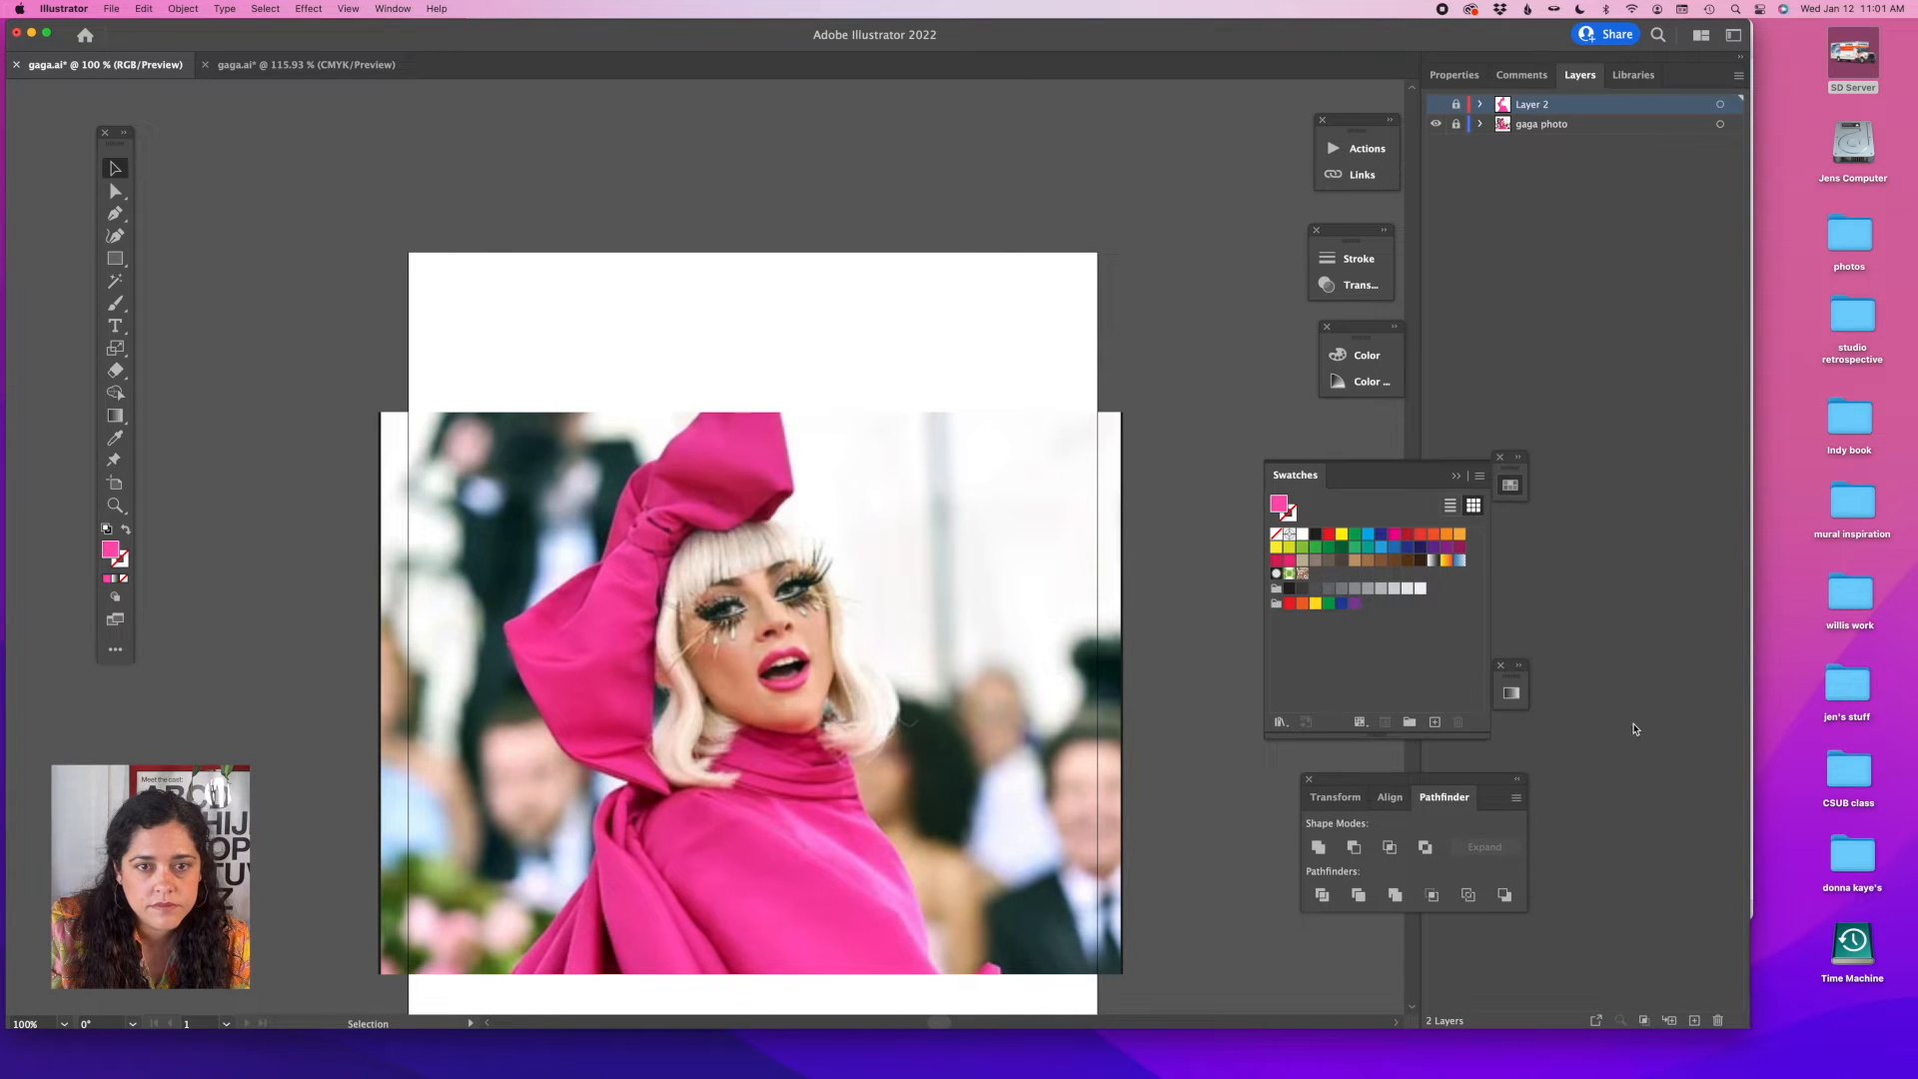
left_click(1694, 1020)
Trace the jawline on Layer 3 with the Pen tool, from the left jaw around the chin and up to the right cheek.
left_click(114, 504)
left_click_drag(843, 743, 706, 586)
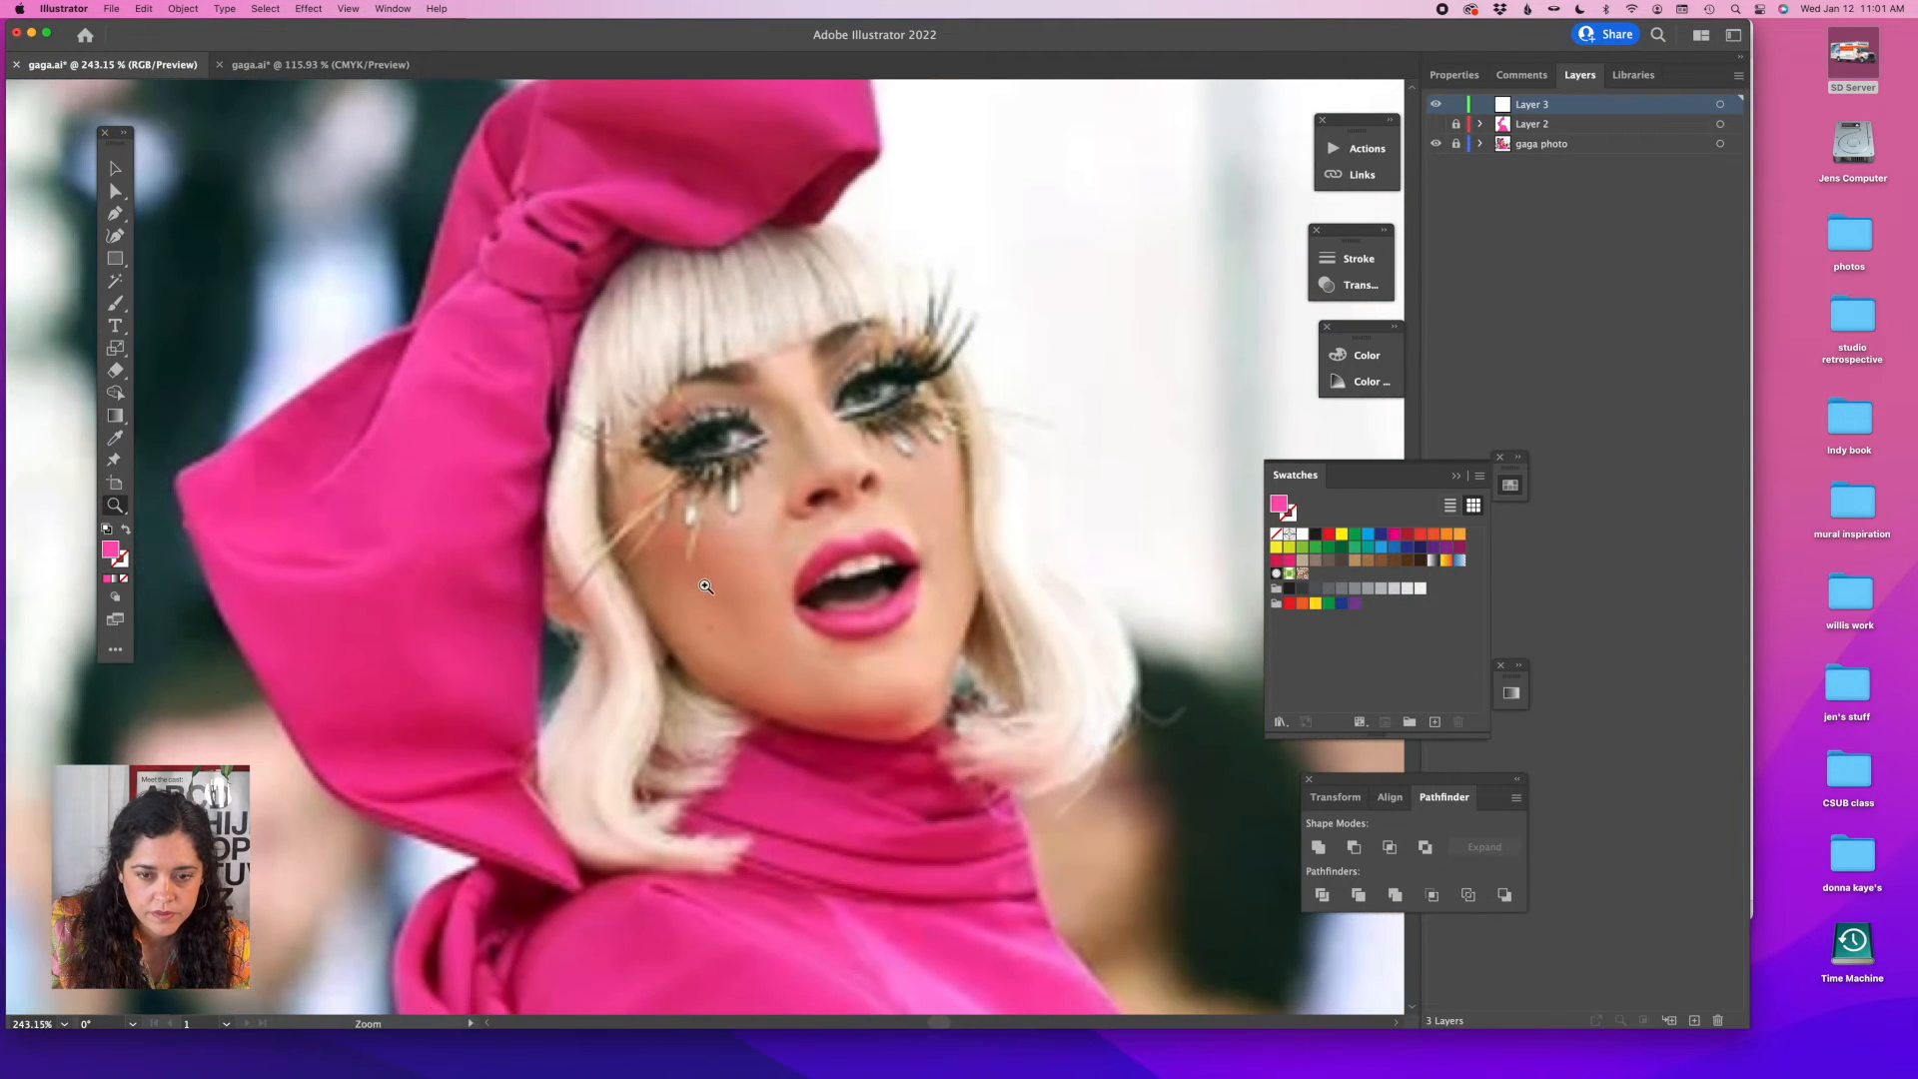
left_click(115, 213)
left_click(666, 651)
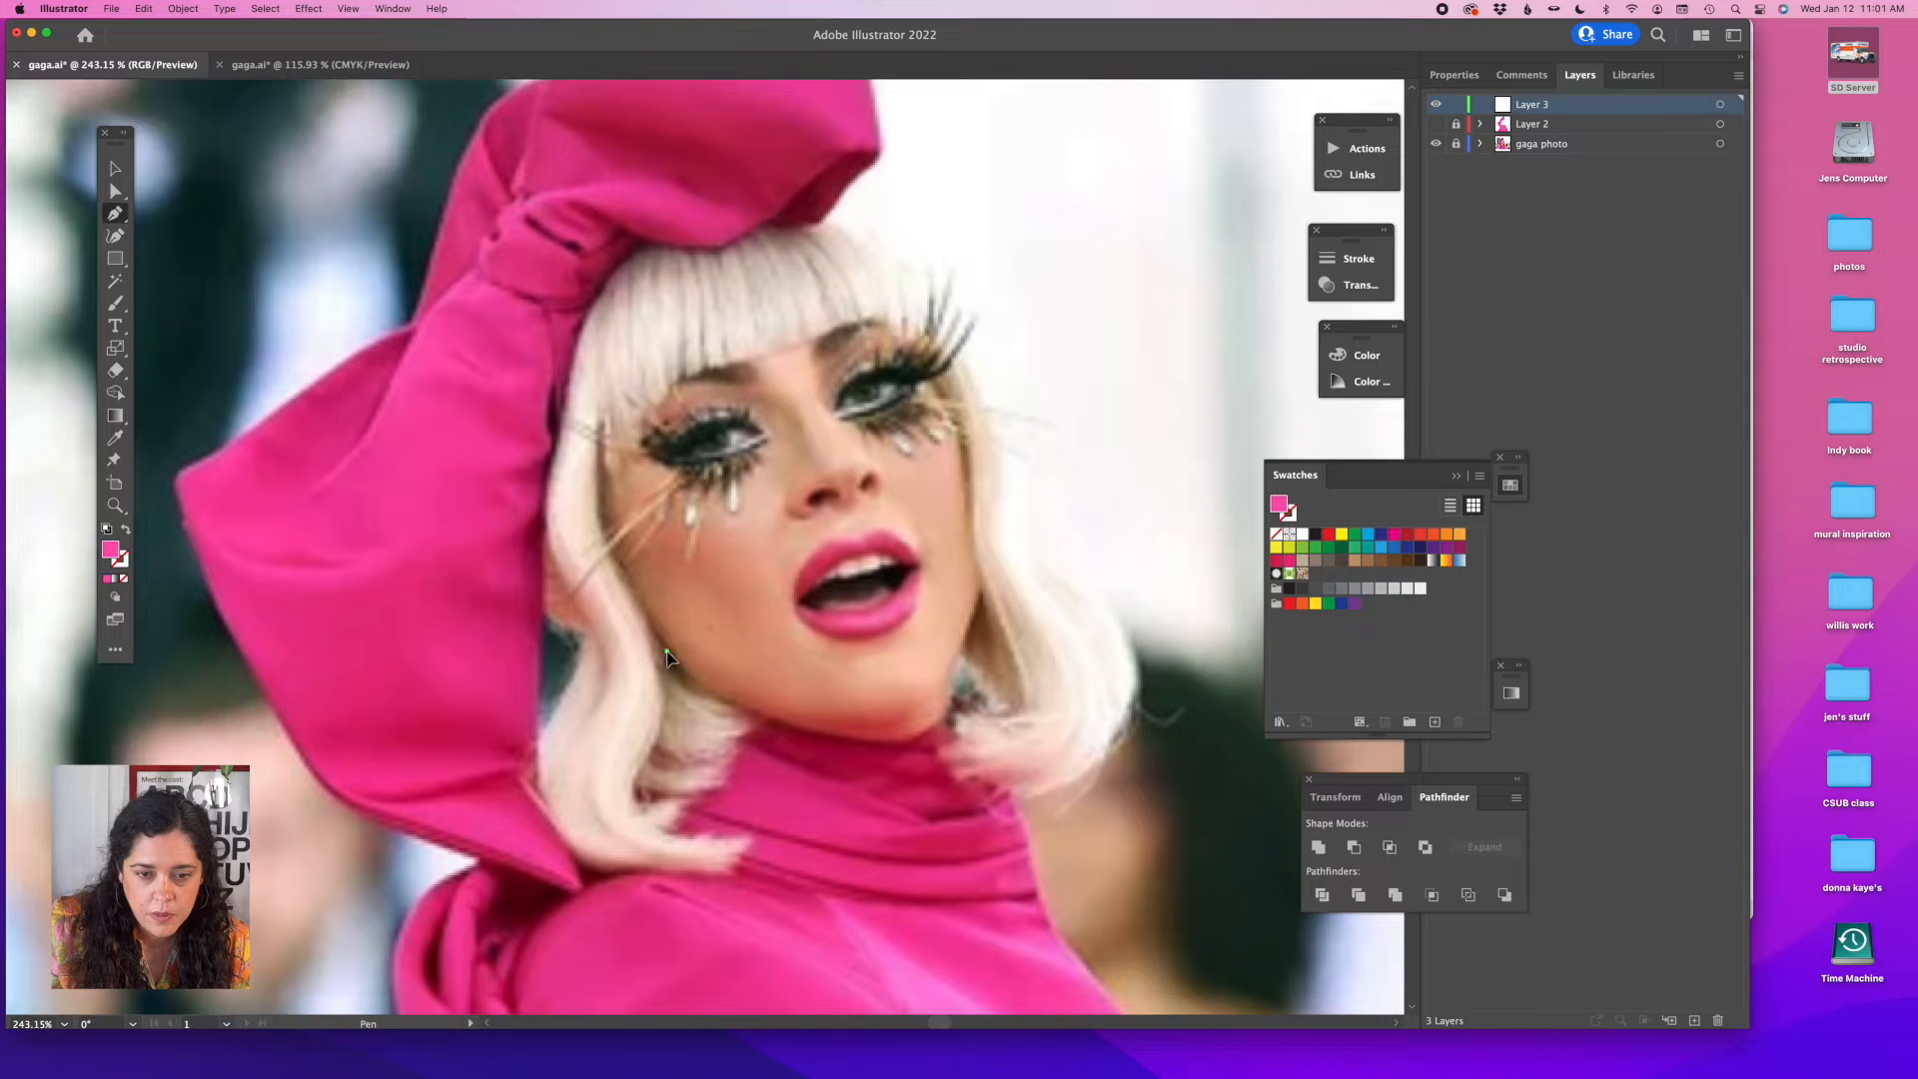
left_click_drag(779, 722, 908, 739)
left_click(935, 724)
left_click(954, 695)
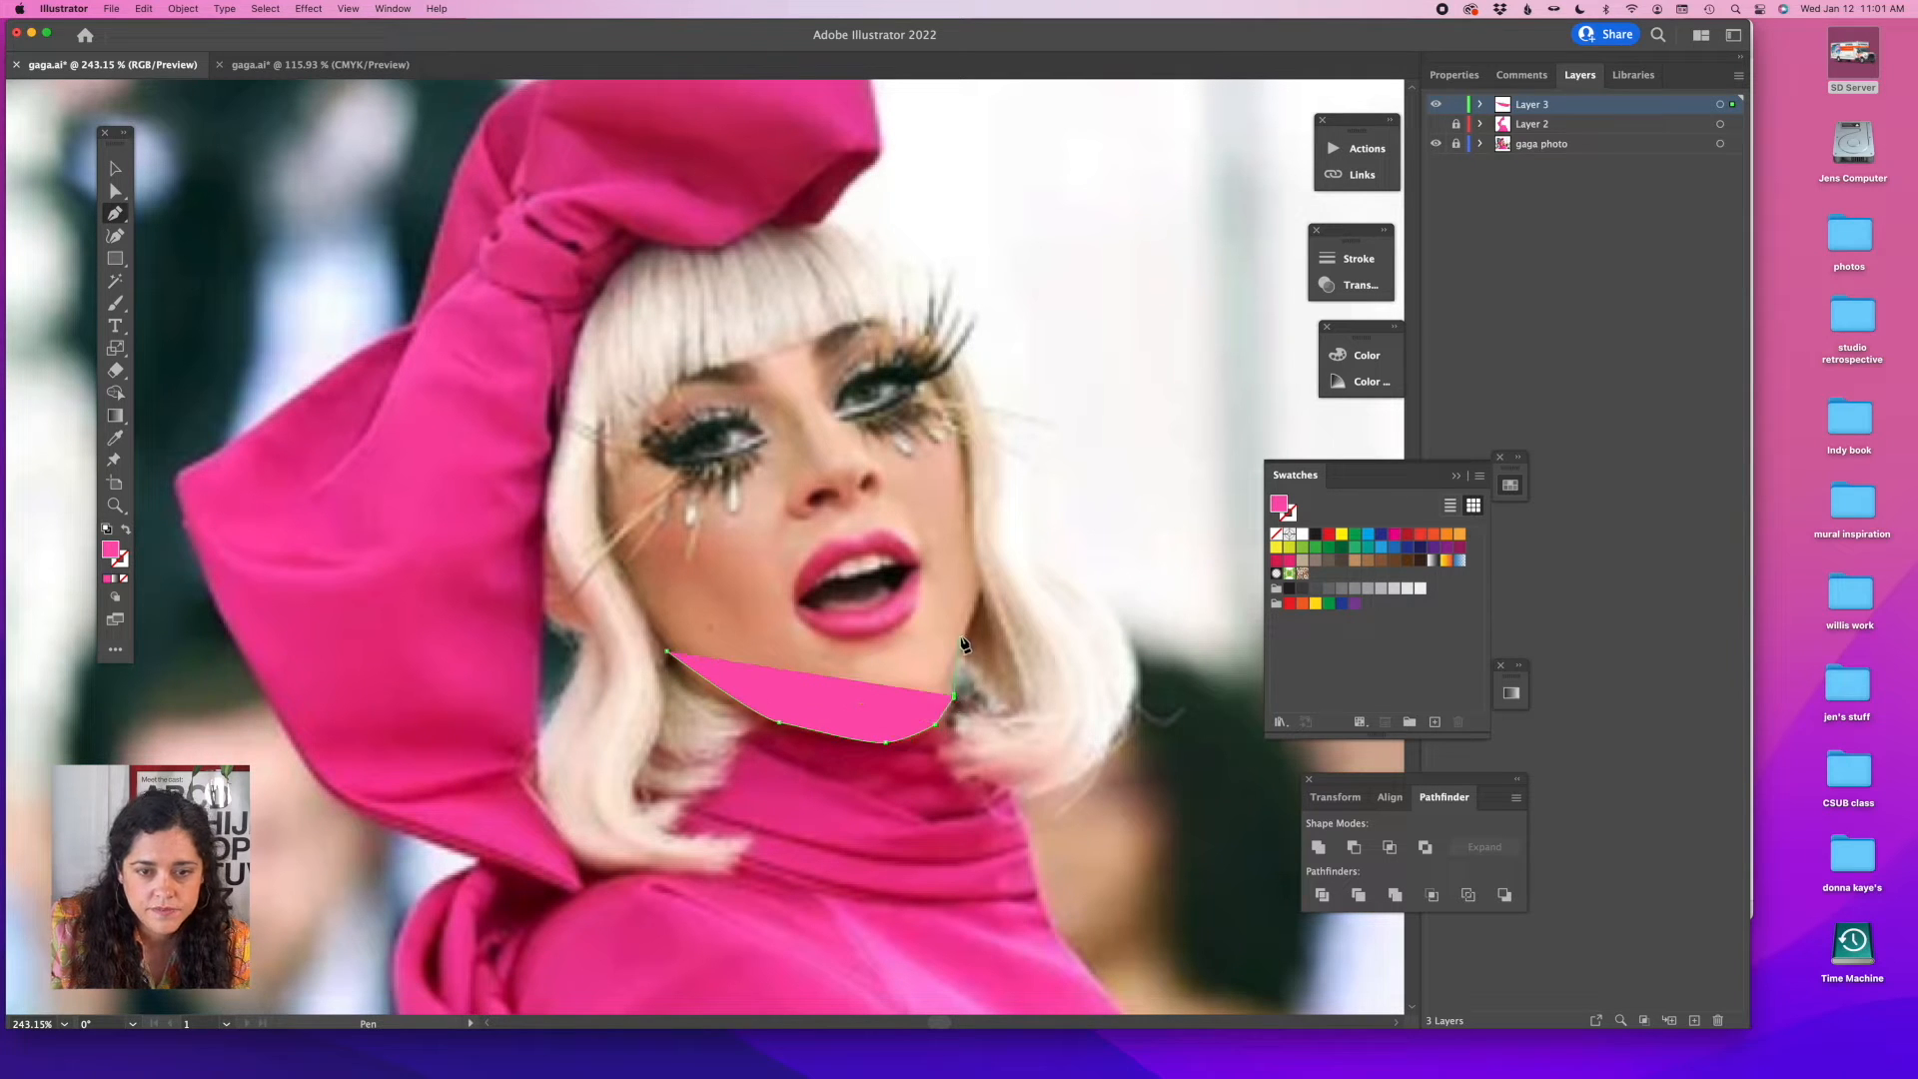
left_click_drag(963, 633, 968, 628)
left_click(979, 585)
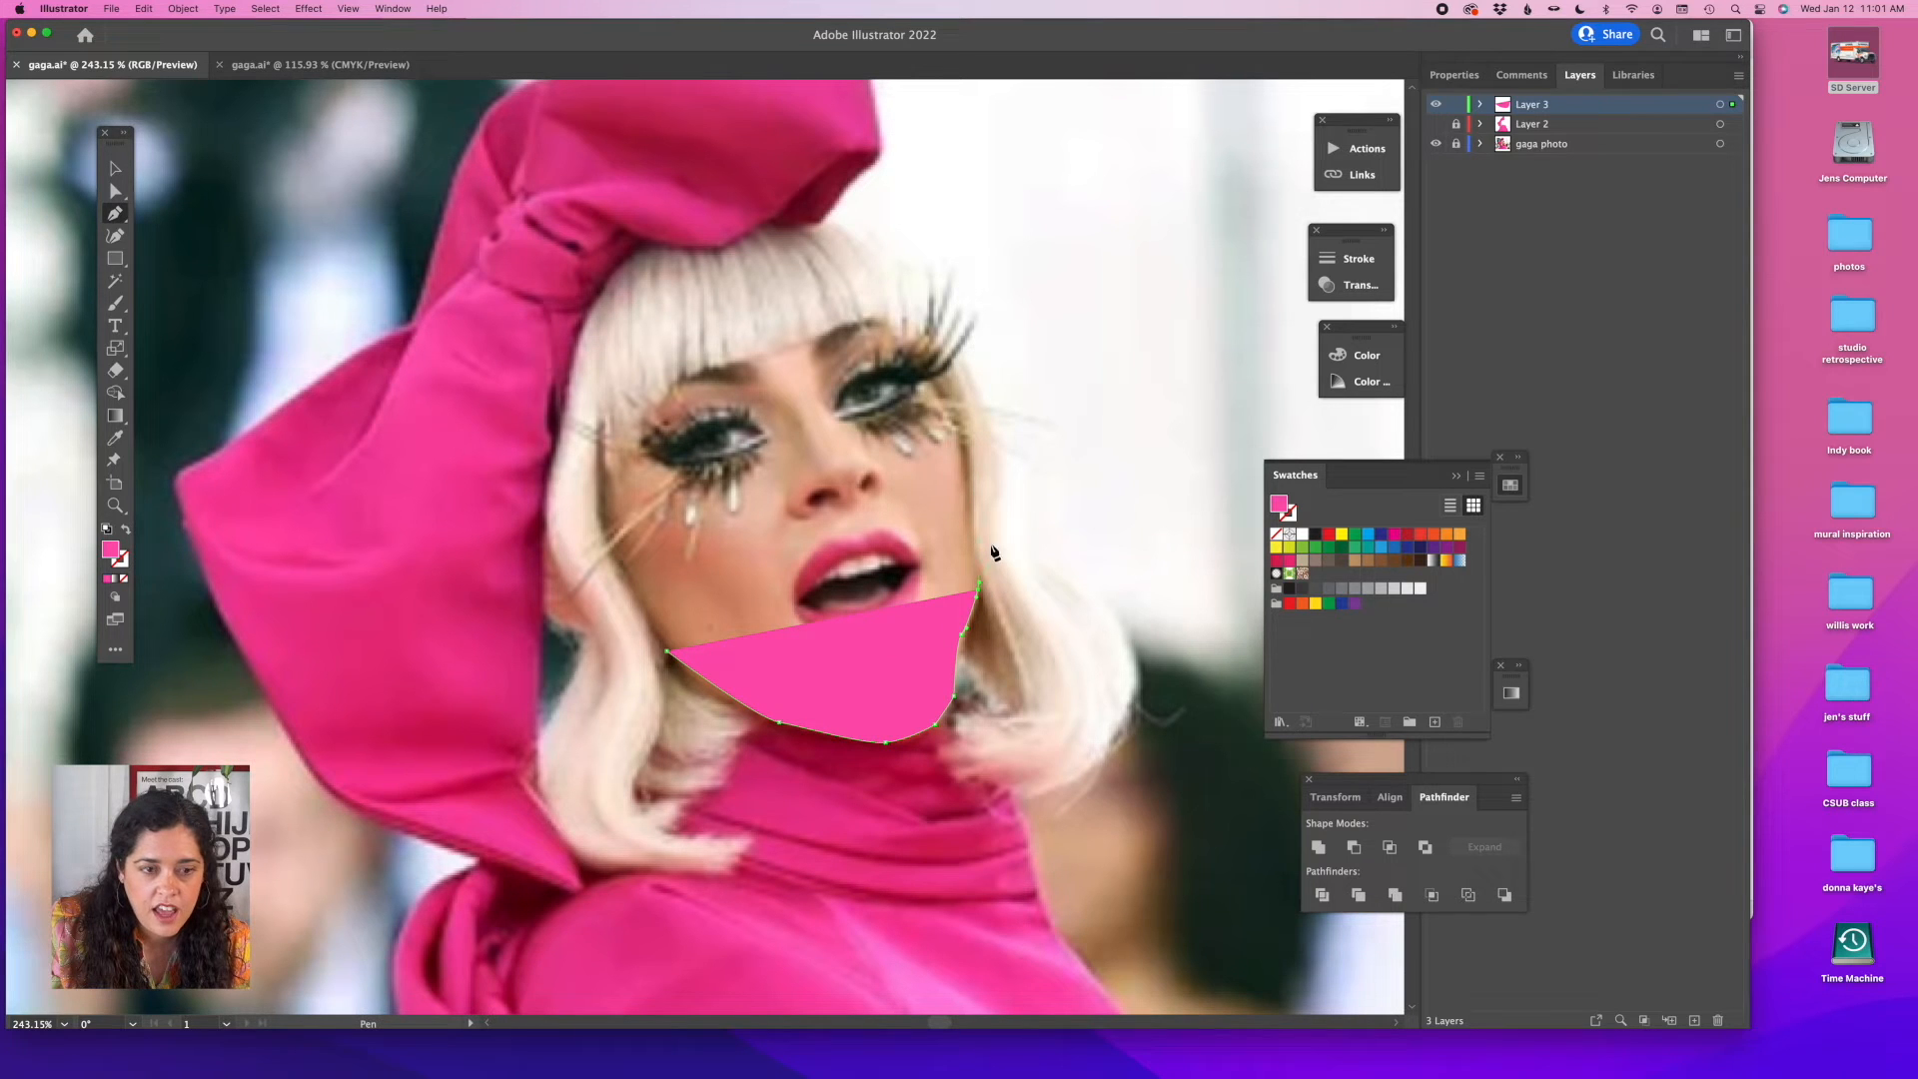
Complete the face shape up the right side, across the forehead beneath the fringe and down the left side, closing it at the jaw.
left_click(987, 471)
left_click(953, 385)
left_click(897, 300)
left_click(757, 291)
left_click(660, 342)
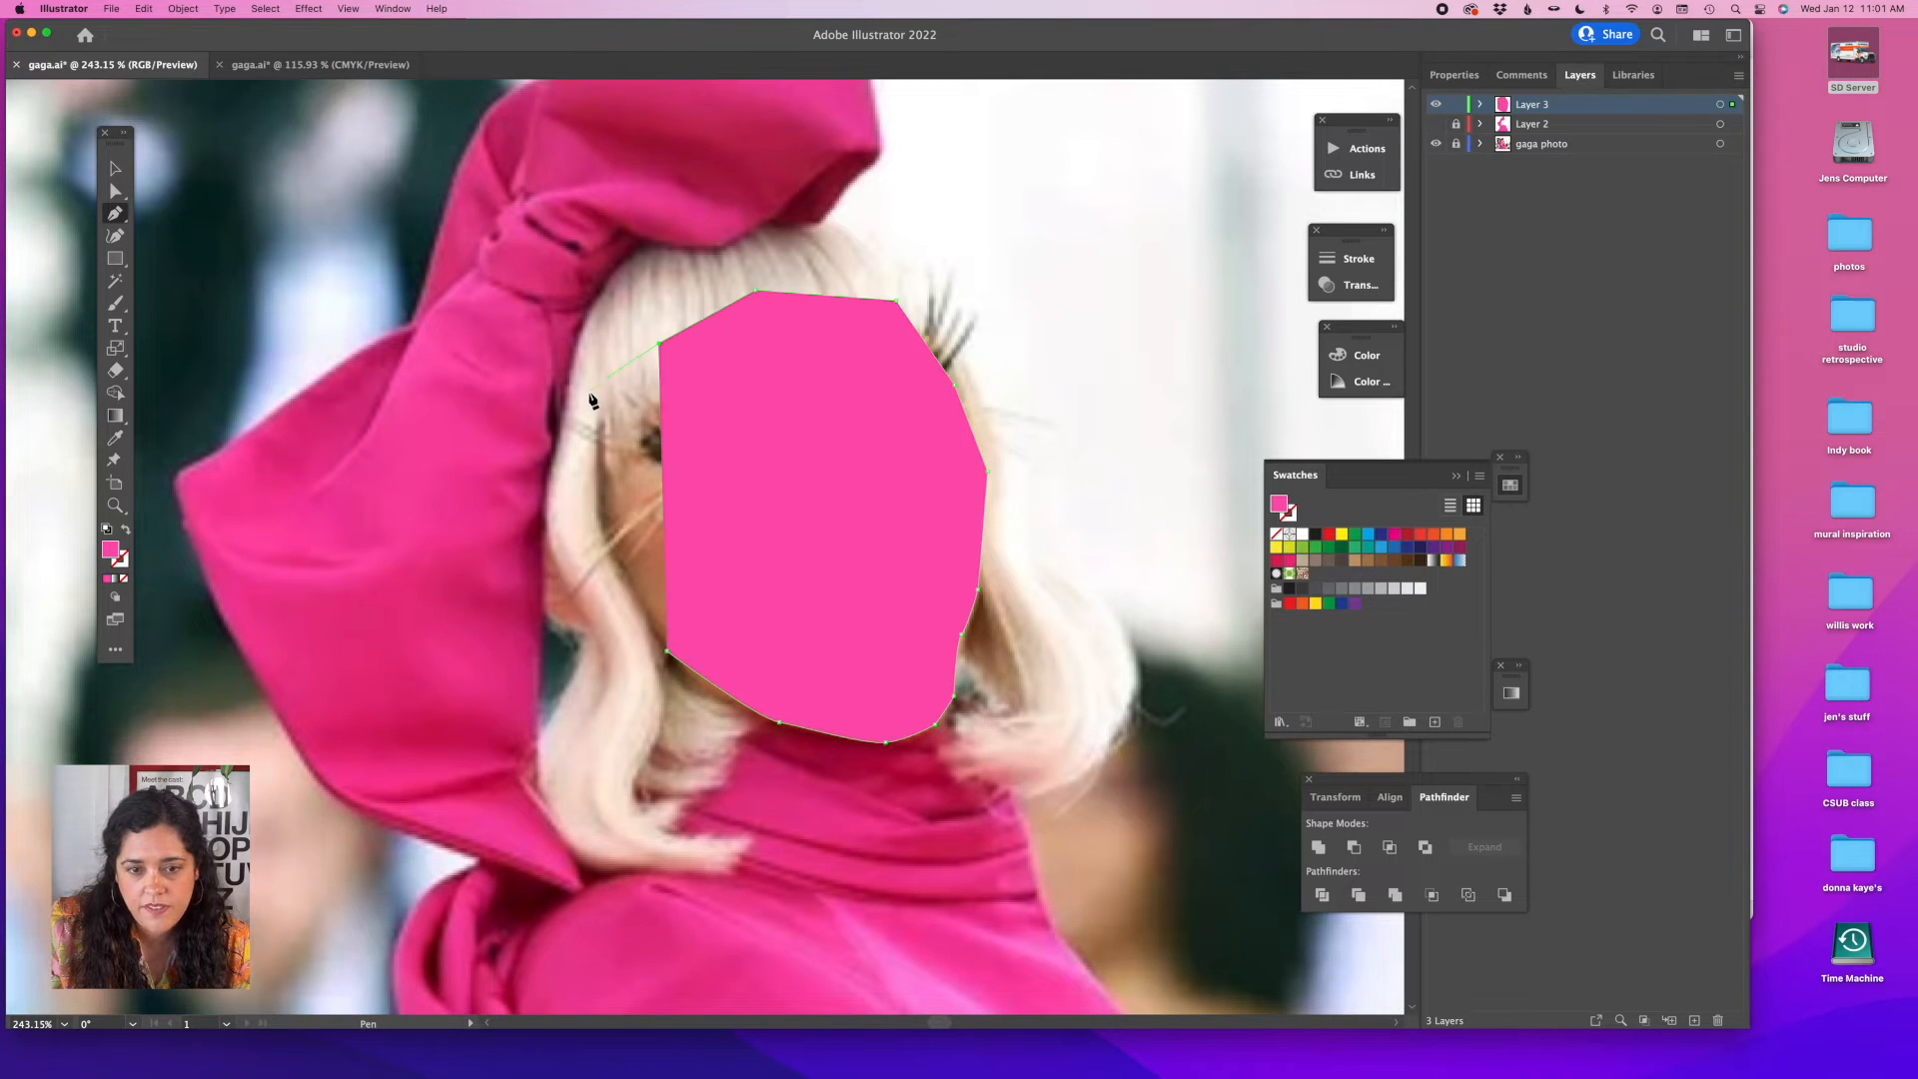
left_click(585, 392)
left_click(602, 542)
left_click(666, 650)
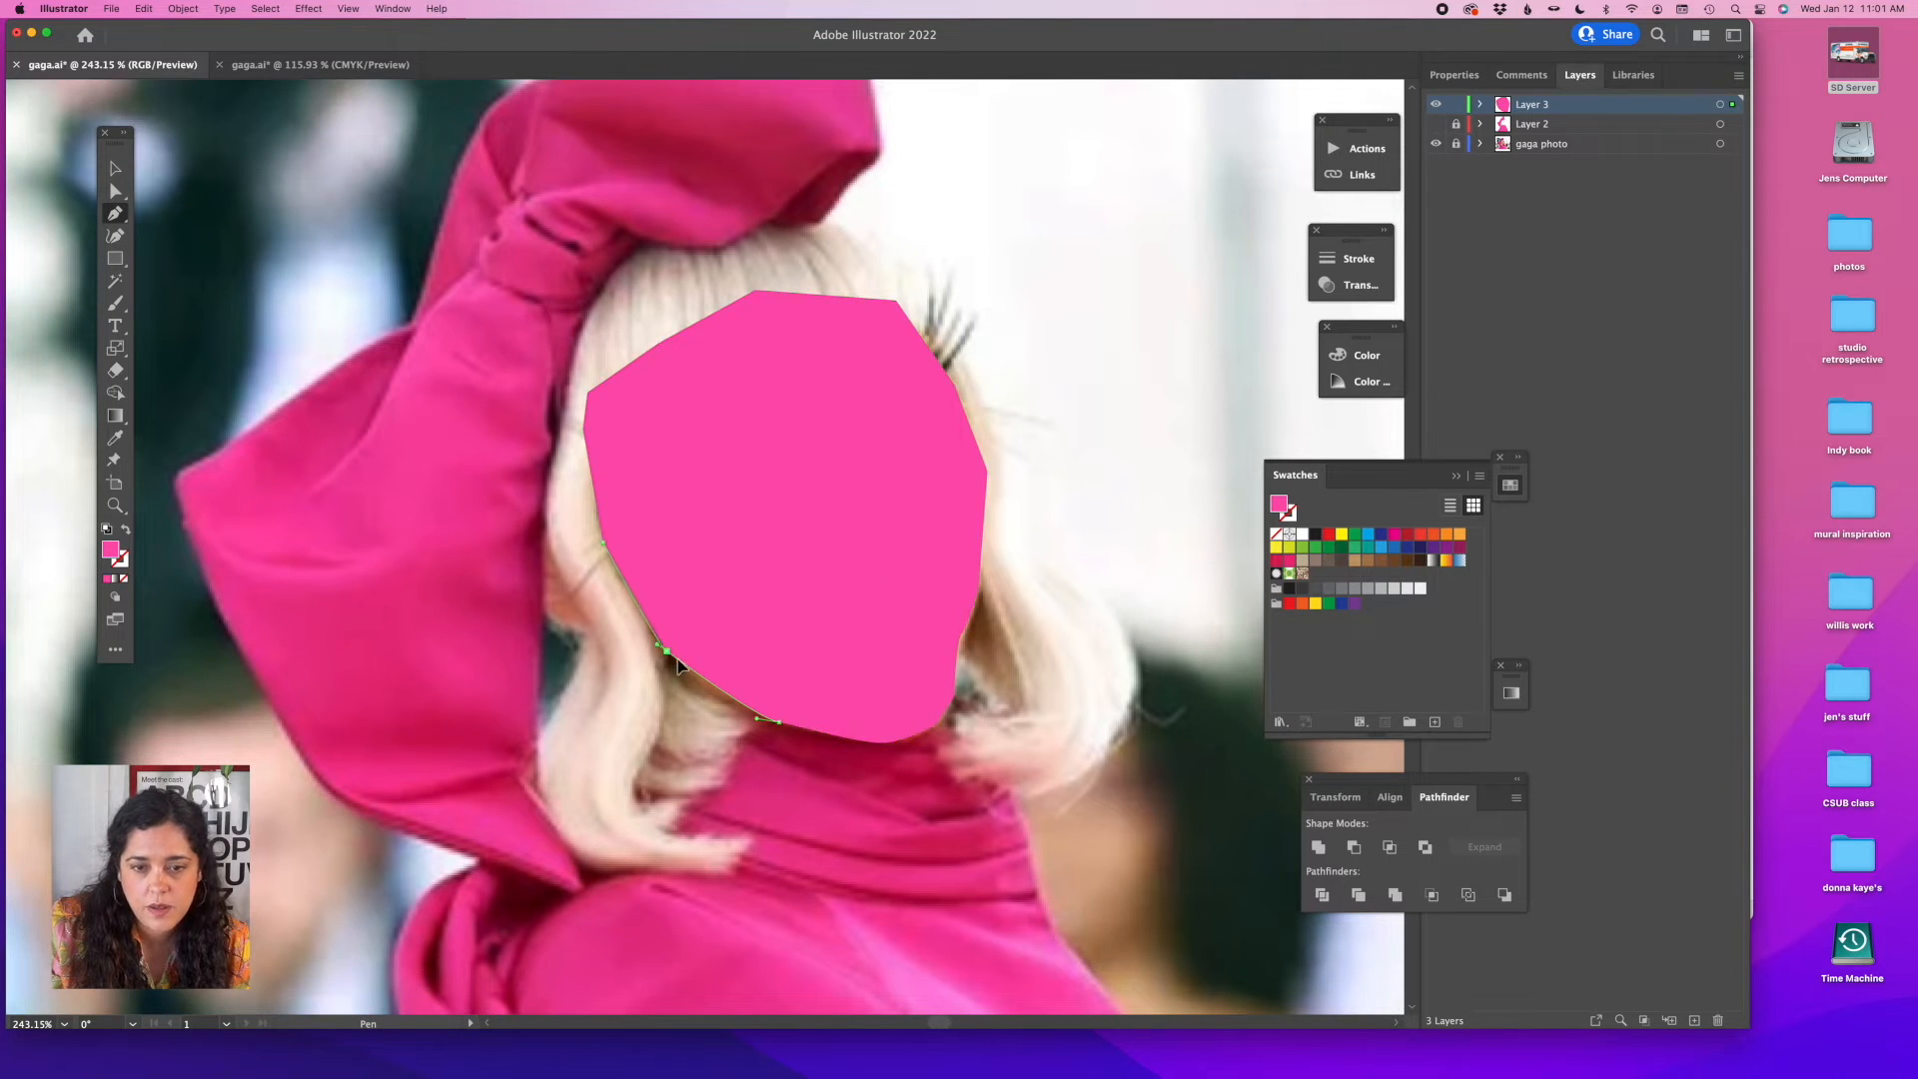
Fill the face shape with a peach skin tone sampled from the photo beside the mouth, and deselect it.
left_click(126, 530)
left_click(115, 437)
left_click(787, 577)
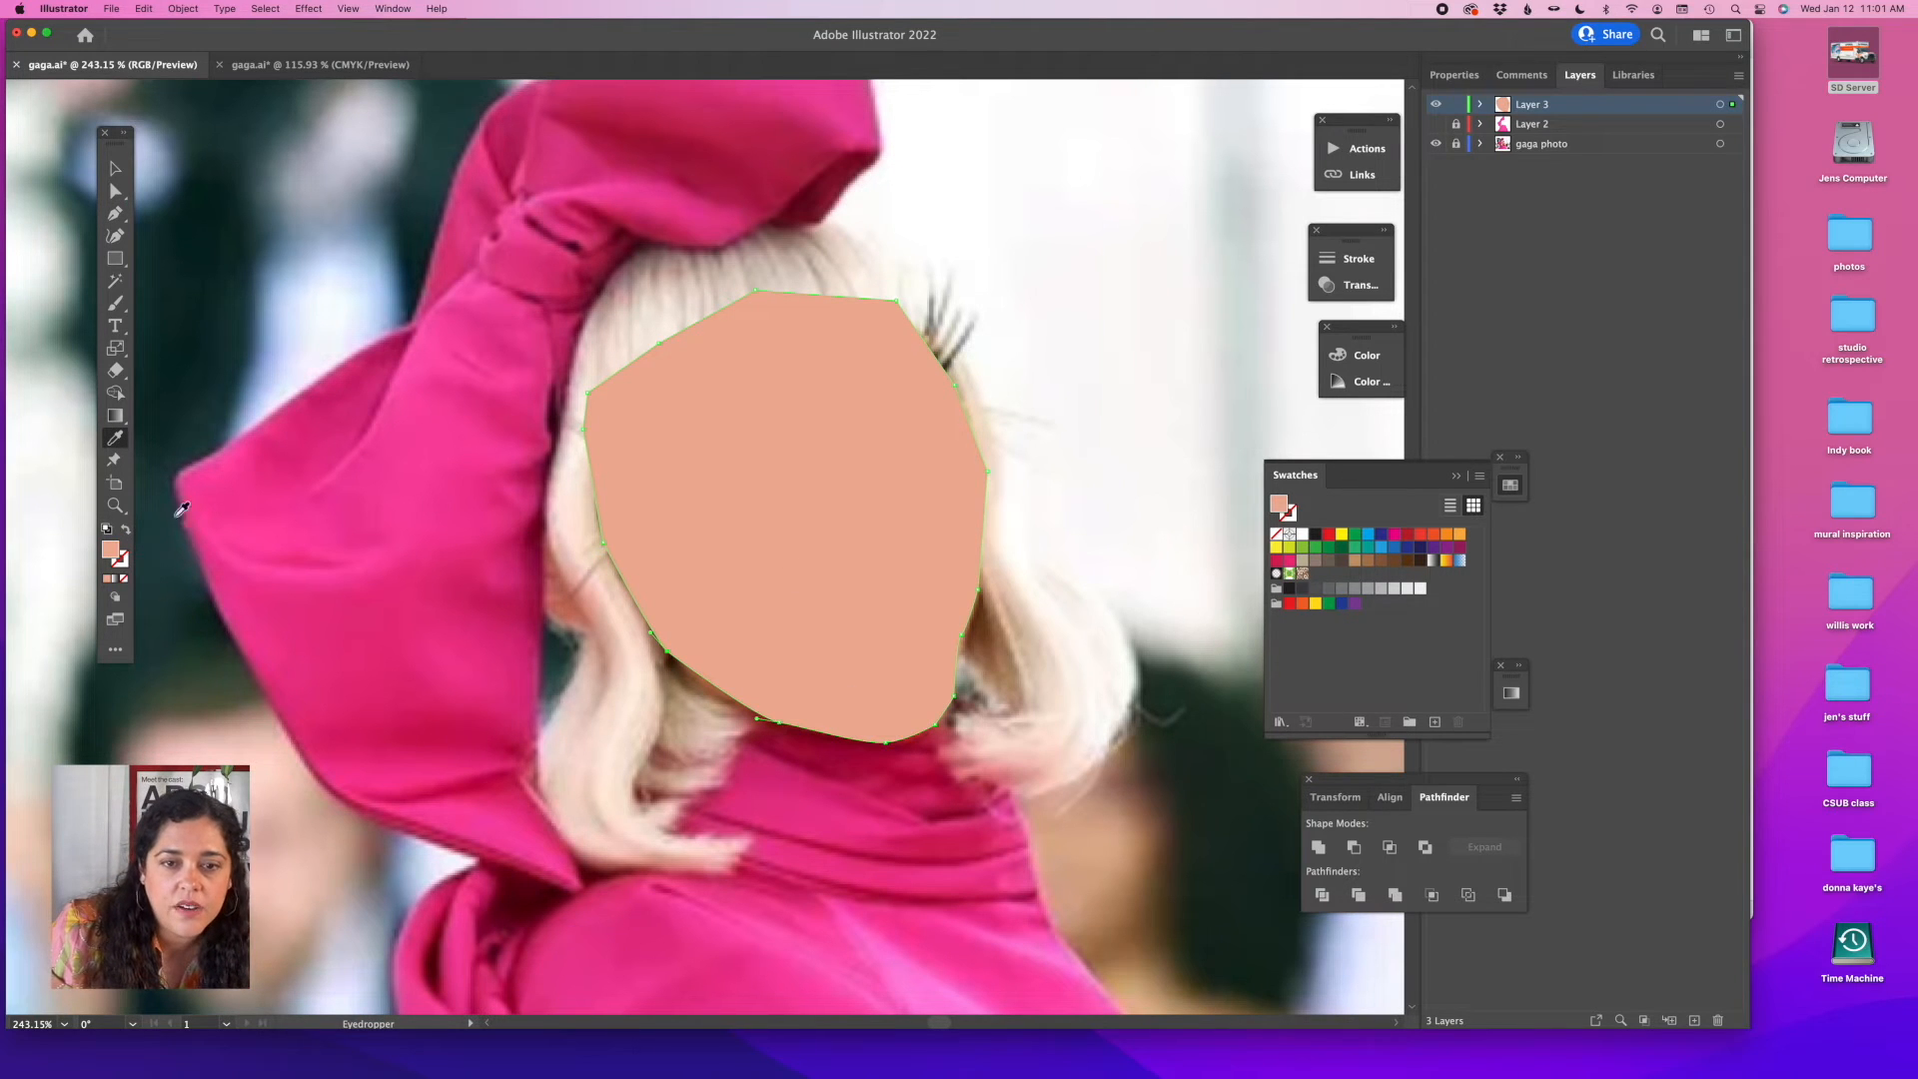
key("super+shift+a")
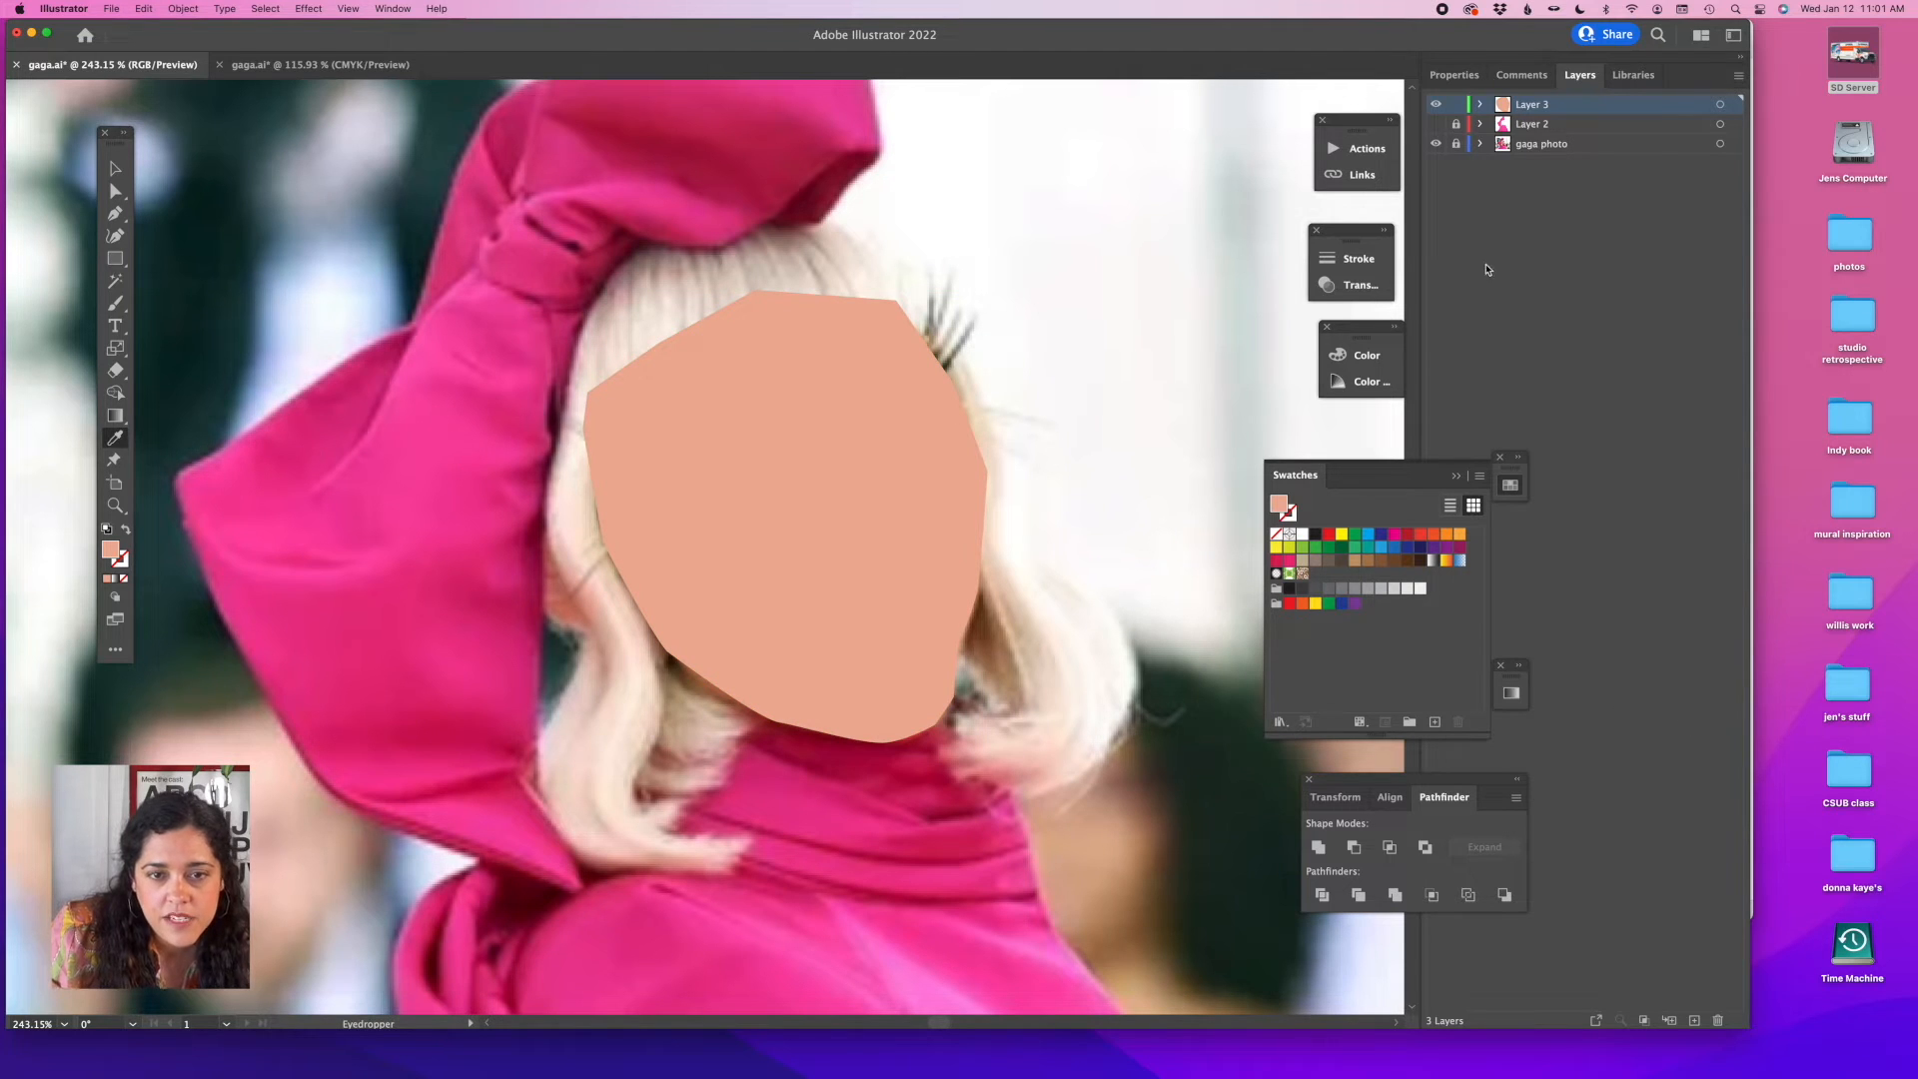
Lock and hide Layer 3 with the face shape, and add a new layer for tracing the hair.
left_click(1436, 105)
left_click(1694, 1020)
left_click(116, 213)
Trace the hair's right outer contour on Layer 4 with the Pen tool, from beneath the bow around the lower curl to the jaw.
left_click(825, 218)
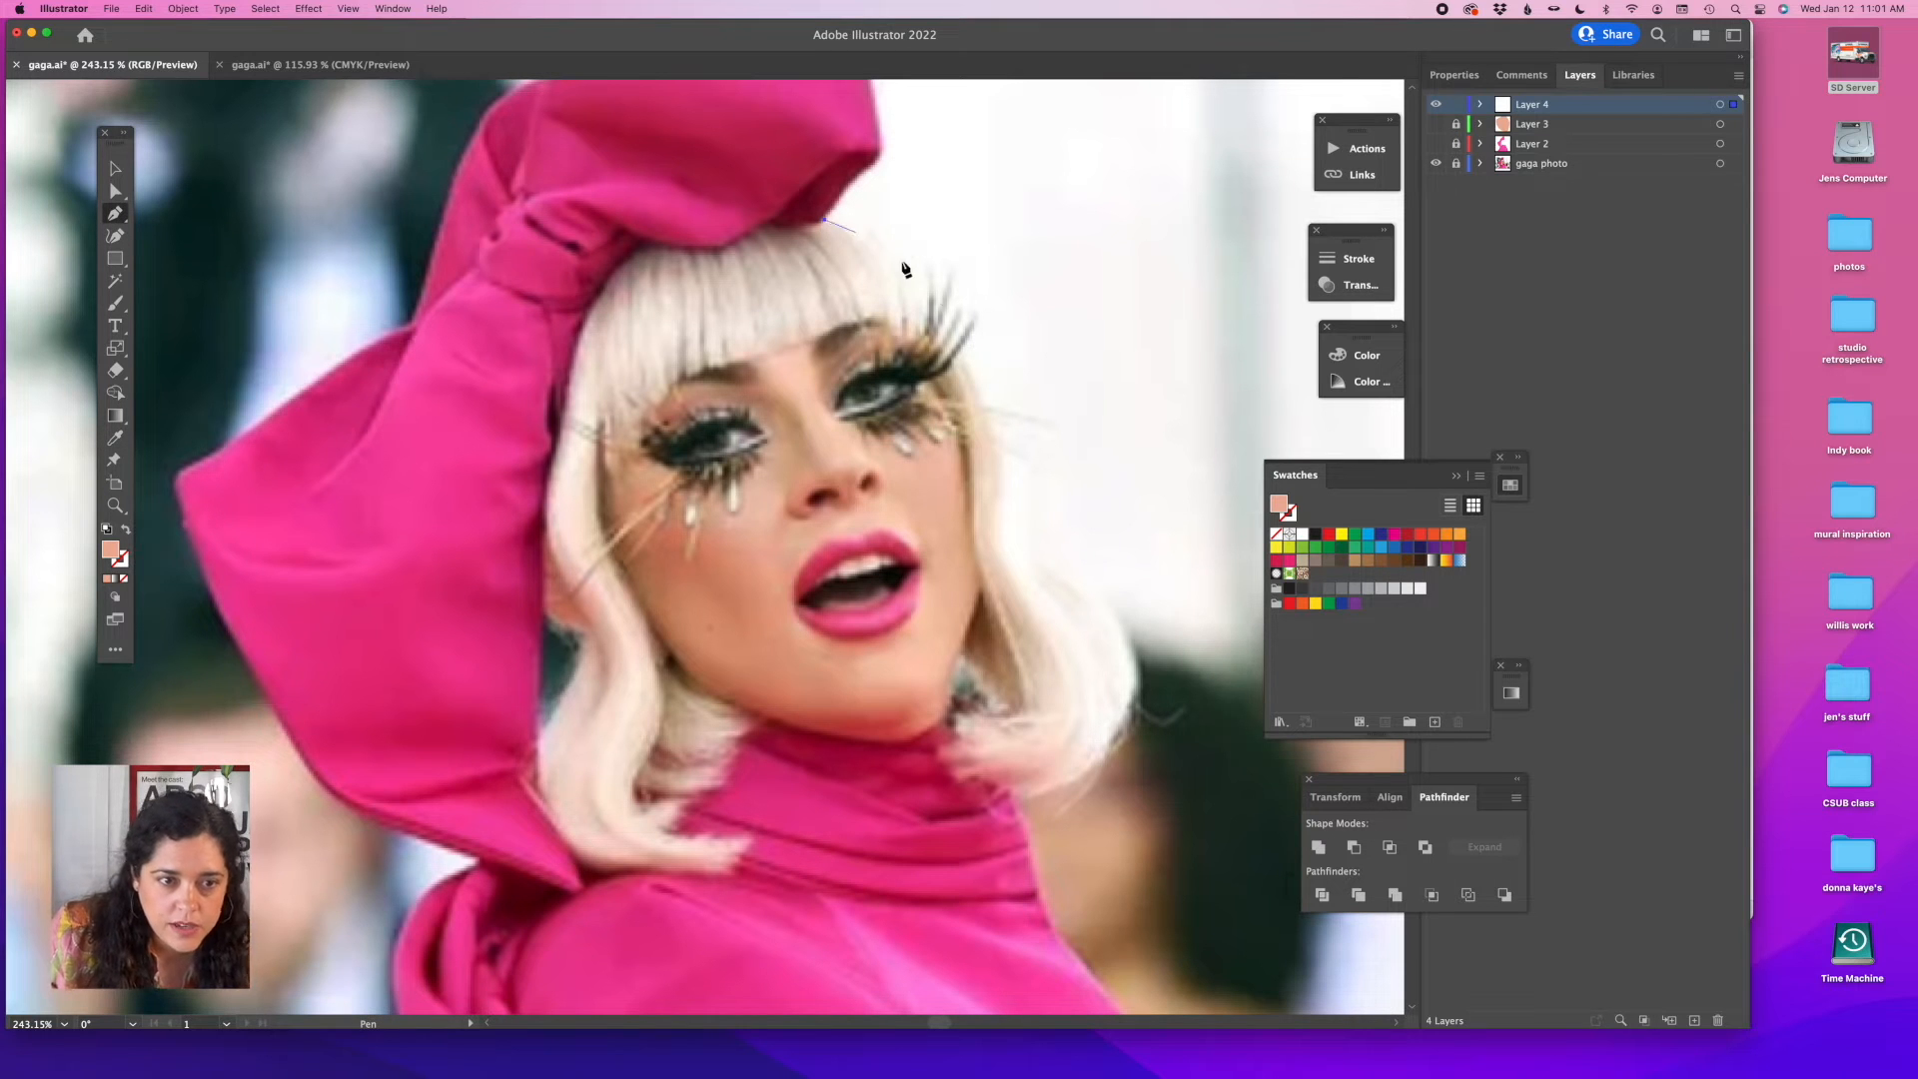
left_click_drag(983, 356, 1033, 496)
left_click_drag(1098, 595, 1106, 609)
left_click_drag(1136, 716, 1108, 752)
left_click_drag(1019, 796, 950, 739)
left_click(948, 713)
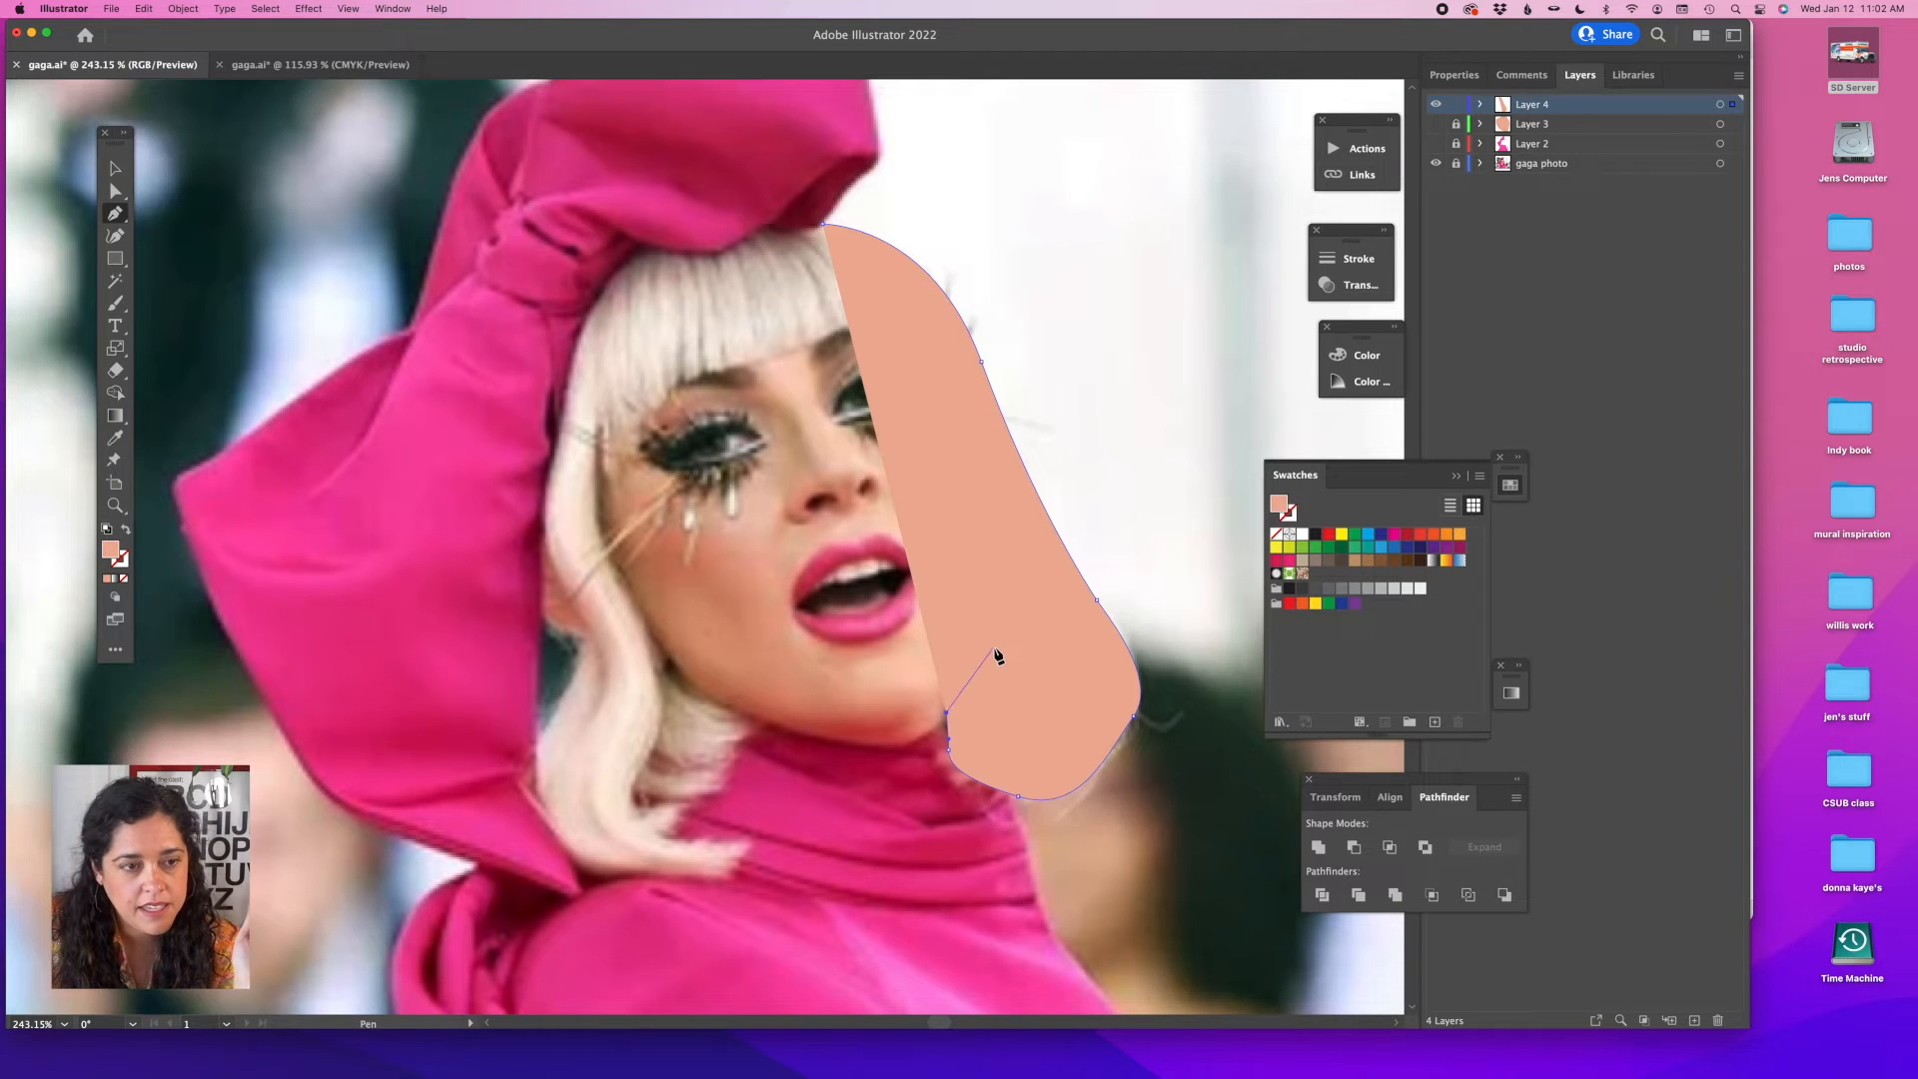
Swap fill and stroke to see the photo, and continue the hair path up along the right cheek to the fringe above the eyebrow.
left_click(126, 529)
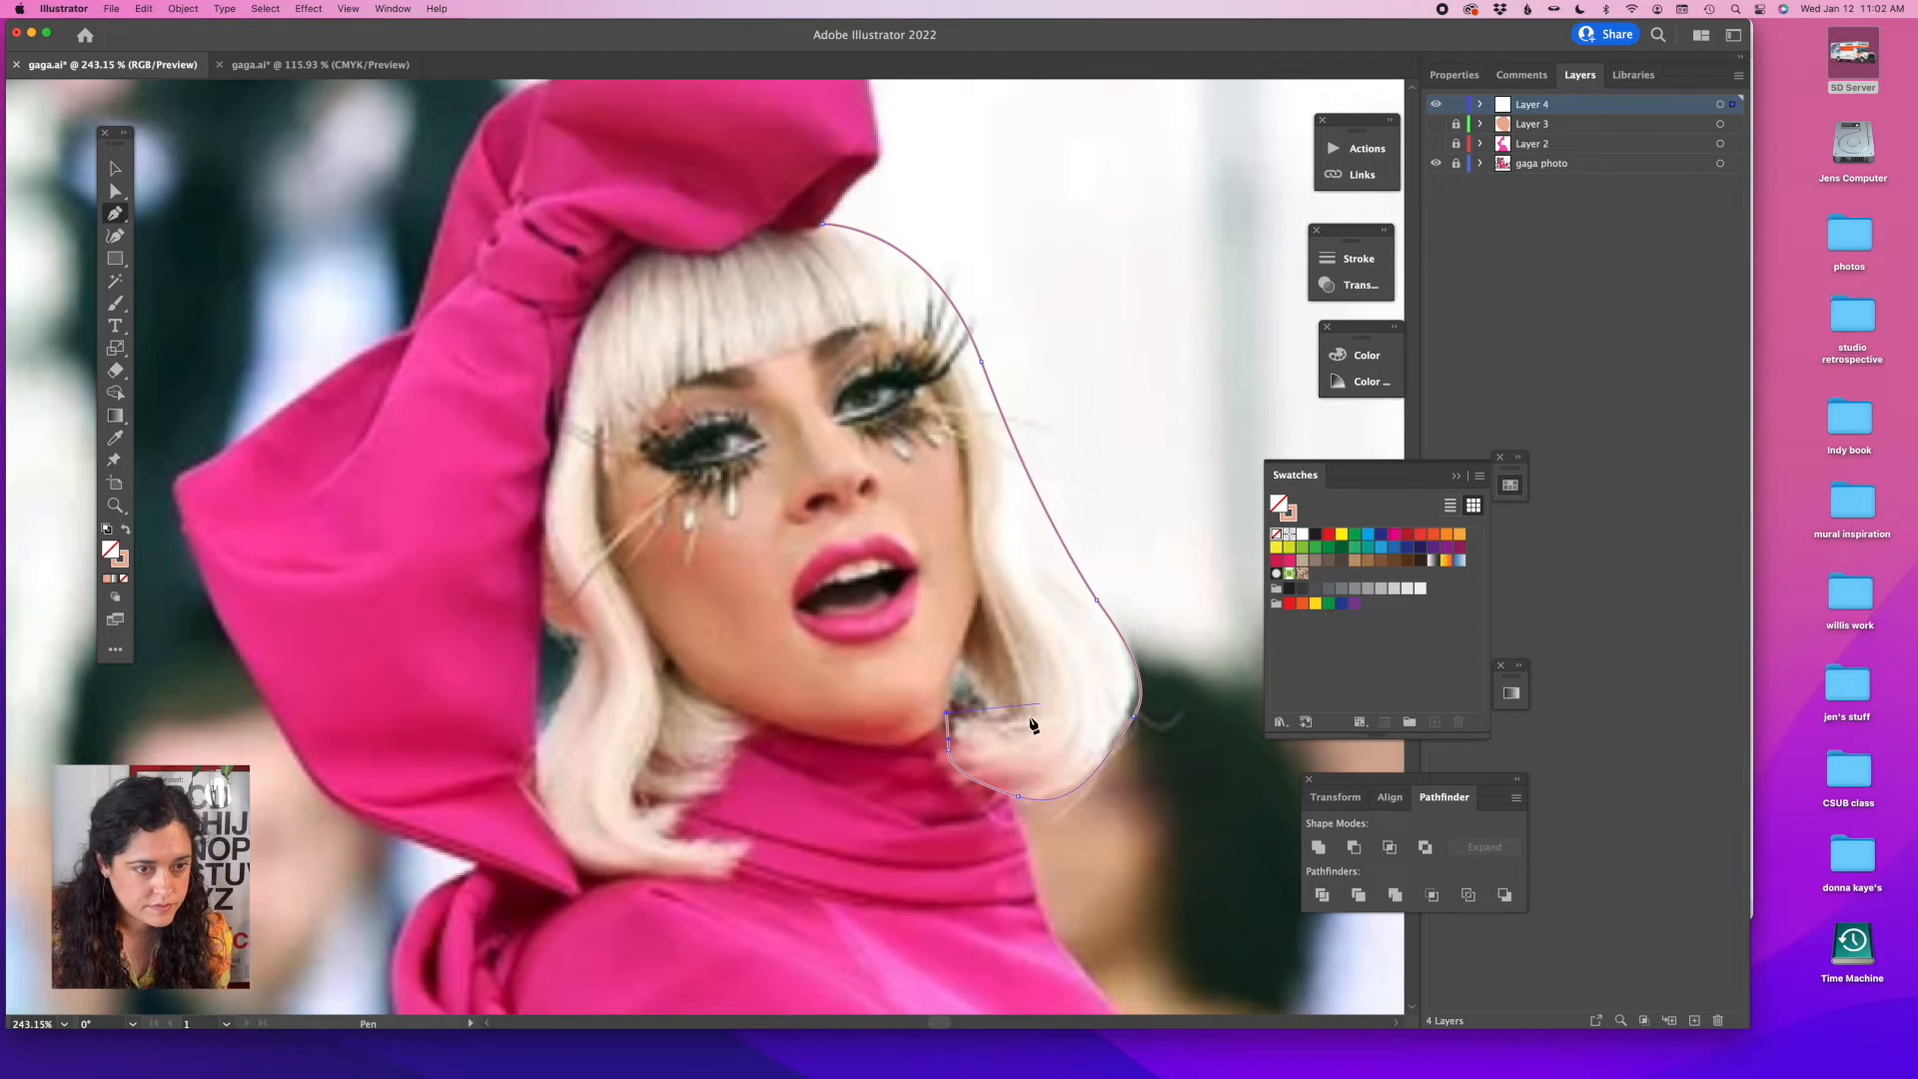
left_click_drag(1025, 708, 1029, 695)
left_click(979, 596)
left_click(967, 503)
left_click(968, 478)
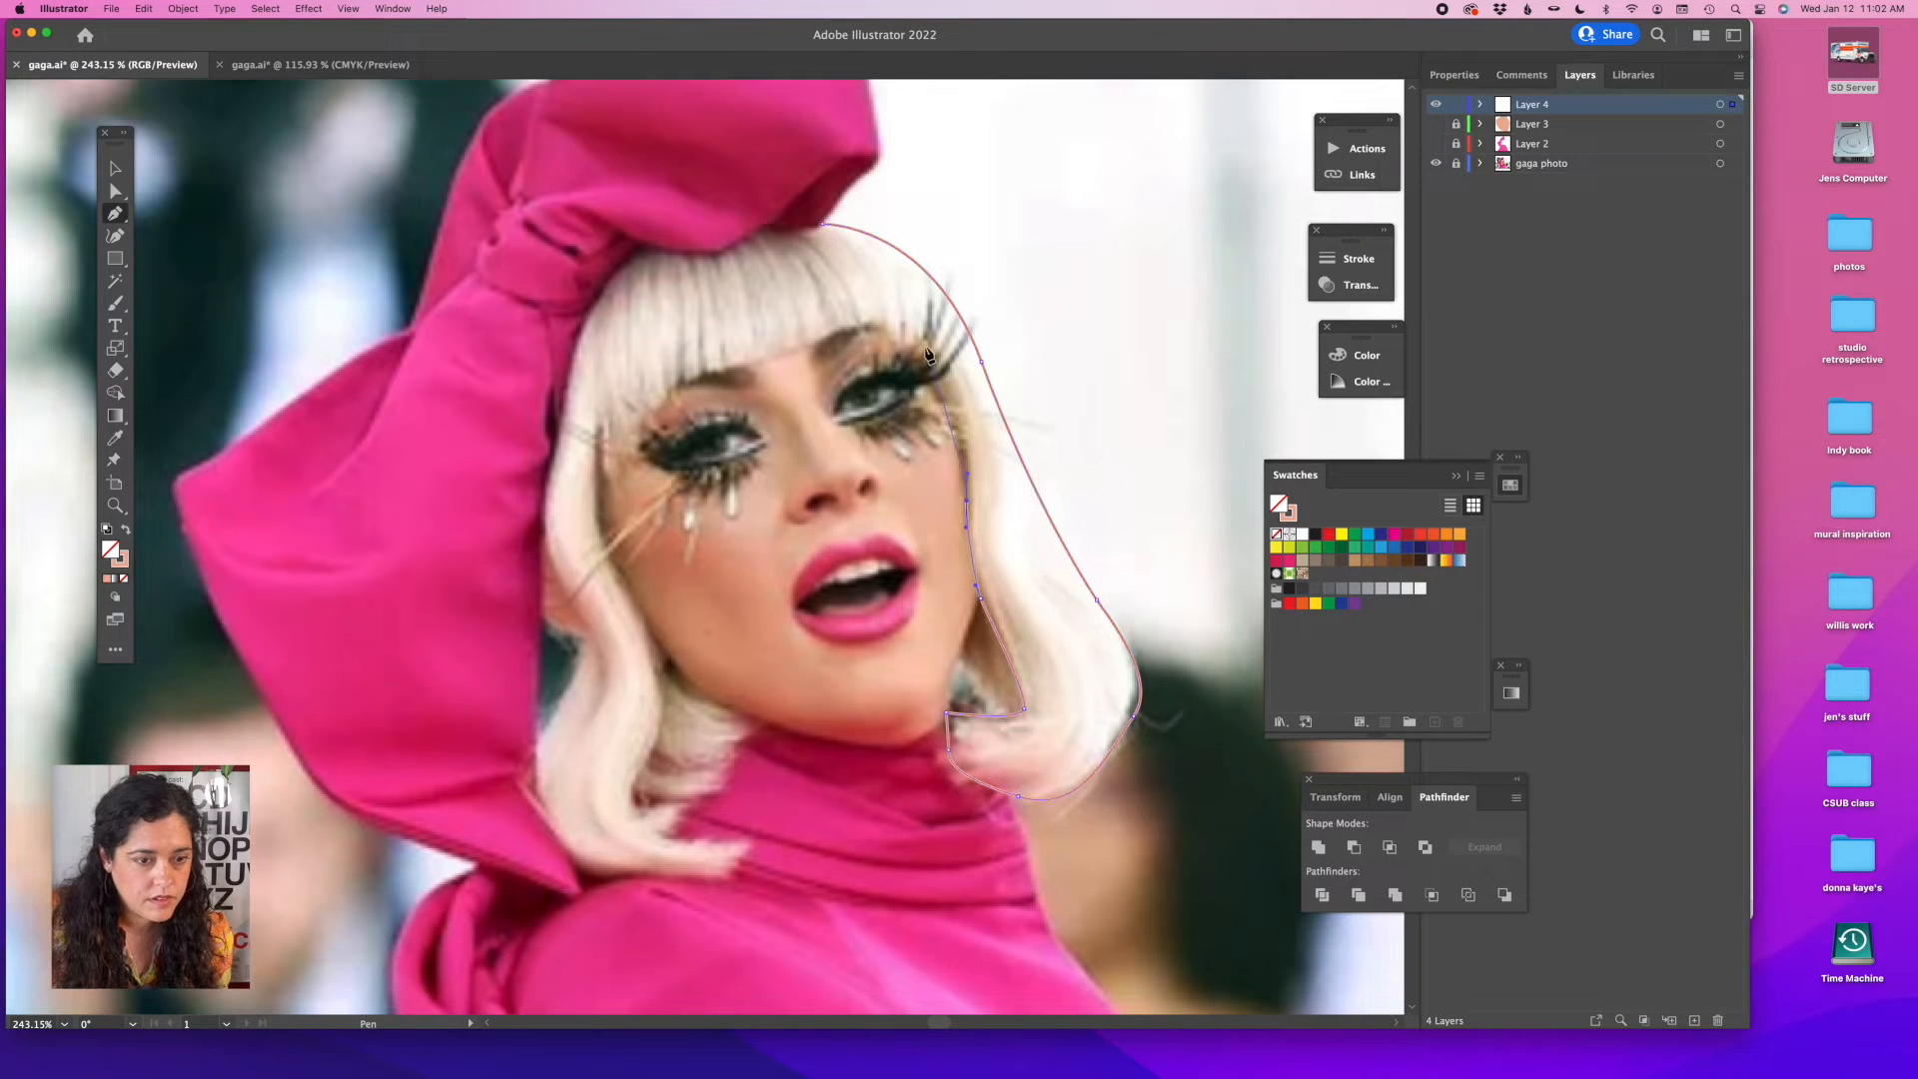
left_click_drag(896, 318, 819, 311)
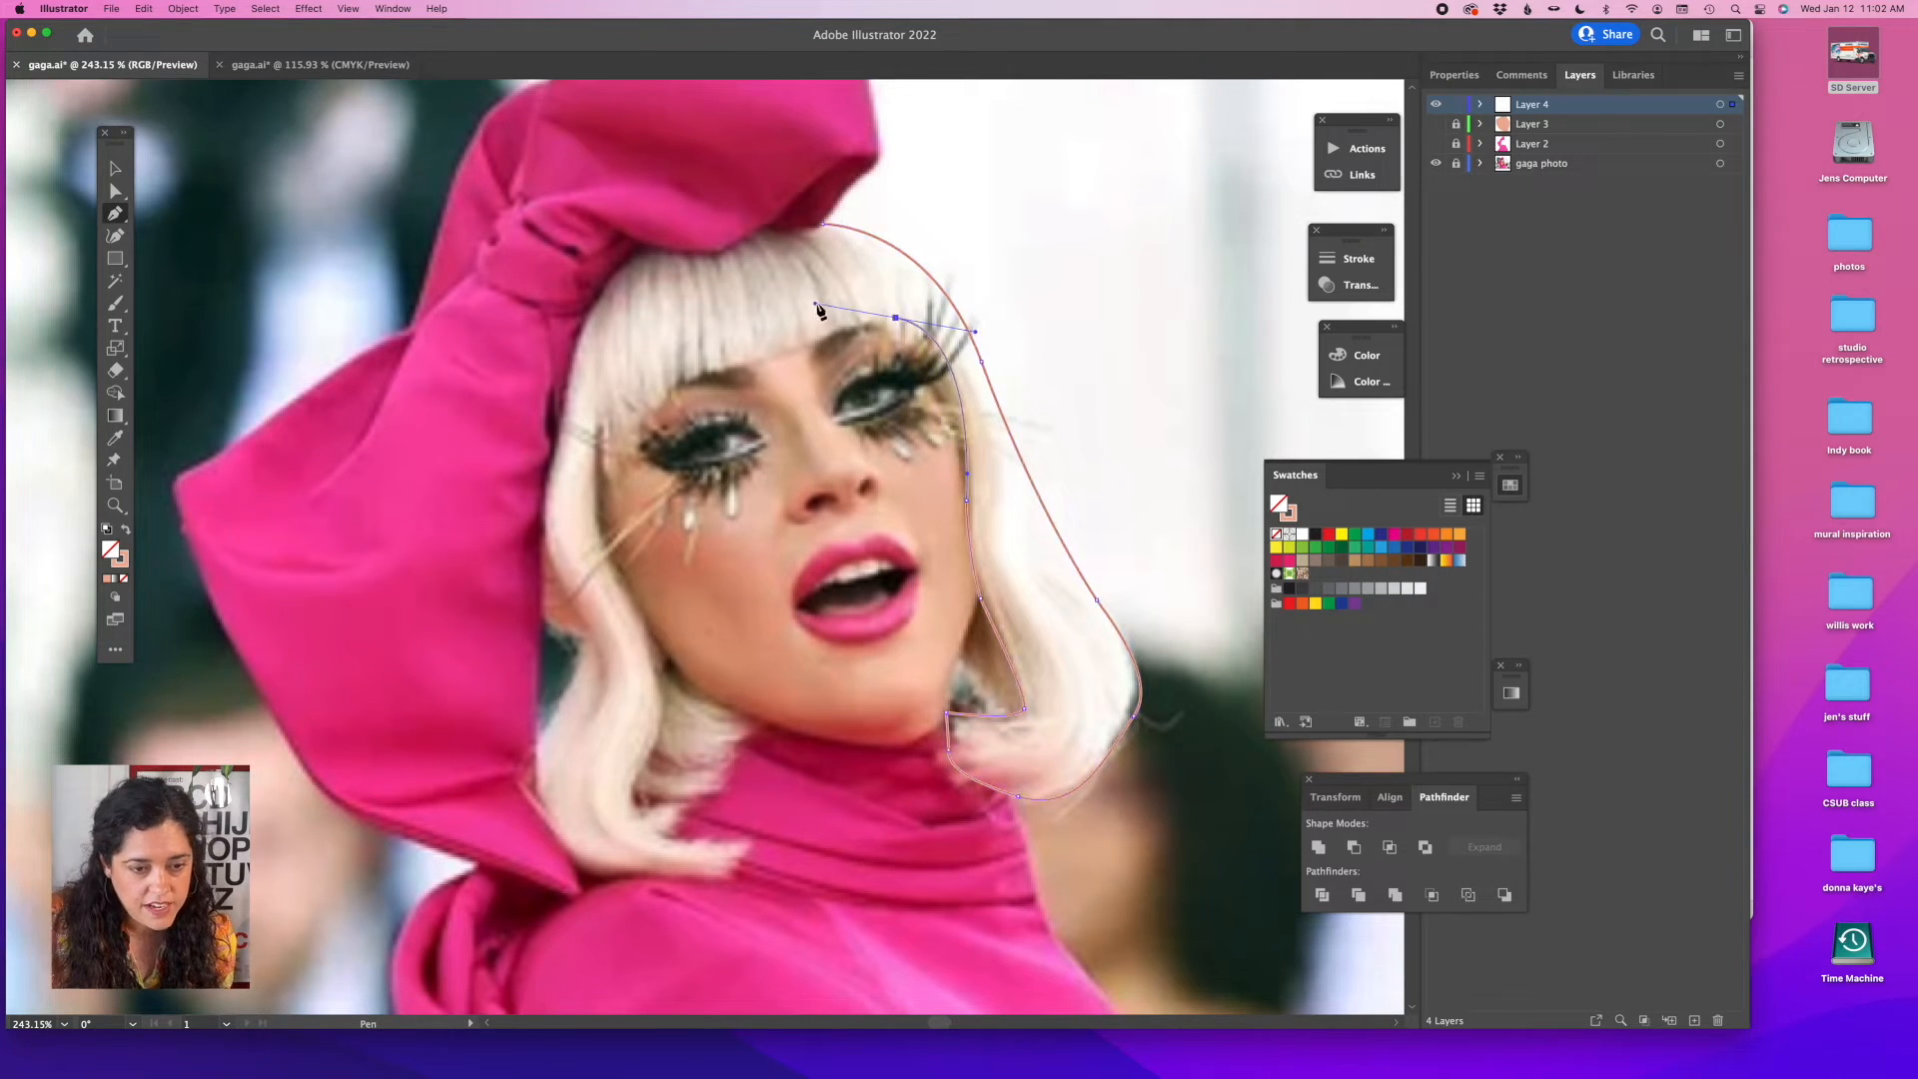
Retract the hair path's leading handle at the fringe, and trace the fringe's lower edge across the forehead to the left temple.
key("z")
left_click(923, 326)
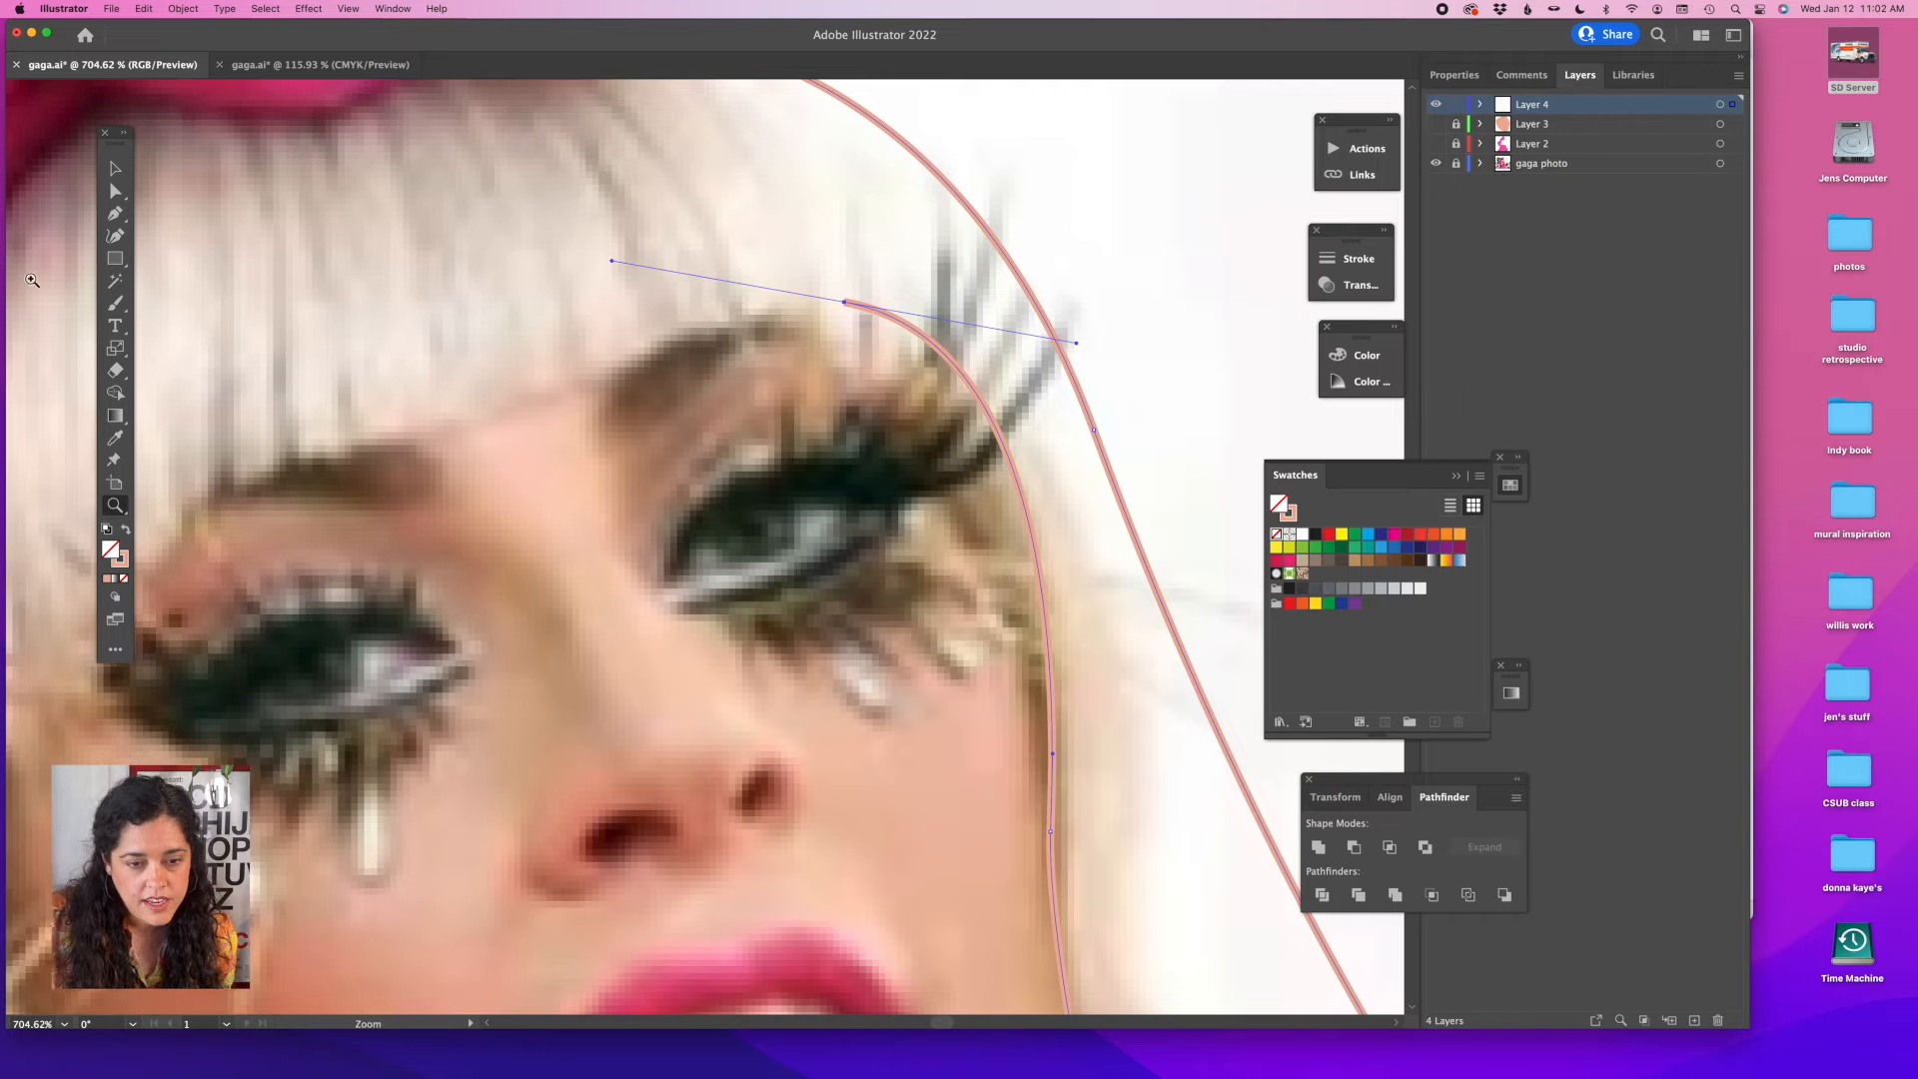
left_click(115, 212)
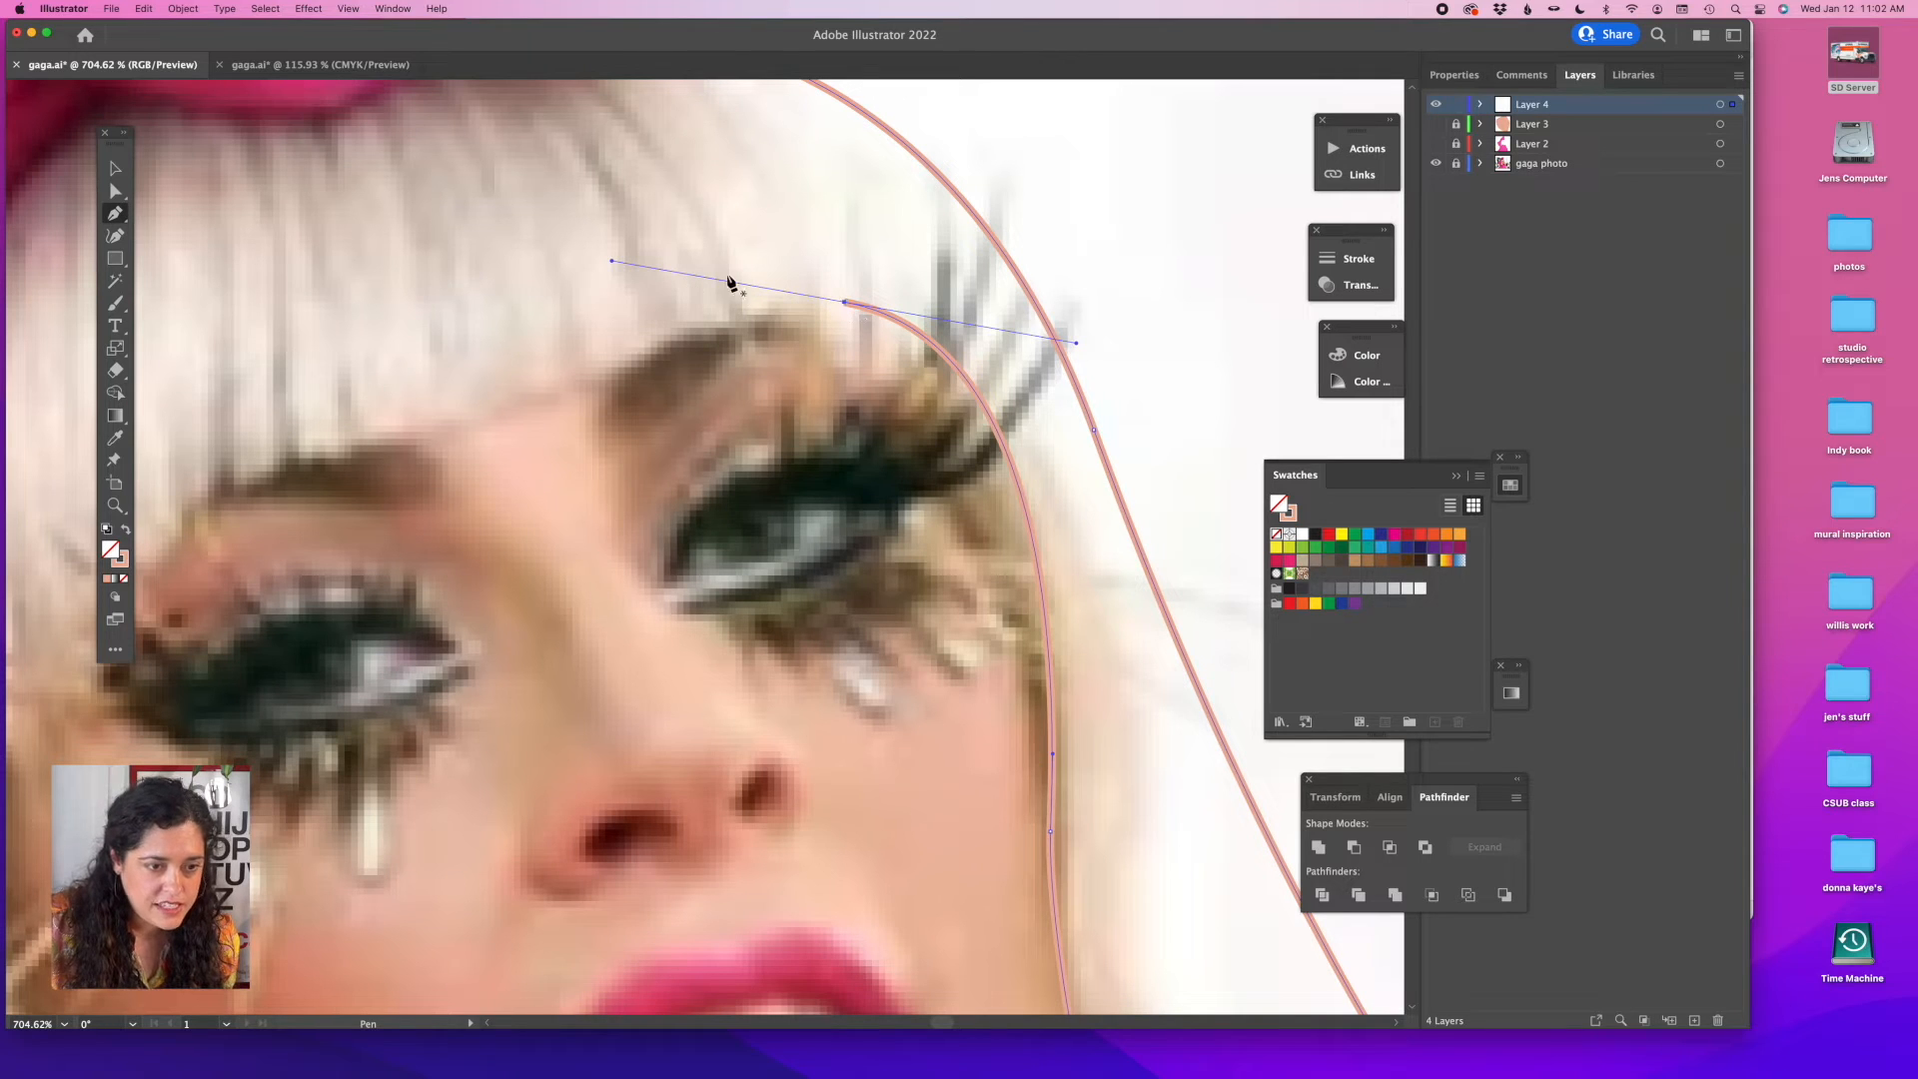
left_click(845, 302)
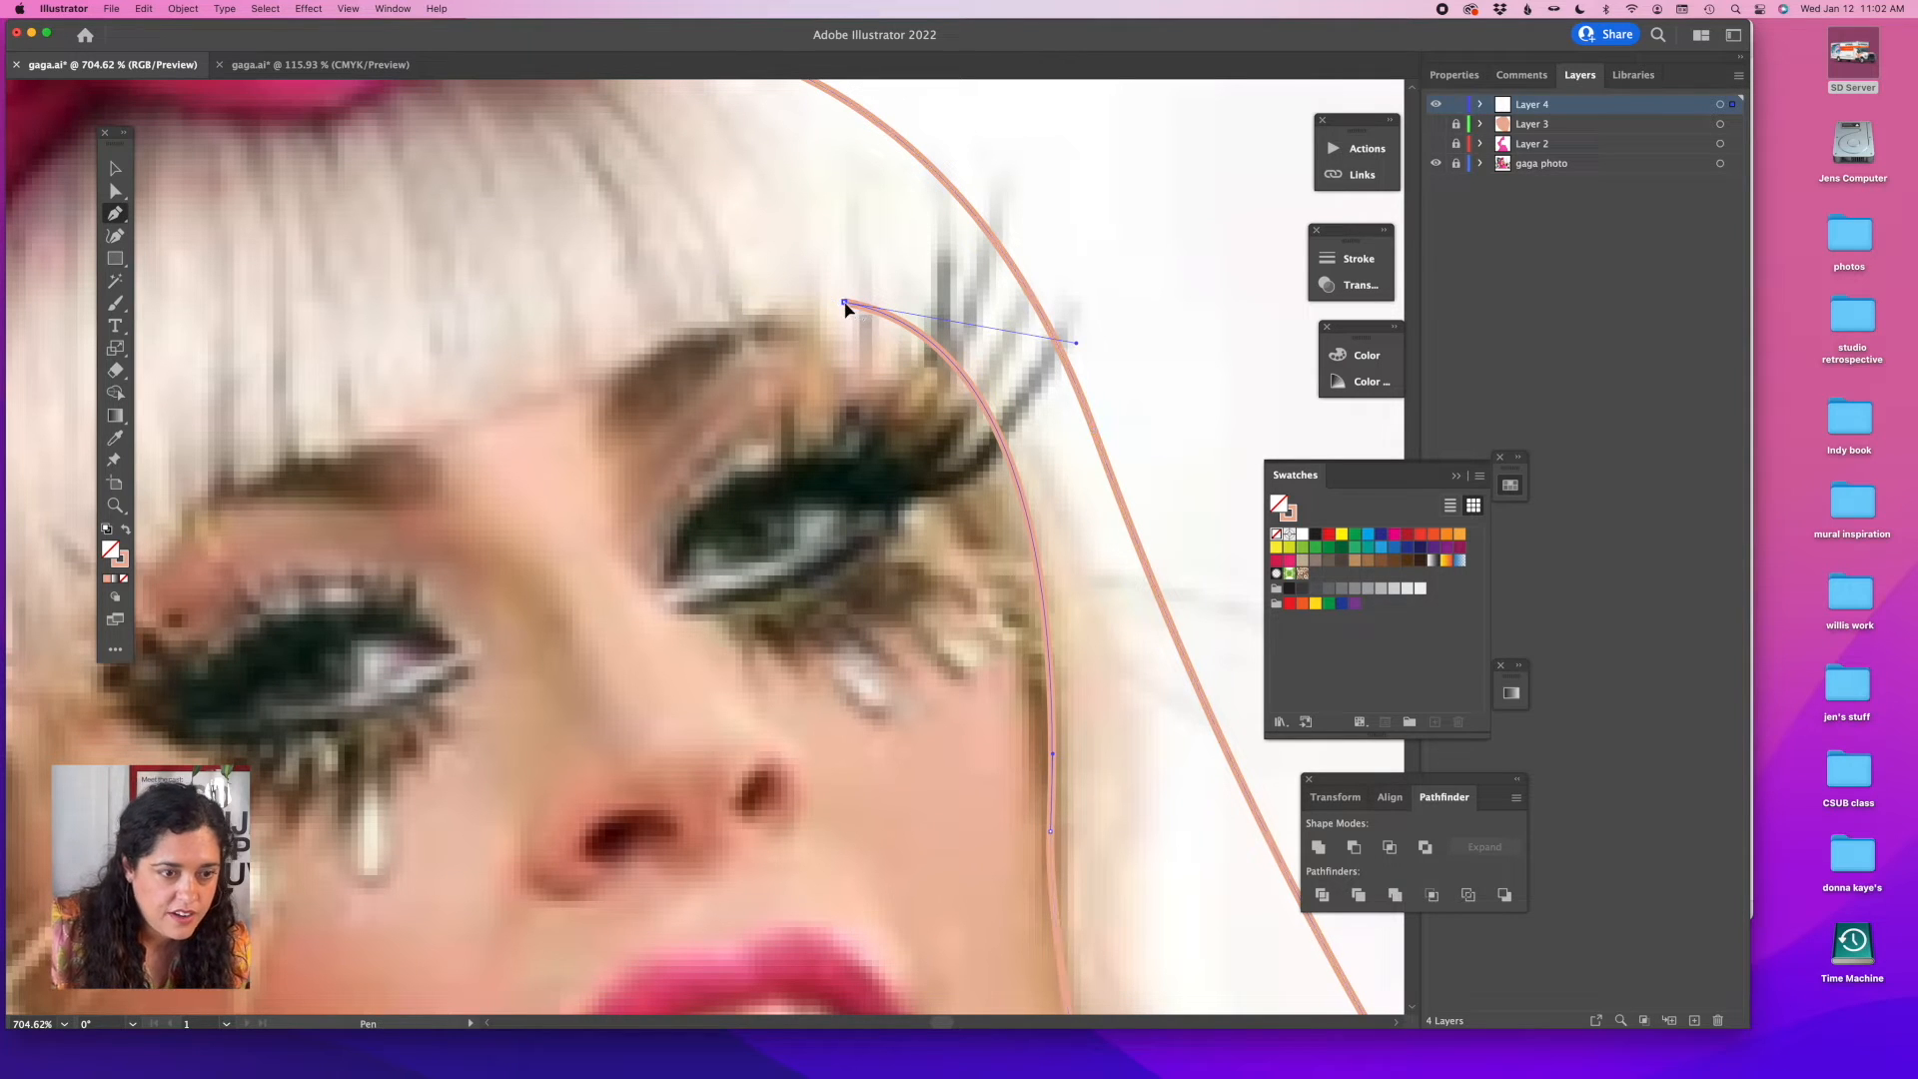
scroll(701, 332, "left", 3)
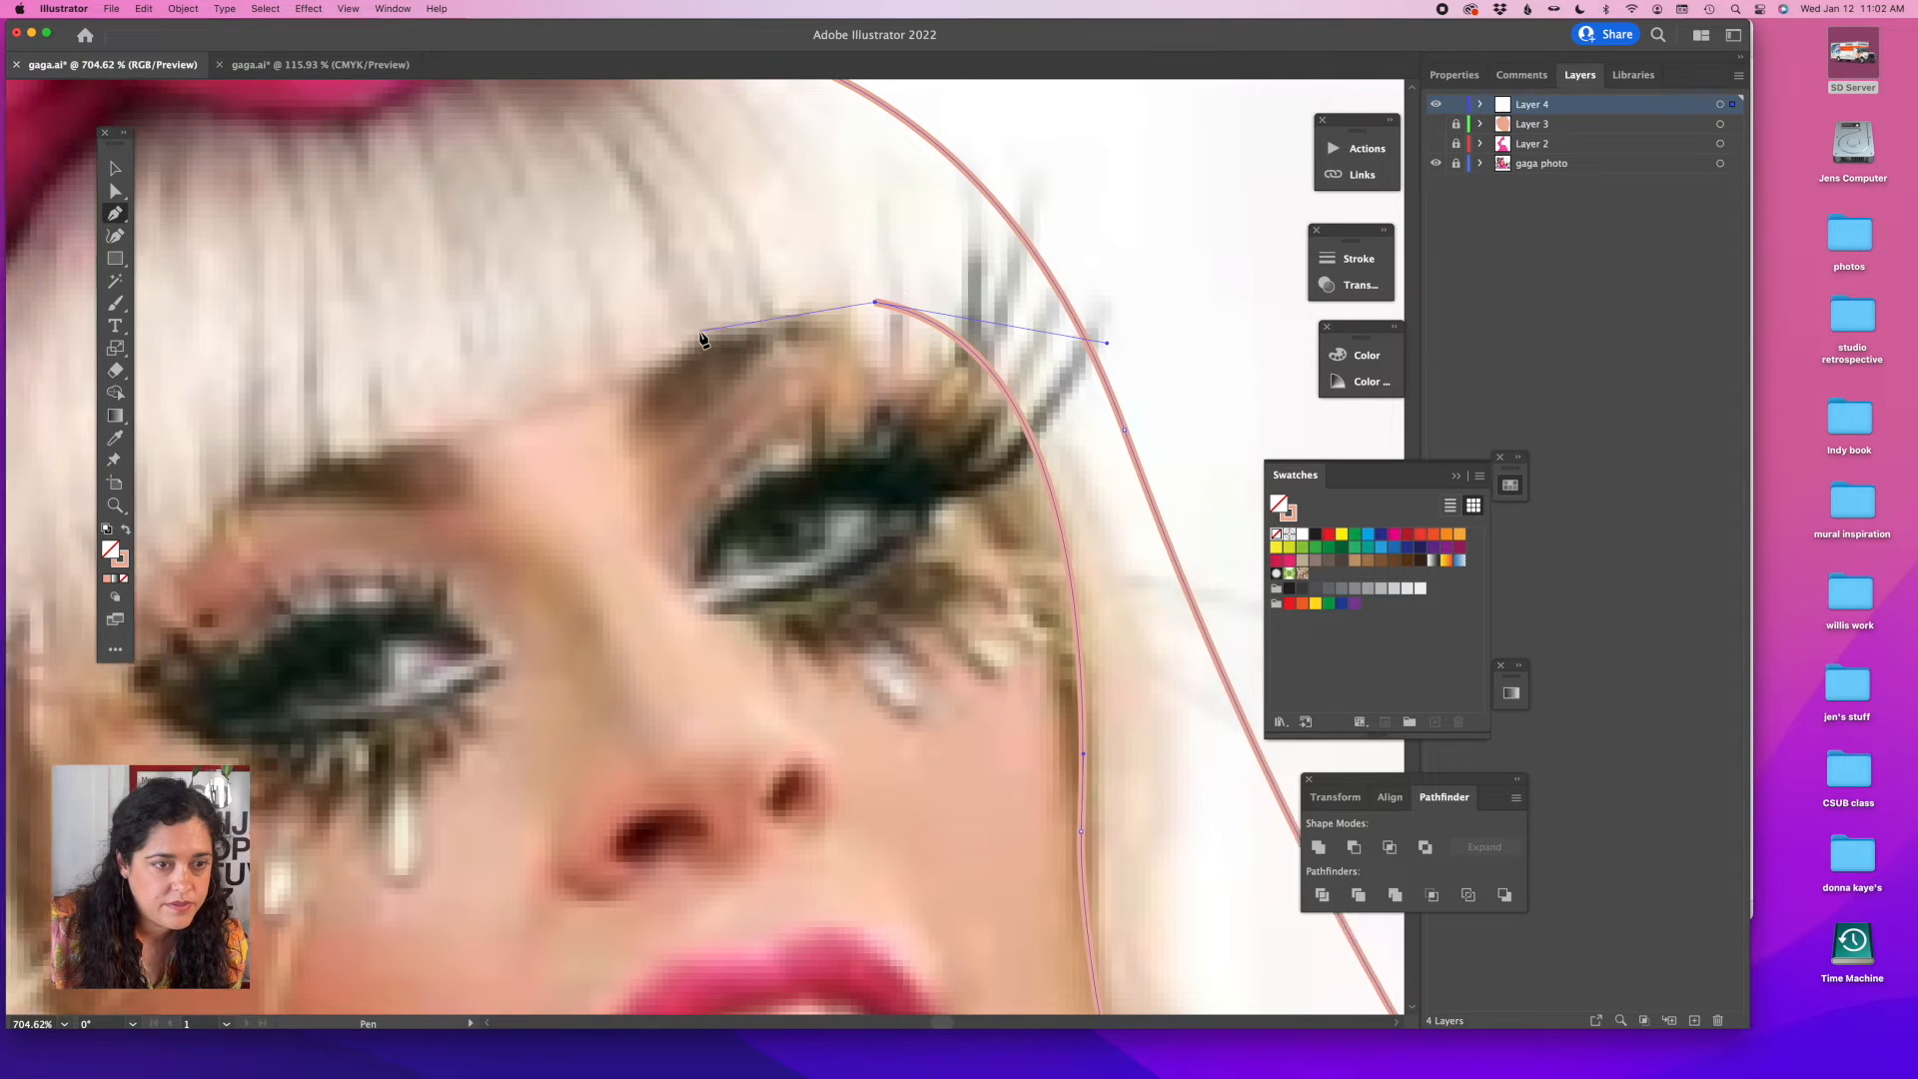
scroll(701, 331, "down", 2)
left_click(338, 392)
scroll(337, 399, "left", 2)
scroll(337, 400, "down", 1)
left_click_drag(363, 442, 232, 459)
scroll(290, 445, "down", 1)
Continue the hair path down the left cheek beside the face and around the inner bend to the first curl tip.
scroll(234, 470, "down", 3)
left_click_drag(250, 636, 260, 662)
scroll(259, 662, "down", 6)
left_click_drag(330, 589, 409, 767)
scroll(393, 667, "down", 8)
left_click_drag(346, 861, 347, 873)
left_click_drag(383, 941, 500, 925)
Trace the two pointed tips of the lower left curl and its rounded bottom edge over the dress.
scroll(500, 914, "down", 5)
mouse_move(439, 830)
left_mouse_down()
mouse_move(459, 839)
mouse_move(383, 837)
left_mouse_up()
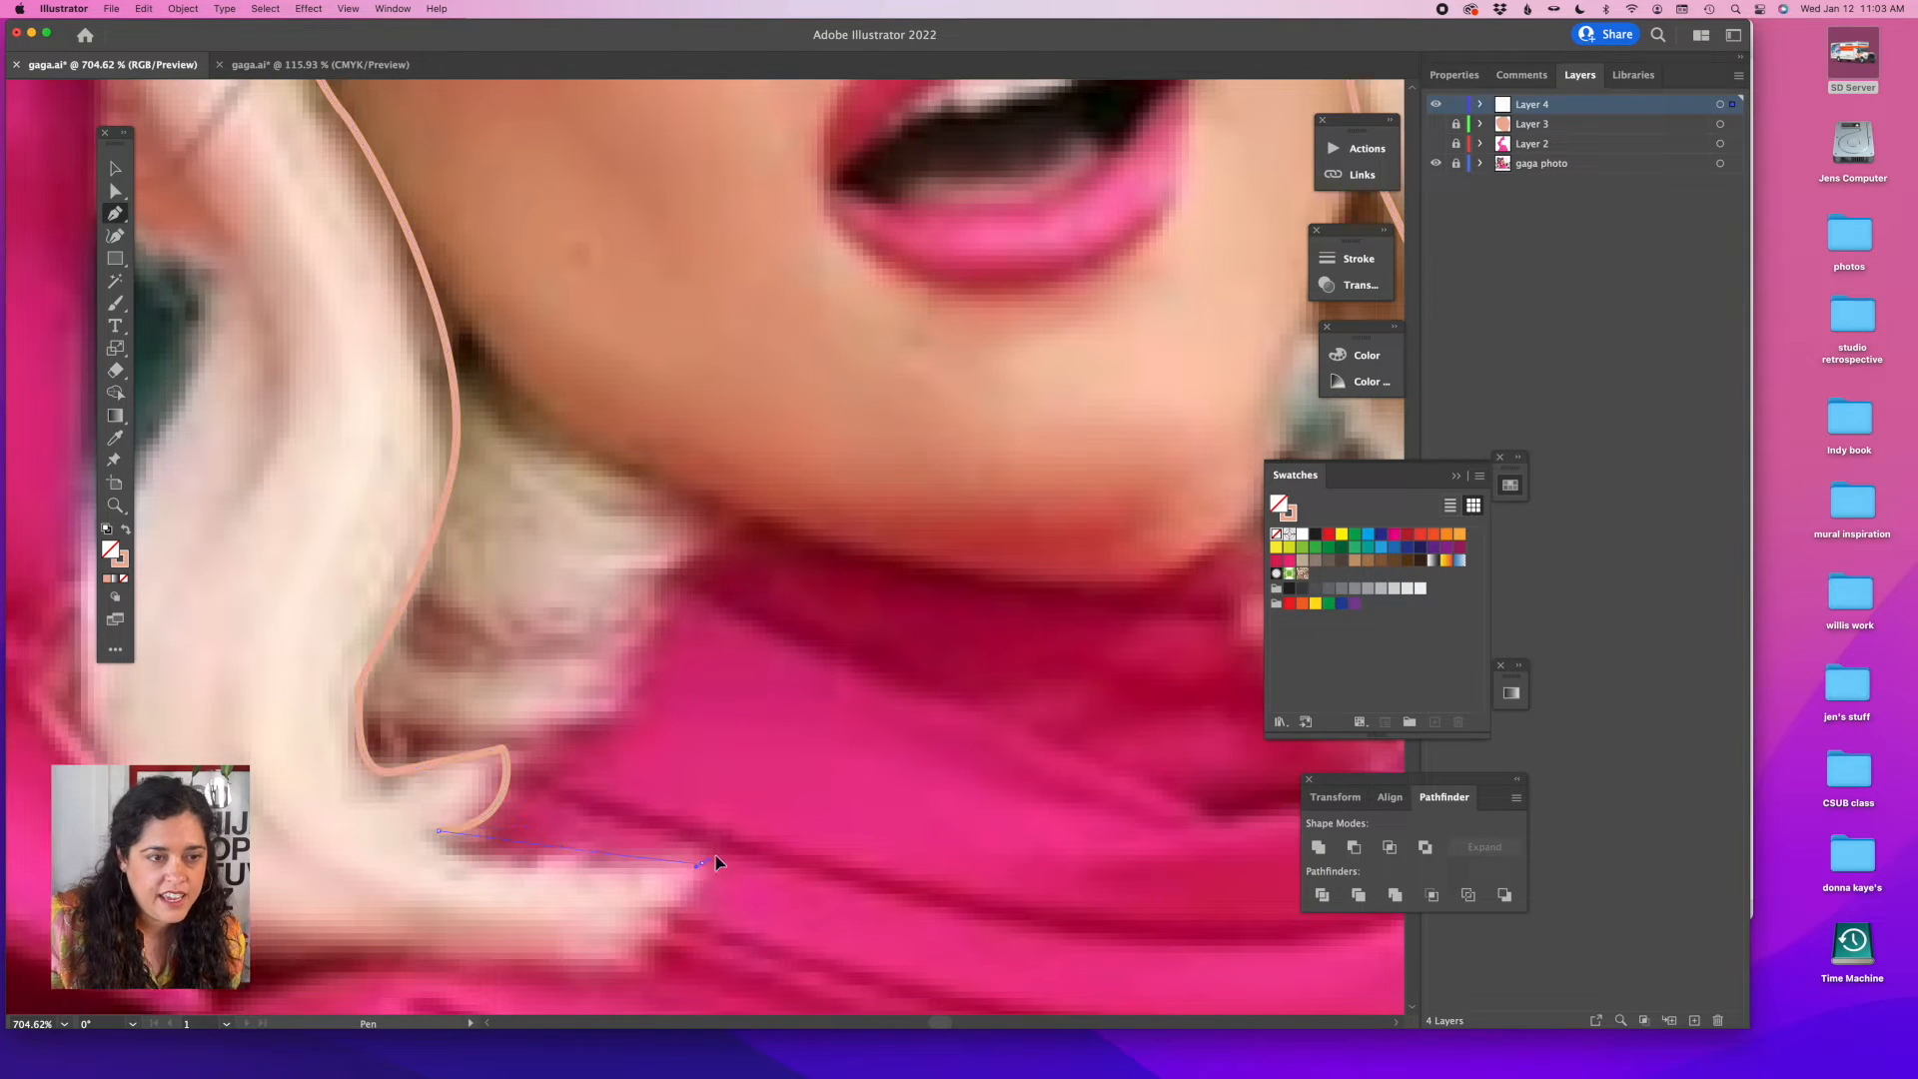
mouse_move(702, 865)
left_mouse_down()
mouse_move(633, 973)
mouse_move(570, 966)
left_mouse_up()
scroll(570, 966, "down", 1)
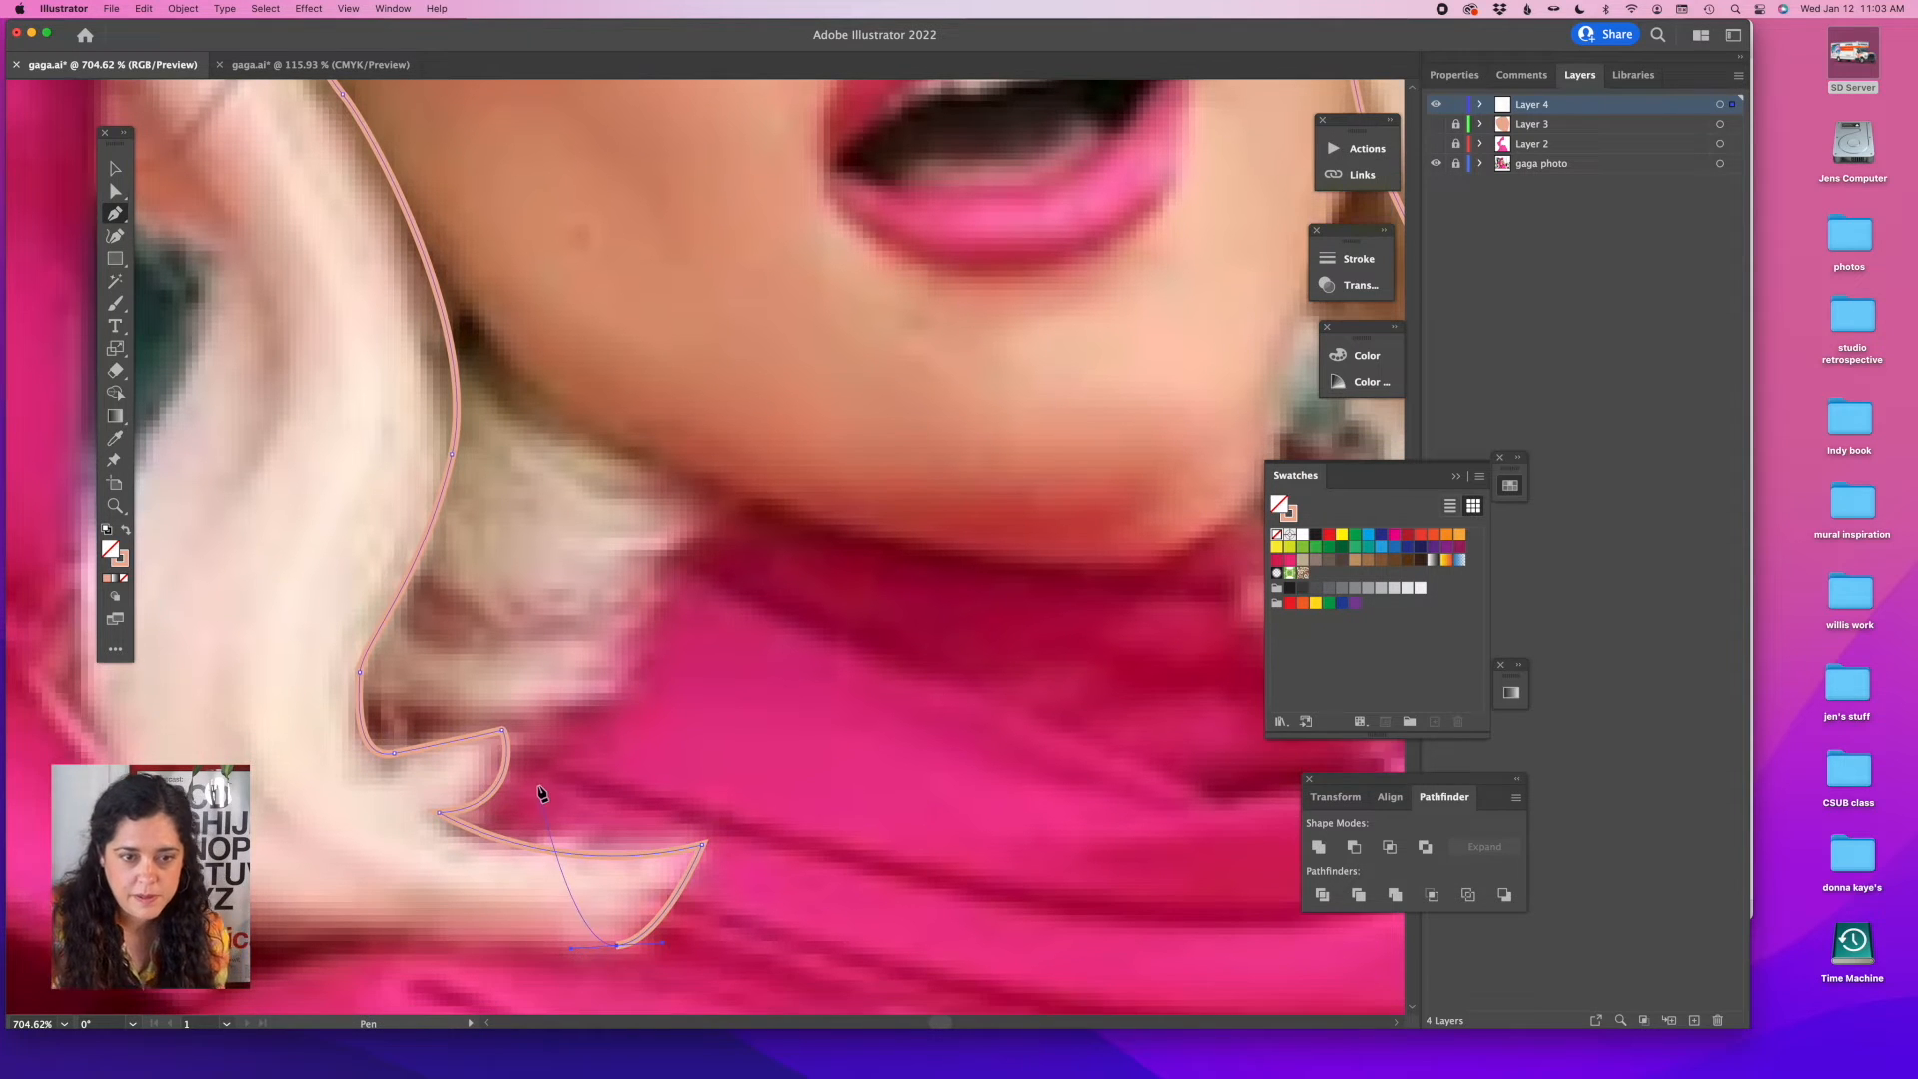
scroll(541, 794, "left", 4)
scroll(541, 794, "down", 1)
left_click_drag(437, 888, 405, 878)
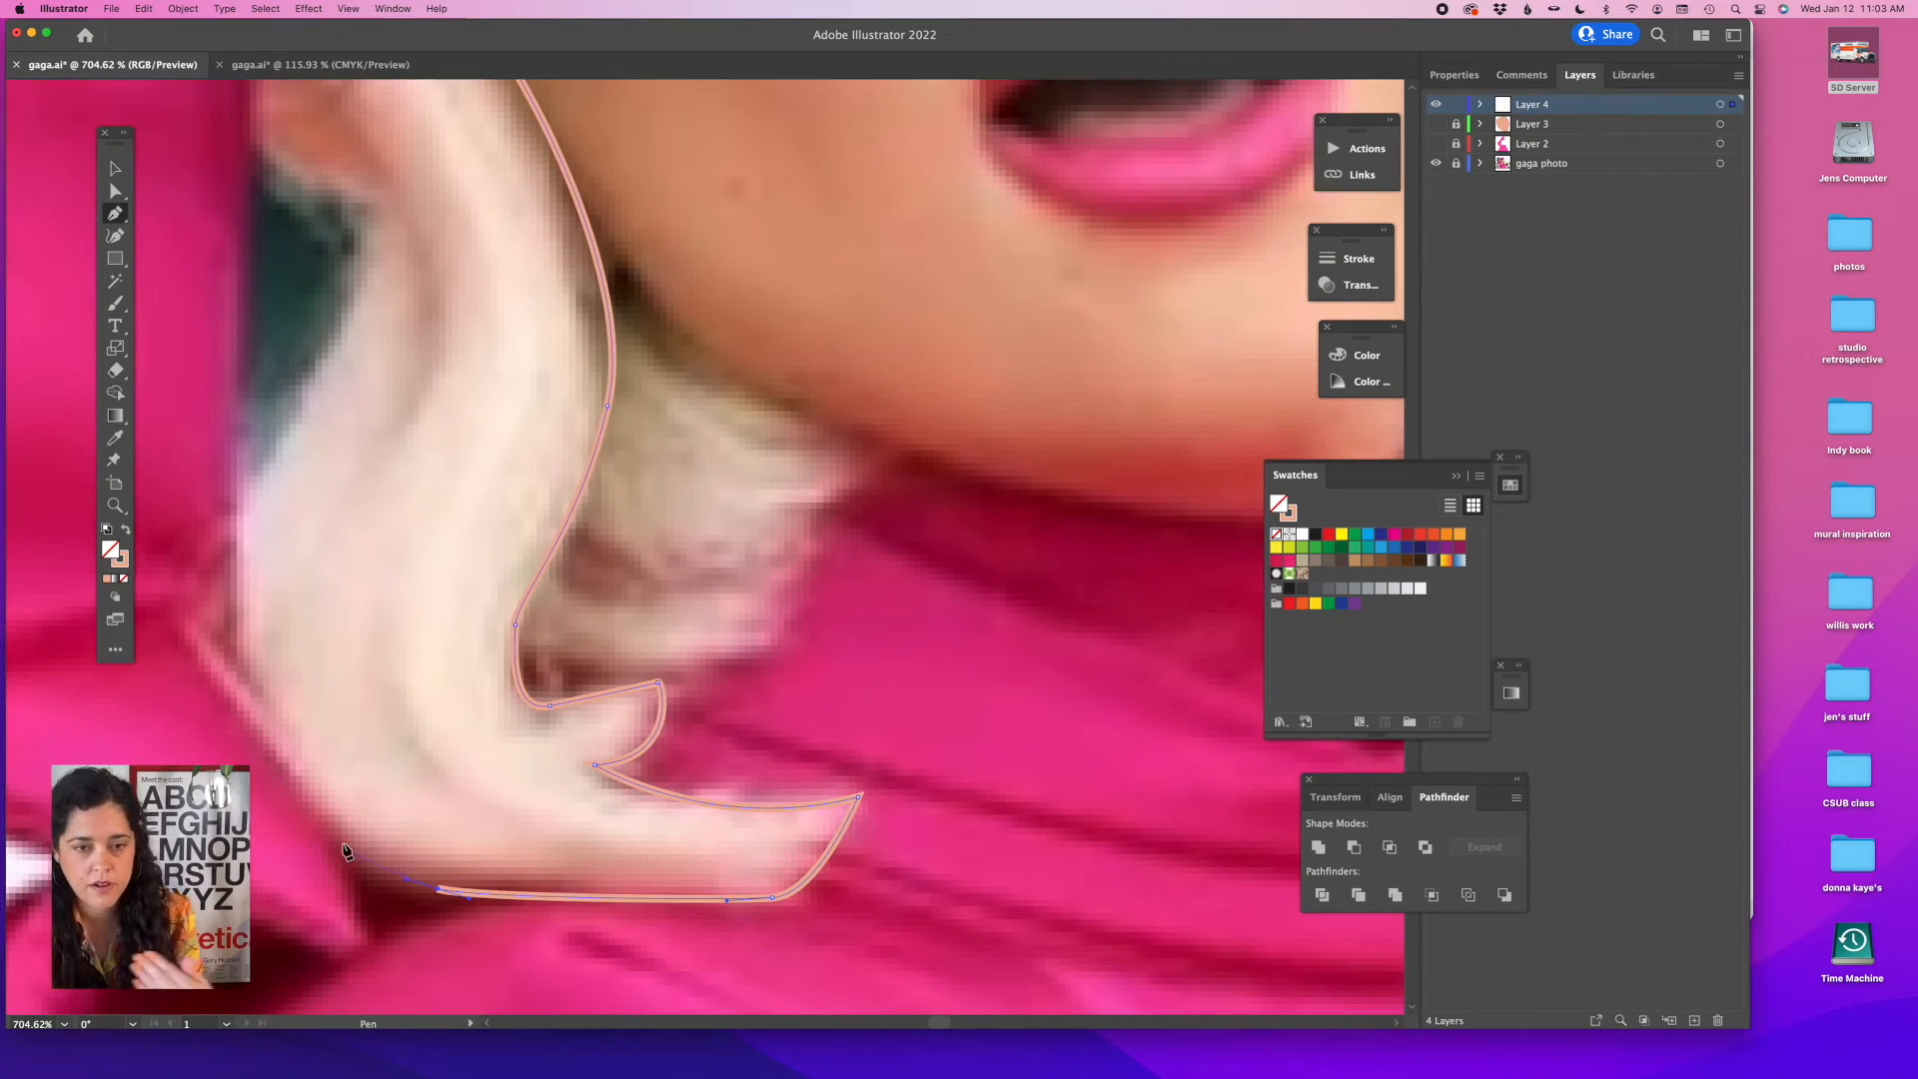
left_click_drag(284, 764, 250, 665)
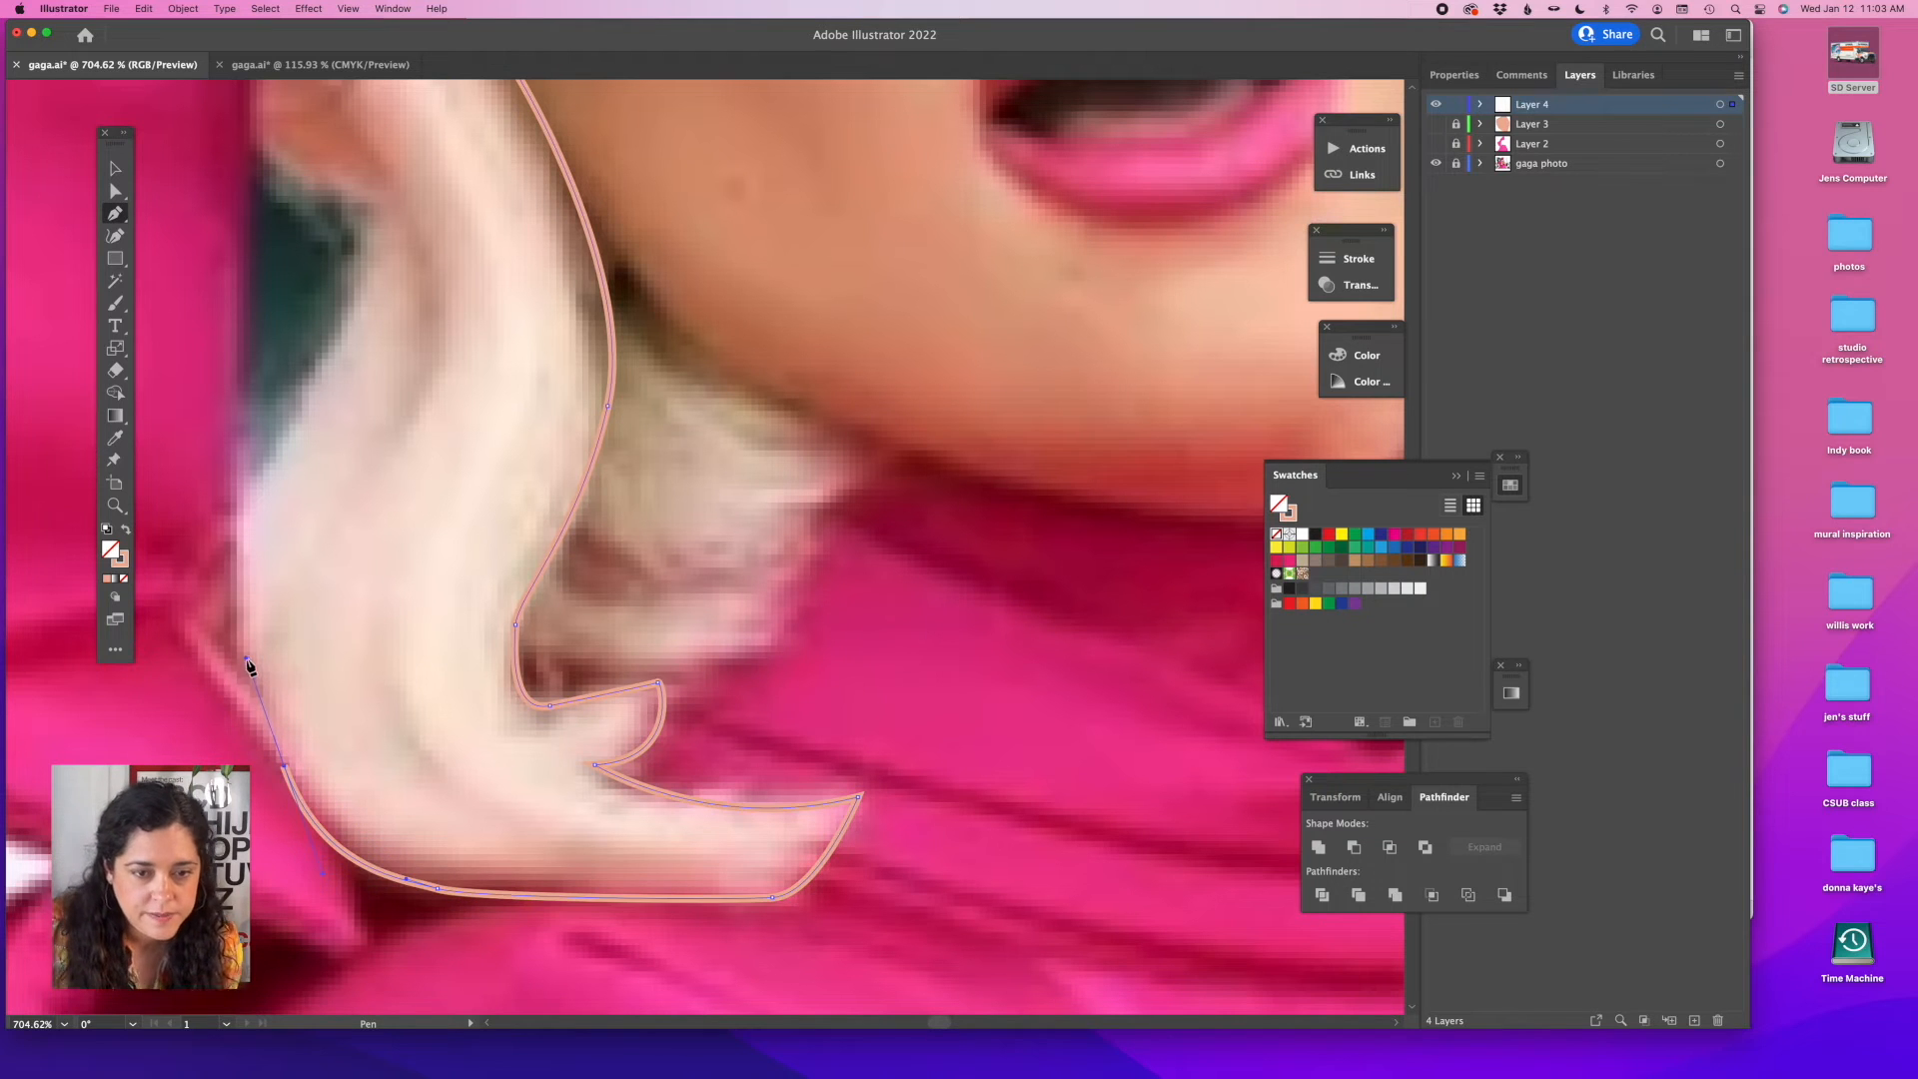
Continue the hair path up the outer left side, past the notch below the ear and along the ear's edge.
left_click_drag(243, 505, 248, 422)
scroll(344, 437, "up", 5)
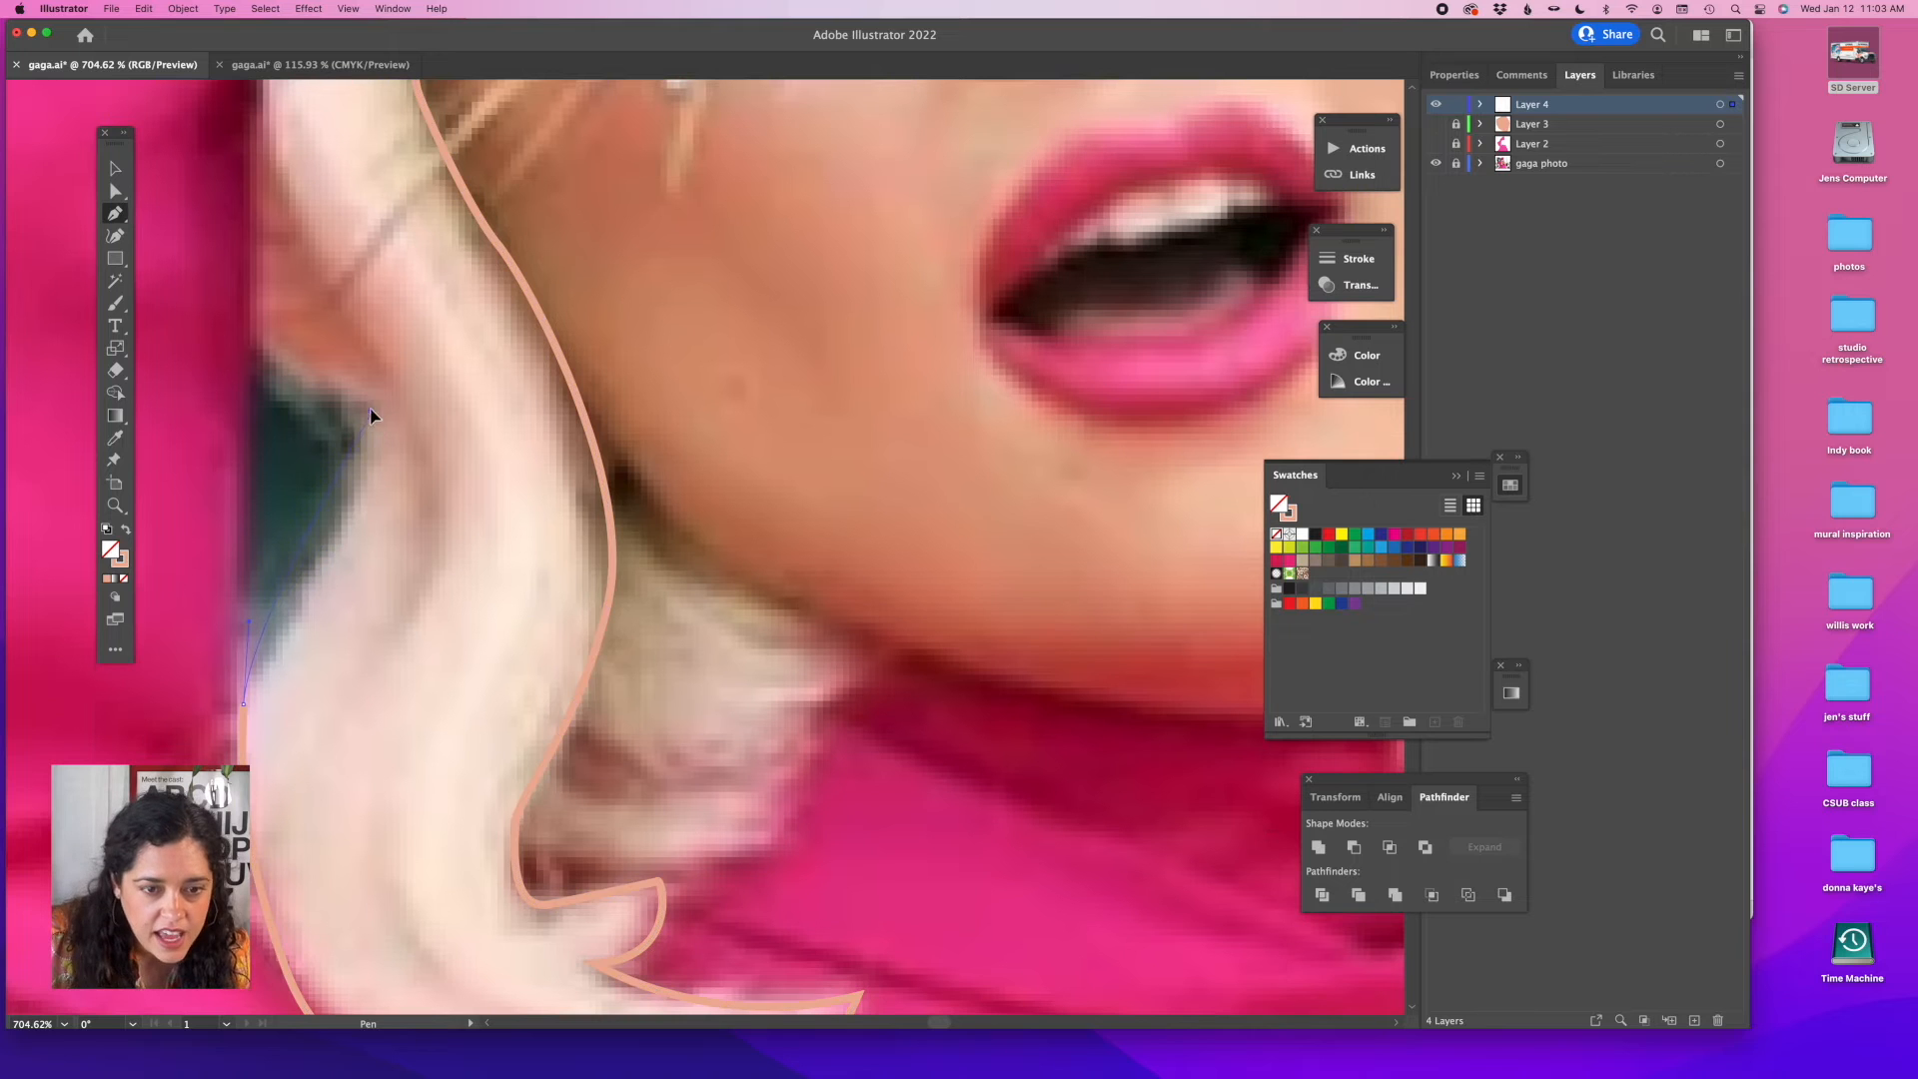
left_click_drag(370, 416, 370, 394)
scroll(372, 398, "up", 5)
scroll(372, 397, "left", 2)
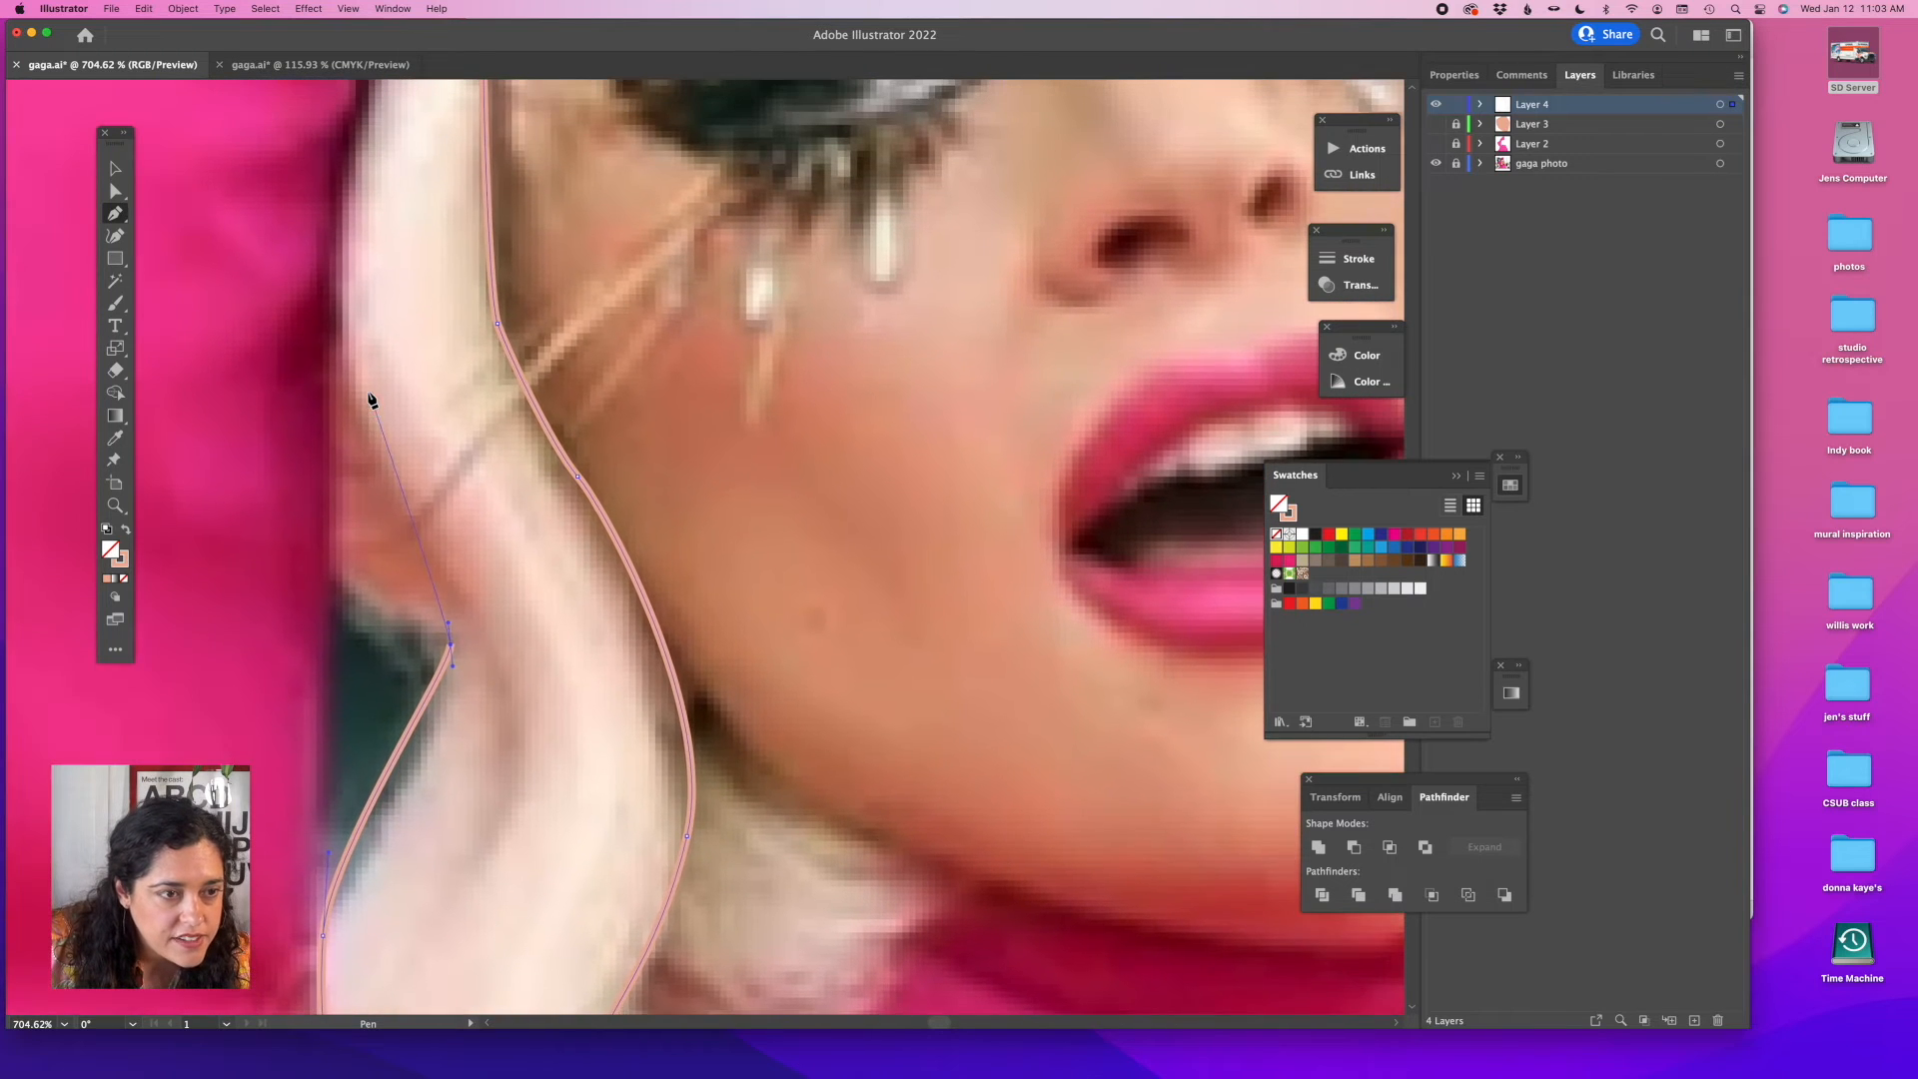
scroll(385, 428, "up", 1)
left_click_drag(342, 371, 397, 435)
scroll(420, 386, "up", 5)
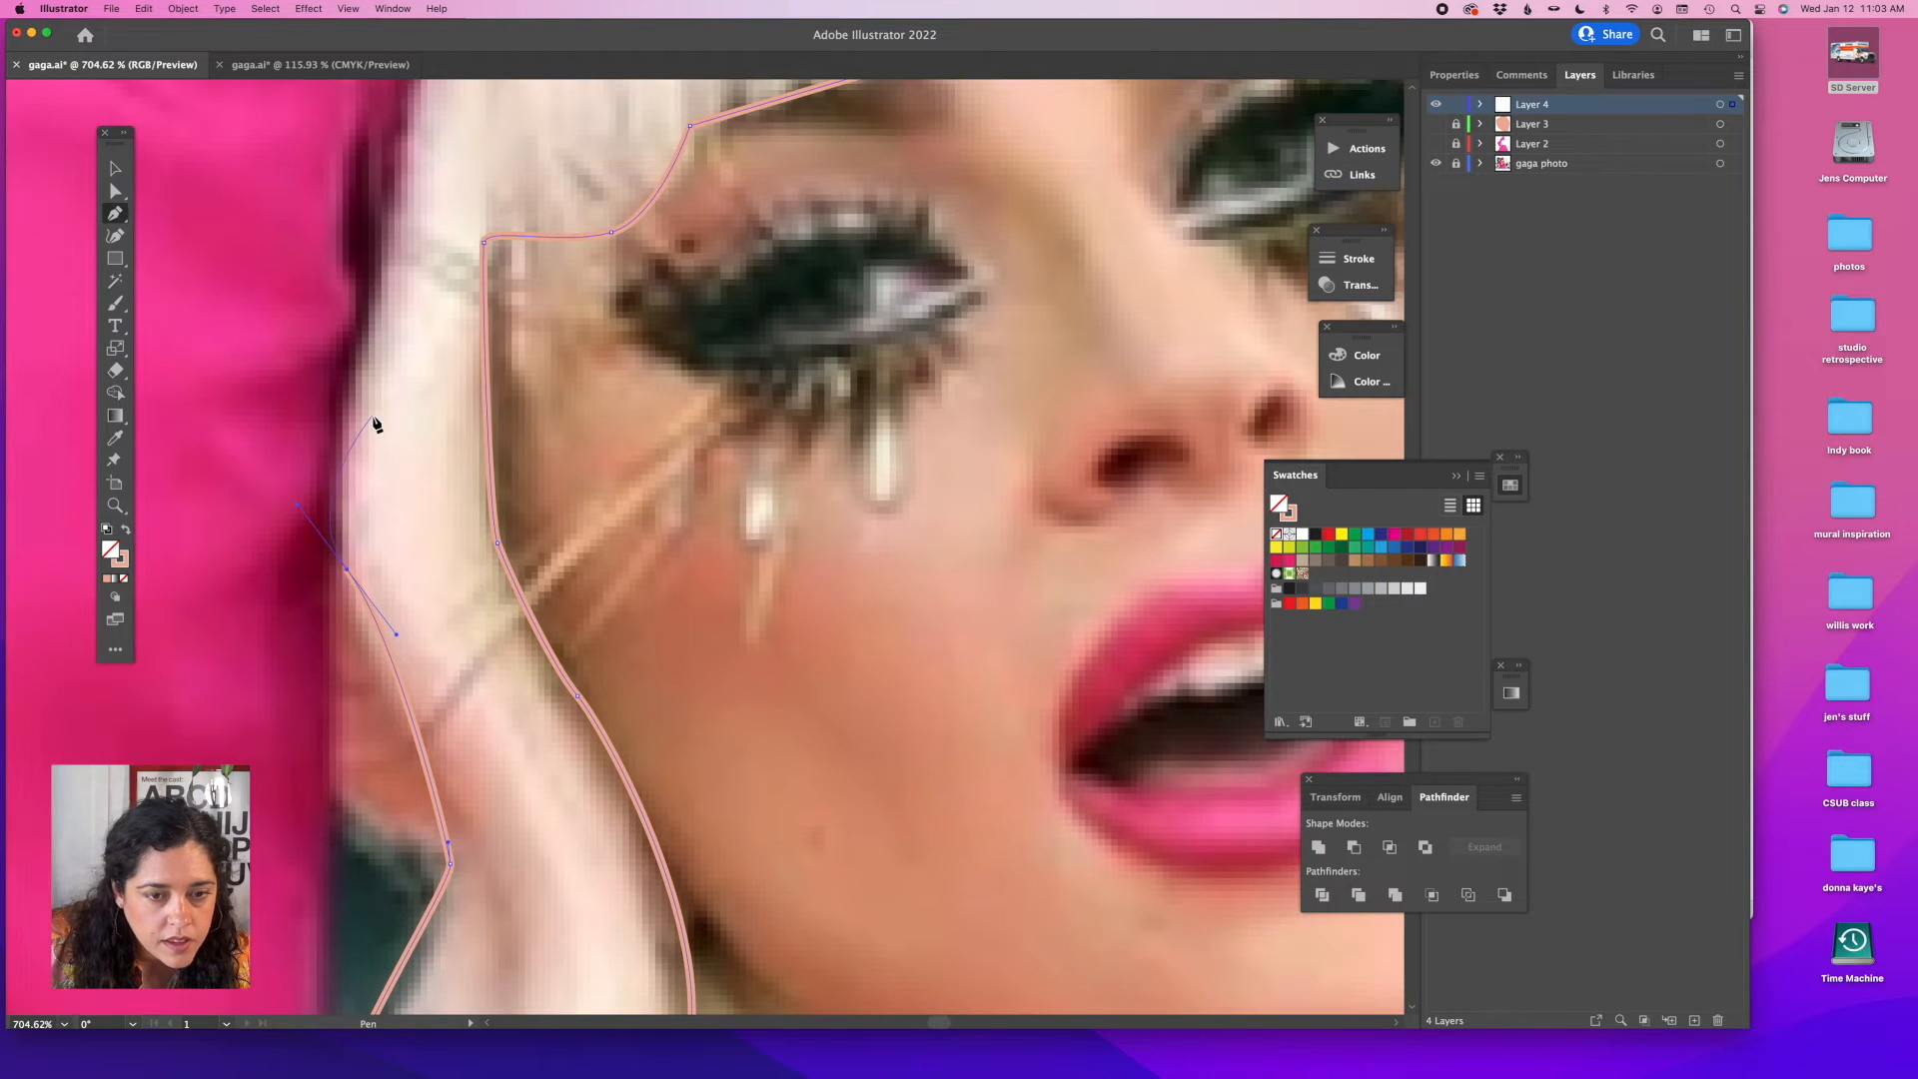
Trace the hair's left outer edge up along the bow, and close the path at its starting point beneath the bow.
left_click(363, 313)
scroll(374, 315, "up", 8)
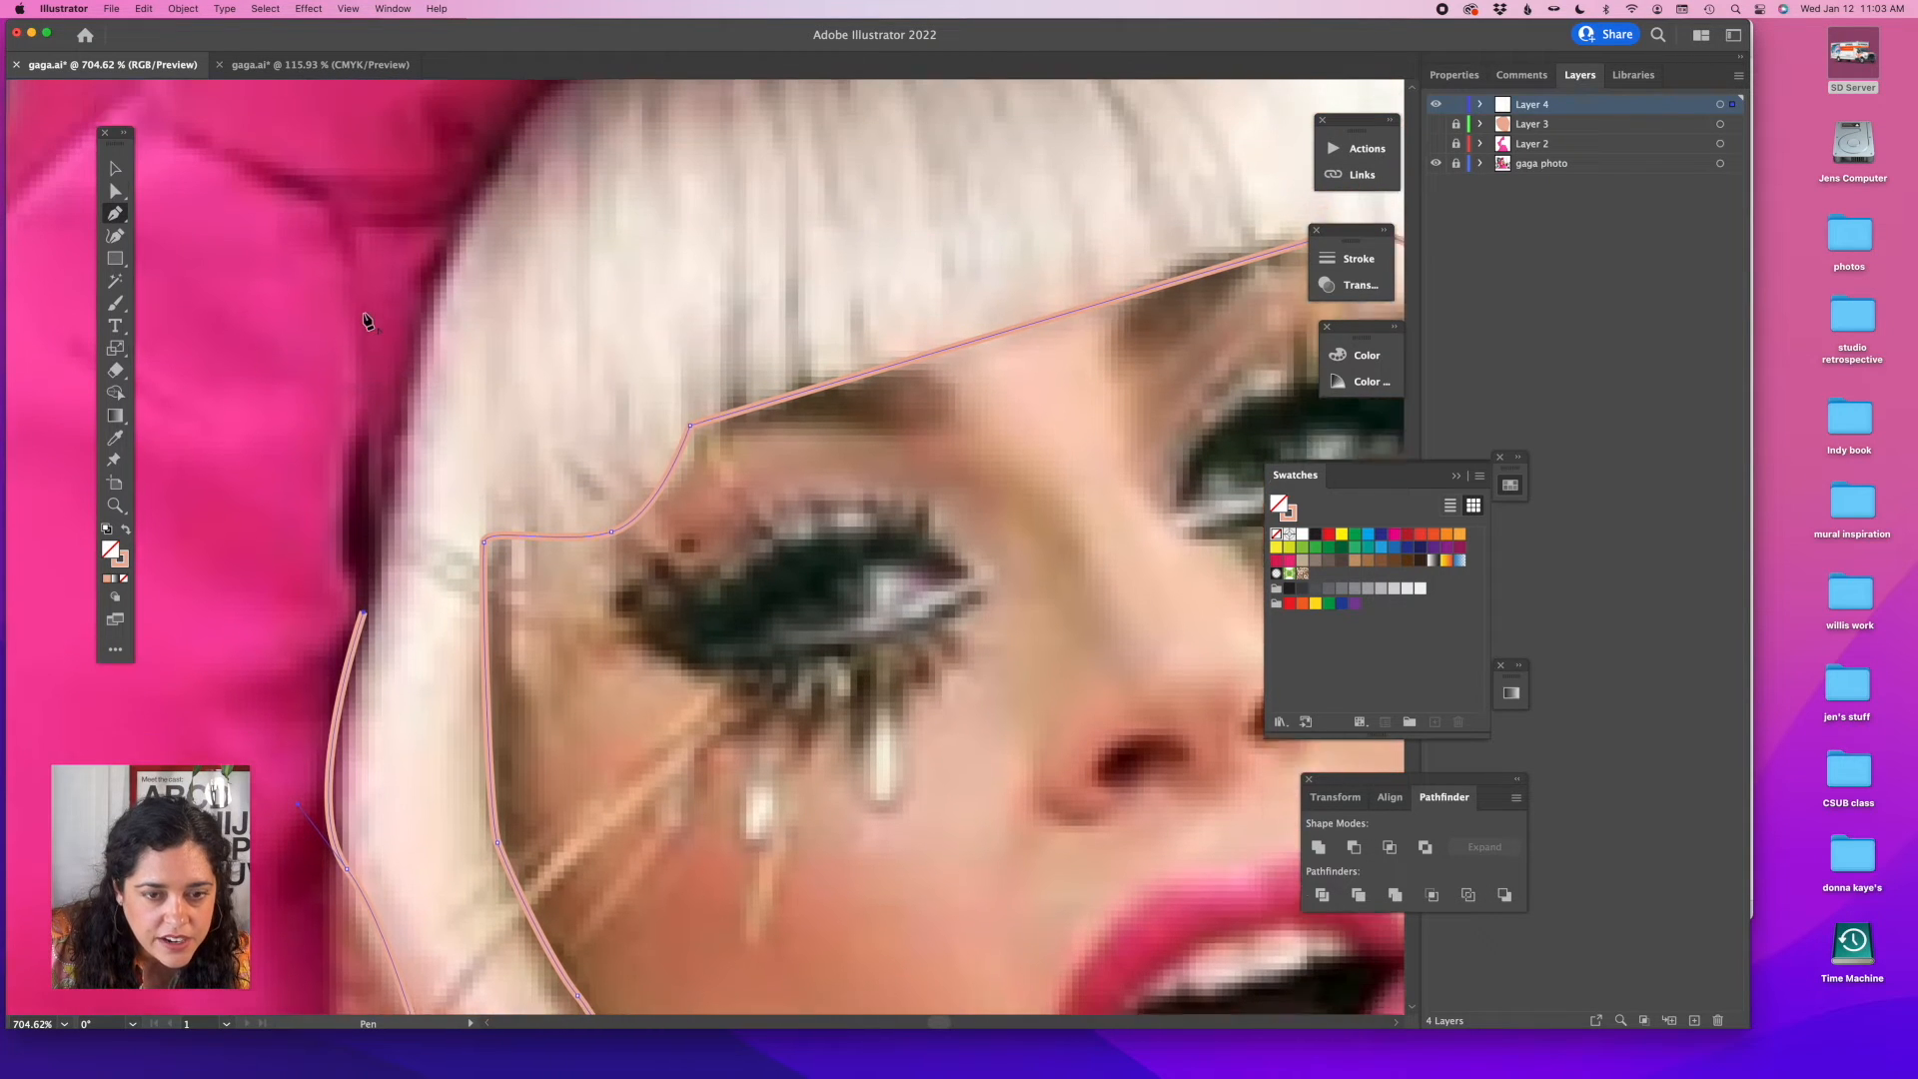
left_click_drag(477, 227, 640, 170)
scroll(494, 311, "up", 4)
left_click_drag(1133, 122, 1265, 138)
Fill the hair shape with a cream tone sampled from the fringe in the photo, and show Layers 3 and 2.
left_click(115, 436)
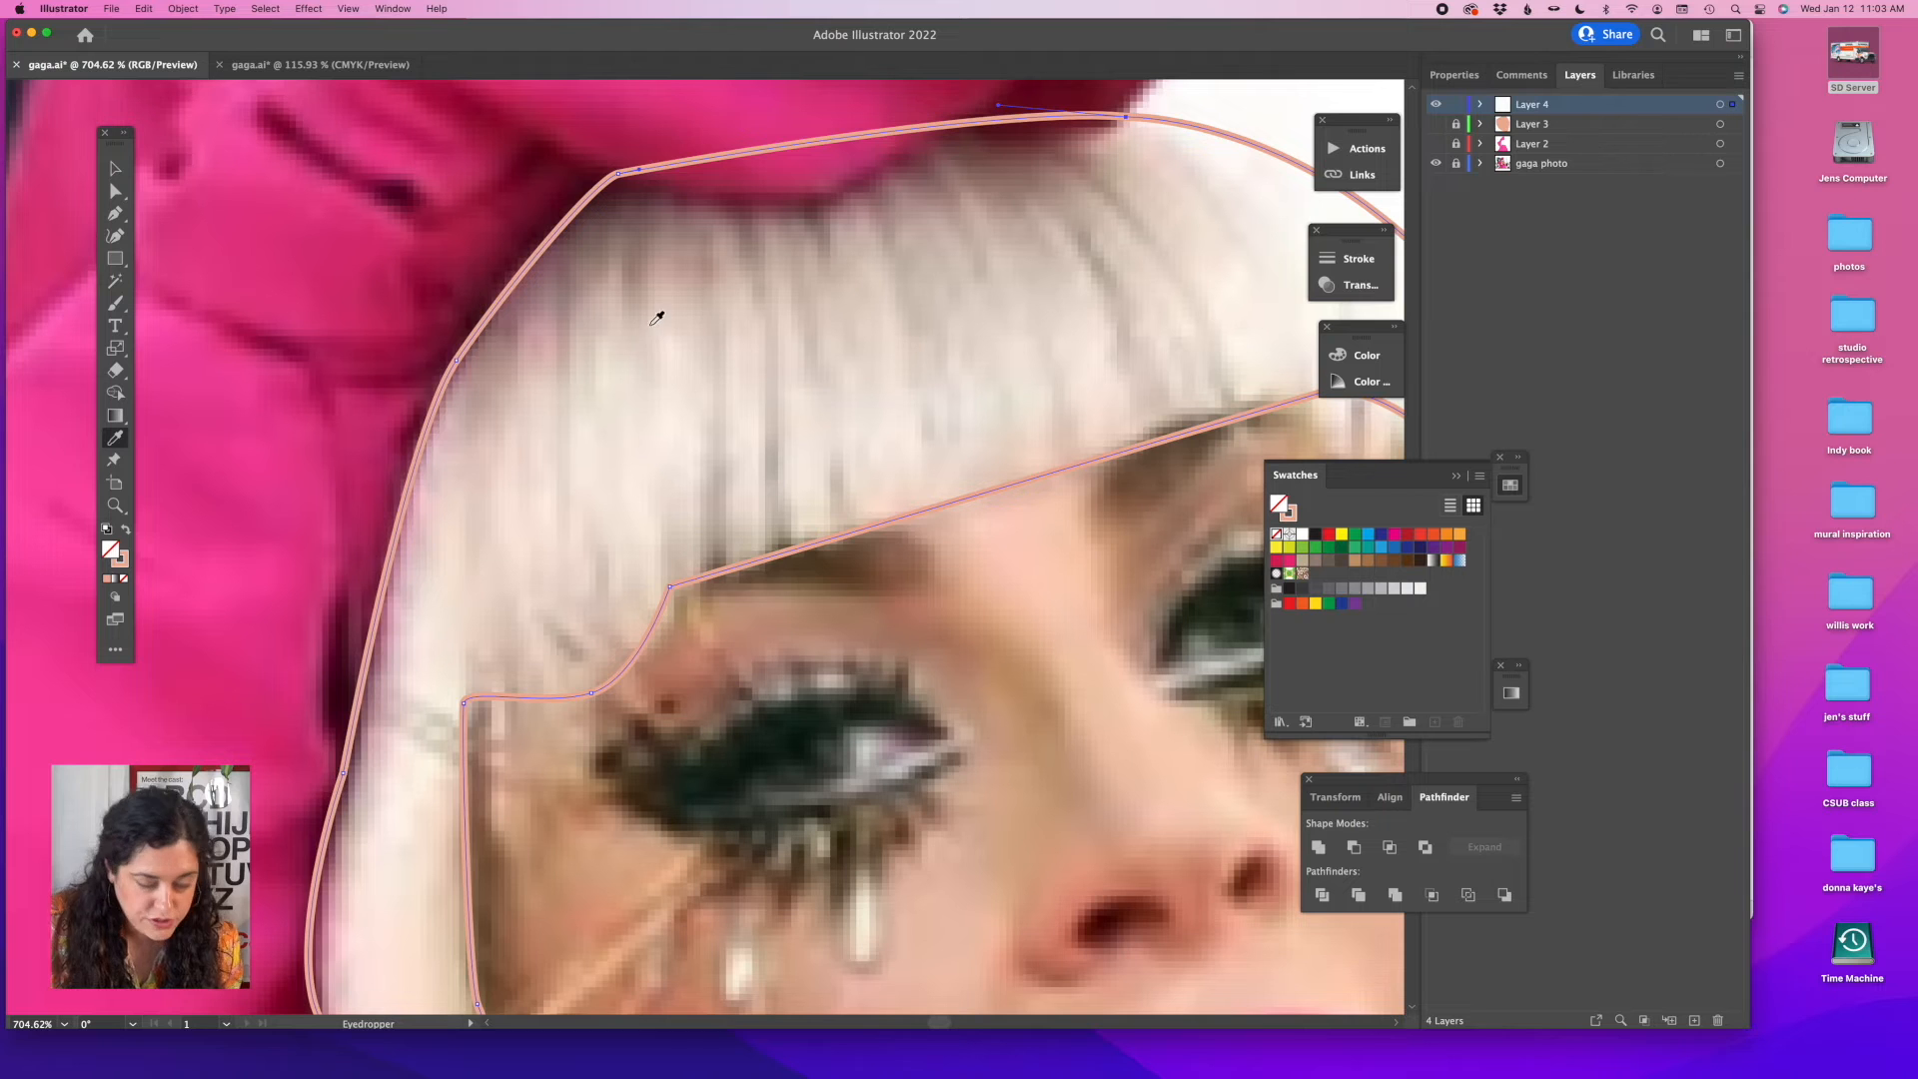
left_click(627, 397)
double_click(115, 505)
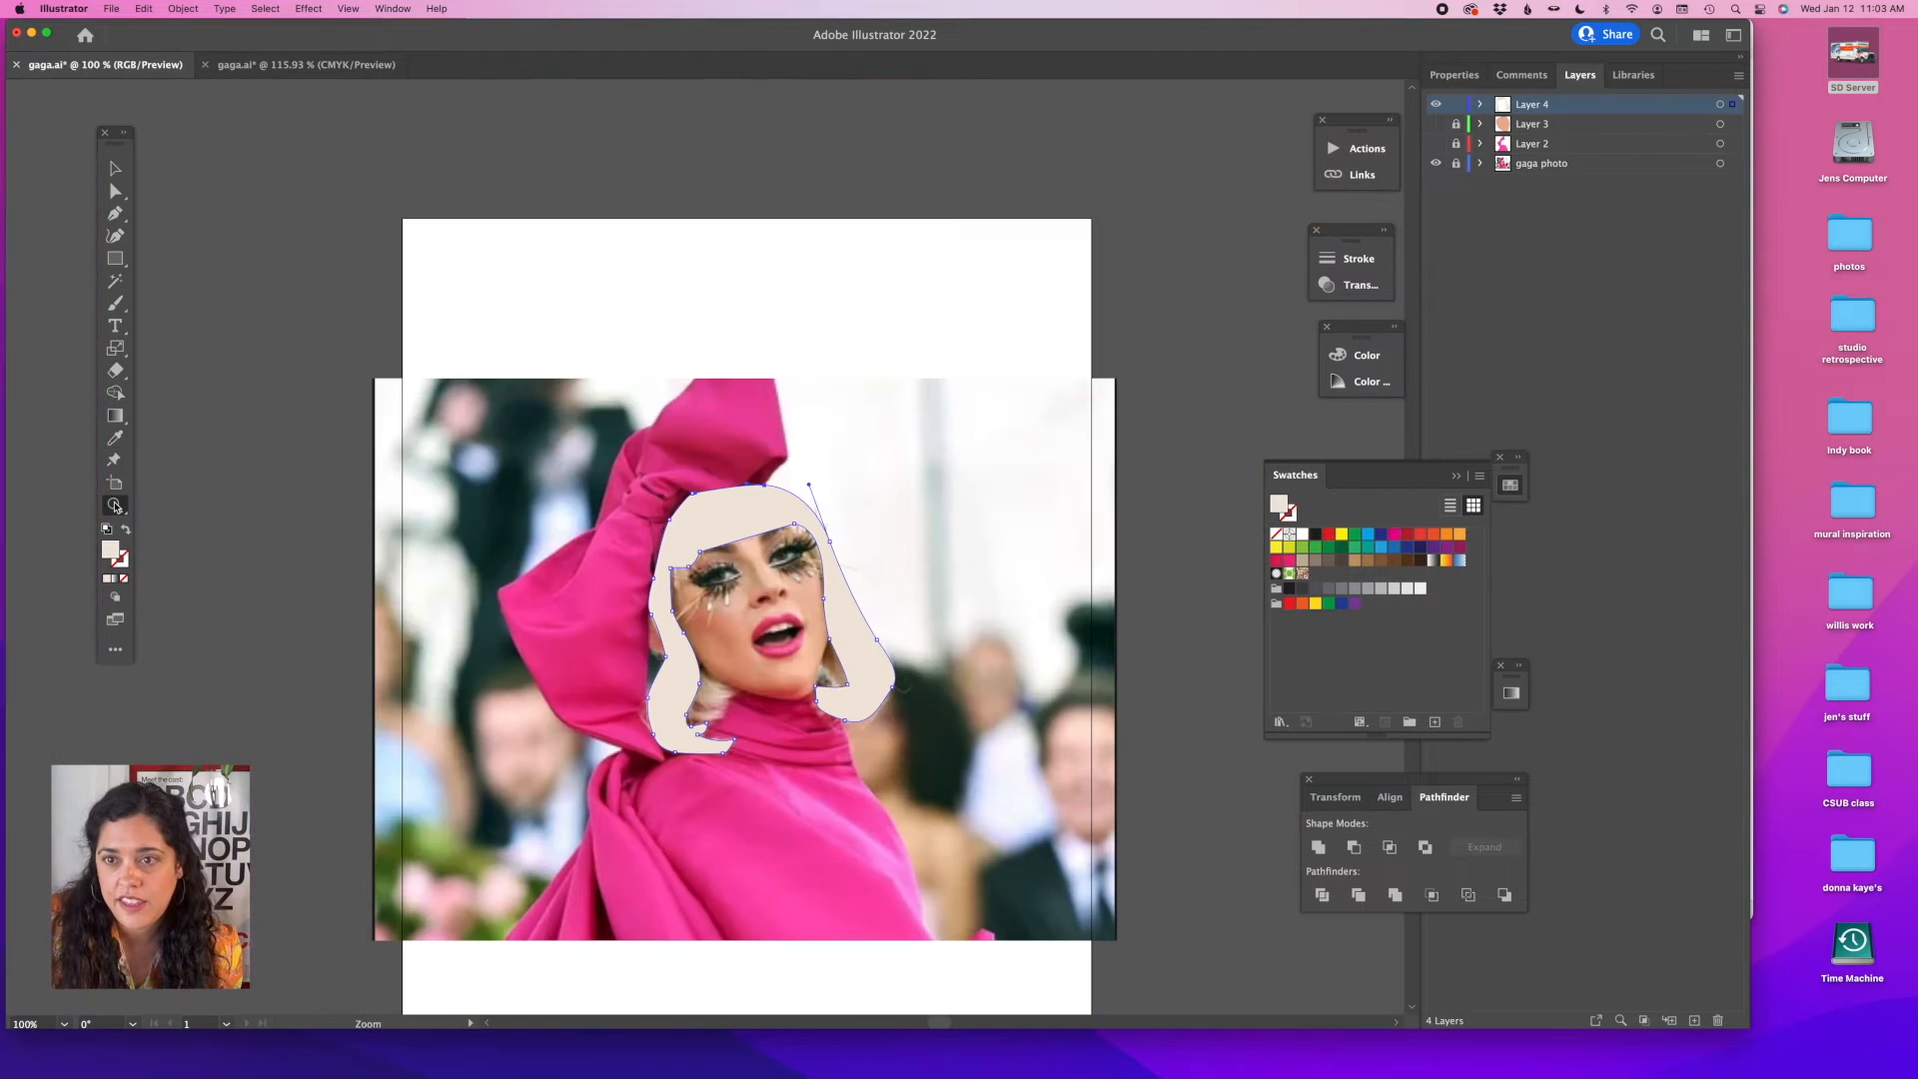
left_click(1435, 124)
left_click(1435, 144)
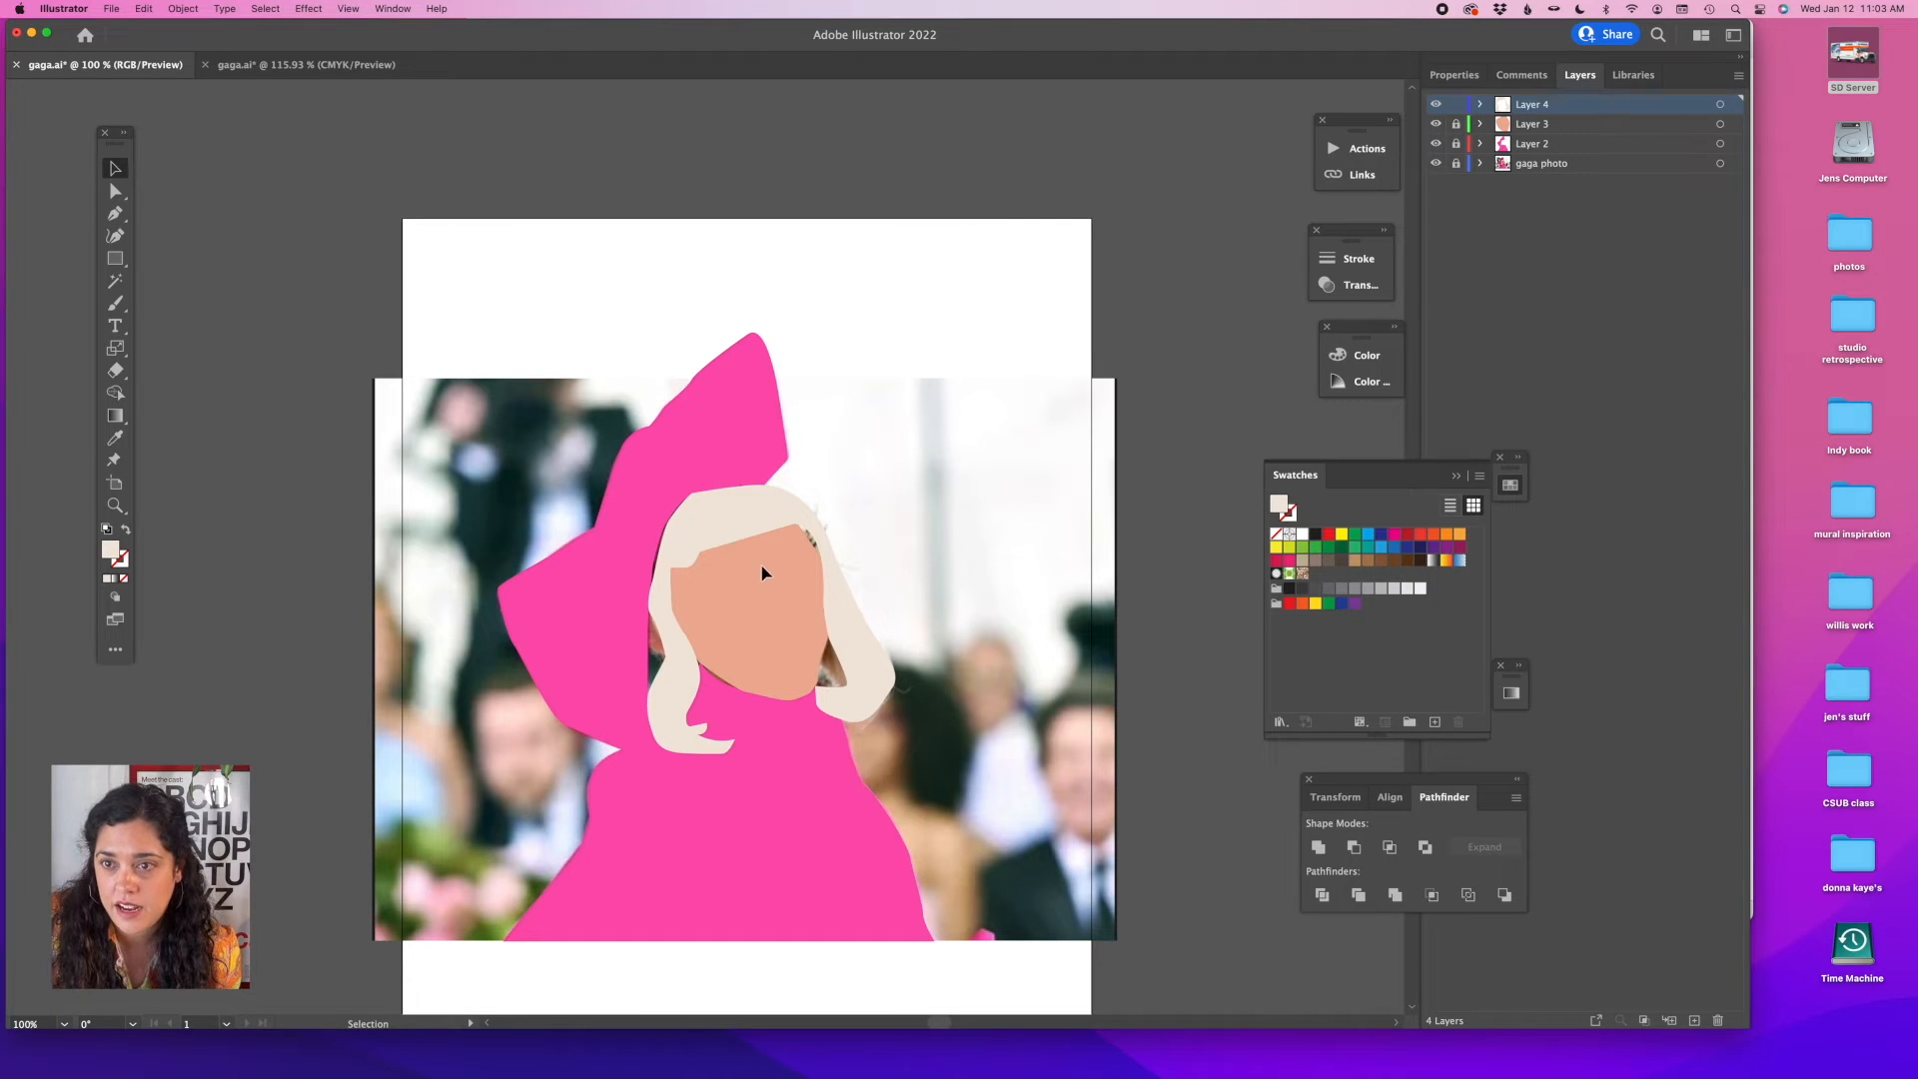
Unlock Layers 3 and 2, enlarge the face shape slightly to fill the gap under the hair, and deselect it.
left_click(1455, 123)
left_click(1455, 144)
left_click(792, 600)
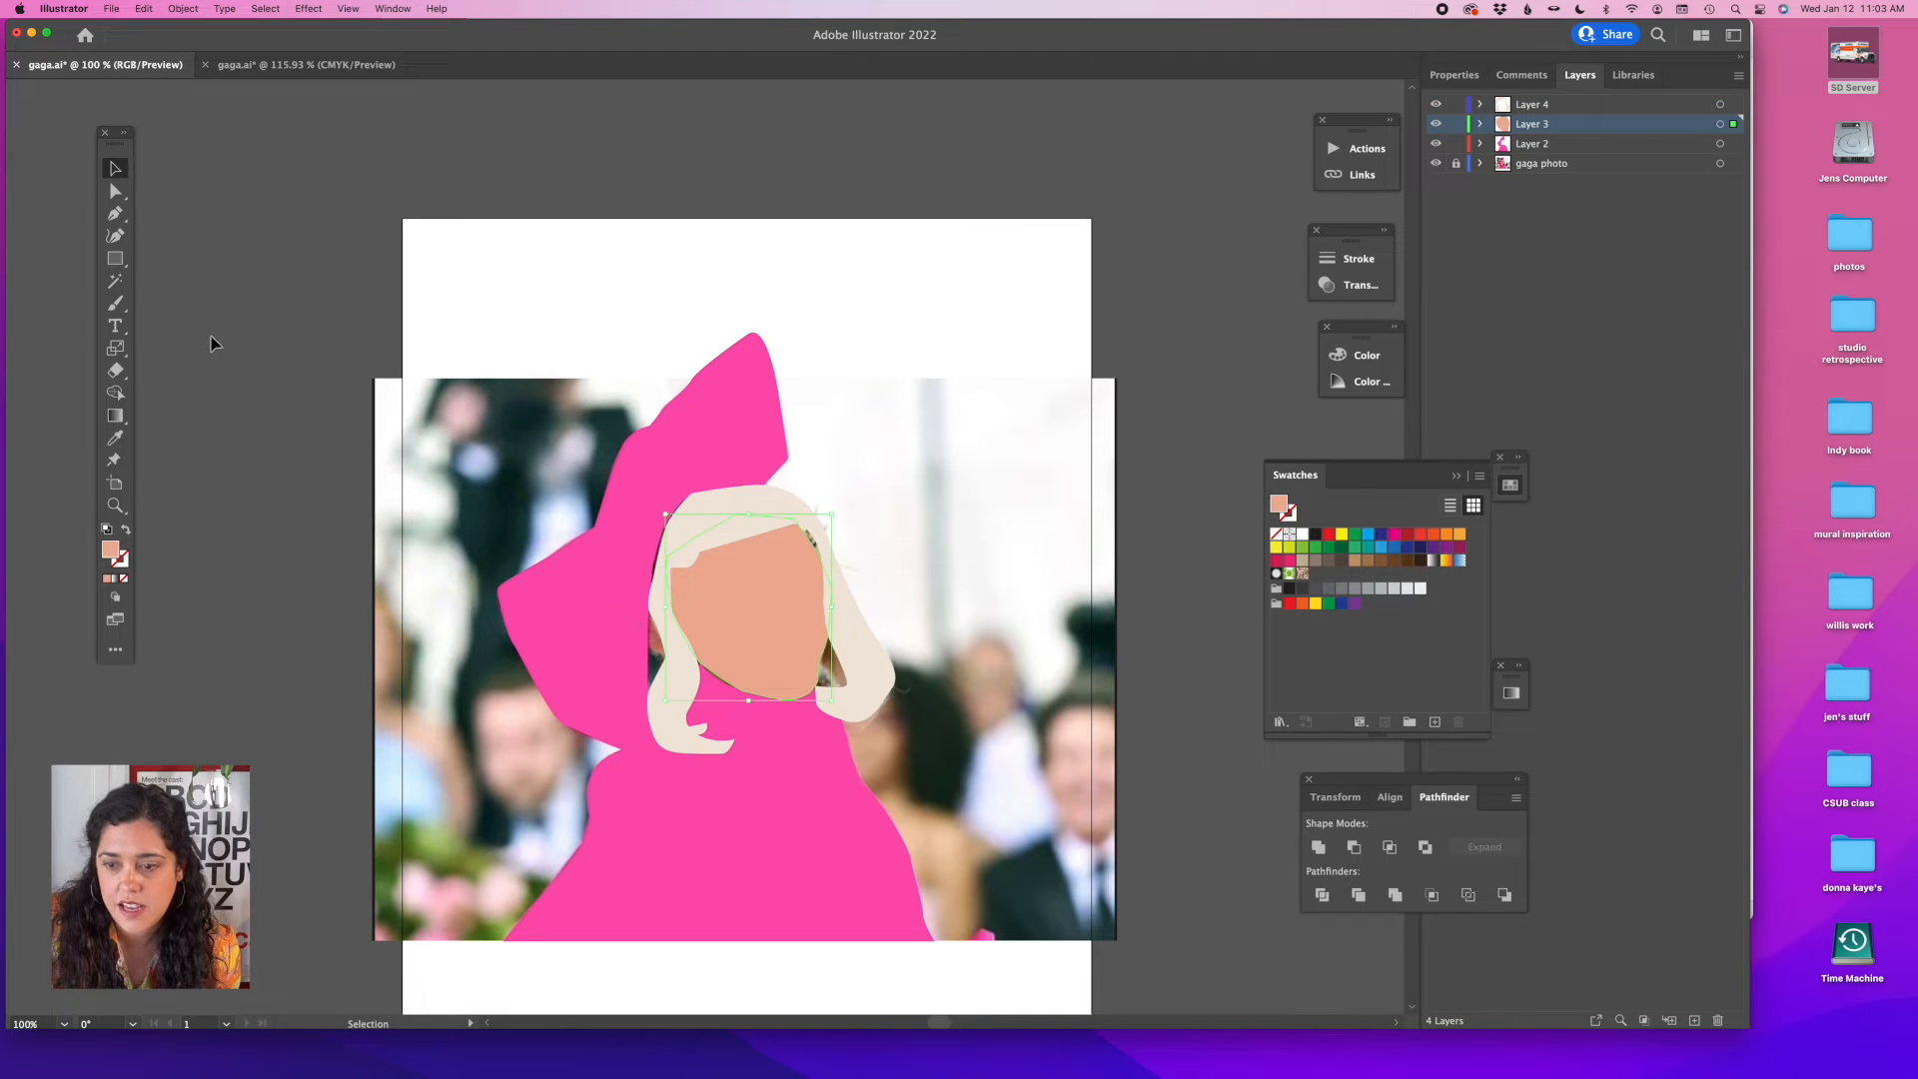
left_click(115, 348)
left_click_drag(115, 348, 179, 344)
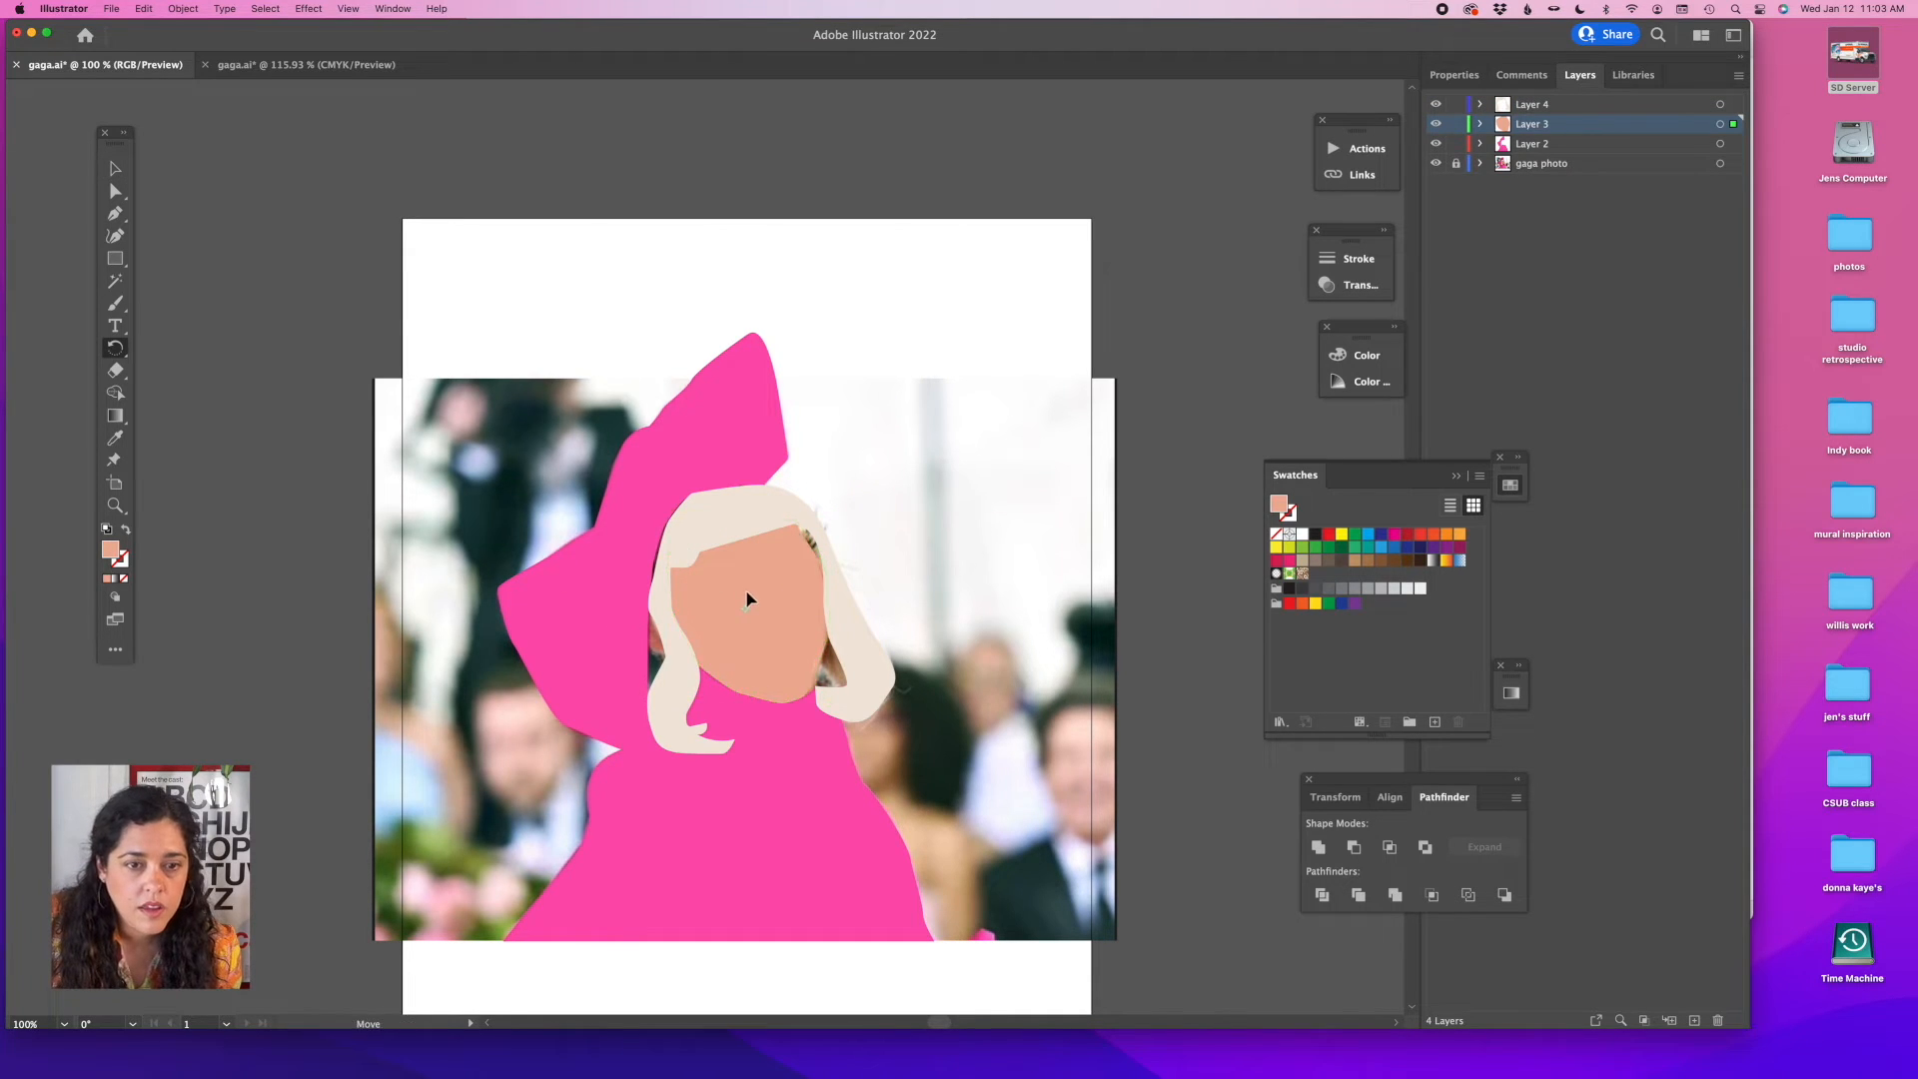
key("super")
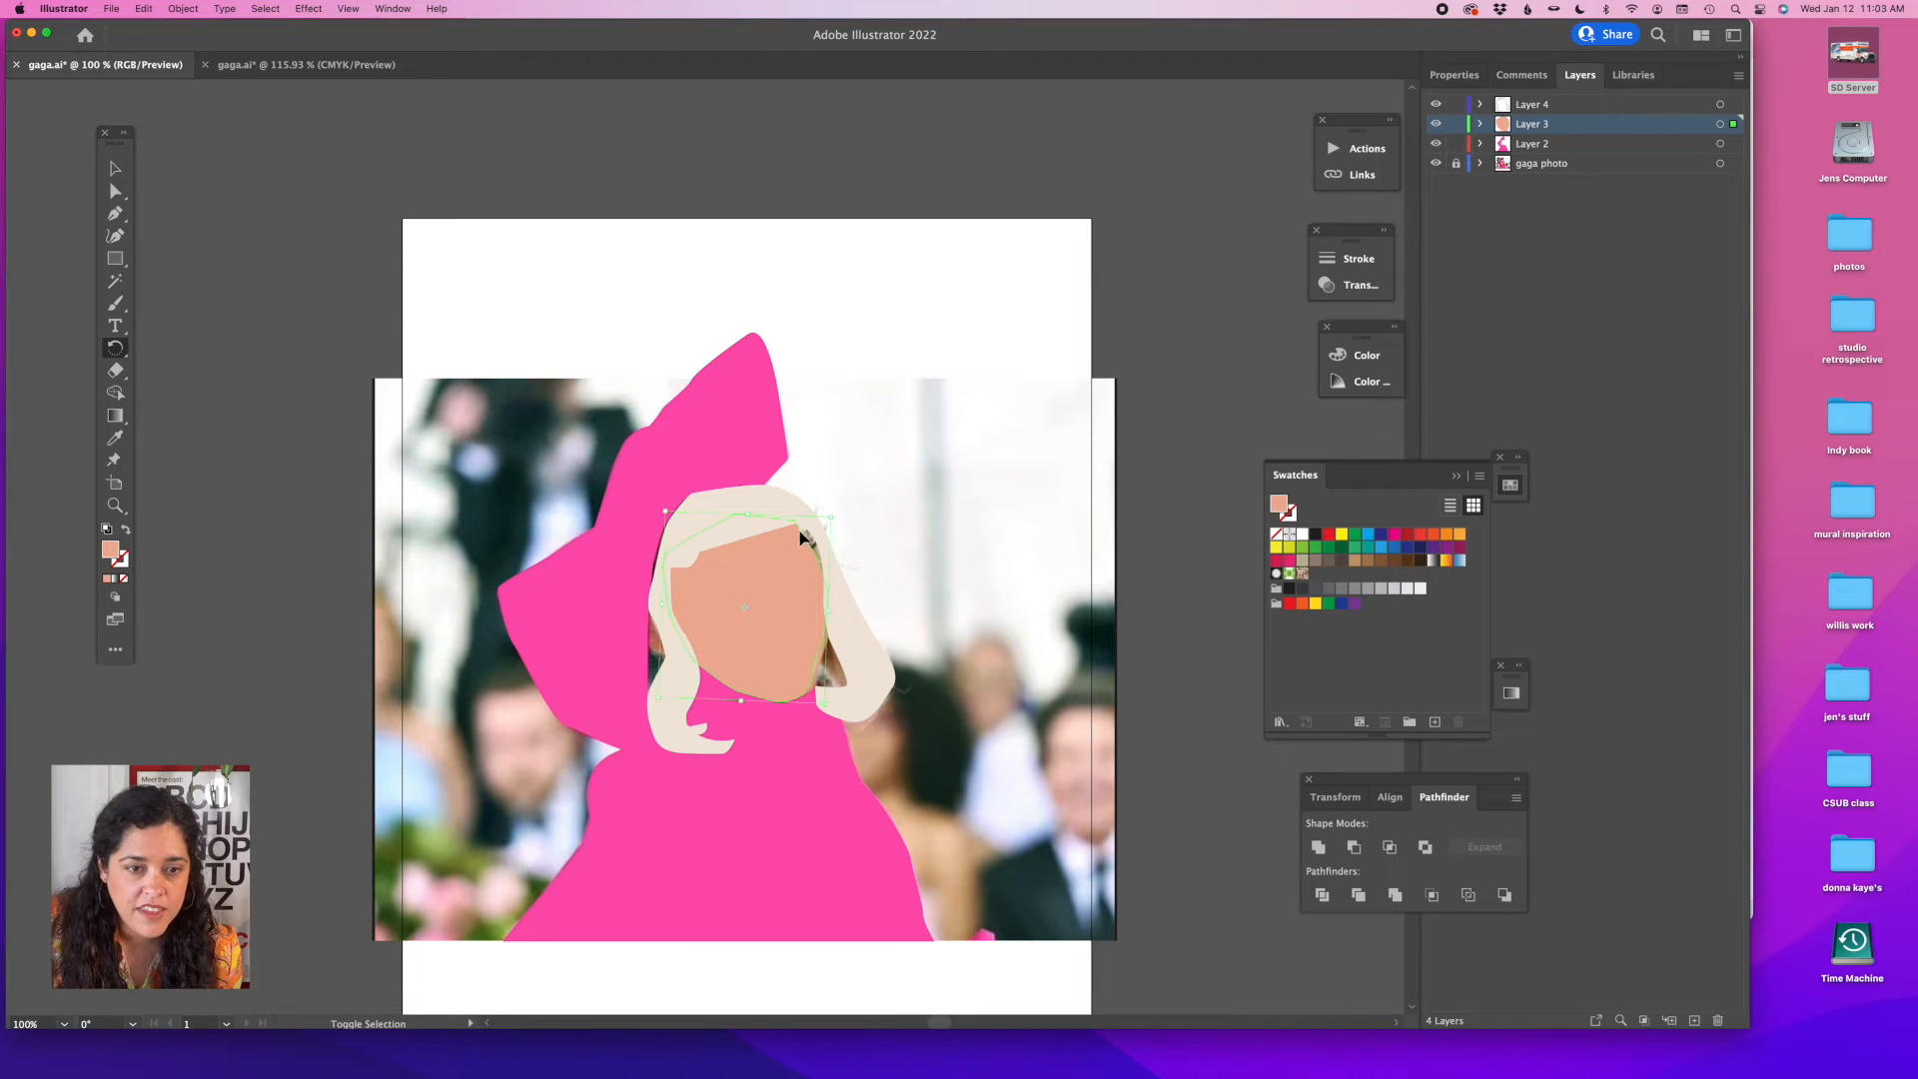
left_click_drag(836, 519, 841, 513)
left_click_drag(658, 699, 655, 701)
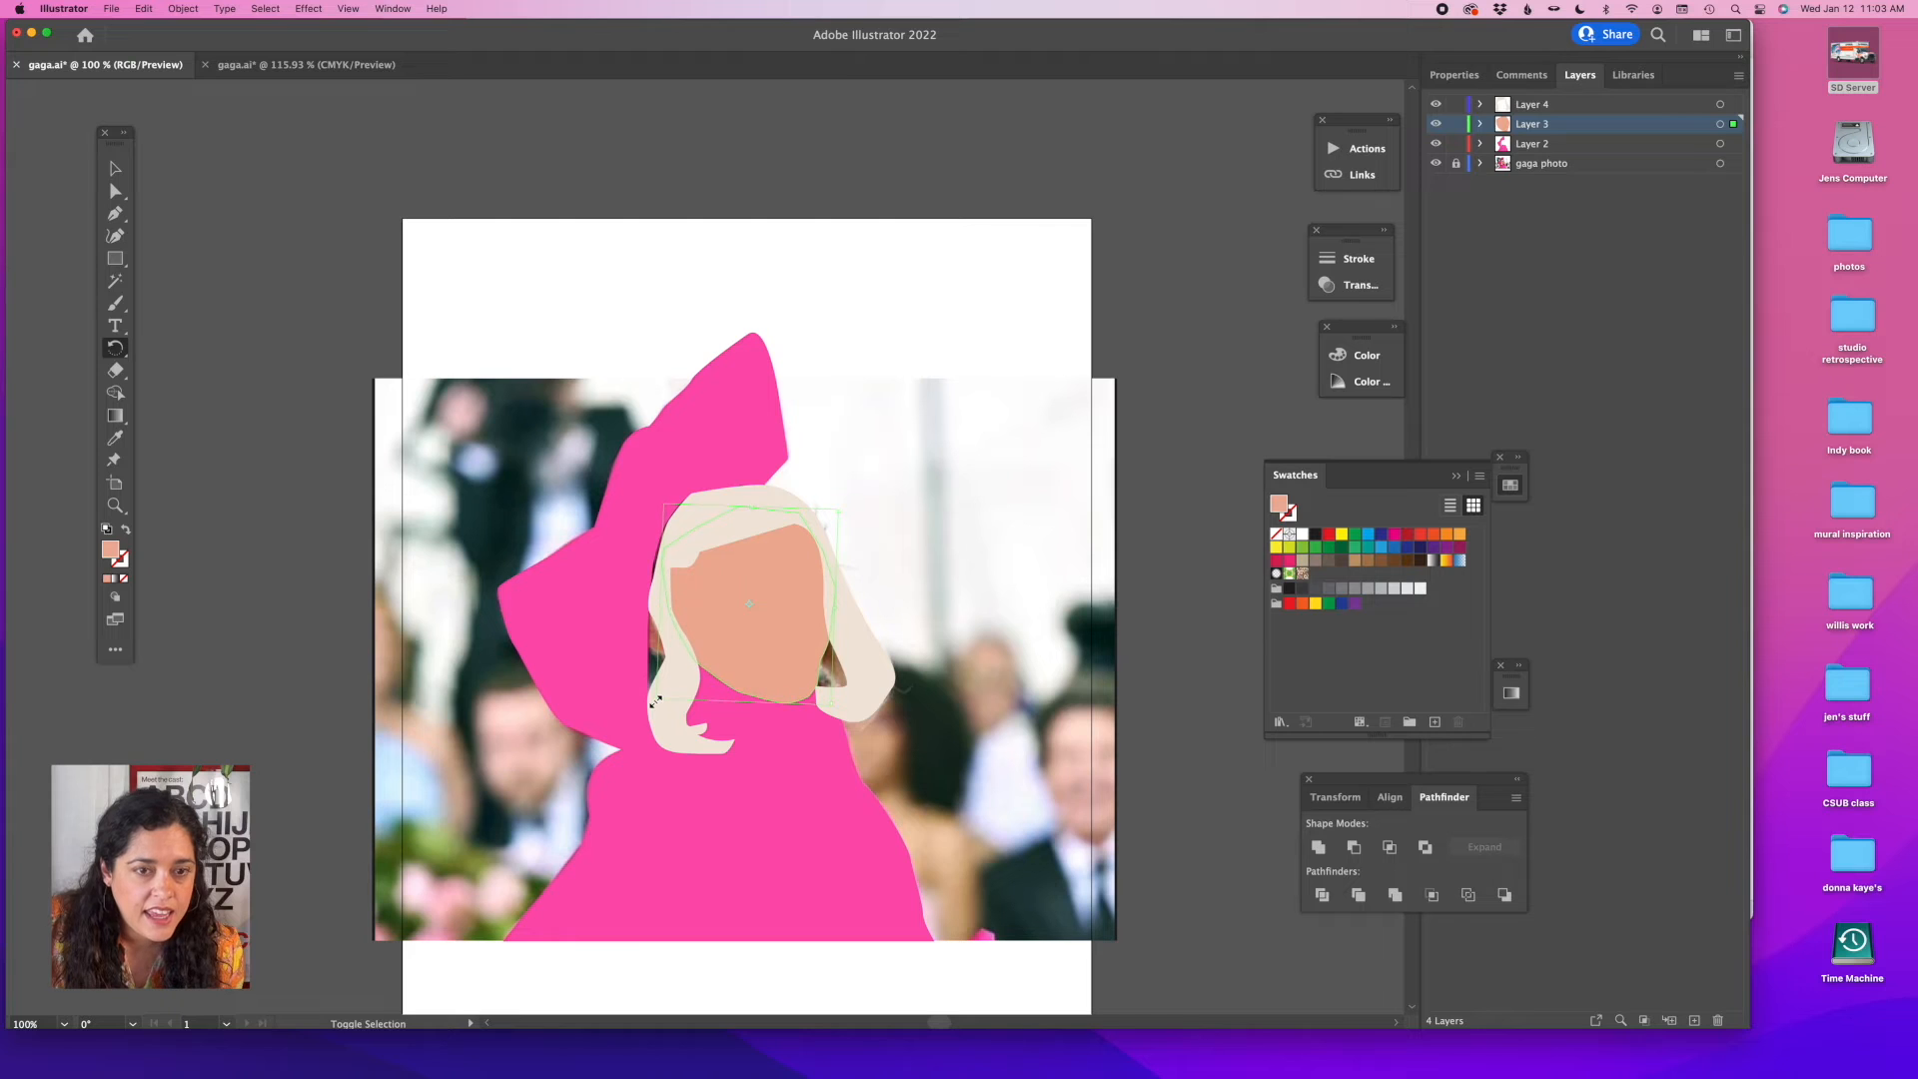
left_click(912, 368, "super")
Move the bow shape from Layer 2 to Layer 4 so it sits above the hair, and widen the application window.
left_click(723, 425, "super")
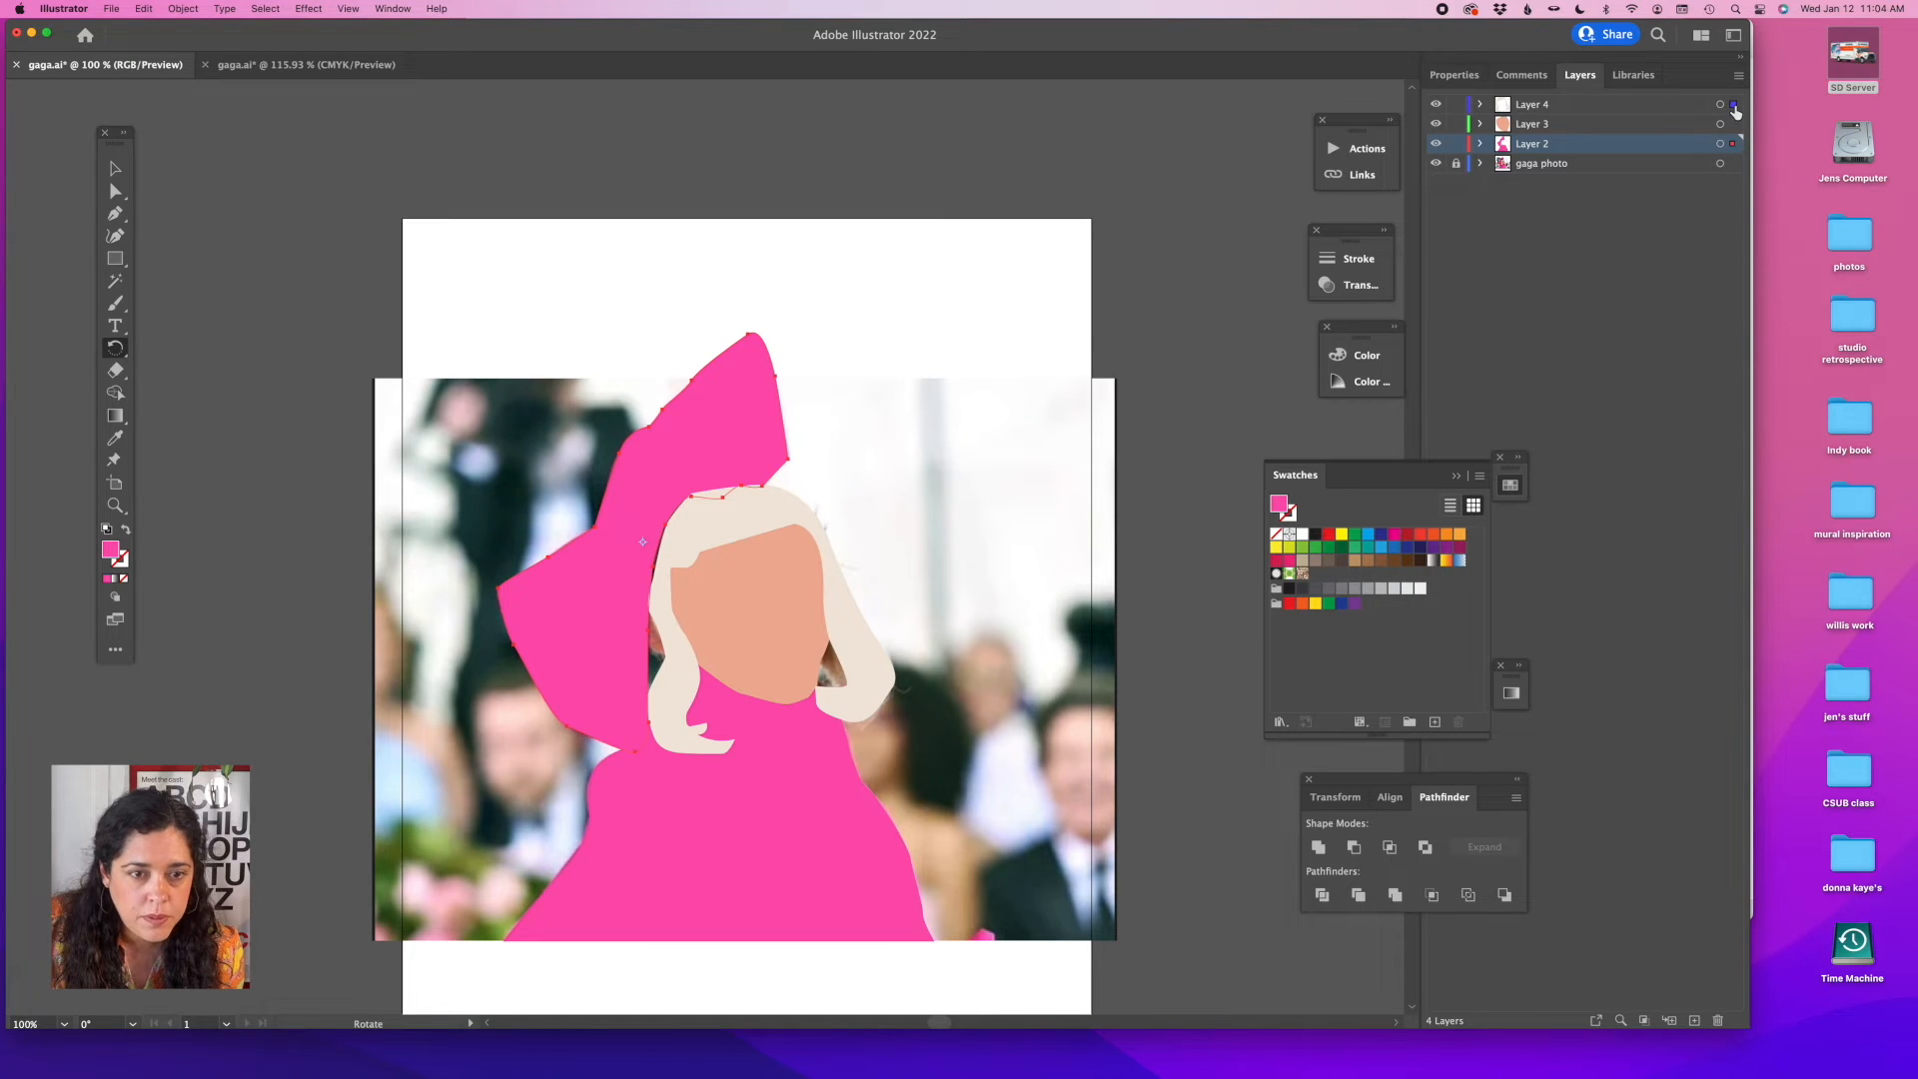
left_click_drag(1735, 110, 1735, 110)
key("super+z")
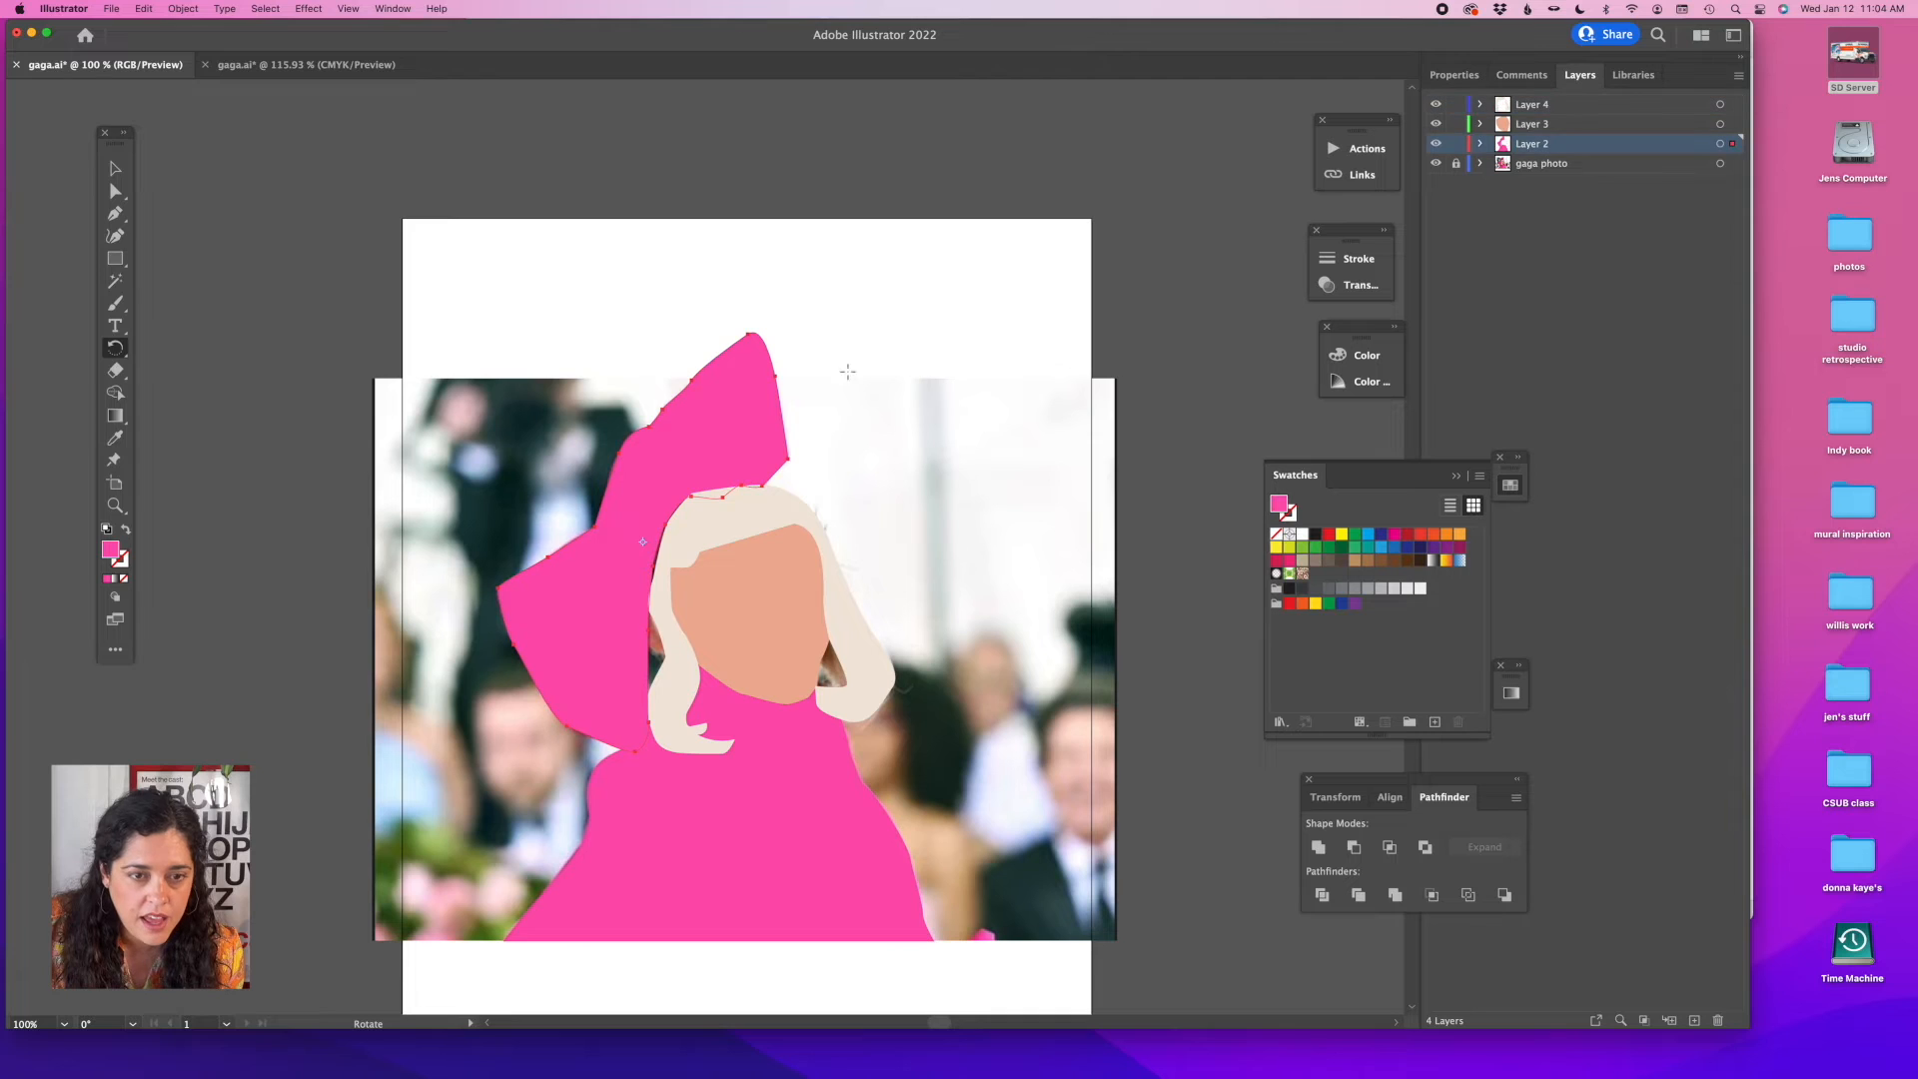
left_click(115, 168)
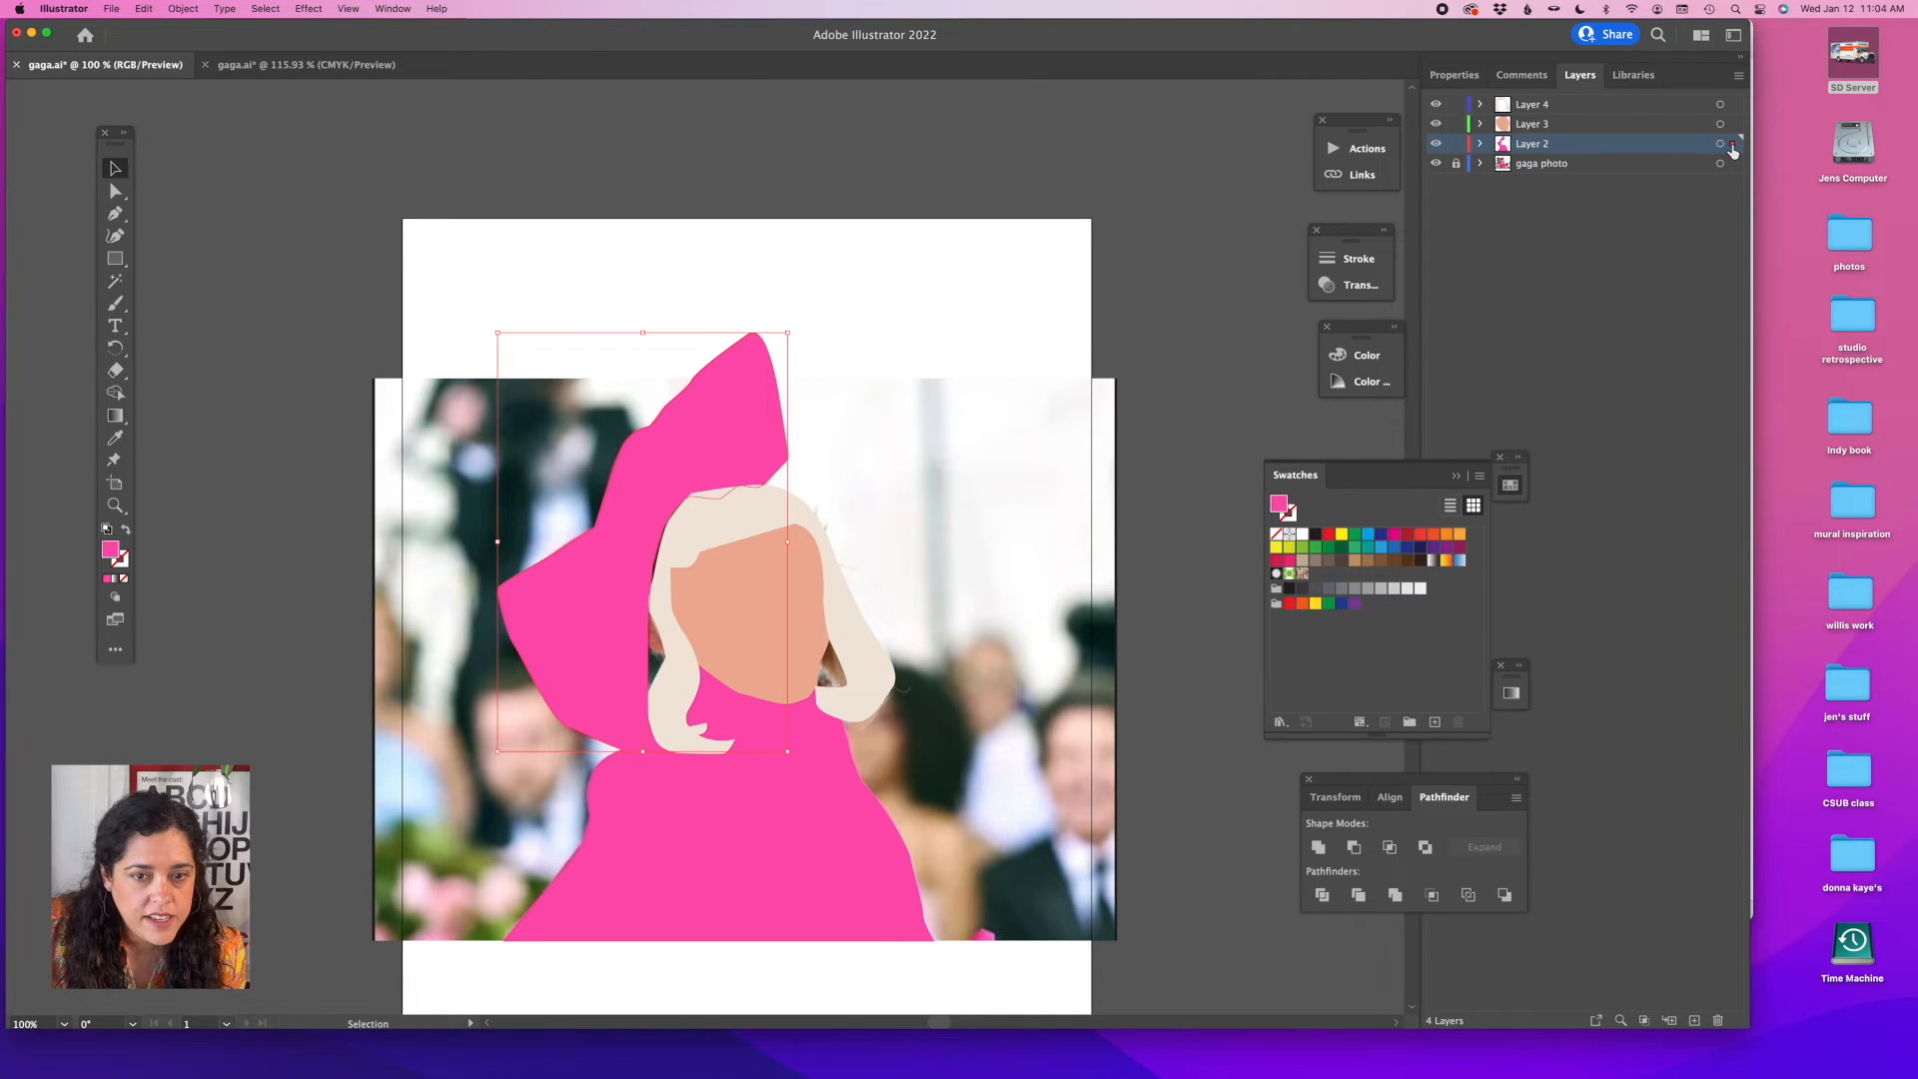
left_click_drag(1732, 150, 1733, 113)
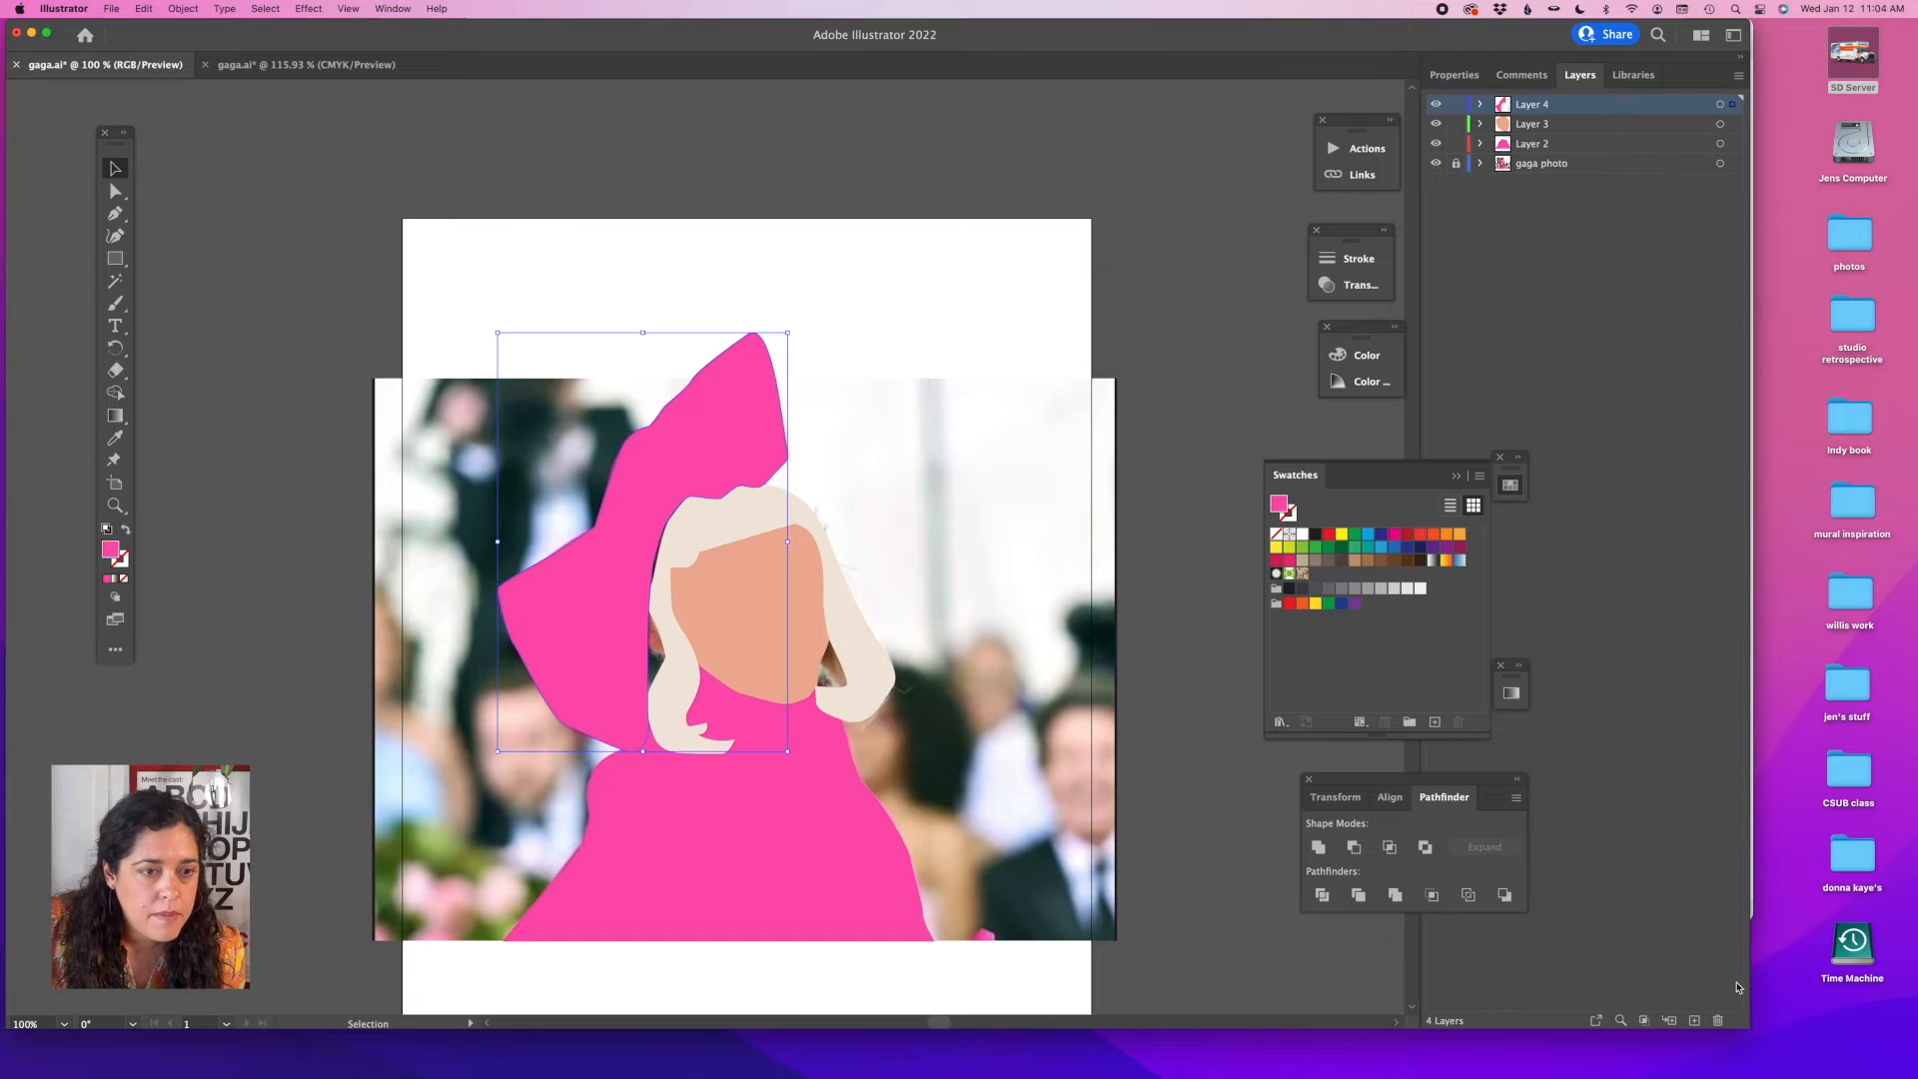
left_click_drag(1878, 1035, 1904, 1037)
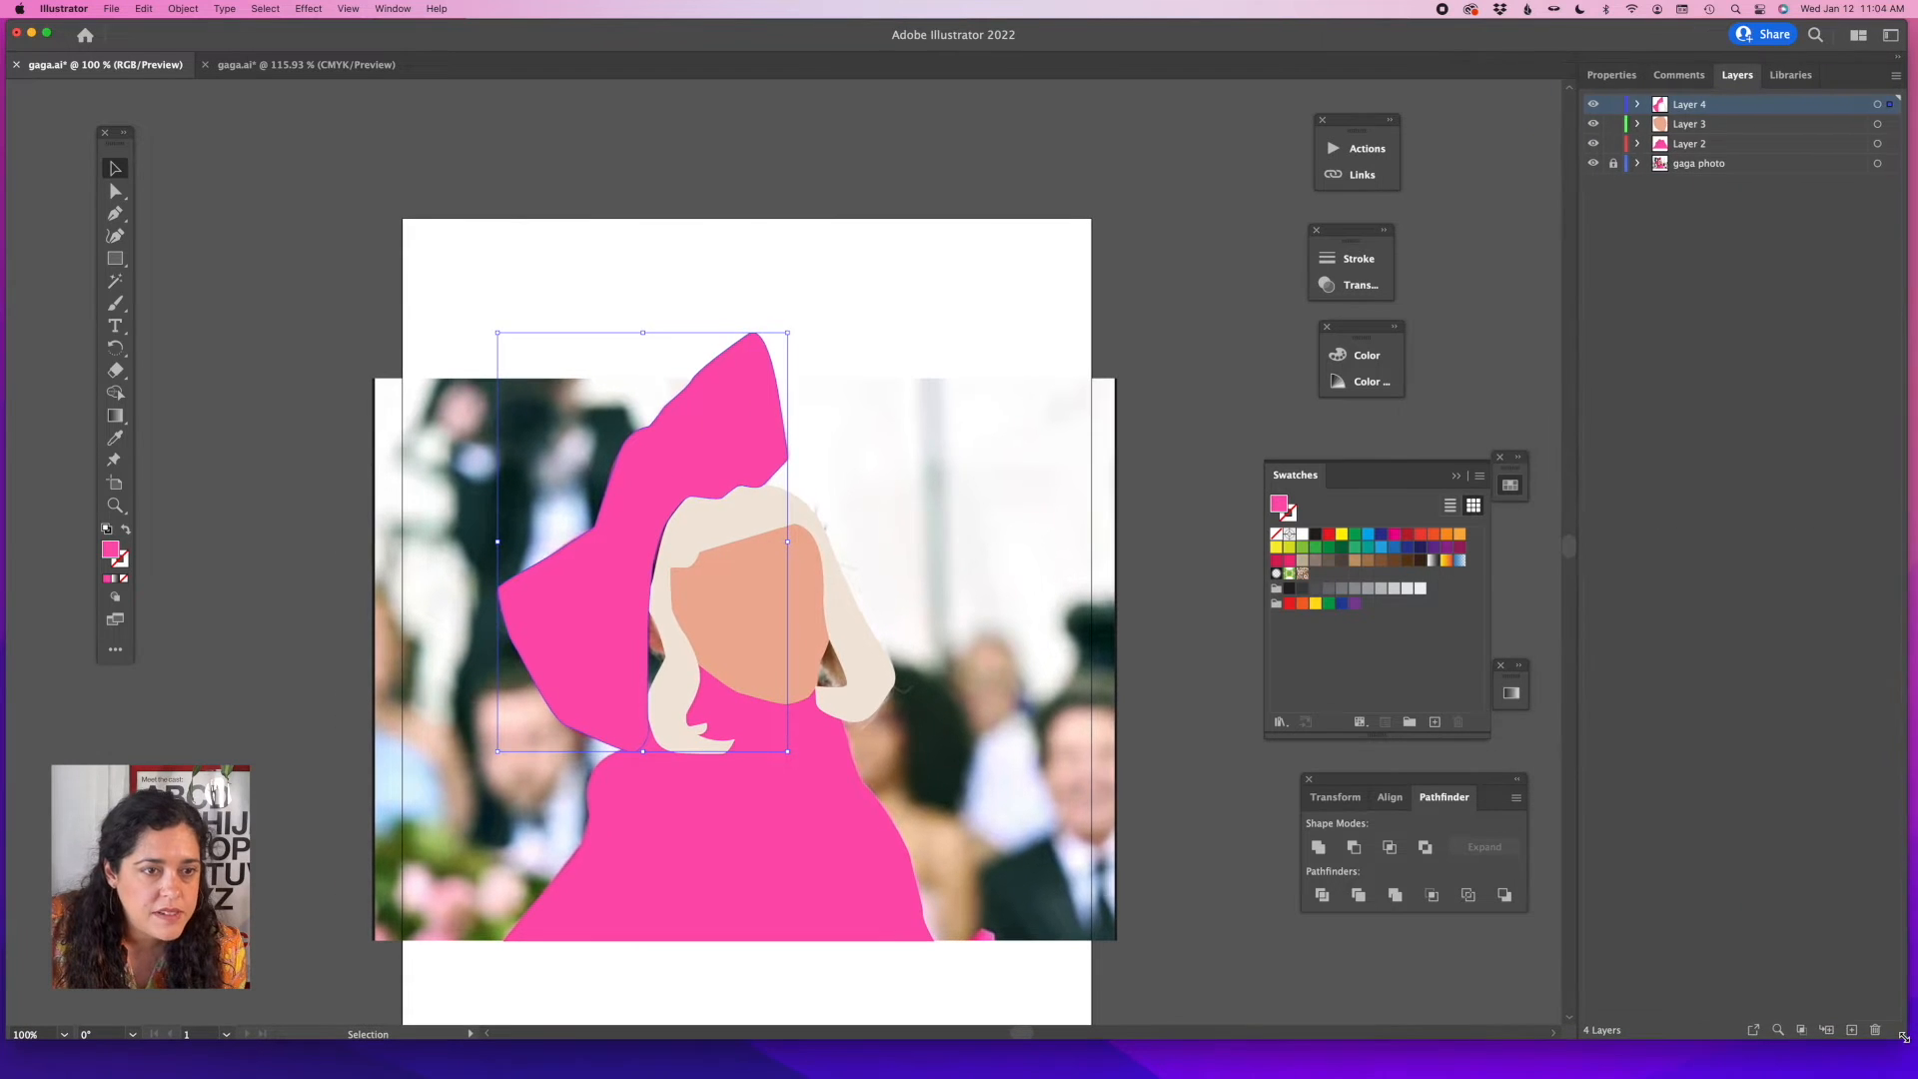
left_click(745, 268)
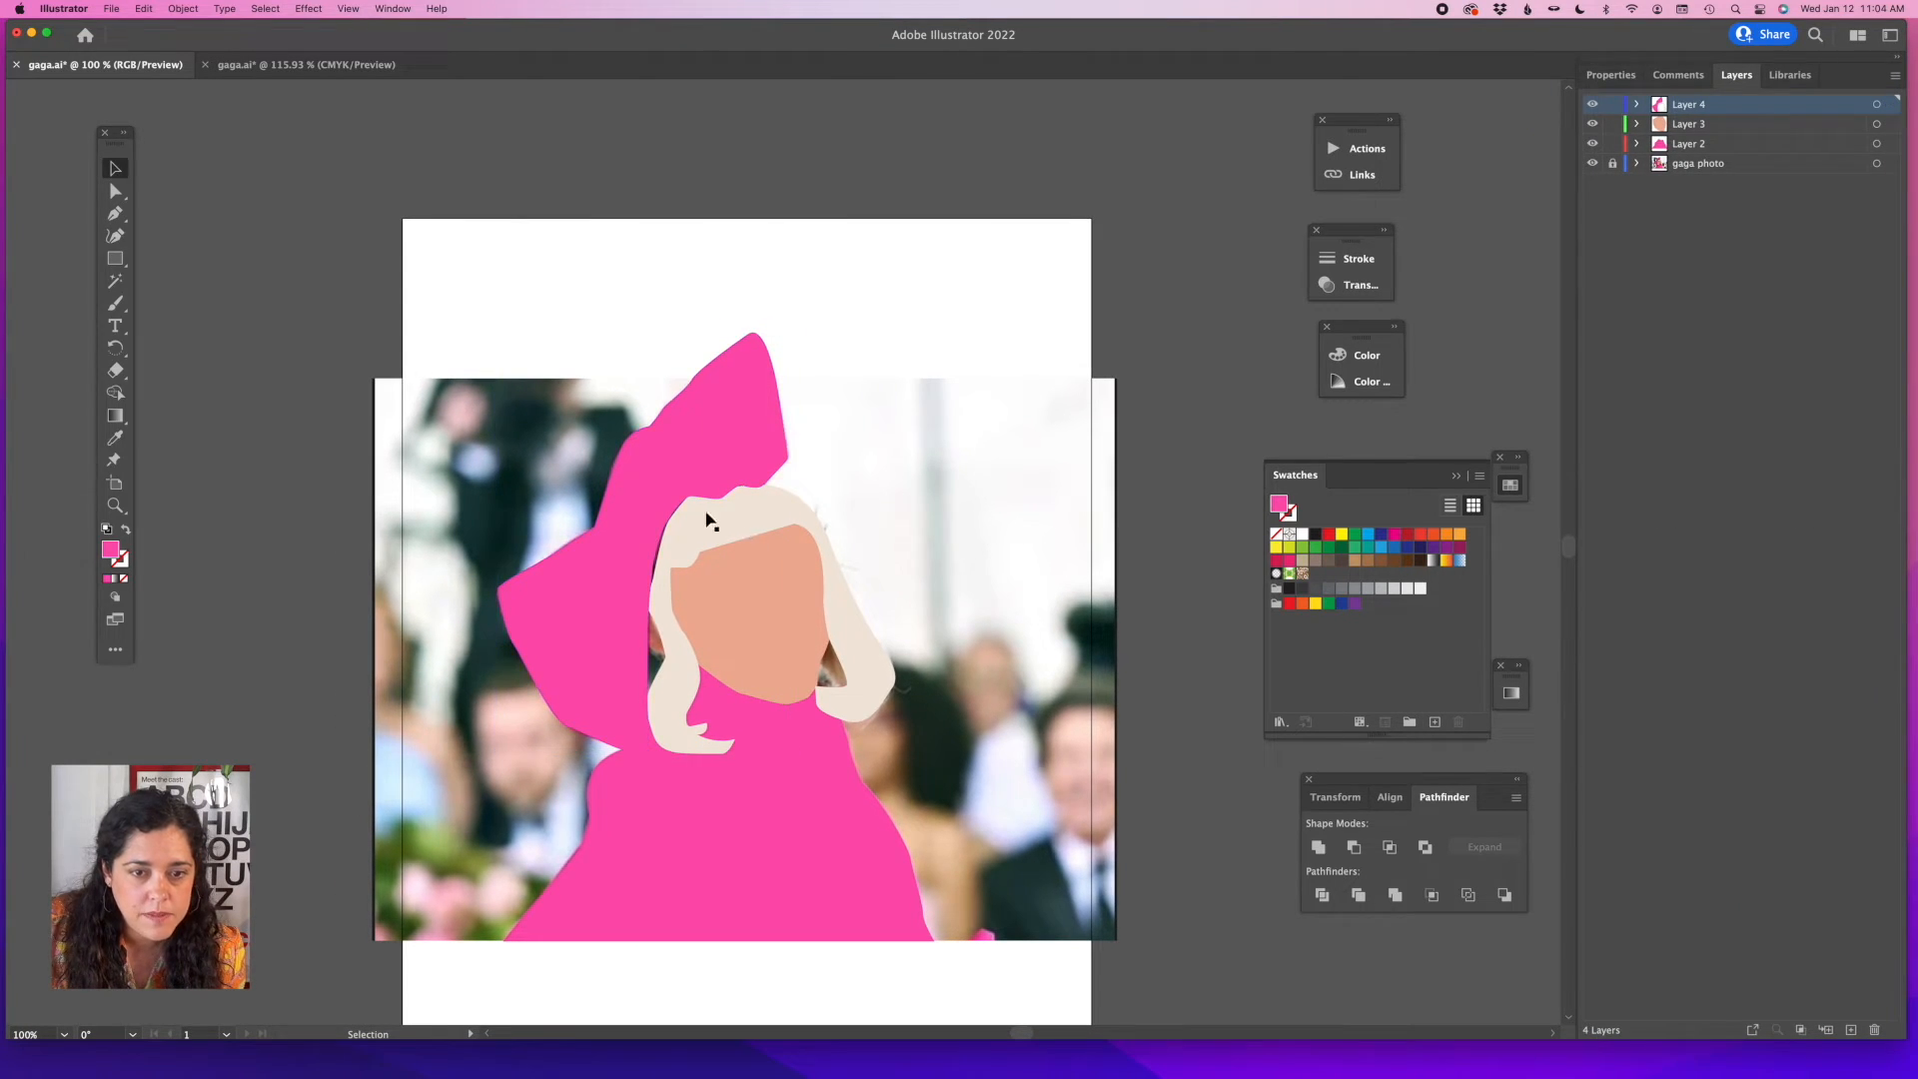
Move the hair shape's upper left anchor points and the one at the bow's right end outward under the bow to cover the gaps.
left_click(674, 520)
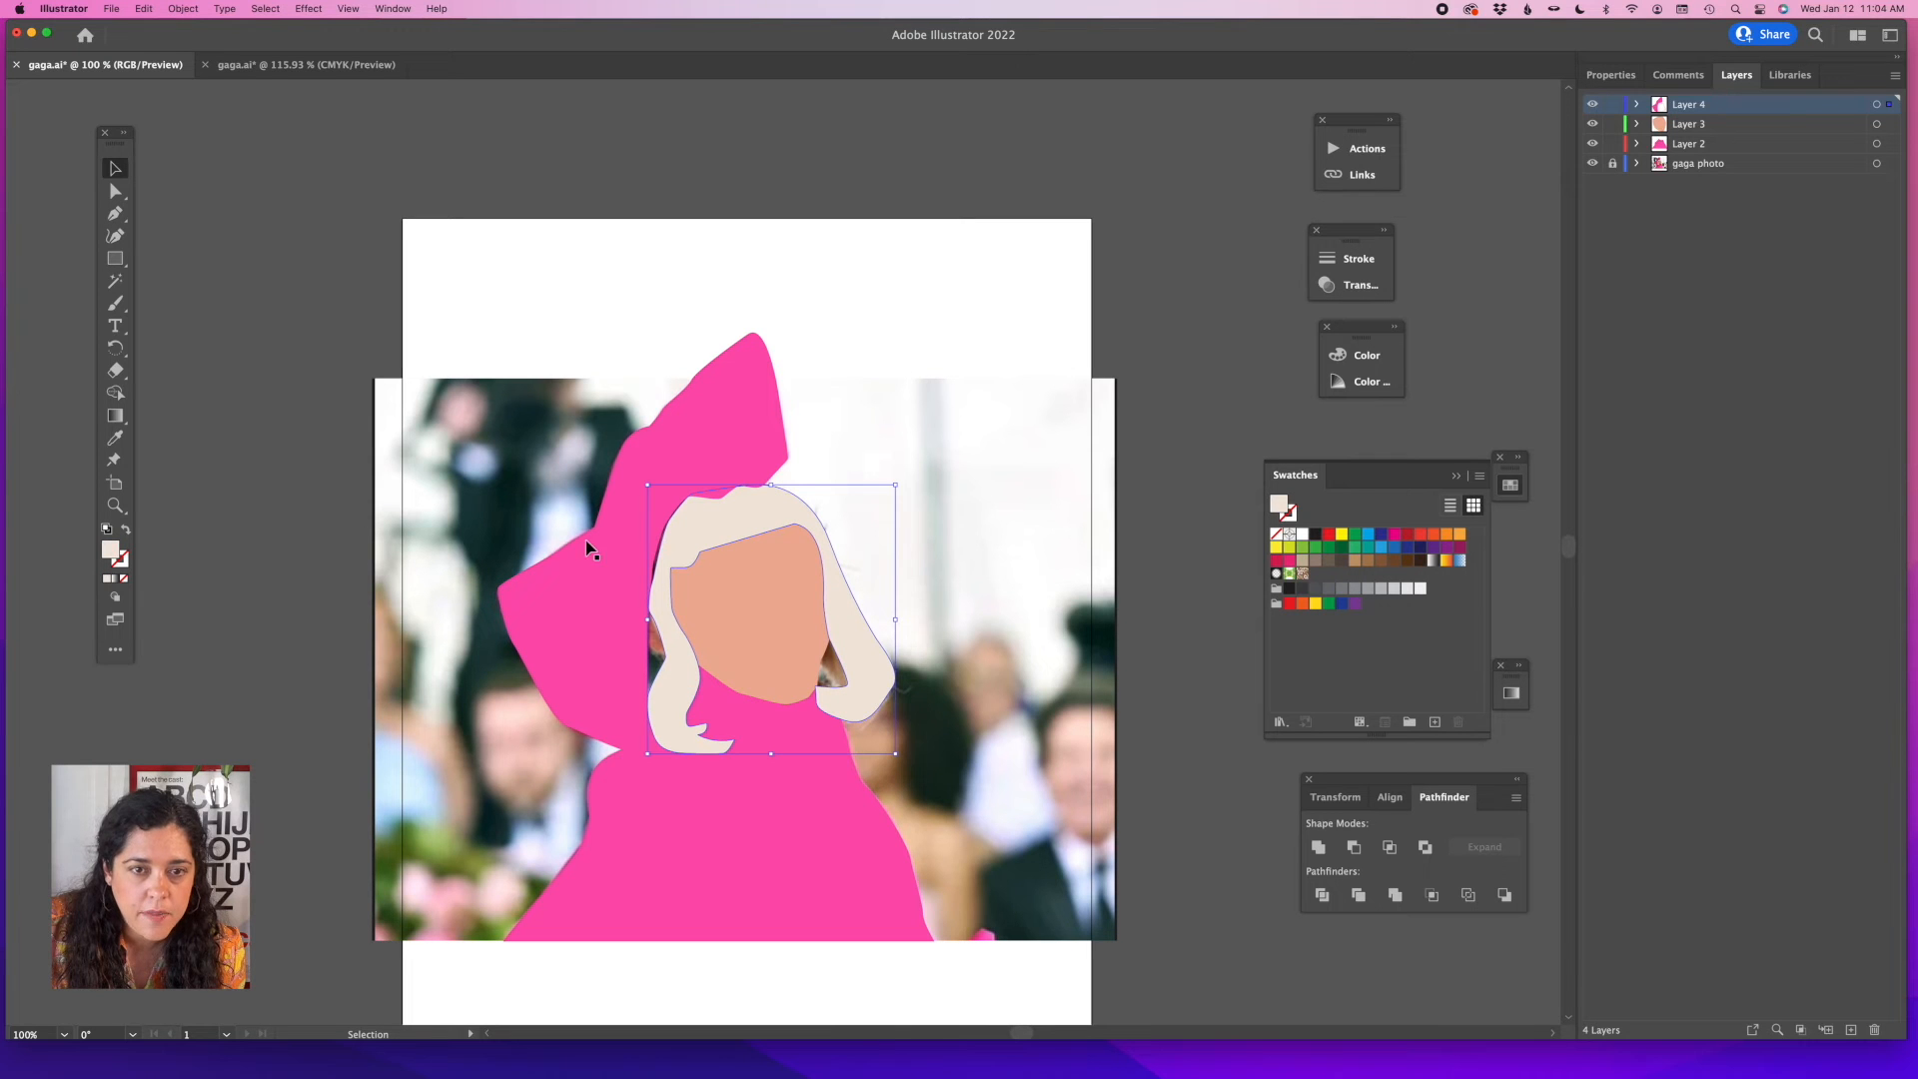
left_click(115, 506)
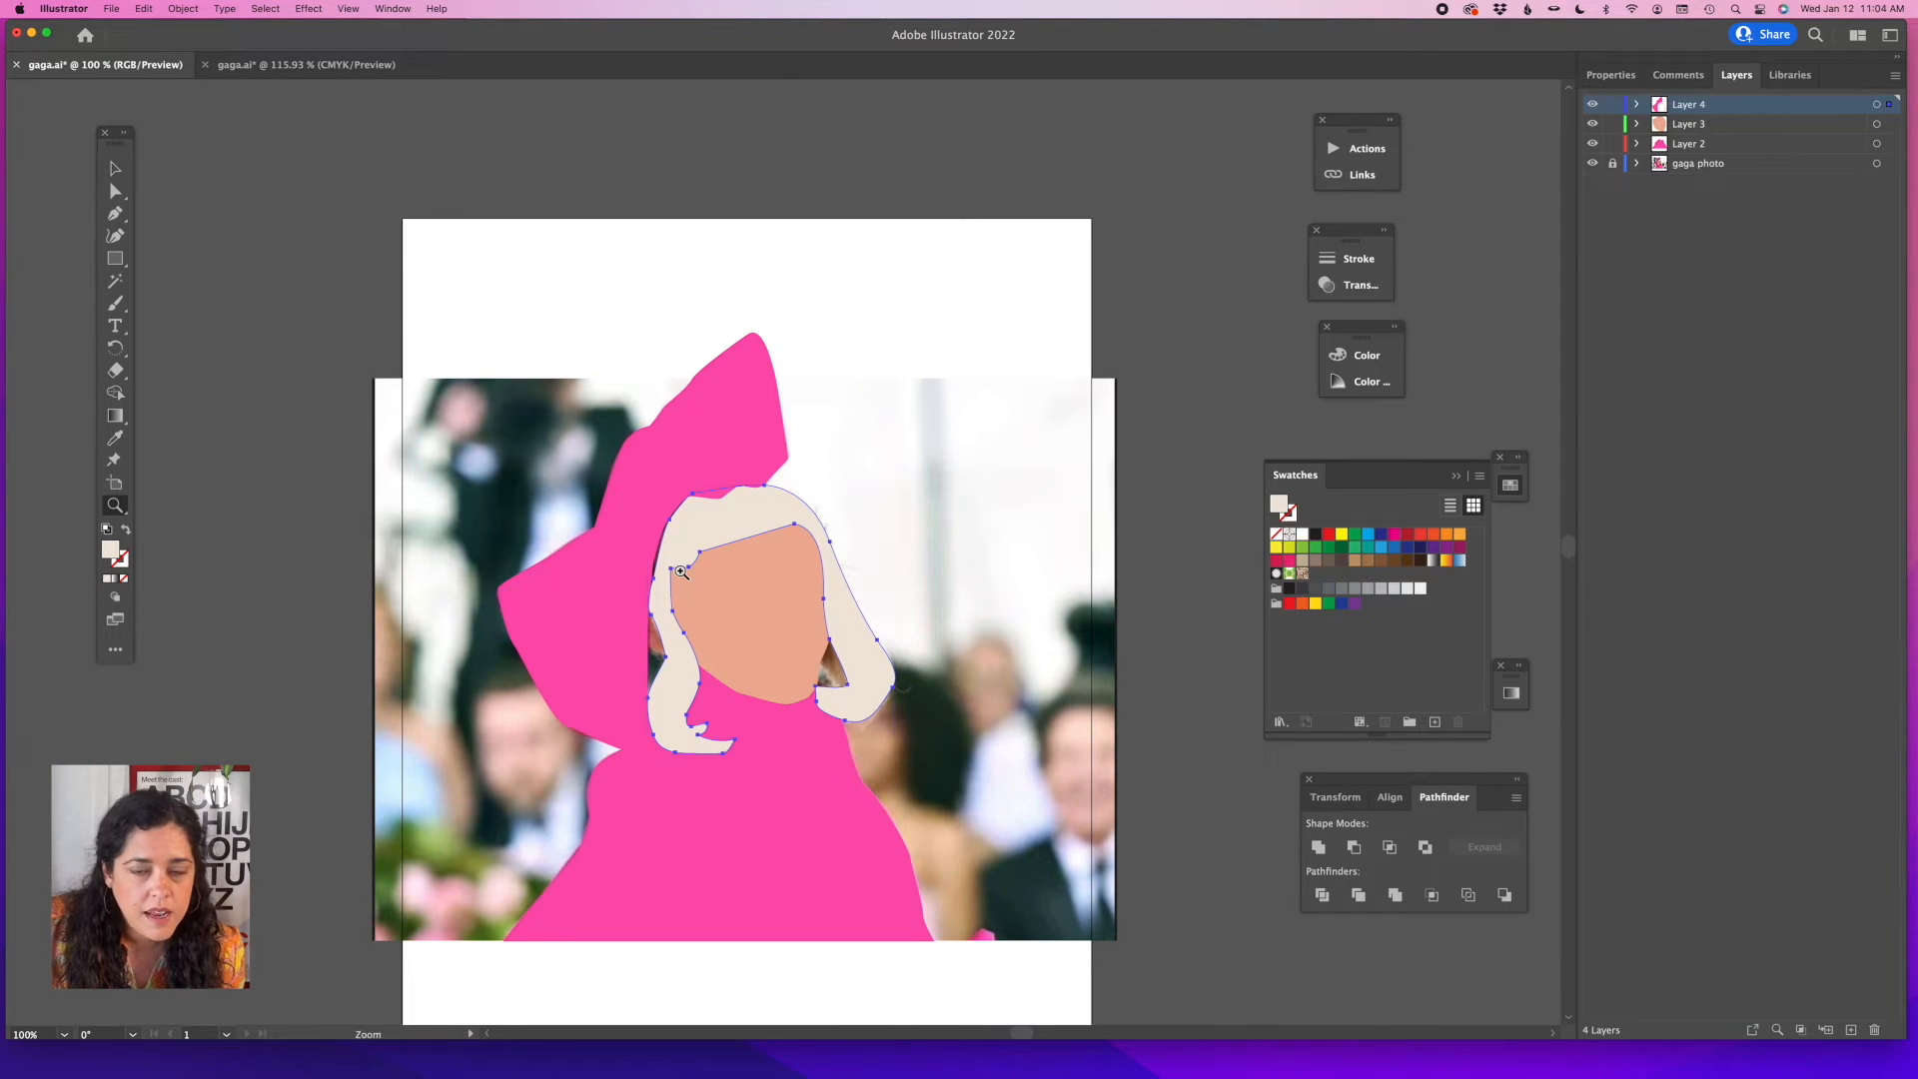
left_click(777, 605)
left_click_drag(780, 606, 908, 634)
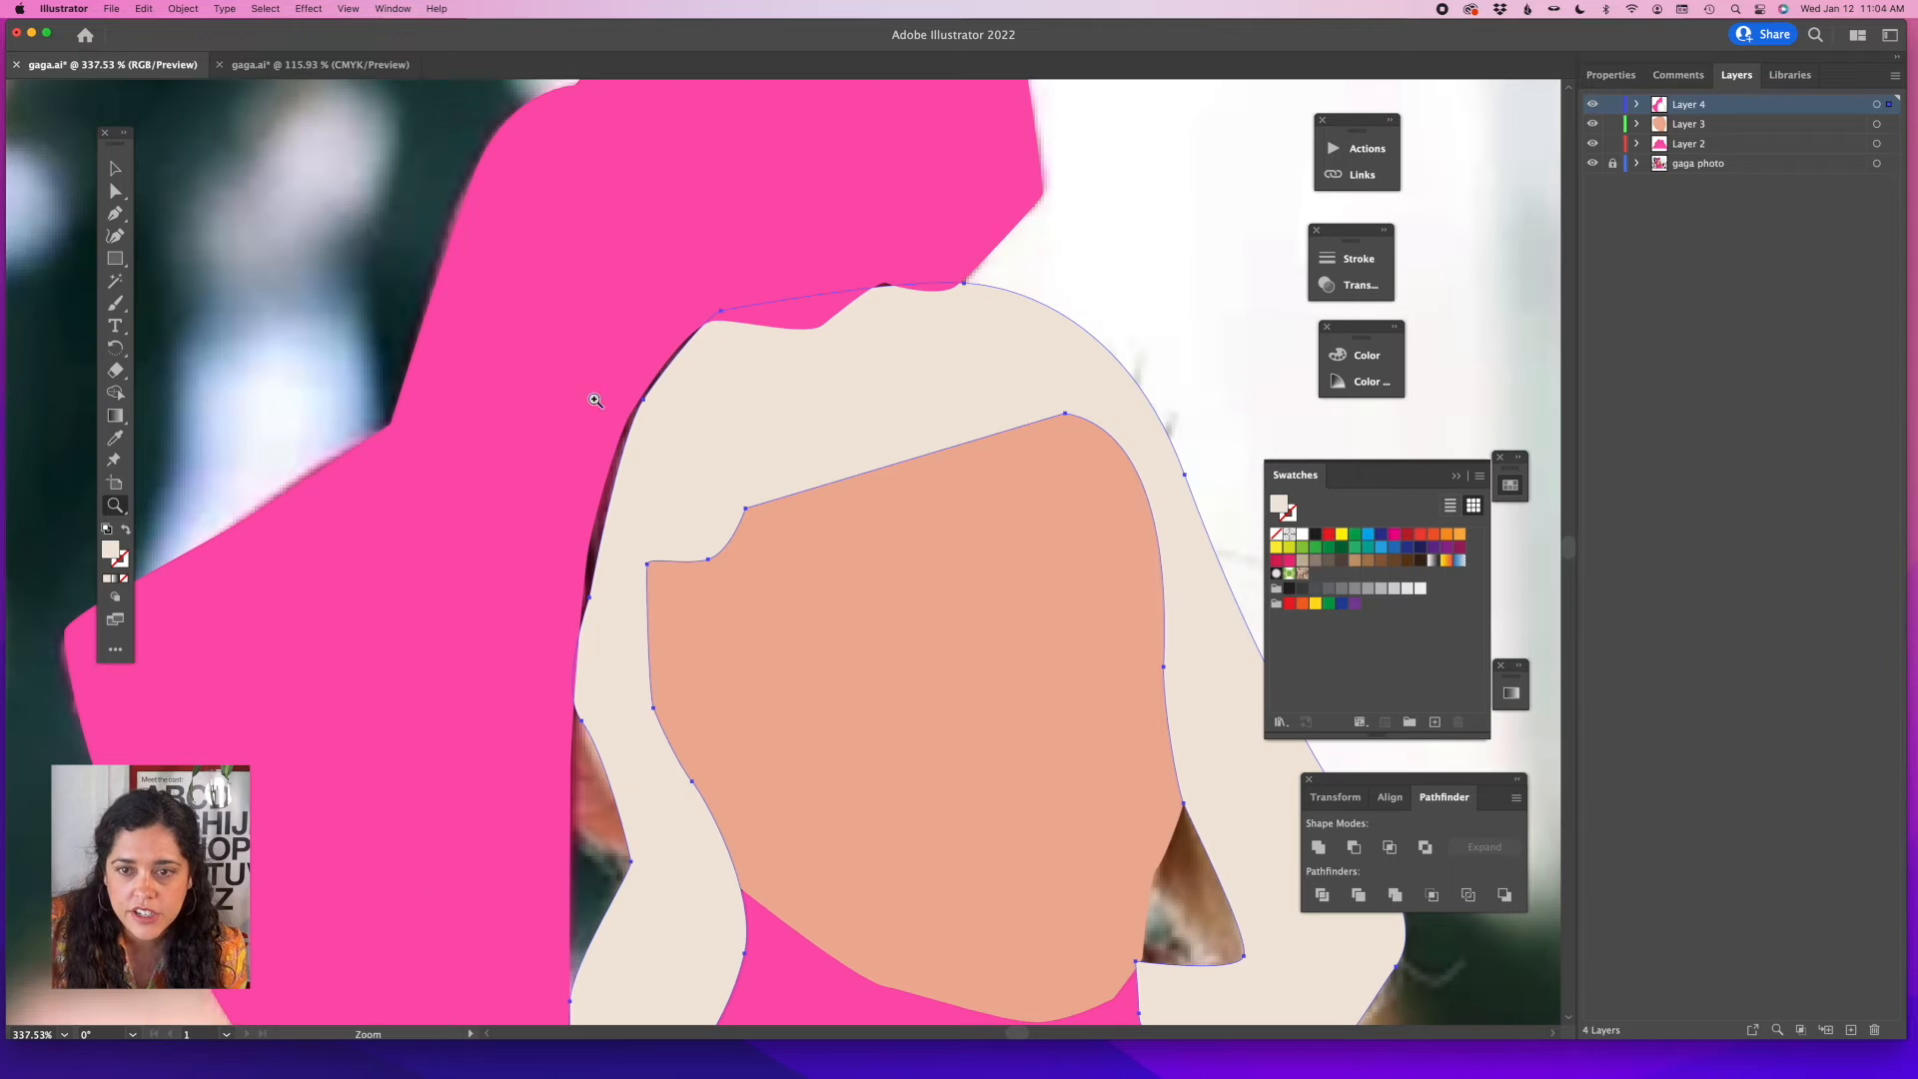
left_click(115, 192)
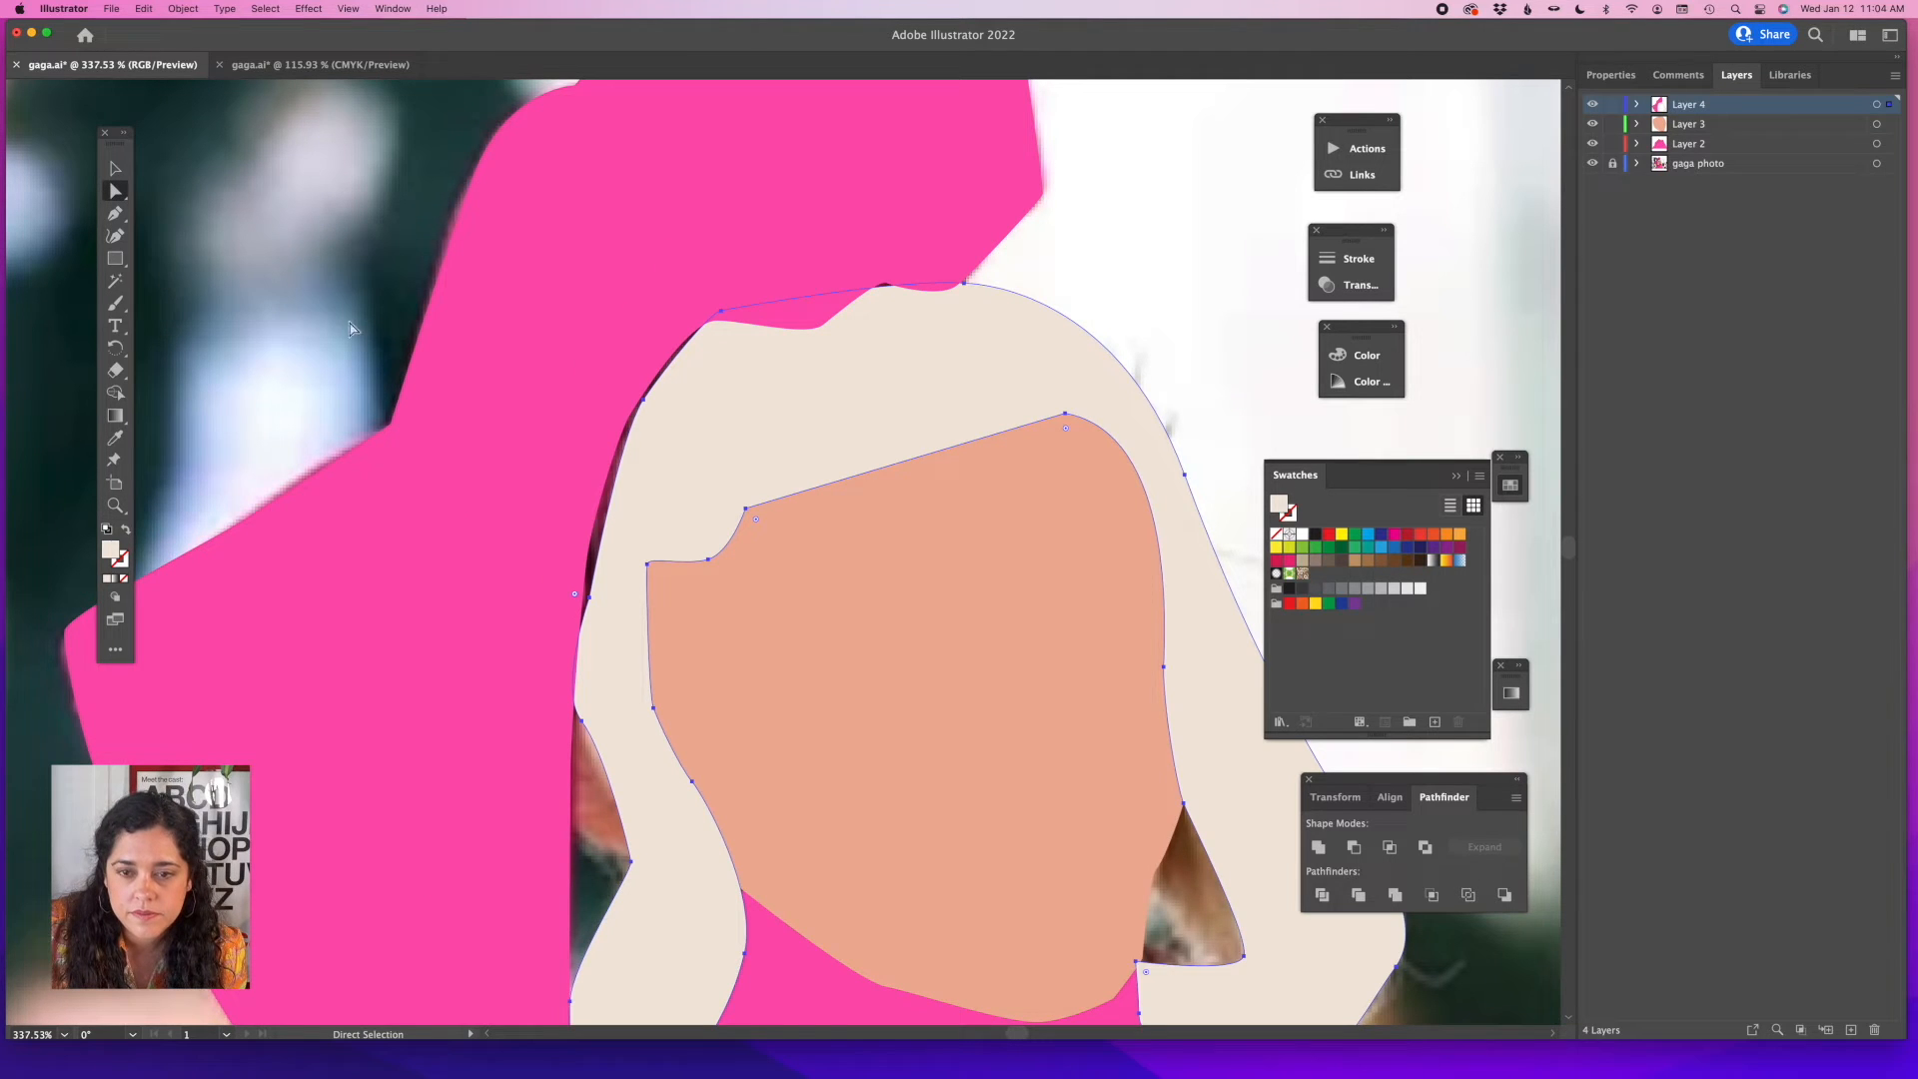
left_click(297, 288)
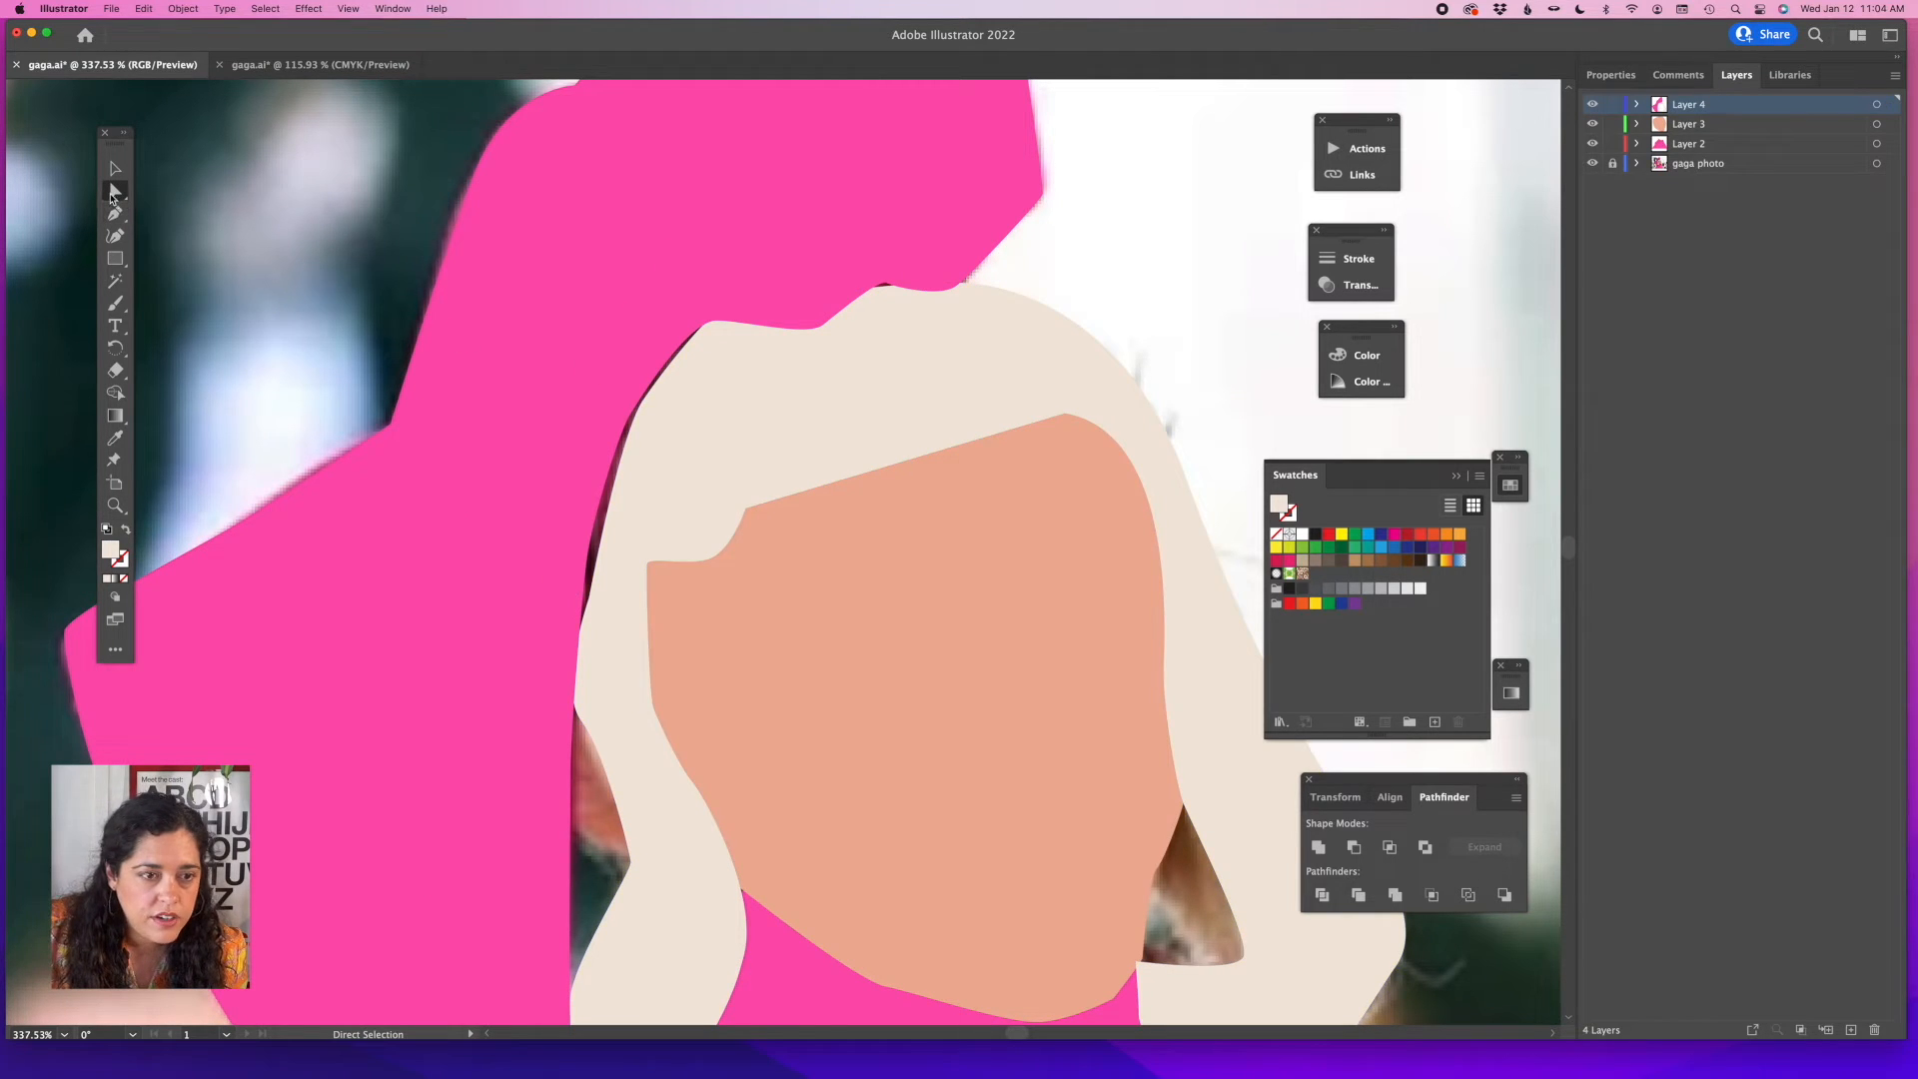
left_click(636, 428)
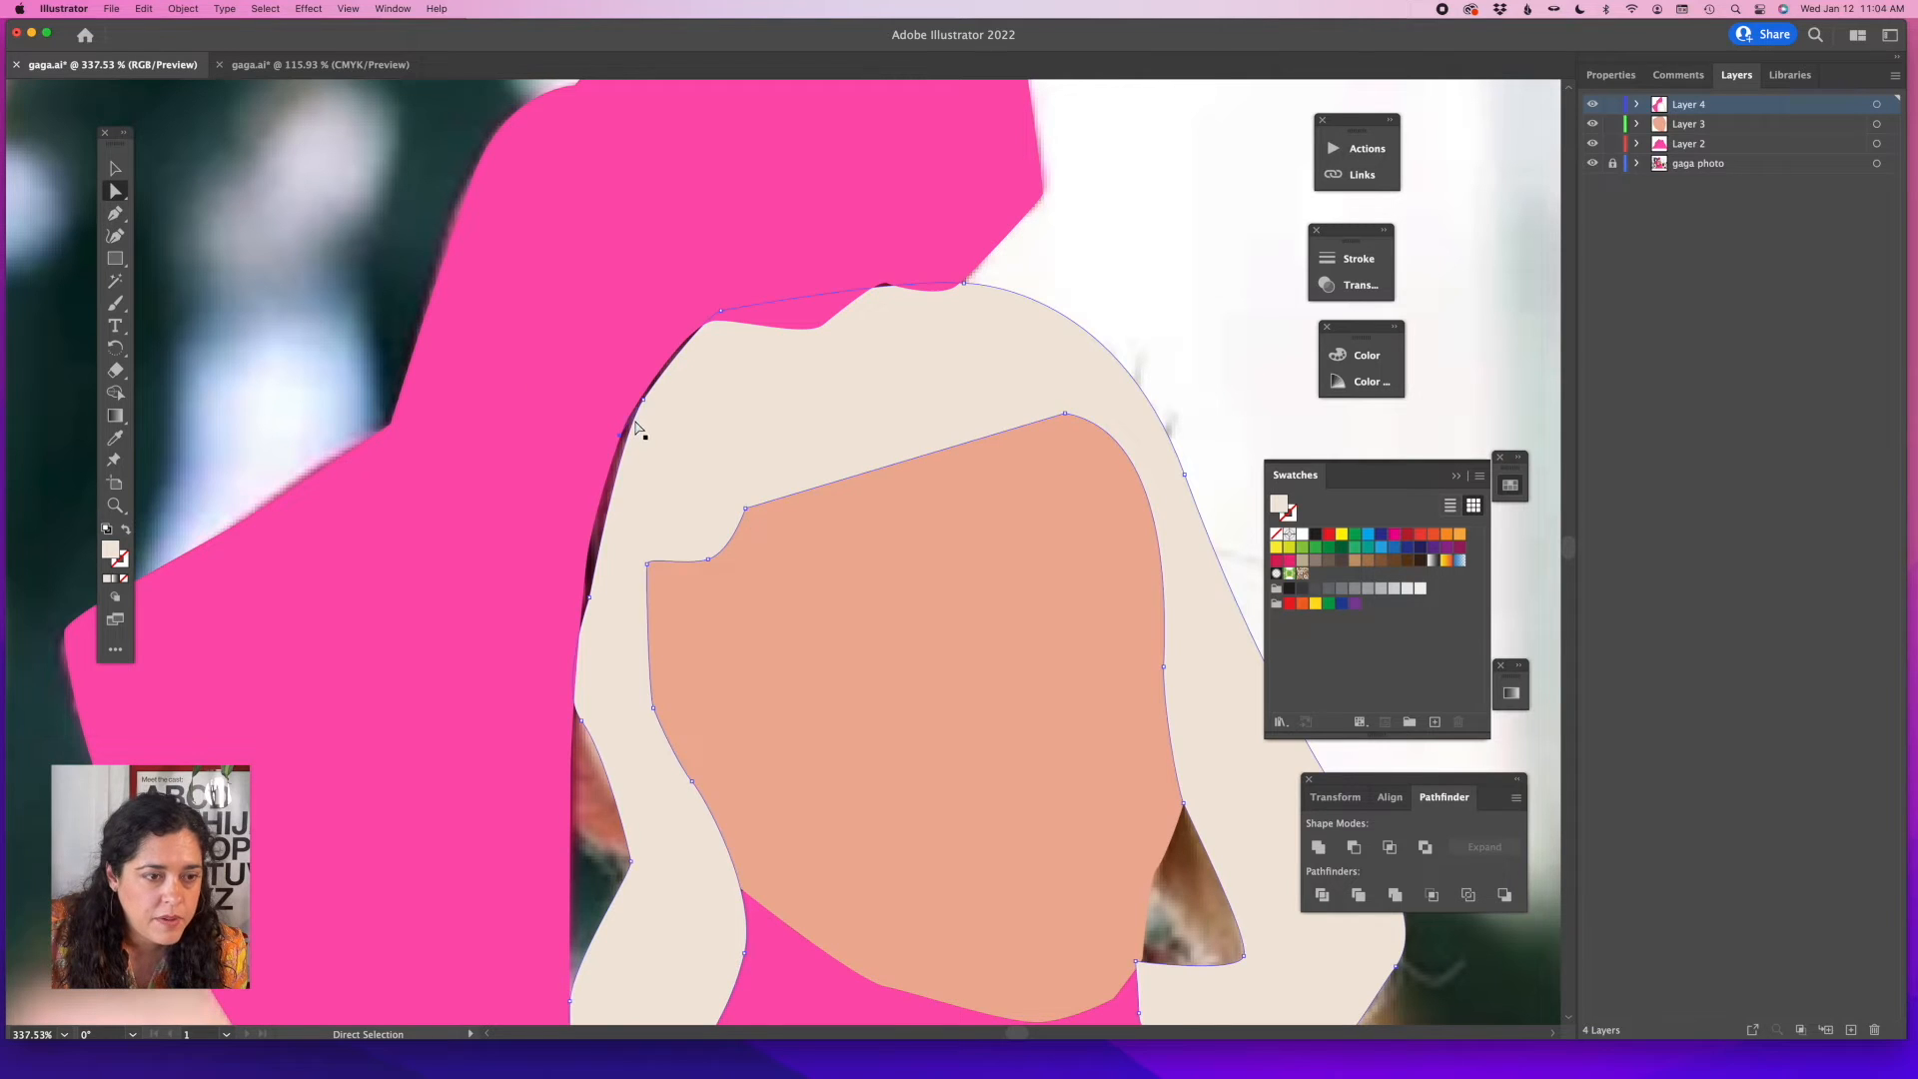
left_click_drag(643, 400, 621, 388)
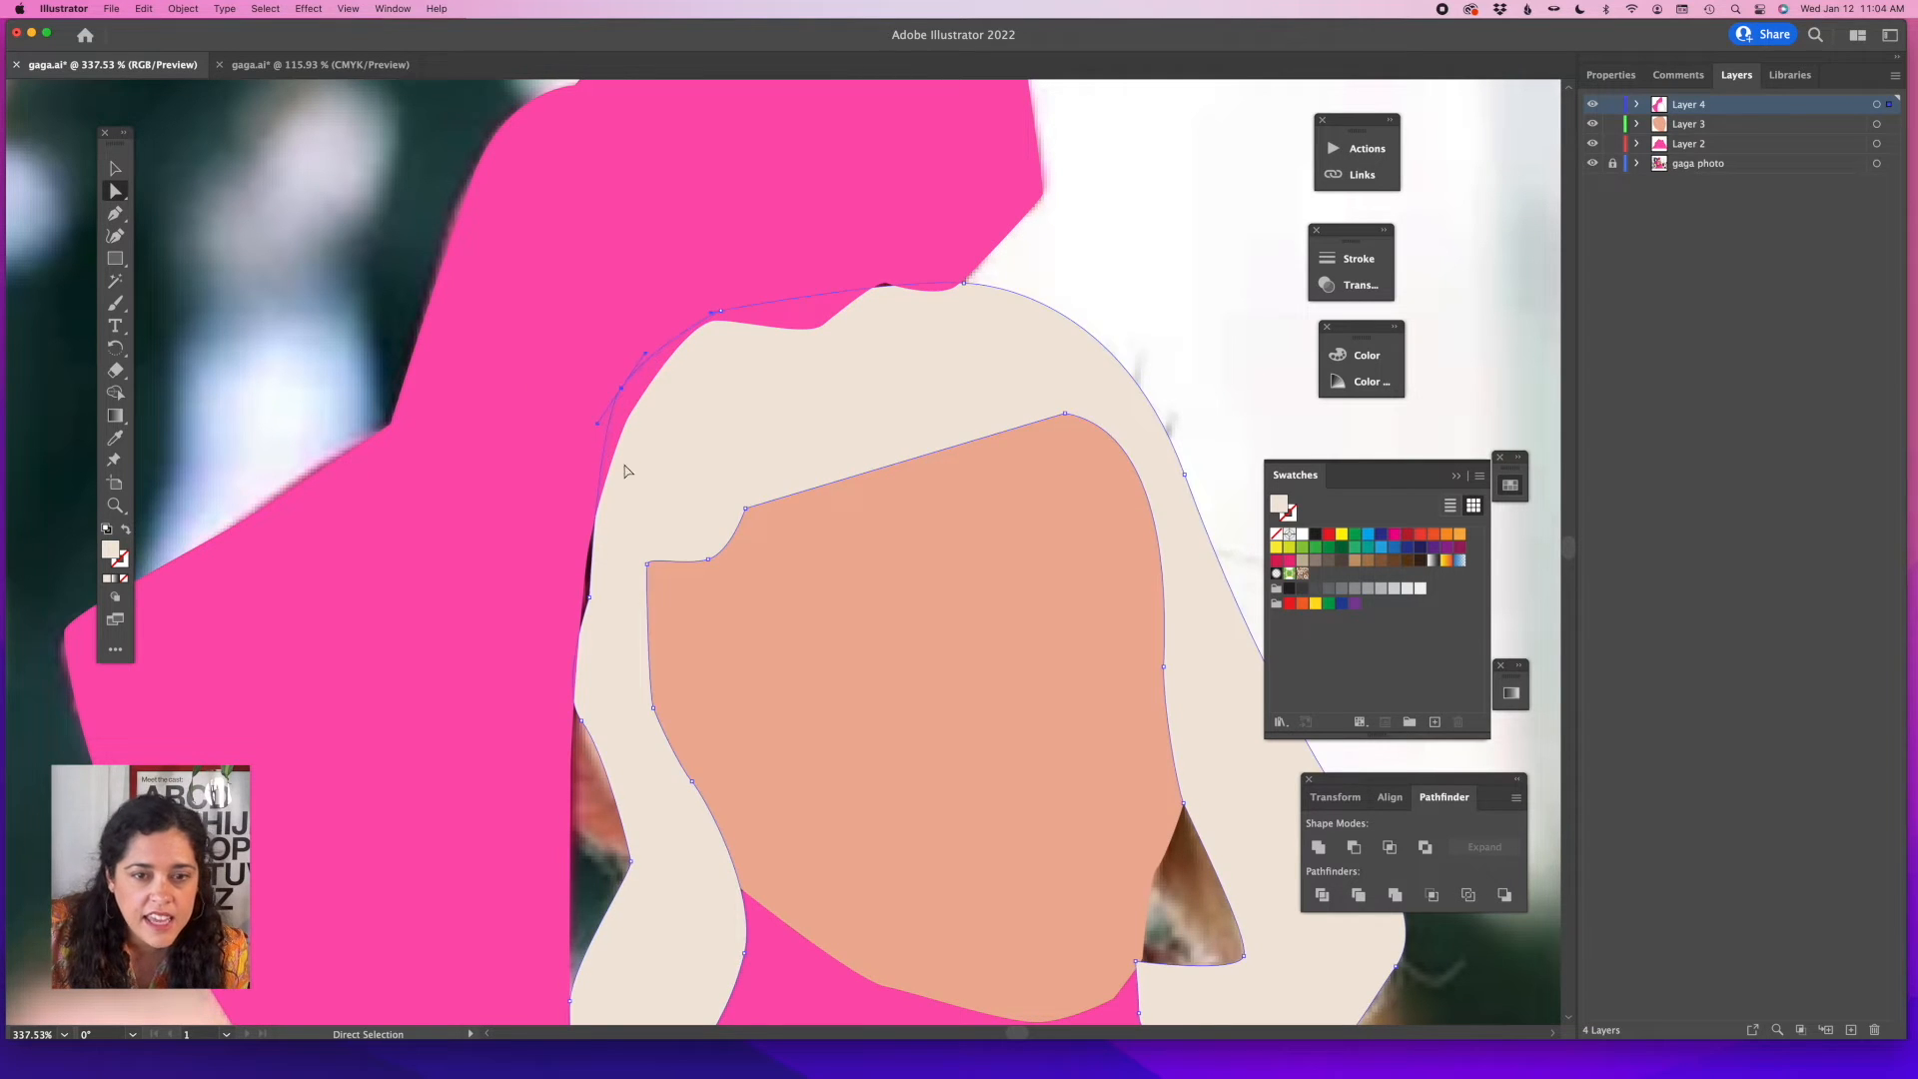
left_click_drag(590, 596, 551, 595)
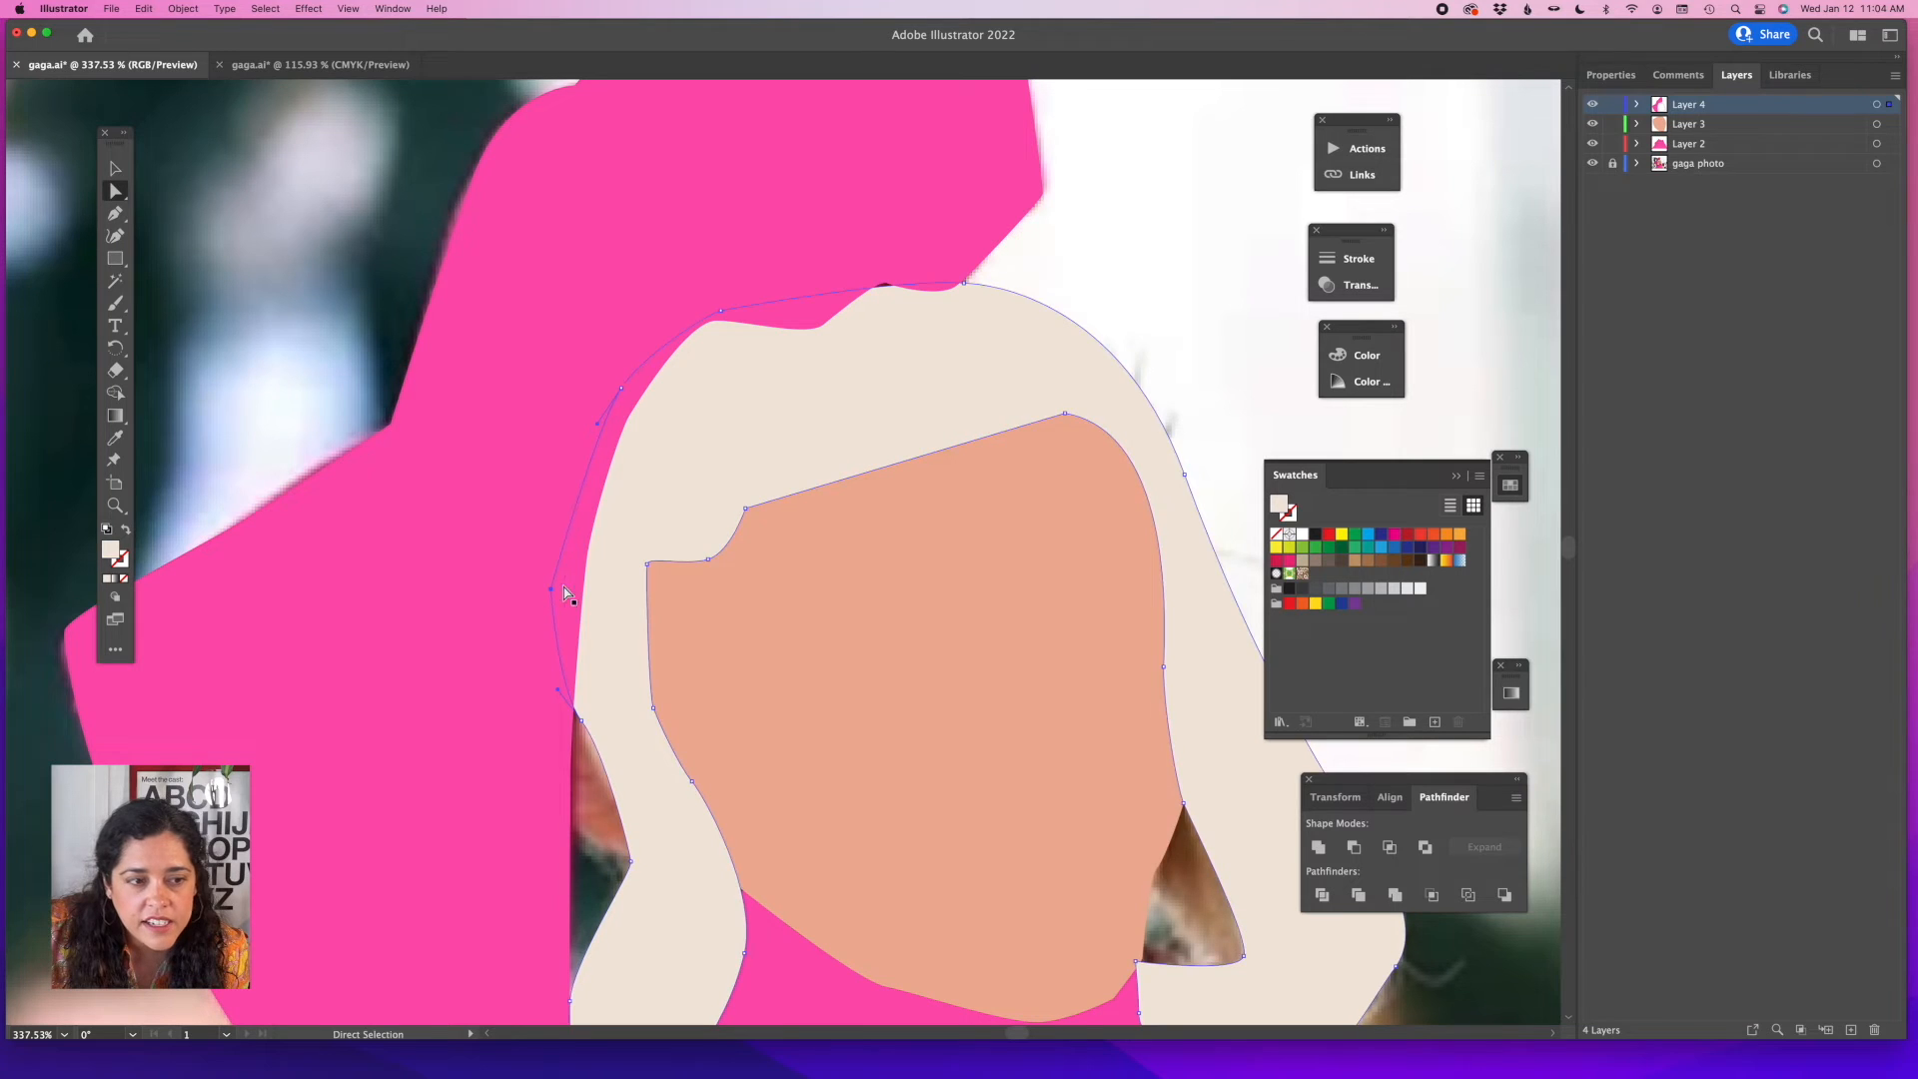
left_click_drag(964, 285, 963, 271)
left_click(1161, 231)
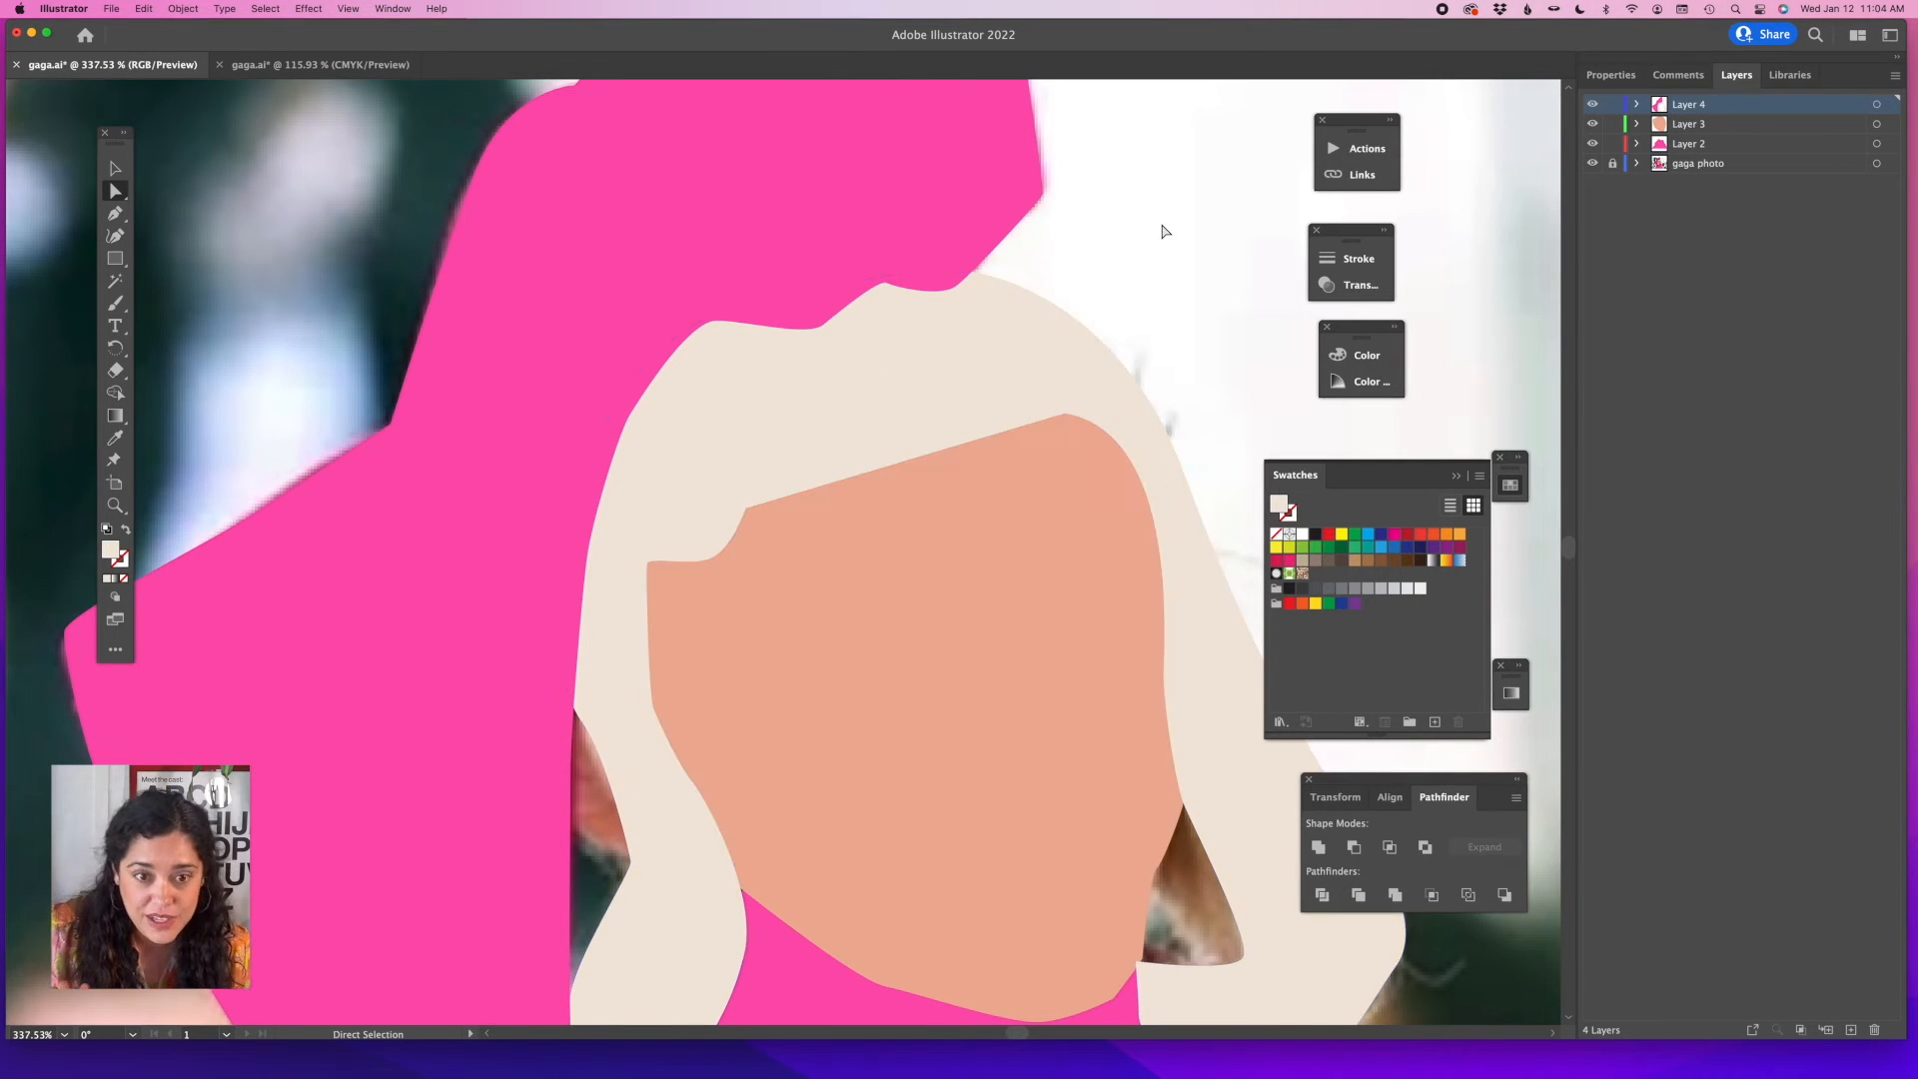
scroll(999, 434, "down", 3)
scroll(999, 435, "down", 12)
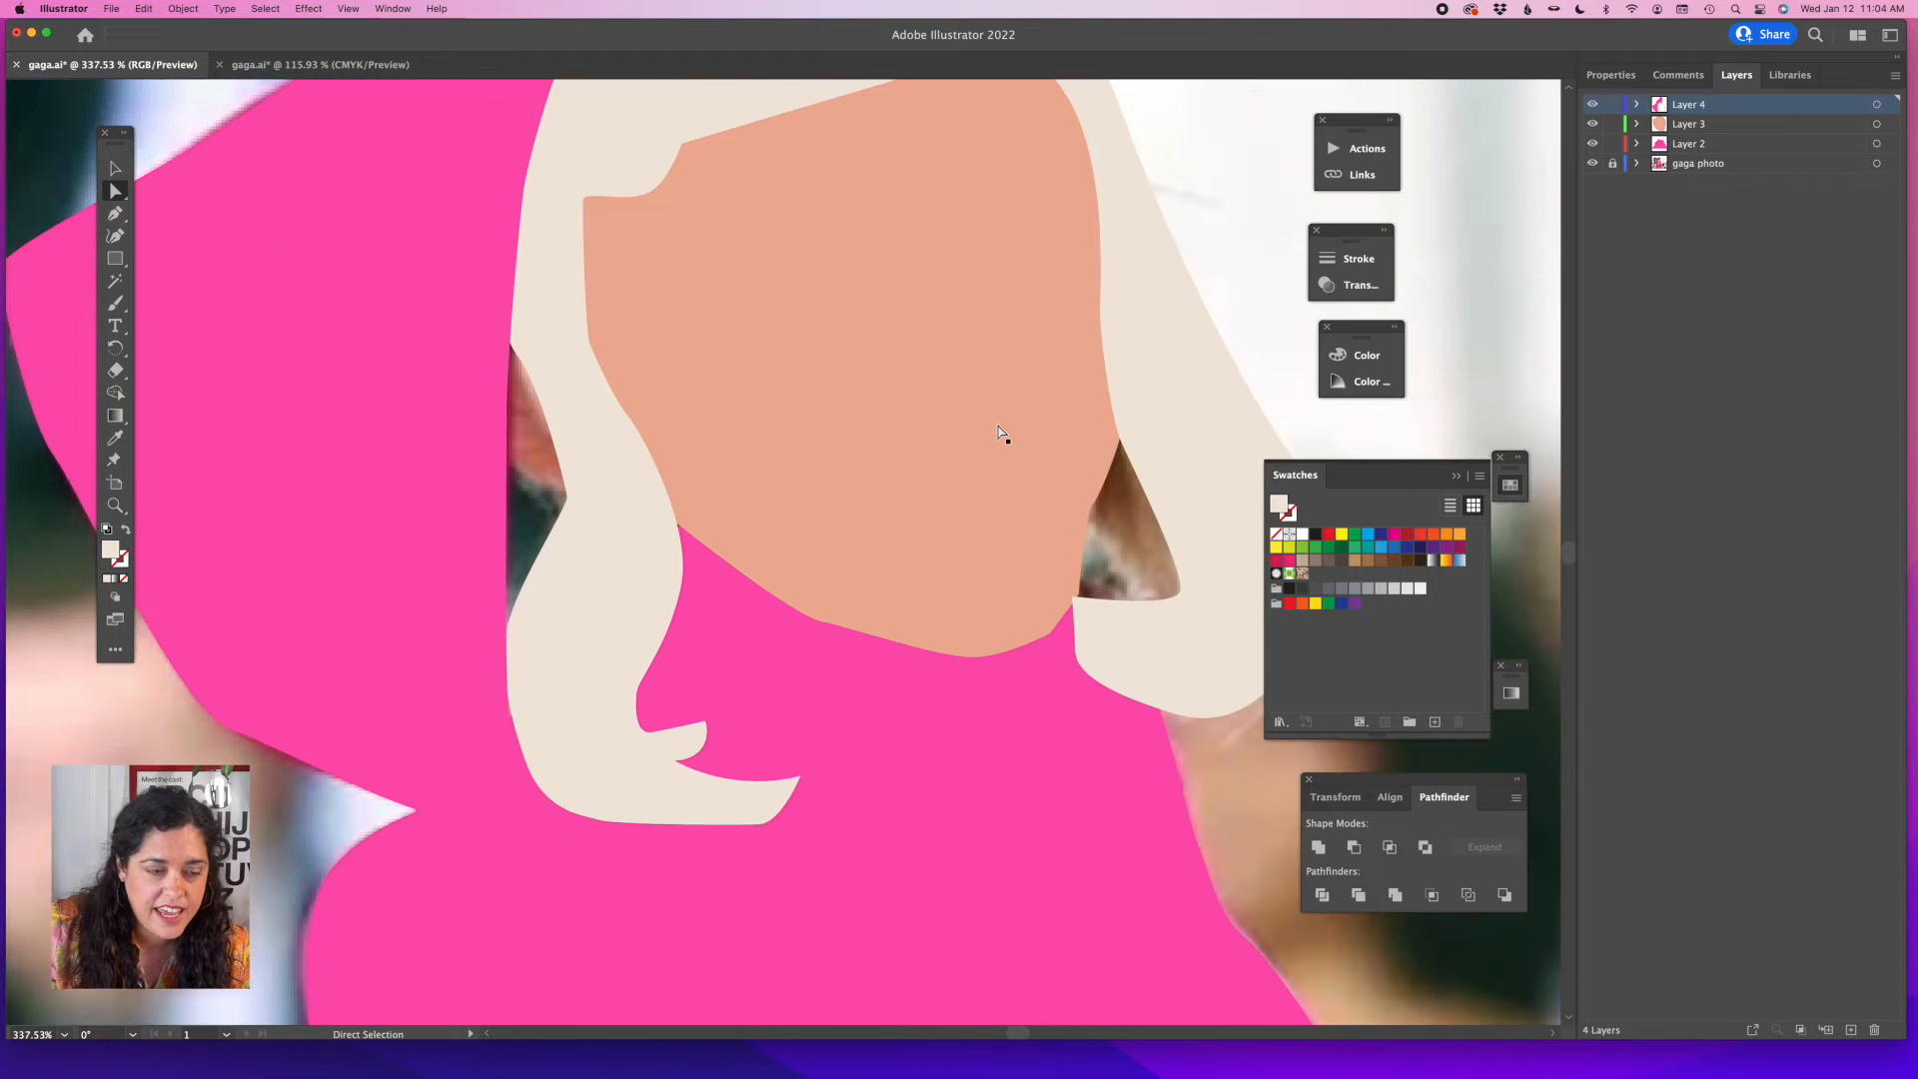
Trace a closed patch with the Pen tool over the photo gap between the bow and the wavy hair strand left of the face.
left_click(115, 505)
double_click(116, 507)
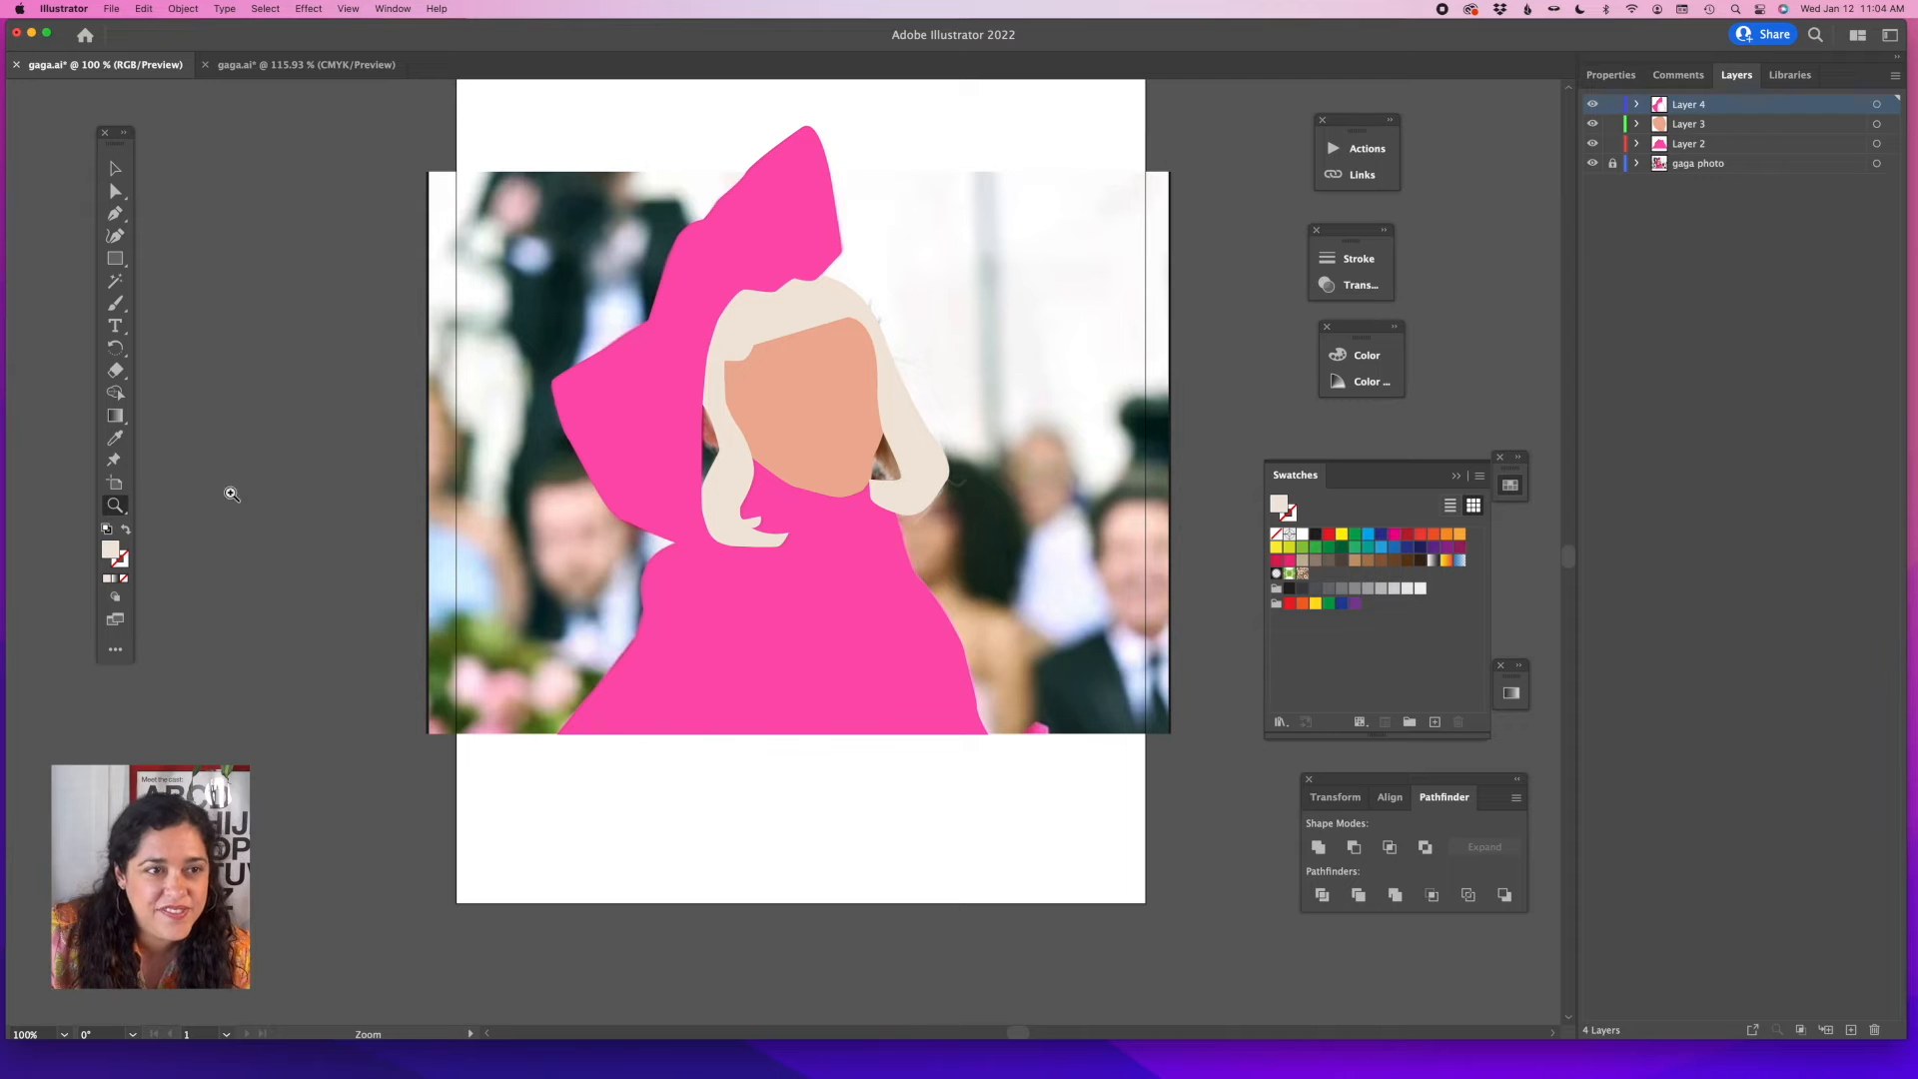
left_click_drag(1010, 447, 1109, 420)
left_click(116, 215)
left_click(369, 267)
left_click_drag(359, 537, 385, 570)
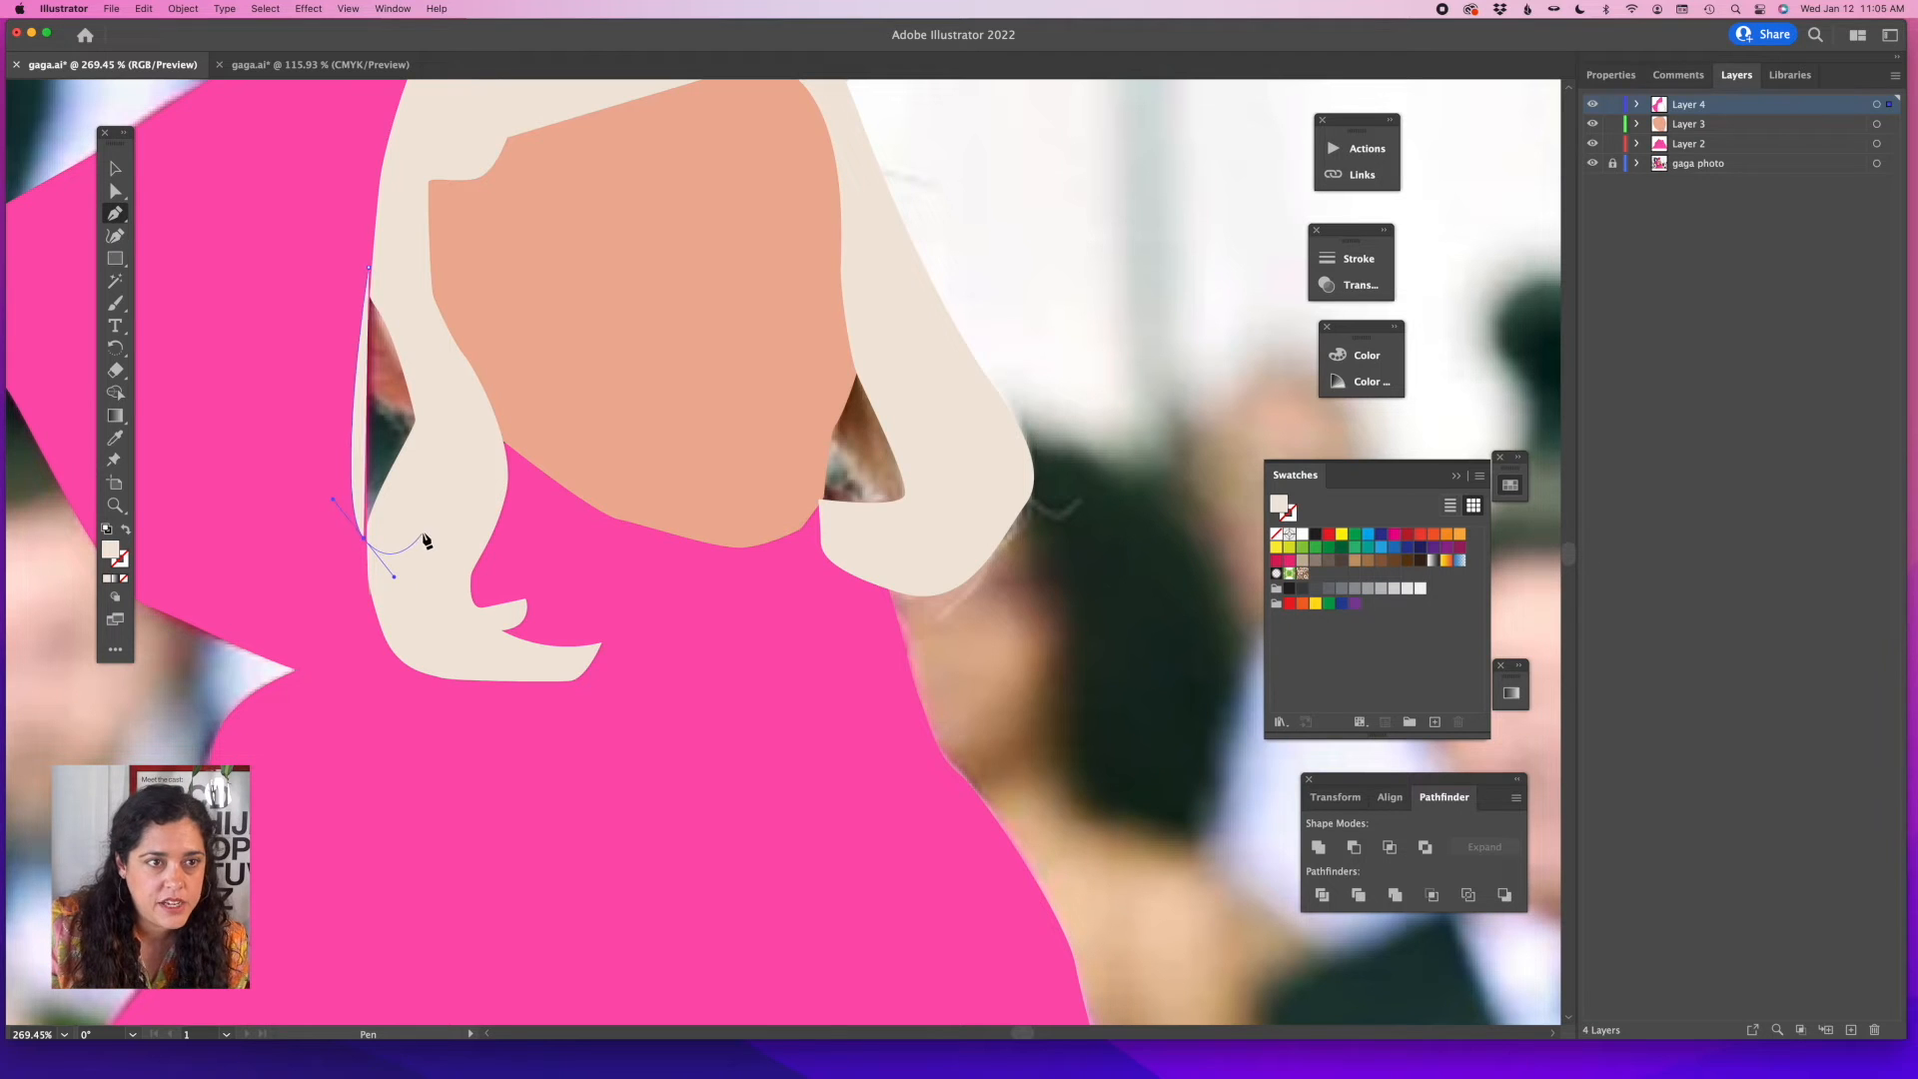
left_click(422, 532)
left_click(435, 342)
left_click(369, 266)
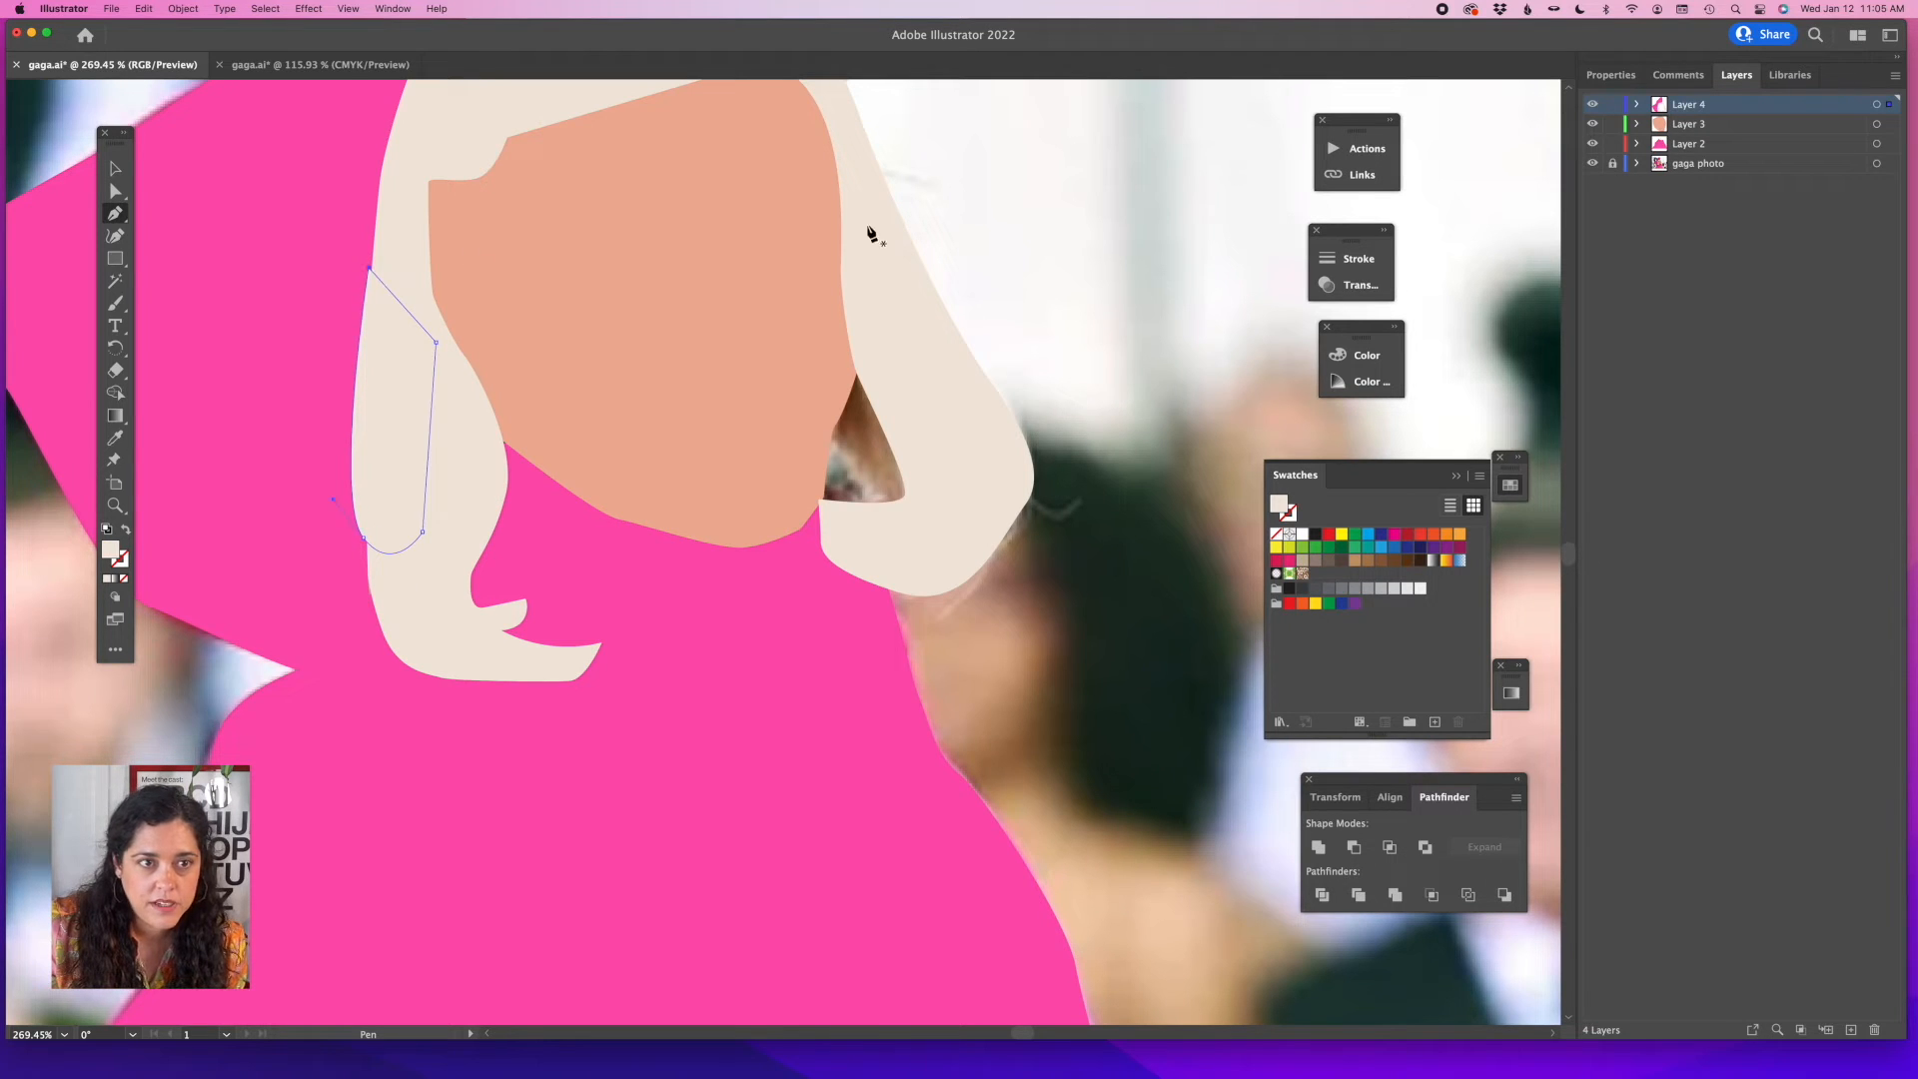
Trace a second closed patch with the Pen tool over the photo gap between the face and the hair on its right side.
left_click(846, 261)
left_click(805, 492)
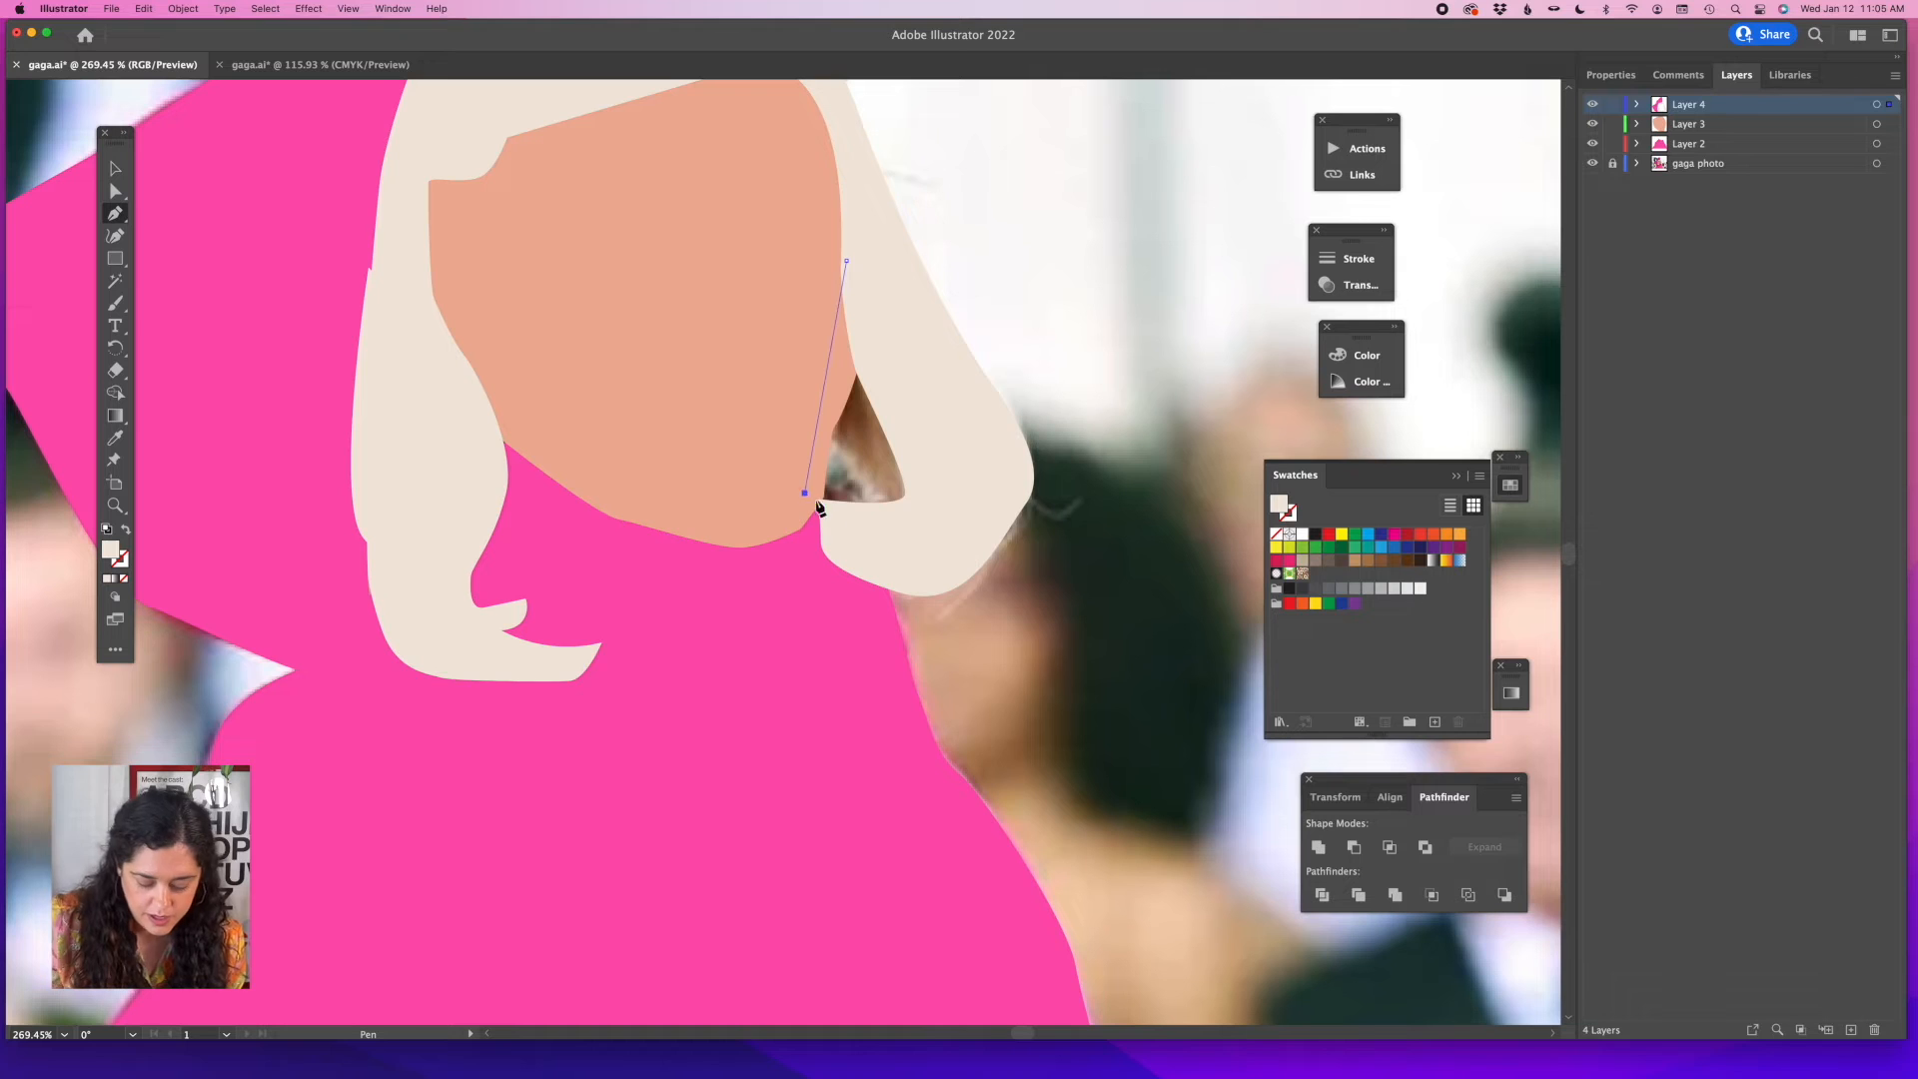
left_click(835, 516)
left_click(910, 527)
left_click(989, 461)
left_click(847, 263)
Select both hair gap patches and fill them with the tan #c5b29f sampled from the hair shadow in the photo.
left_click(400, 407, "shift+super")
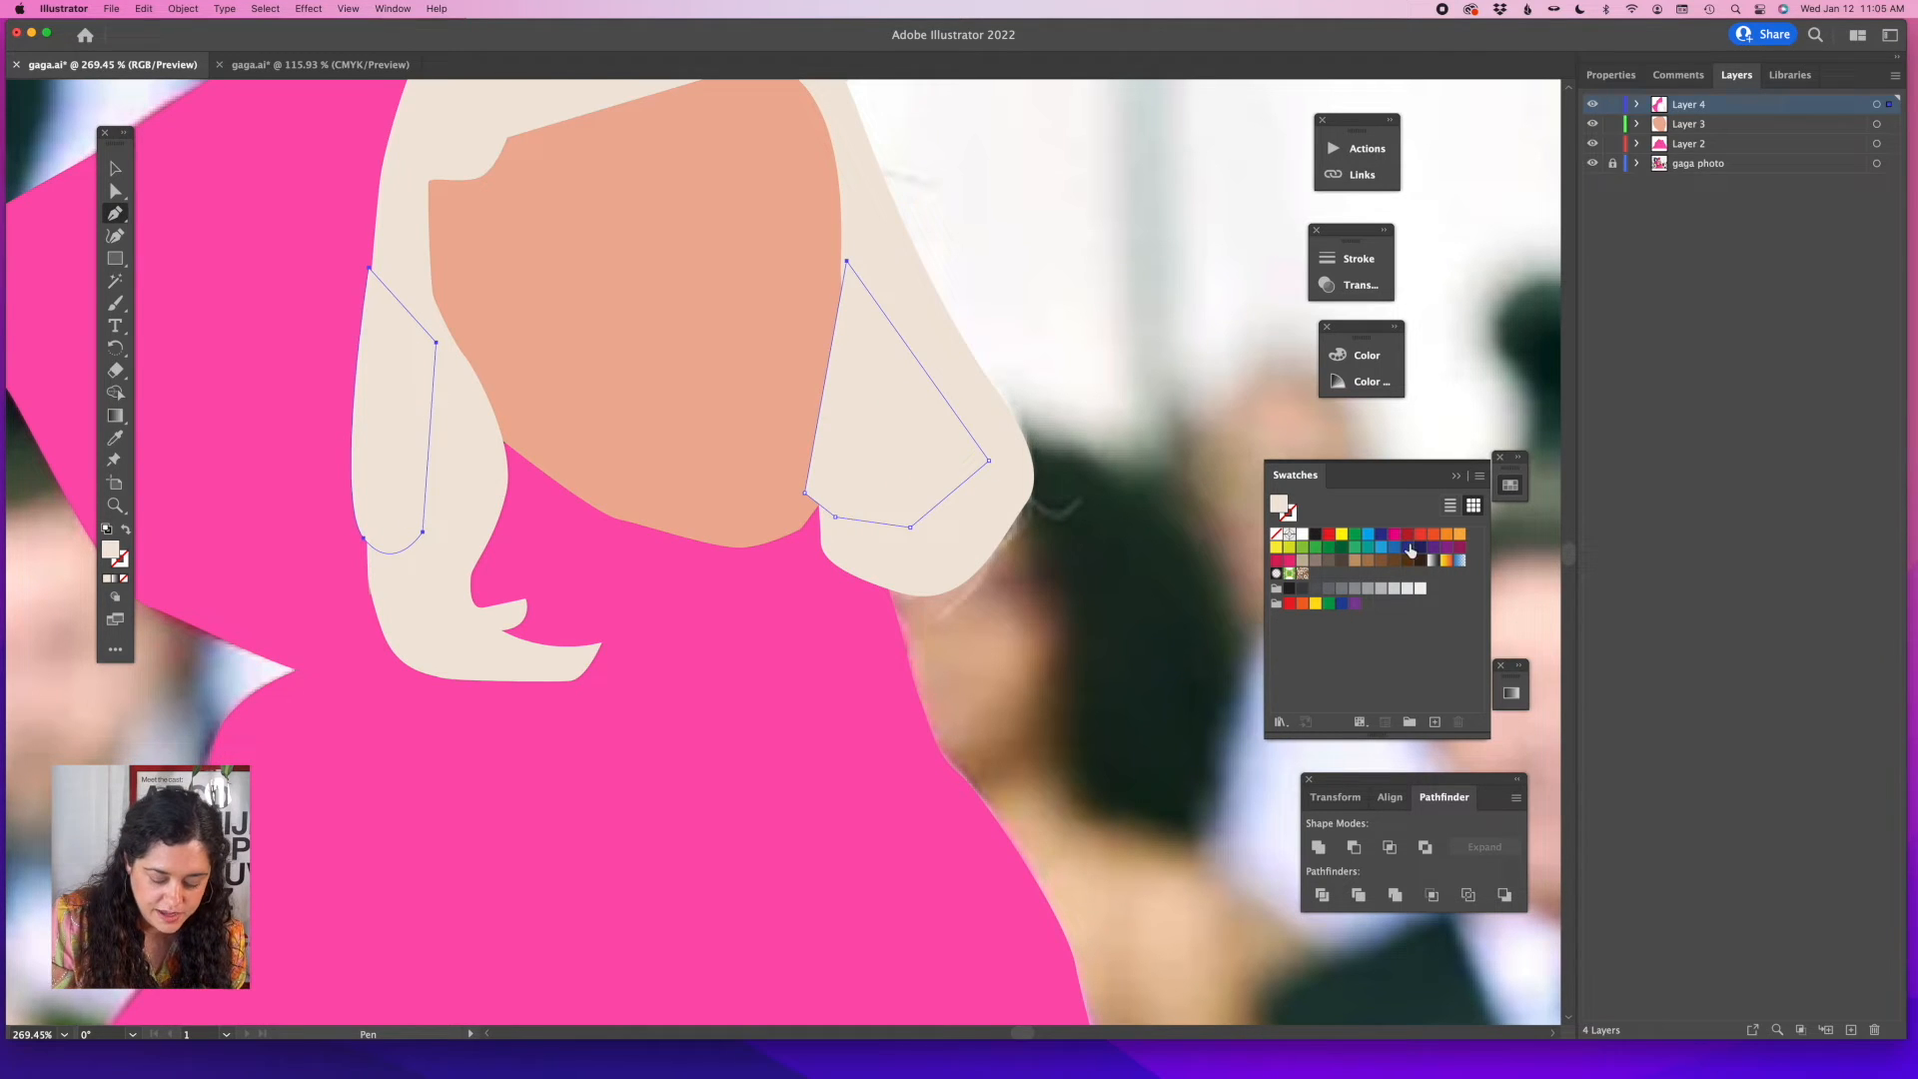
left_click(1358, 365)
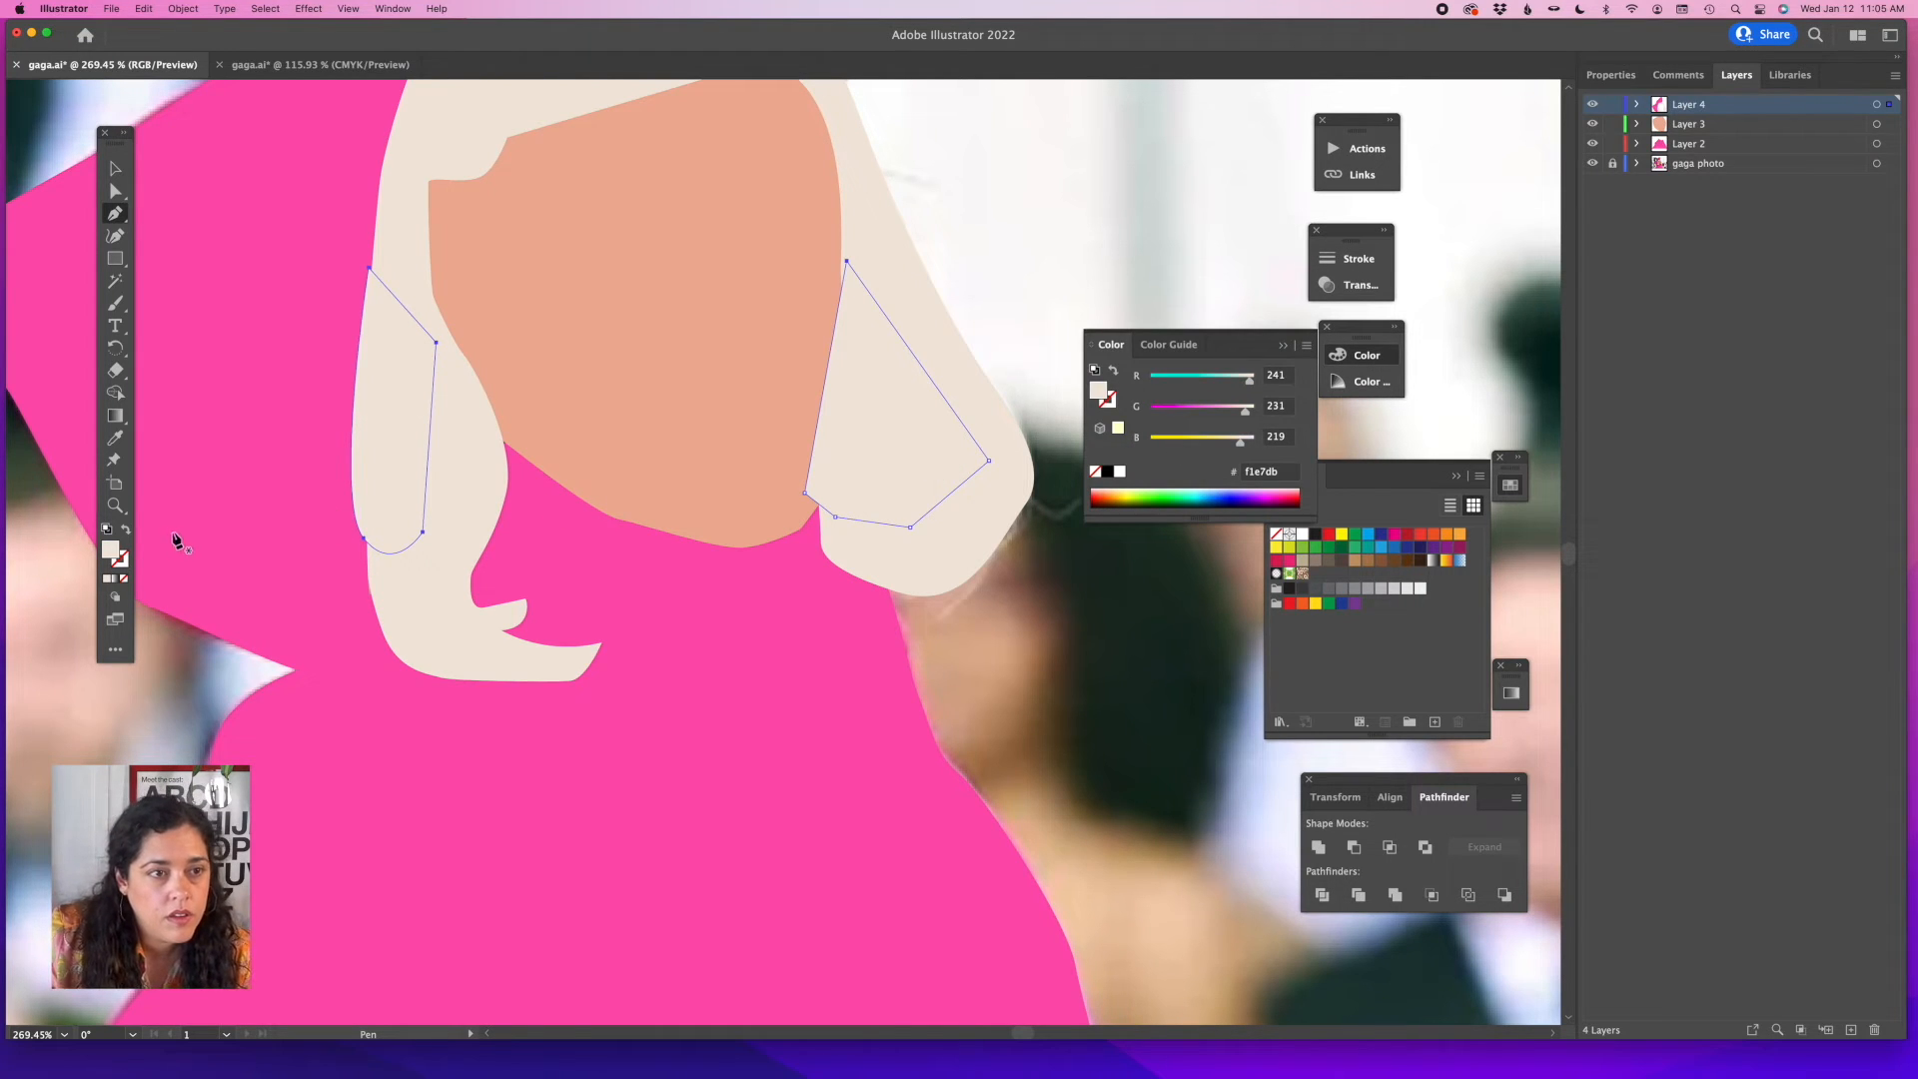
left_click(124, 531)
left_click(115, 436)
left_click(867, 451)
left_click(862, 467)
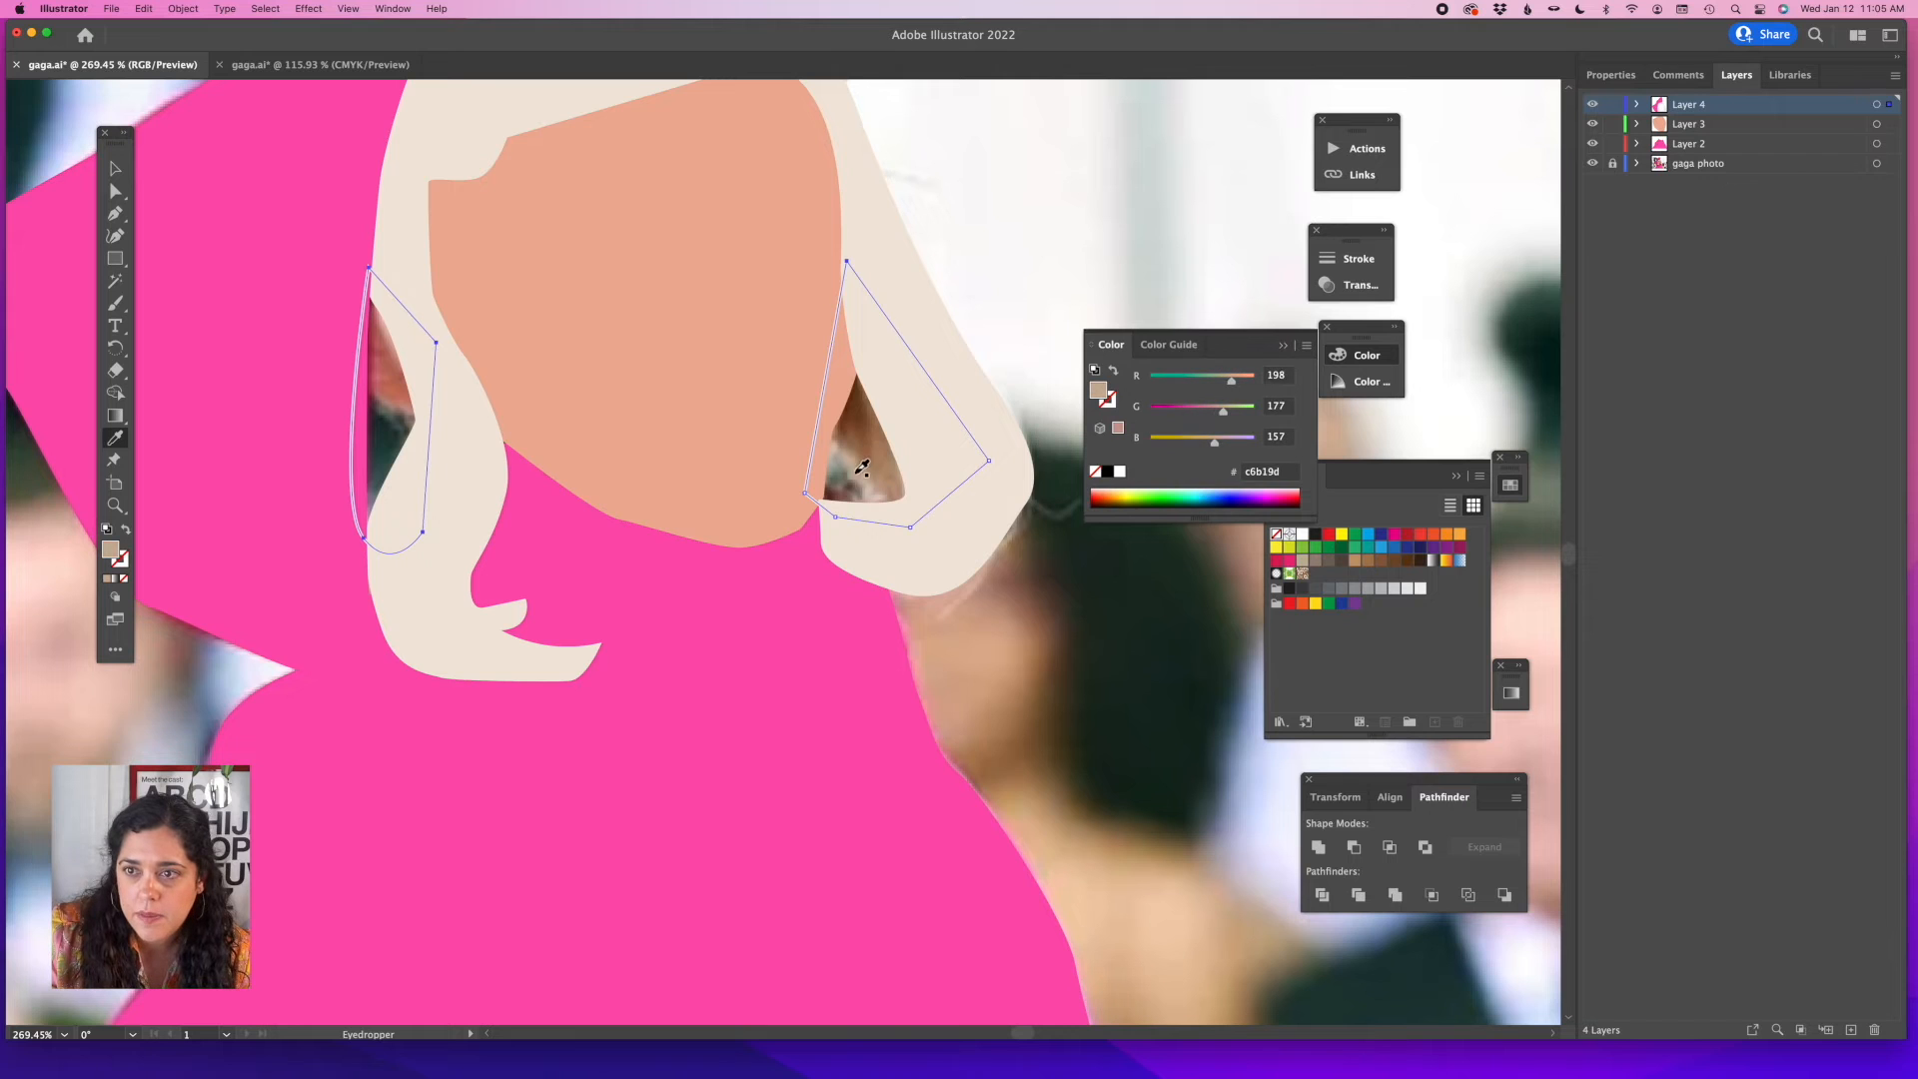
left_click(860, 469)
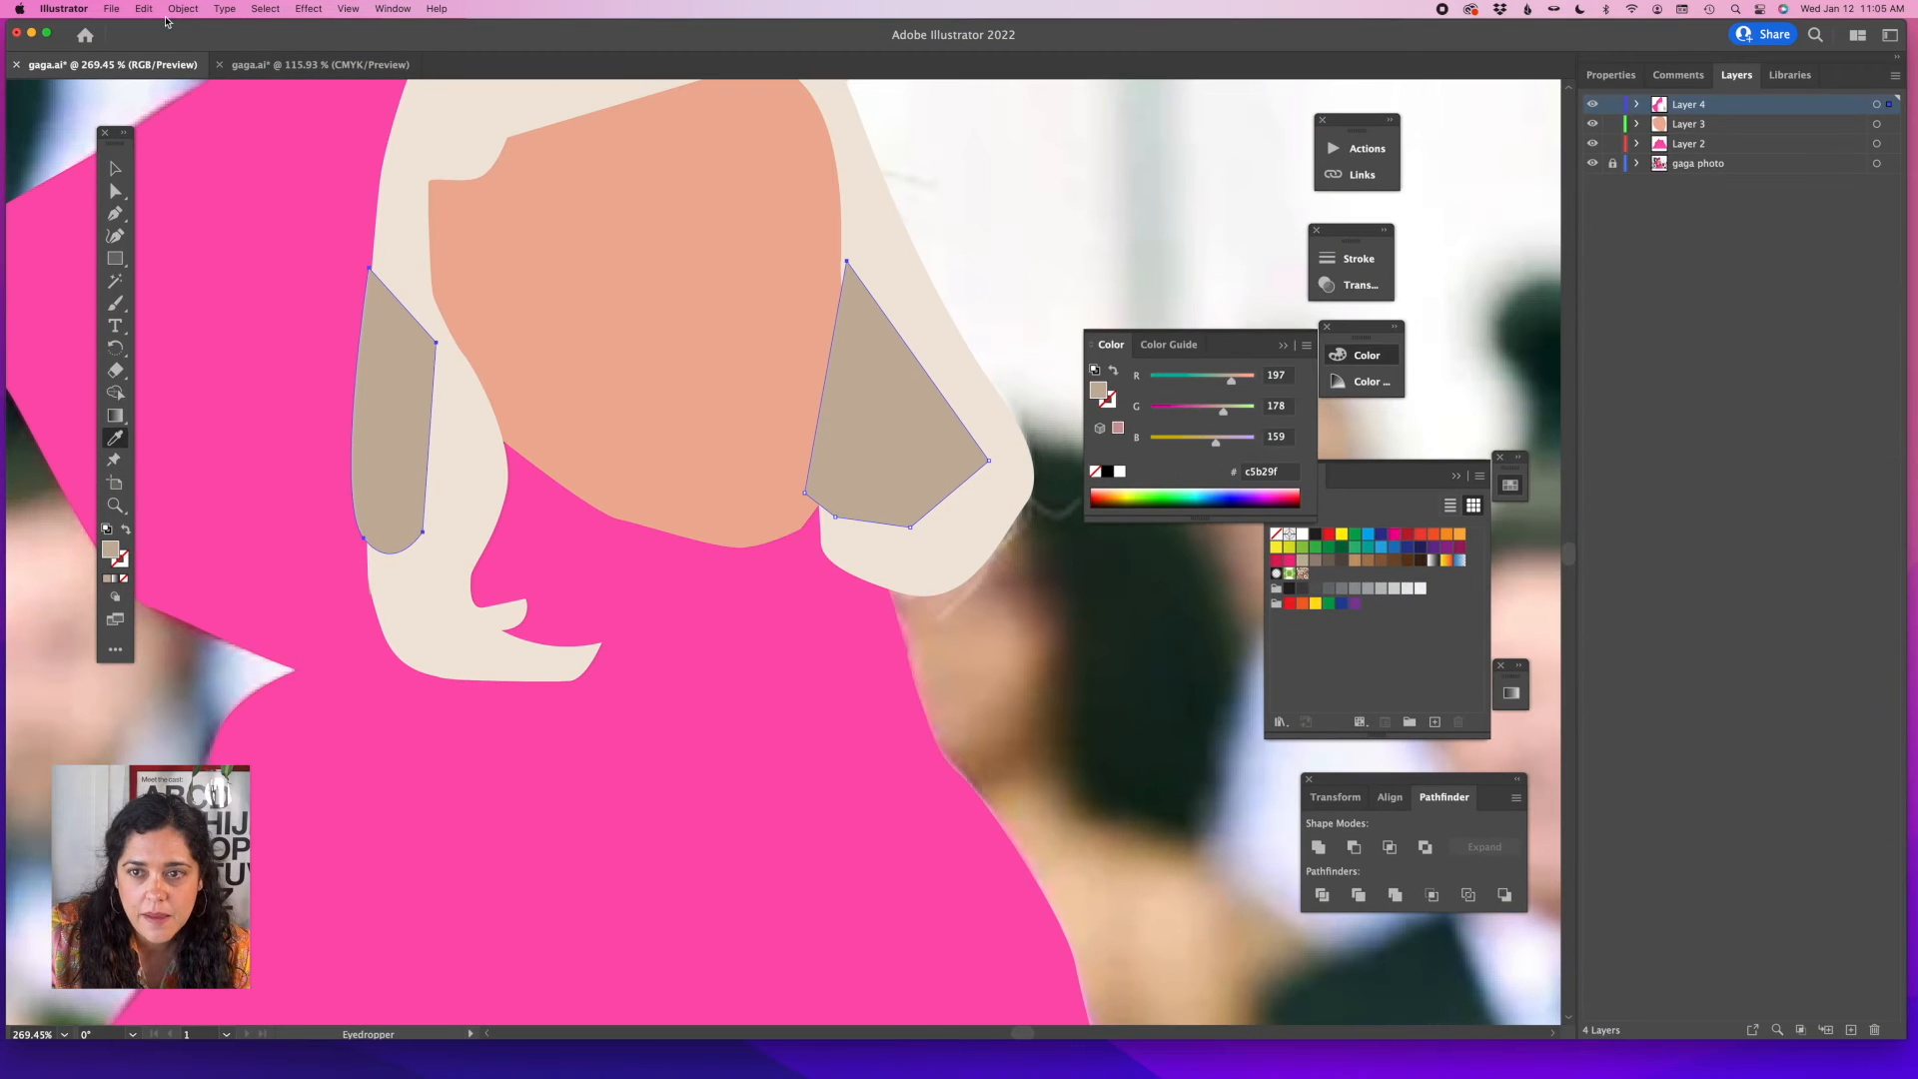
Send the two tan patches backward behind the cream hair shape and deselect them.
left_click(173, 11)
mouse_move(181, 32)
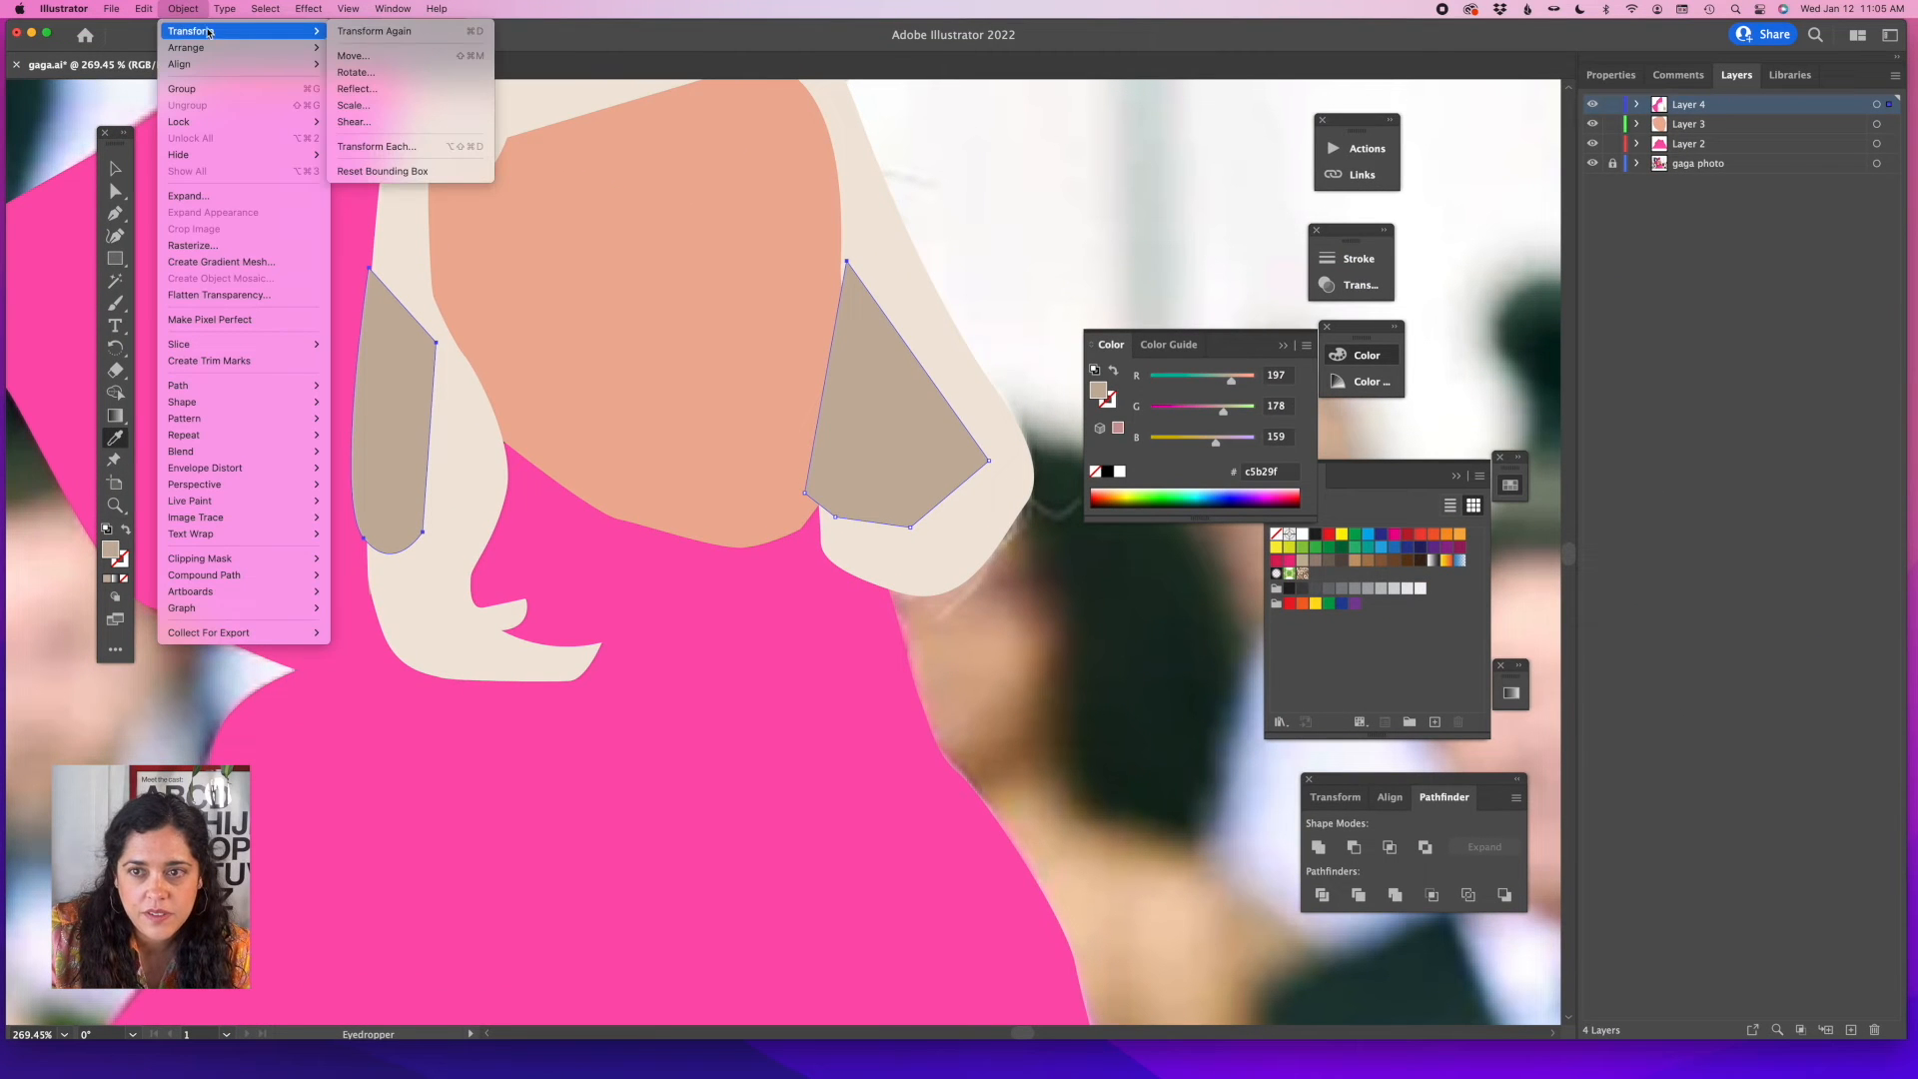
mouse_move(228, 54)
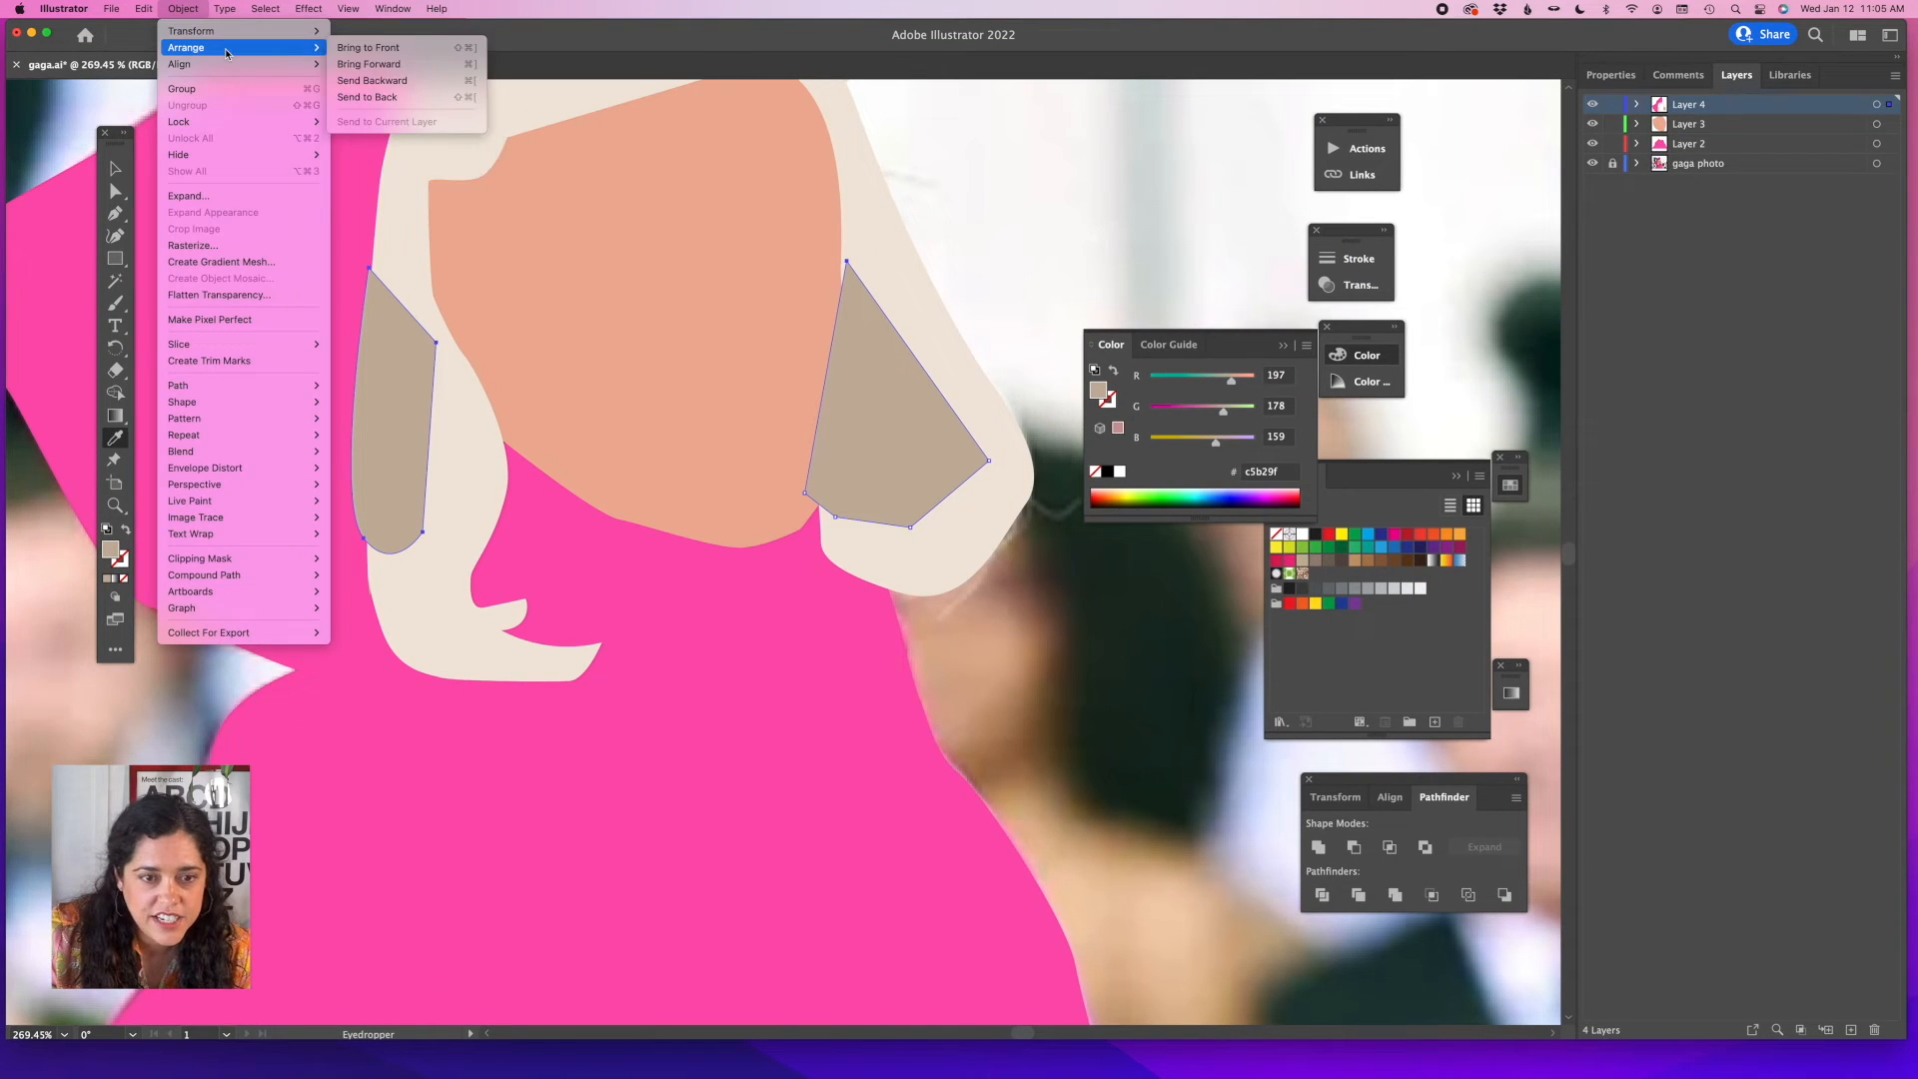
left_click(184, 10)
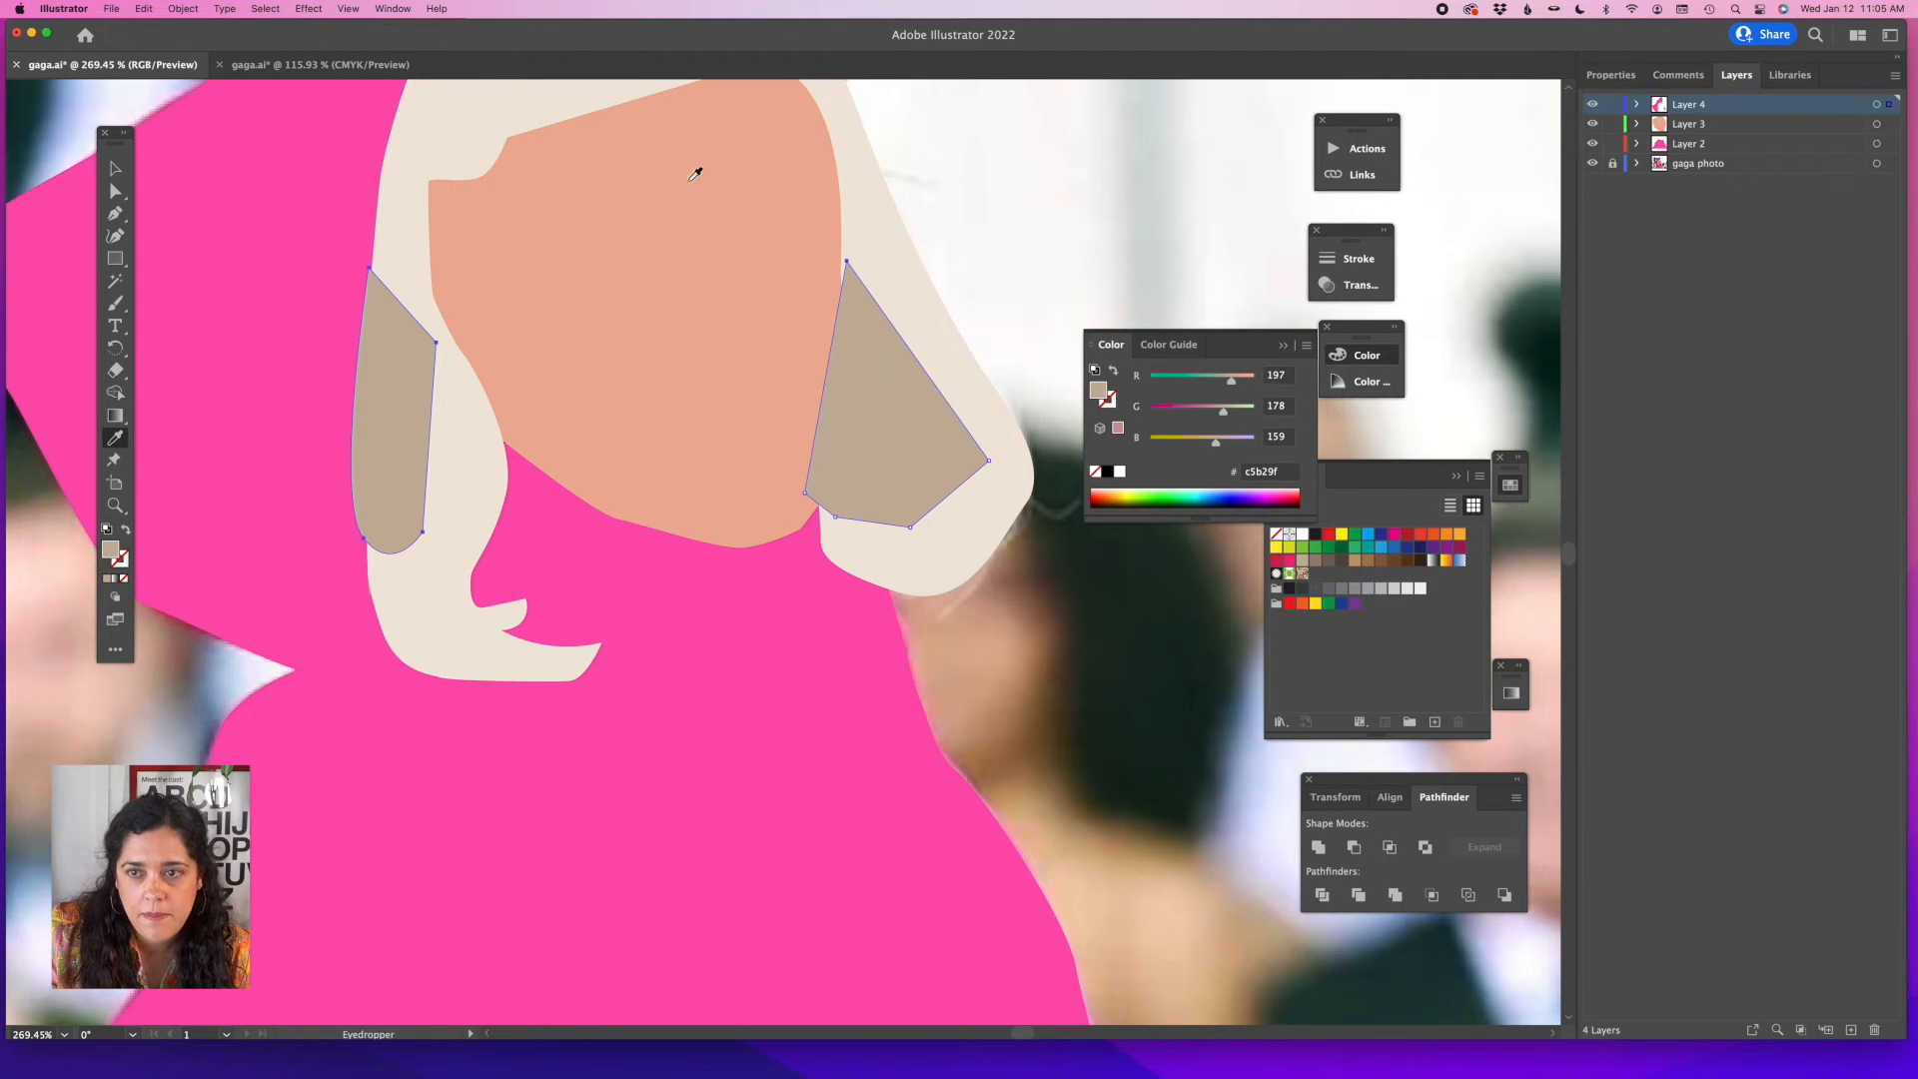
left_click(182, 9)
mouse_move(199, 52)
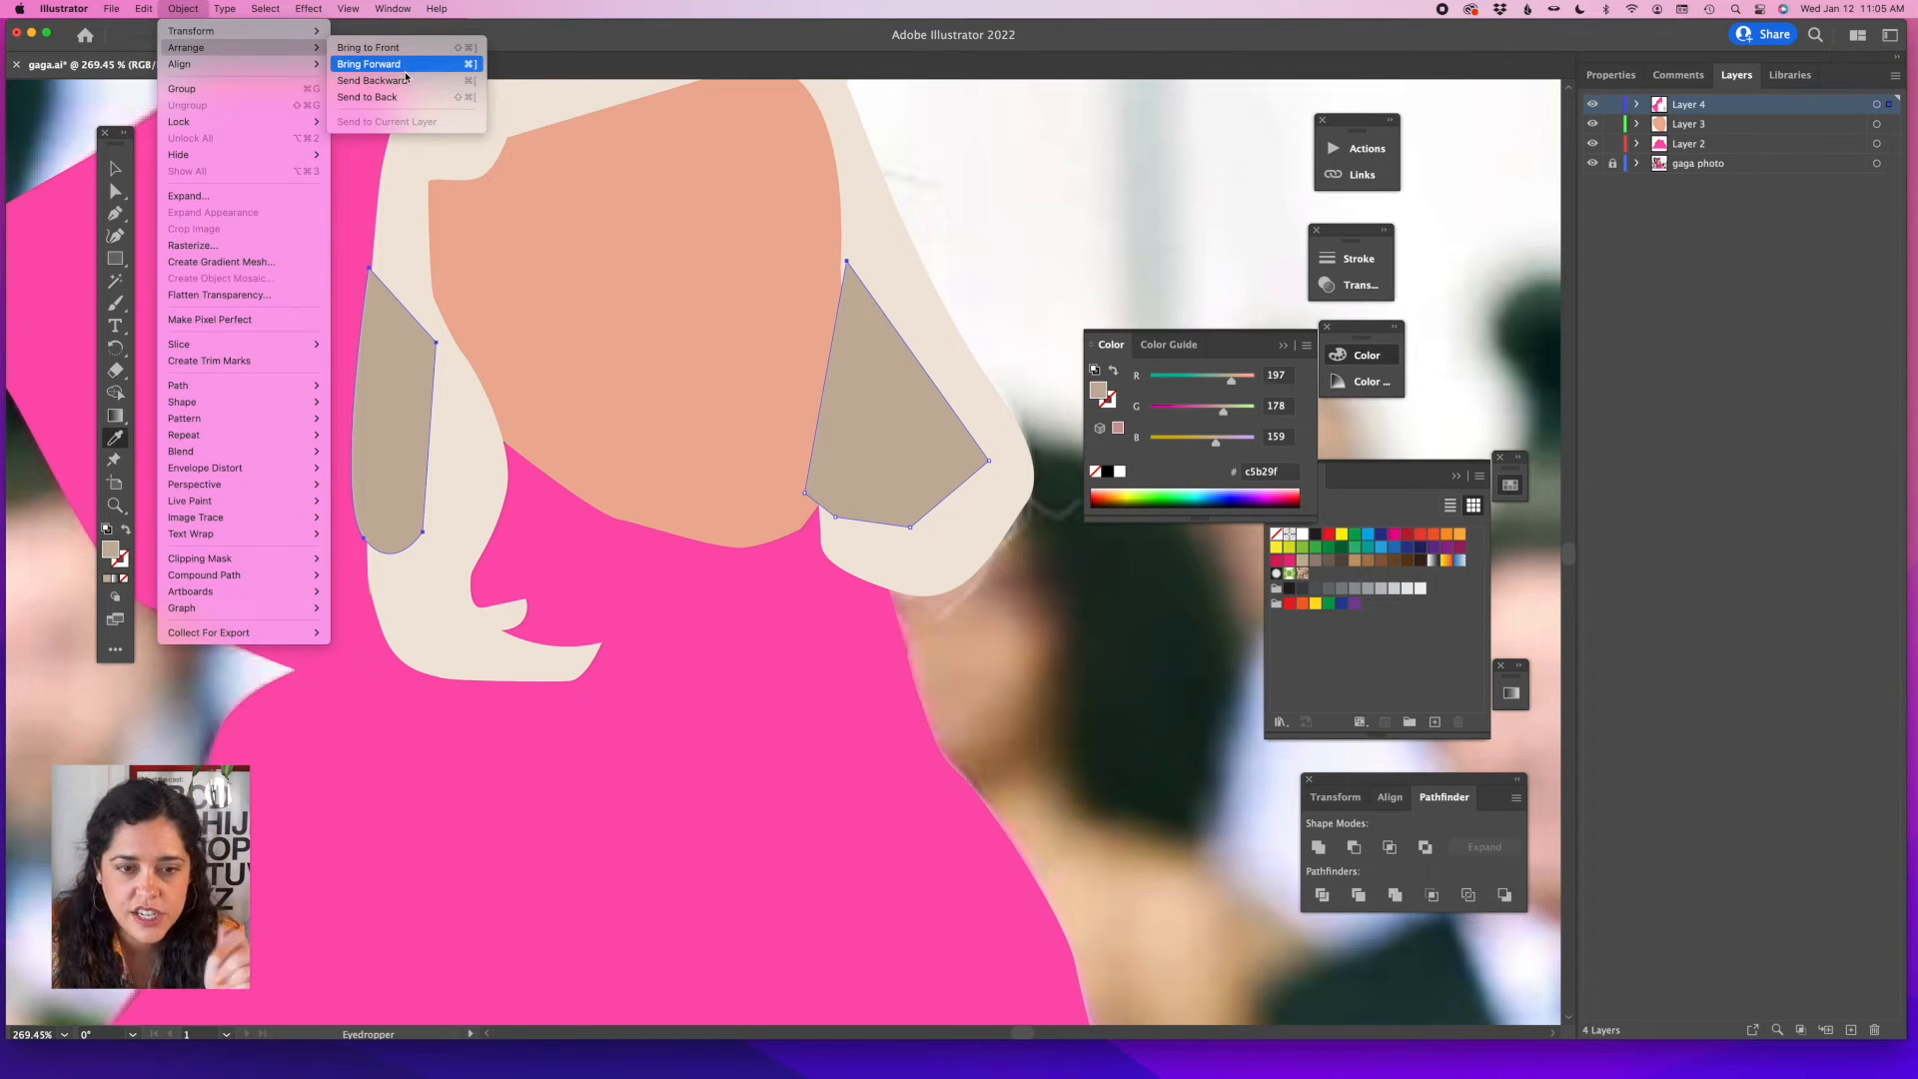
left_click(189, 12)
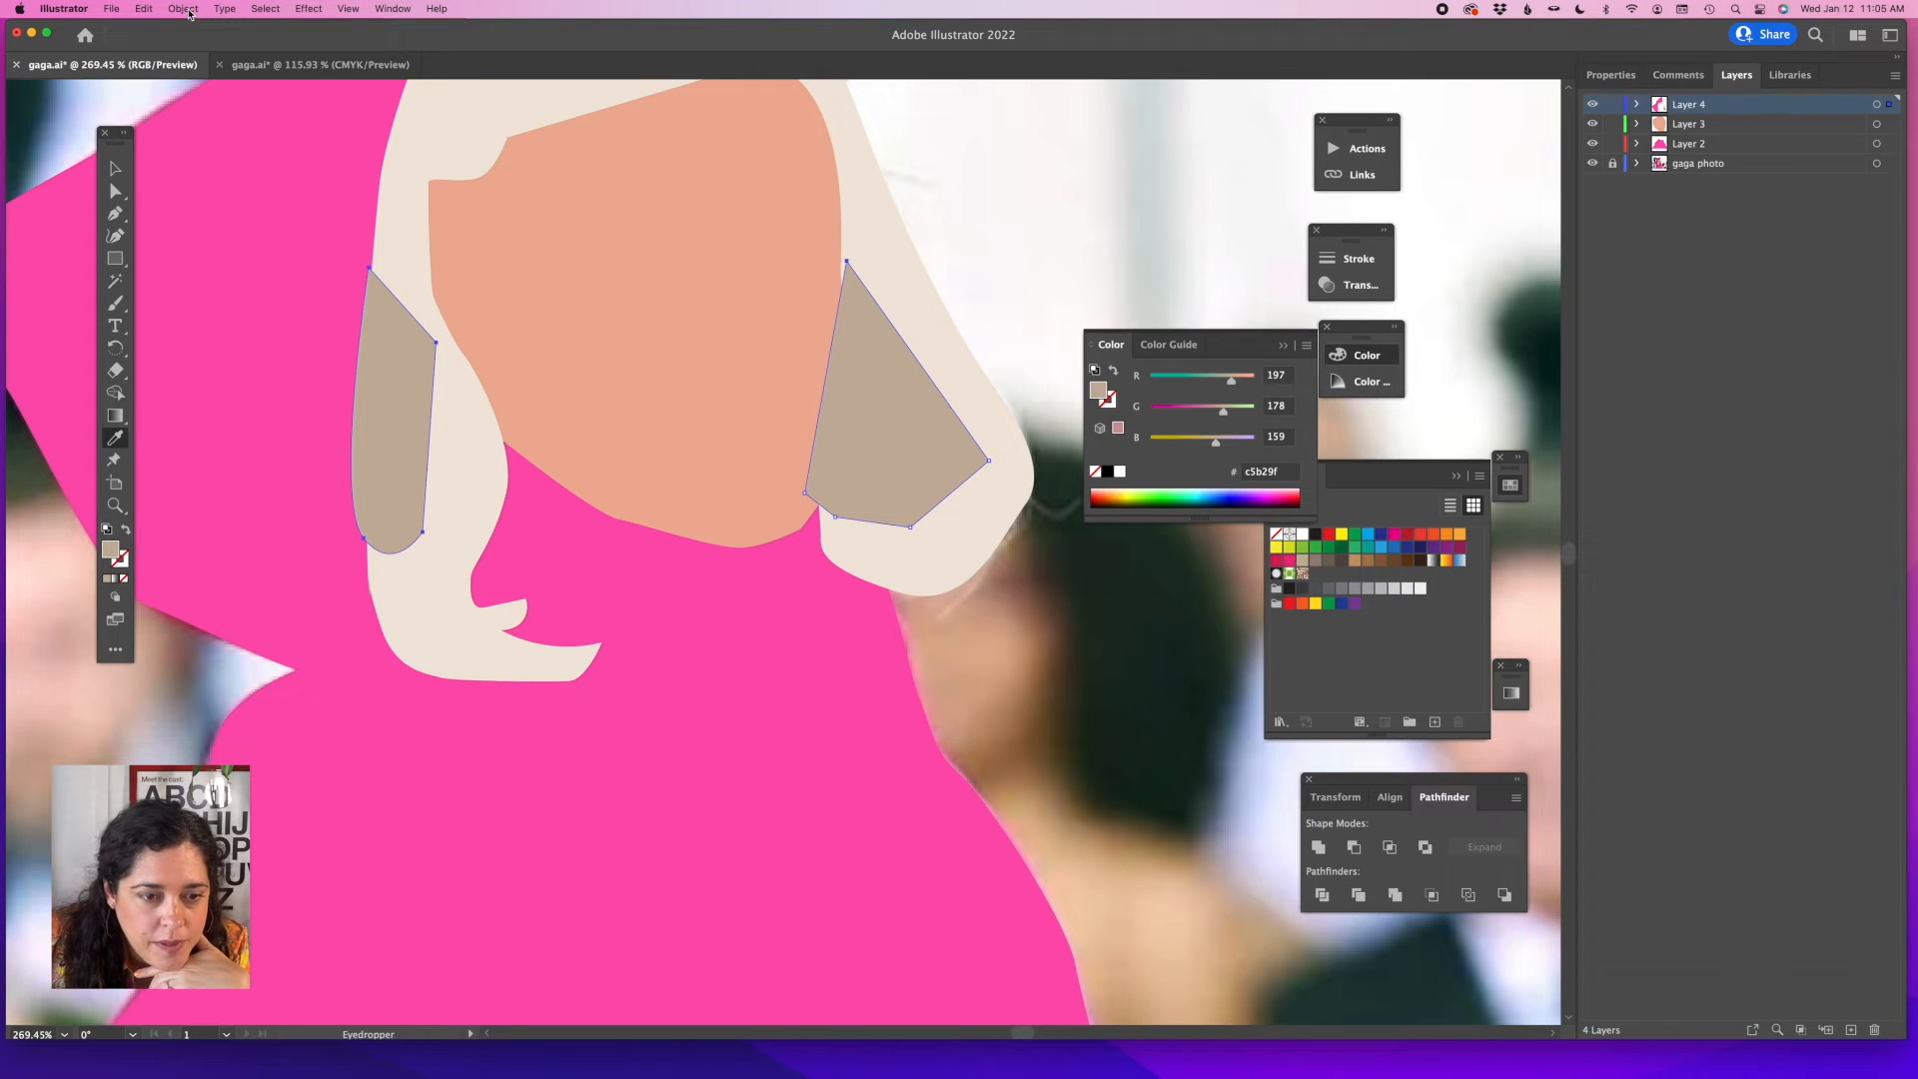
key("super+bracketleft")
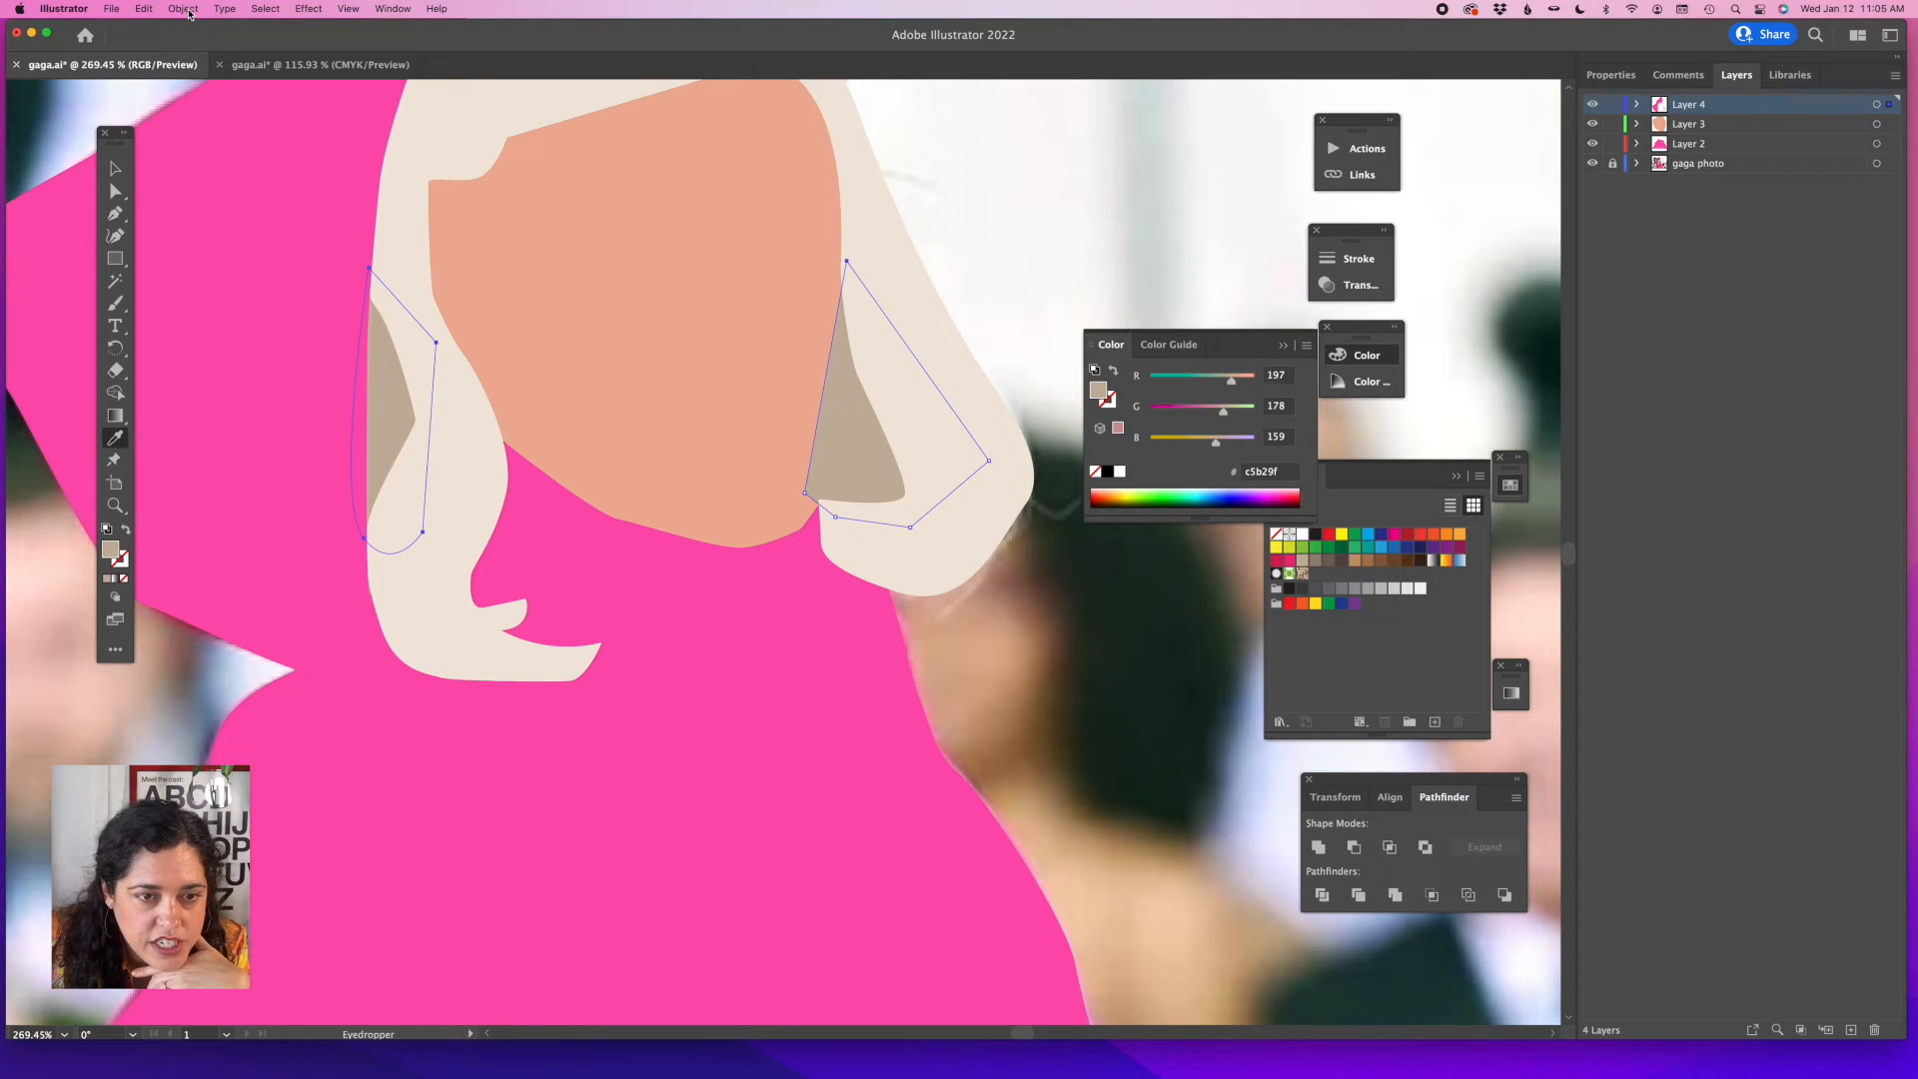
key("super+bracketright")
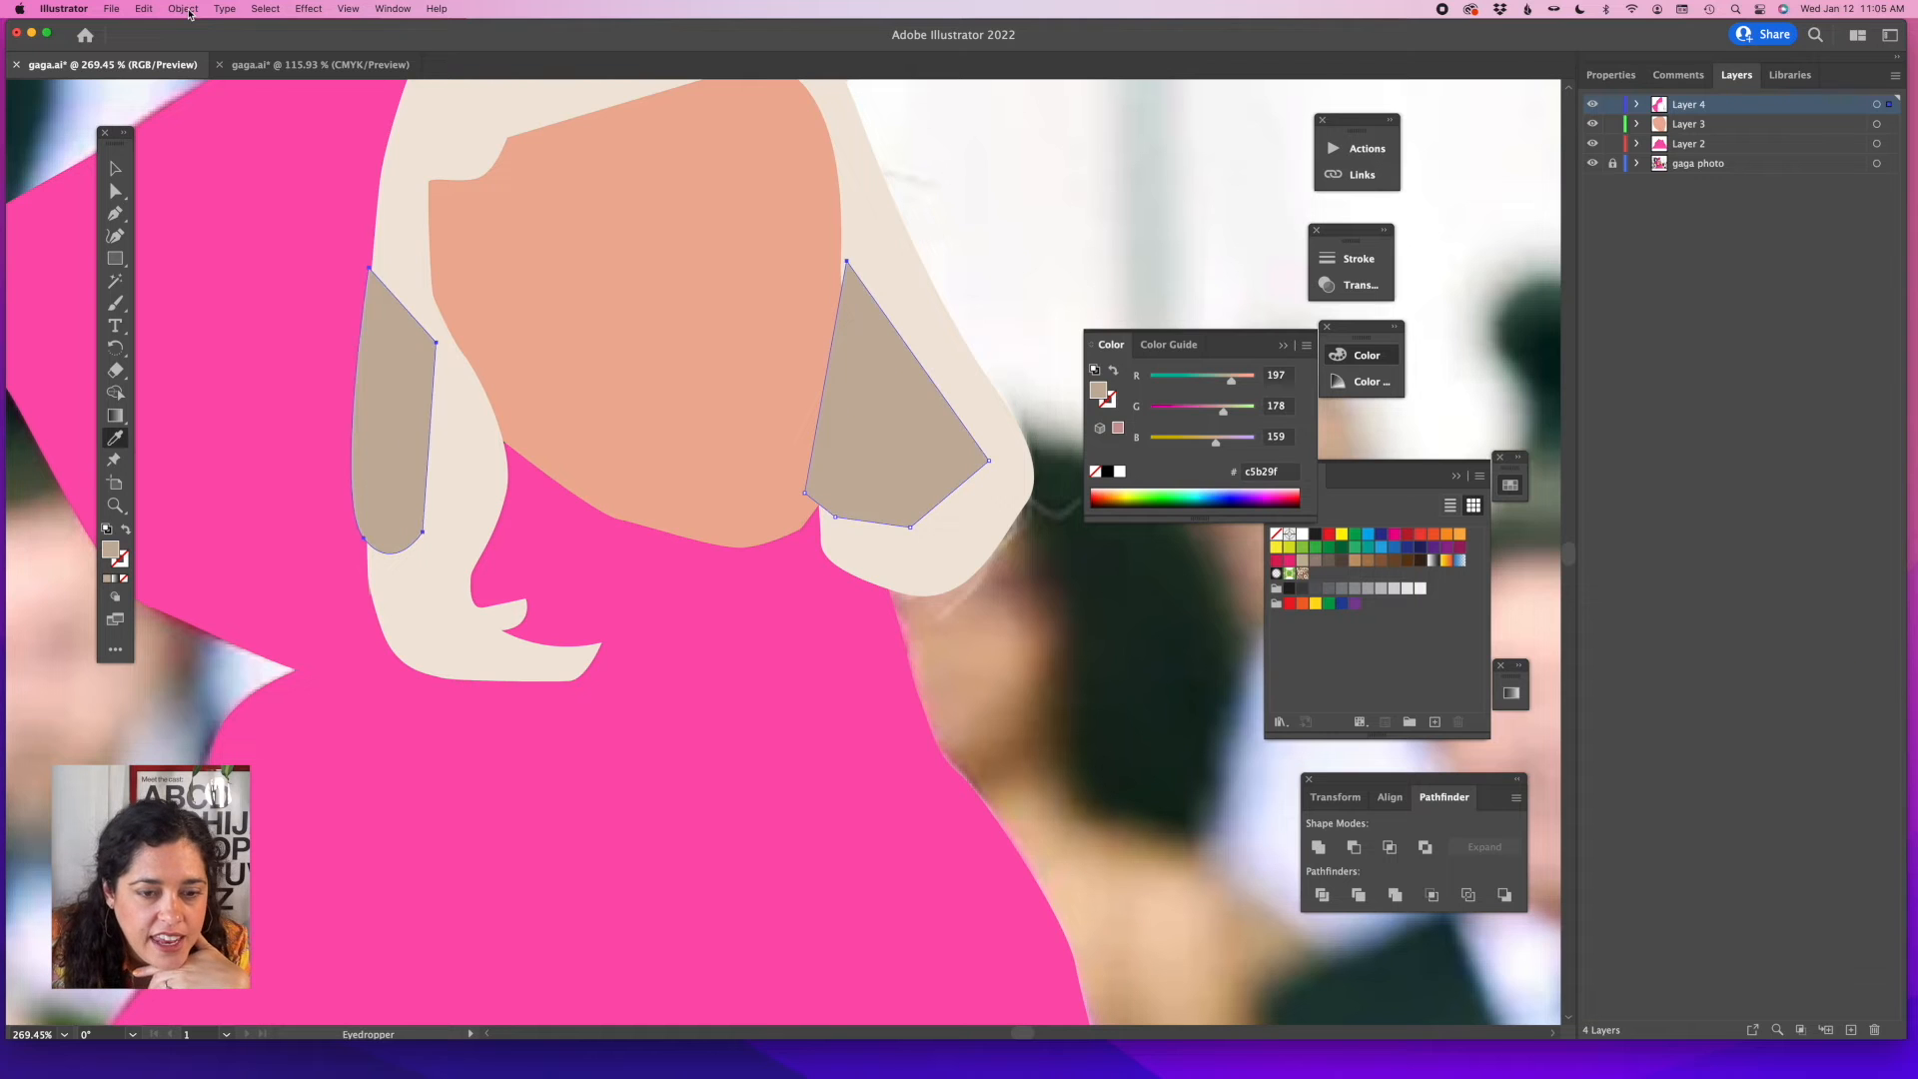
key("super+bracketleft")
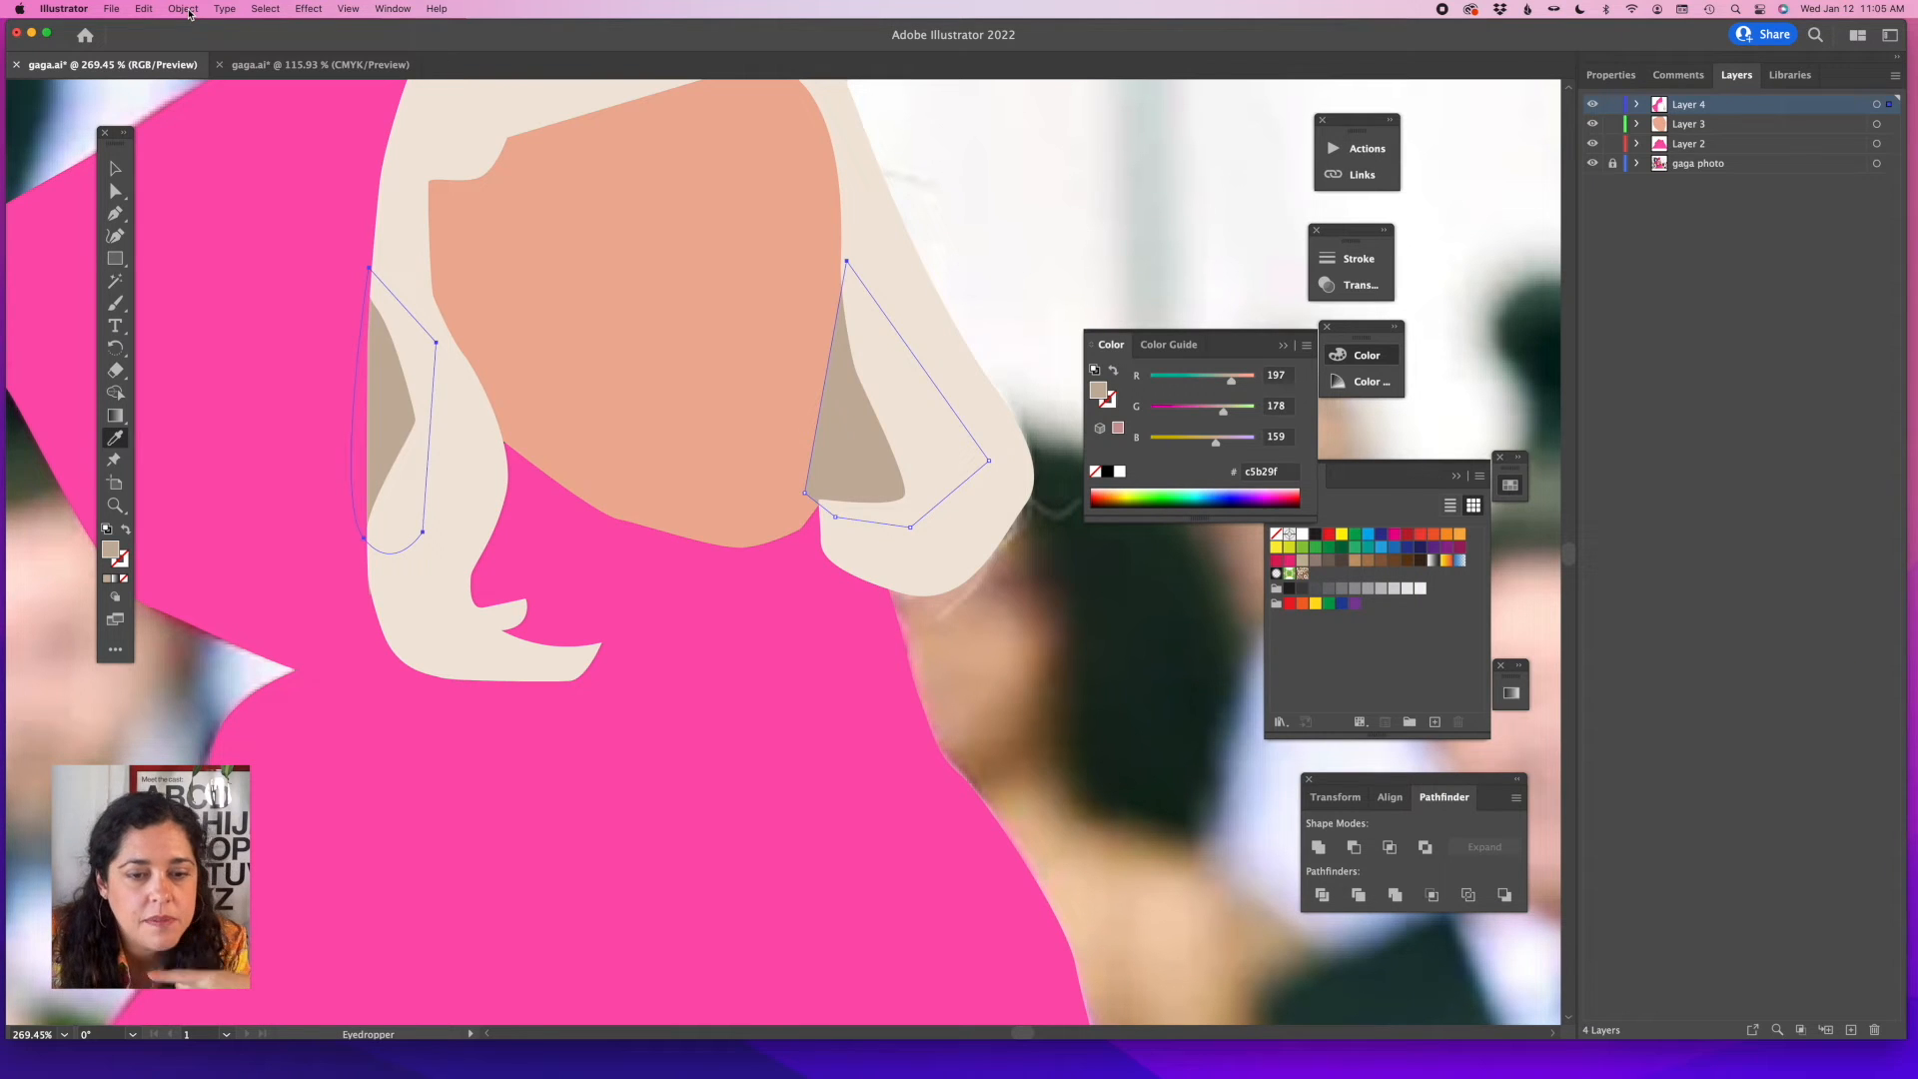
left_click(115, 167)
key("super+shift+a")
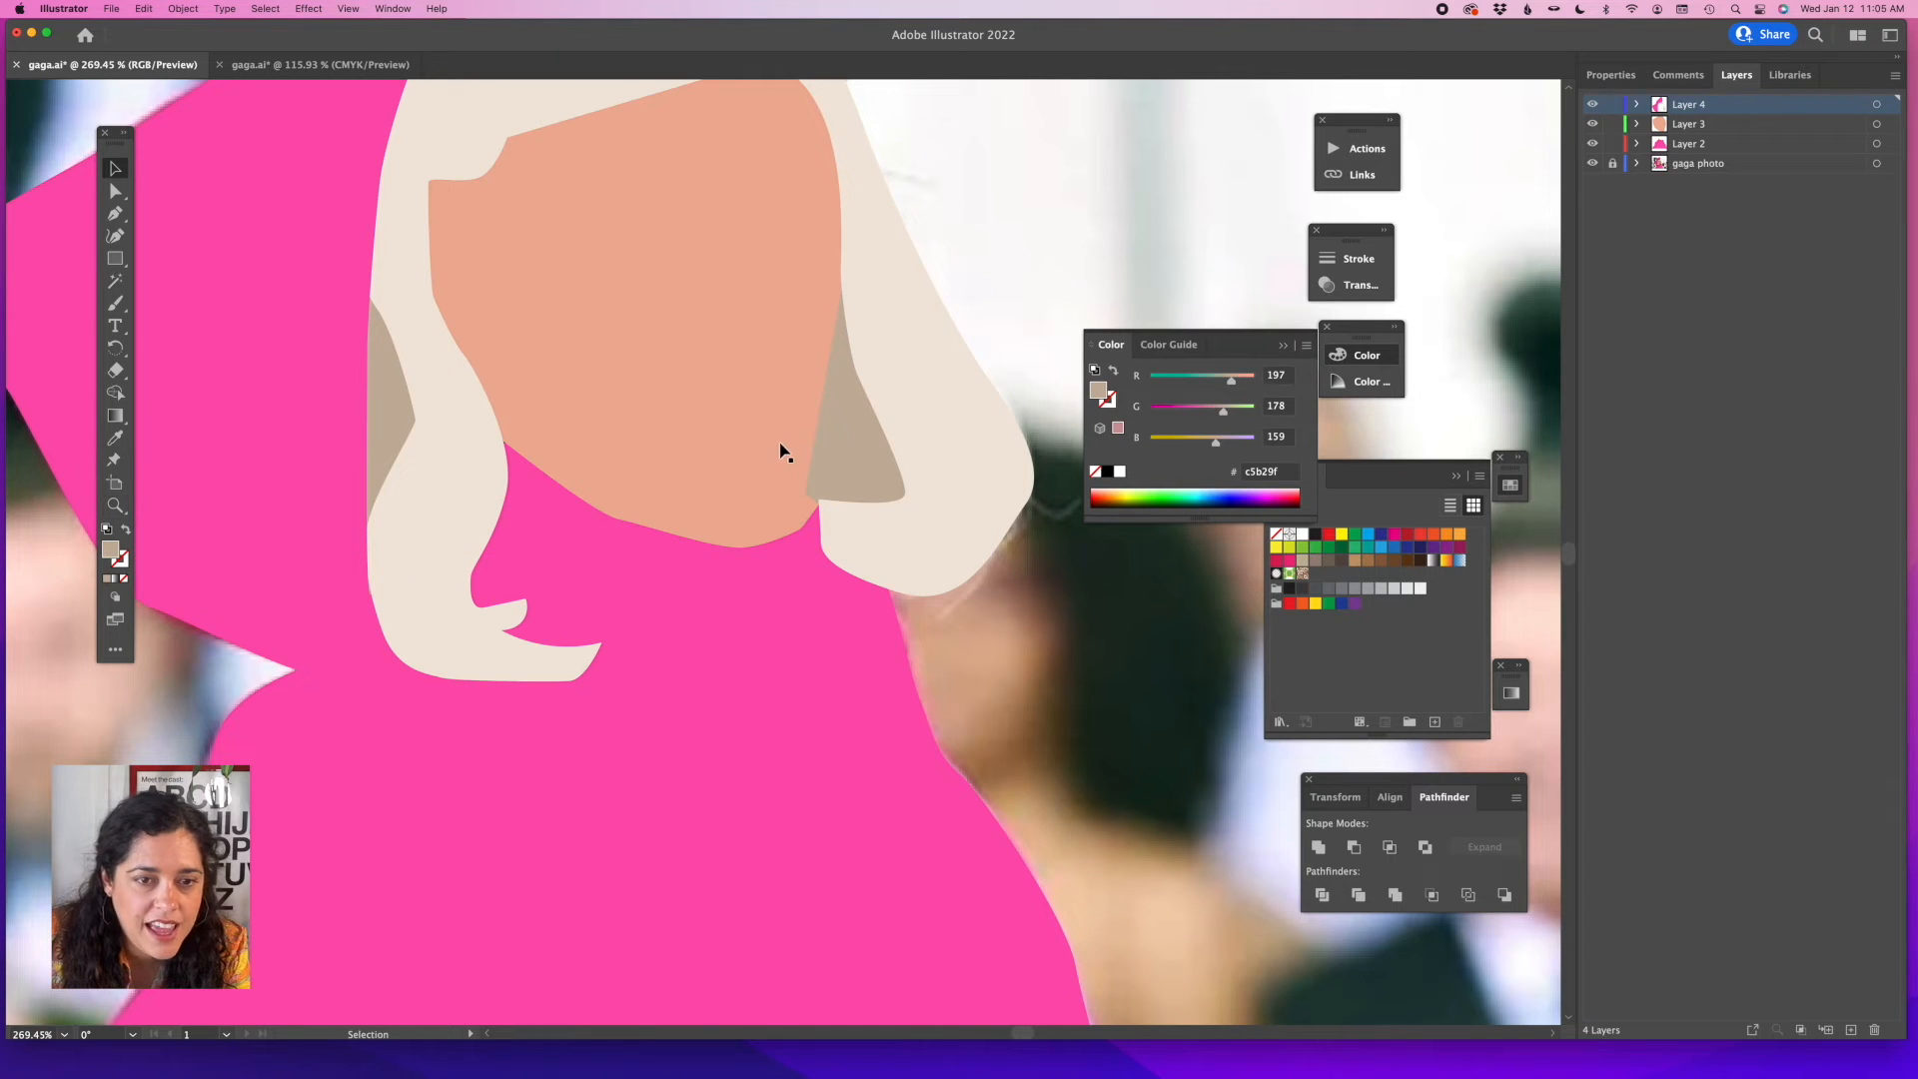
Move both tan hair shadow patches from Layer 4 to Layer 2 and deselect them.
left_click(880, 470)
left_click(412, 422, "shift")
left_click_drag(1891, 110, 1888, 144)
left_click(1102, 178)
Hide Layers 2, 3 and 4 to reveal the photo and add a new layer above Layer 4.
double_click(114, 504)
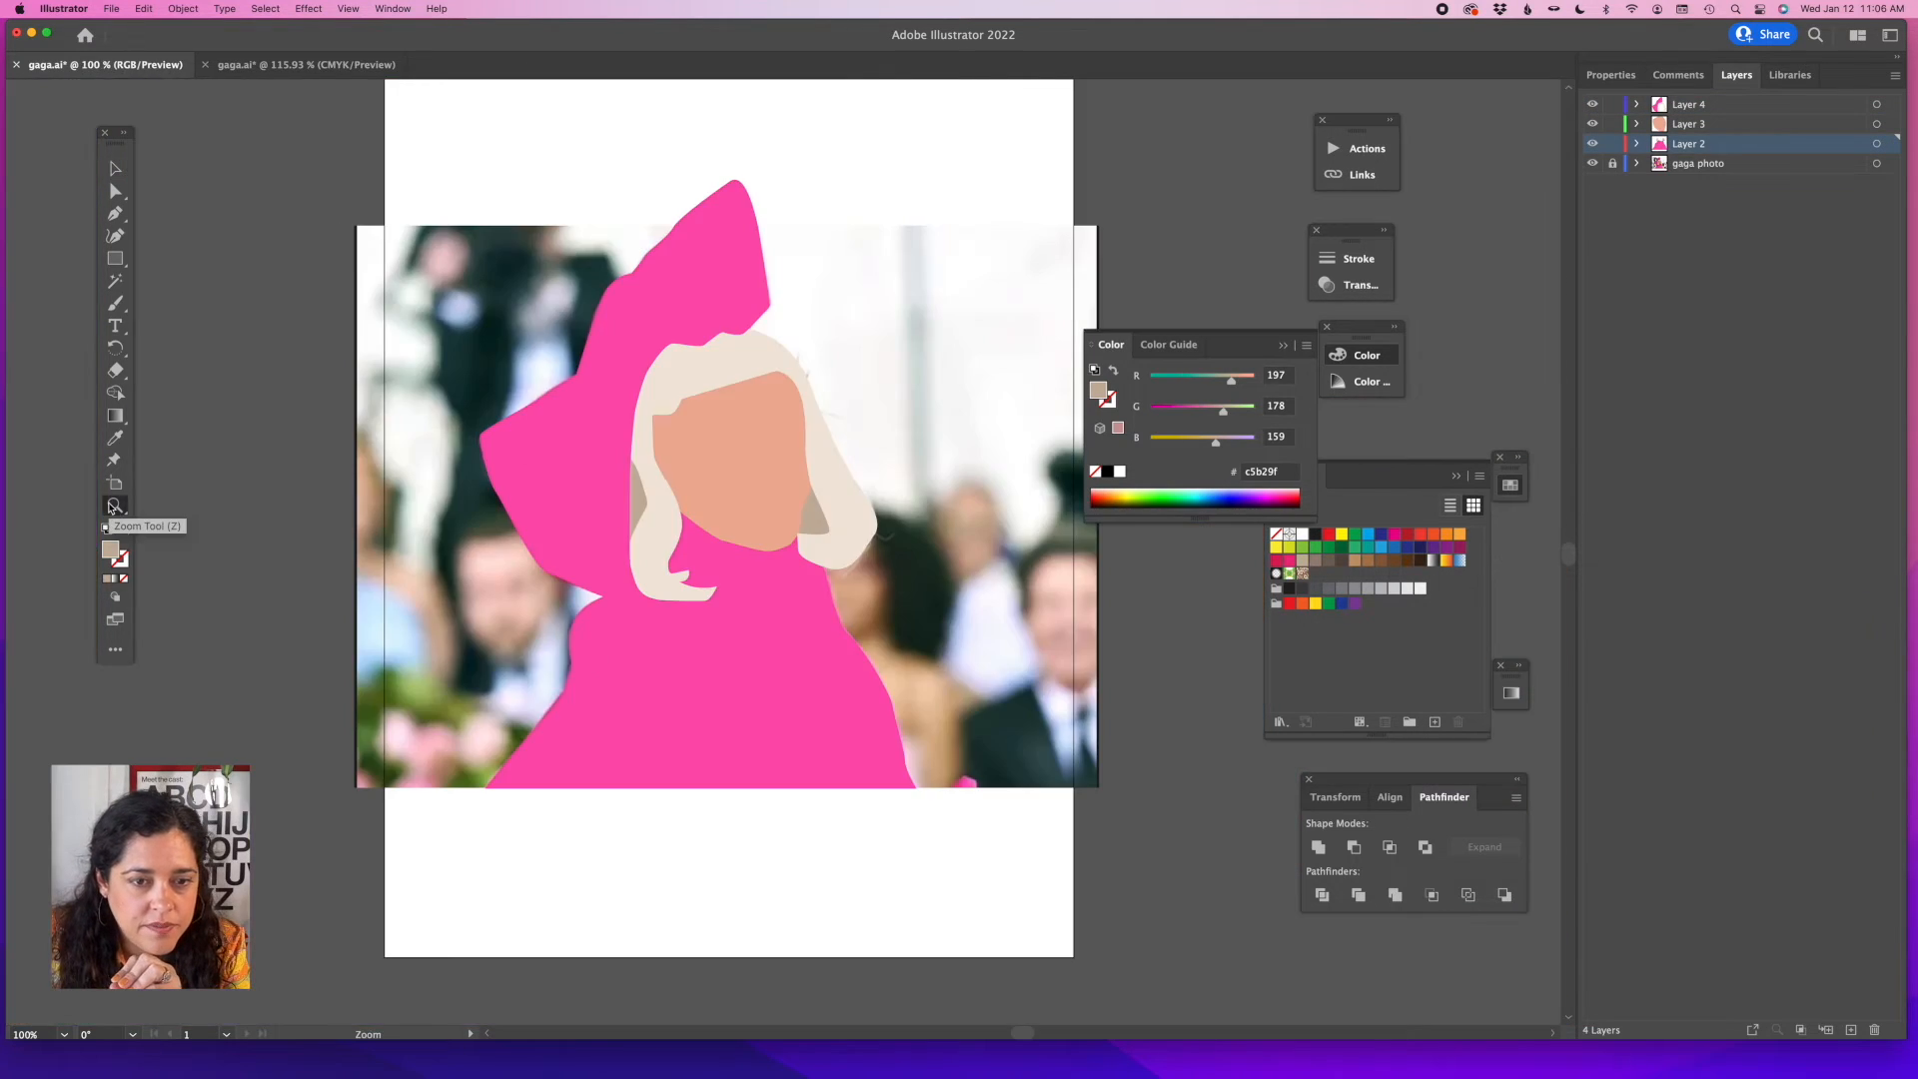
left_click_drag(1592, 144, 1593, 104)
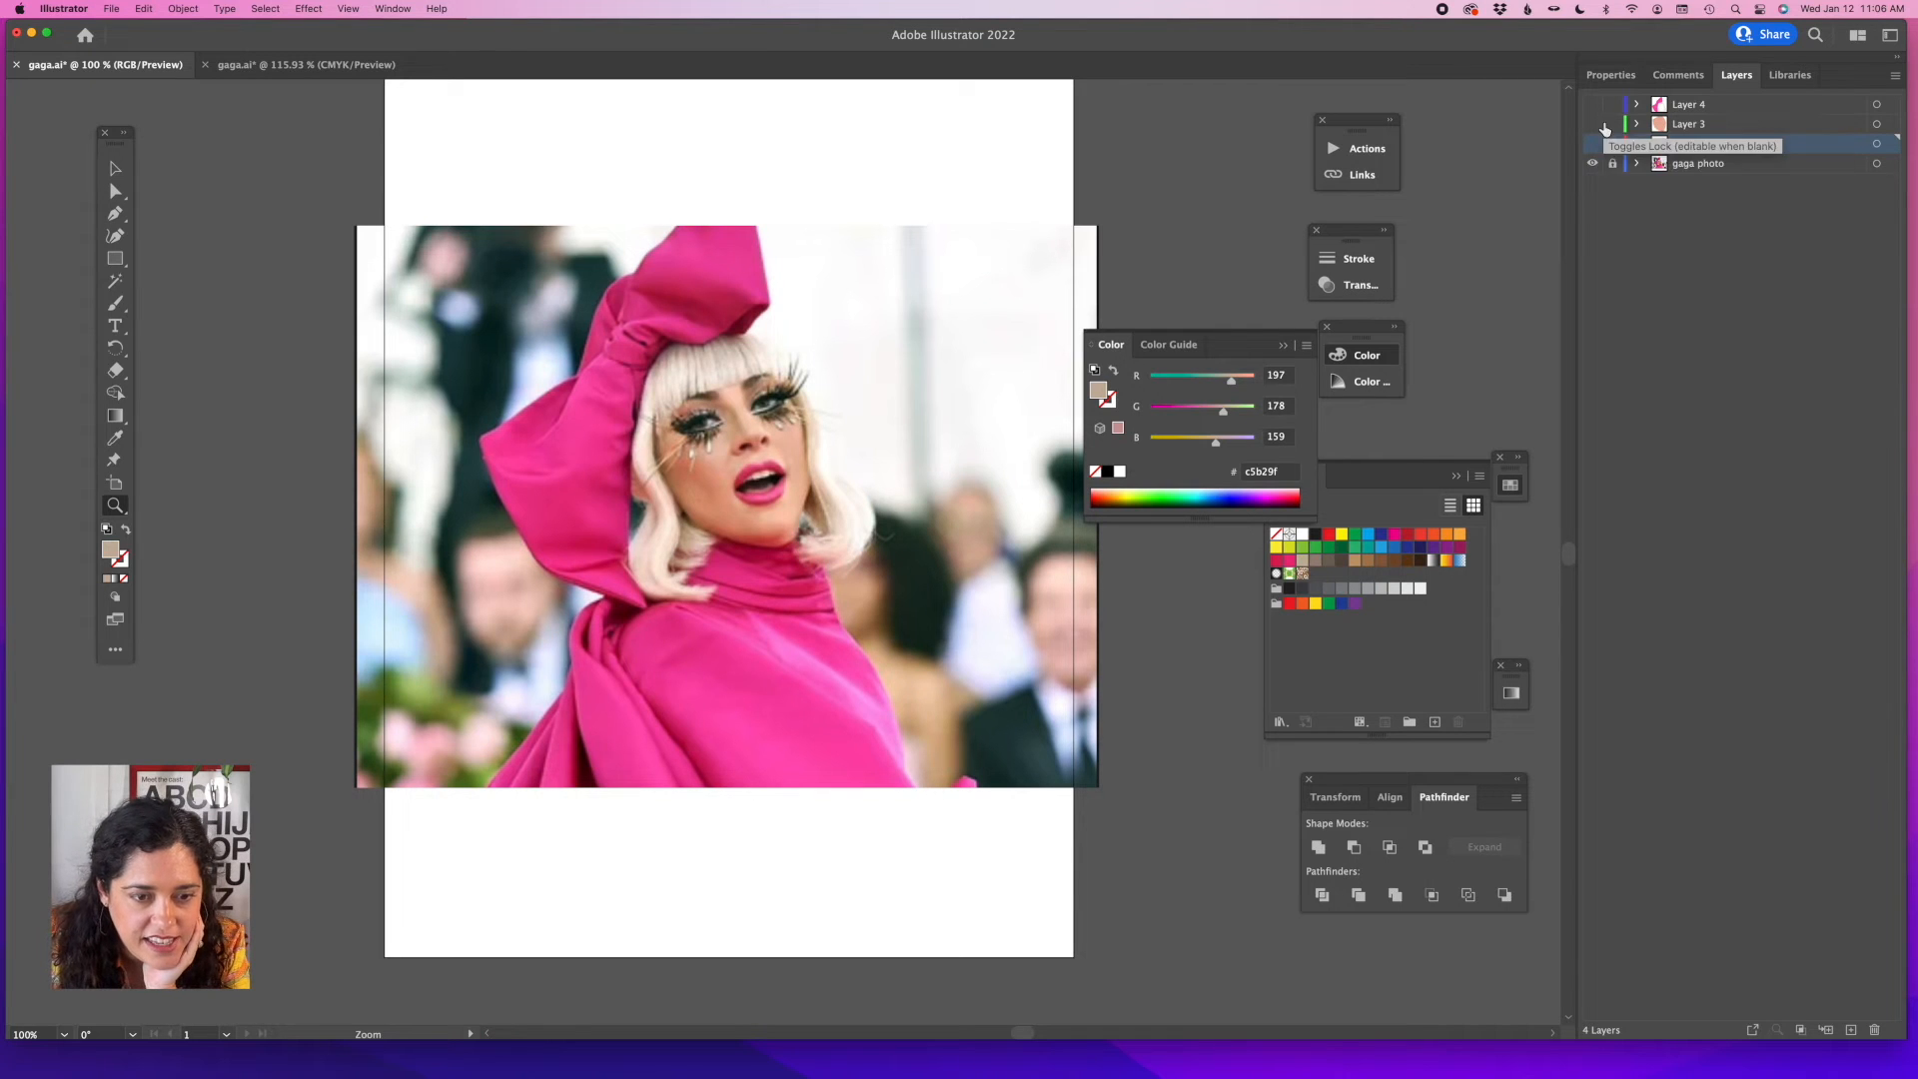
left_click(1707, 105)
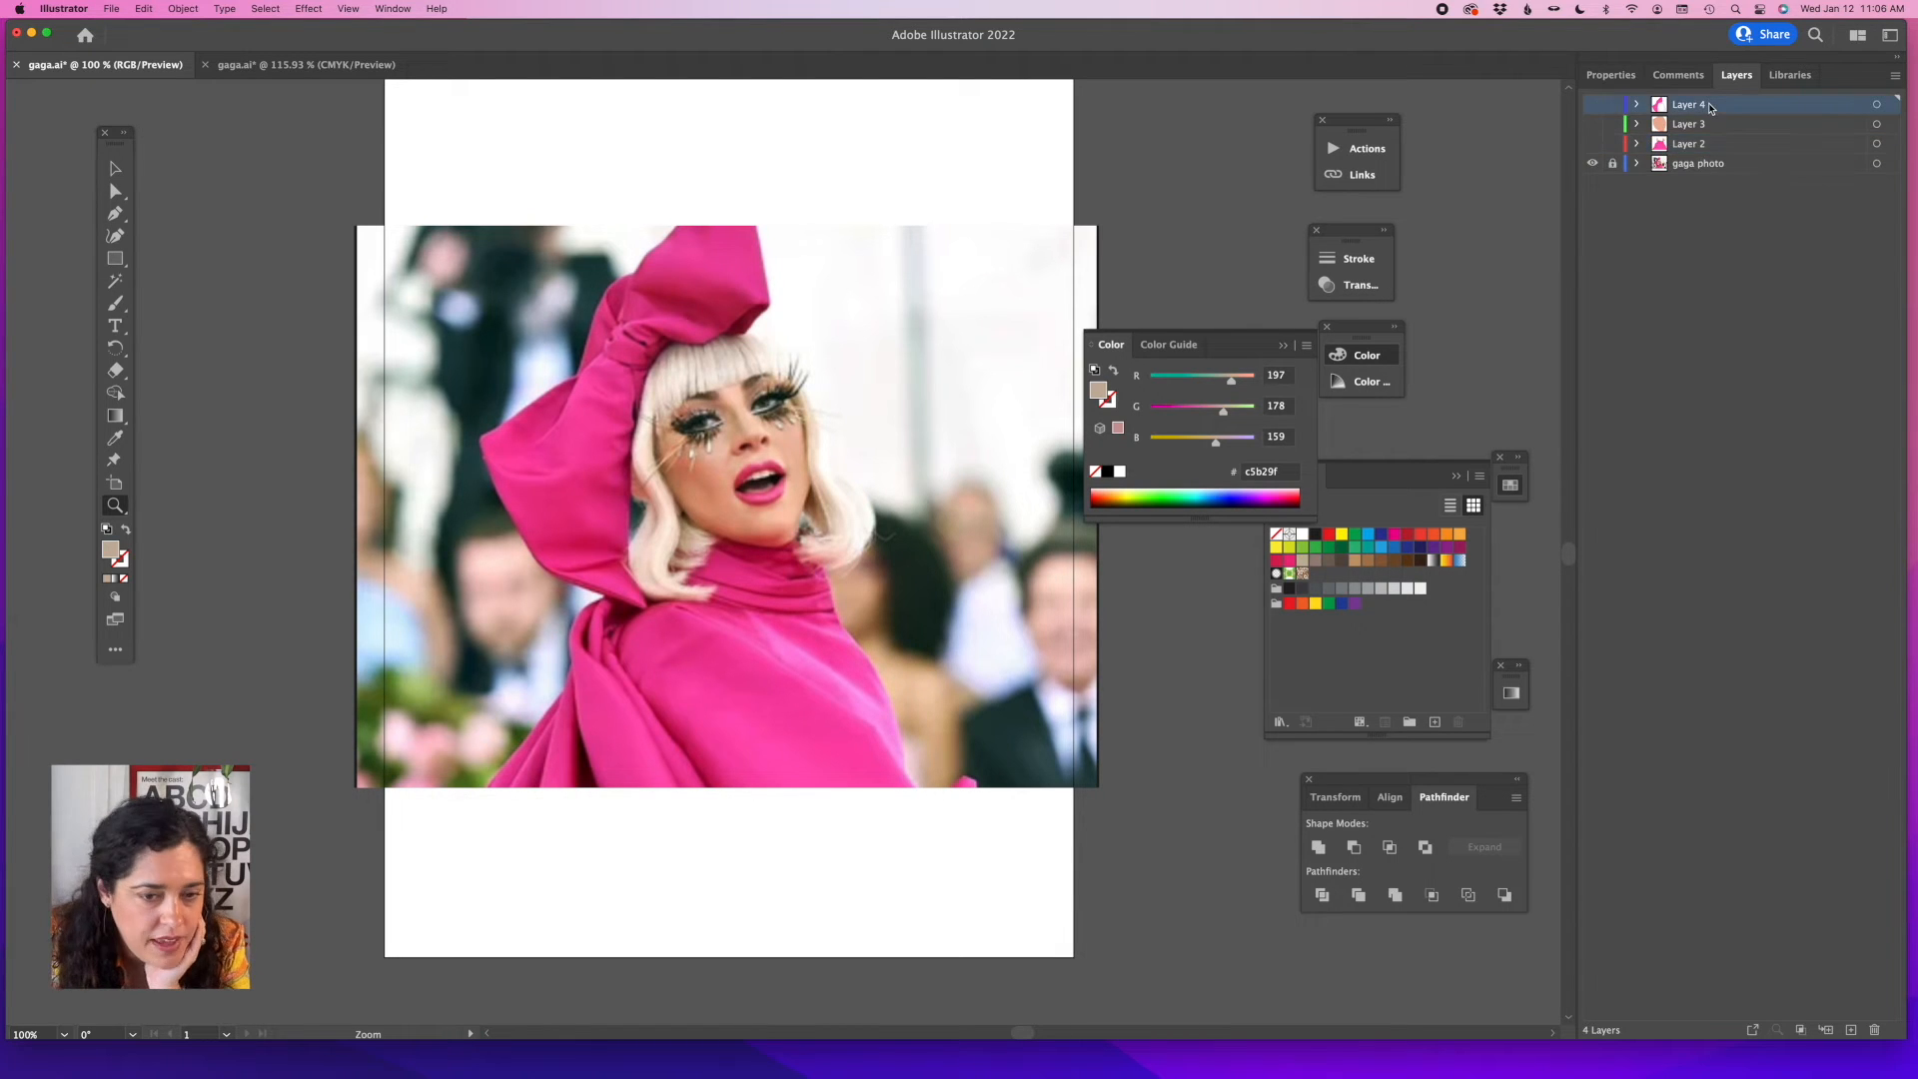
left_click(1851, 1030)
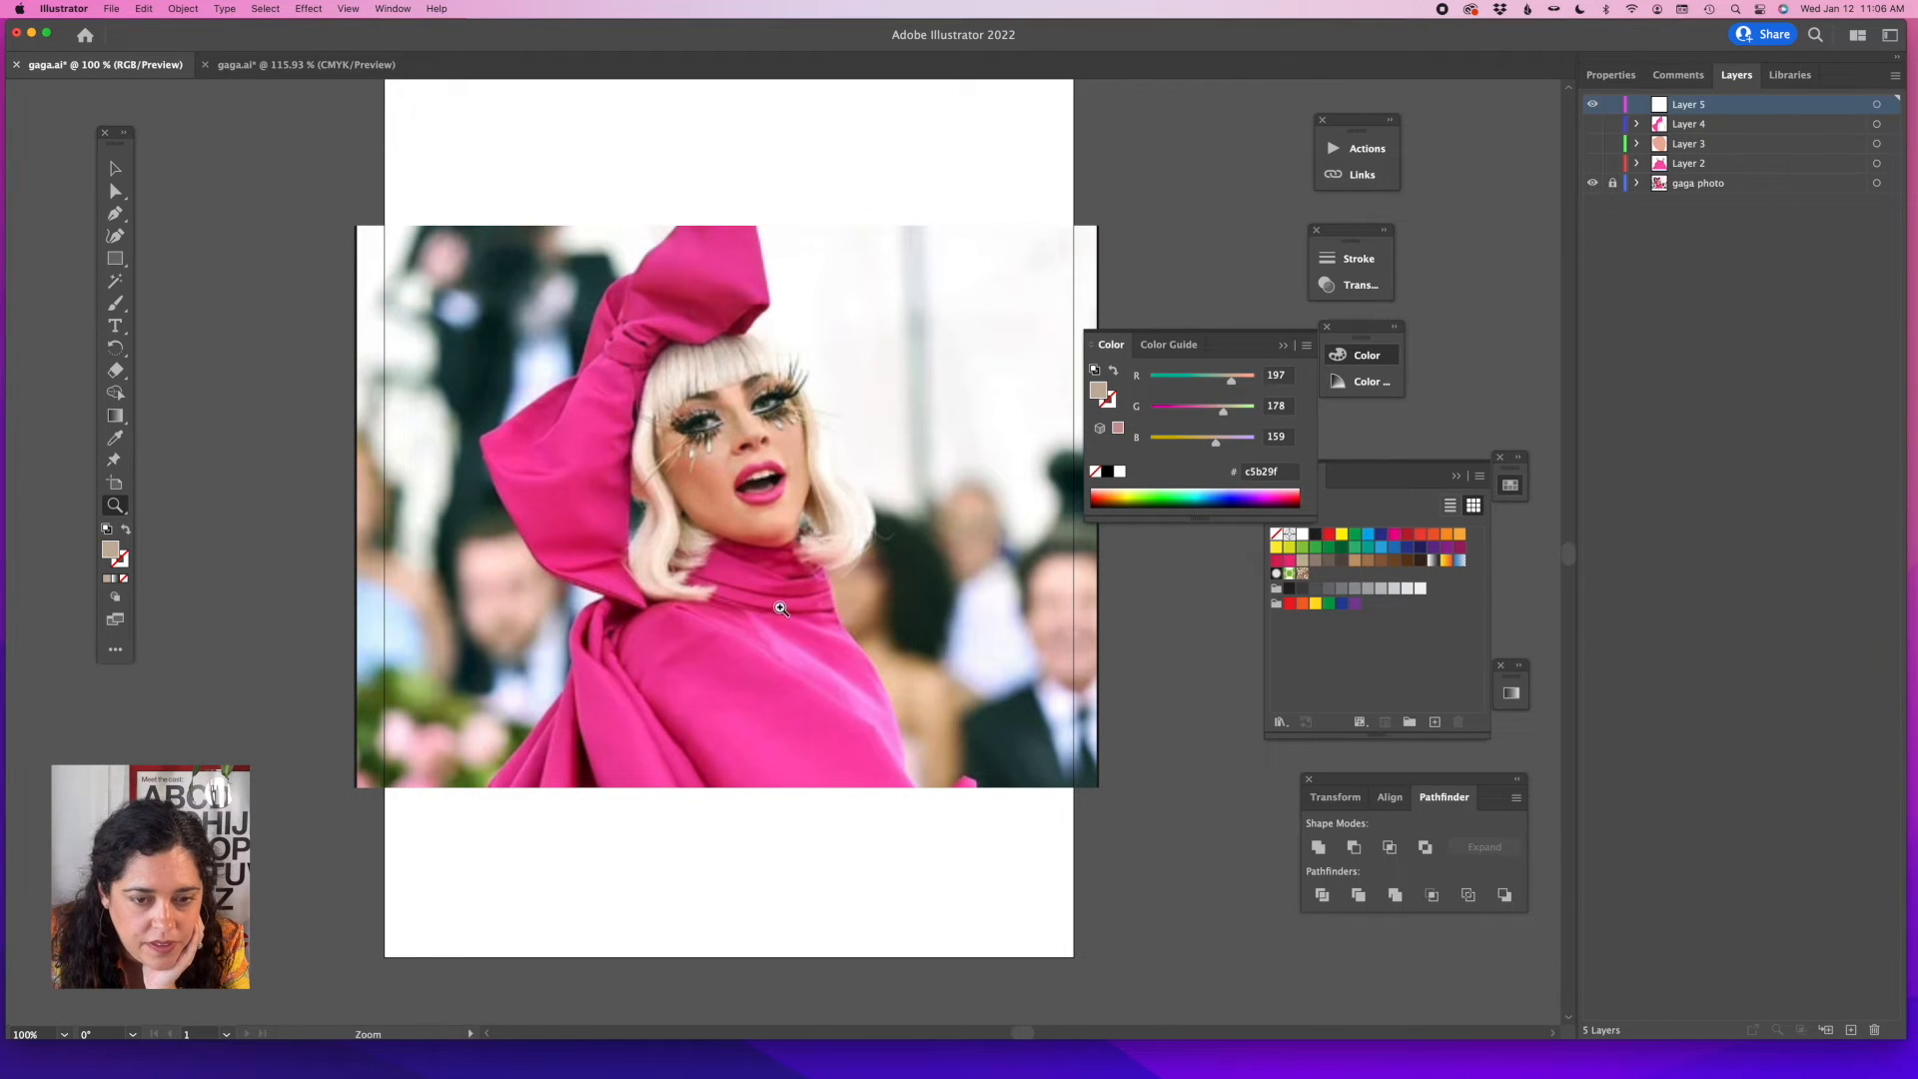
Examine the facial features and chin shadow in the finished CMYK version of gaga.ai, and return to the RGB document.
left_click(305, 64)
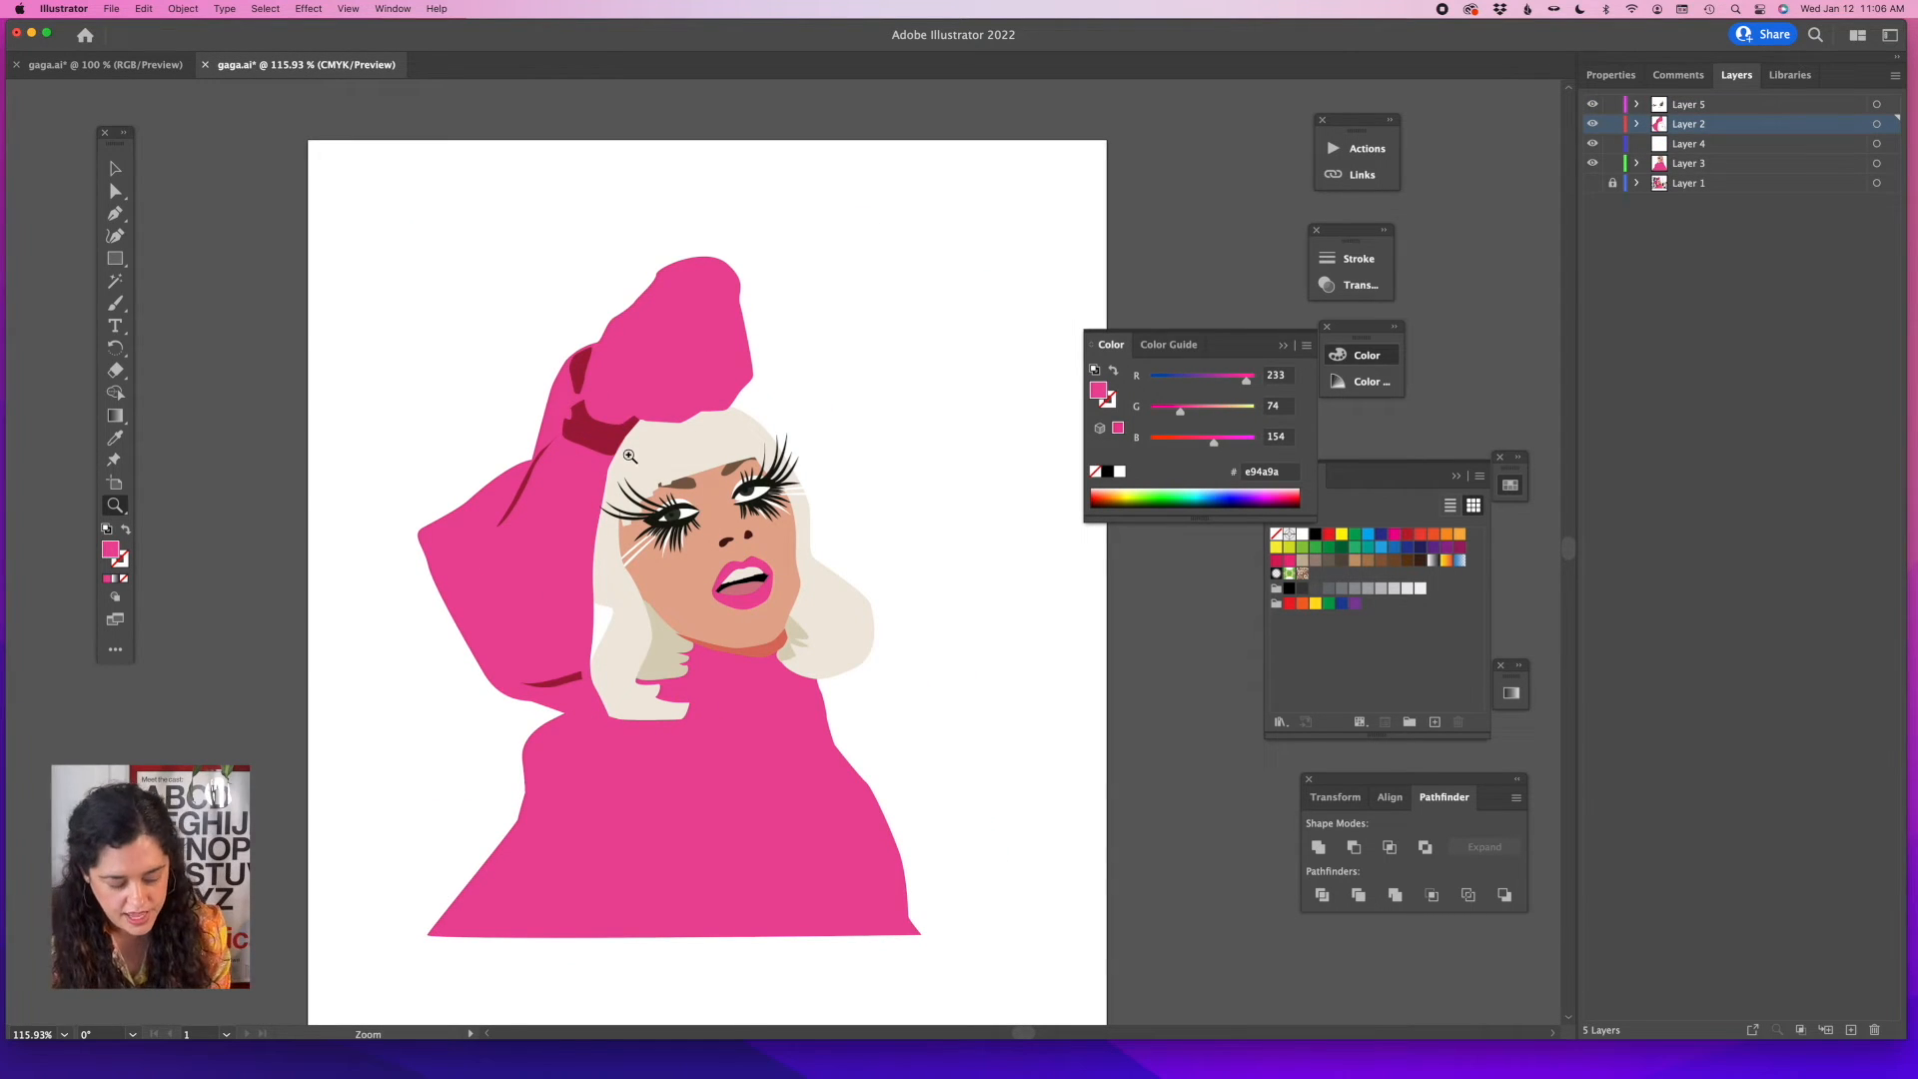
left_click_drag(770, 560, 958, 625)
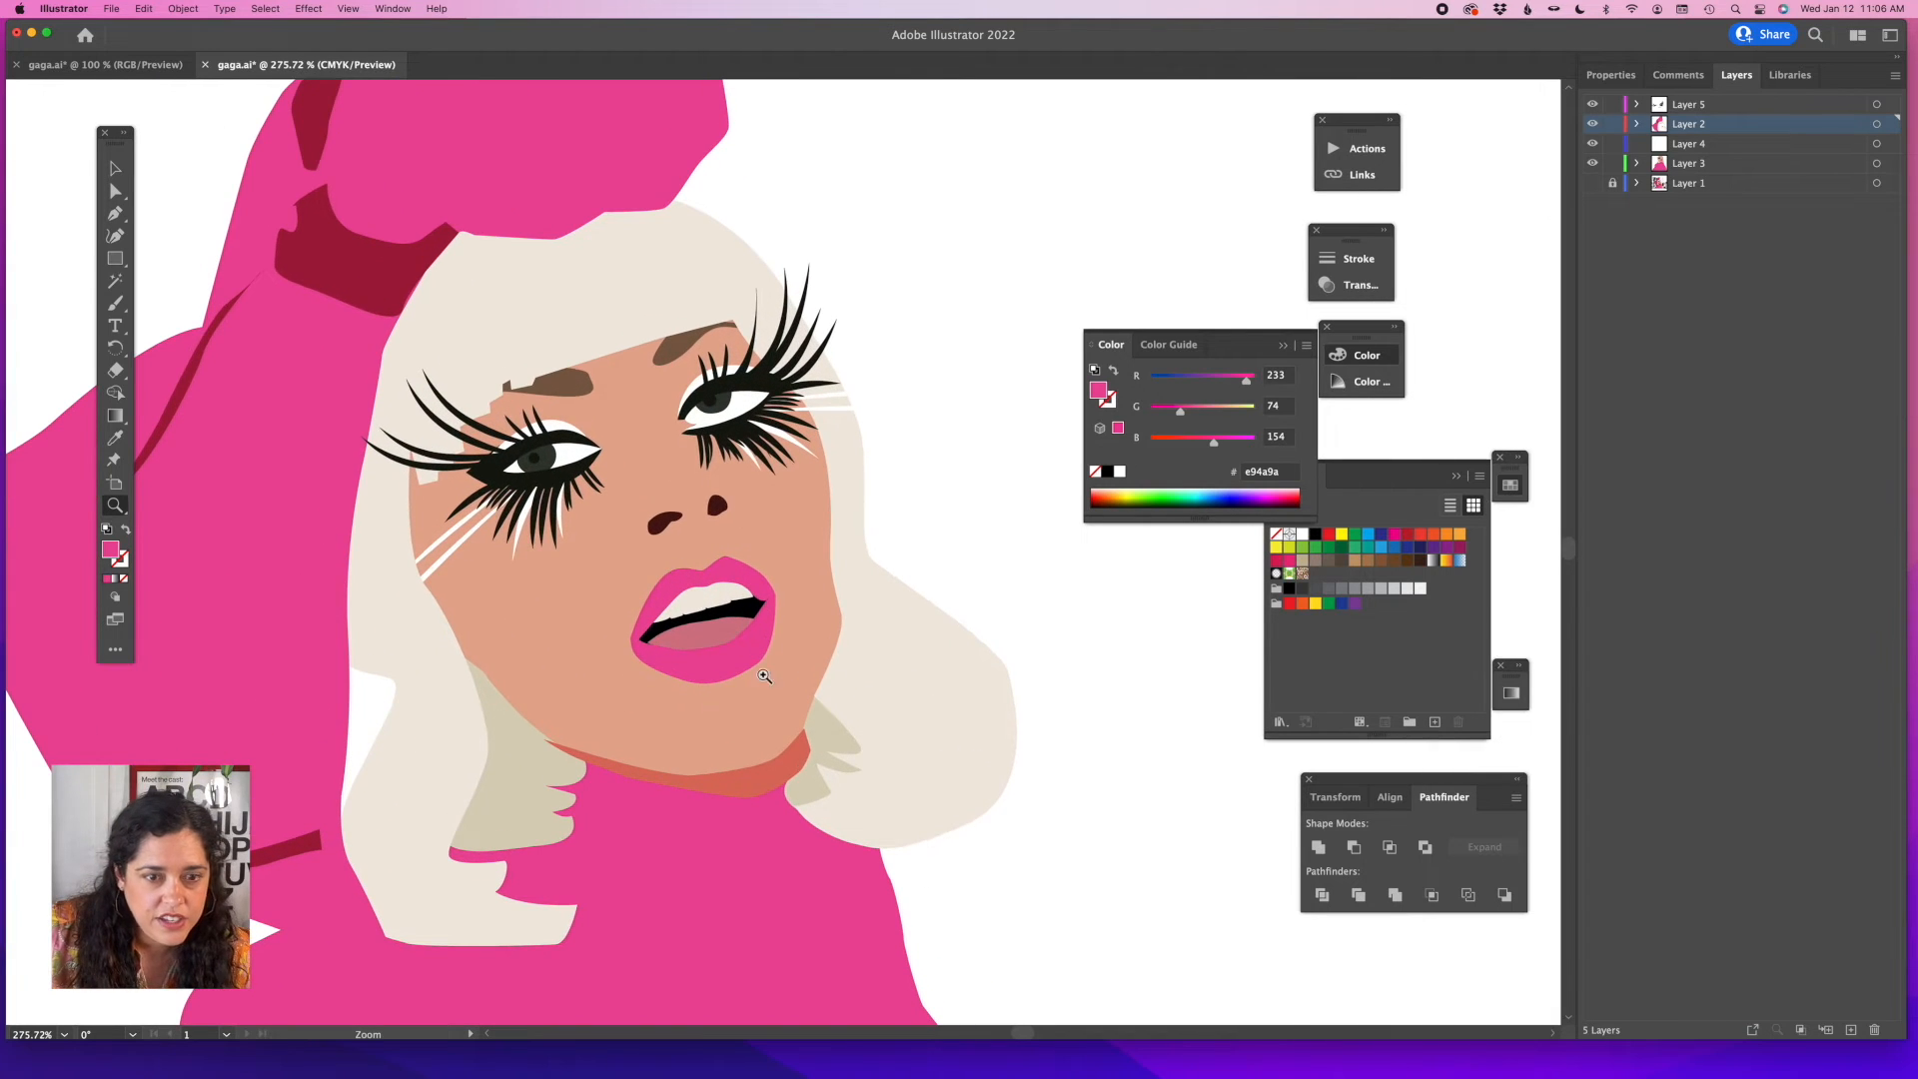
left_click_drag(596, 794, 598, 795)
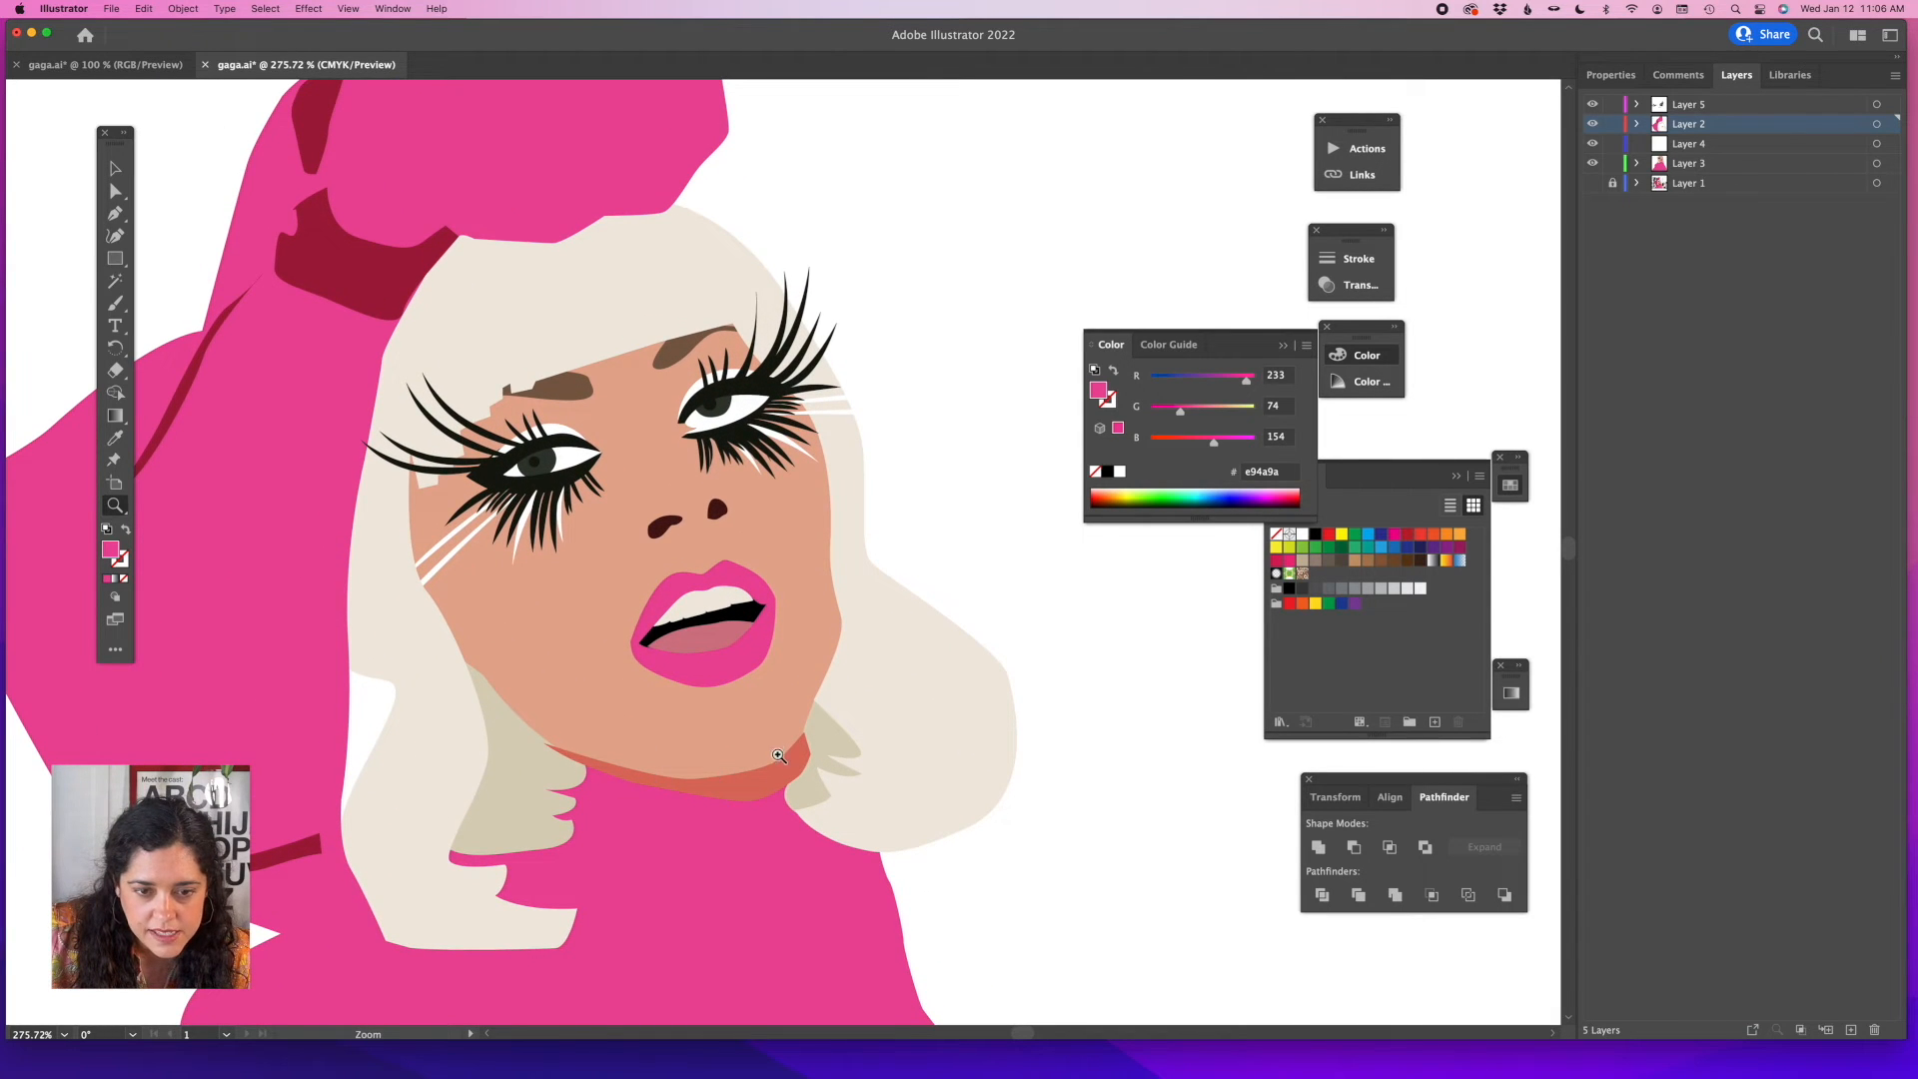
scroll(568, 718, "left", 1)
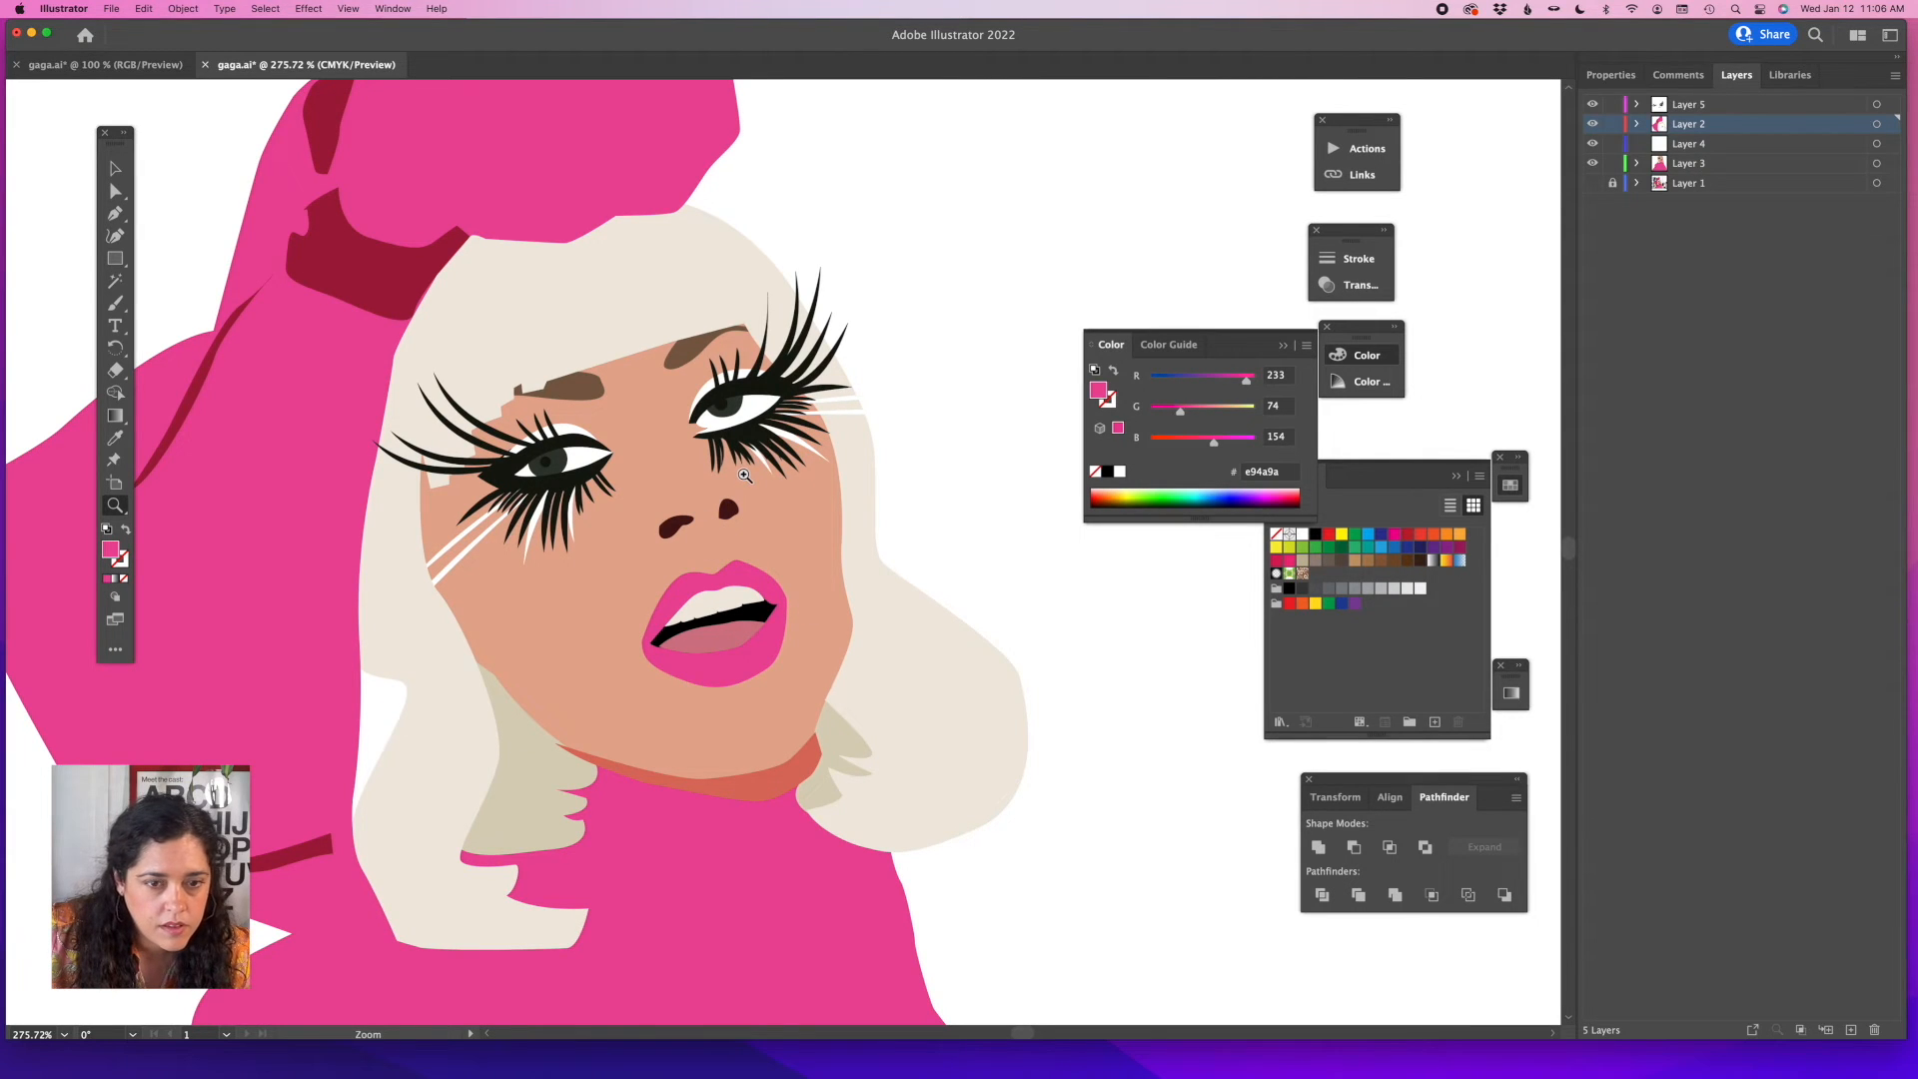
left_click(105, 64)
Trace a closed crescent with the Pen tool along the underside of the chin in the photo on Layer 5.
left_click(115, 167)
left_click(116, 505)
scroll(816, 462, "up", 1)
left_click_drag(816, 463, 777, 478)
left_click(110, 214)
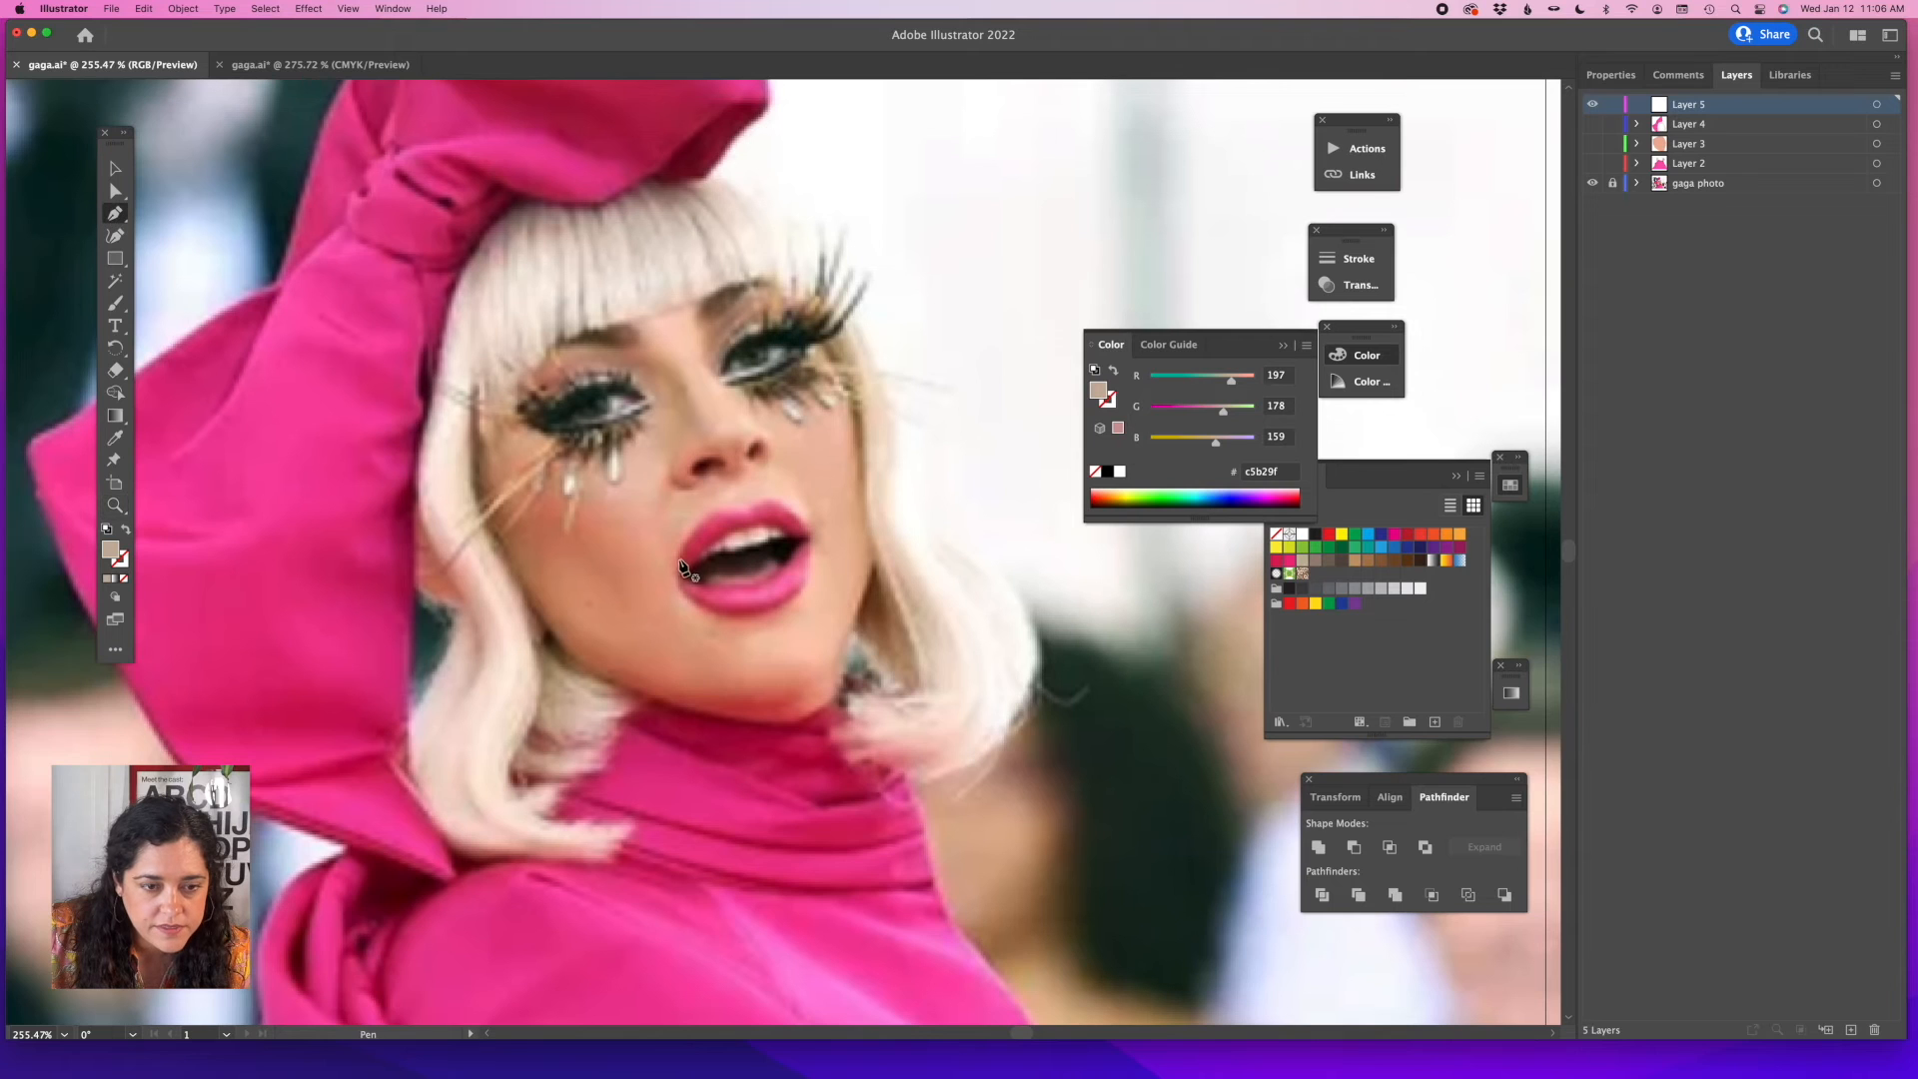
left_click(579, 661)
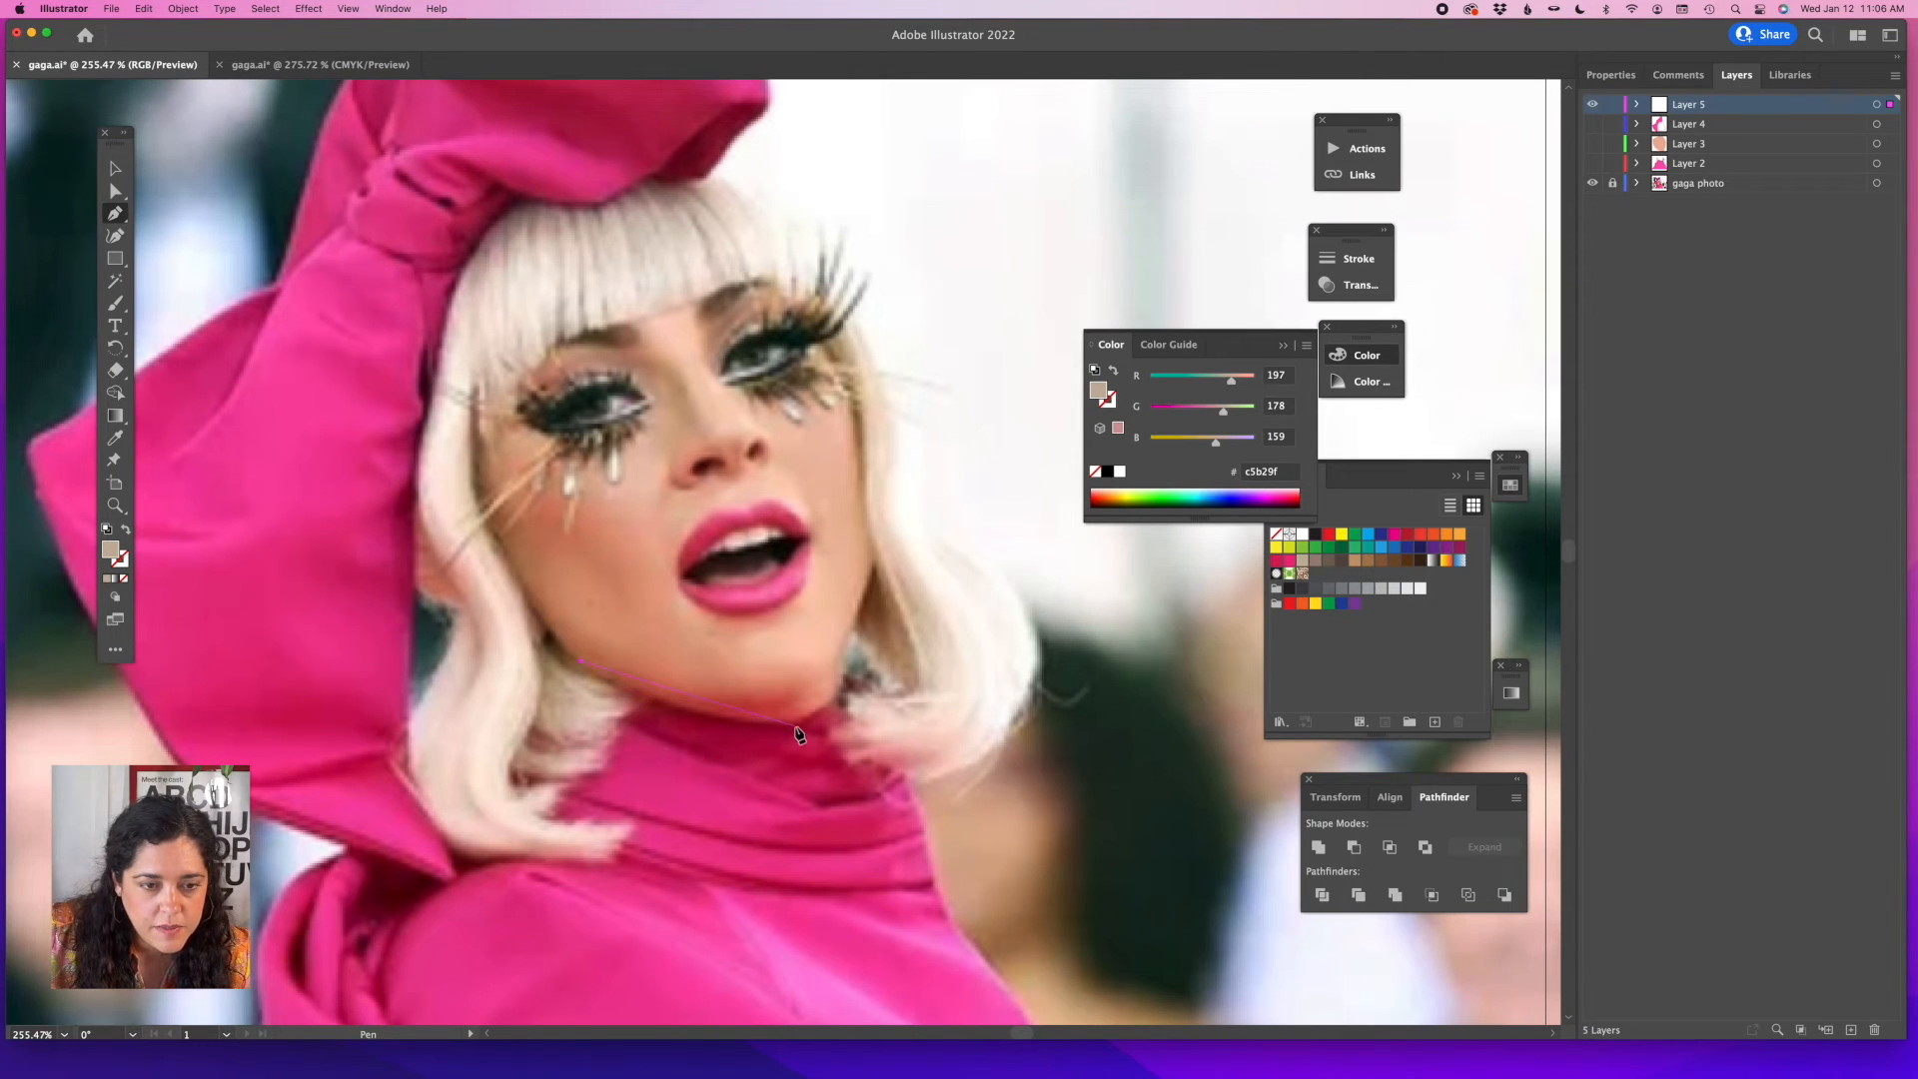
left_click_drag(817, 717, 876, 707)
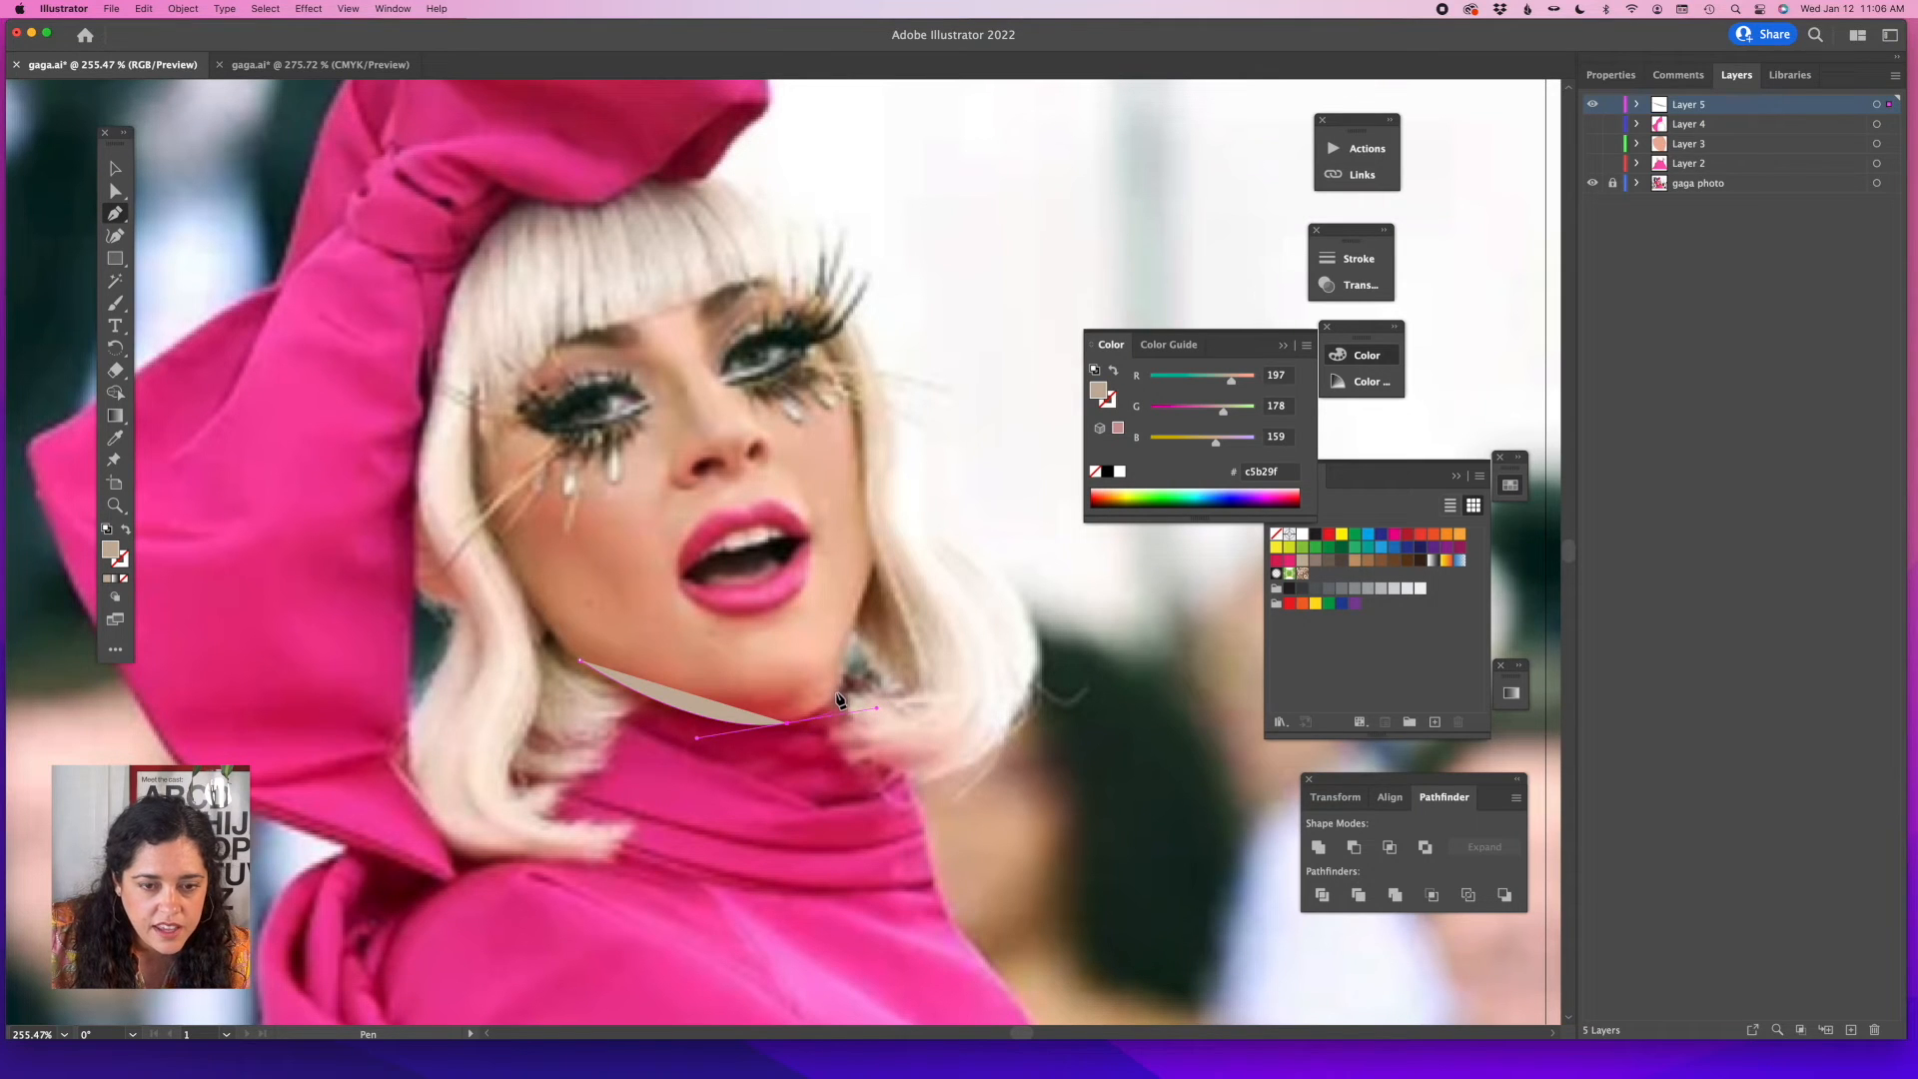
left_click(836, 669)
left_click_drag(761, 703, 704, 696)
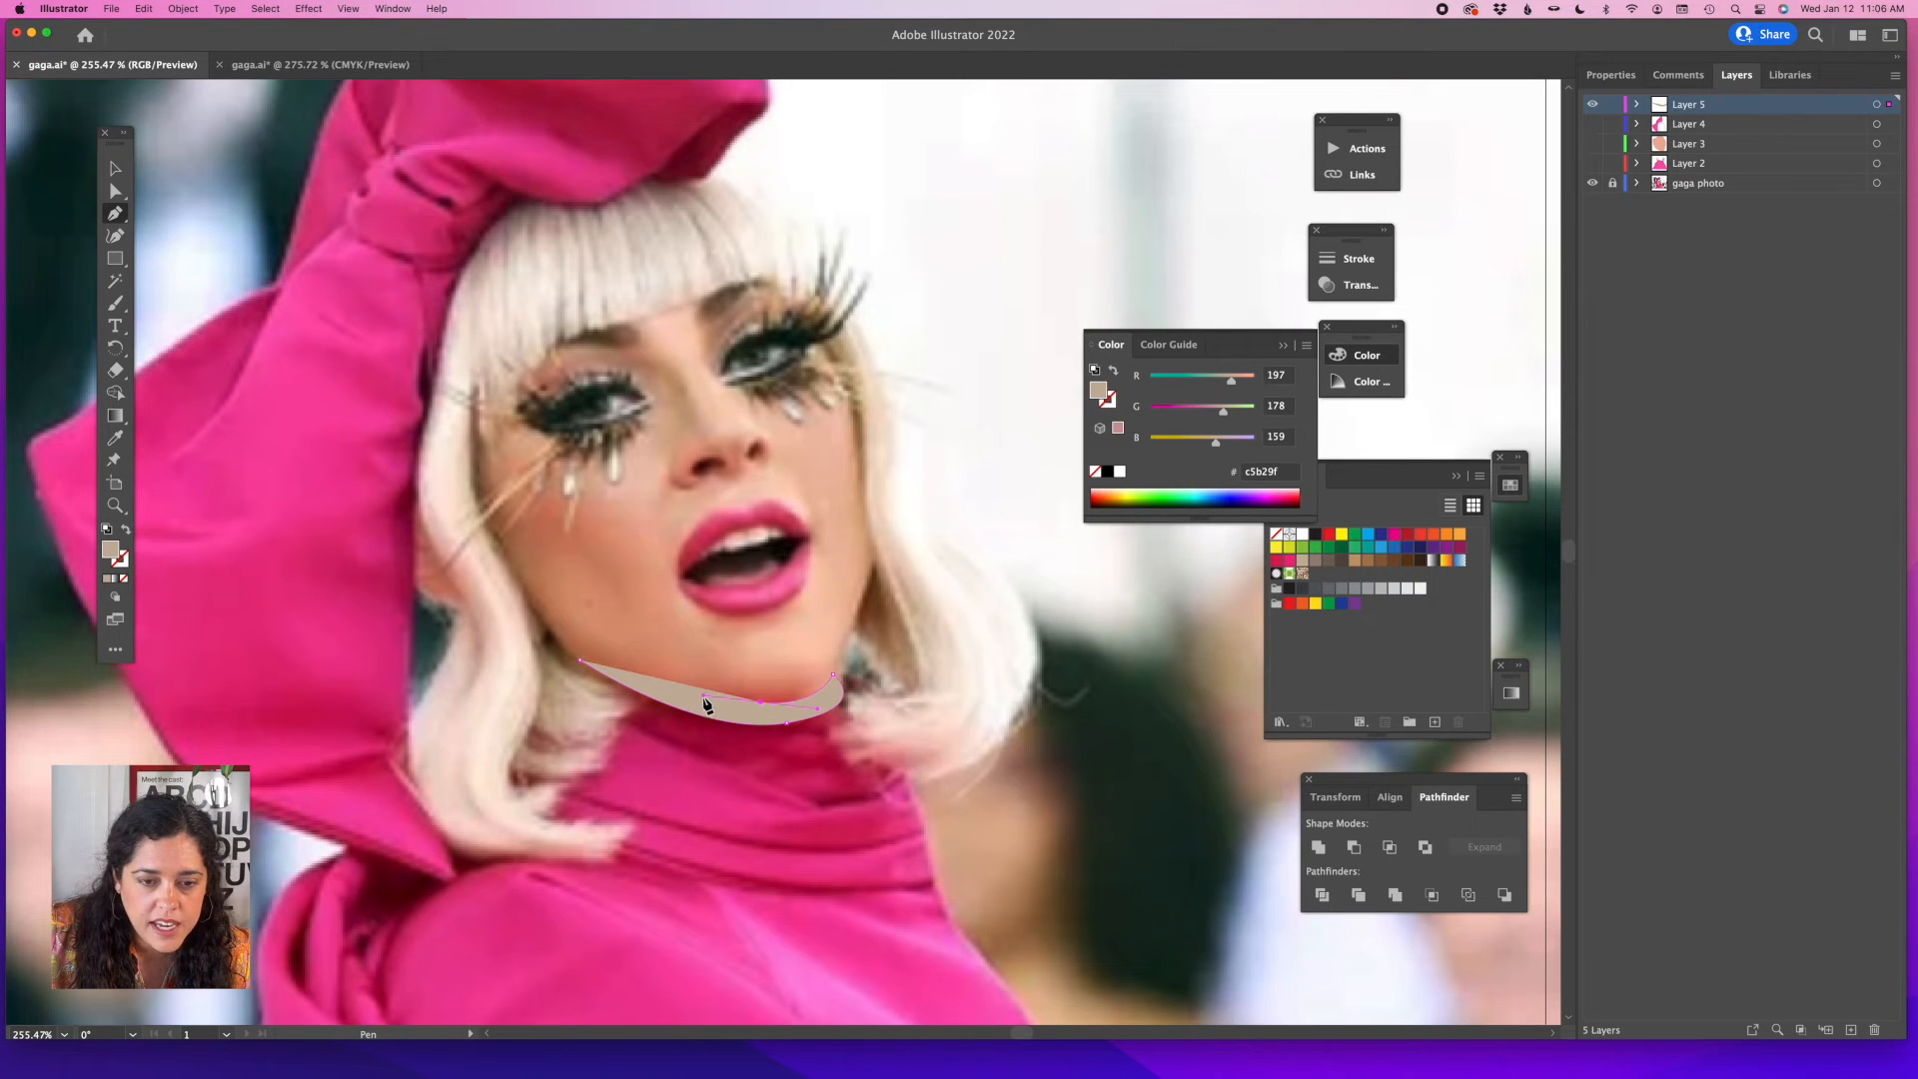
left_click(581, 661)
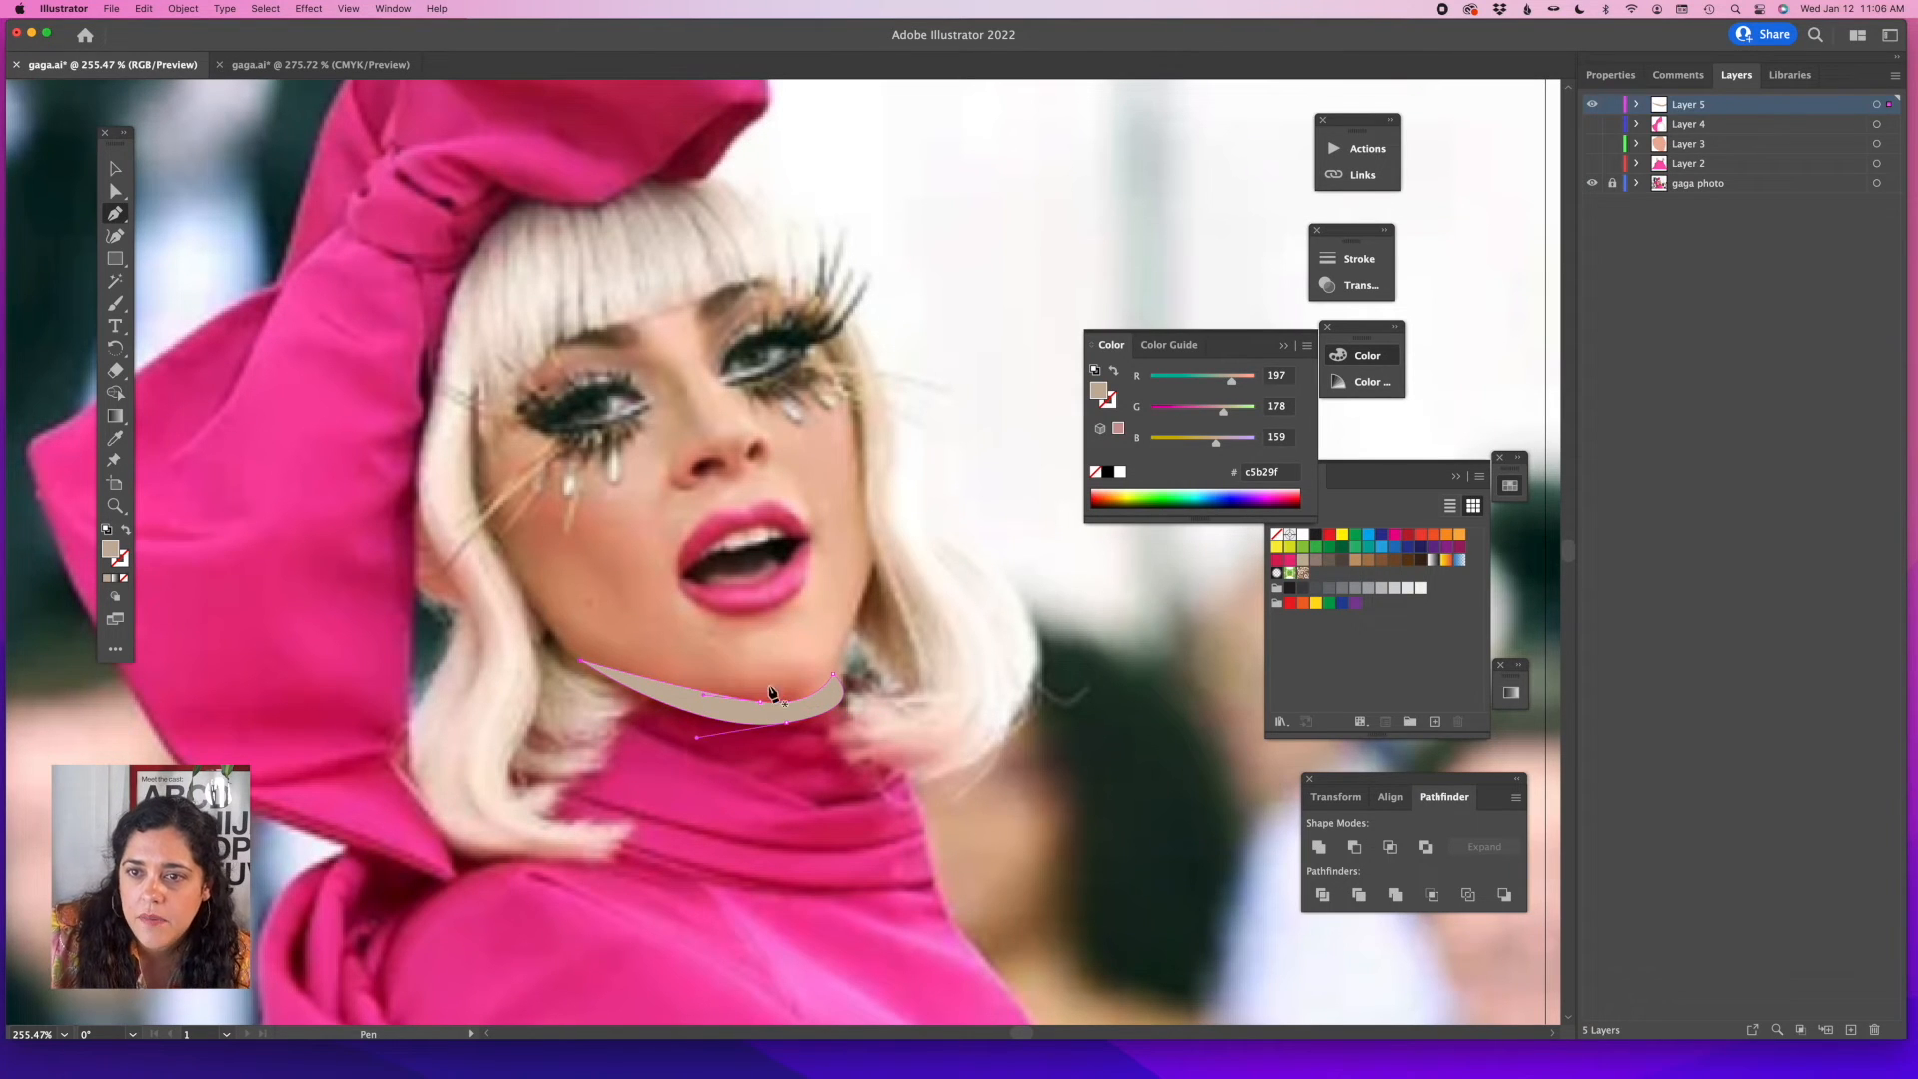
Adjust the crescent's lower curve to follow the chin and fill it with the red-brown #cd6054 sampled from the chin in the photo.
left_click(786, 723)
left_click_drag(875, 708, 836, 674)
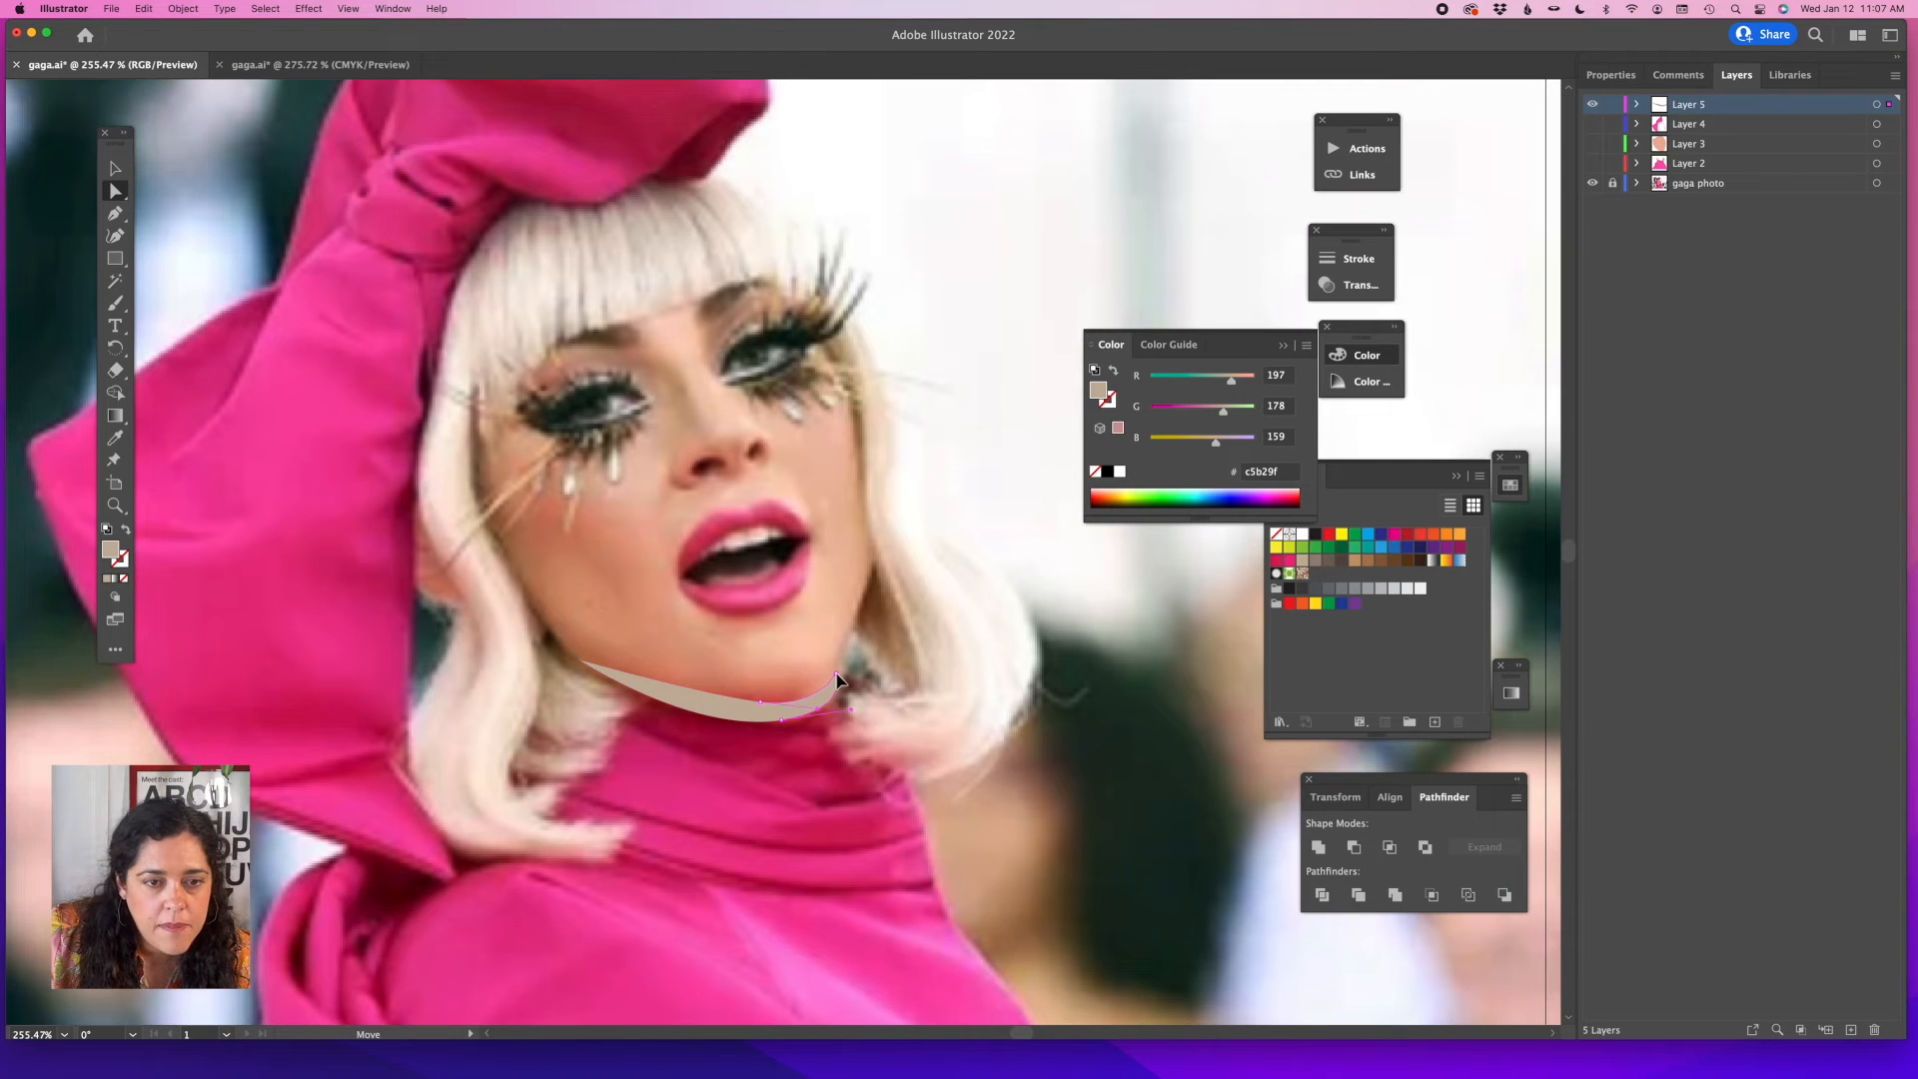
left_click(116, 437)
left_click(807, 664)
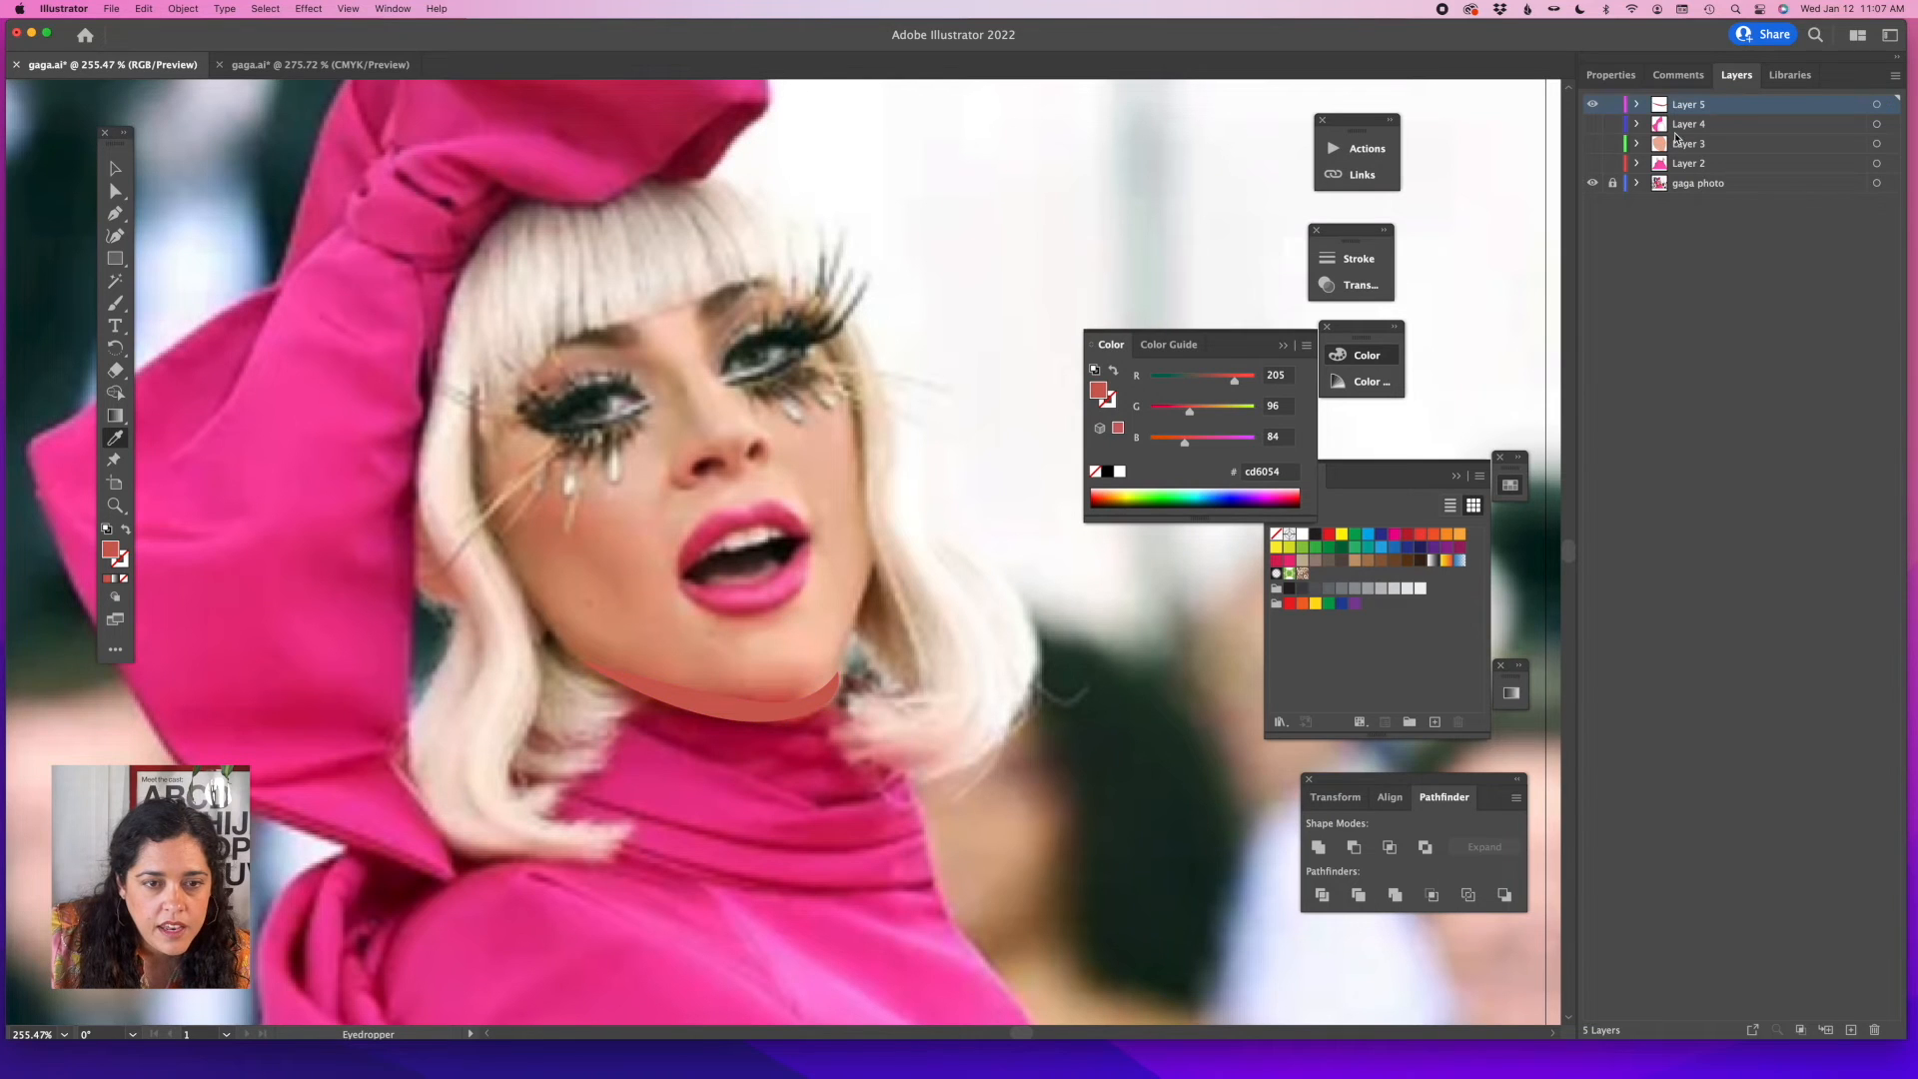
Show Layers 3, 2 and 4 again beneath the chin shadow.
left_click(1592, 143)
left_click(1592, 163)
left_click(1592, 124)
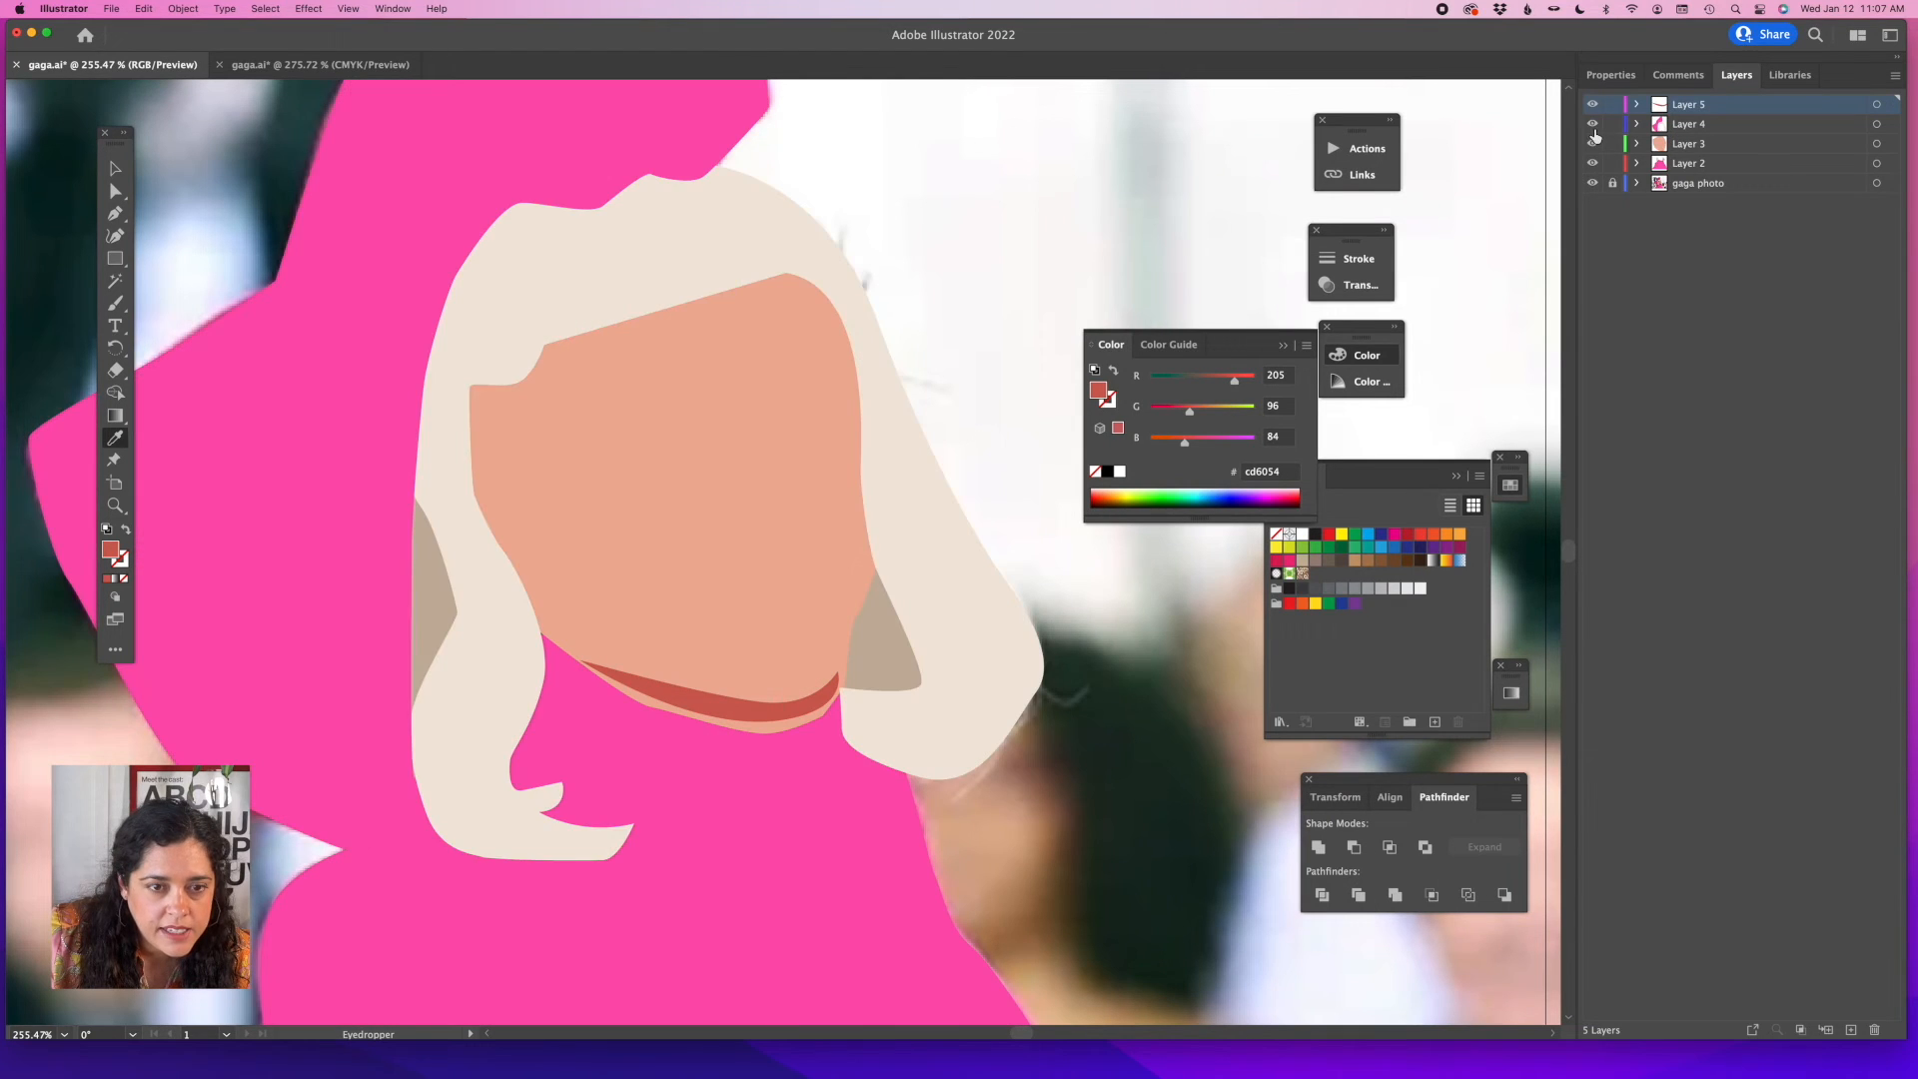
Move the chin shadow down so it sits along the lower edge of the face shape.
left_click(726, 719, "super")
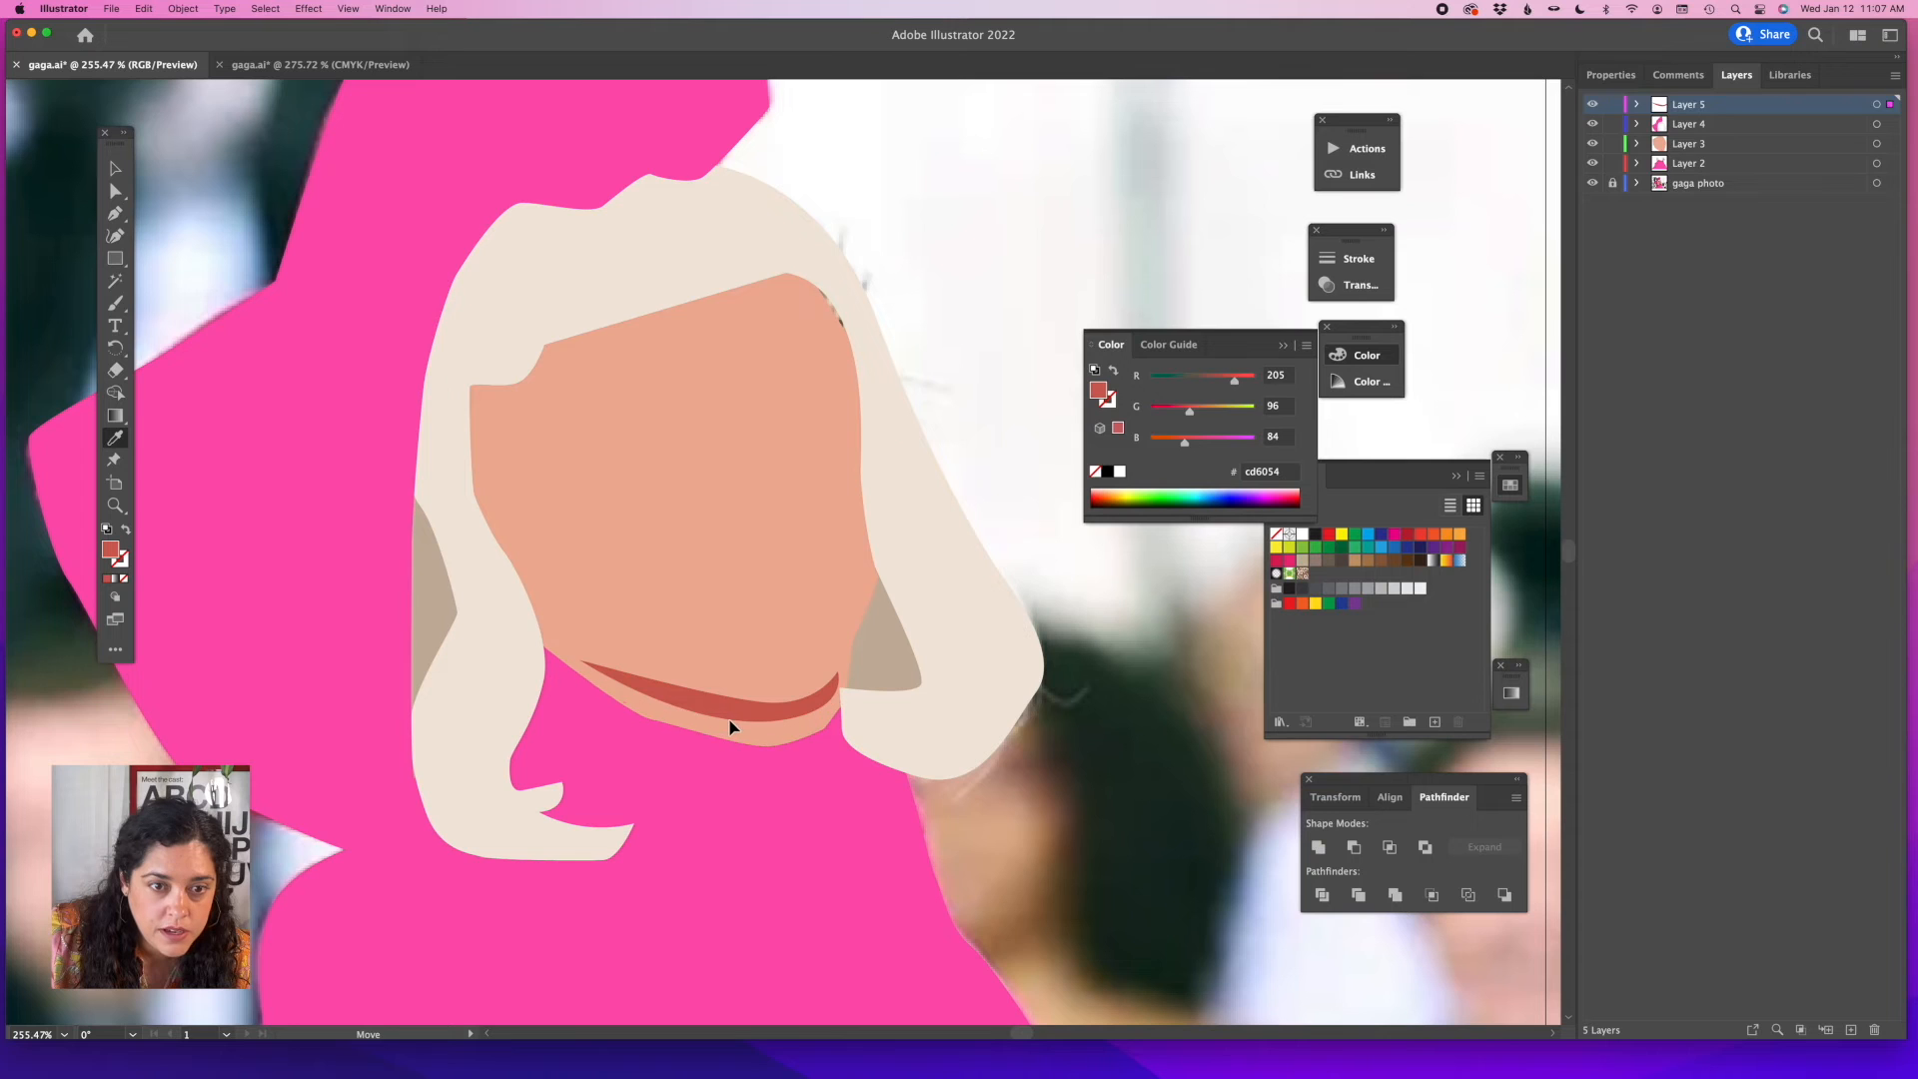
key("super+z")
left_click(115, 171)
left_click(163, 157)
left_click(730, 711)
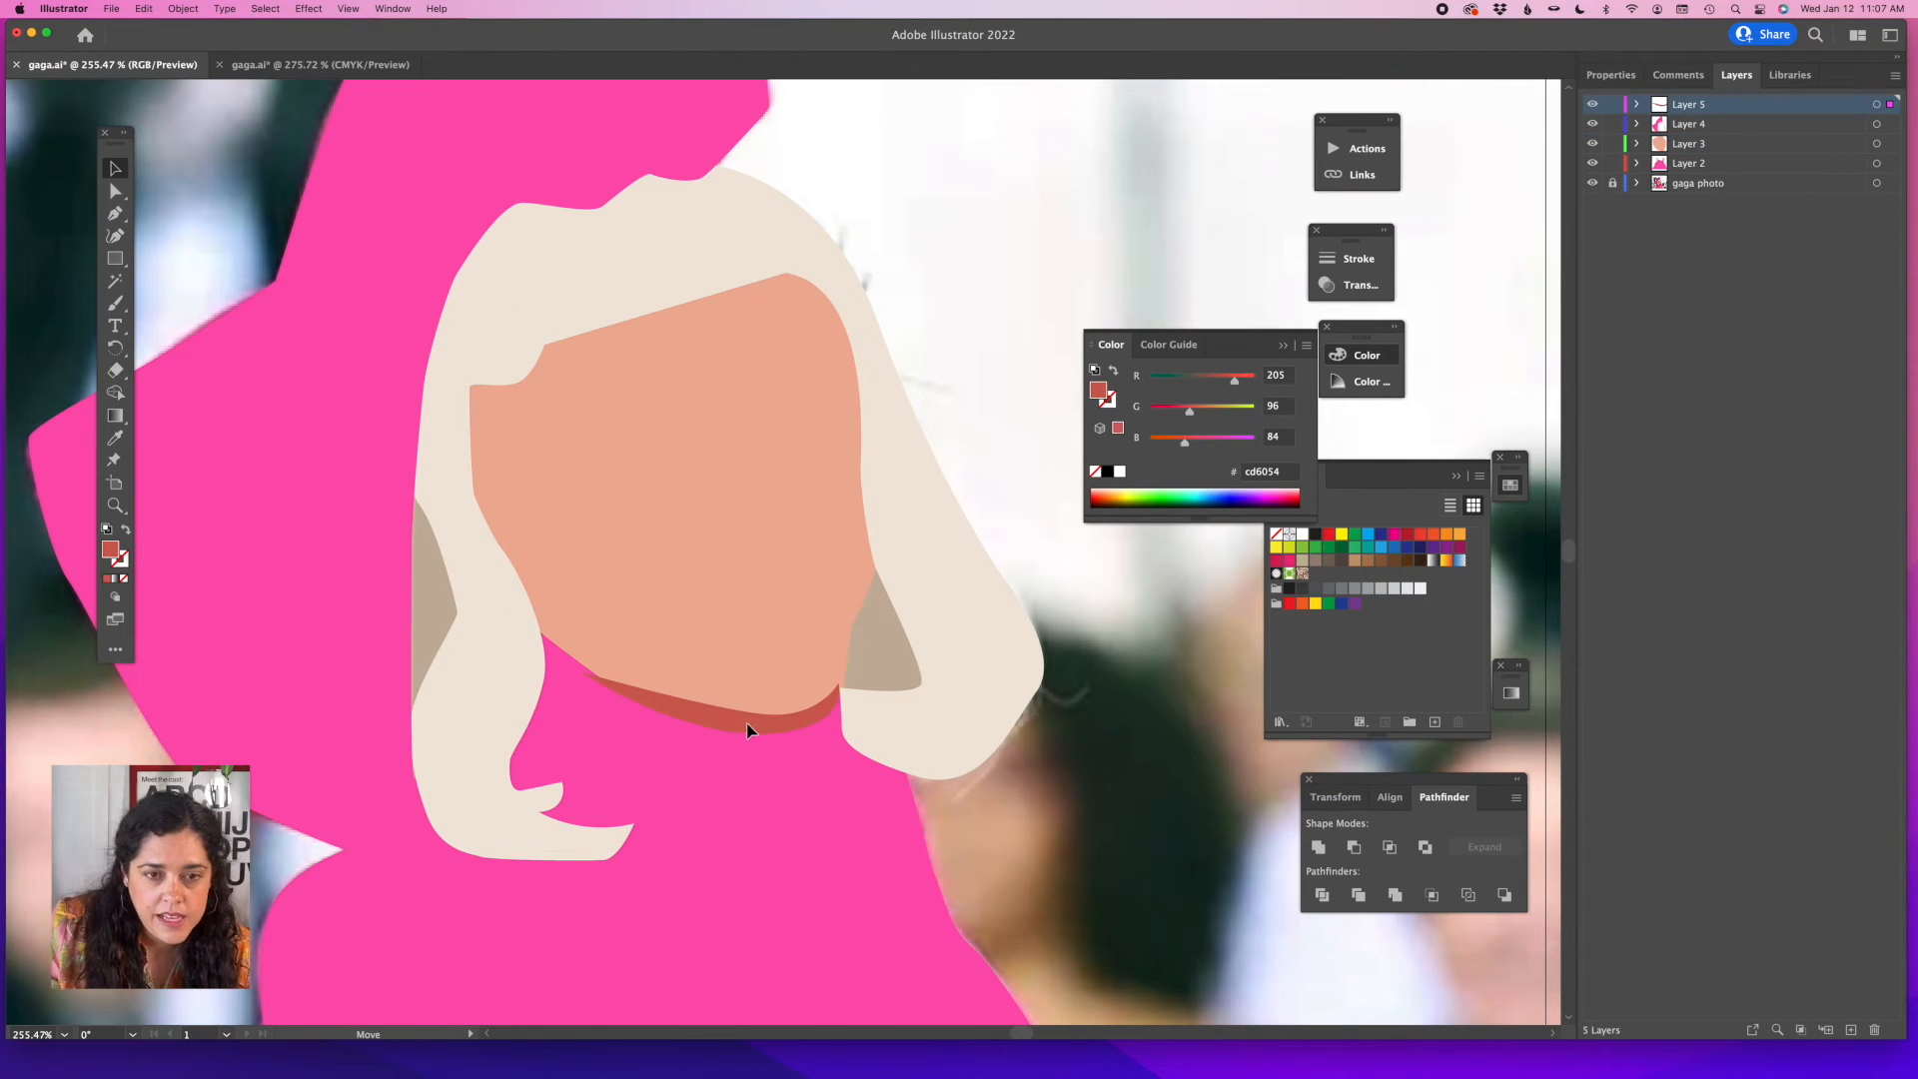
Resize and nudge the chin shadow so it follows the jaw and reaches the hair at both ends.
left_click_drag(577, 666, 580, 661)
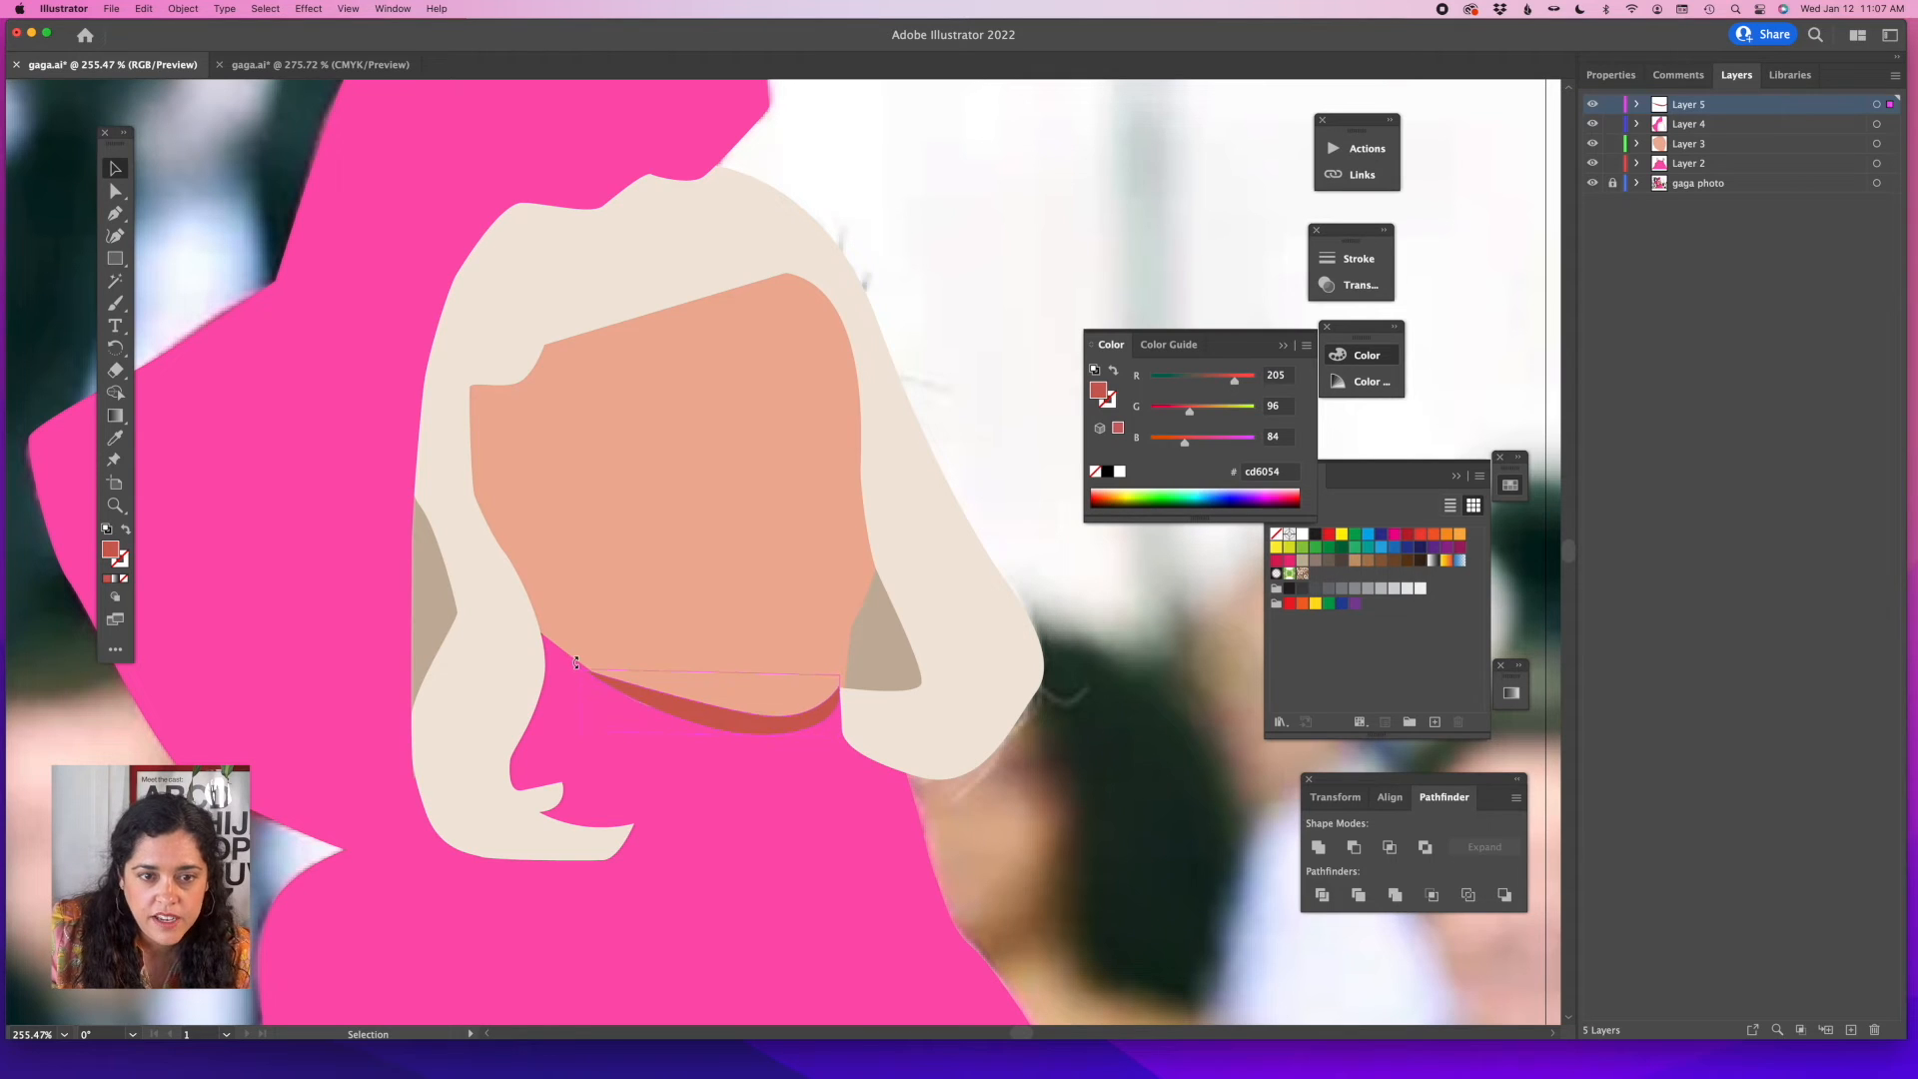
left_click_drag(579, 731, 572, 732)
left_click_drag(568, 660, 571, 650)
left_click_drag(674, 704, 668, 702)
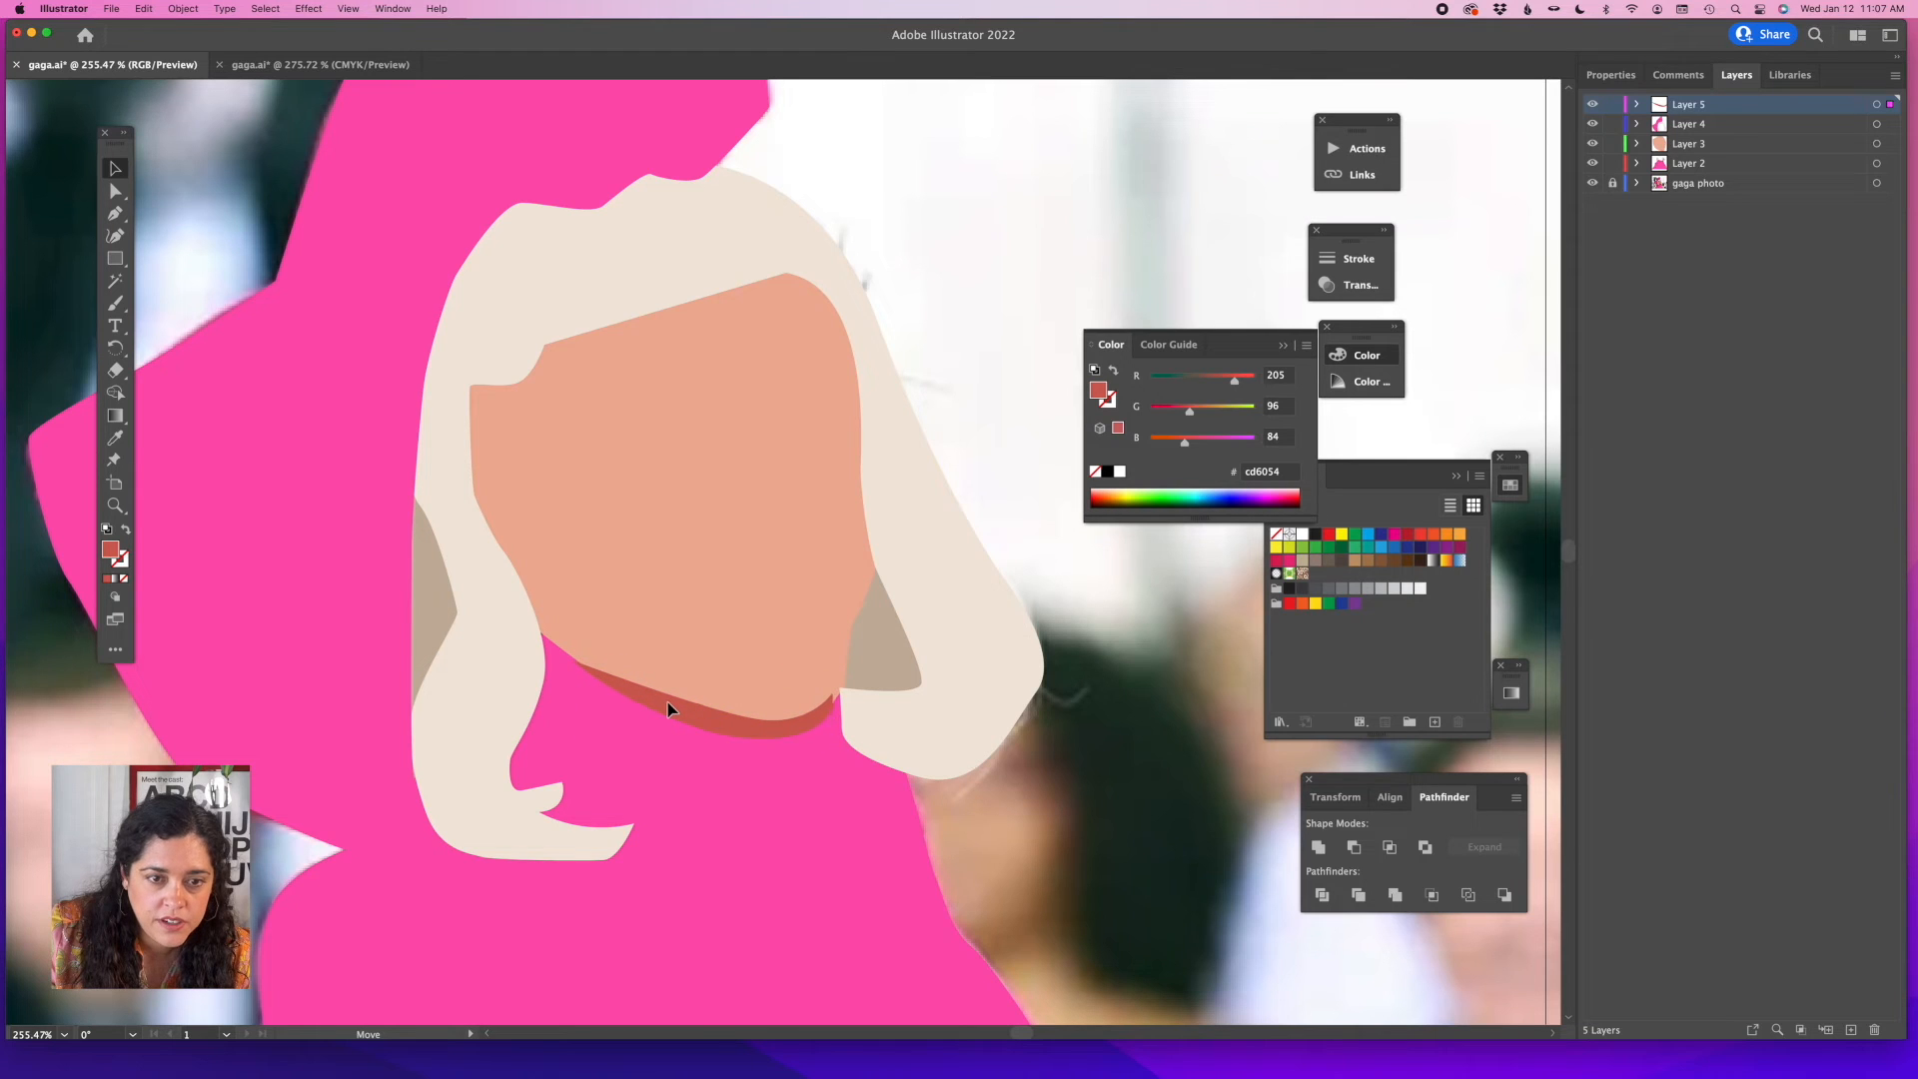
left_click(792, 694, "shift")
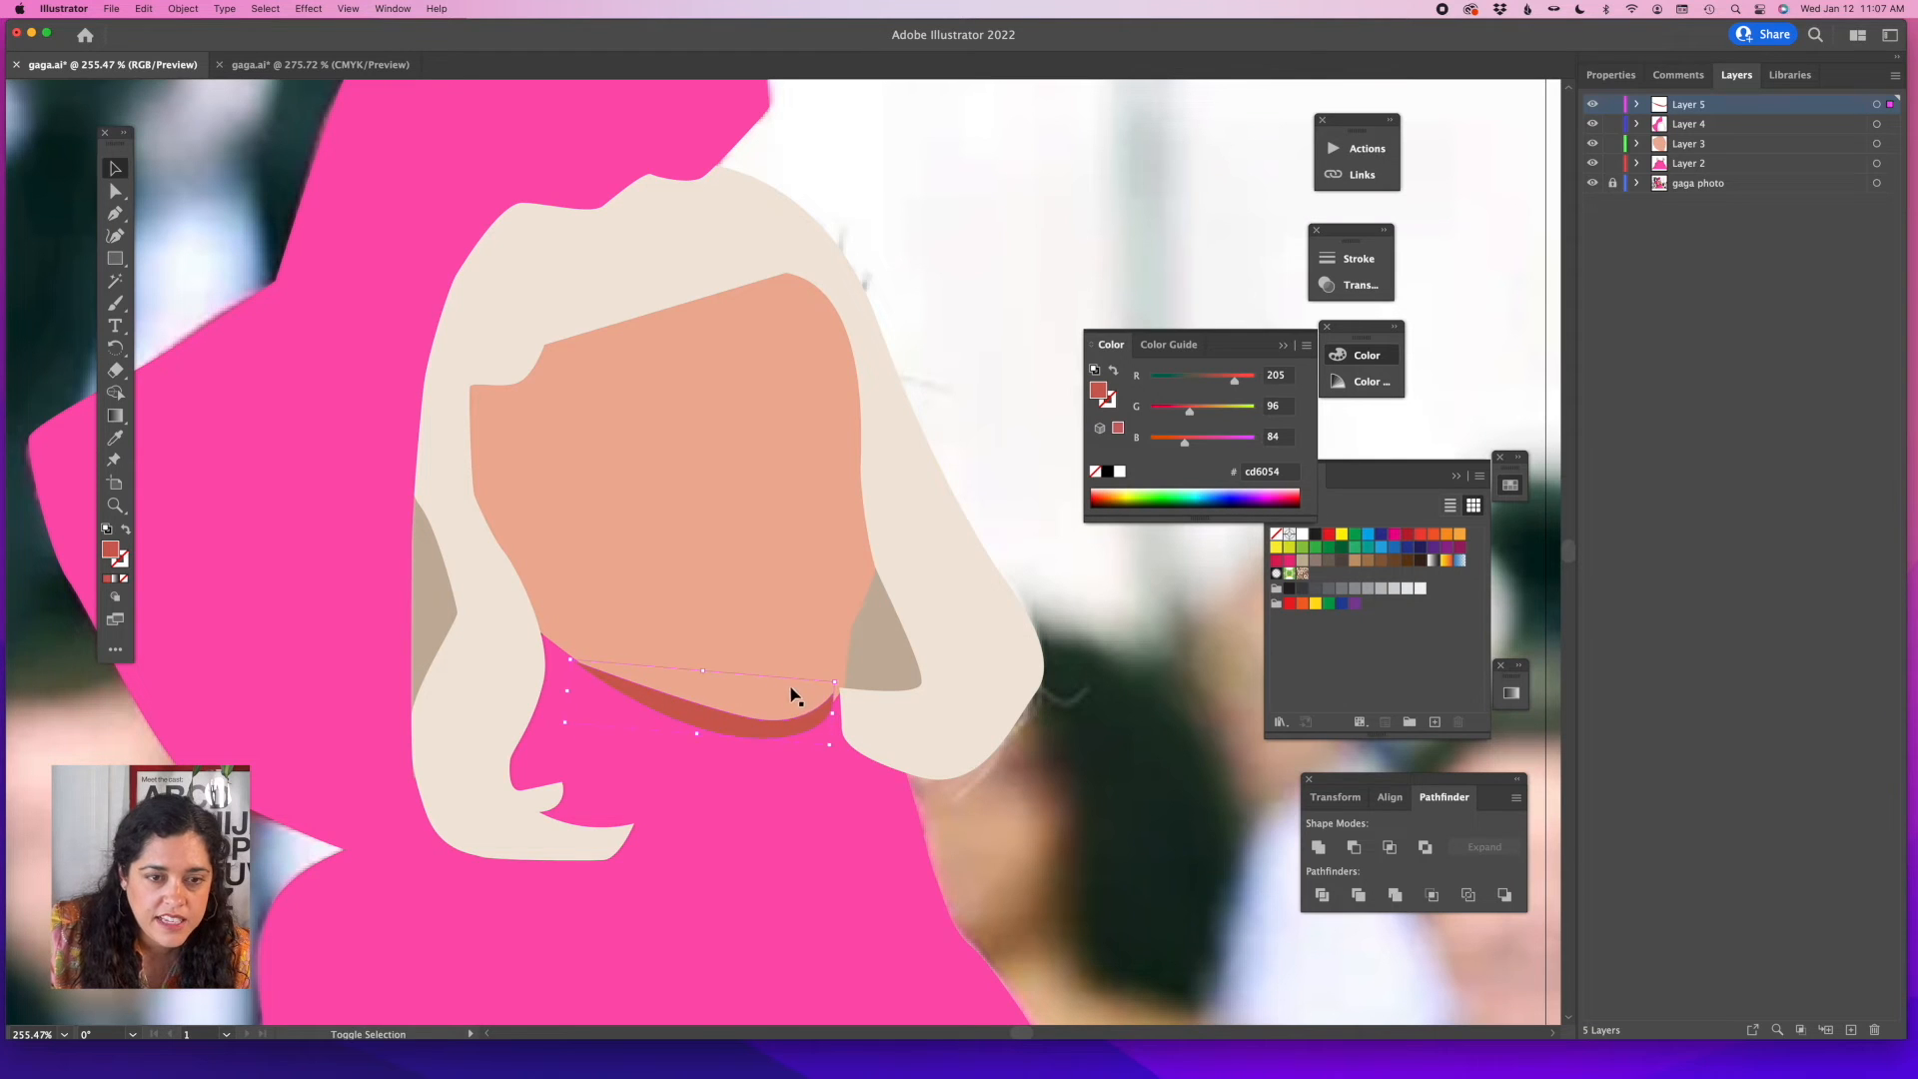
left_click(842, 680, "shift")
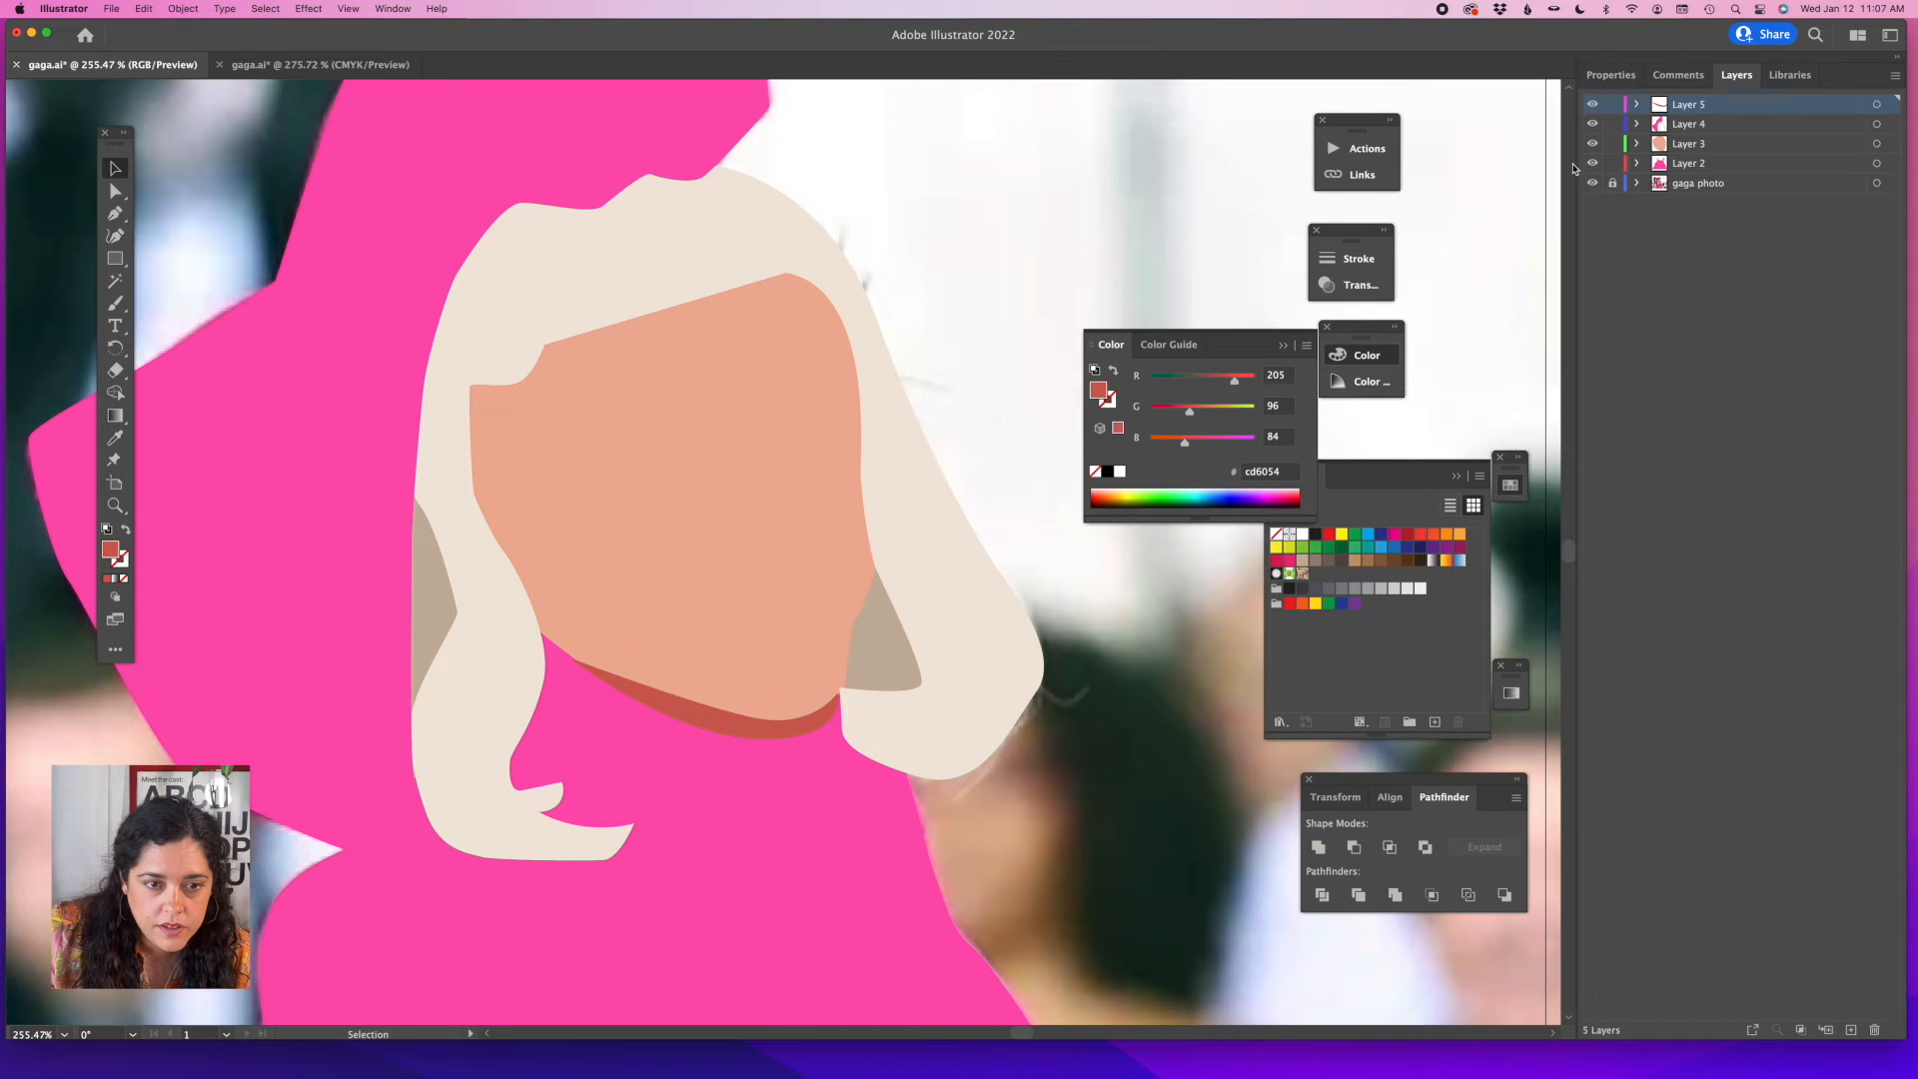
Hide Layers 4, 3 and 2 to expose the mouth in the reference photo.
left_click_drag(1594, 125, 1593, 164)
key("z")
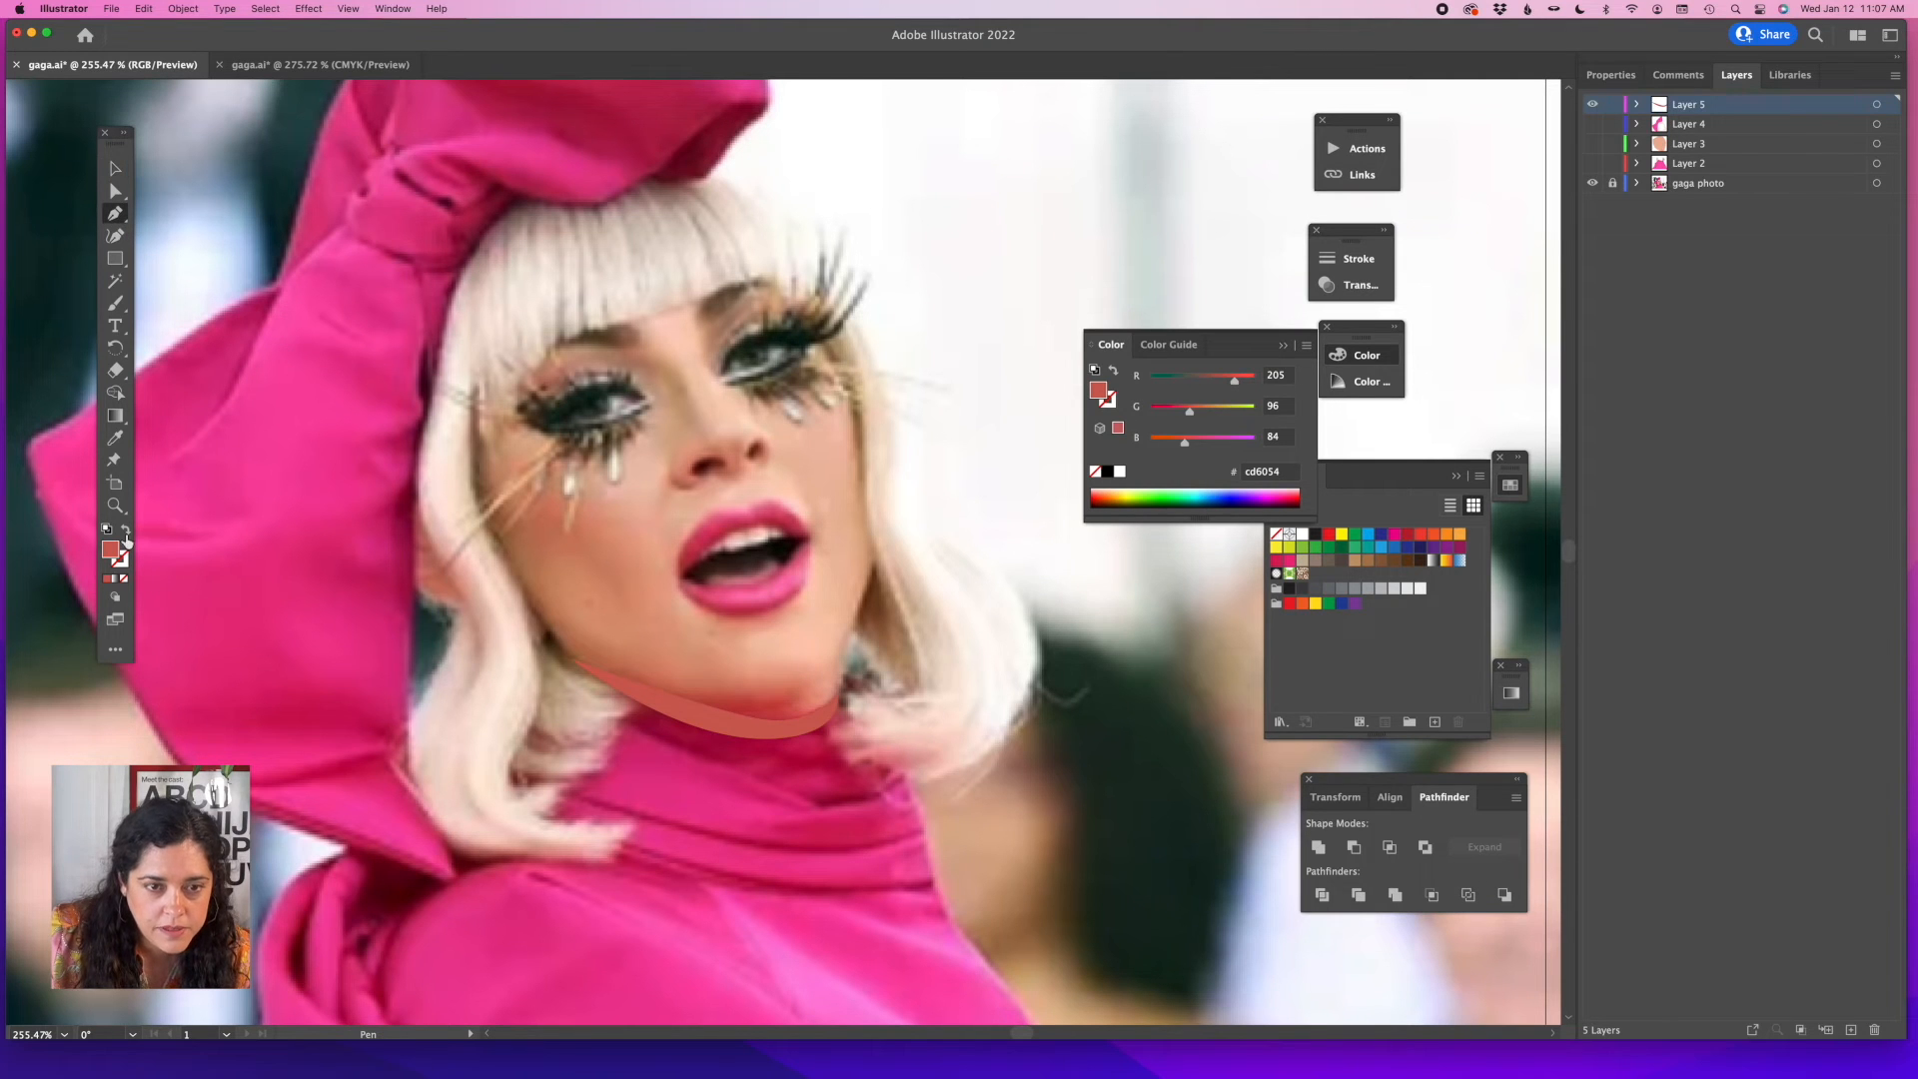
left_click_drag(791, 585, 896, 685)
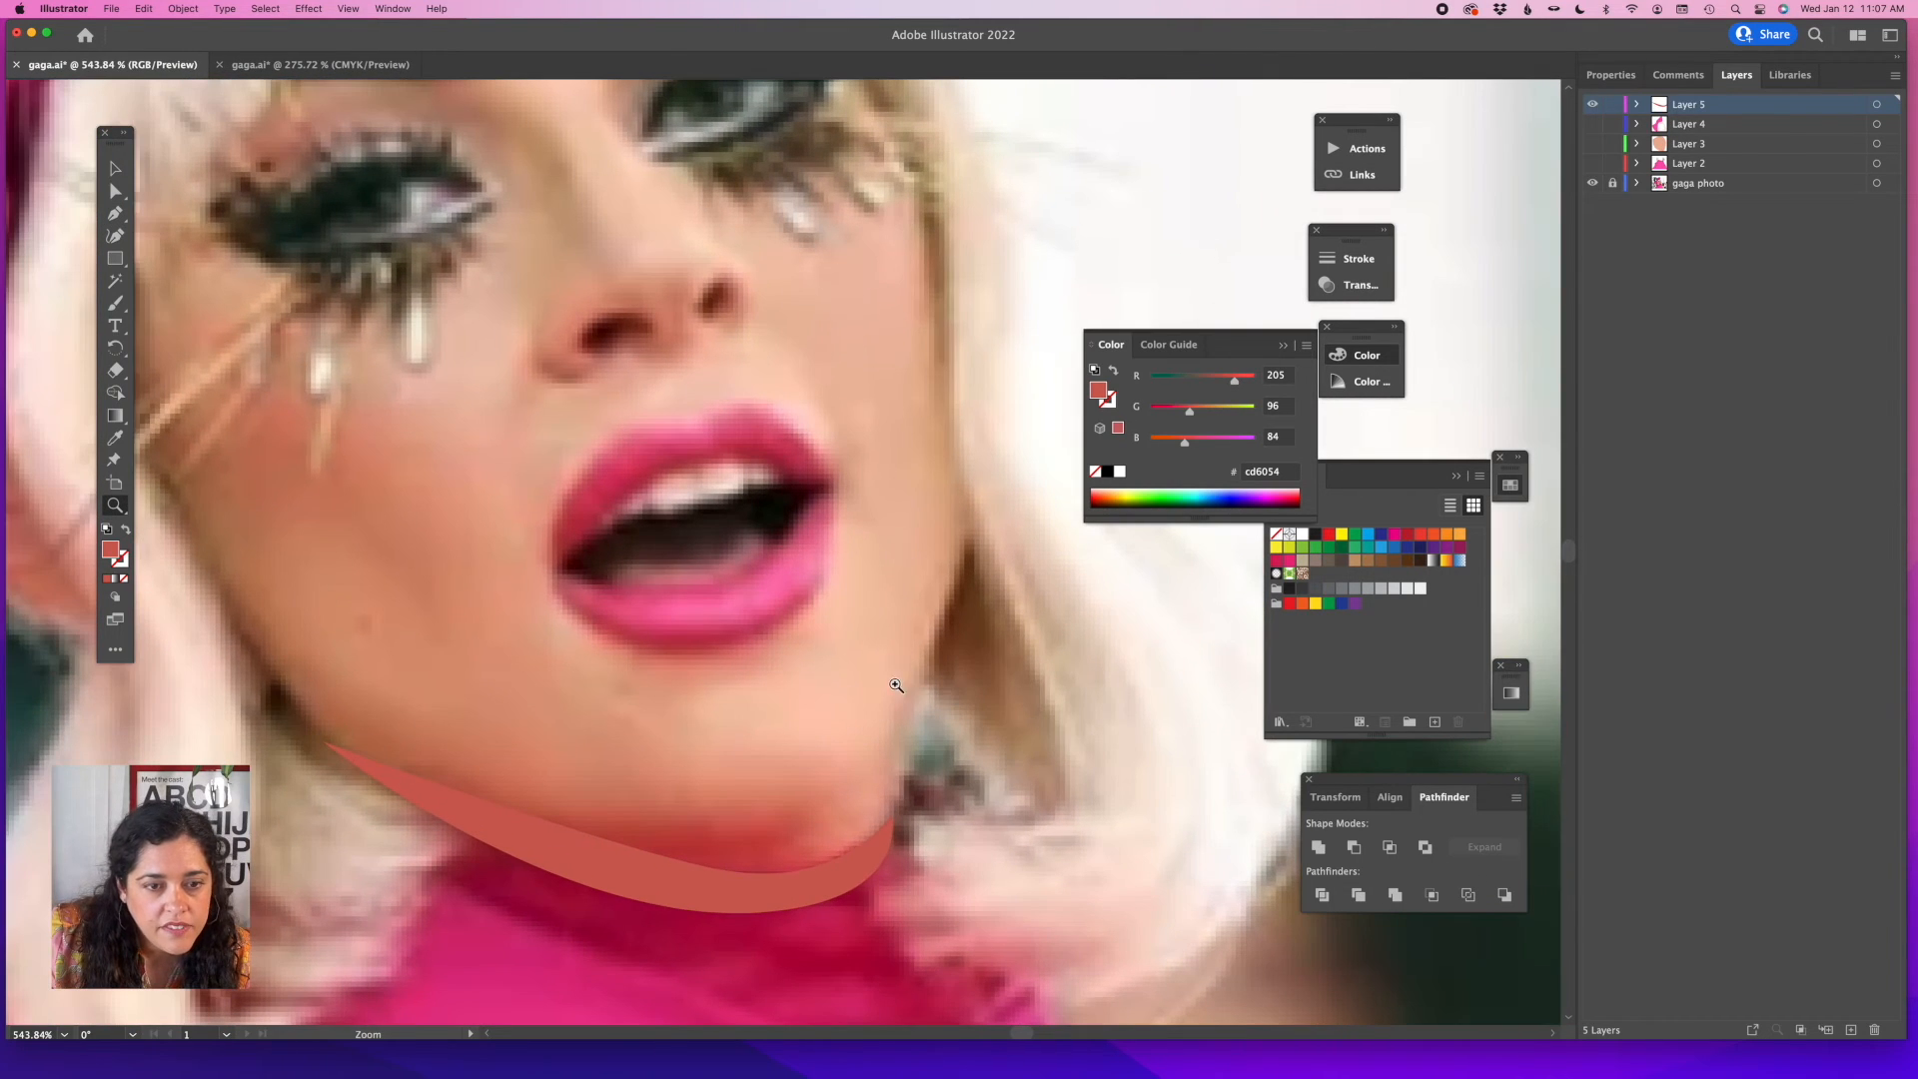
Trace the upper lip in the photo as a closed Pen tool shape on Layer 5, swapping its fill to the stroke.
left_click(115, 213)
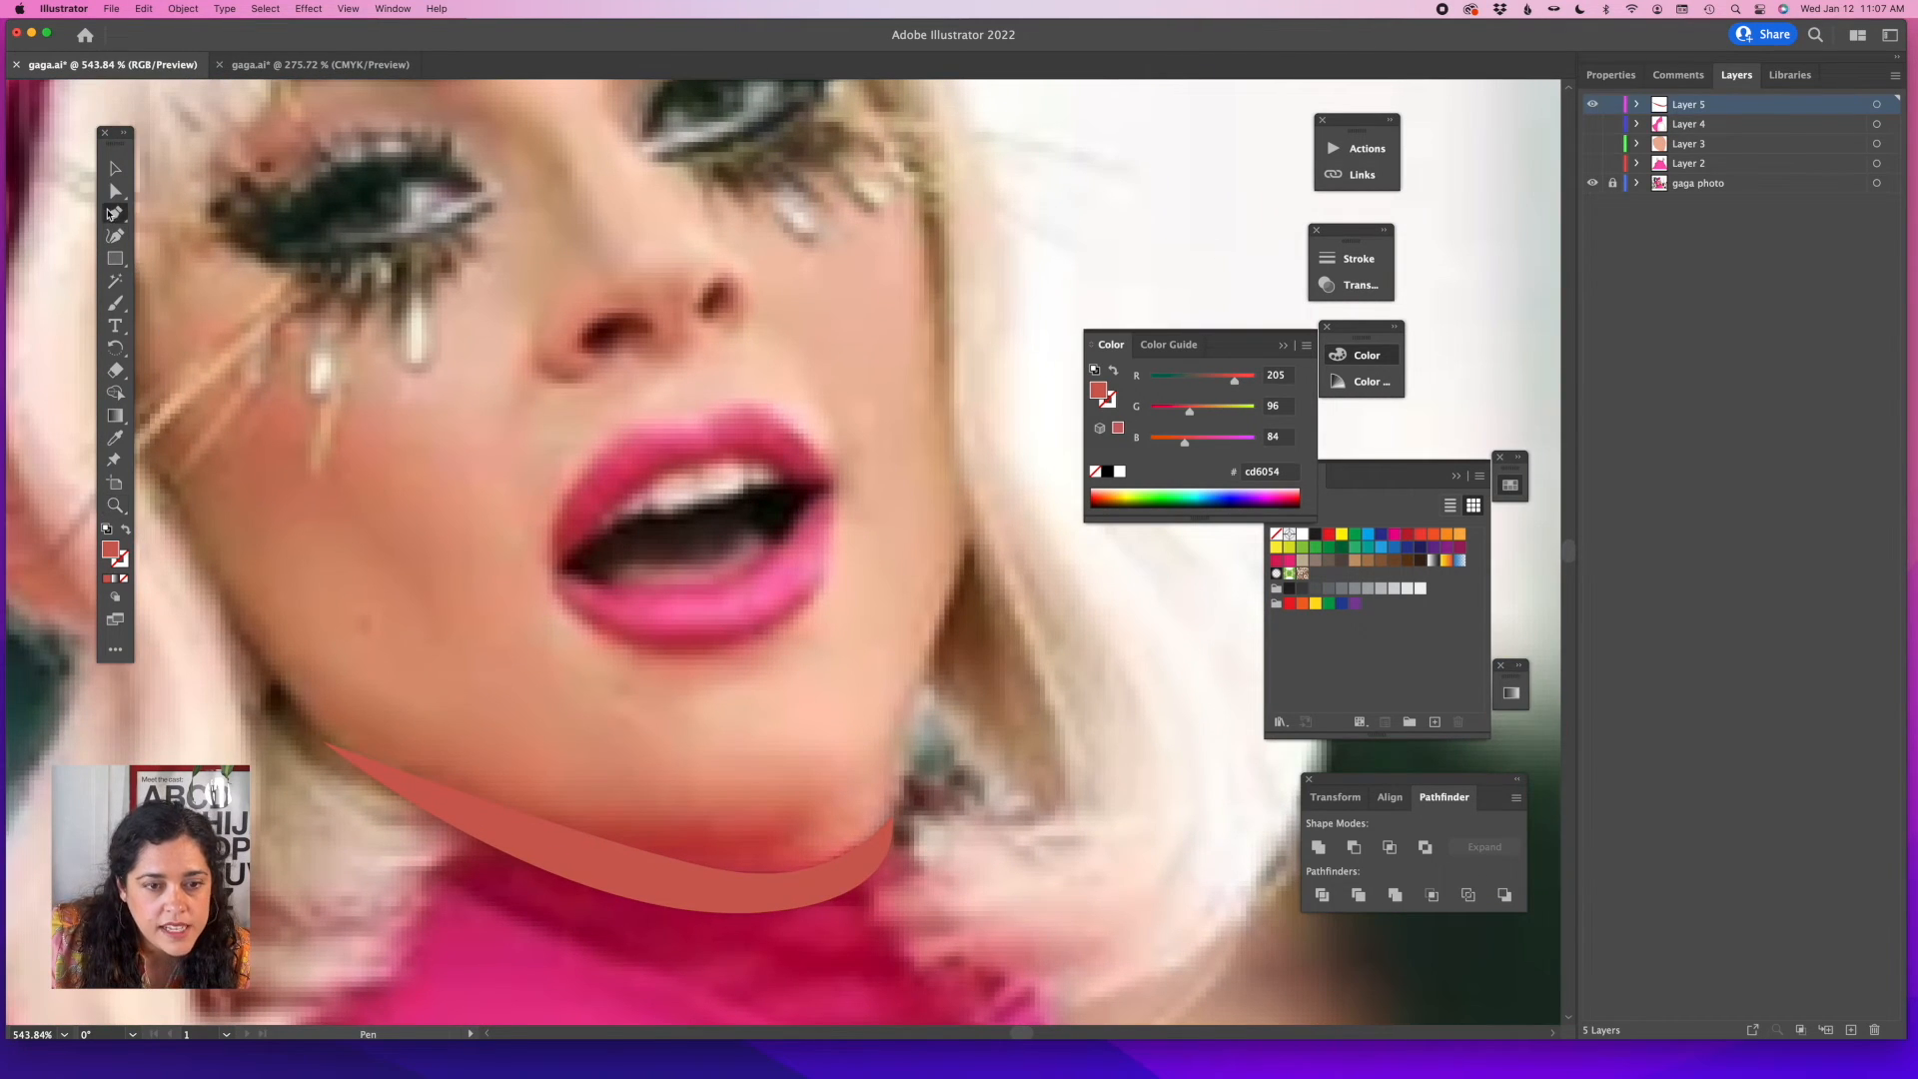
left_click(545, 558)
left_click_drag(631, 422, 750, 401)
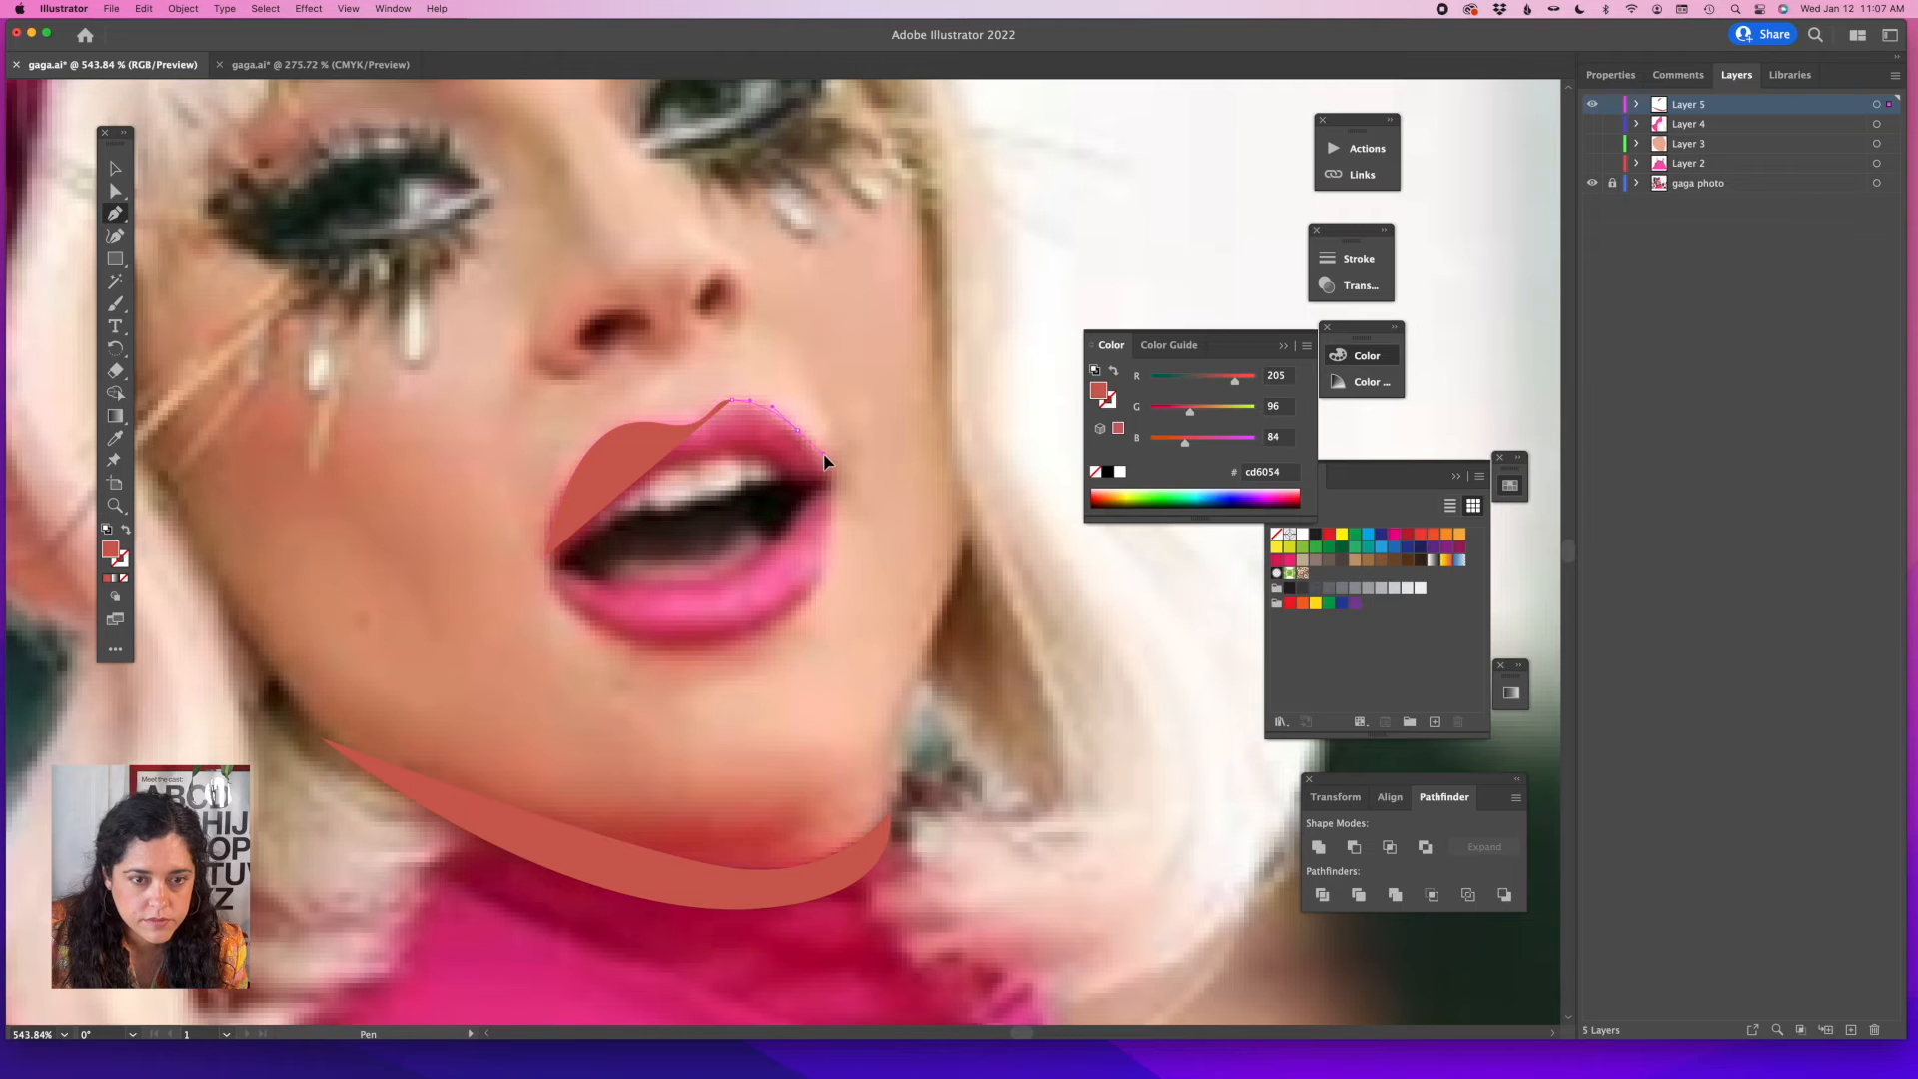
left_click_drag(830, 465, 684, 460)
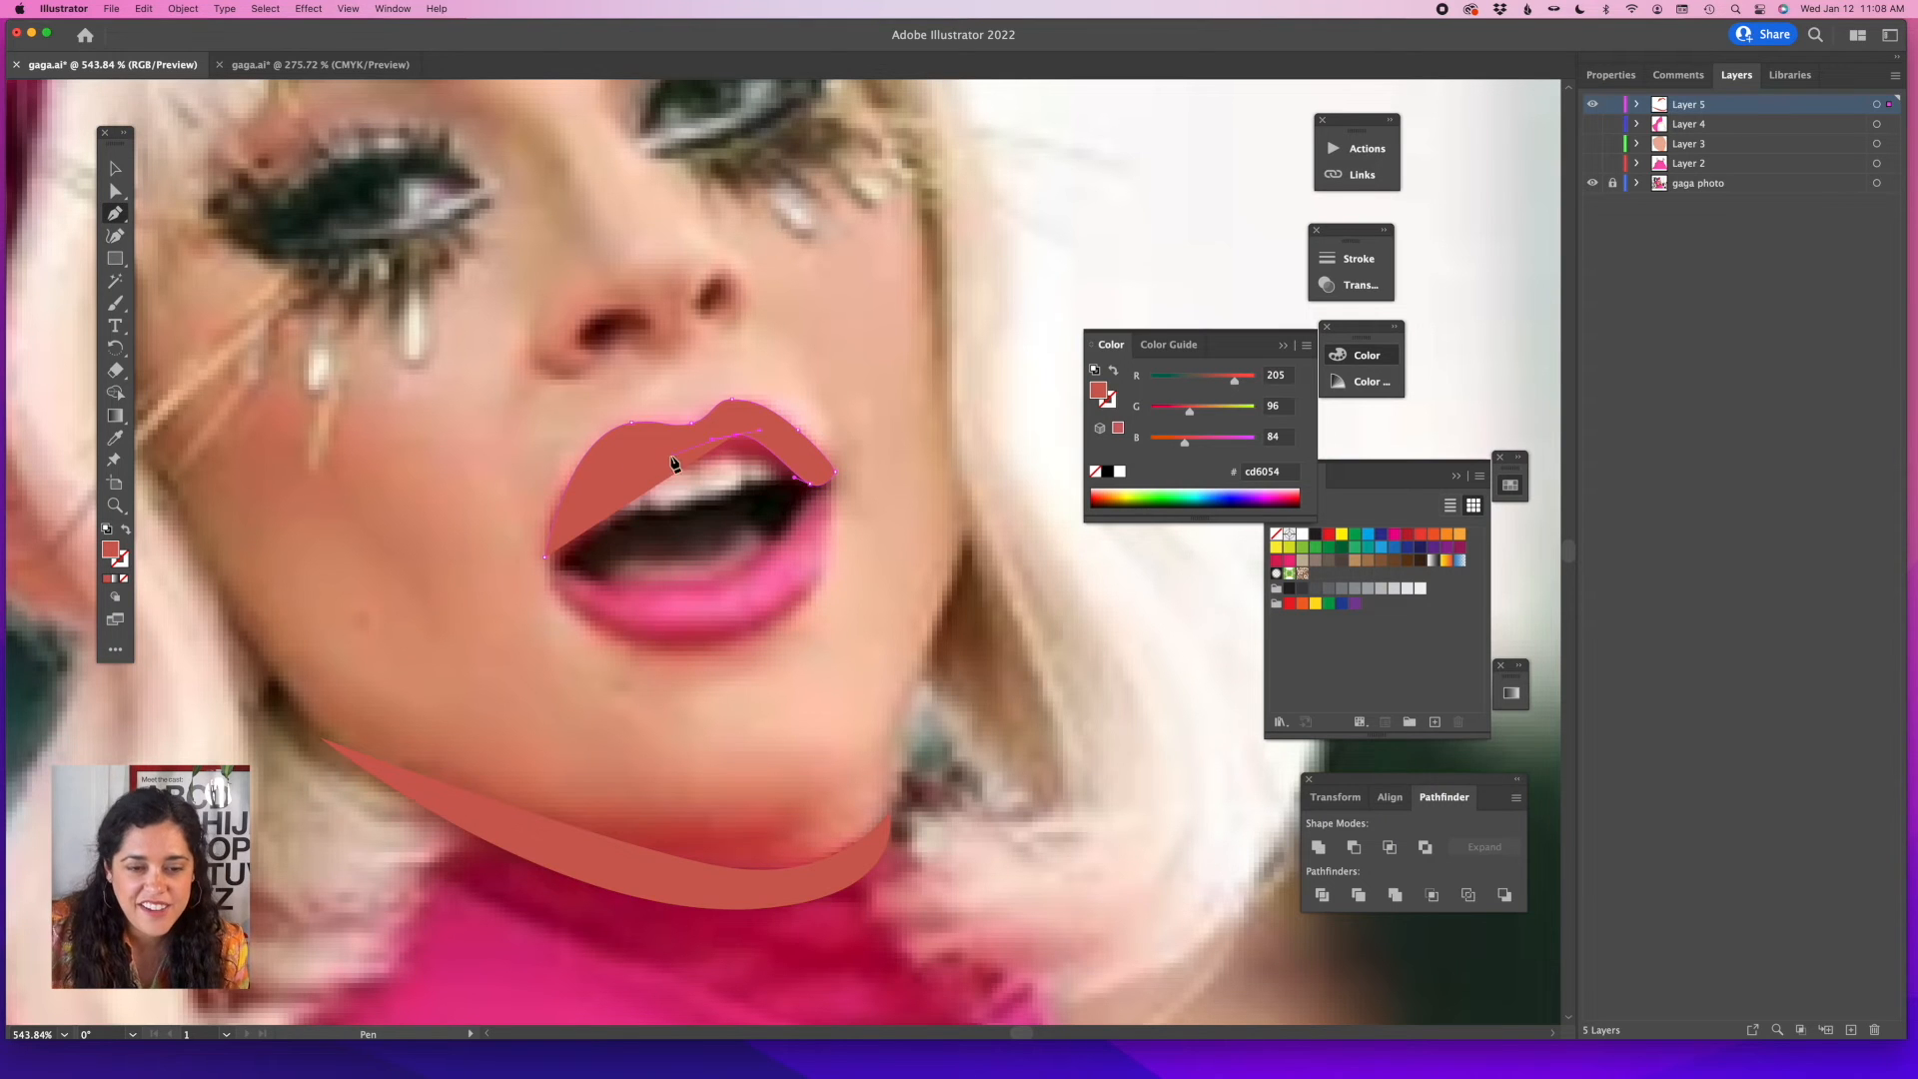
left_click(821, 482)
left_click(124, 531)
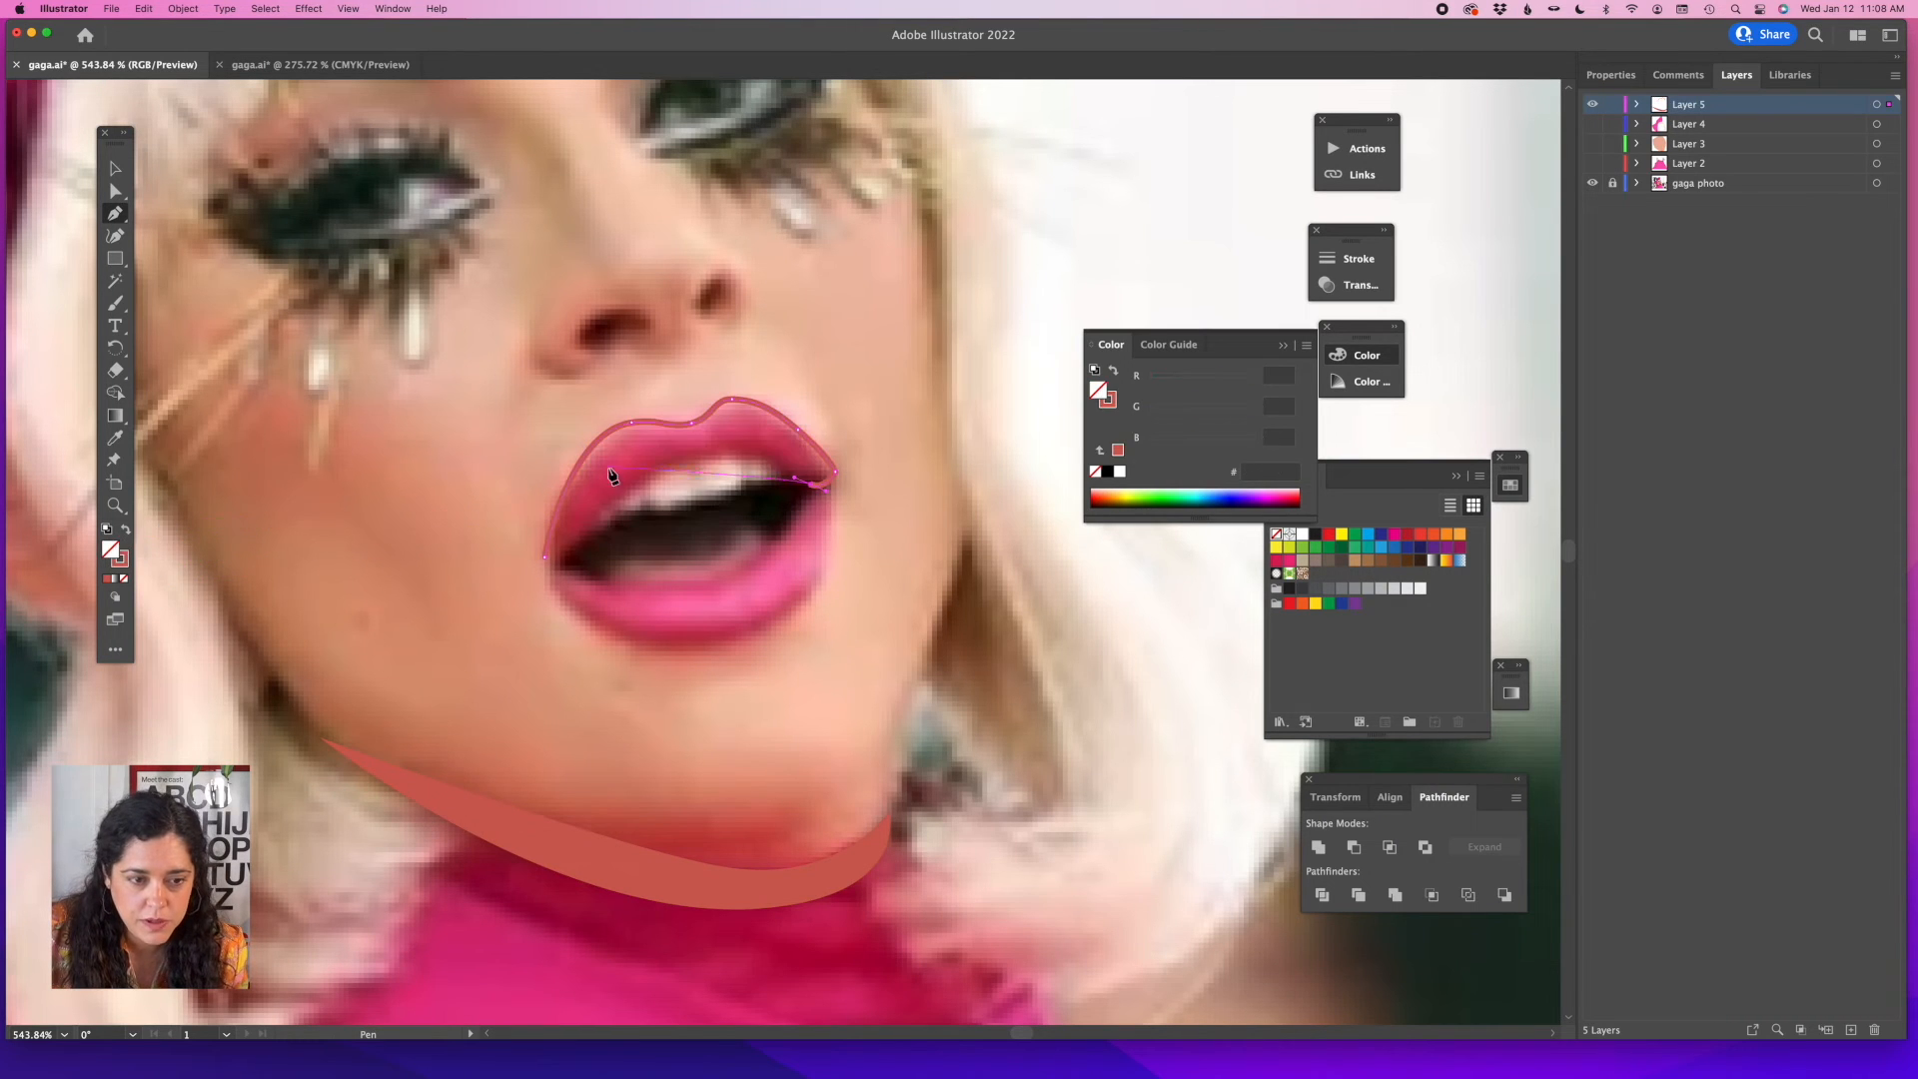
left_click_drag(717, 459, 659, 463)
left_click_drag(625, 485, 611, 496)
mouse_move(544, 558)
left_mouse_down()
mouse_move(464, 600)
mouse_move(482, 609)
left_mouse_up()
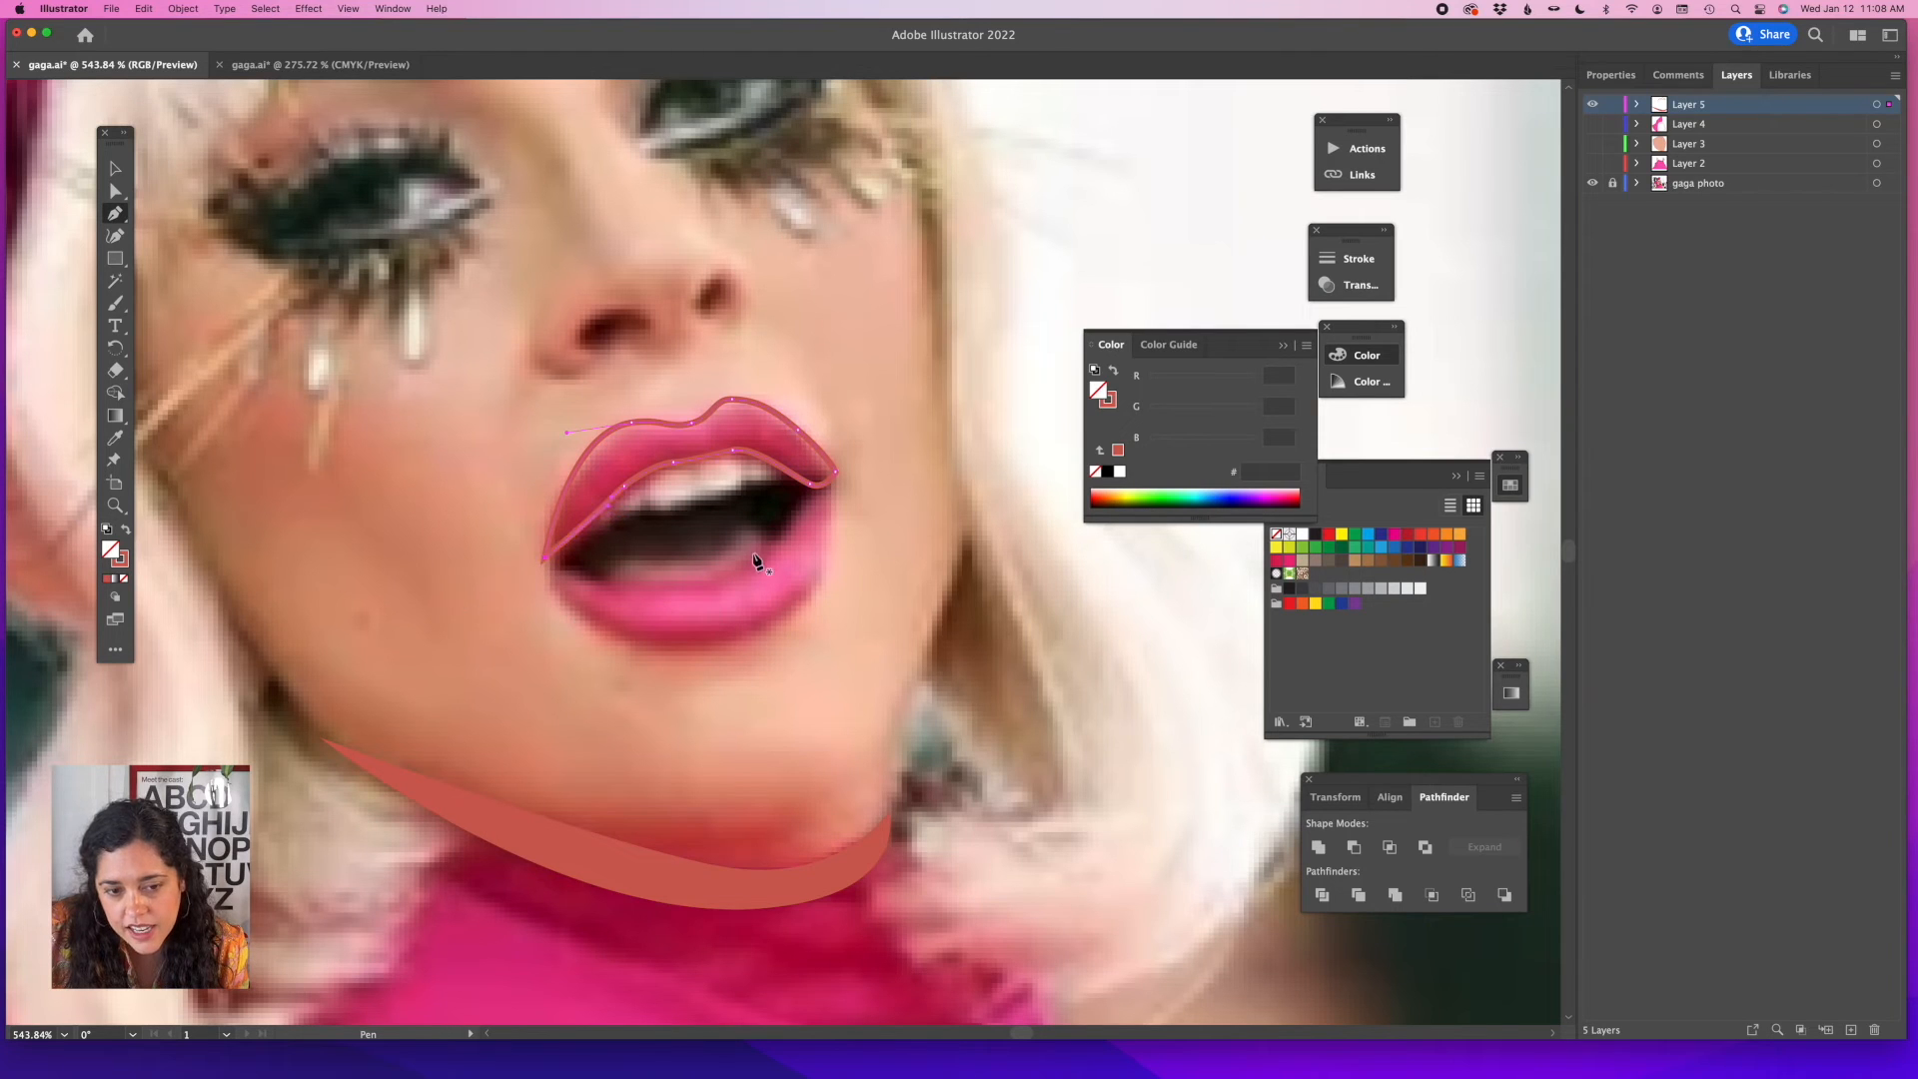
left_click_drag(623, 489, 555, 565)
Refine the upper lip's curve handle and anchor points so the outline matches the lip's edges in the photo.
left_click_drag(566, 437, 552, 449)
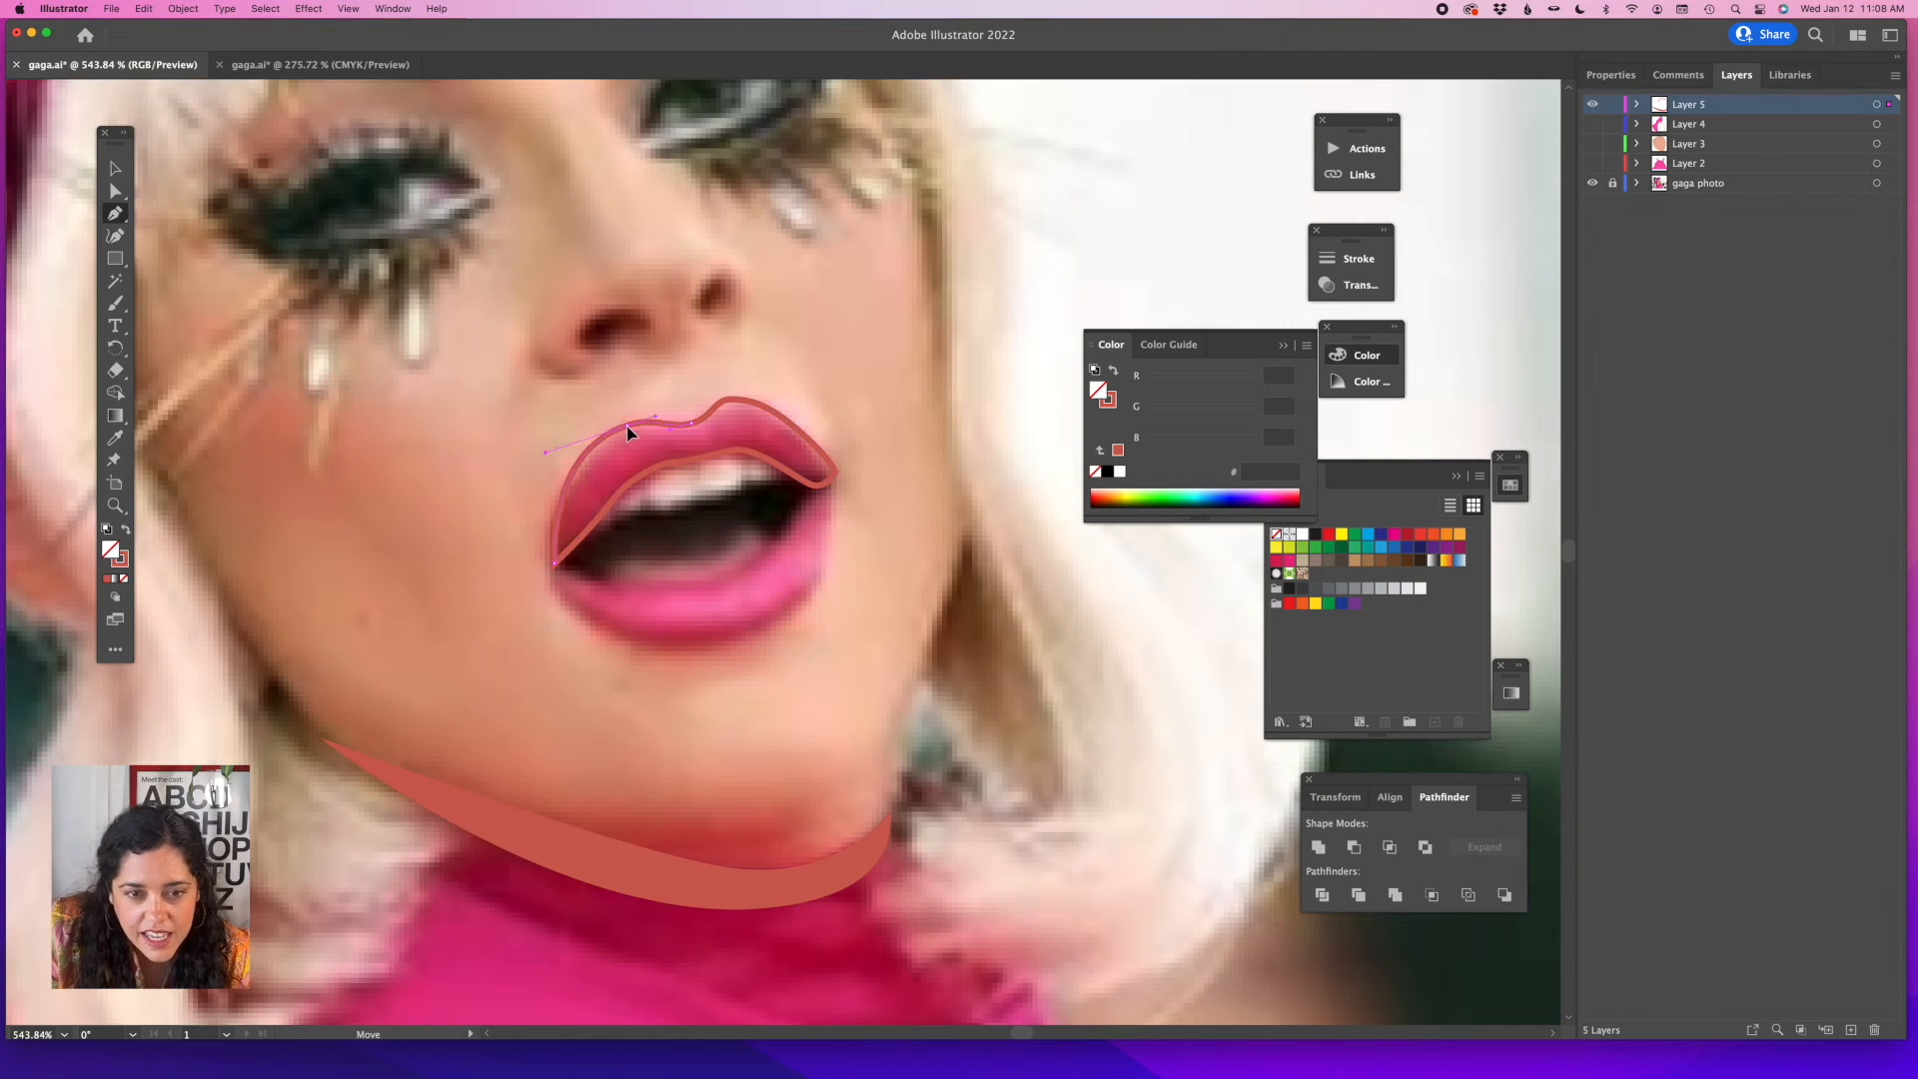
left_click(115, 505)
left_click(766, 457)
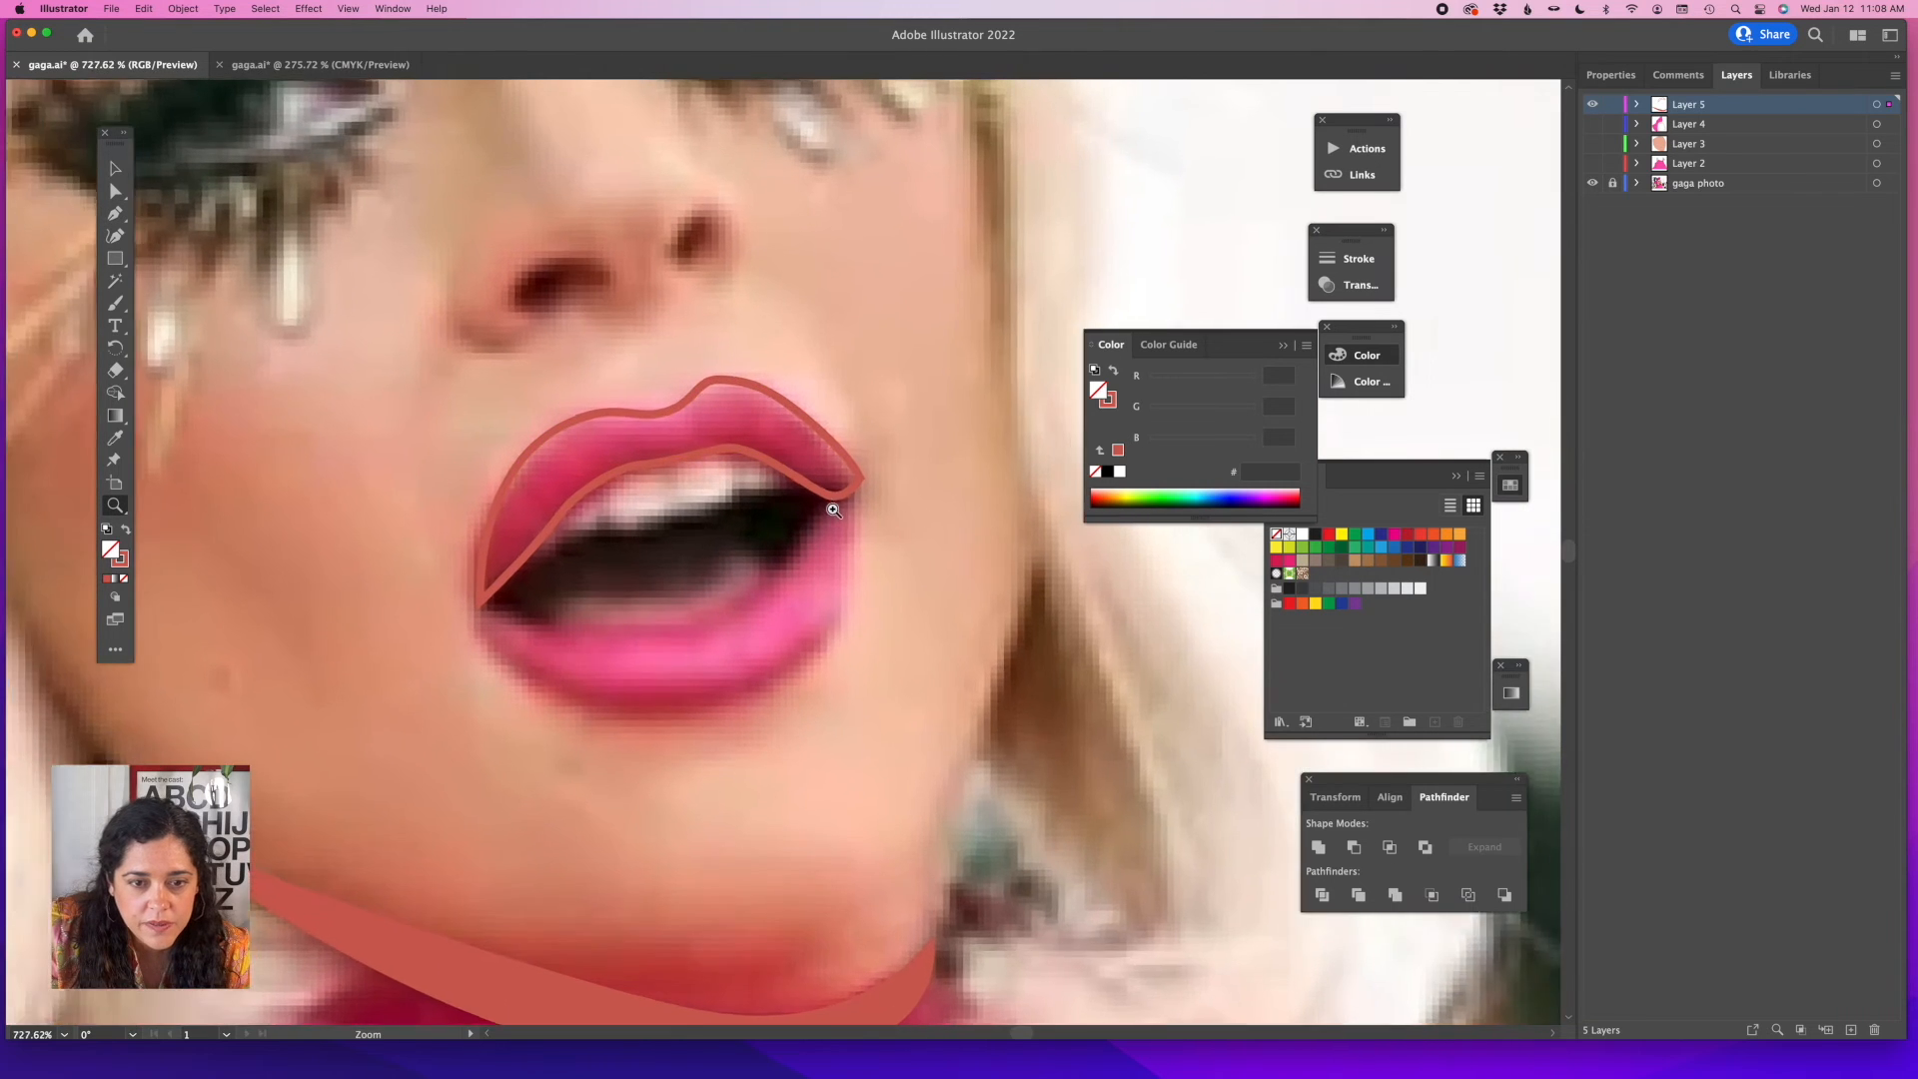
left_click(115, 191)
left_click(721, 365)
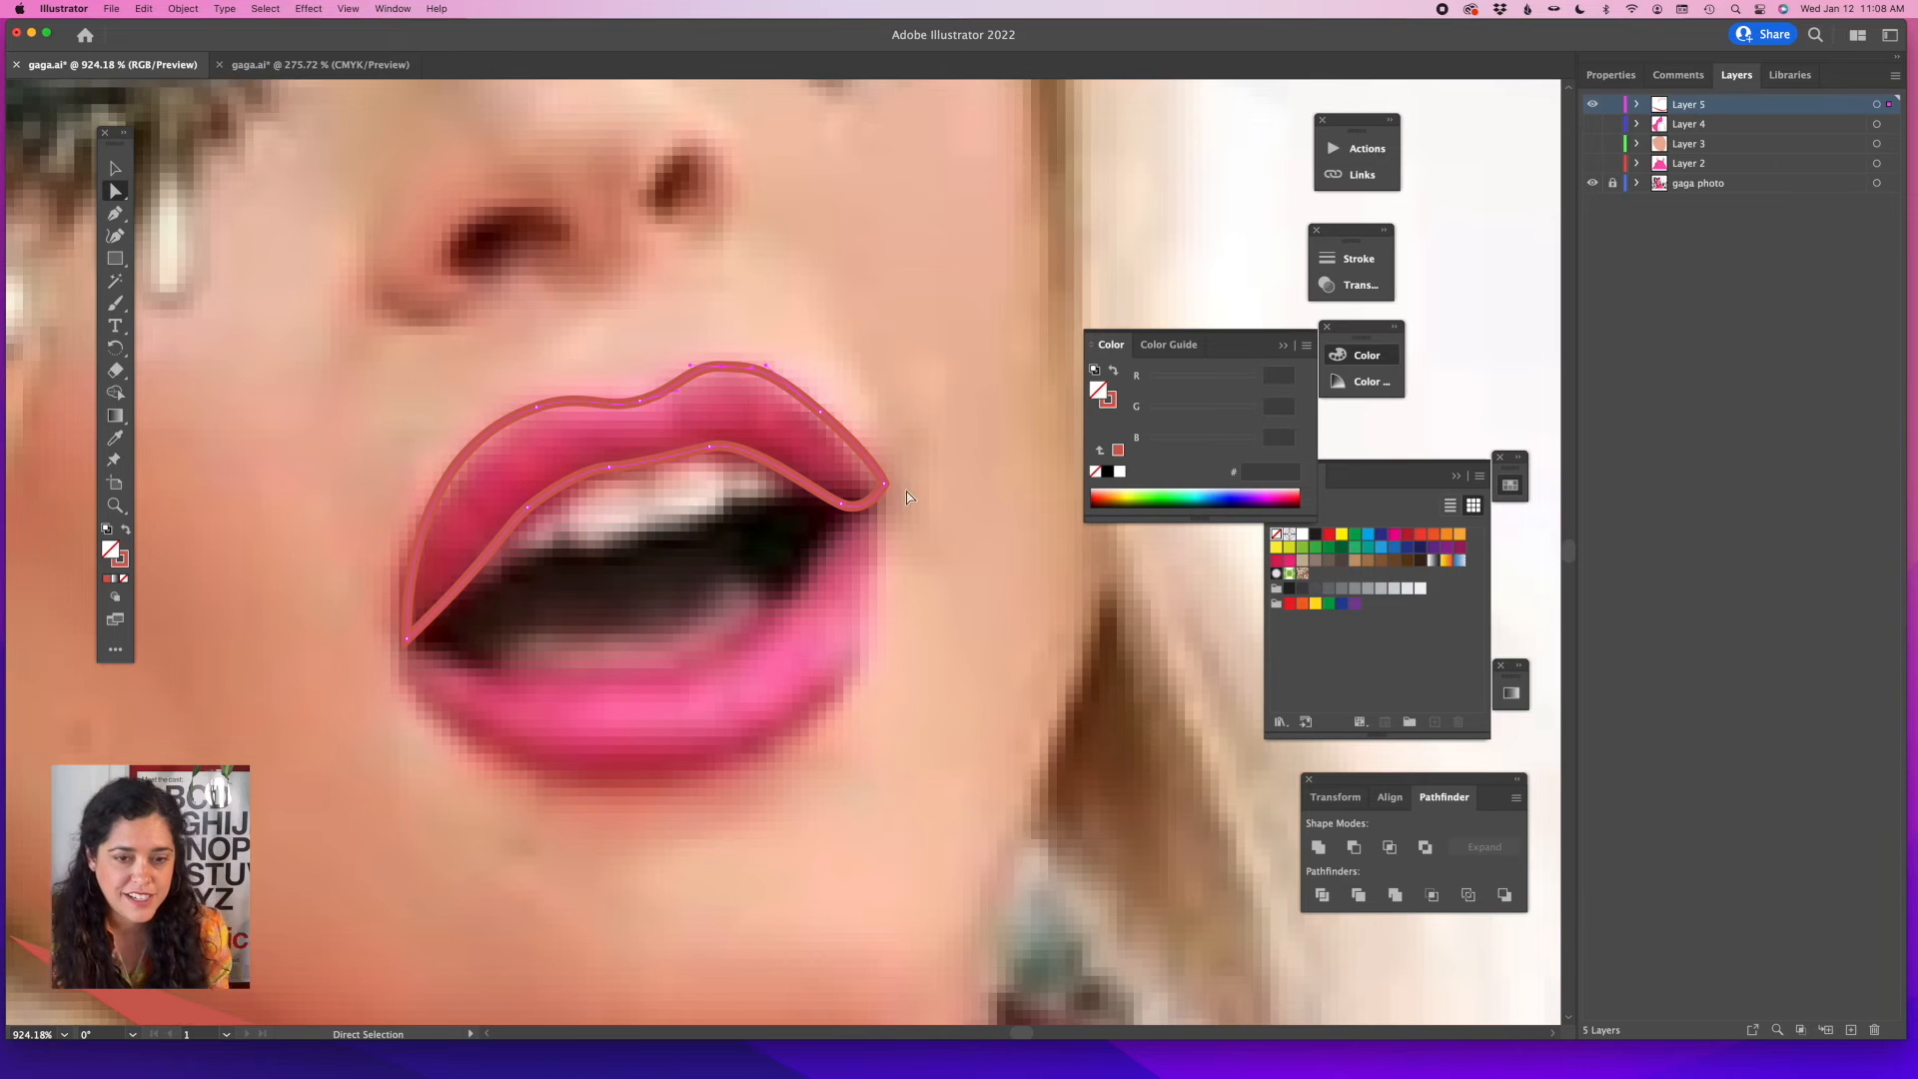
left_click_drag(820, 412, 822, 423)
left_click(841, 502)
left_click_drag(841, 502, 840, 497)
left_click_drag(609, 467, 599, 472)
left_click_drag(710, 446, 717, 454)
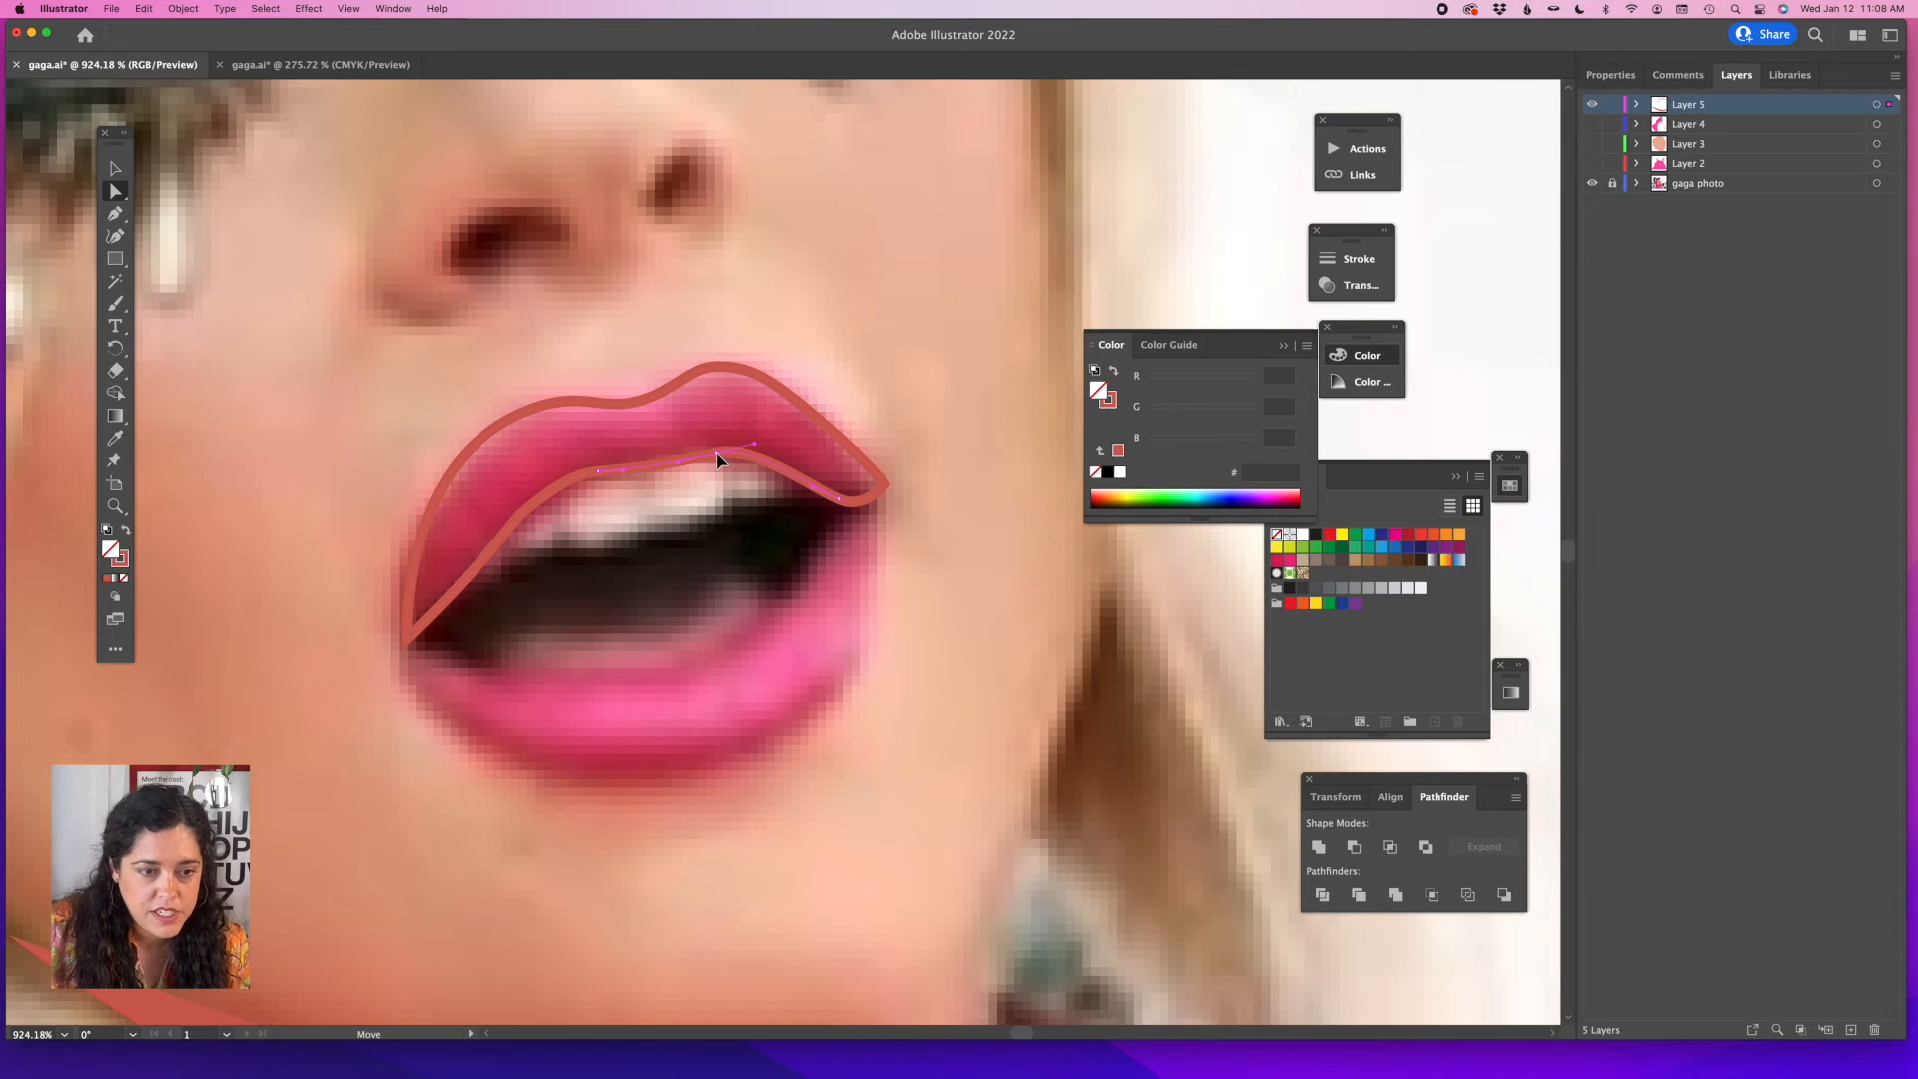
Fill the upper lip with the pink-red #c63a5c sampled from the photo, deselect it and return to the Pen tool.
left_click(115, 437)
left_click(596, 446)
key("super+shift+a")
left_click(115, 213)
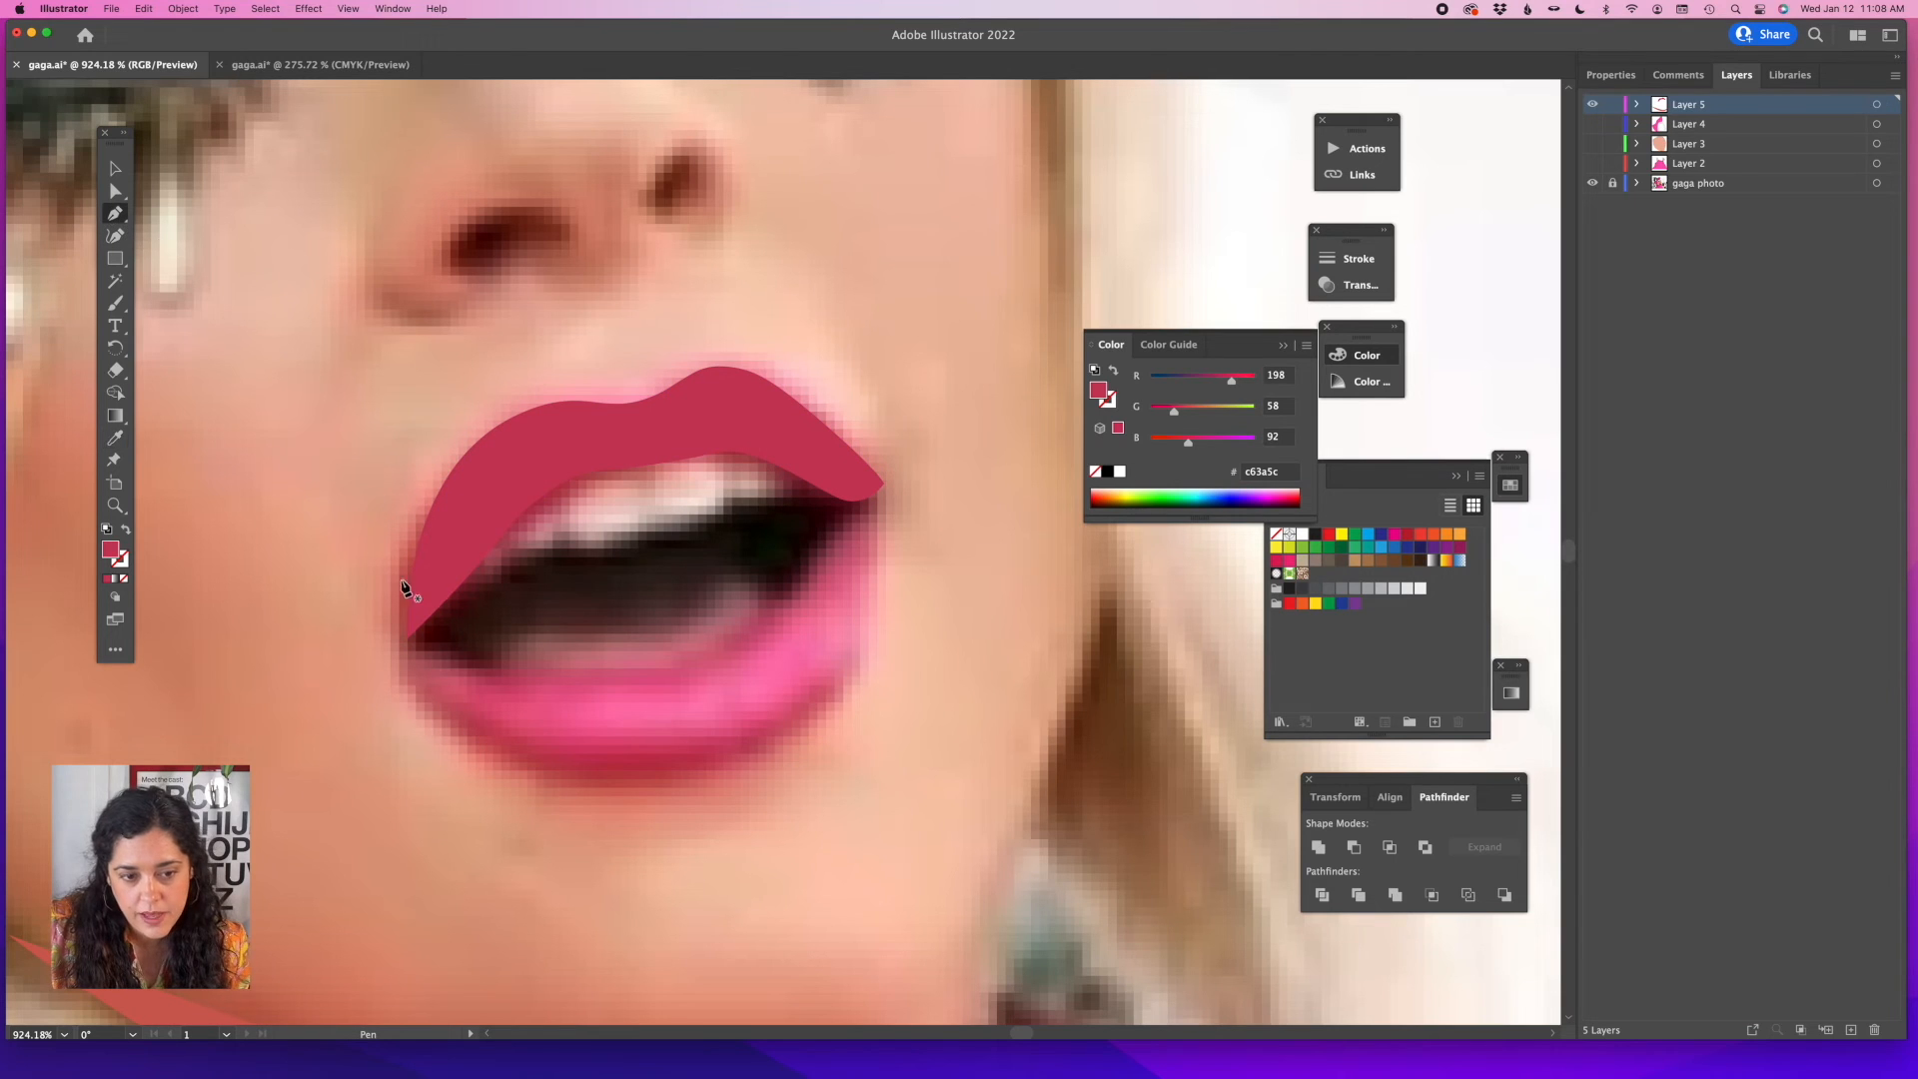
left_click(408, 663)
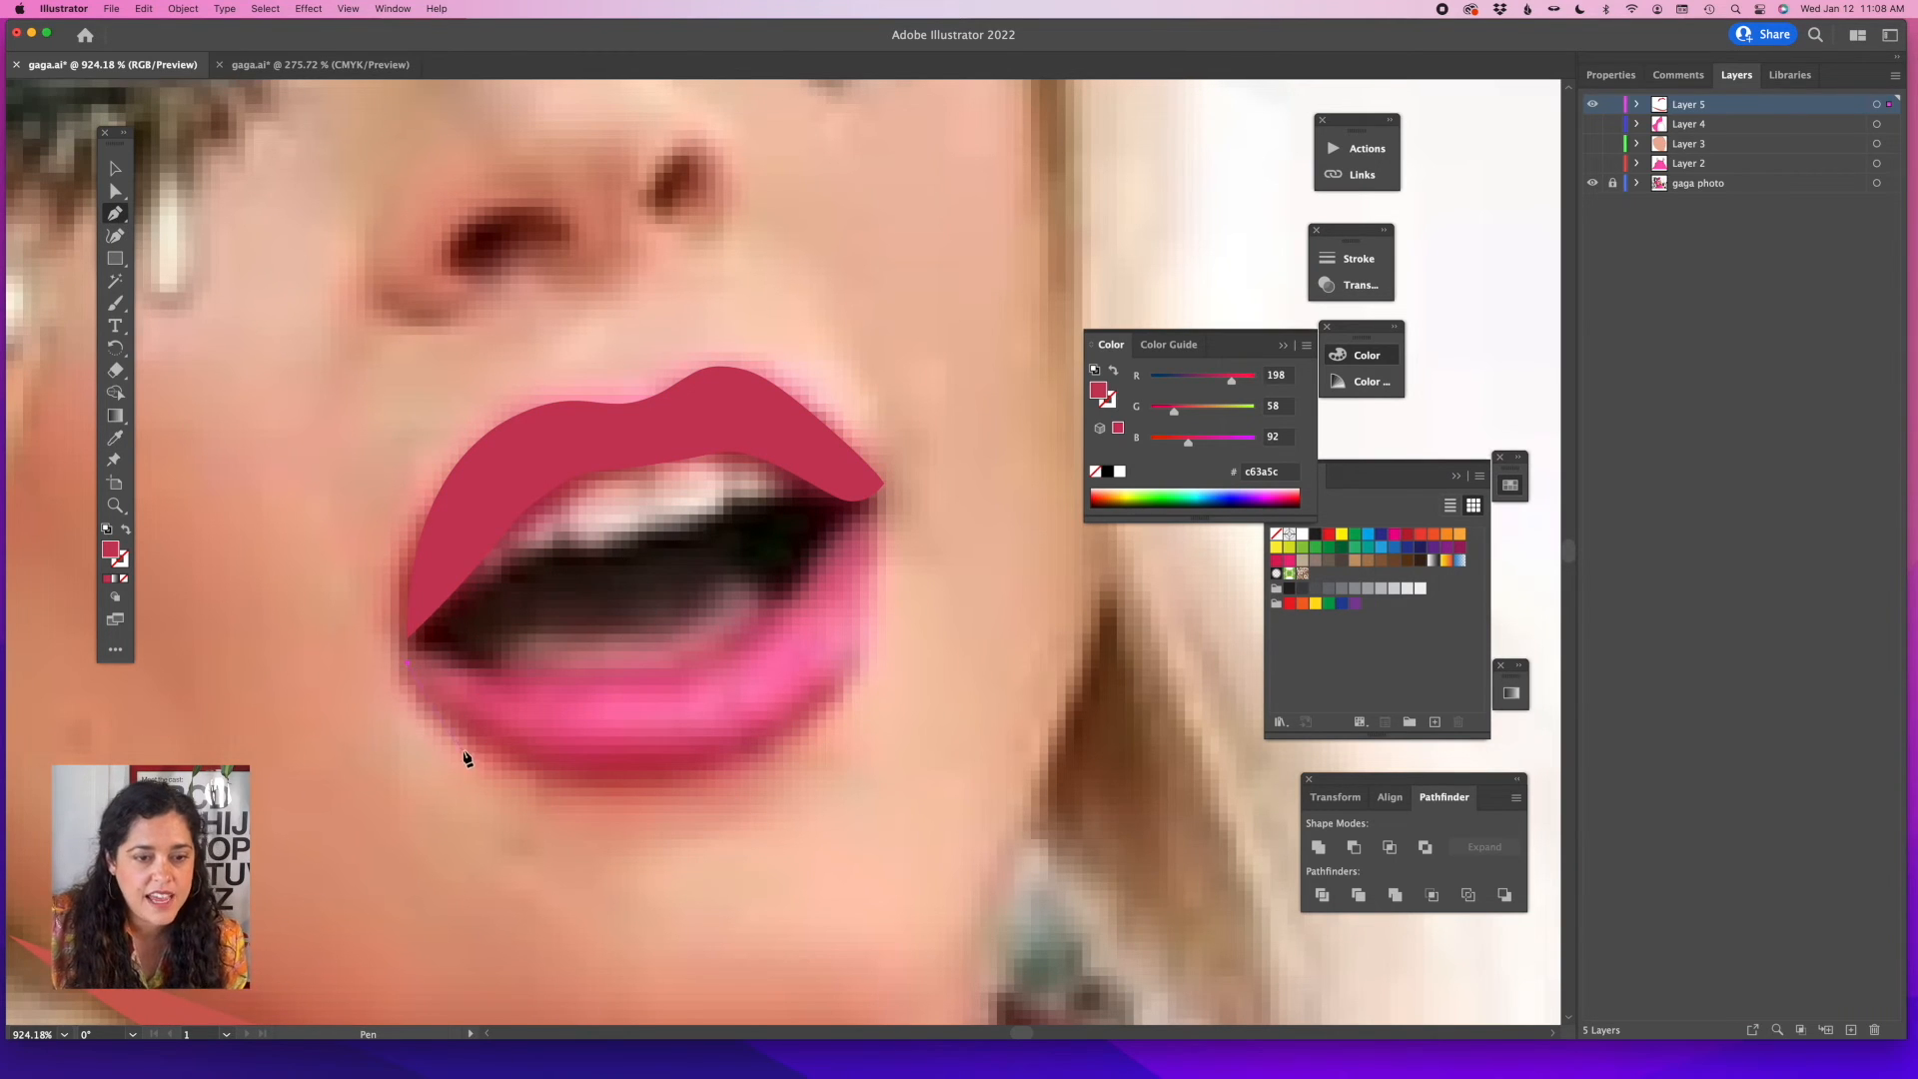
left_click_drag(428, 699, 559, 774)
left_click(586, 775)
left_click(610, 775)
left_click(636, 776)
left_click(658, 776)
left_click(686, 776)
left_click(694, 770)
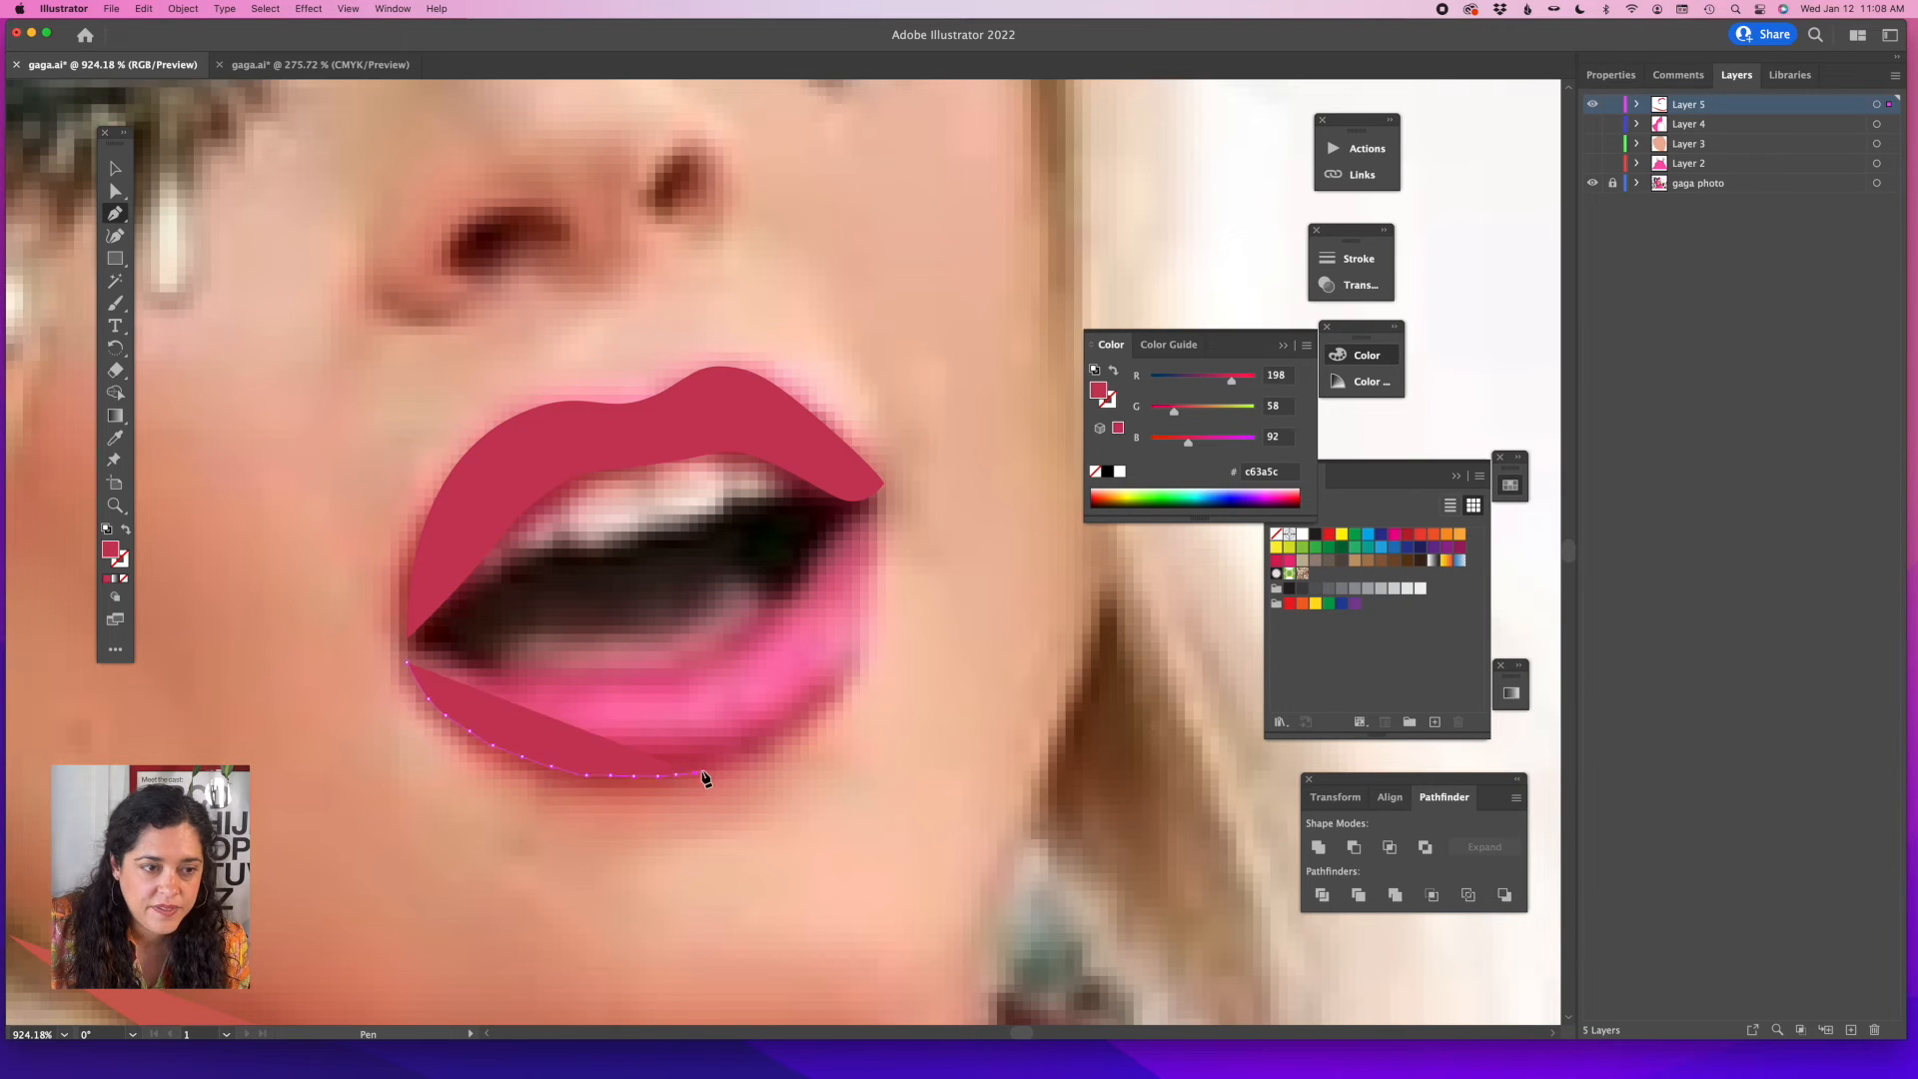
left_click(710, 766)
left_click(726, 761)
left_click(740, 757)
left_click(753, 751)
left_click(766, 744)
left_click(779, 736)
left_click(792, 726)
left_click(804, 715)
left_click(814, 705)
left_click(821, 697)
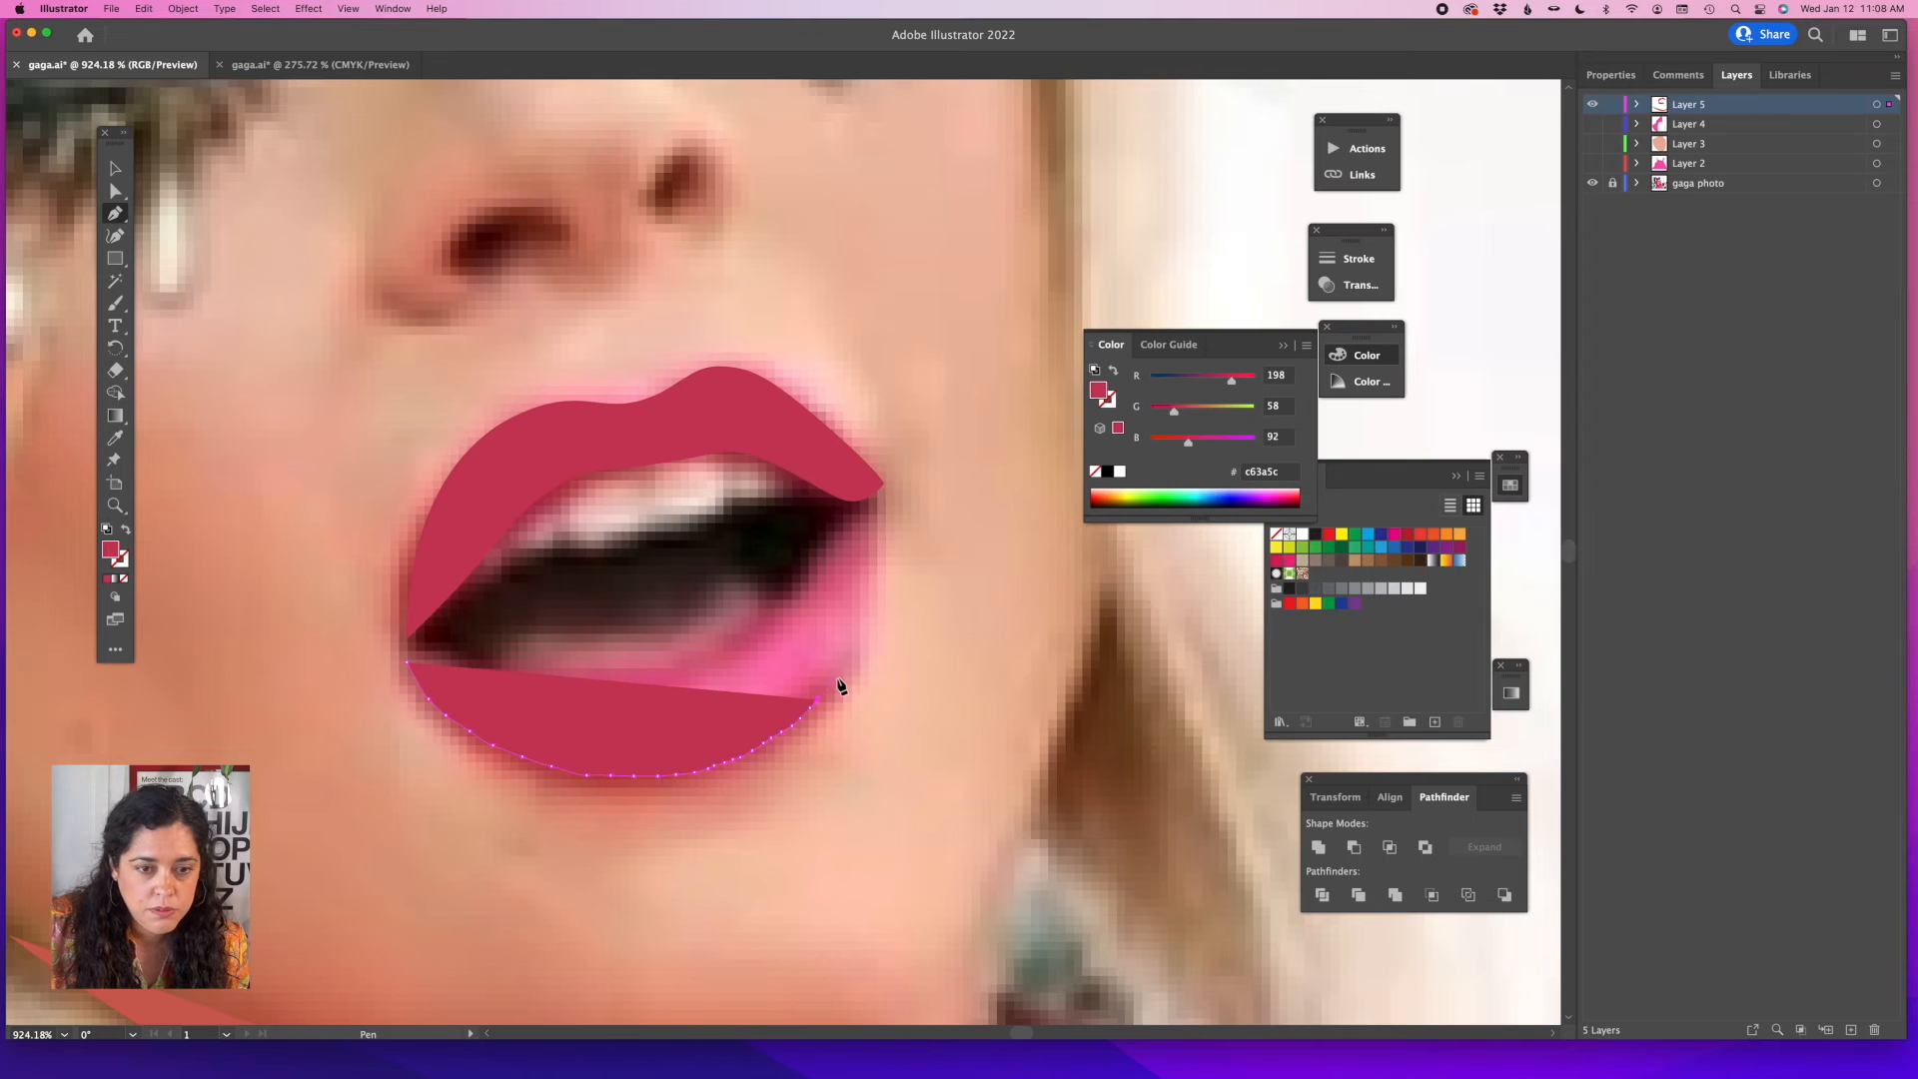
left_click(830, 683)
left_click(842, 666)
left_click(851, 651)
left_click(857, 637)
left_click(861, 622)
left_click(867, 603)
left_click(868, 583)
left_click(870, 564)
left_click(872, 544)
left_click(872, 526)
left_click(871, 508)
left_click_drag(821, 549, 817, 571)
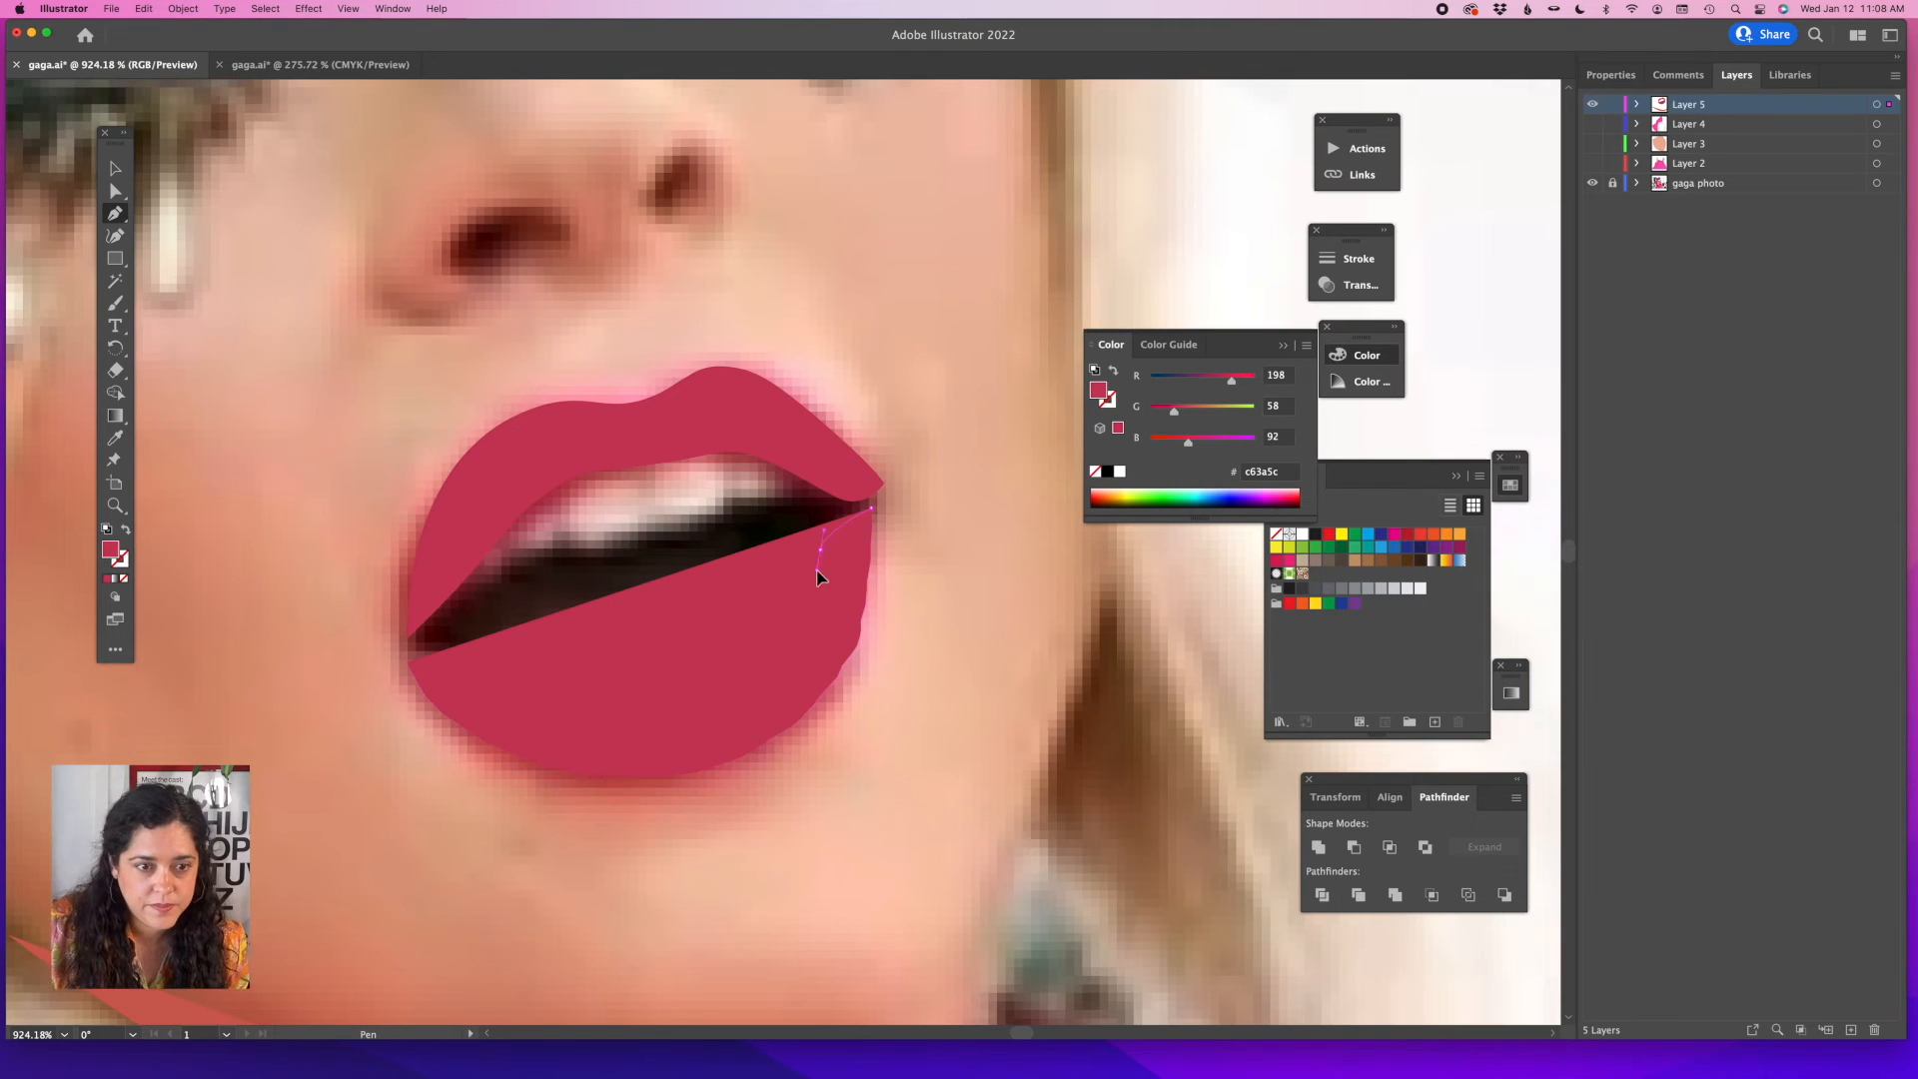
left_click(804, 603)
left_click(727, 667)
left_click(678, 699)
left_click(555, 689)
left_click(457, 663)
left_click(408, 663)
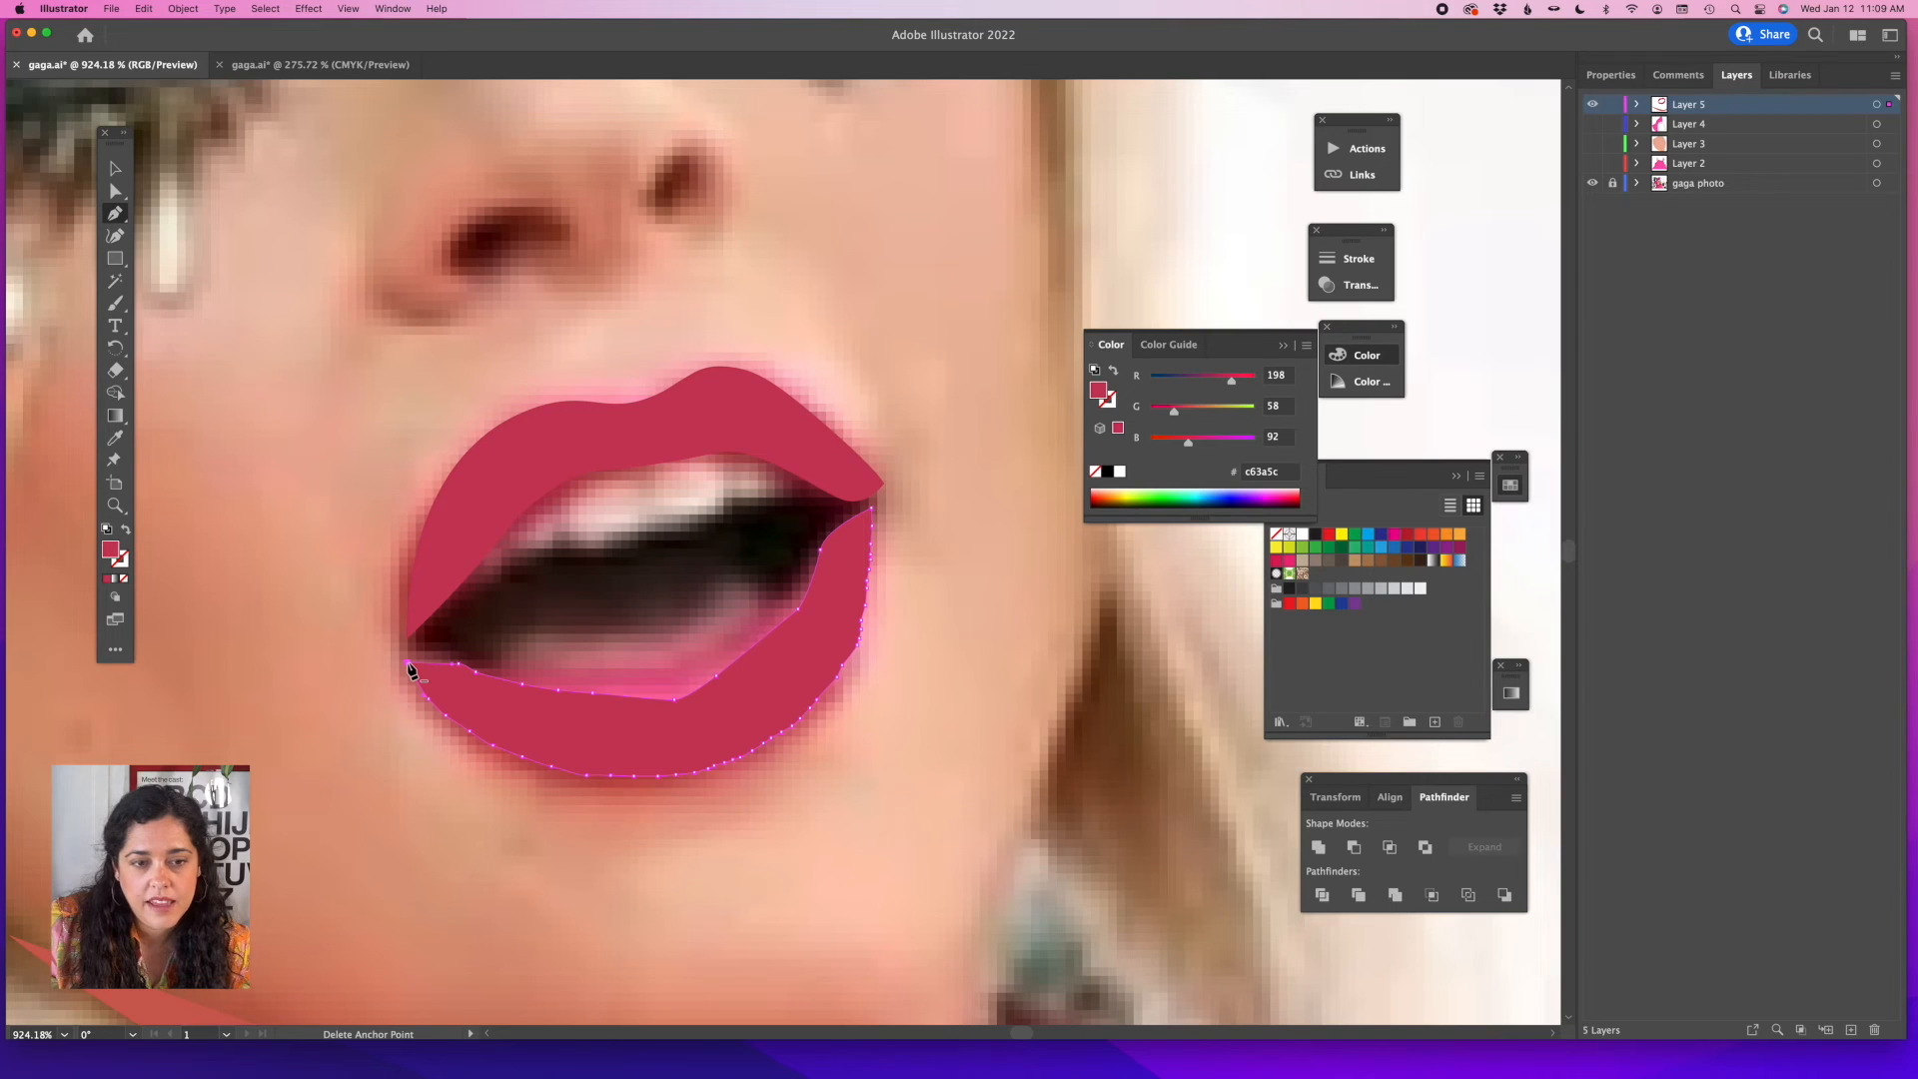
left_click(409, 664)
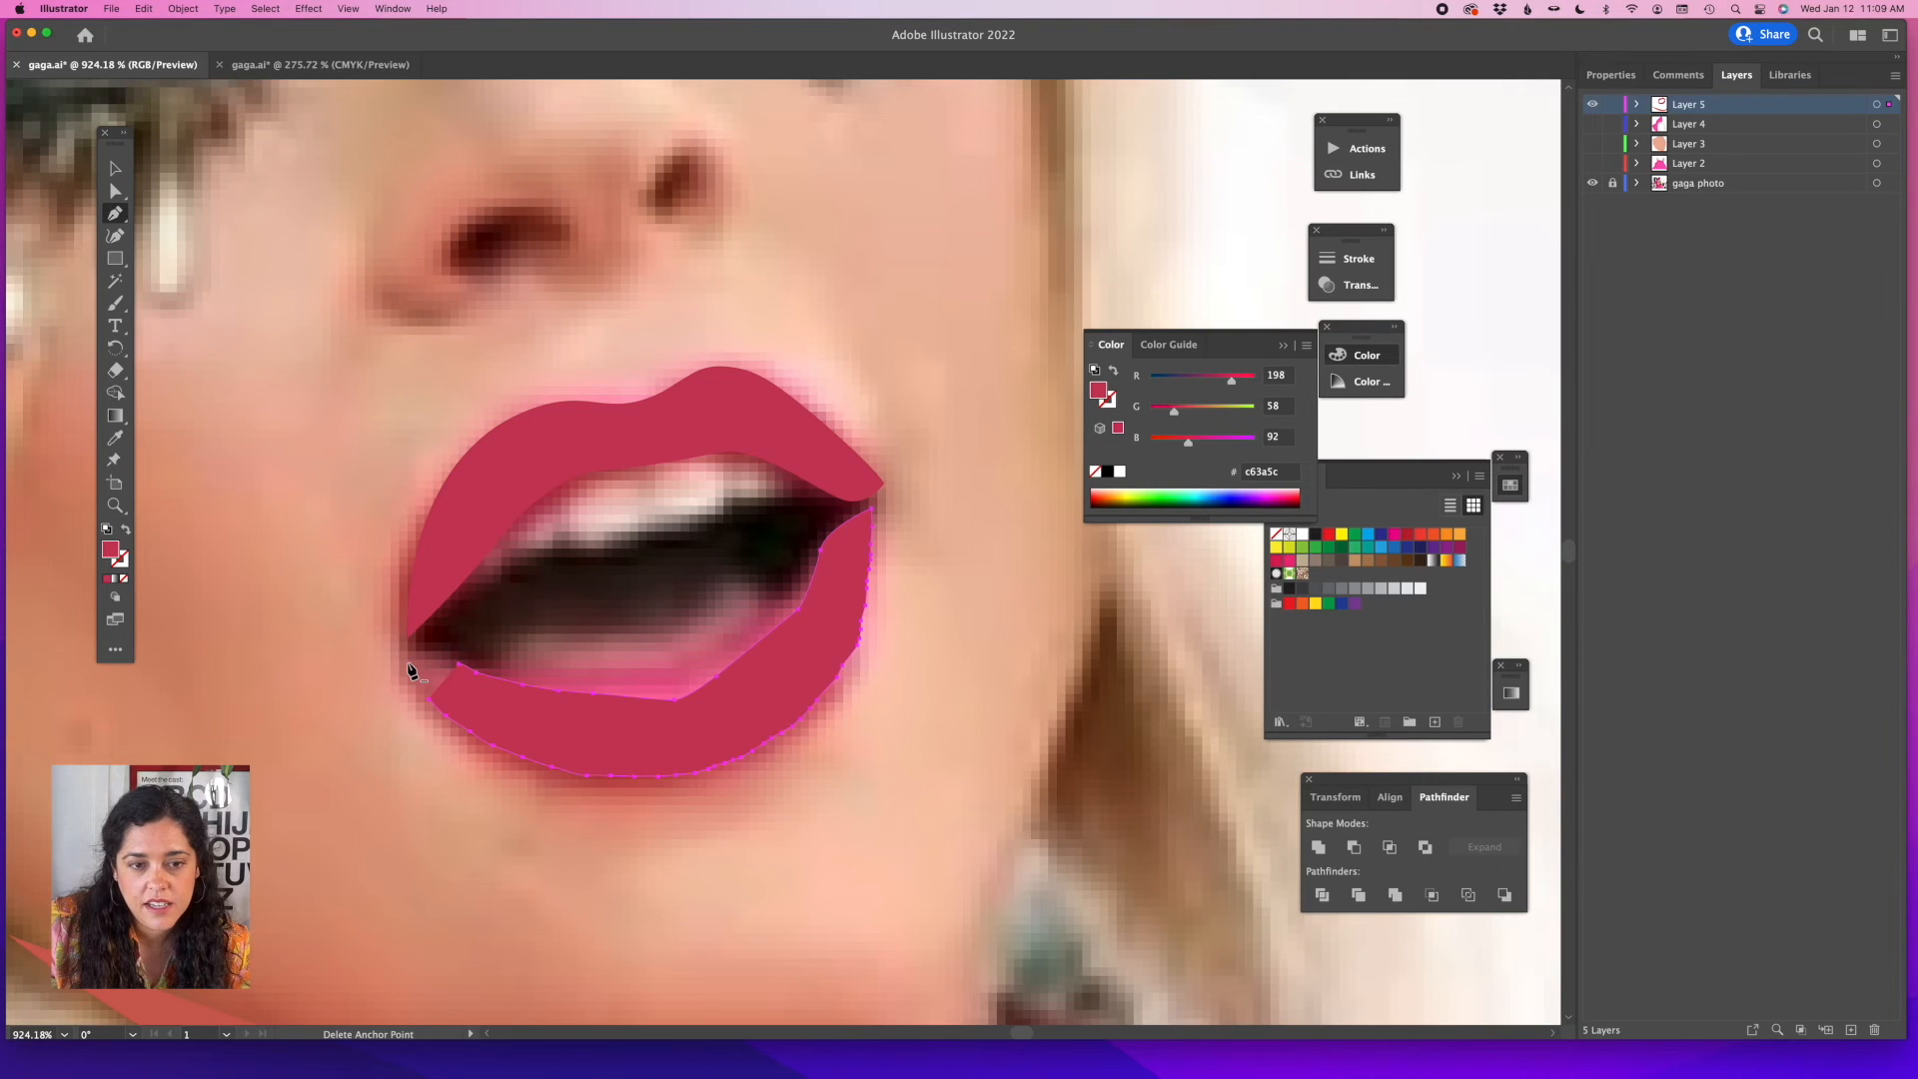
key("BackSpace")
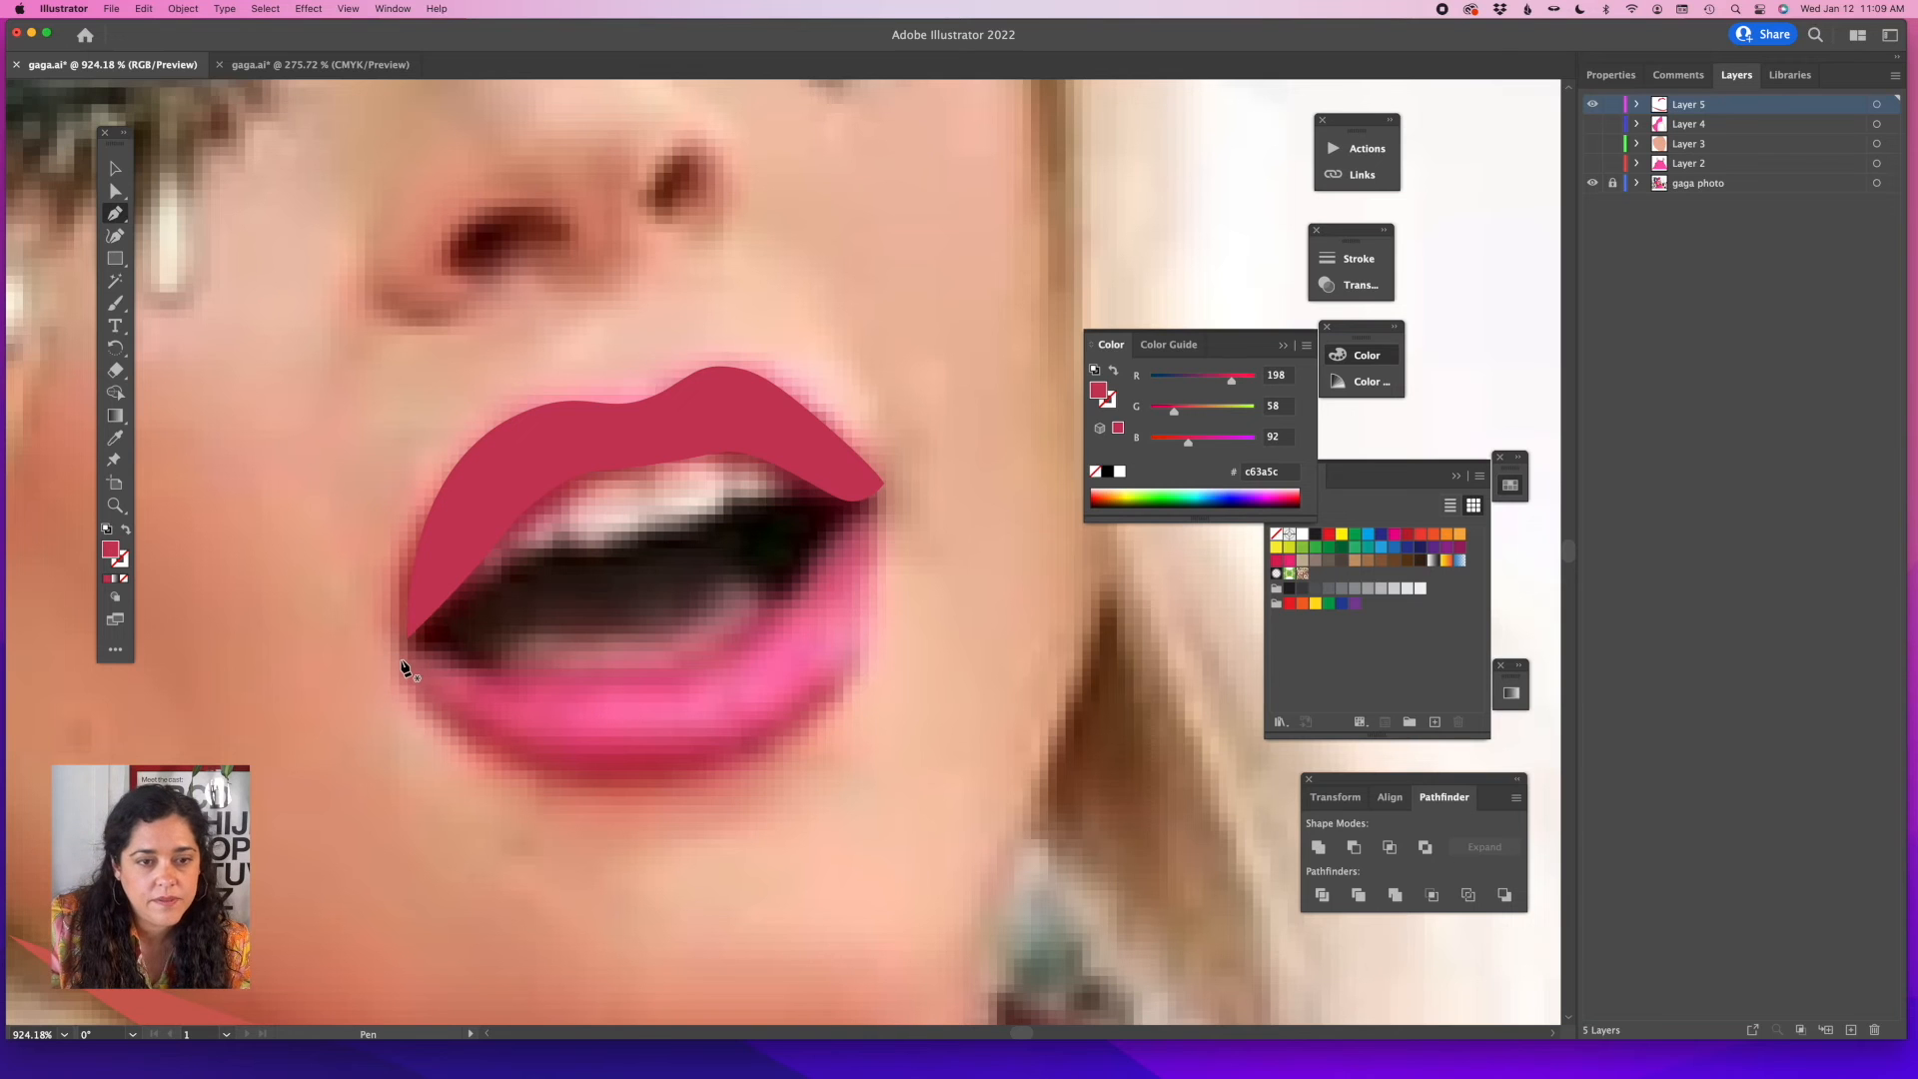
Trace the lower lip as a closed Pen tool shape with few curved points, swapping its fill to the stroke, and deselect it.
left_click(401, 660)
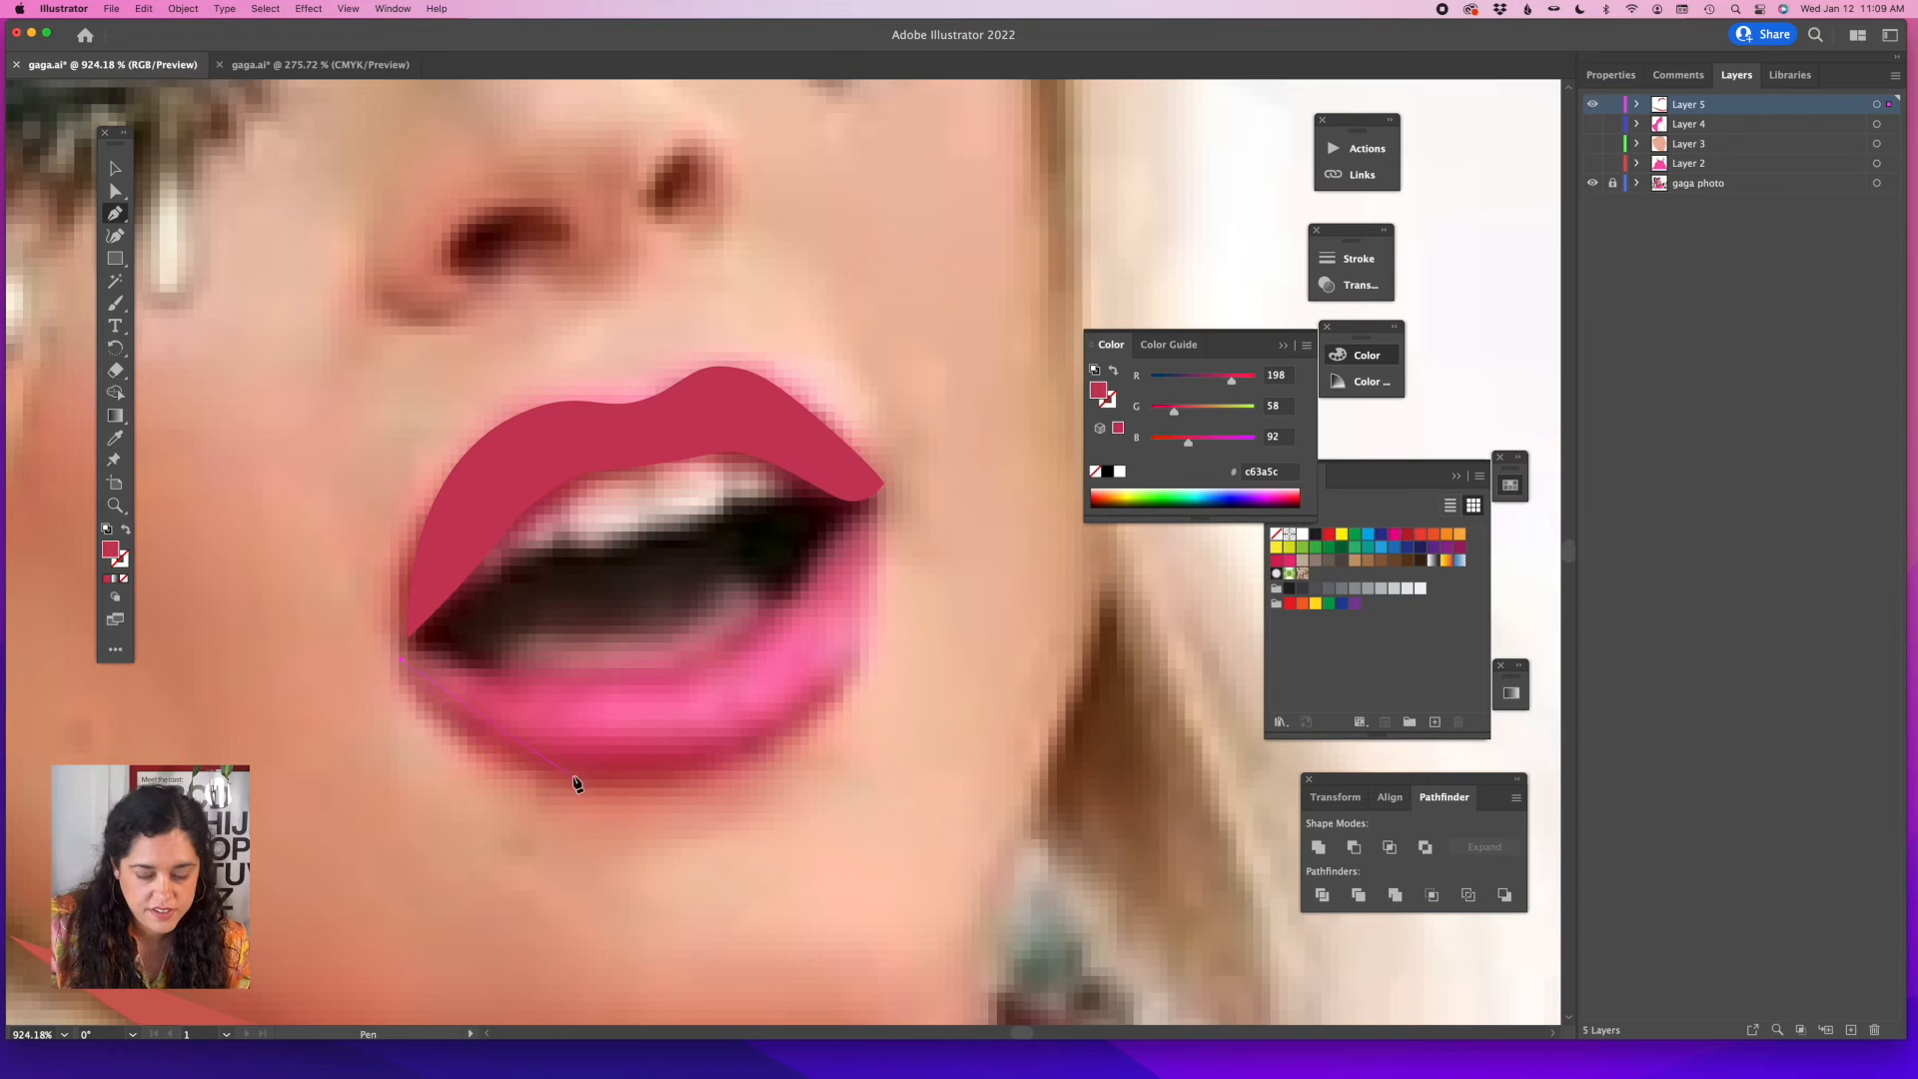
left_click_drag(567, 775, 597, 777)
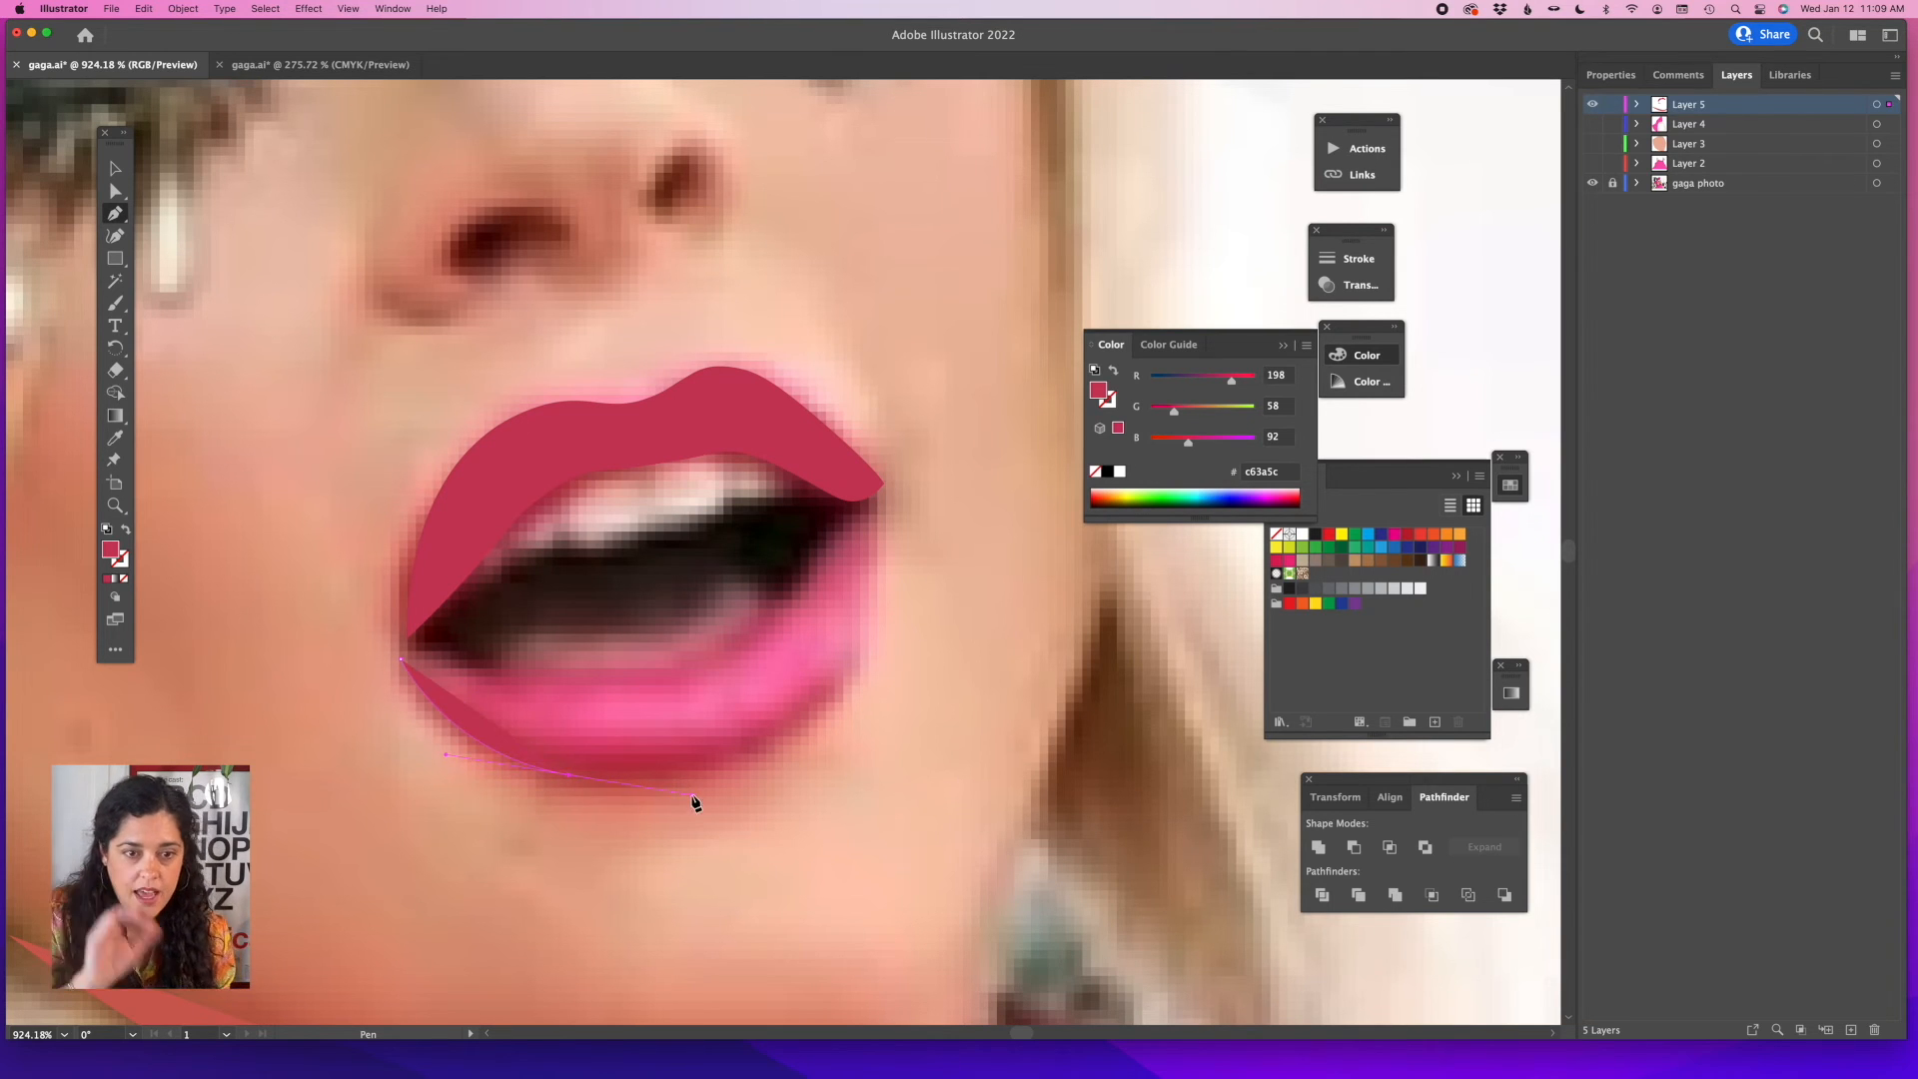
left_click_drag(850, 671, 883, 612)
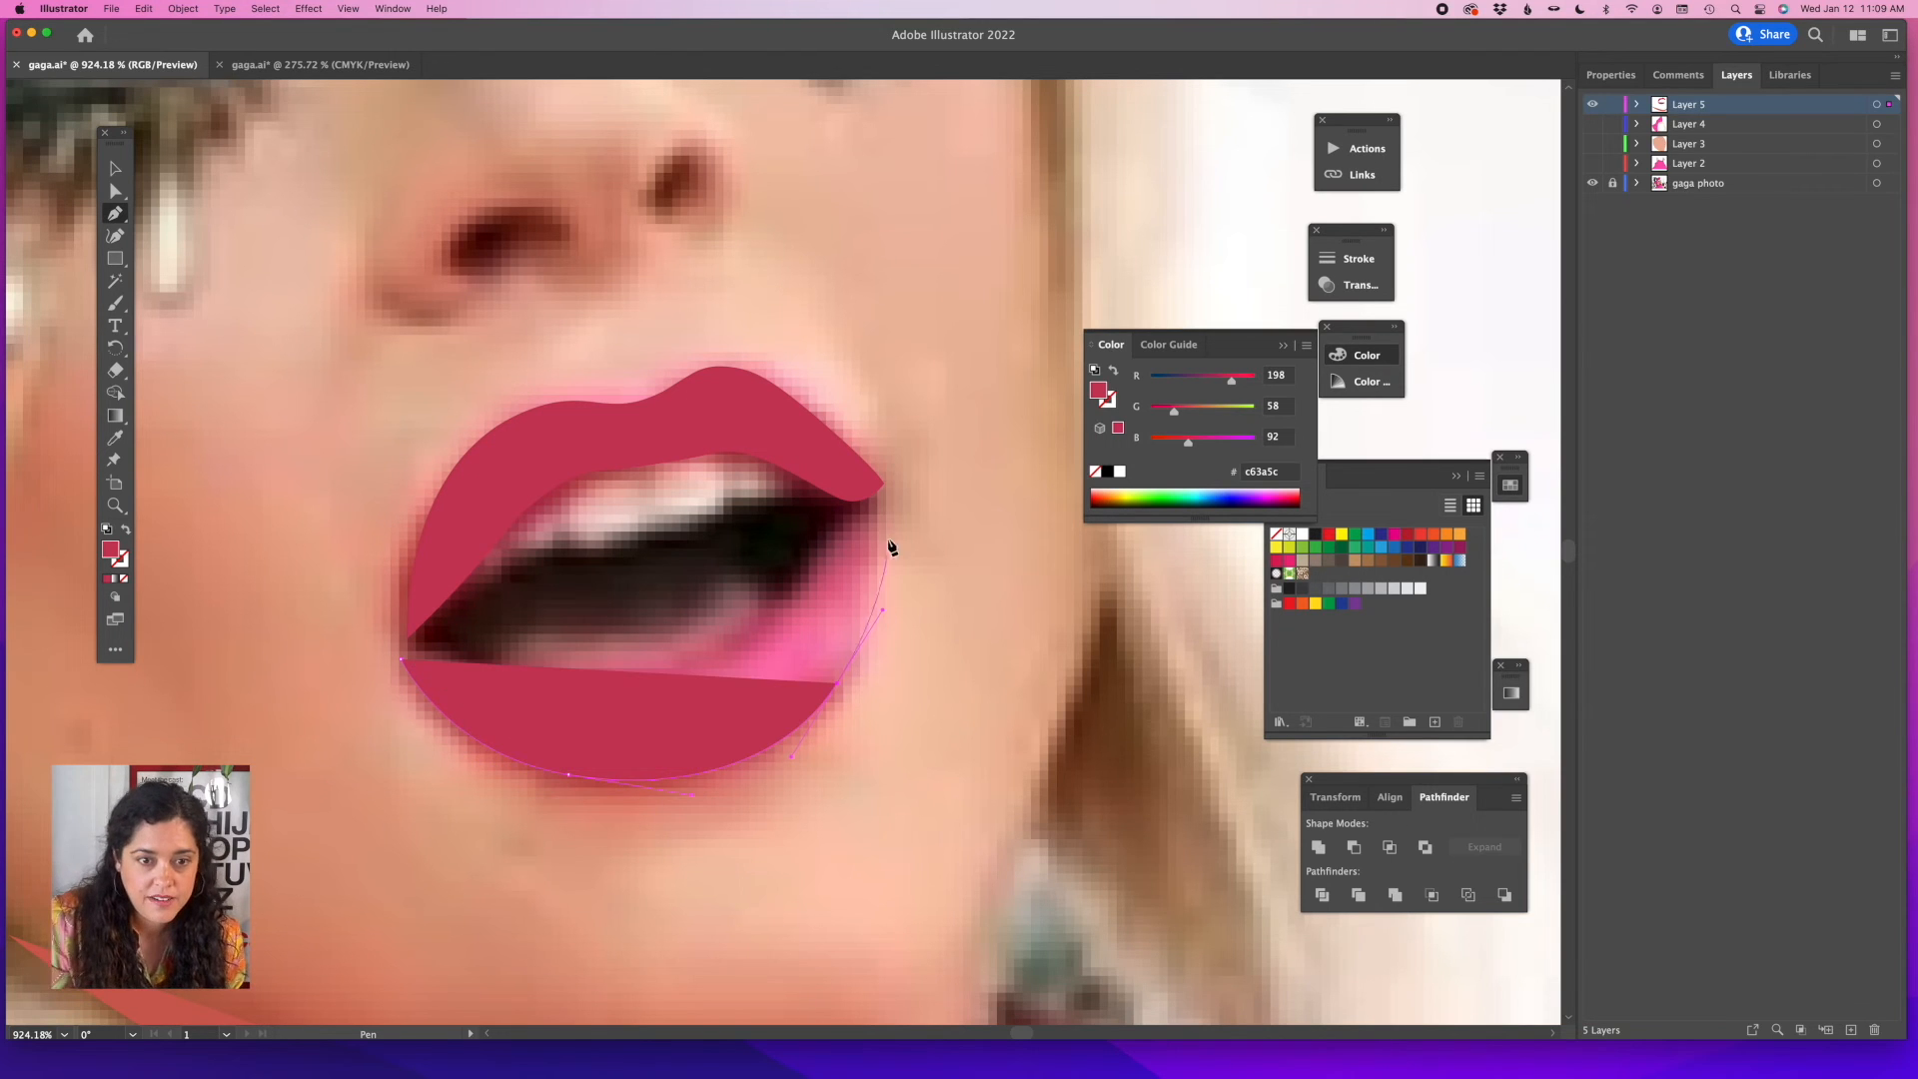
left_click(877, 512)
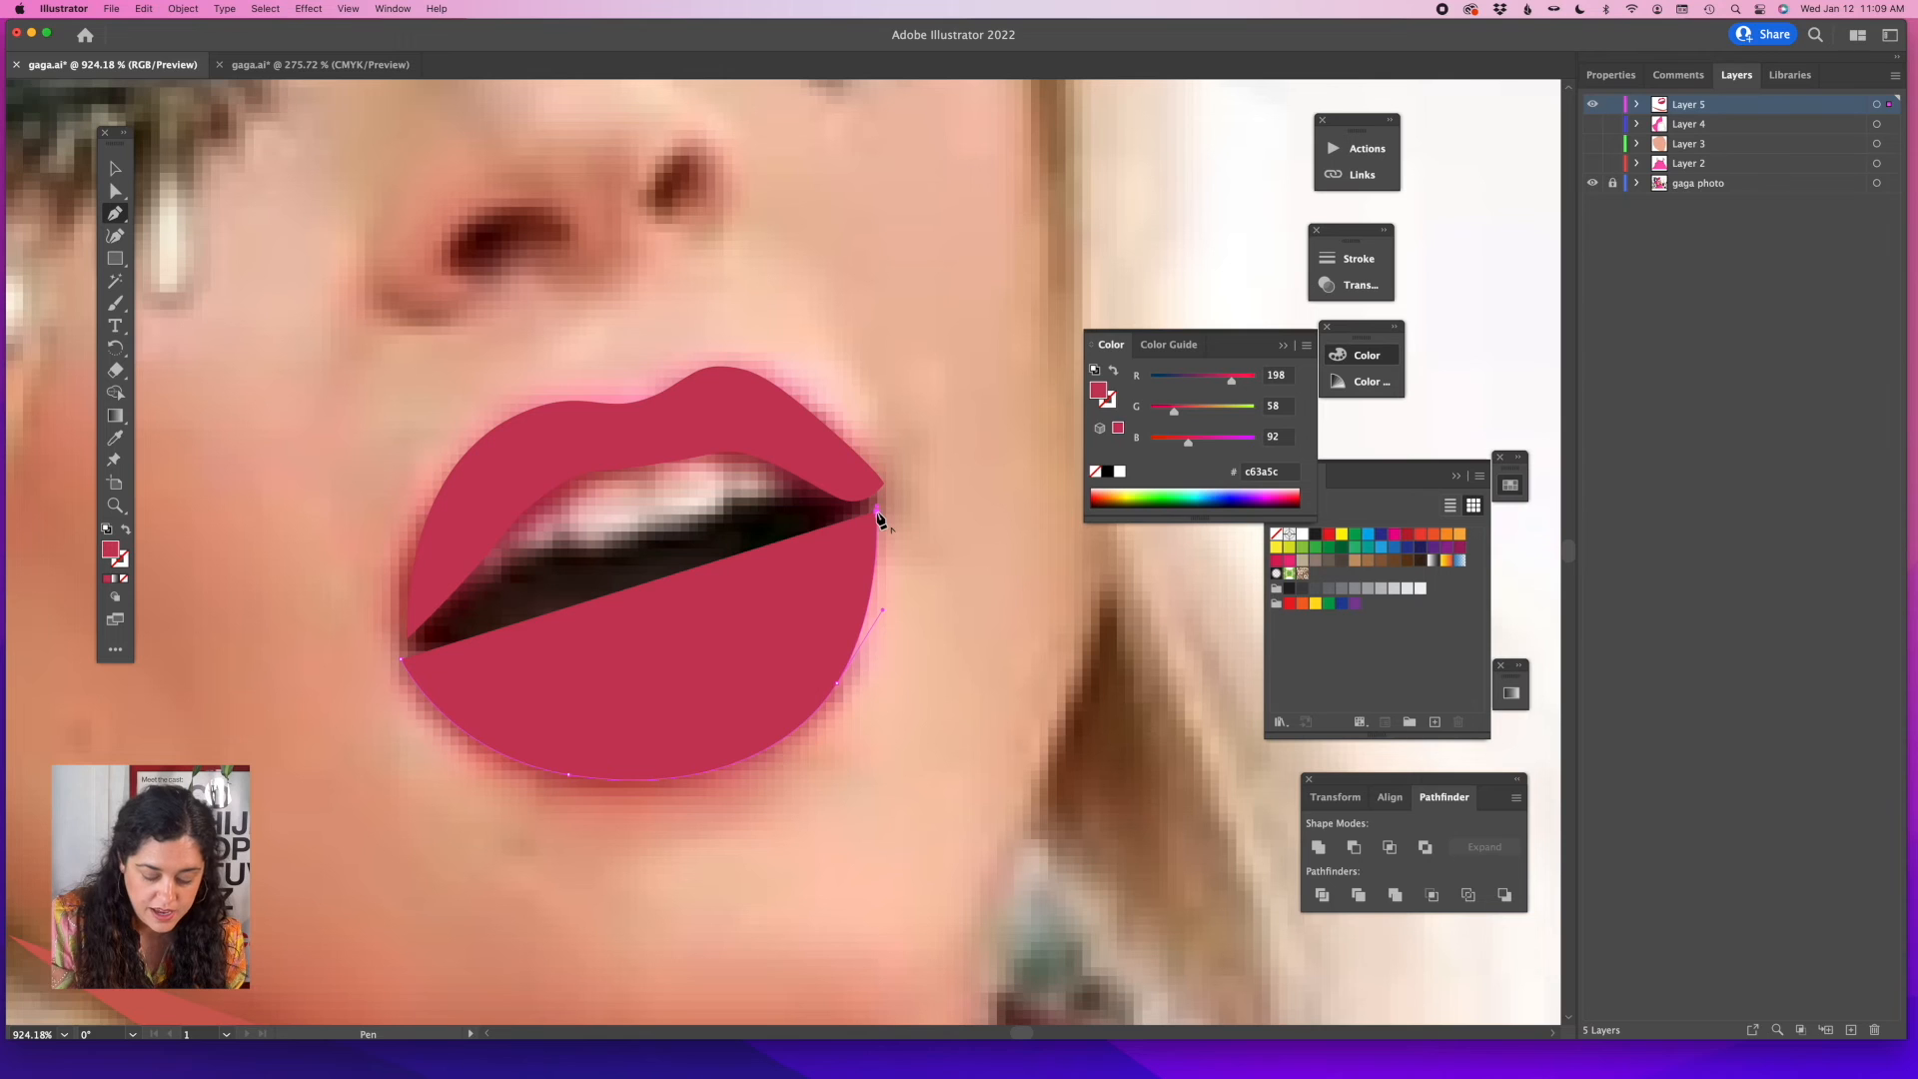
left_click(125, 530)
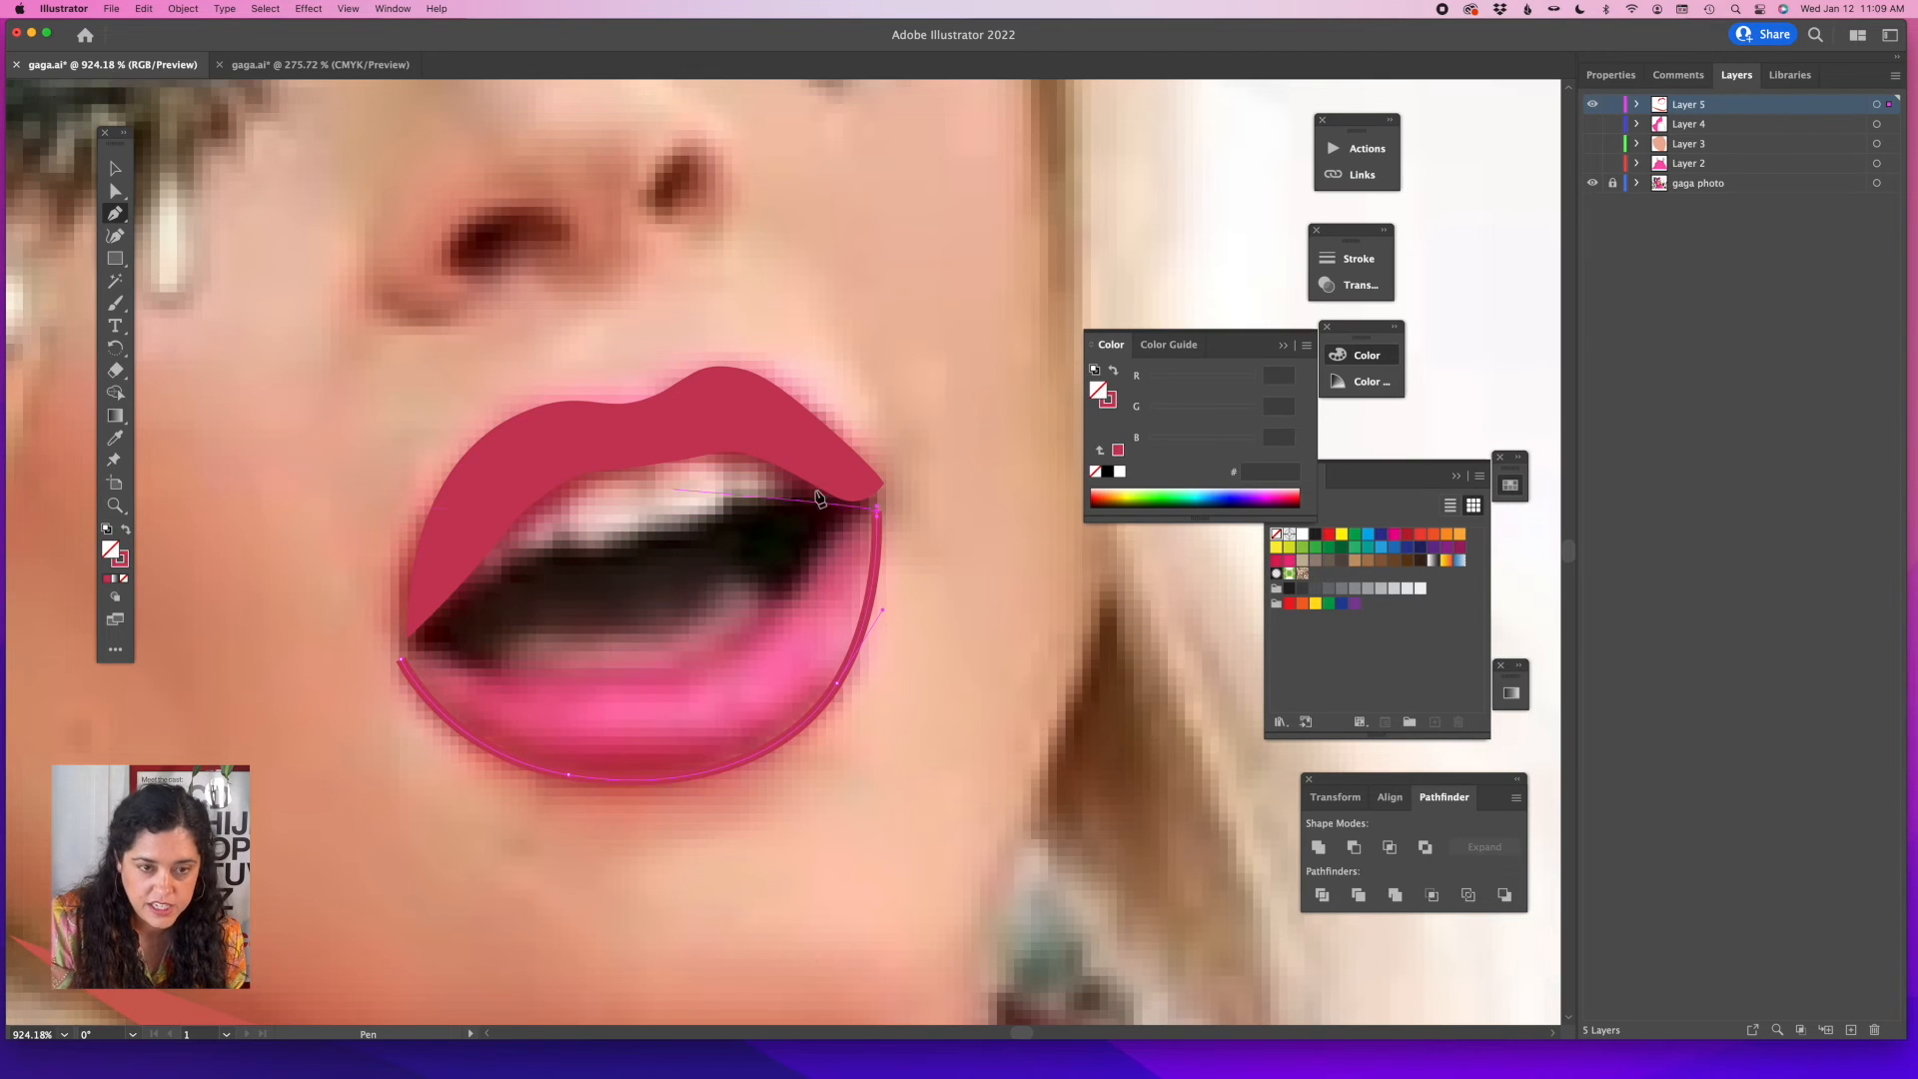
left_click(837, 518)
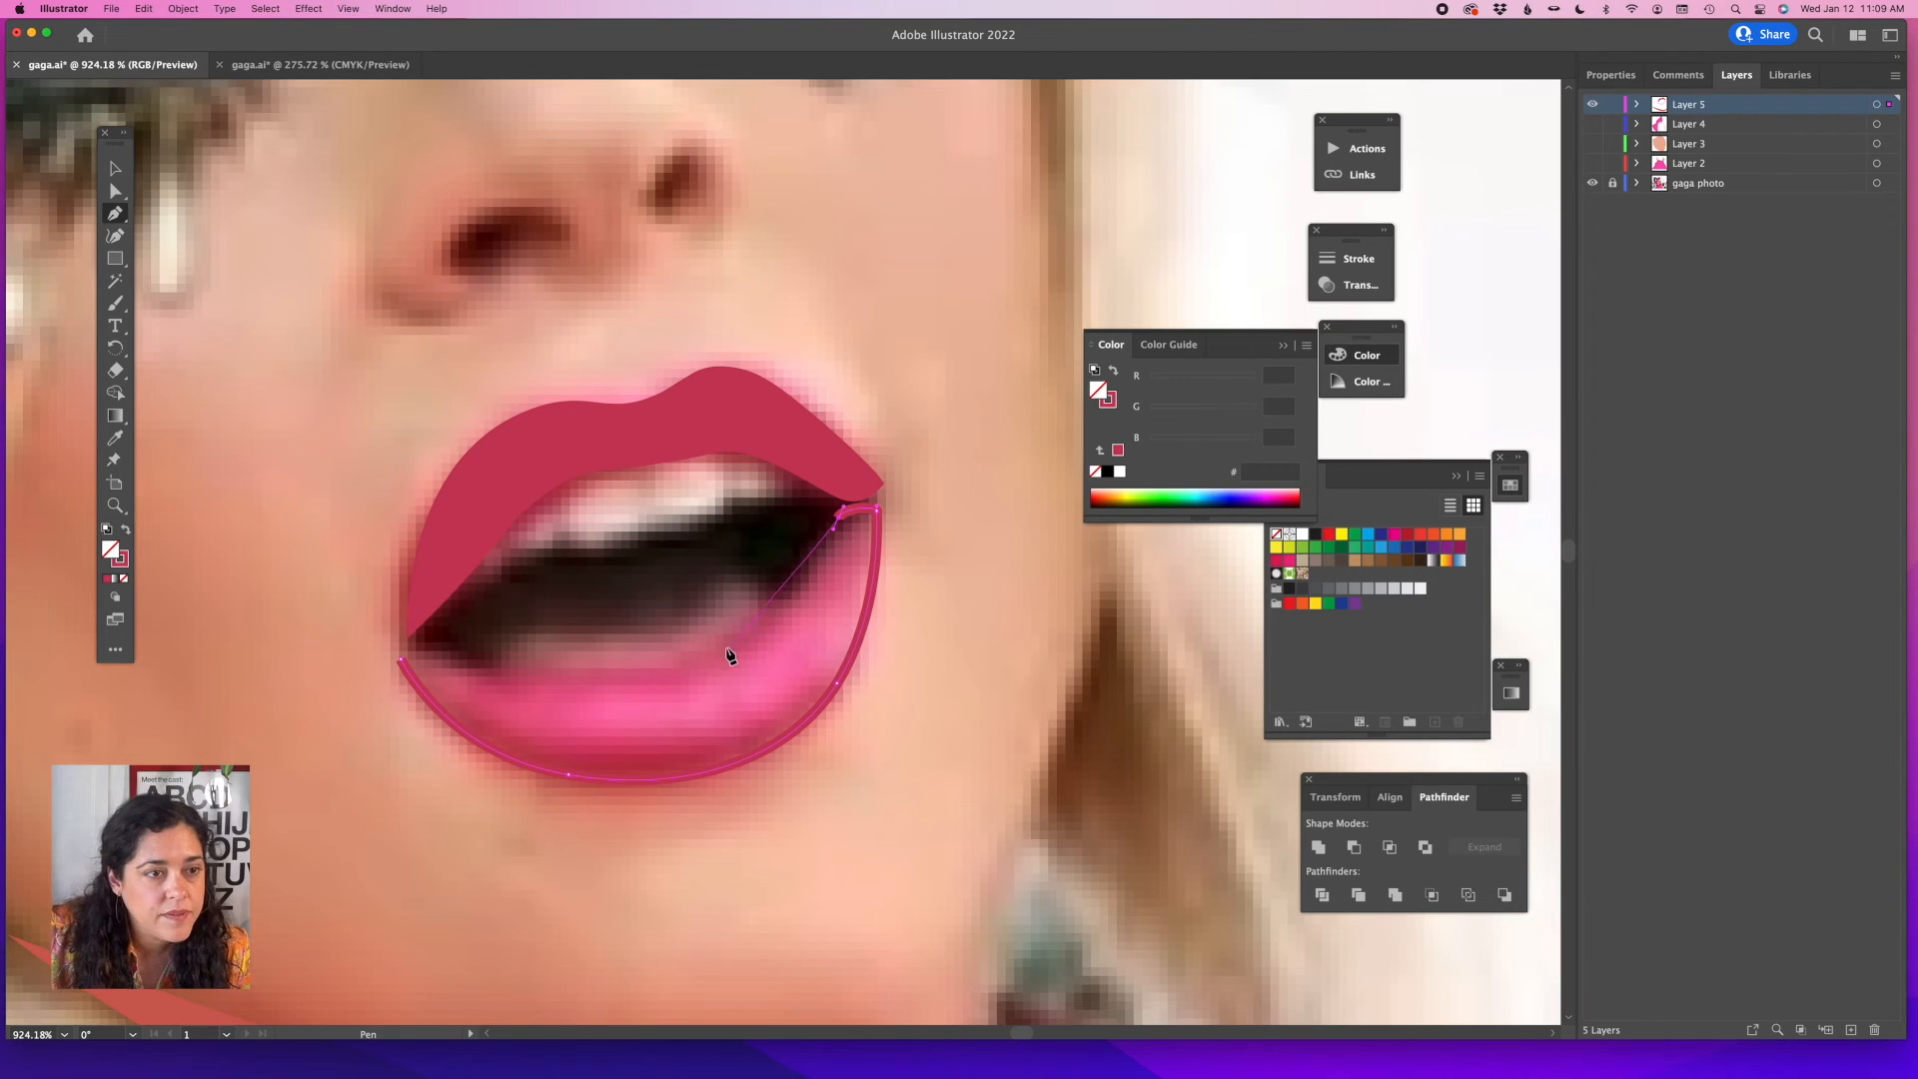
left_click_drag(703, 656, 605, 685)
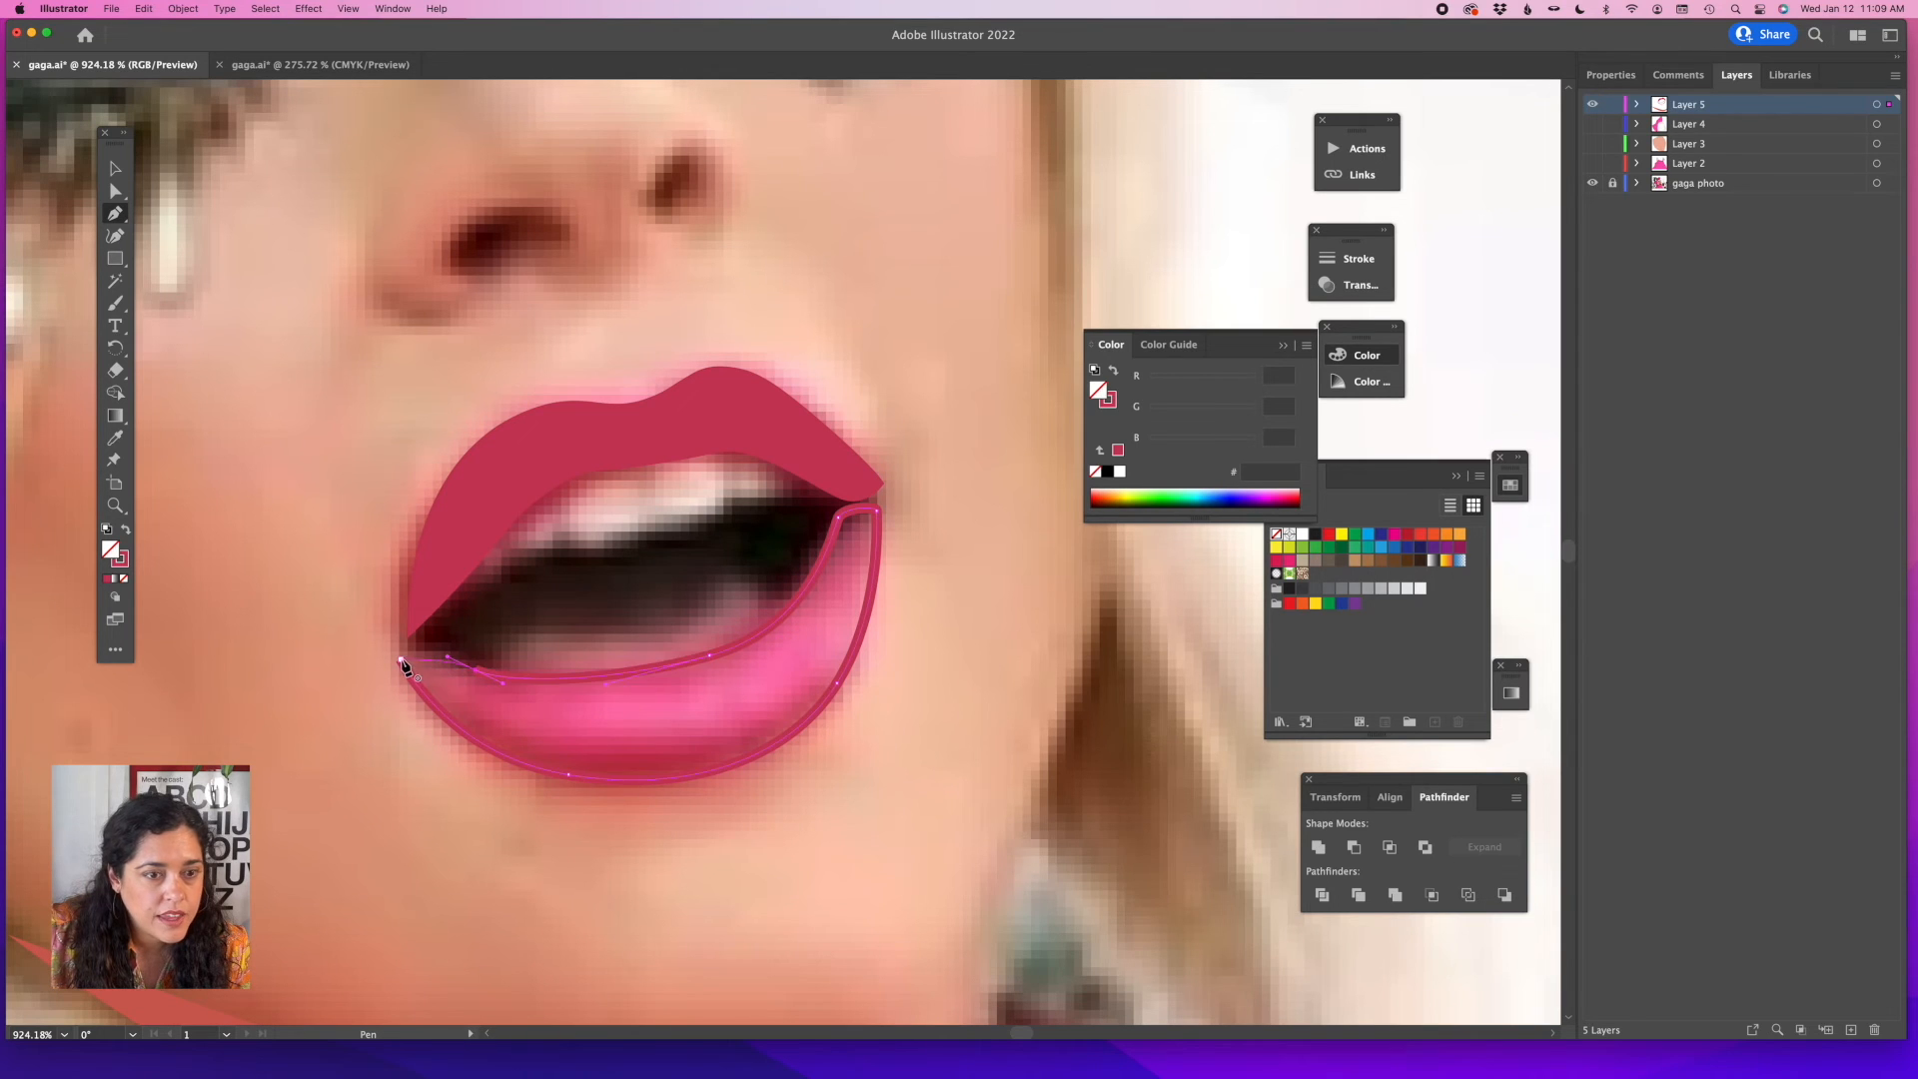
left_click_drag(401, 660, 377, 692)
left_click(383, 704, "super")
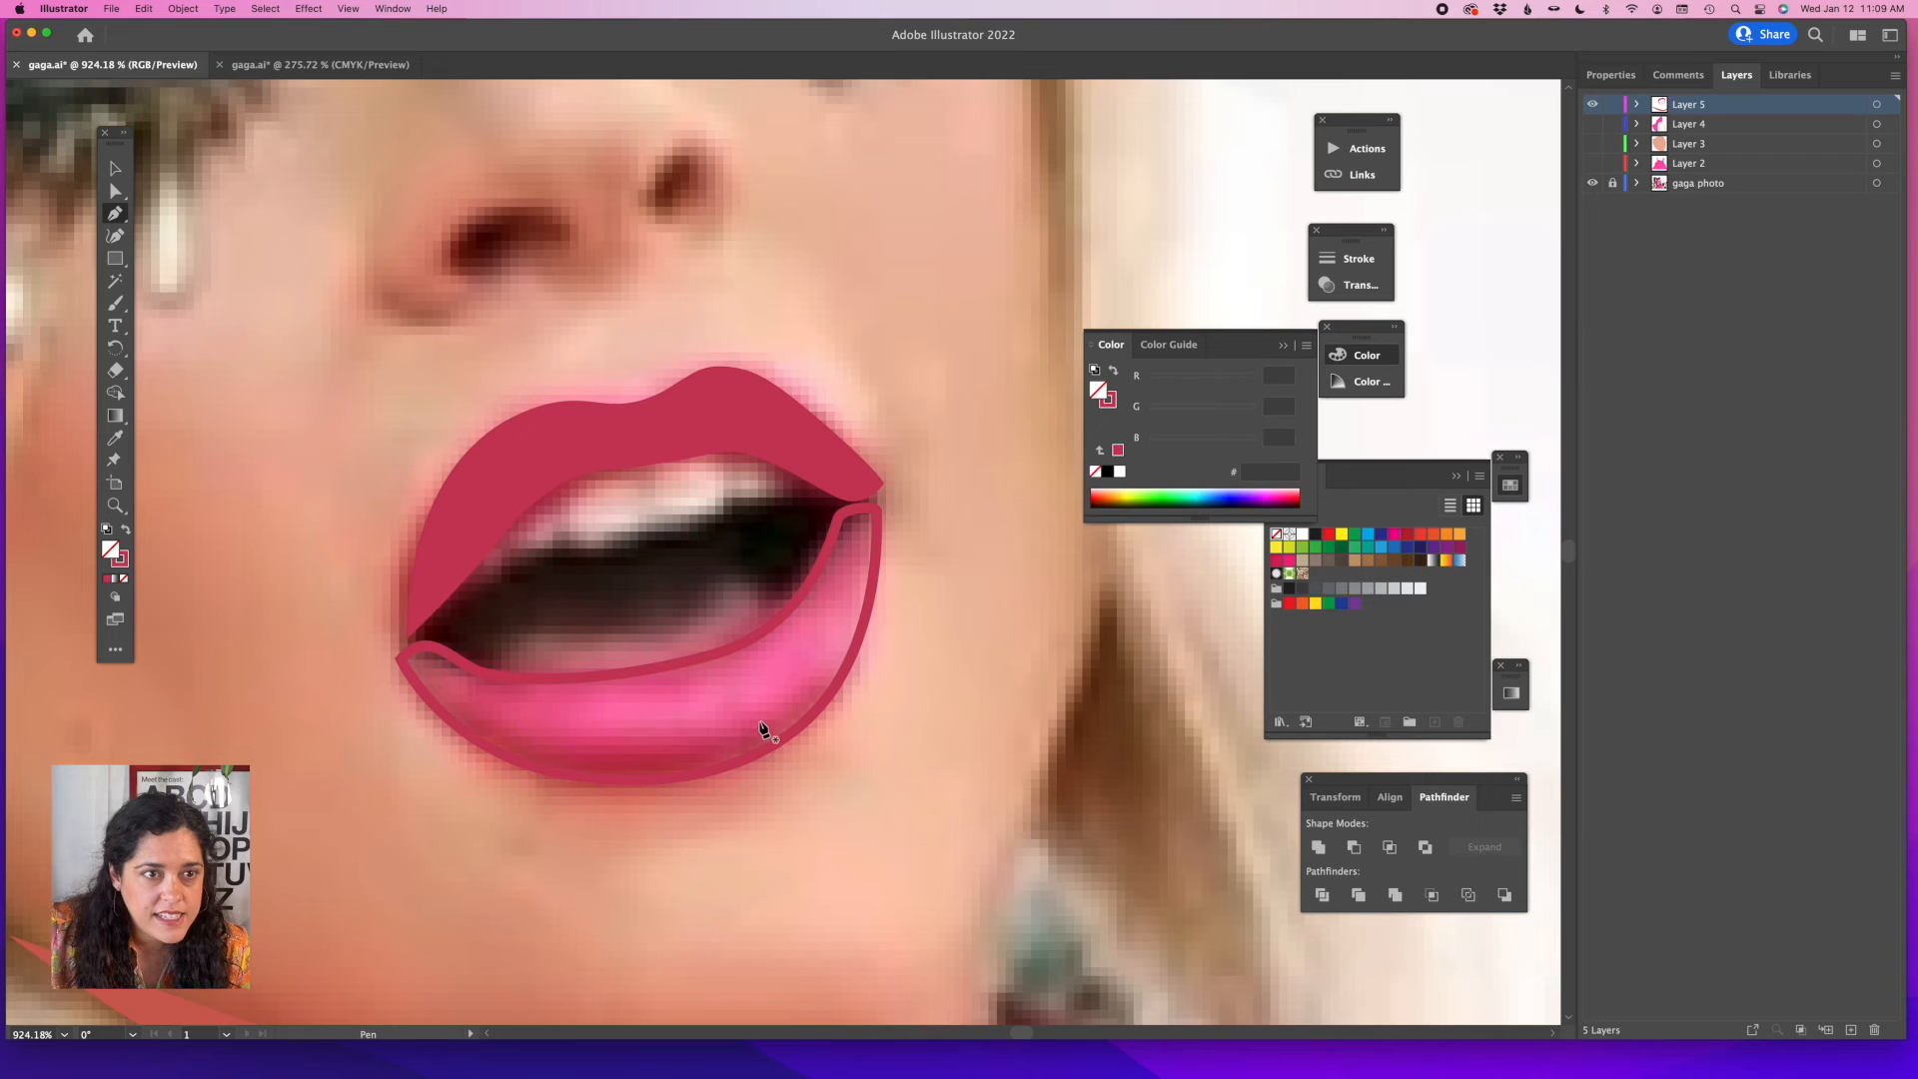
Trace the upper teeth as a closed shape with a jagged lower edge and its top overlapping the upper lip.
left_click(441, 595)
left_click(499, 575)
left_click(514, 555)
left_click(564, 542)
left_click(579, 552)
left_click(642, 535)
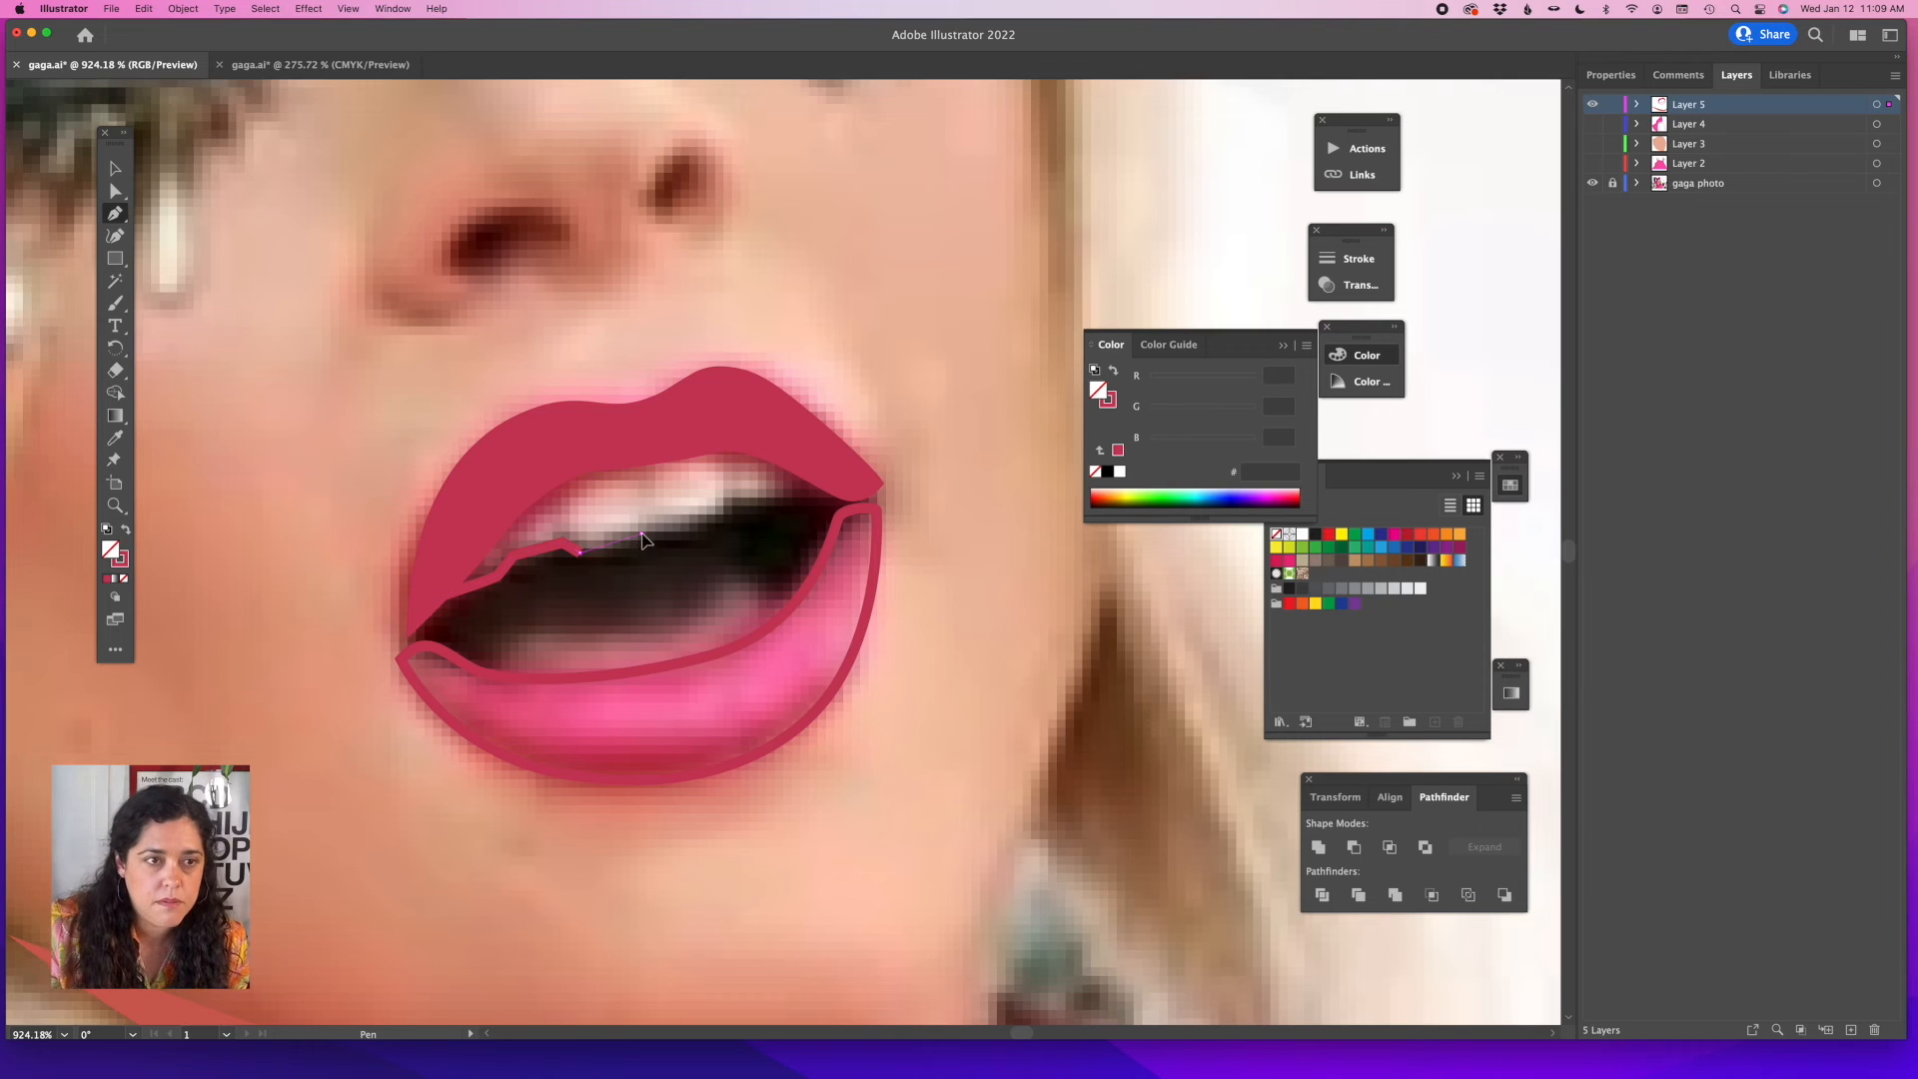
left_click(651, 516)
left_click(670, 523)
left_click(734, 502)
left_click(764, 496)
left_click(796, 489)
left_click(825, 480)
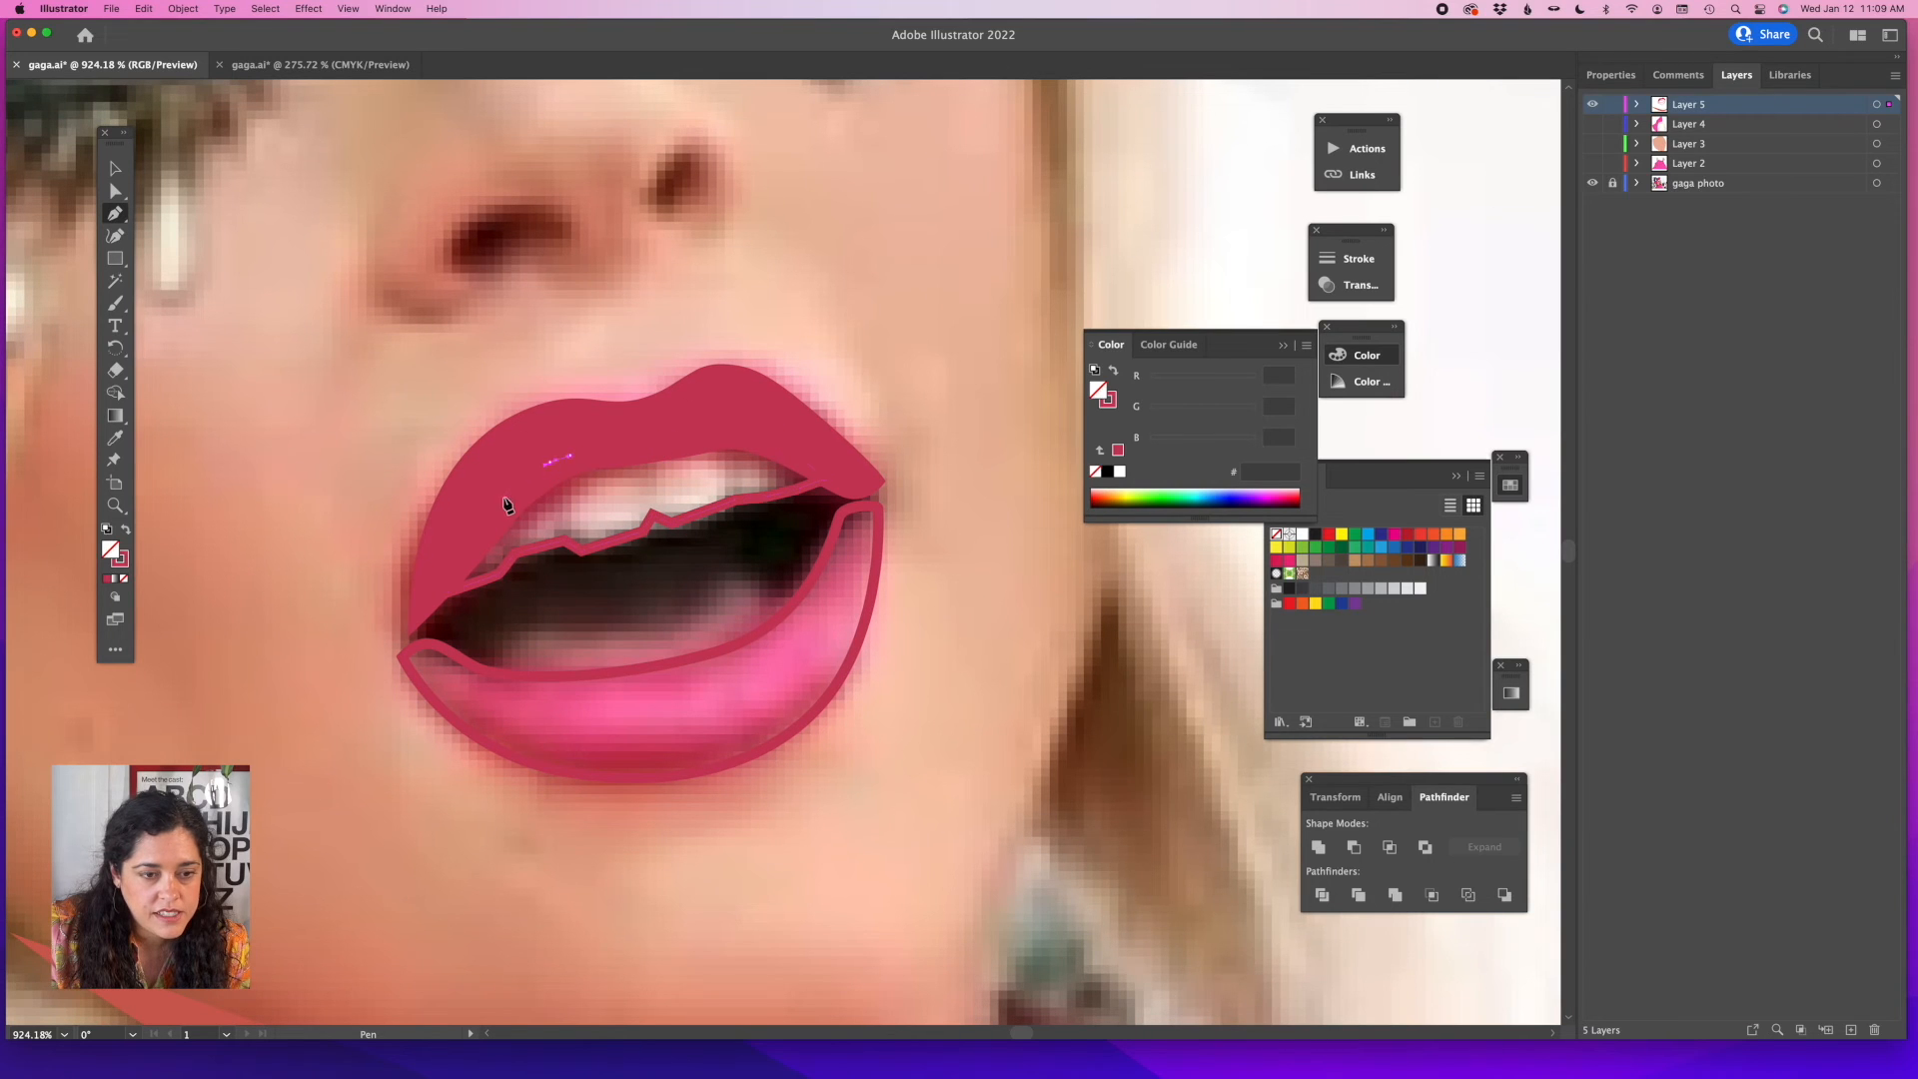
left_click(443, 594)
Fill the teeth with the pale pink #f6d8d5 sampled from the photo, send them behind the upper lip and deselect.
left_click(114, 443)
left_click(641, 498)
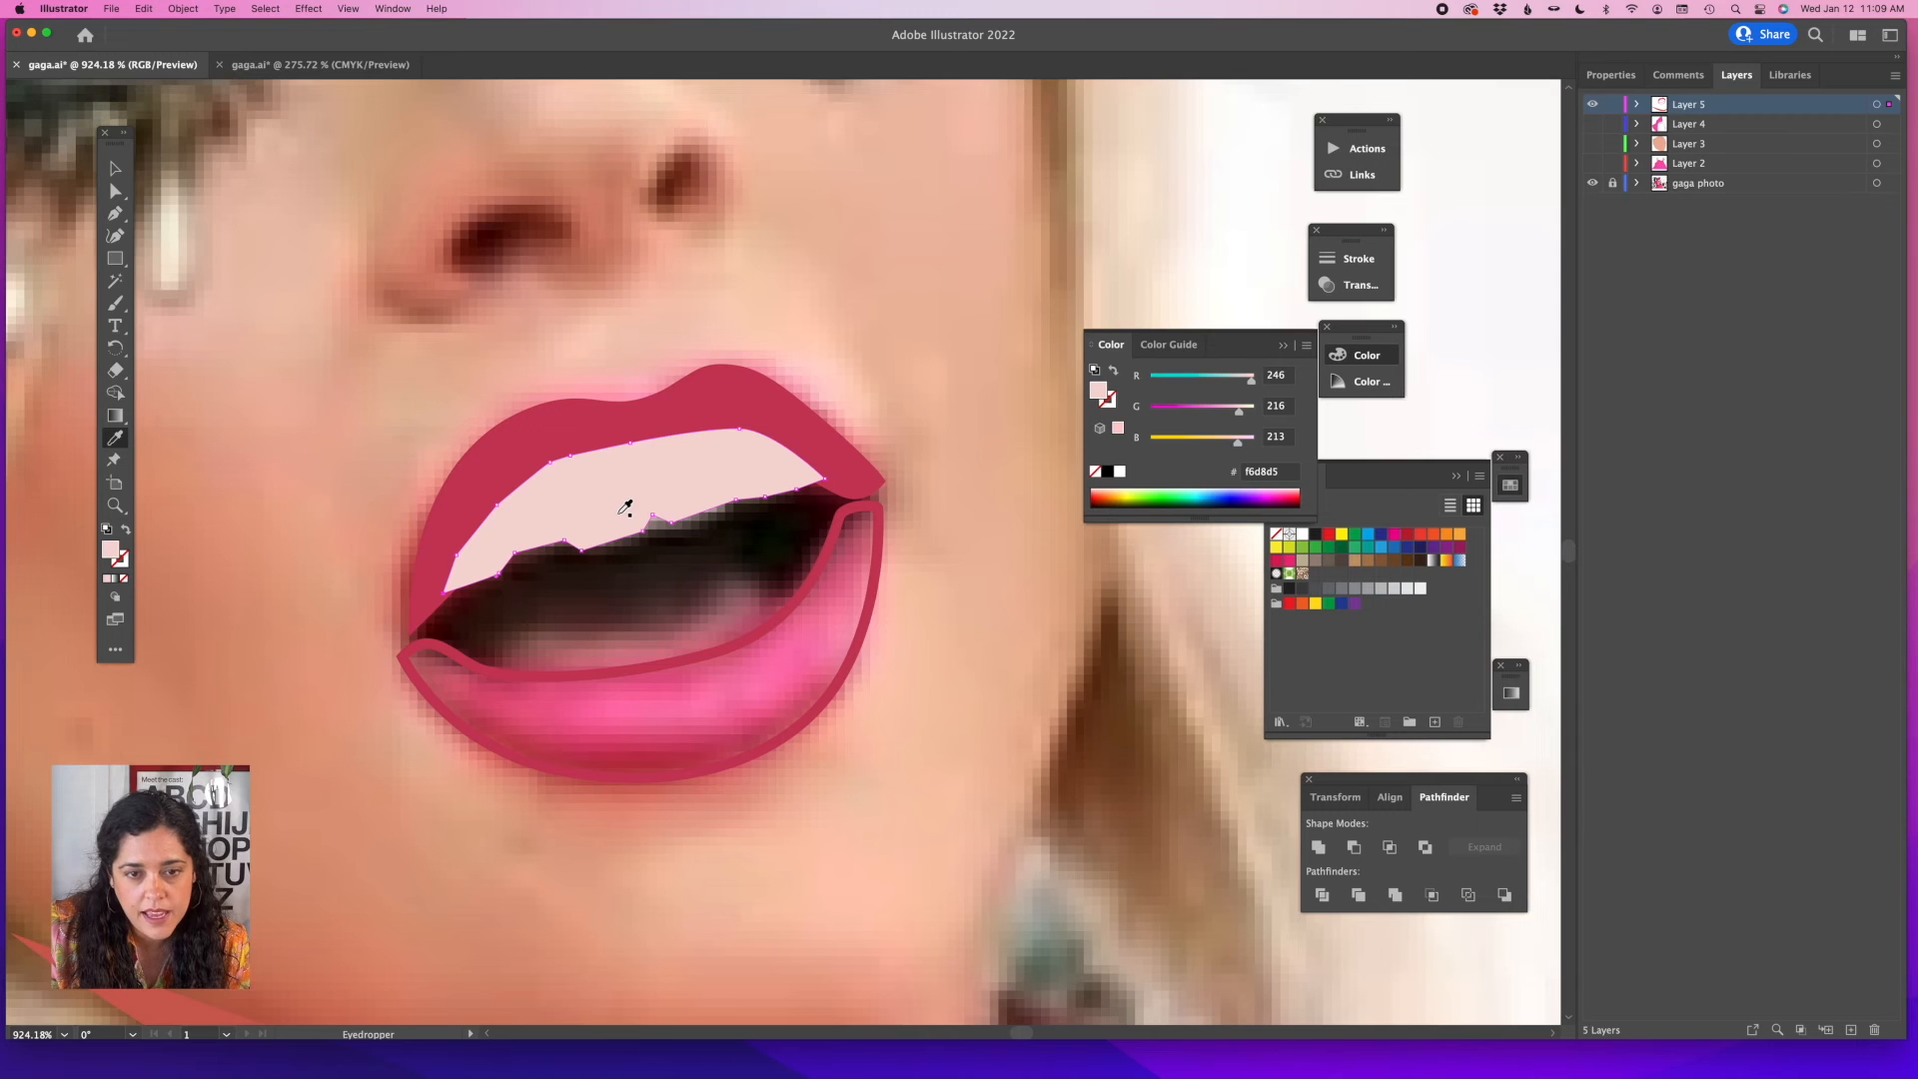
key("shift+super+bracketleft")
key("shift+super+a")
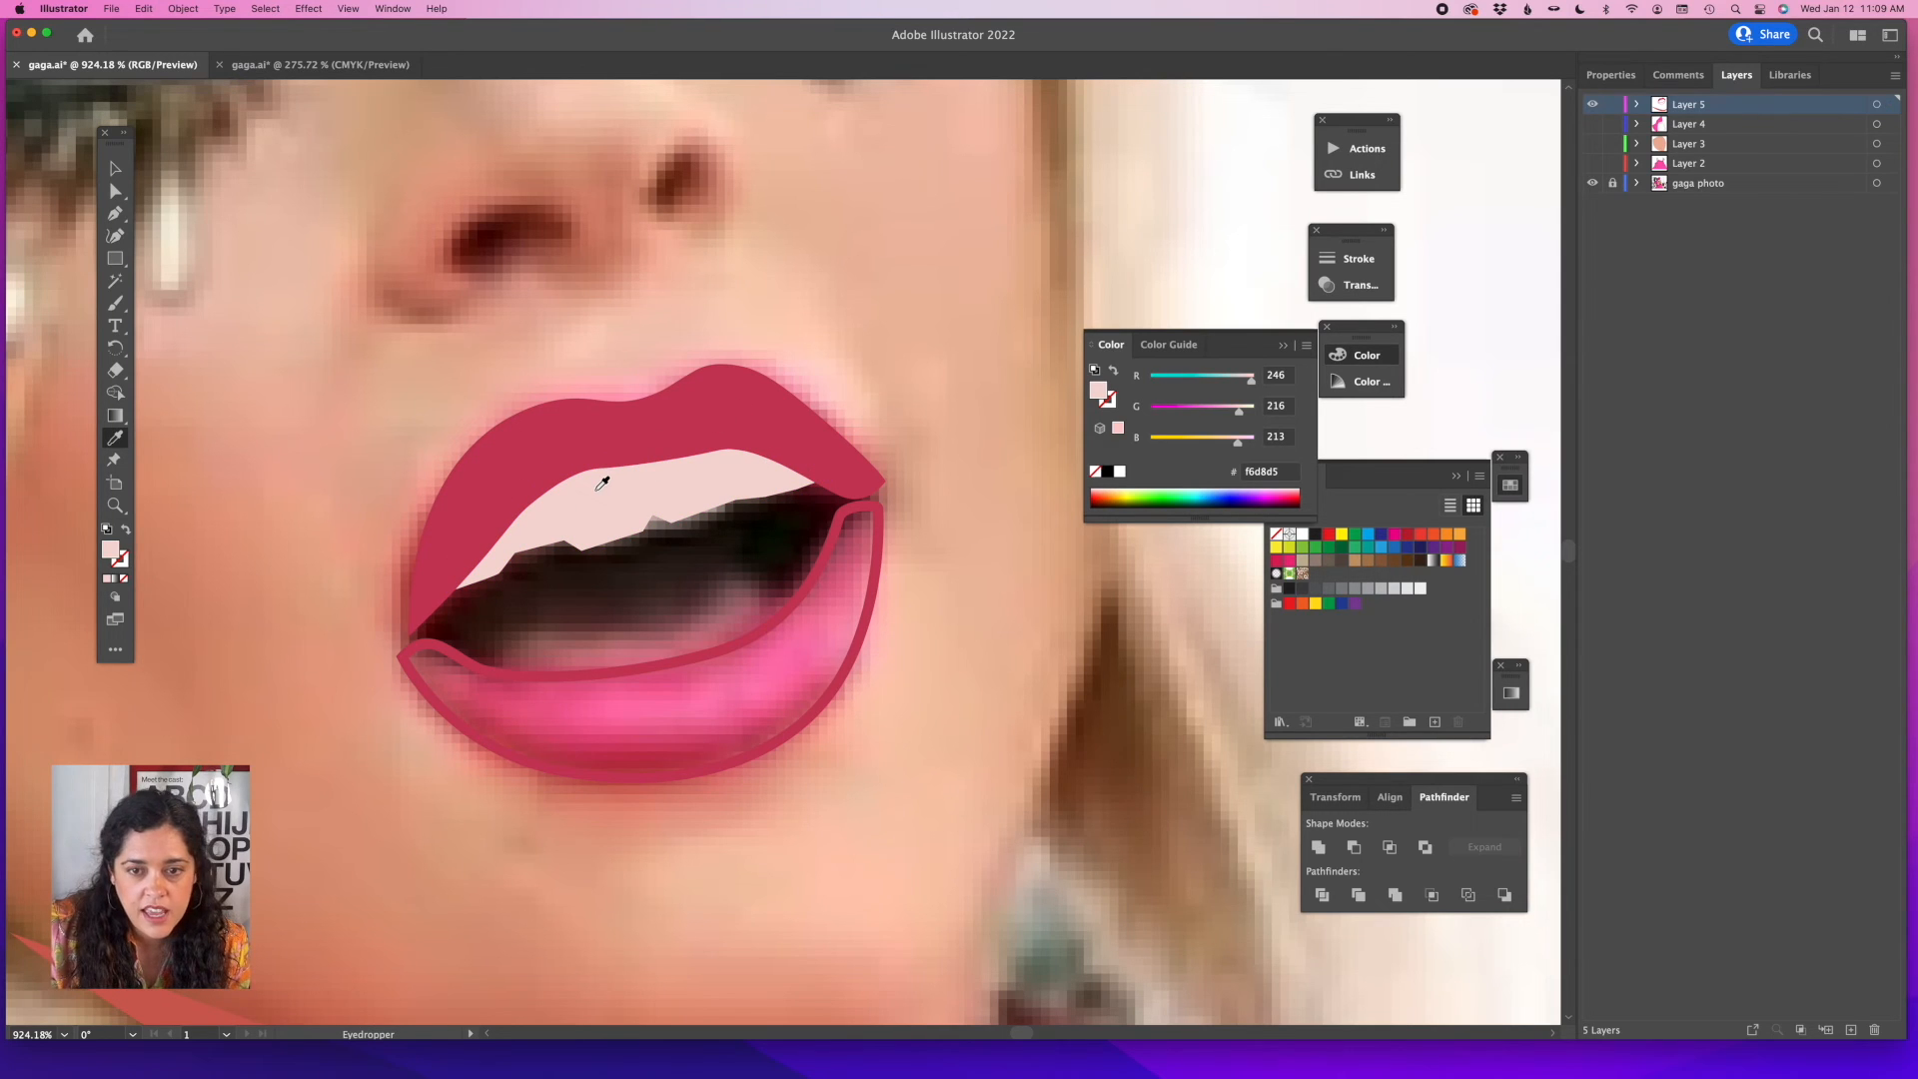
Send the teeth back behind the upper lip, and swap the lower lip's stroke to a solid #c63a5c fill.
left_click(602, 487, "super")
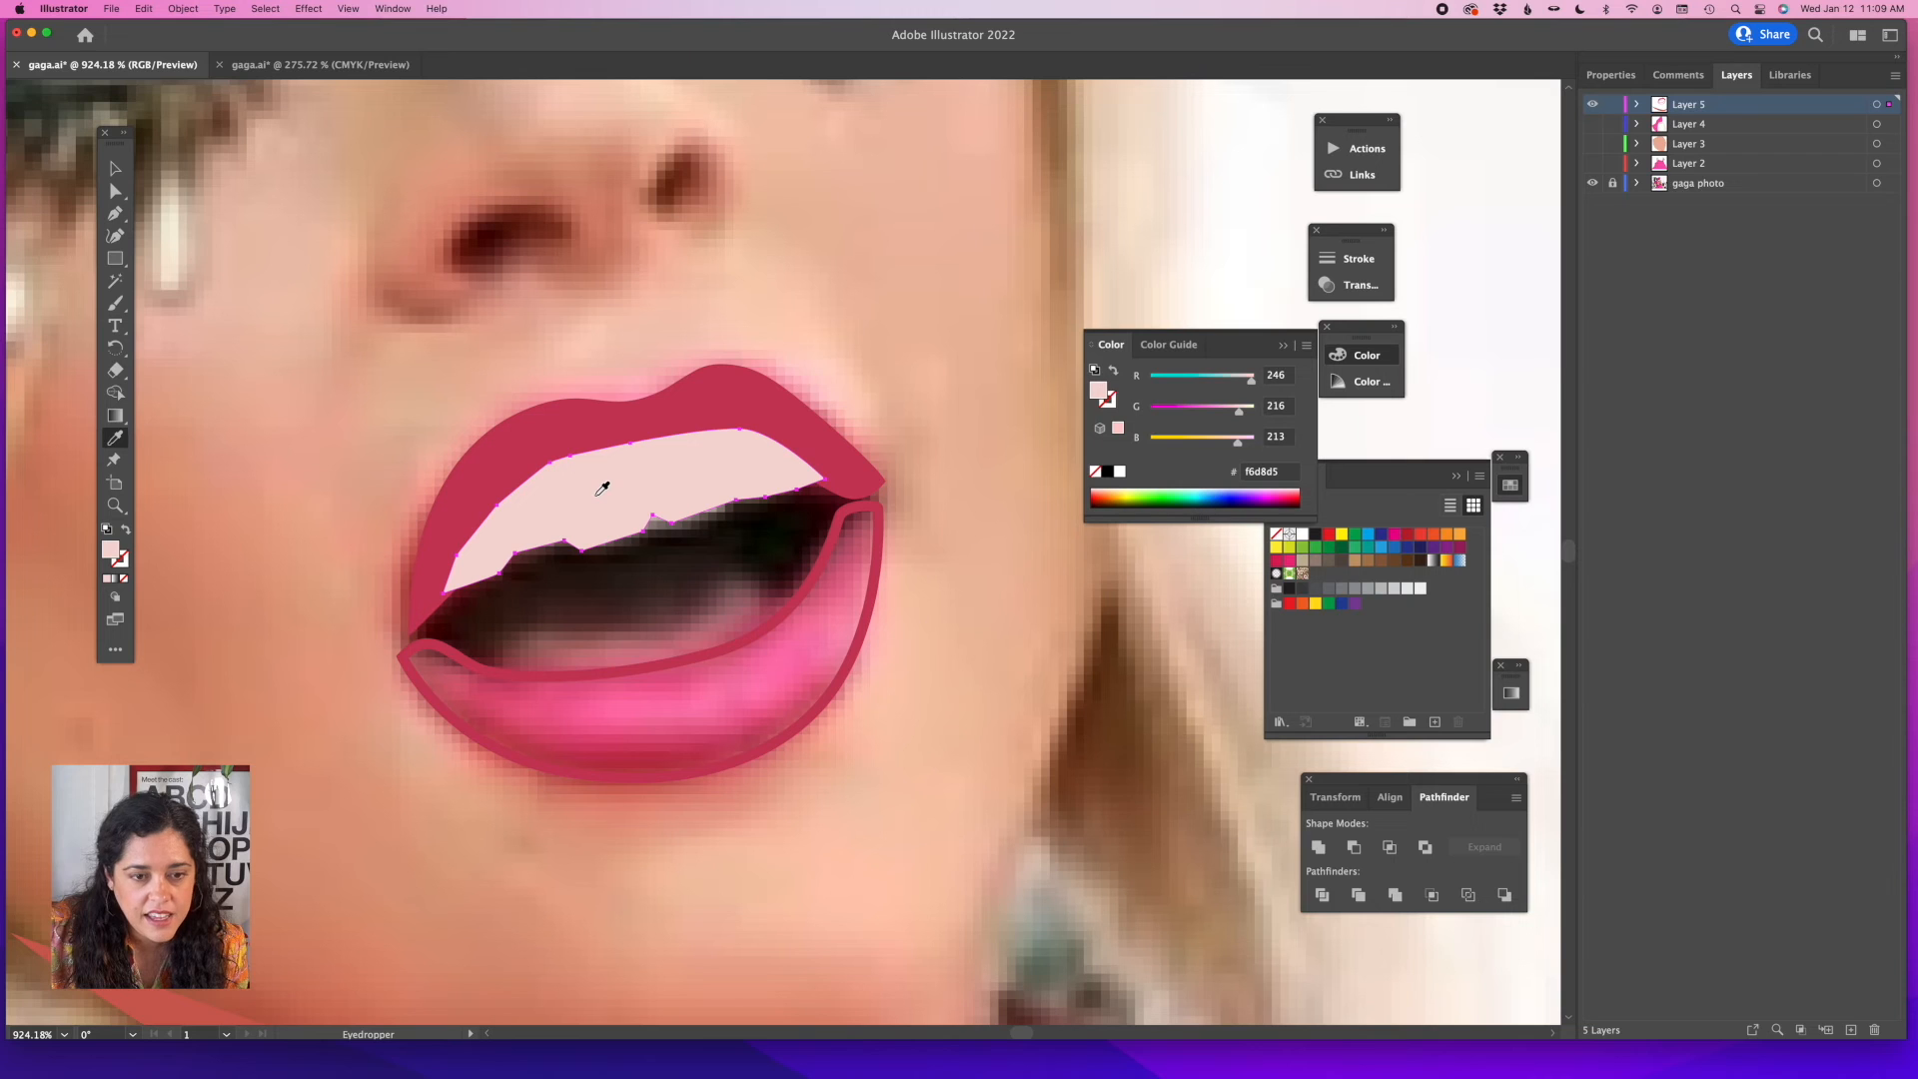
key("super+bracketleft")
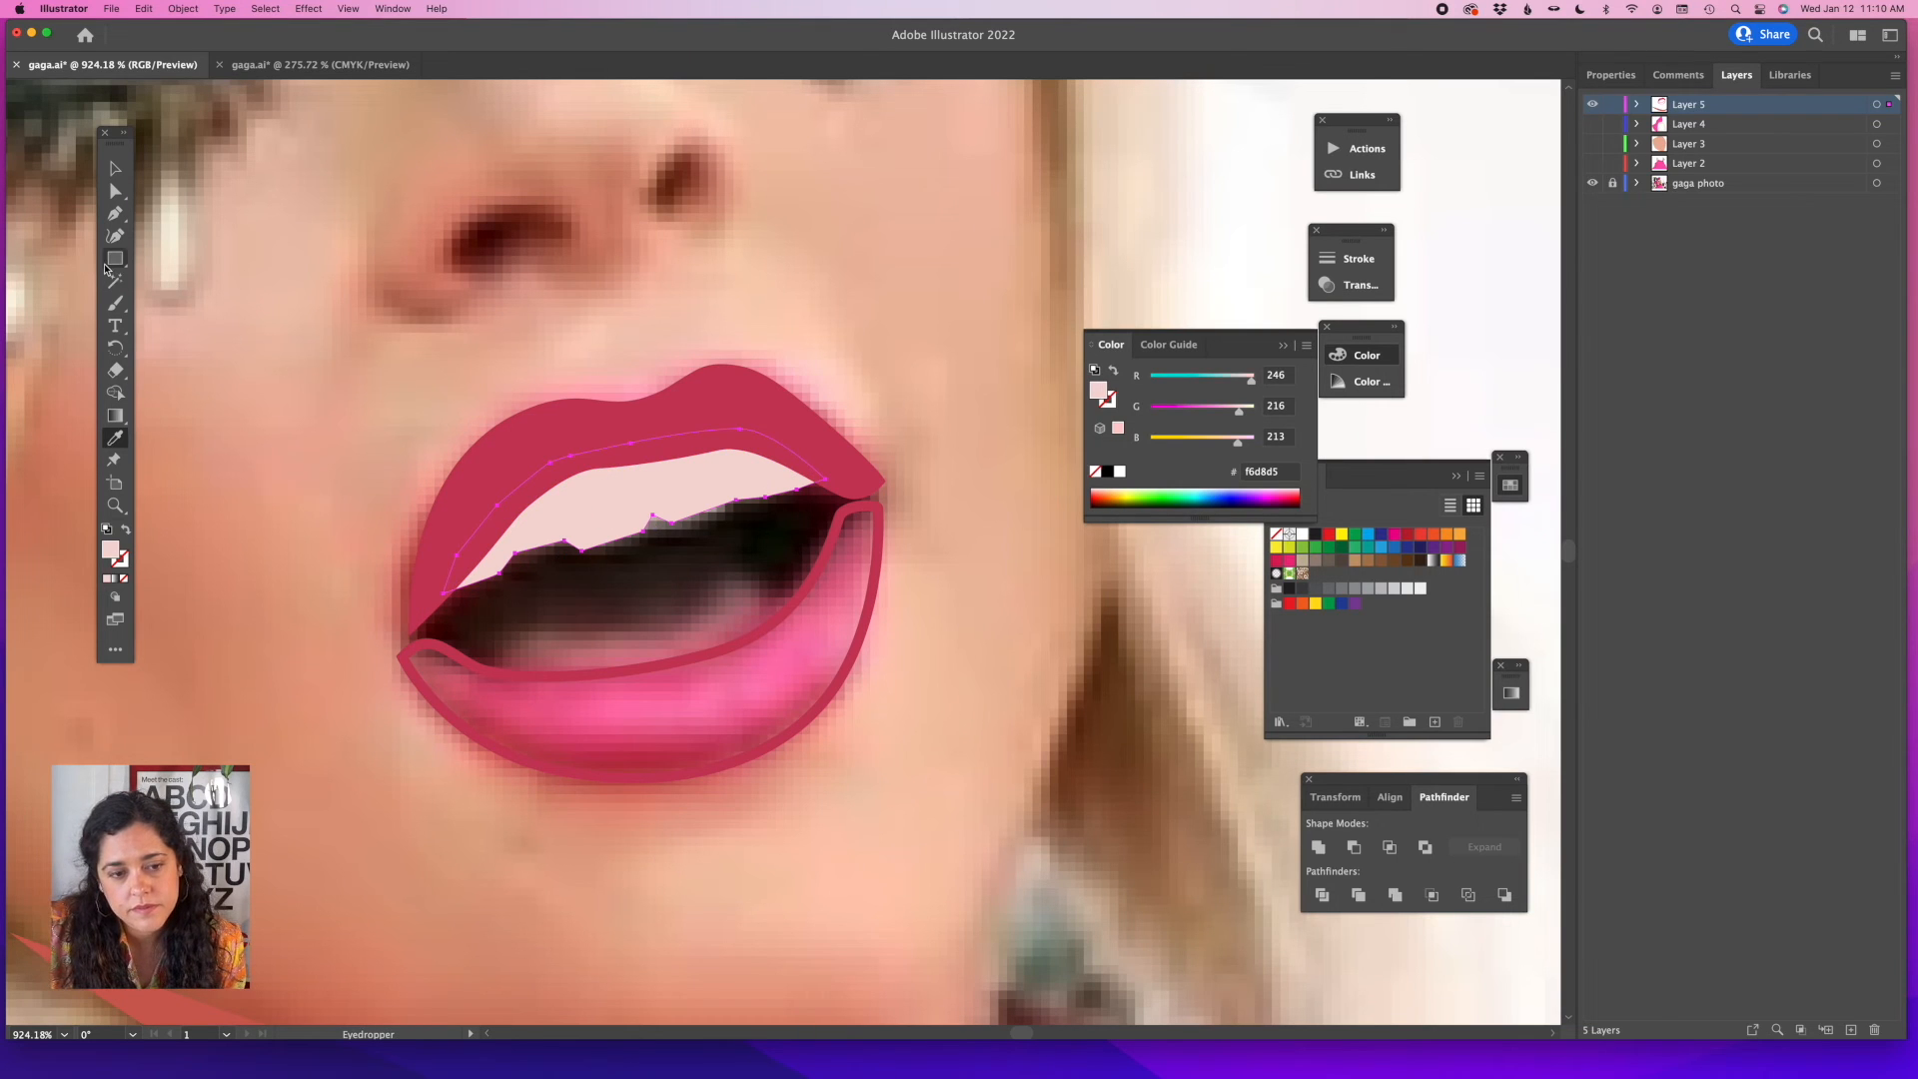
left_click(479, 671, "super")
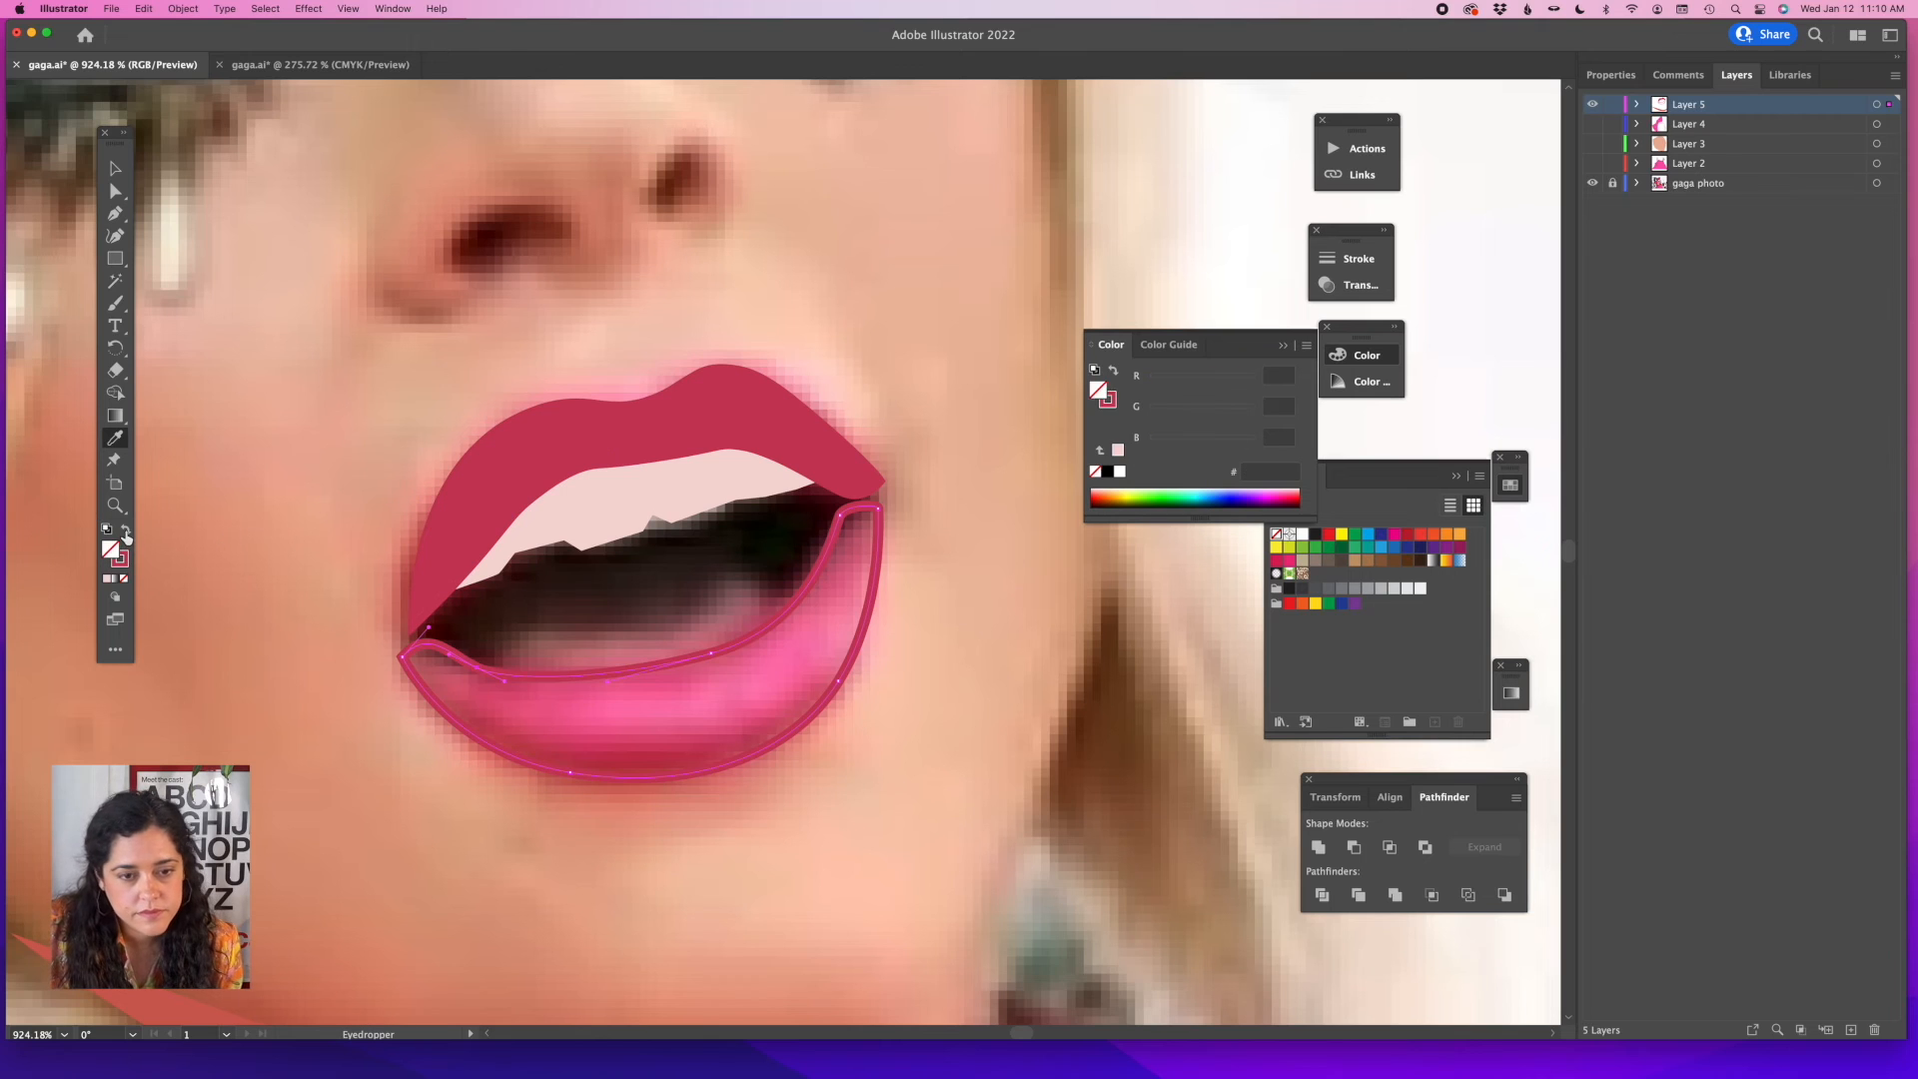
left_click(126, 533)
left_click(110, 187)
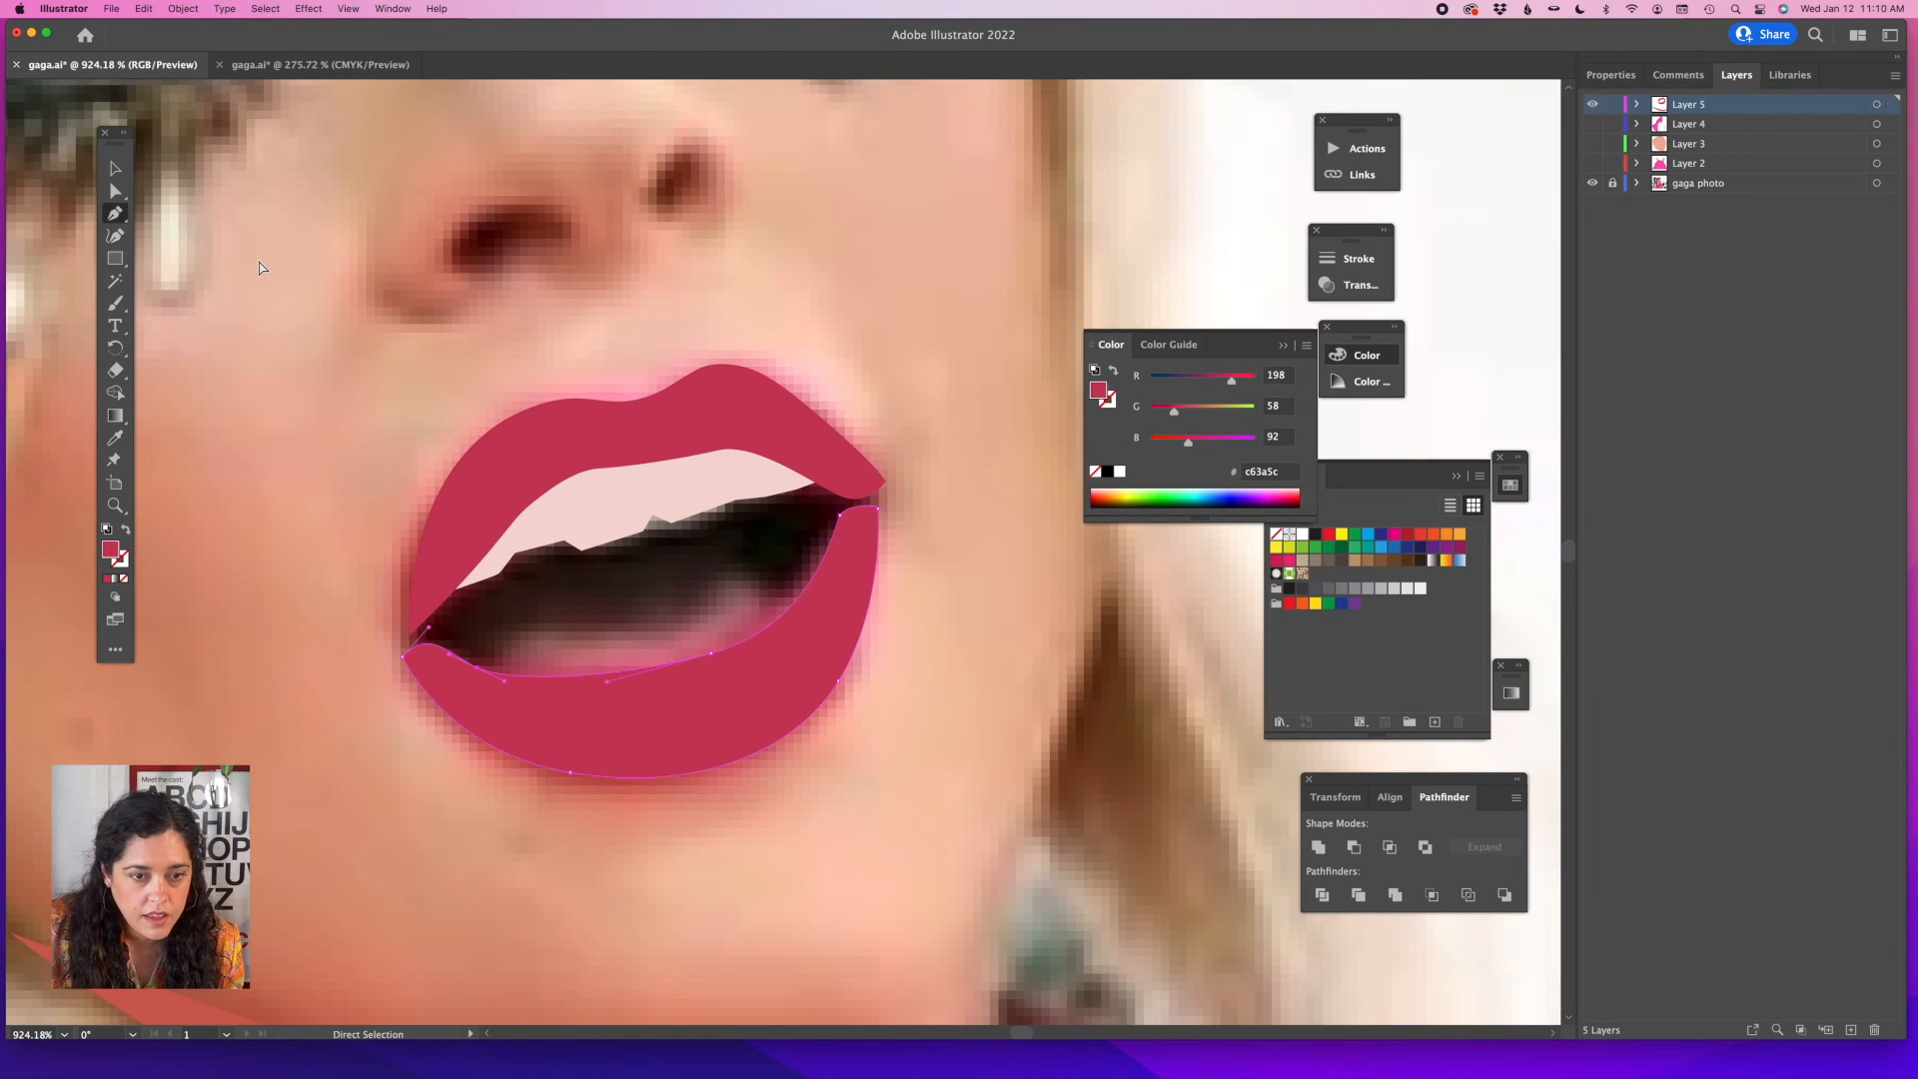
left_click(494, 573, "super")
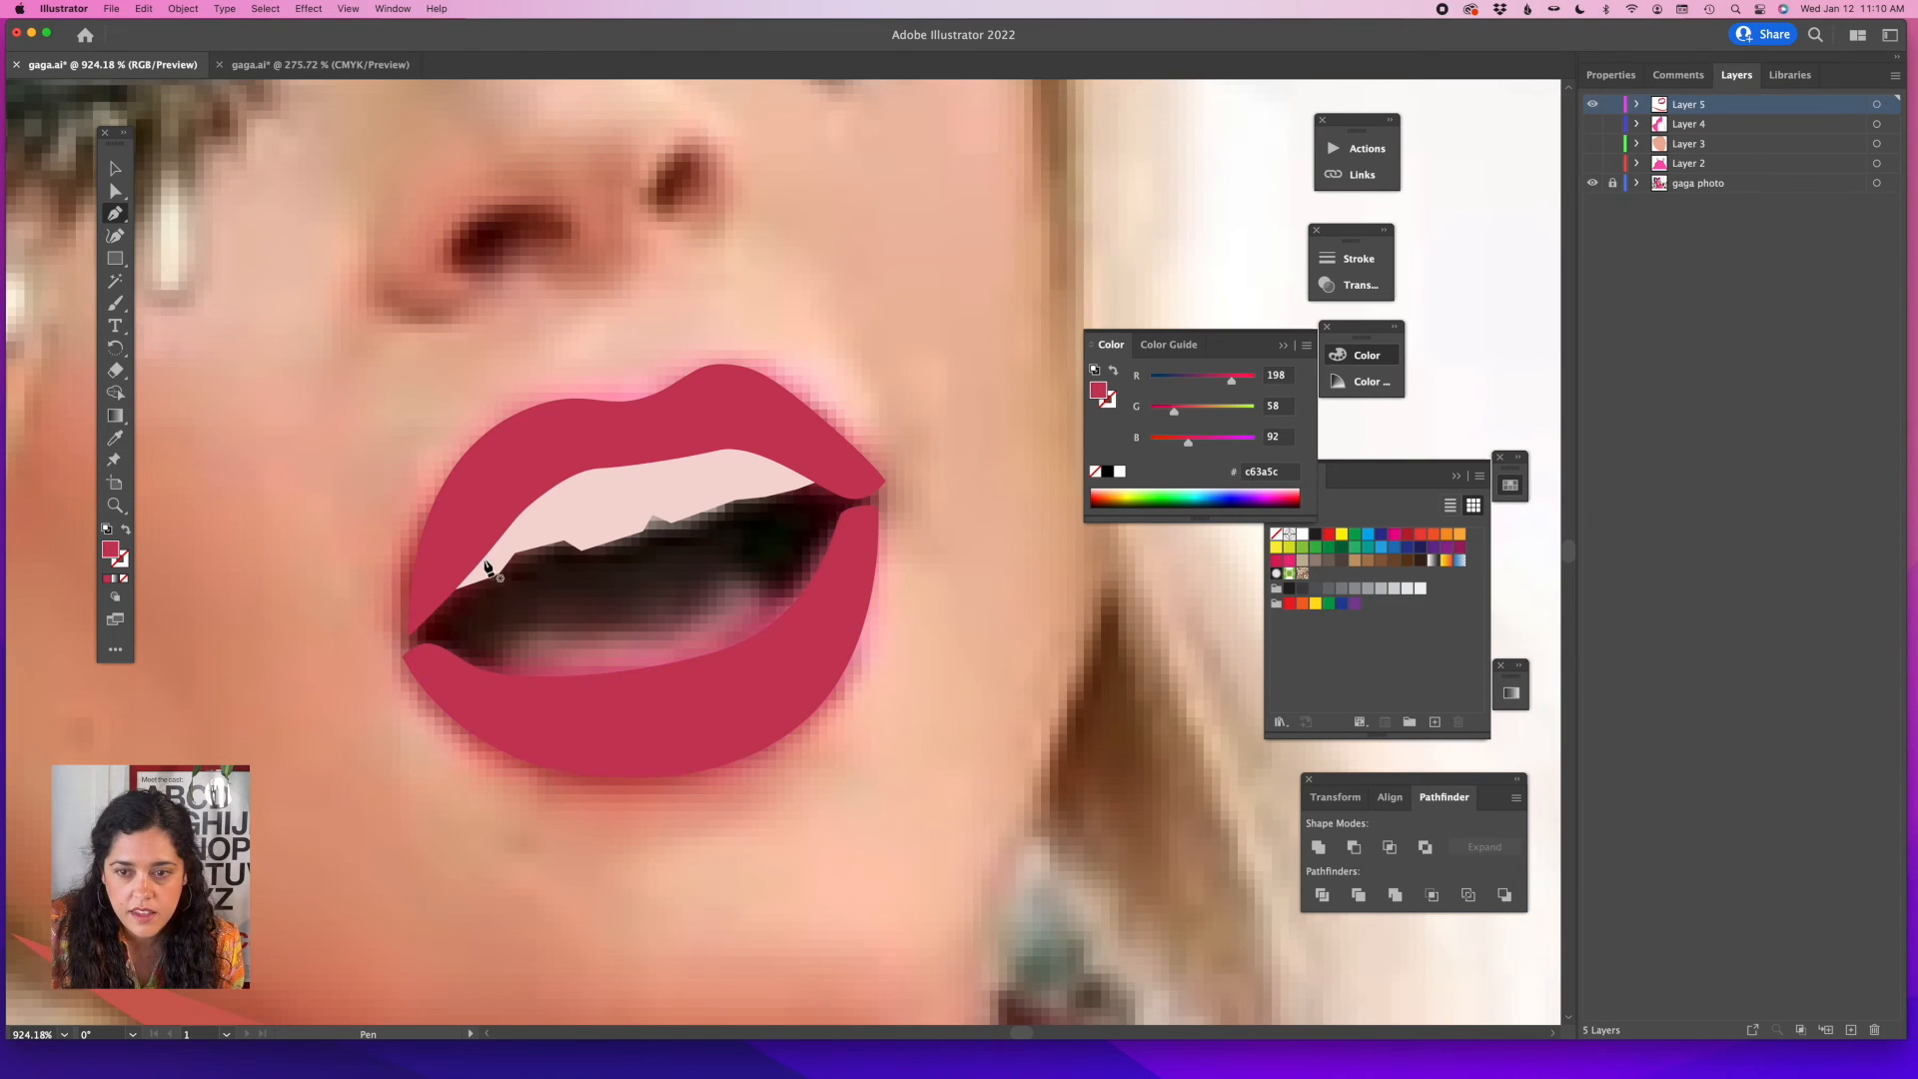
Check the finished version in the other document, and trace the mouth interior as a closed shape overlapping both lips.
left_click(359, 62)
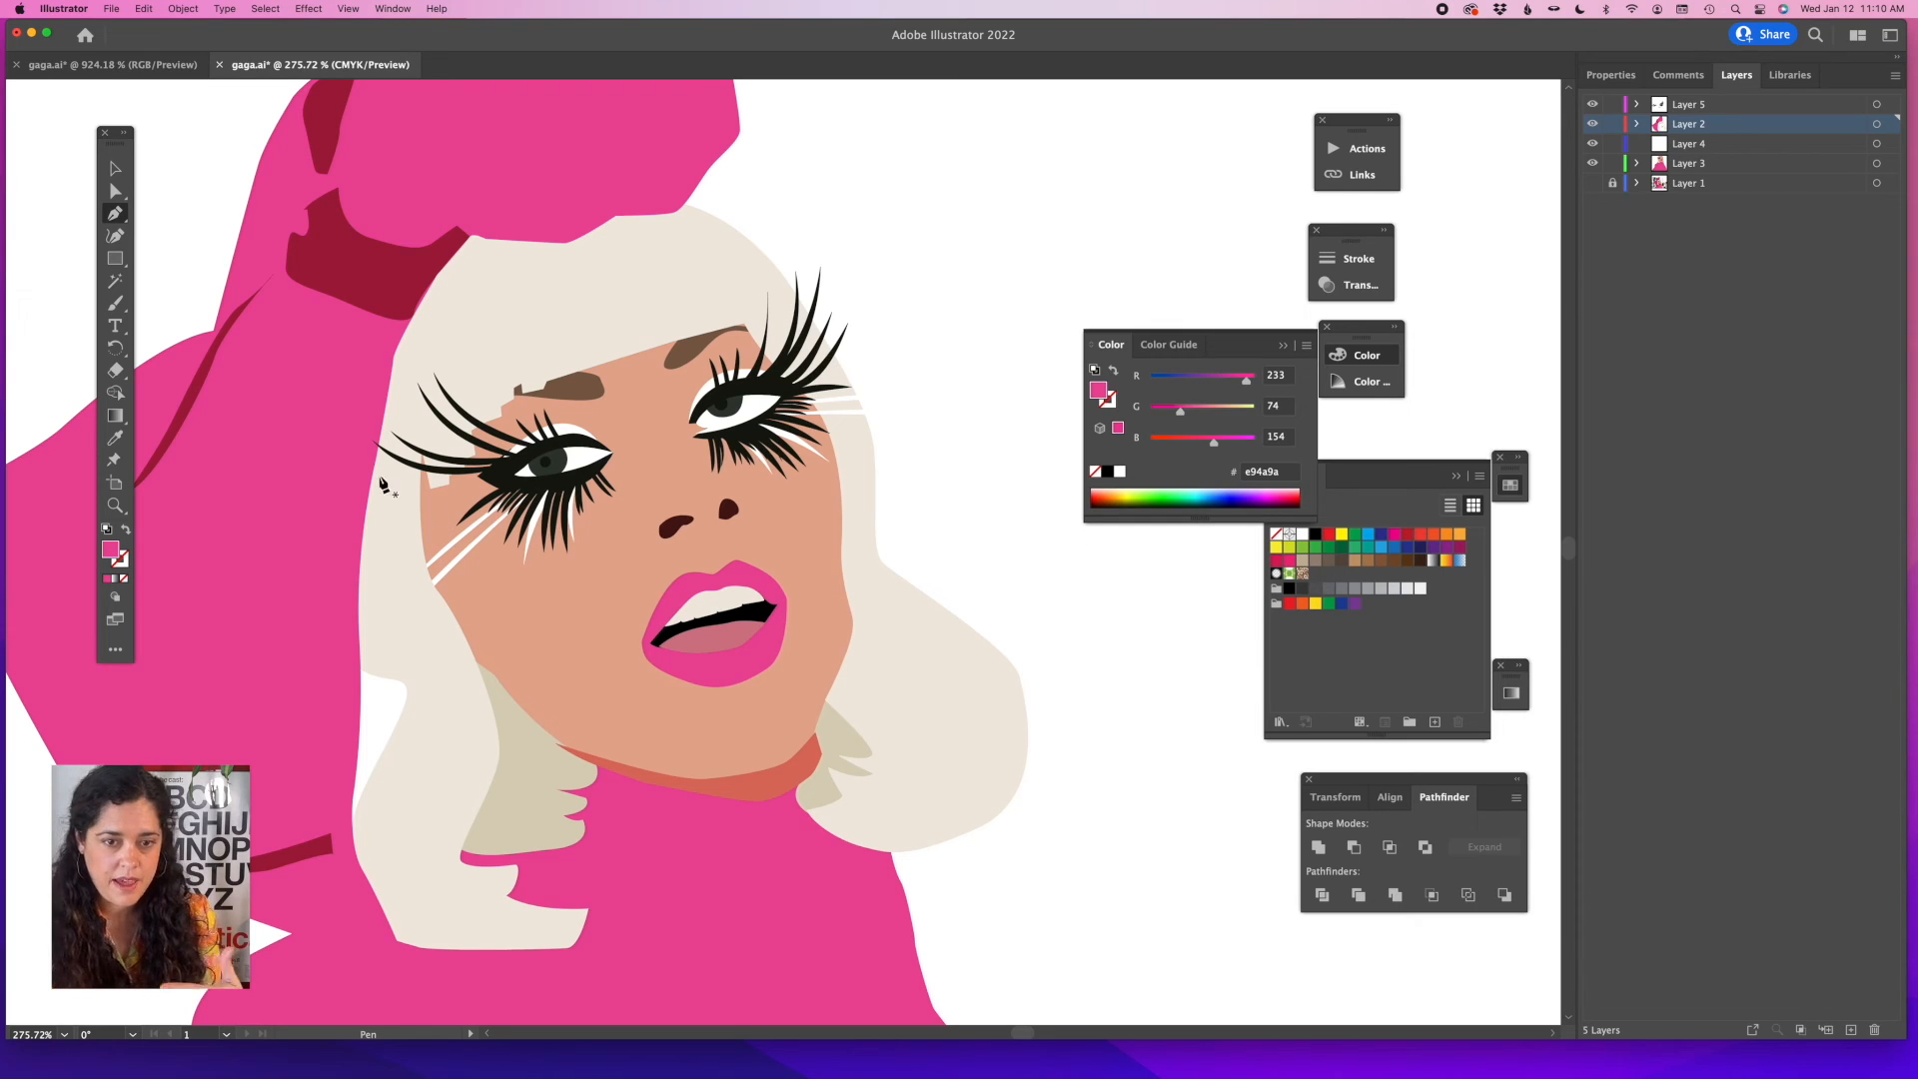
left_click(110, 64)
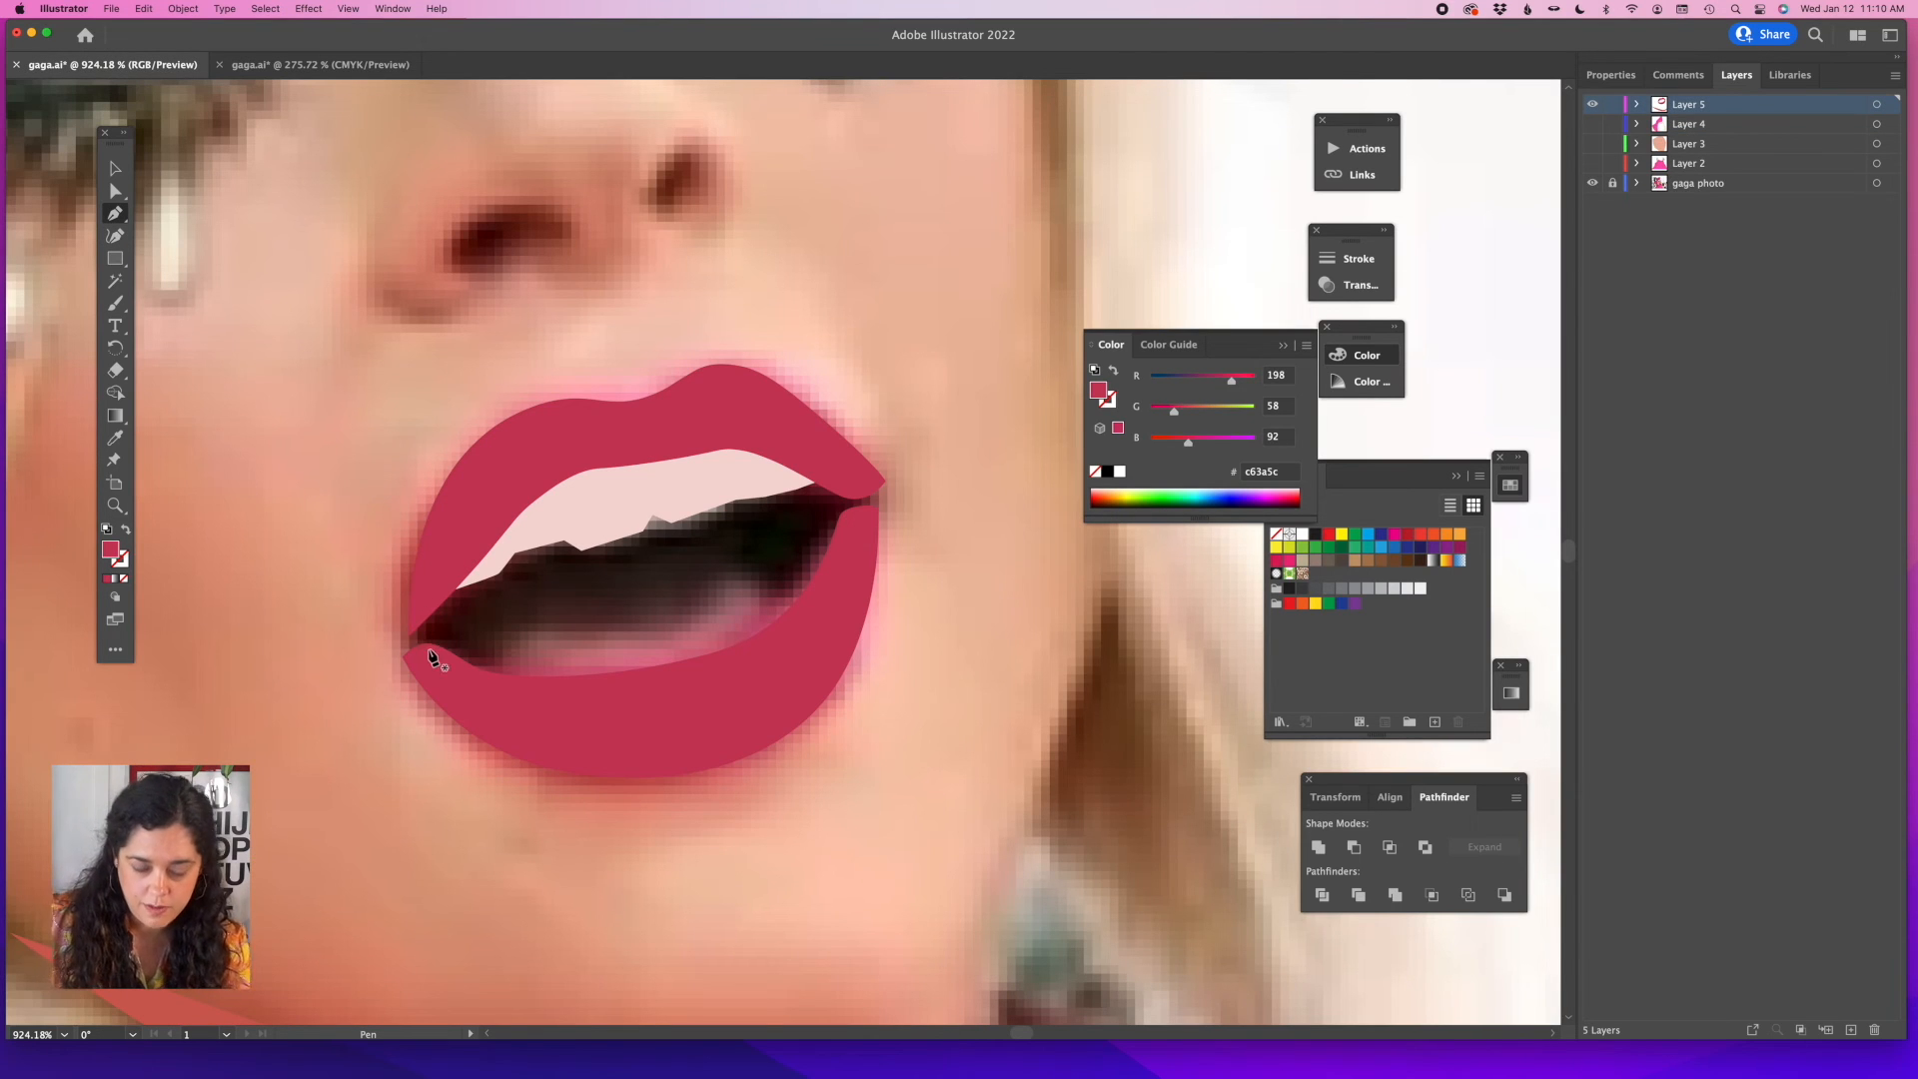
left_click(413, 621)
left_click(636, 732)
left_click(789, 667)
left_click(831, 602)
left_click(864, 544)
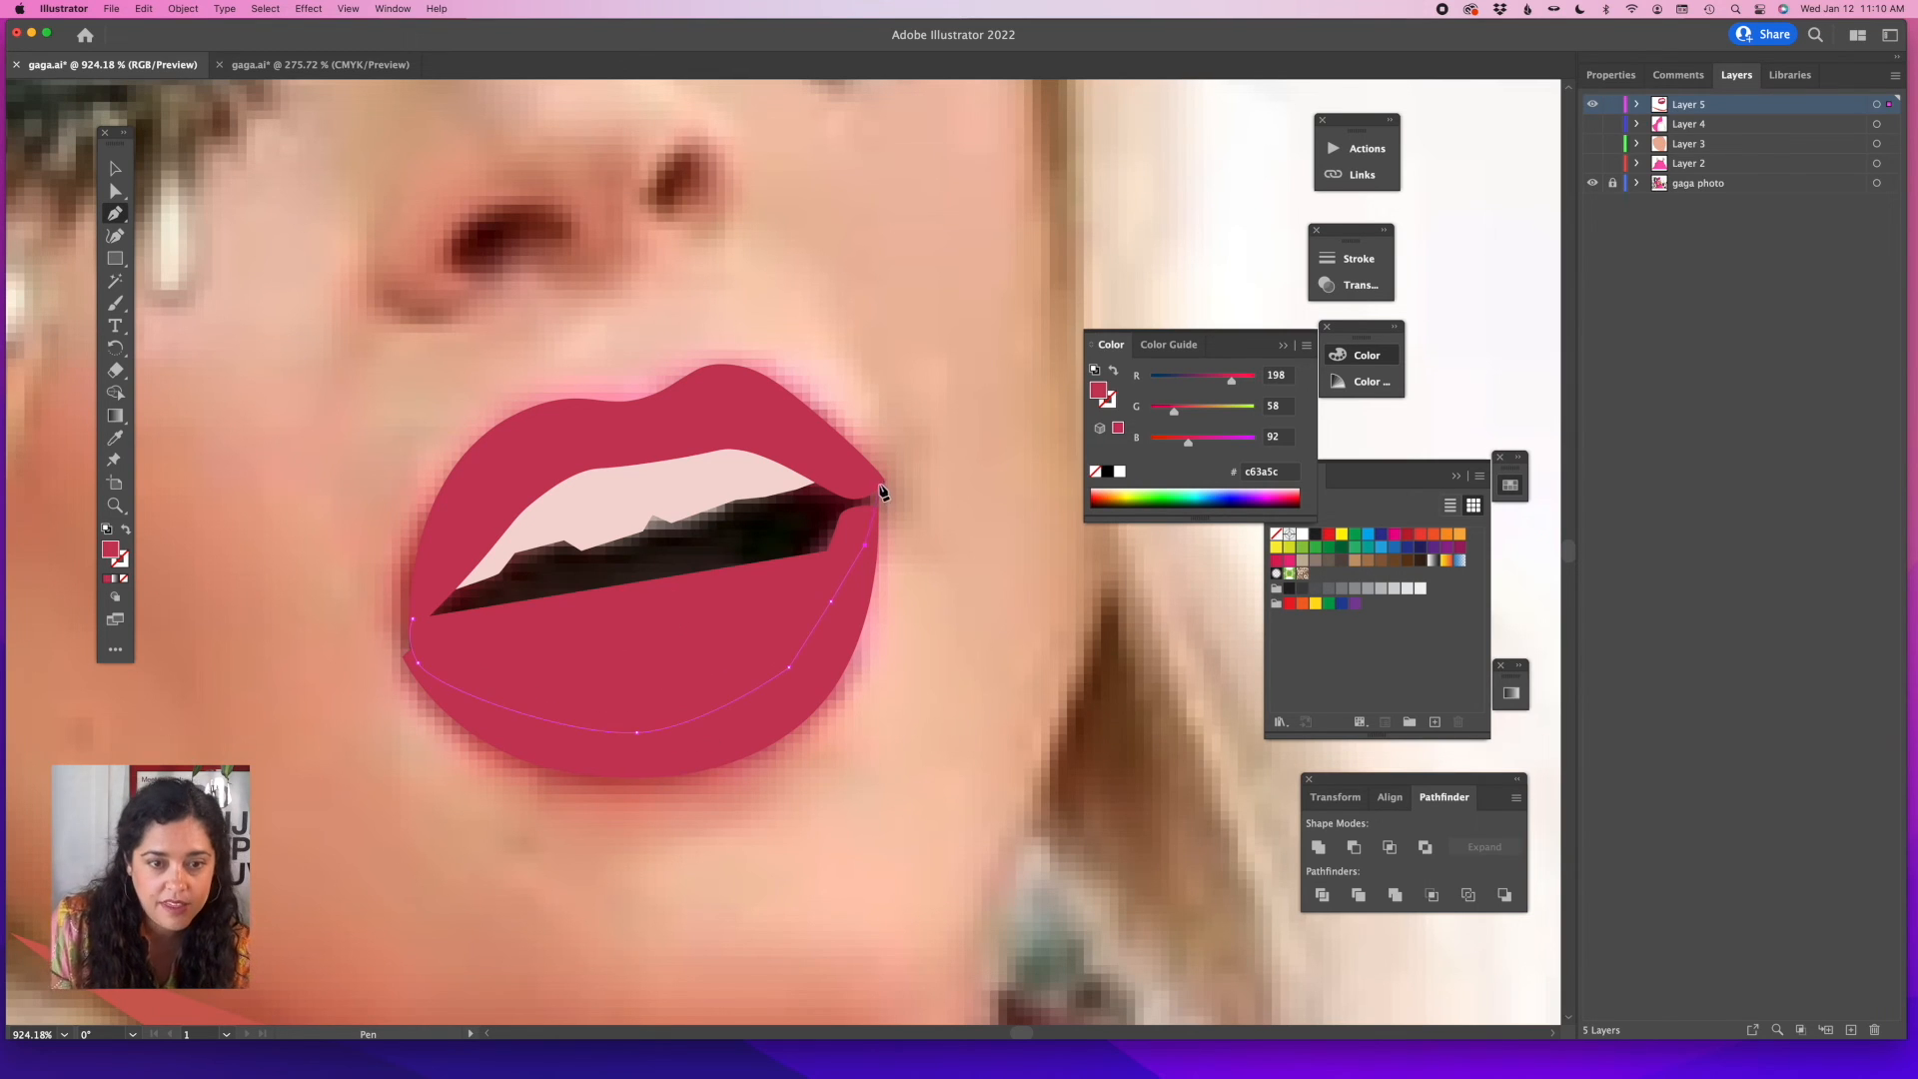
left_click(873, 478)
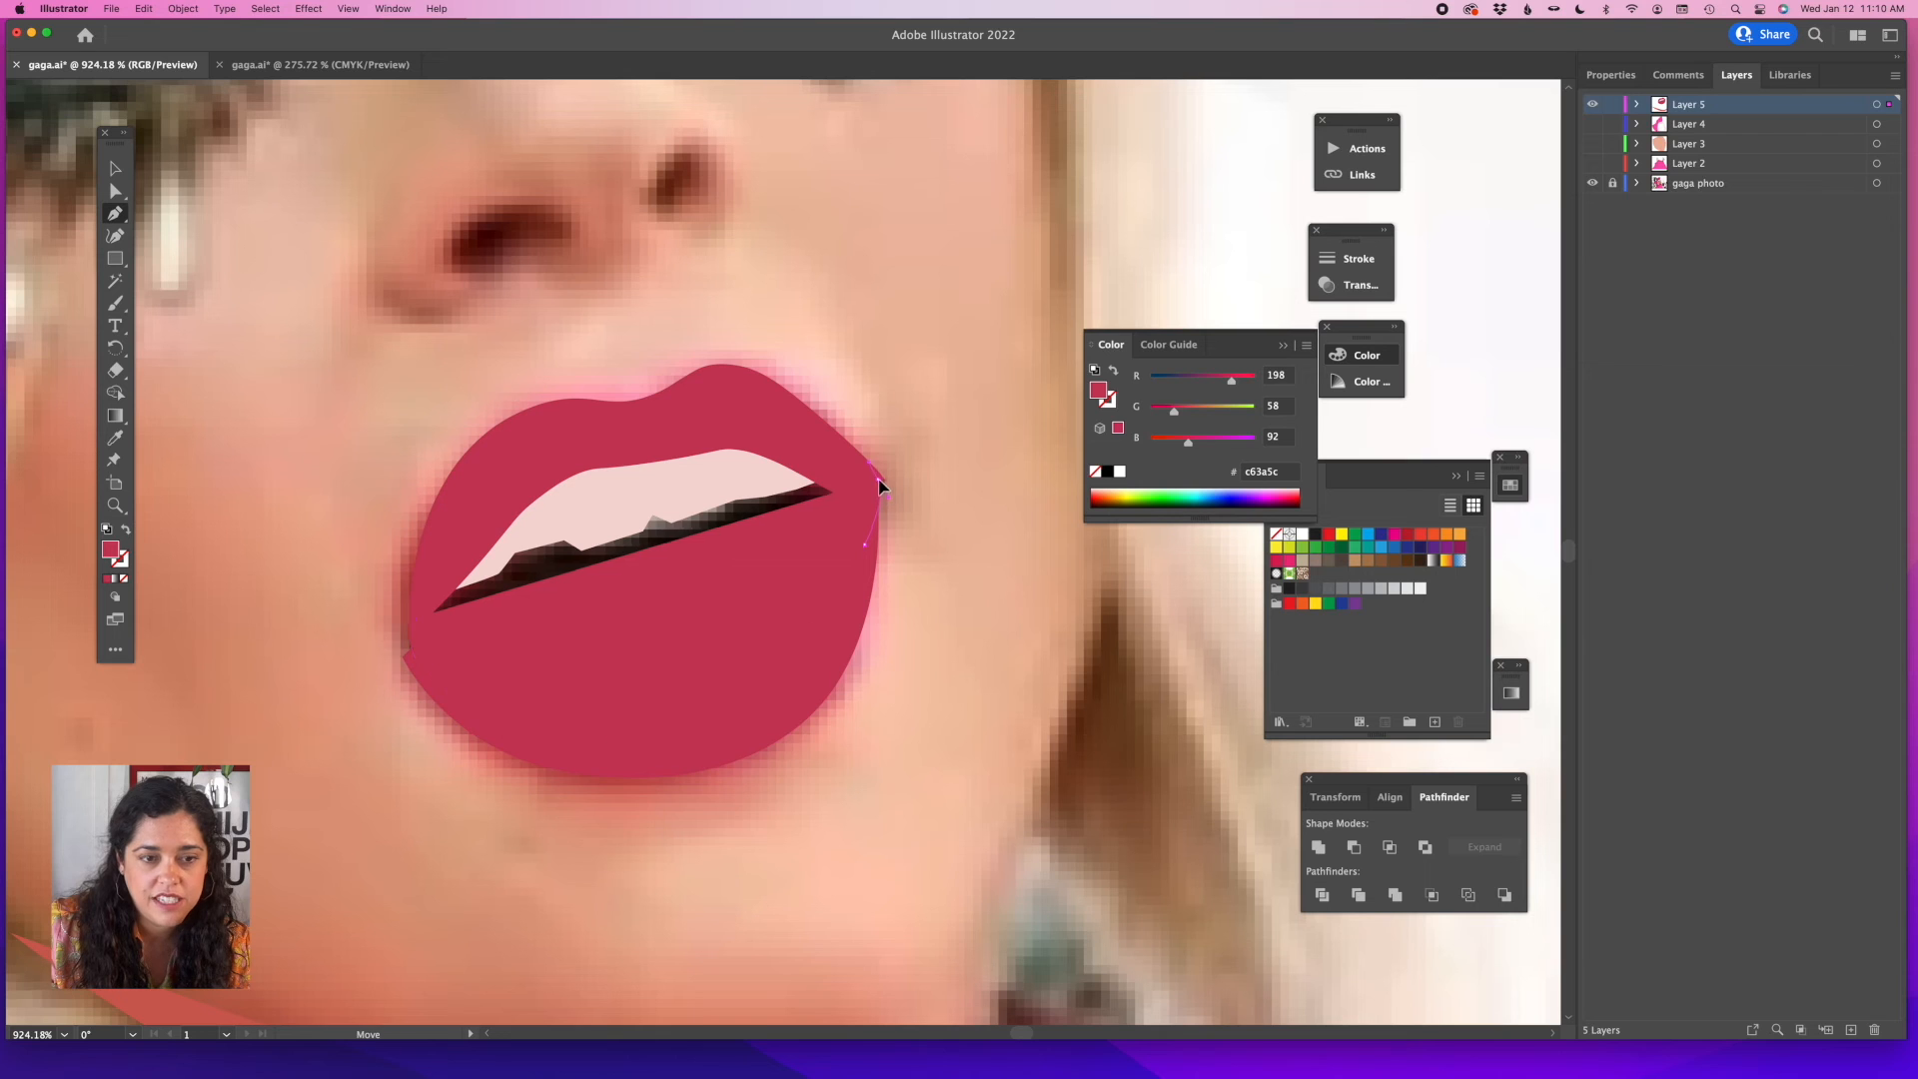
left_click(732, 427)
left_click(618, 432)
left_click(563, 461)
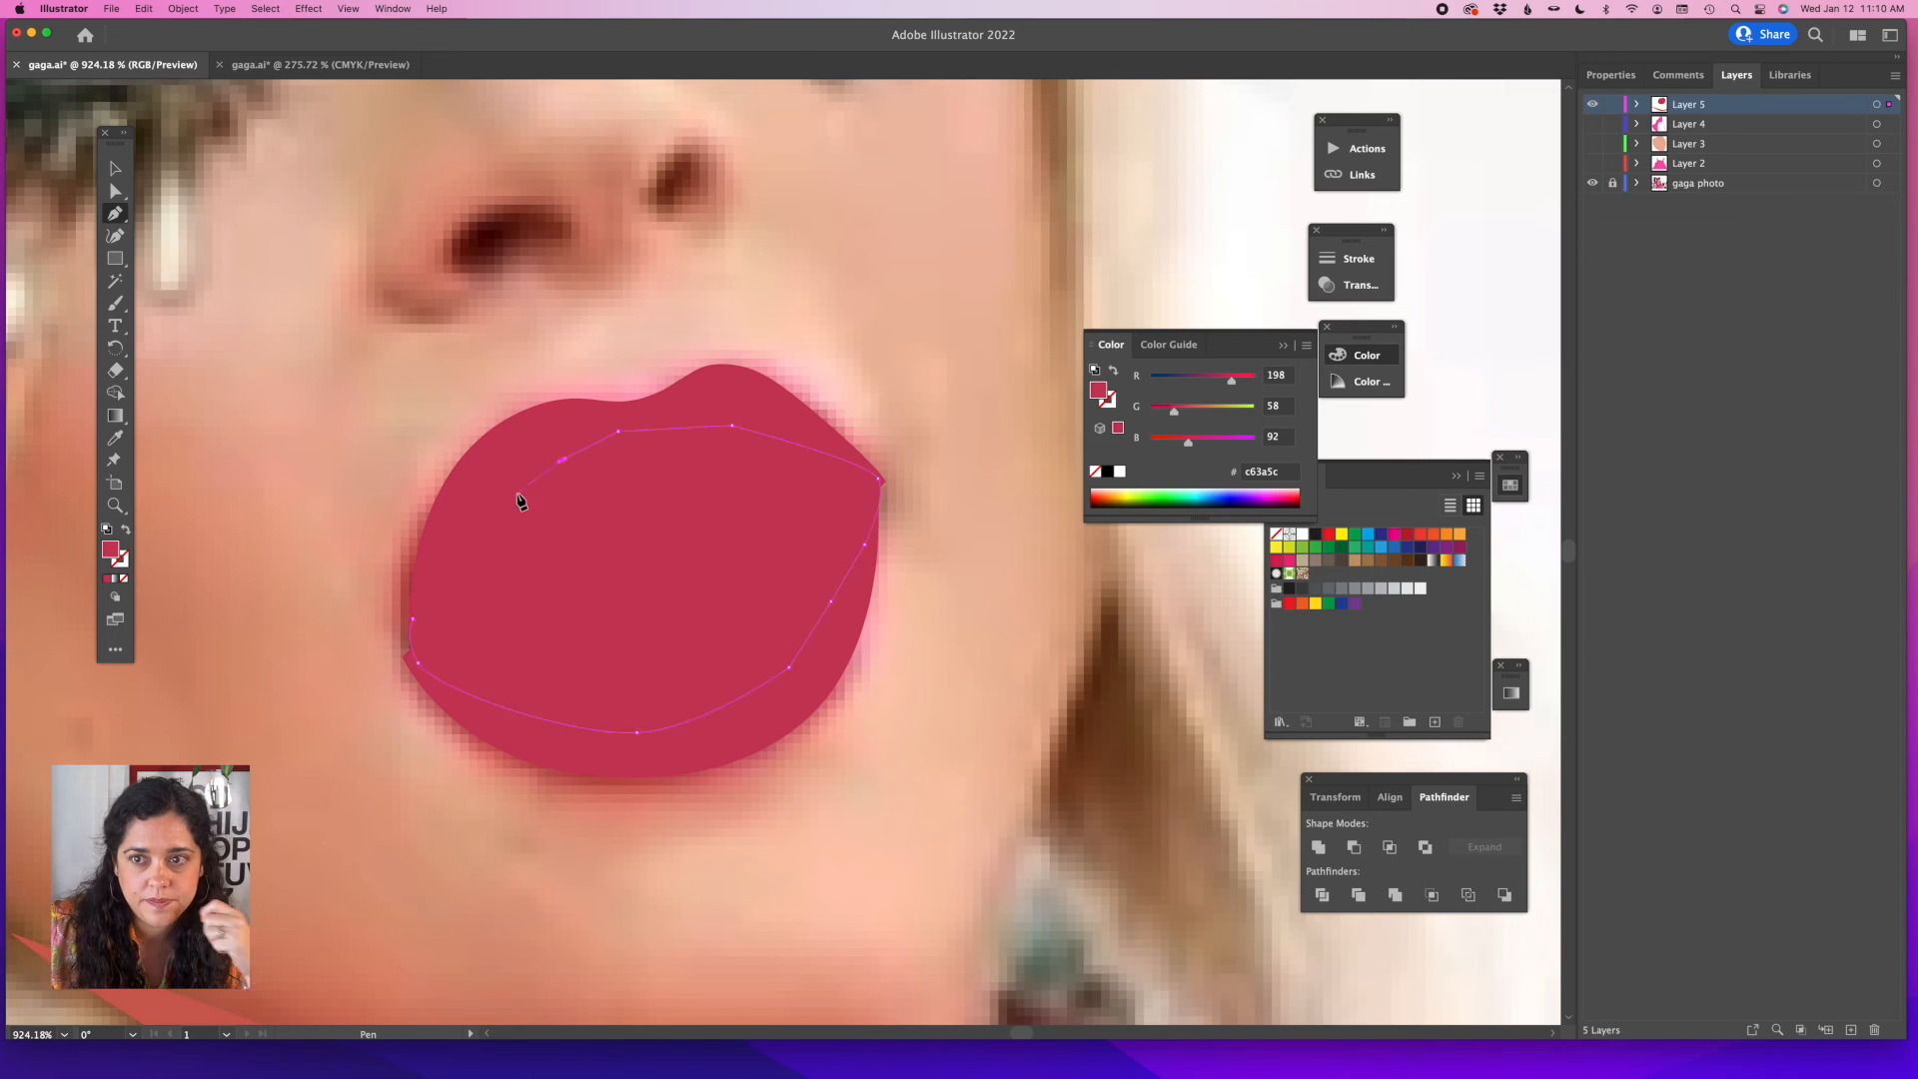
left_click(413, 619)
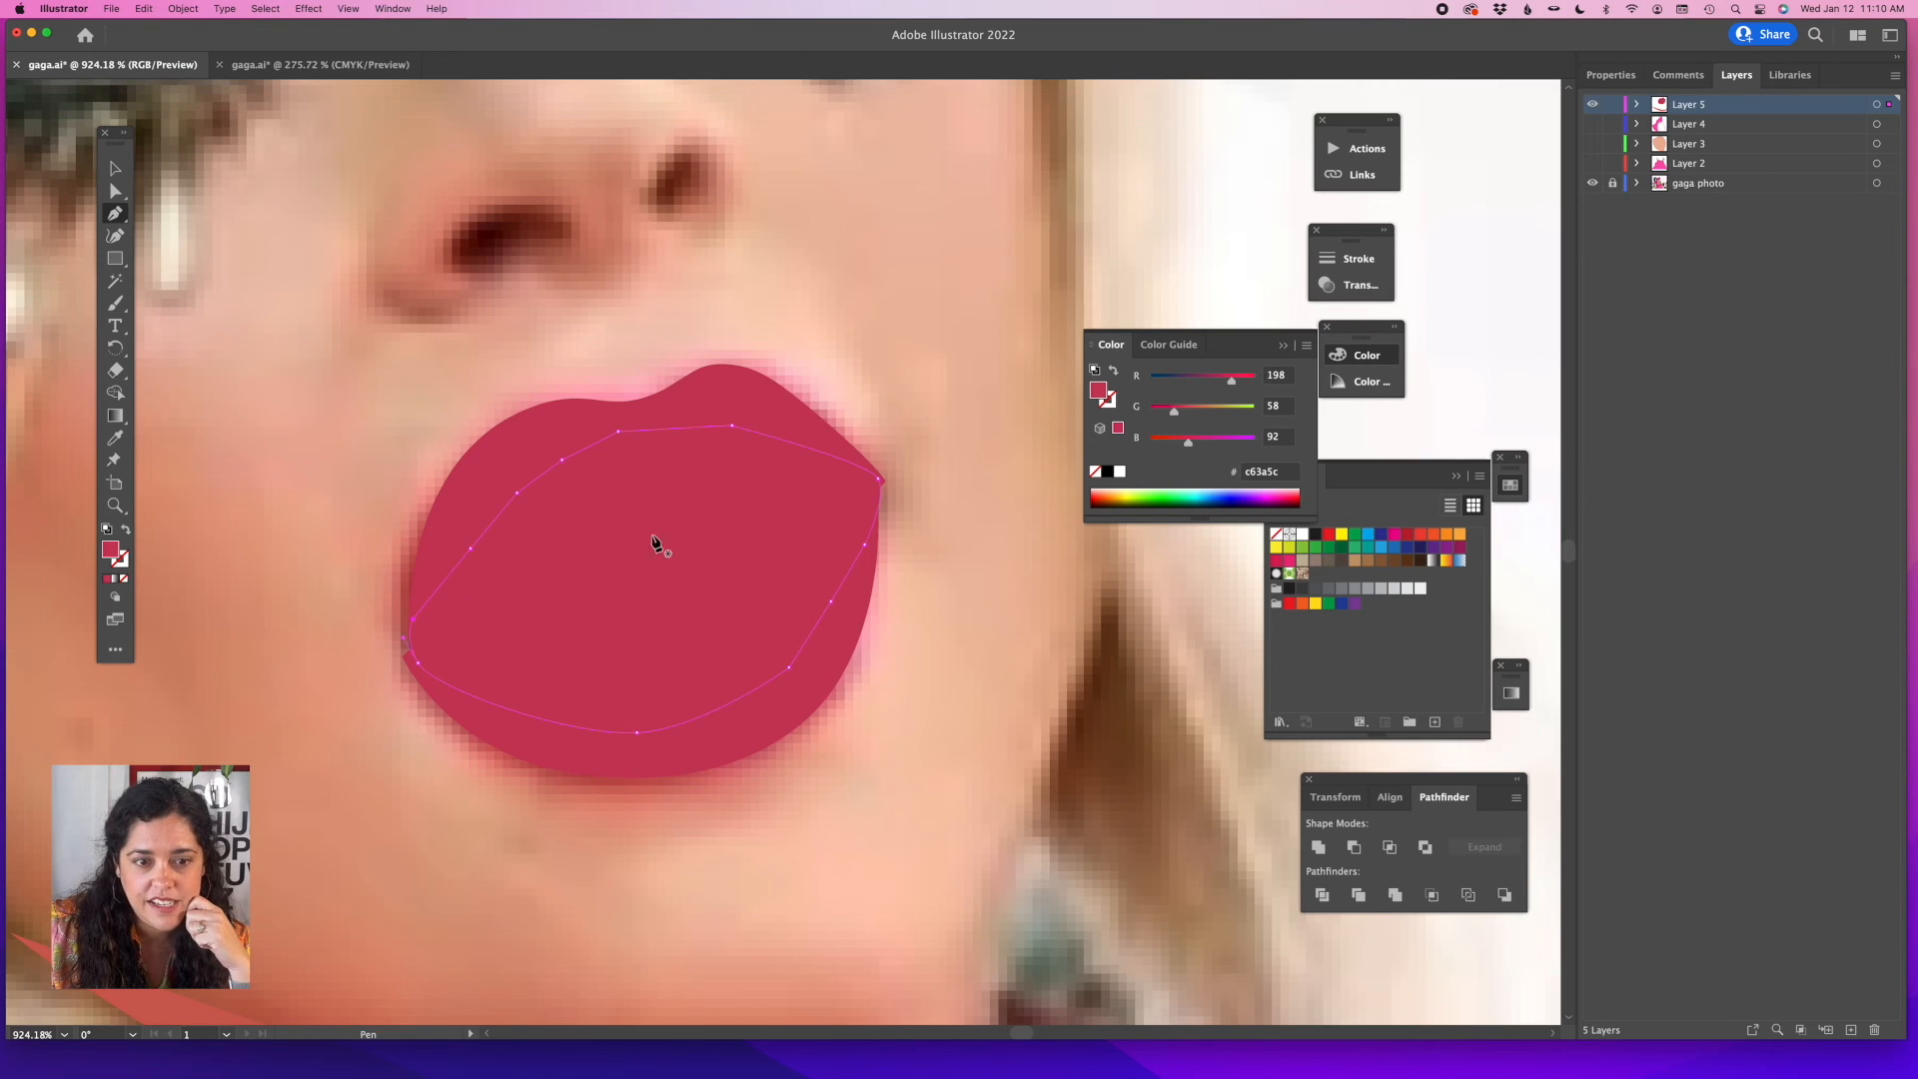
Color the mouth interior black #000000 behind the lips and teeth, and swap its fill to the stroke.
left_click(1111, 473)
key("super+shift+bracketleft")
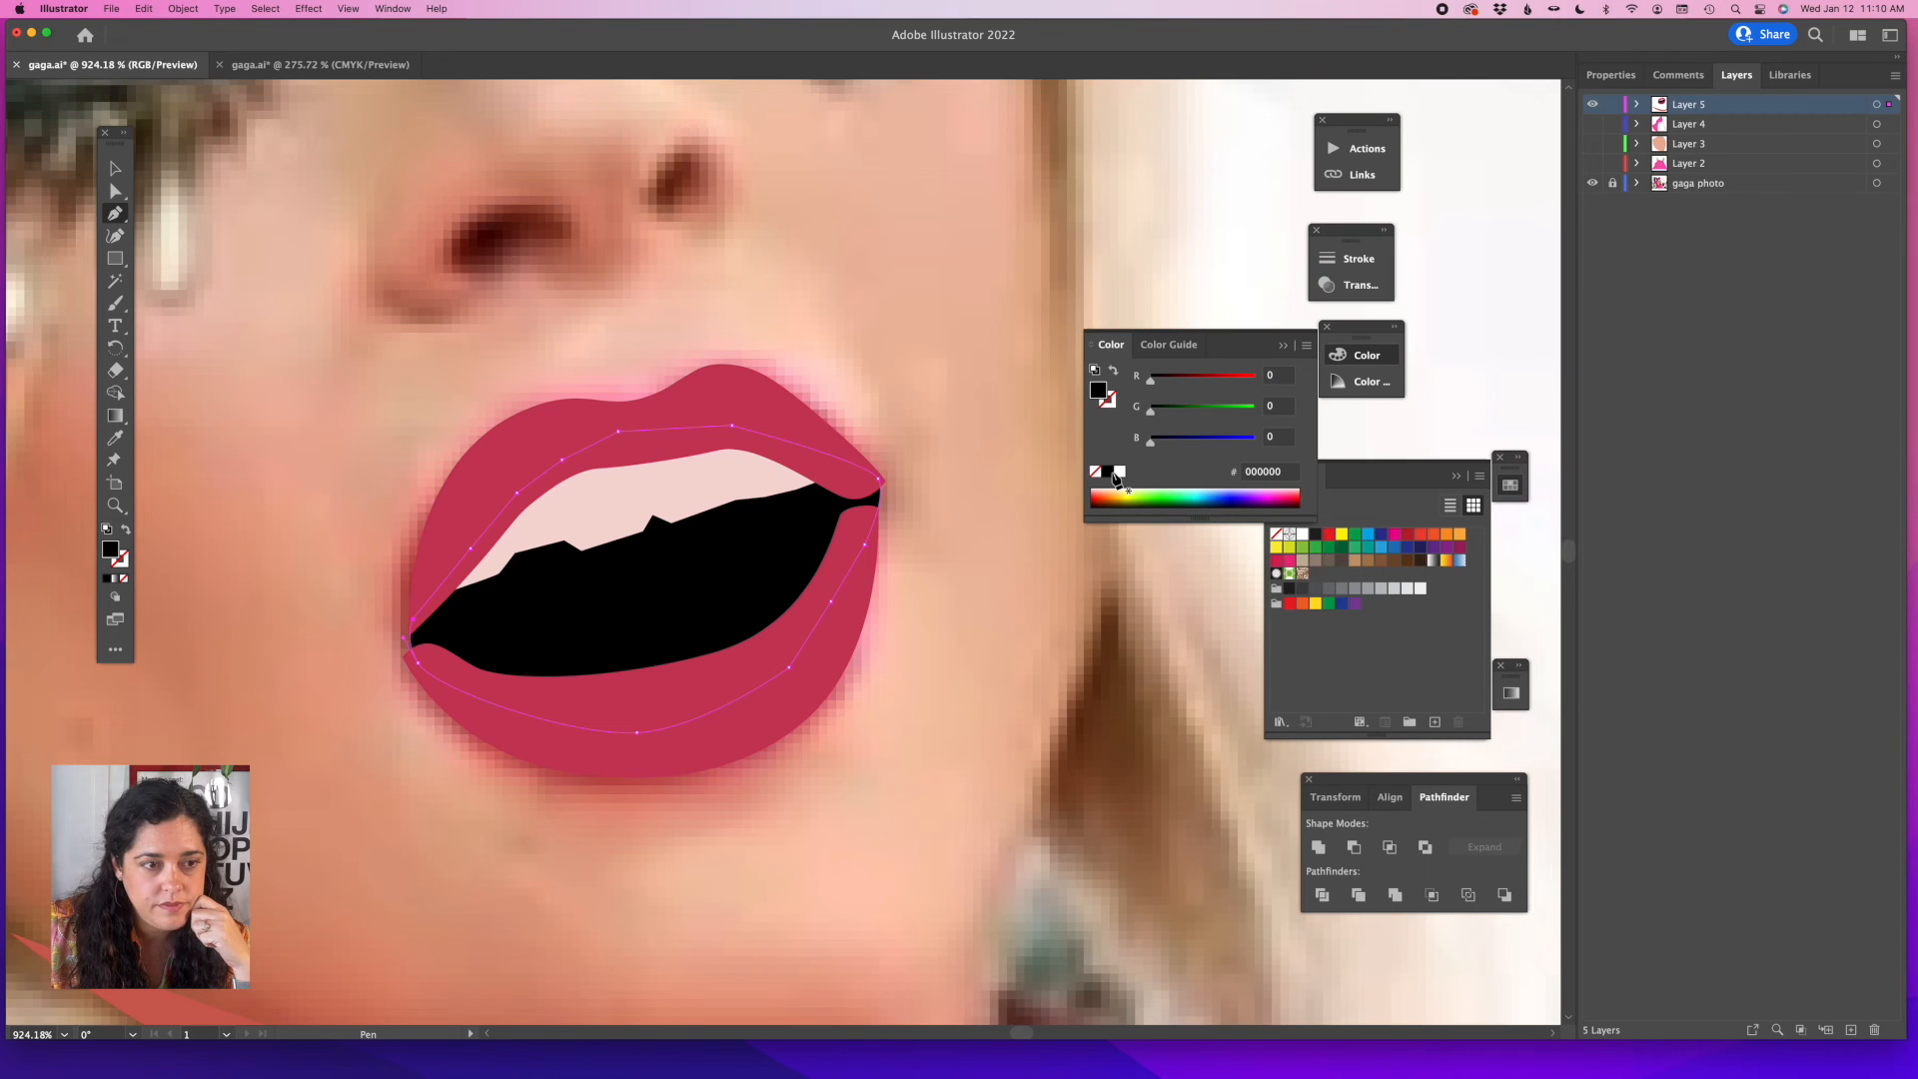
left_click(126, 531)
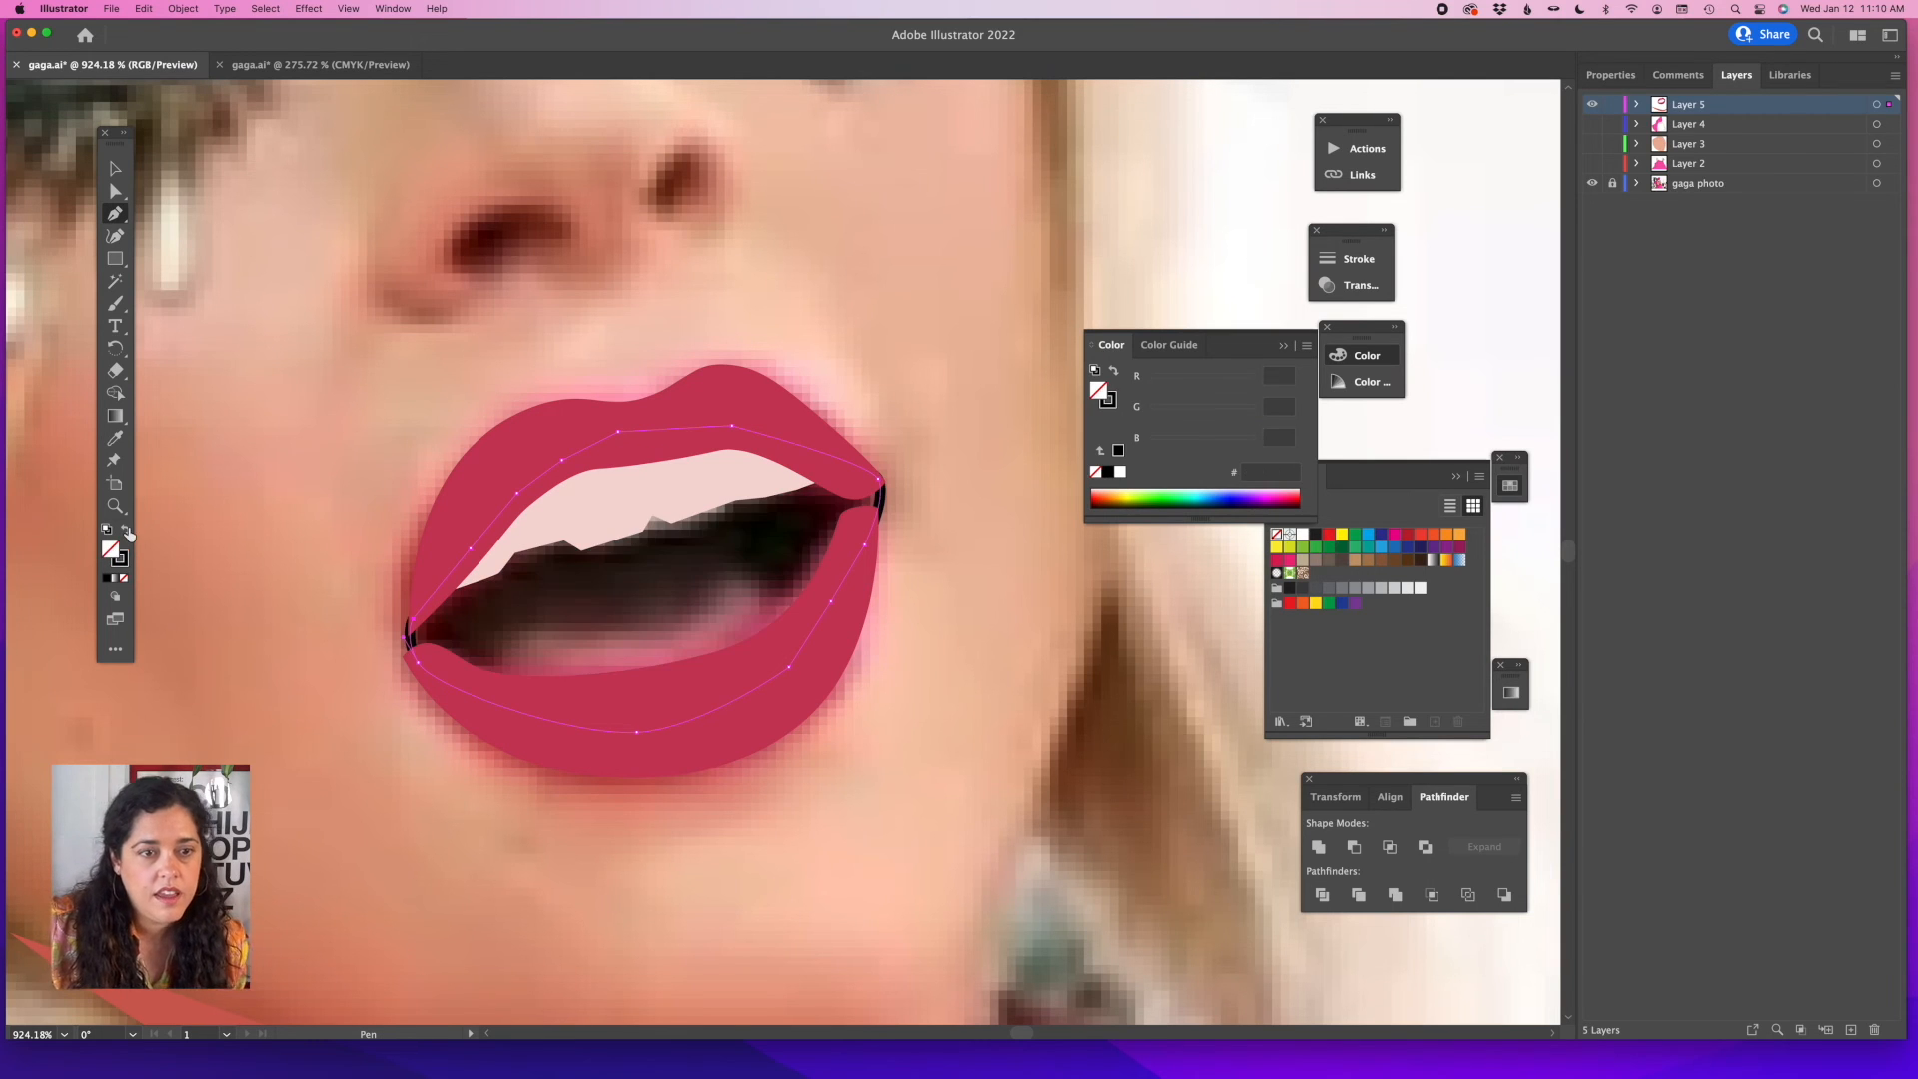
Trace the tongue as a closed shape inside the mouth, with its lower edge overlapping the lower lip.
left_click(445, 661)
left_click_drag(689, 561, 839, 548)
left_click(848, 556)
left_click_drag(726, 713, 653, 717)
left_click(445, 663)
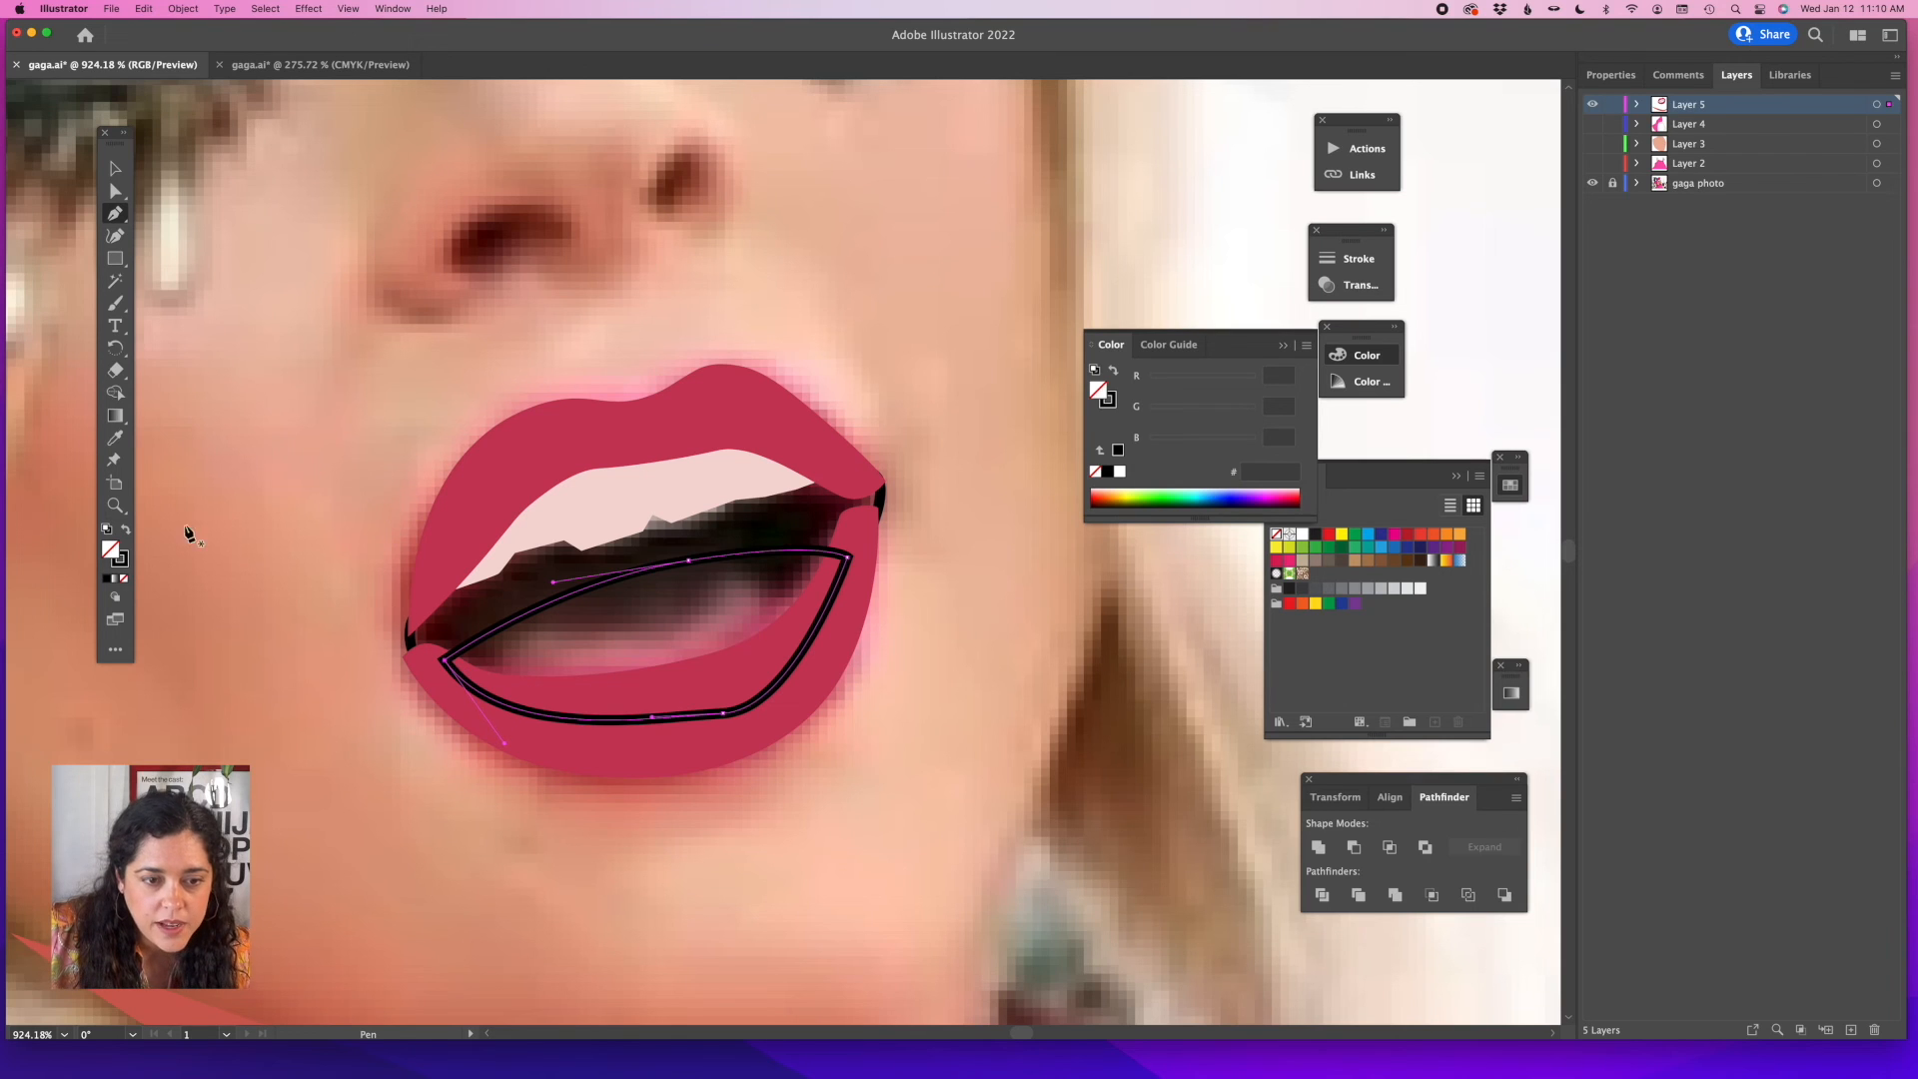
Fill the tongue with a magenta swatch lightened to pink #ec788c by raising its green value to 120.
left_click(115, 437)
left_click(600, 635)
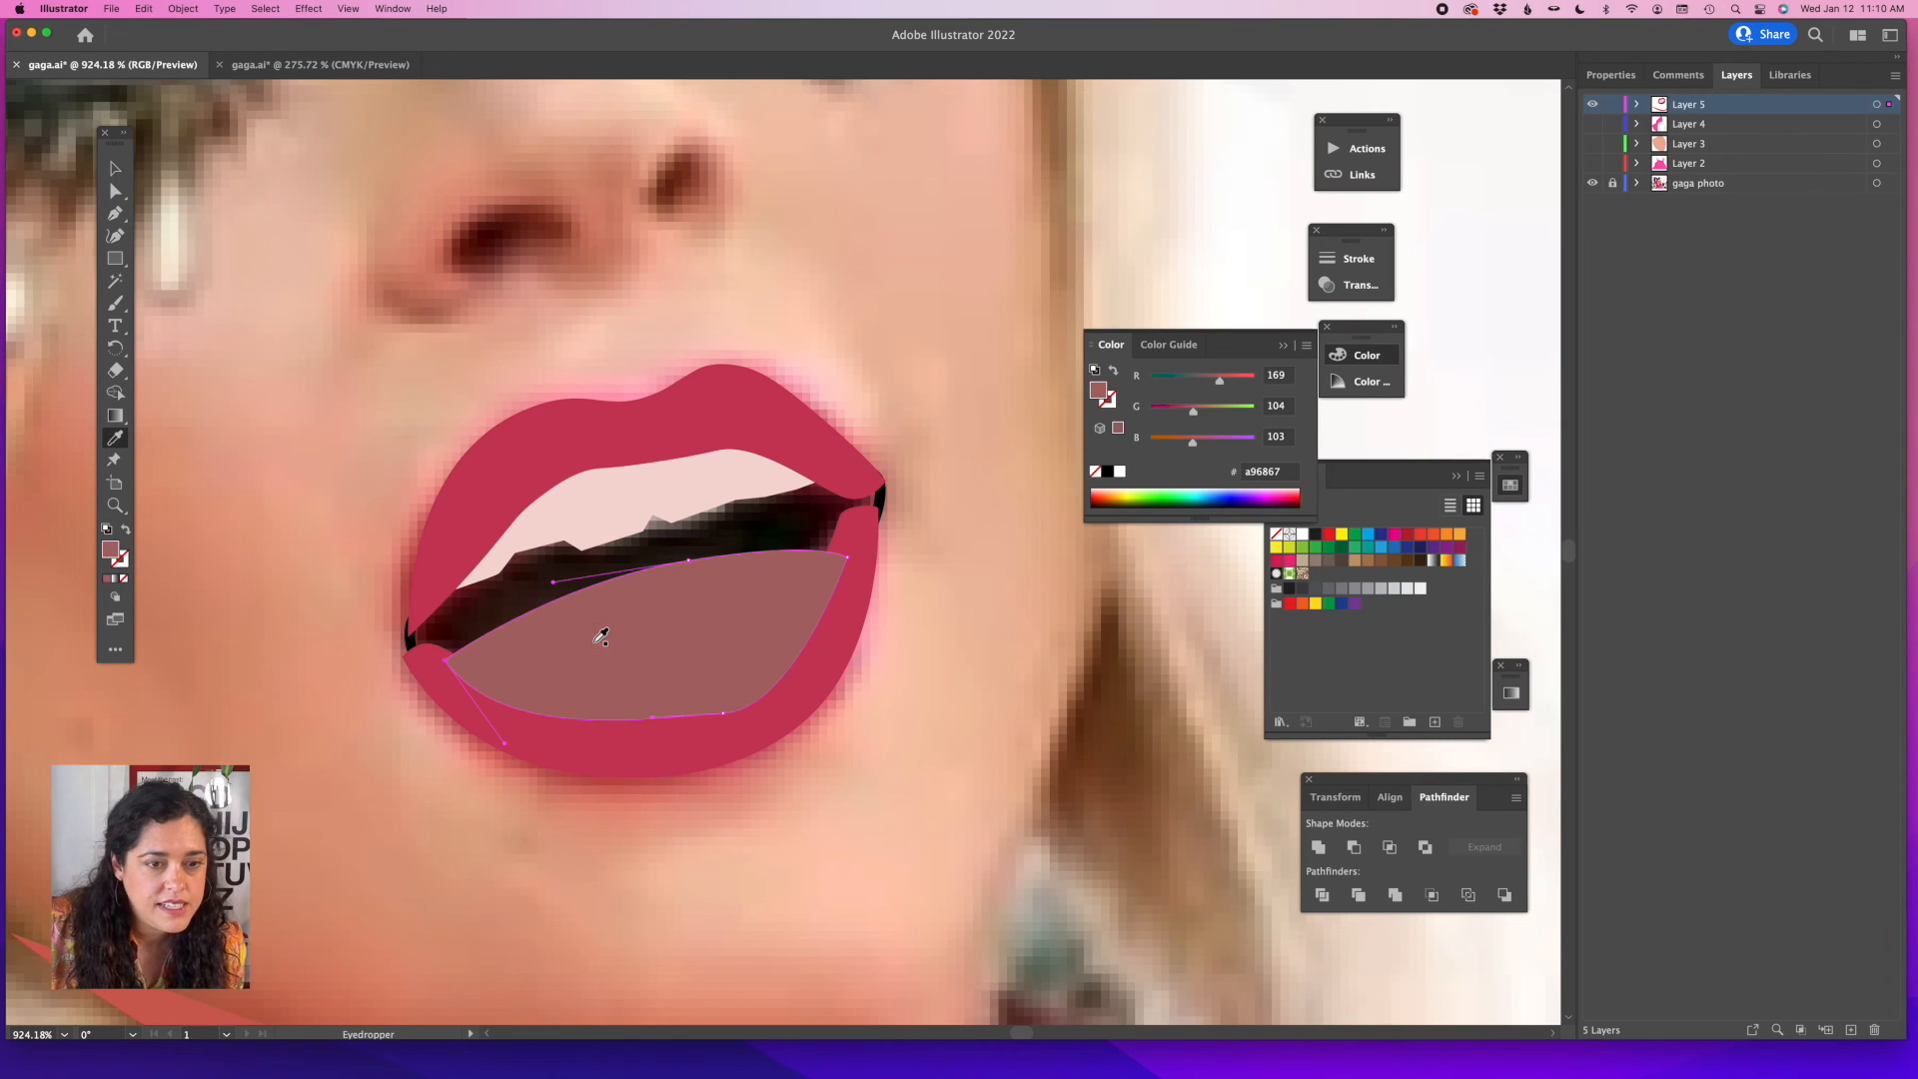
left_click(1393, 536)
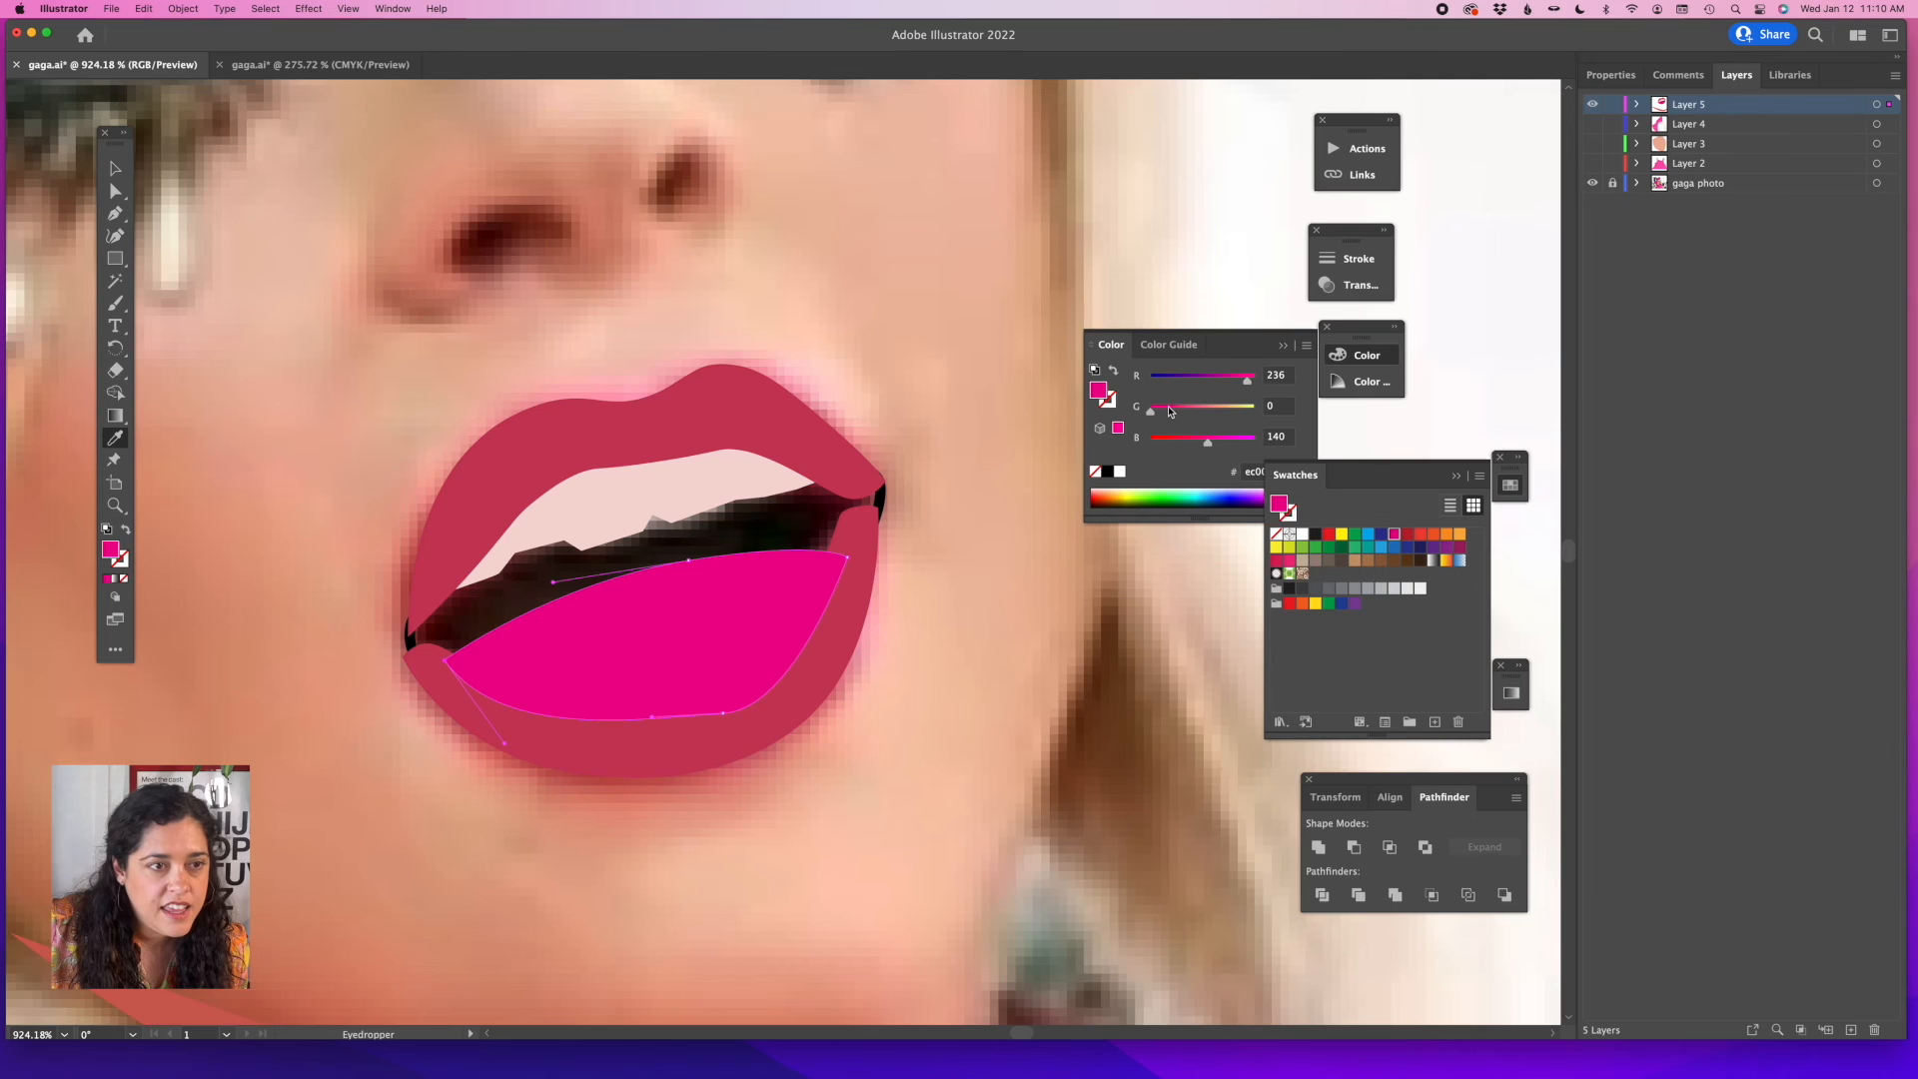
left_click_drag(1169, 411, 1199, 407)
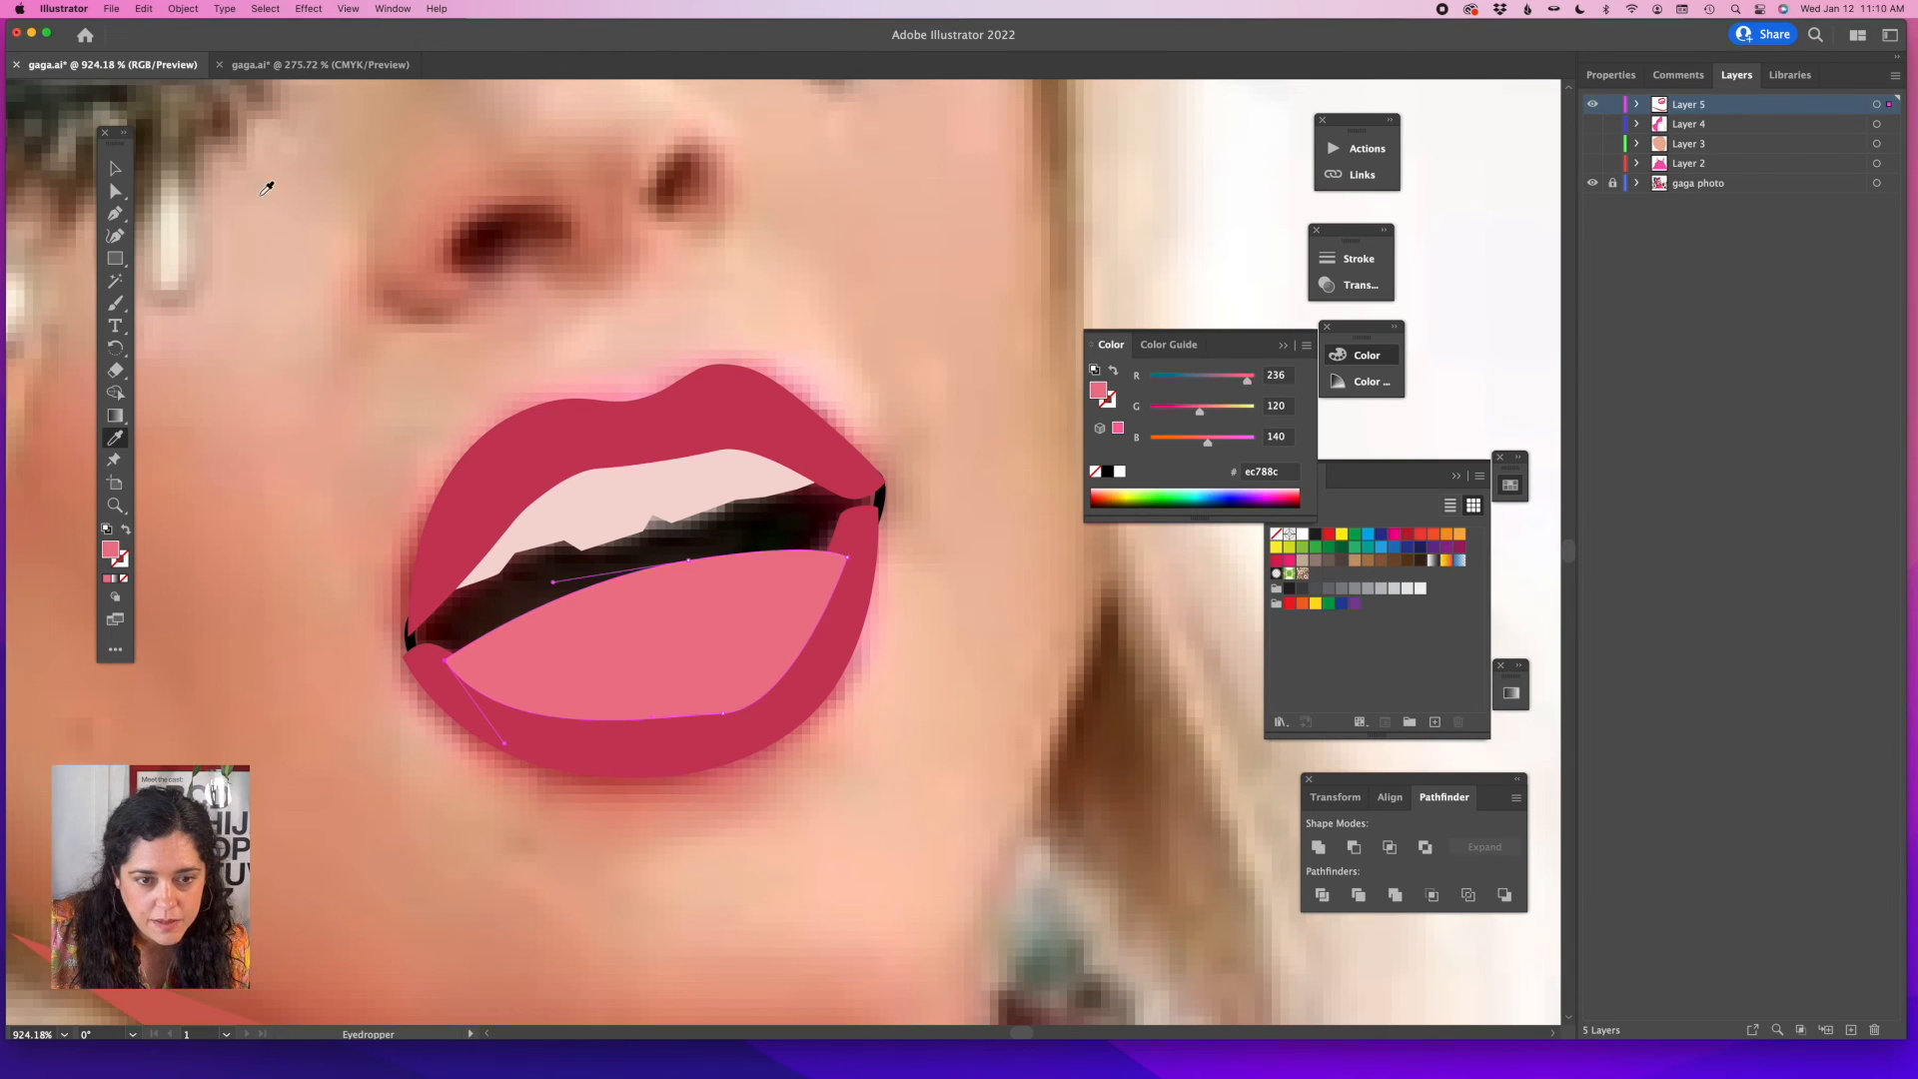
Send the tongue one level back behind the lower lip.
left_click(113, 166)
left_click(272, 203)
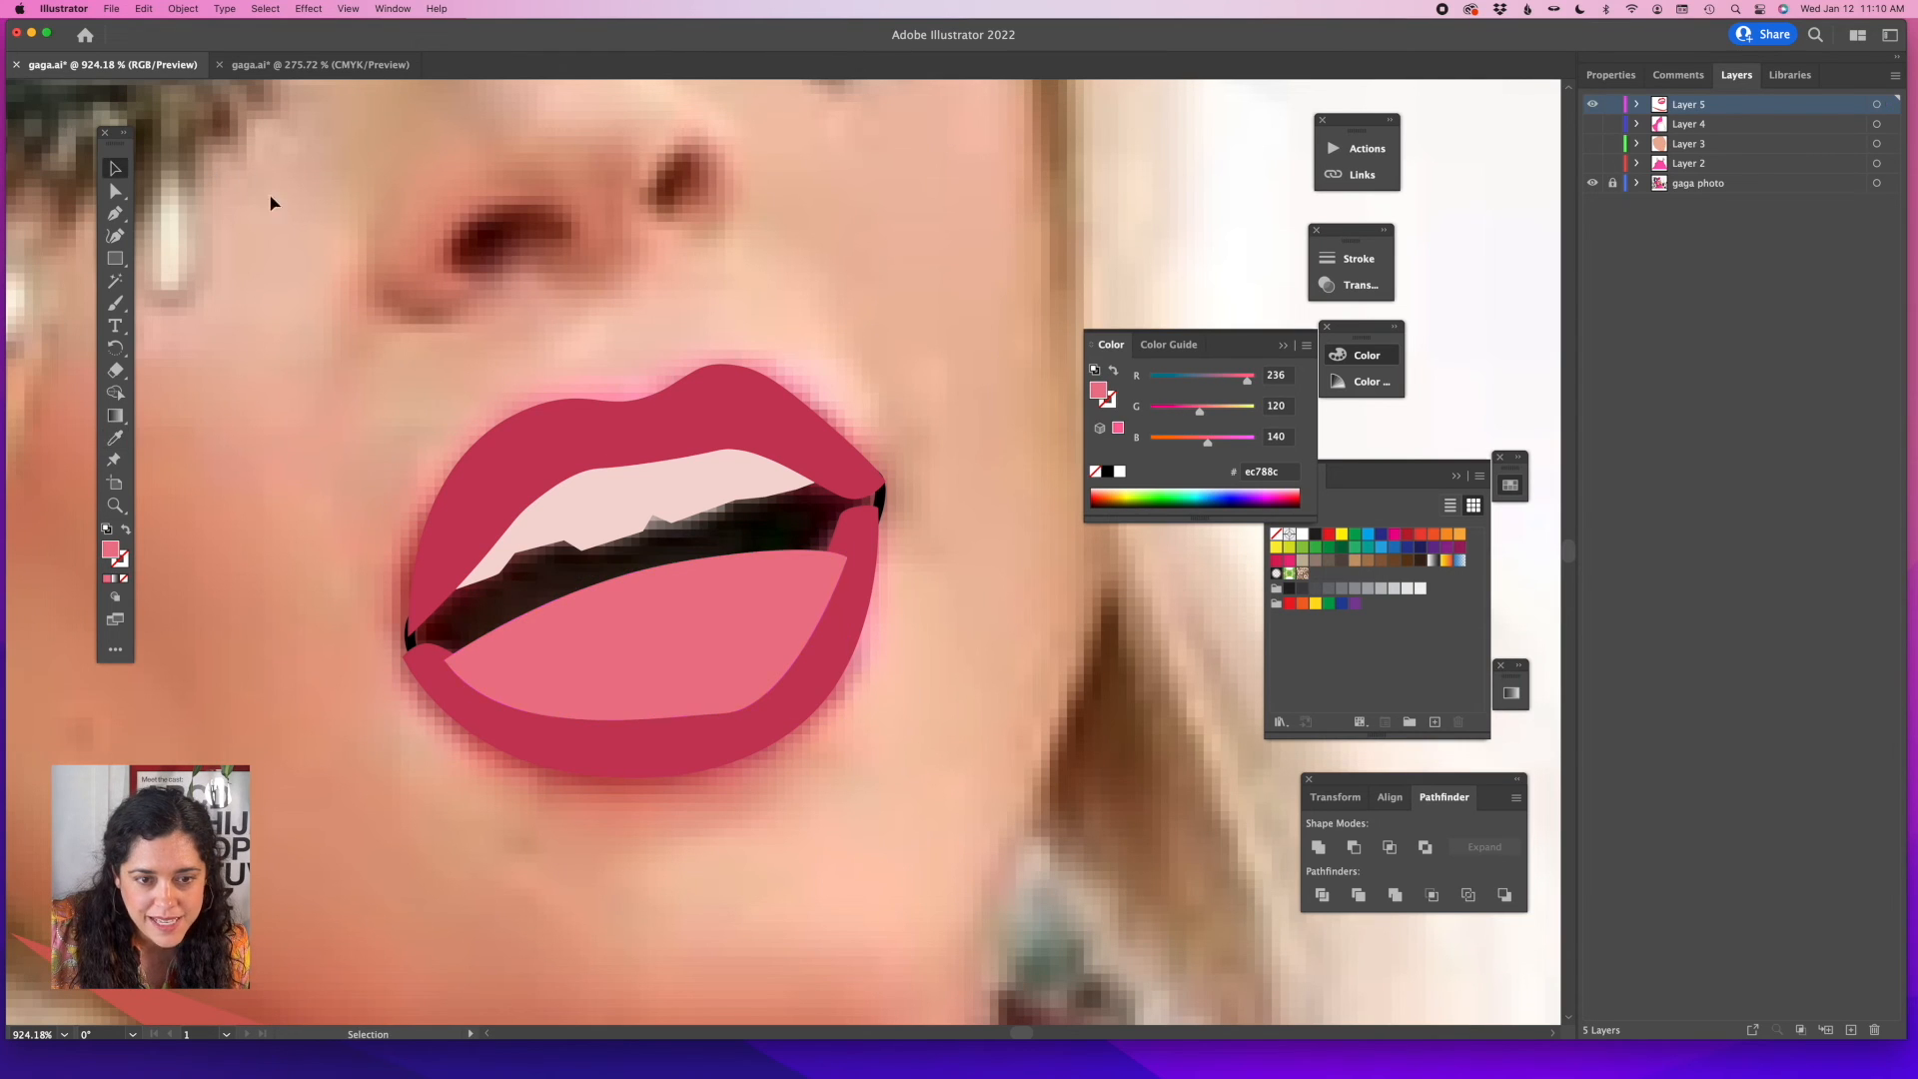
left_click(676, 671)
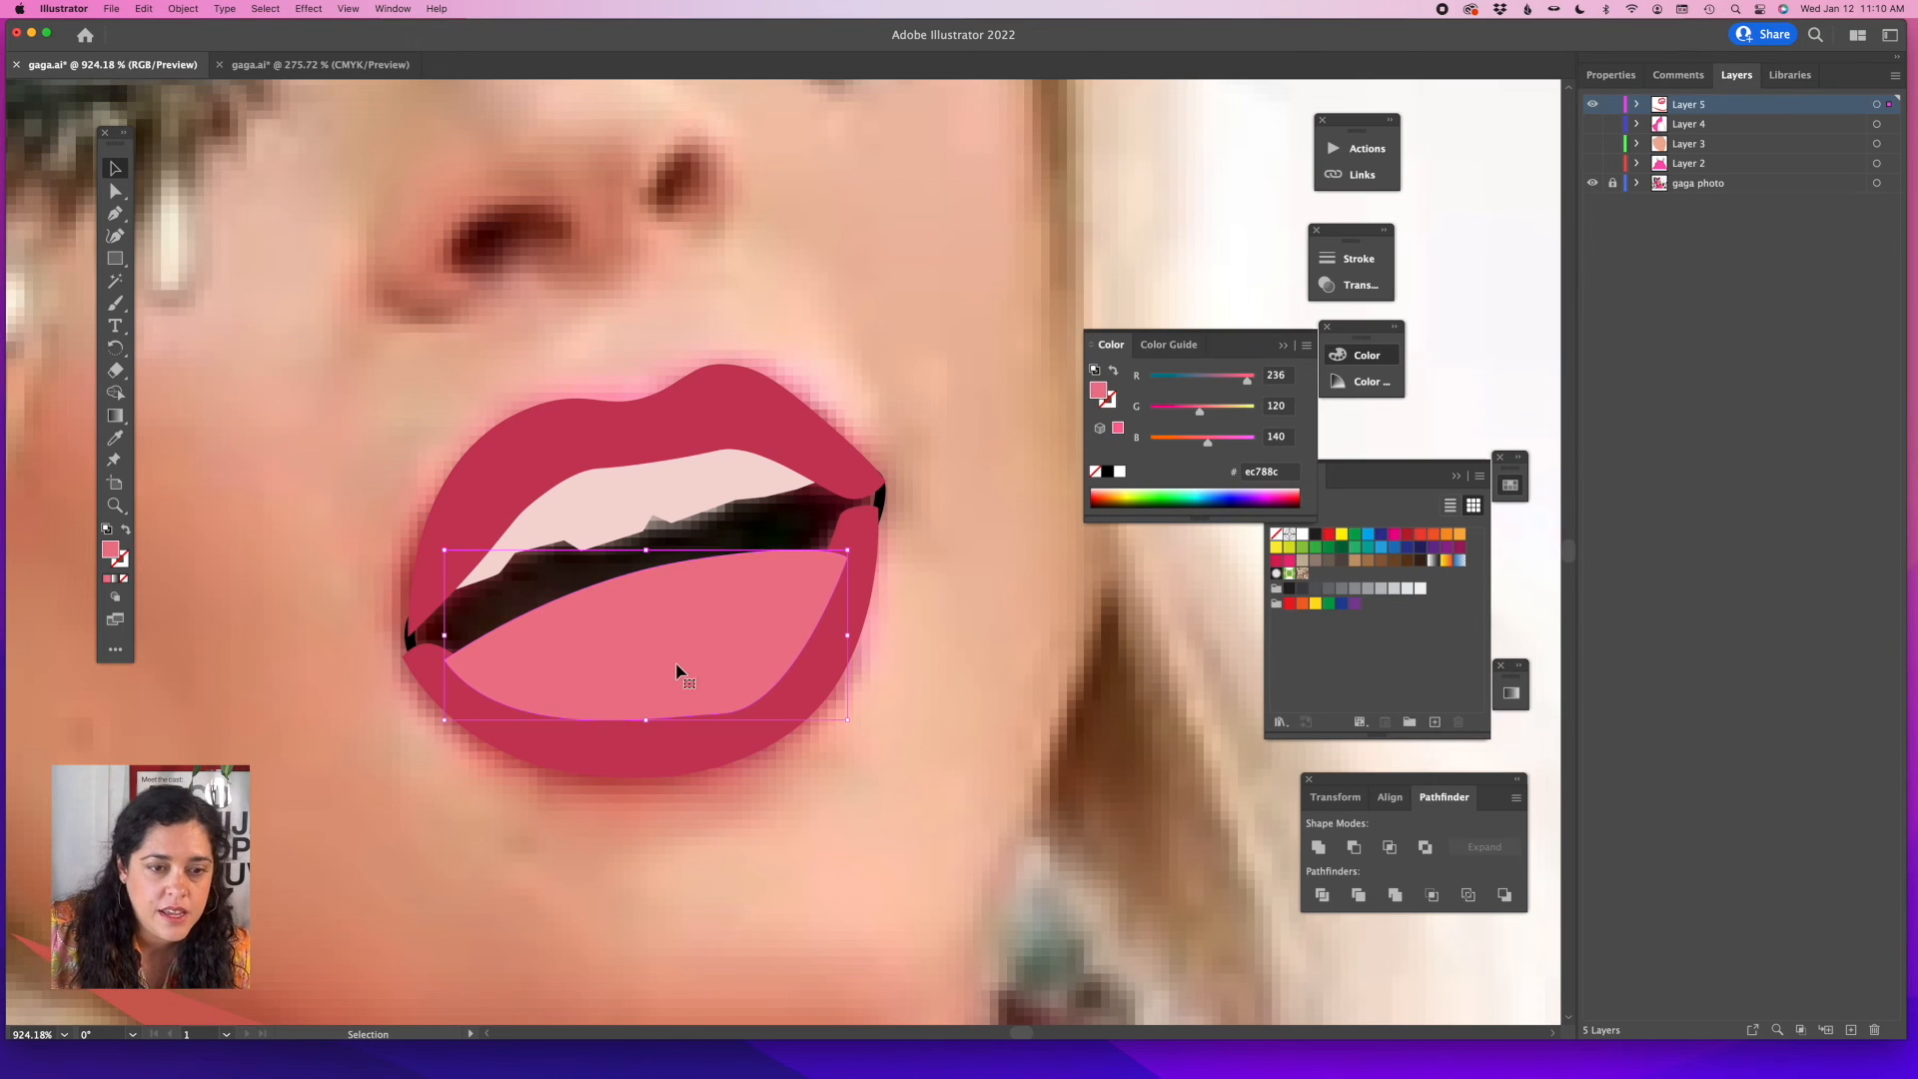
key("super+bracketleft")
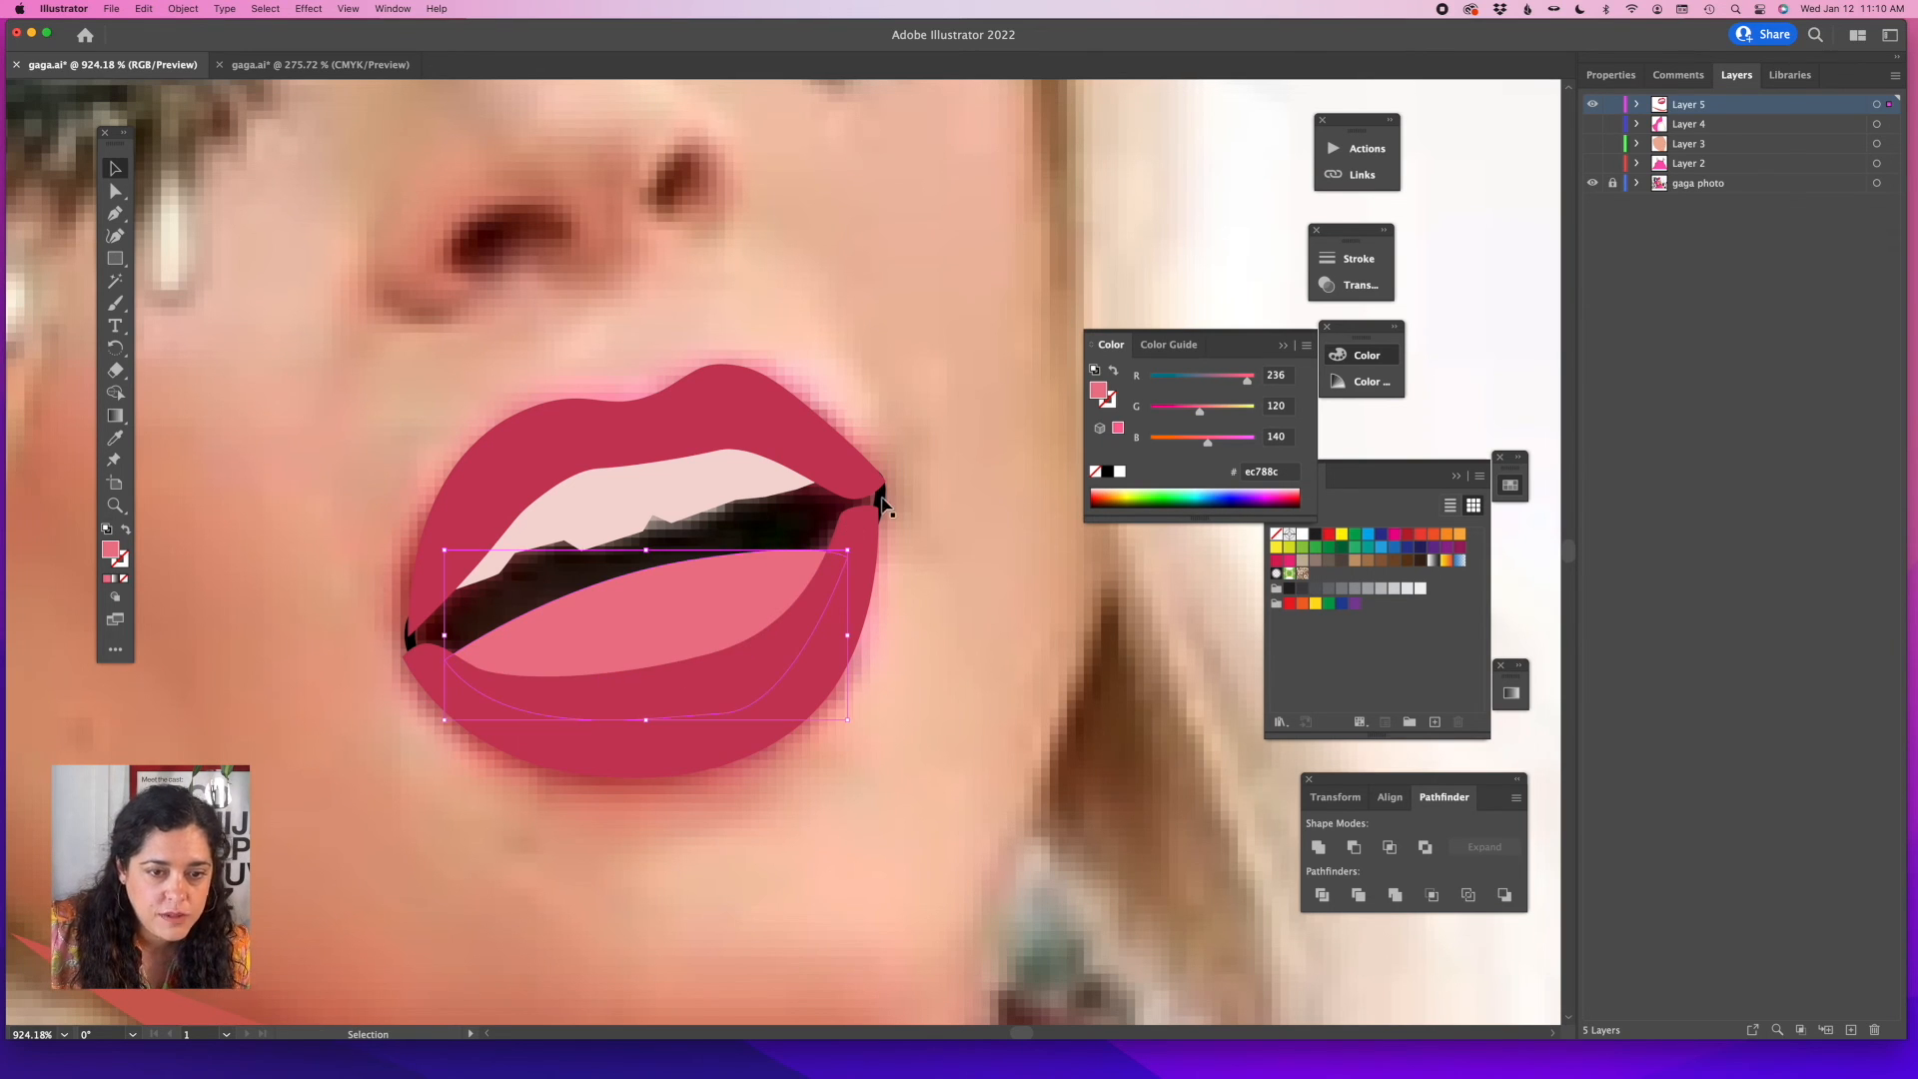
Swap the mouth interior's black stroke back to a fill, and toggle Layer 5's visibility to compare with the photo.
left_click(883, 502)
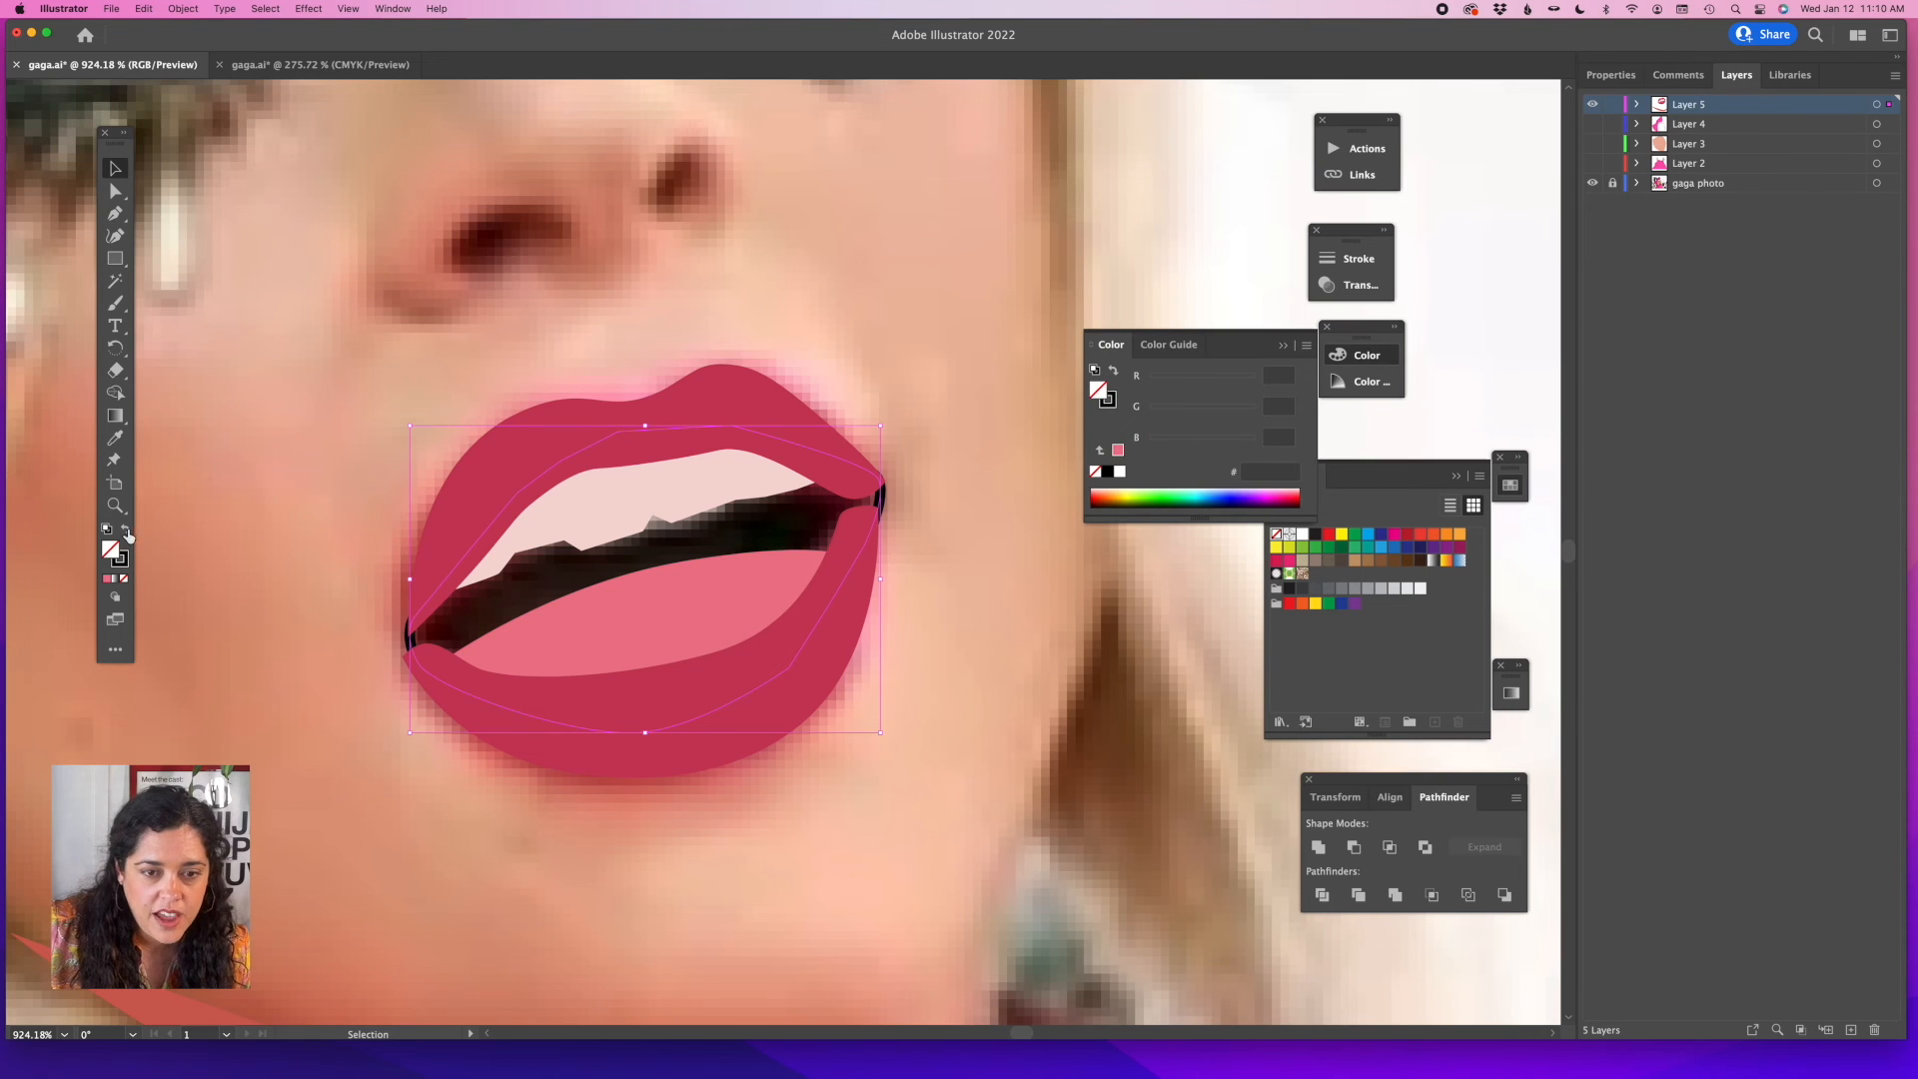
left_click(127, 533)
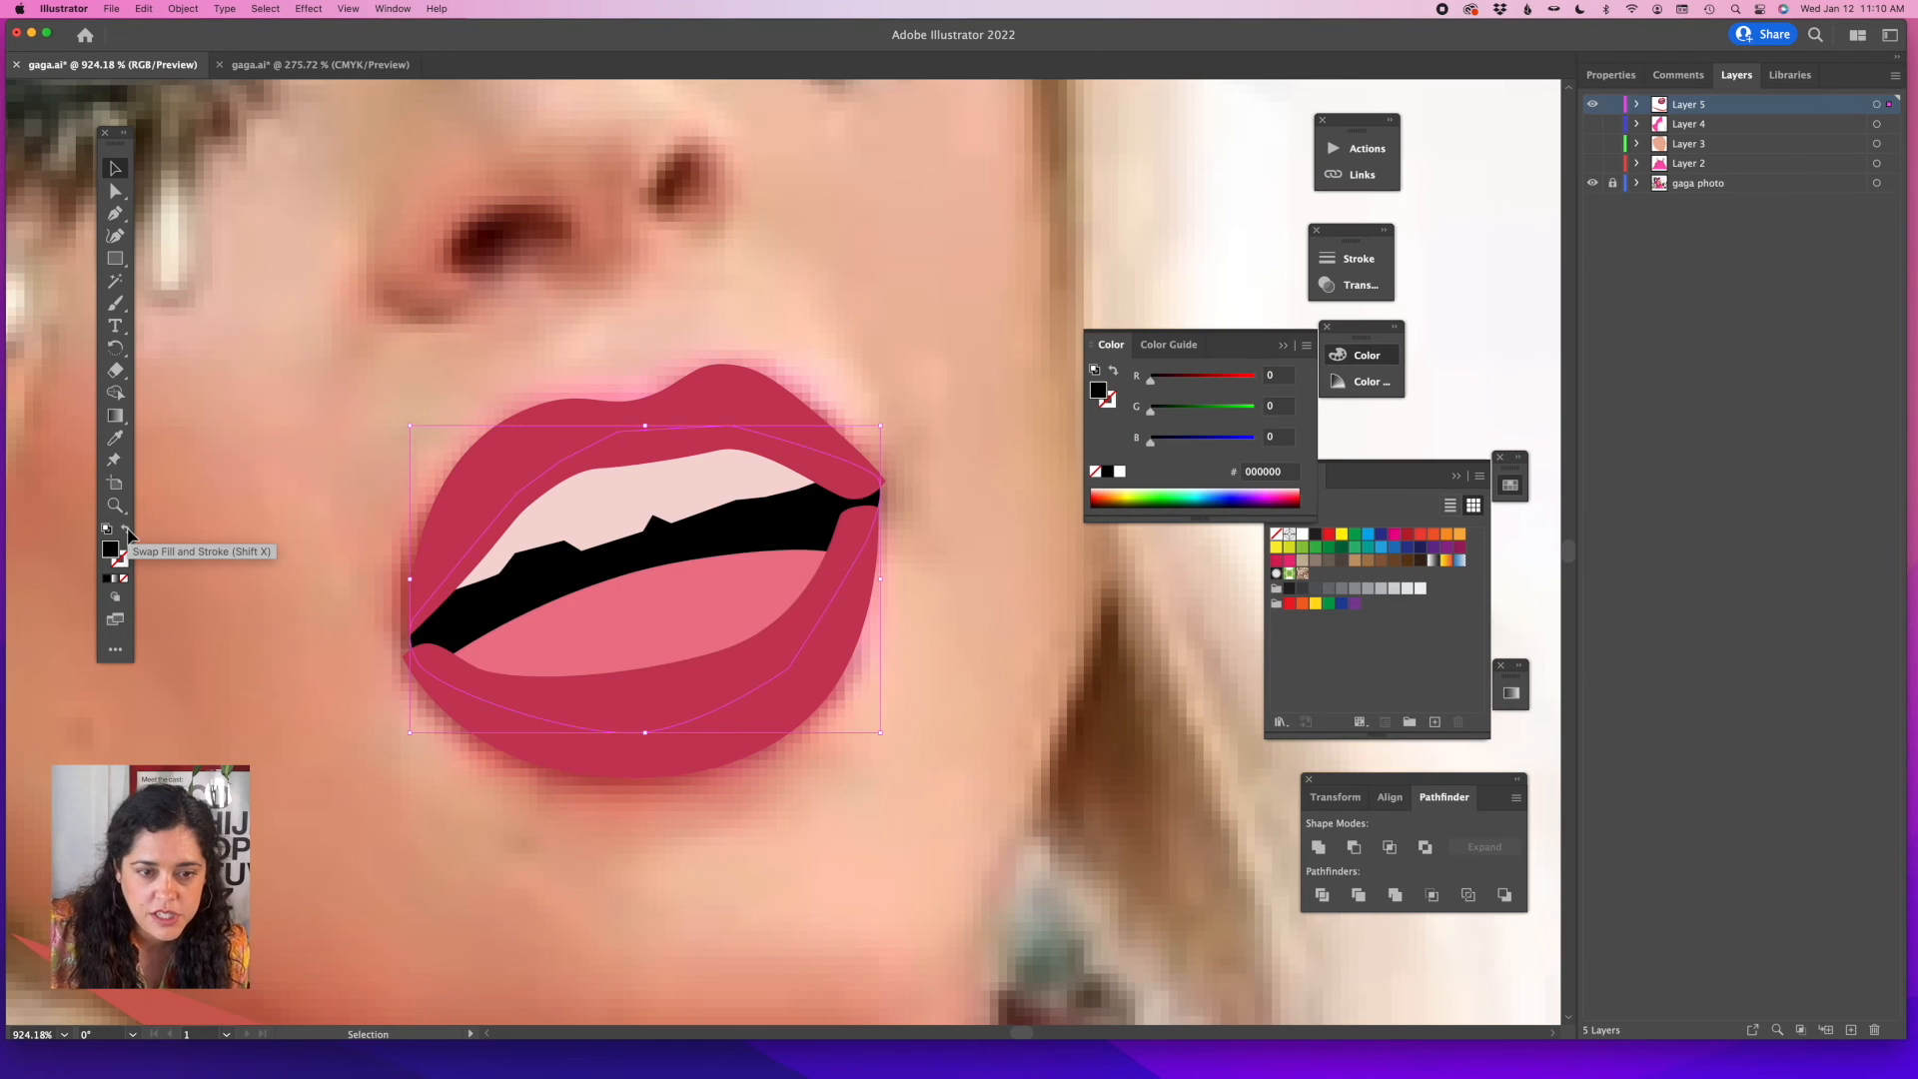
left_click(555, 671)
left_click(516, 477)
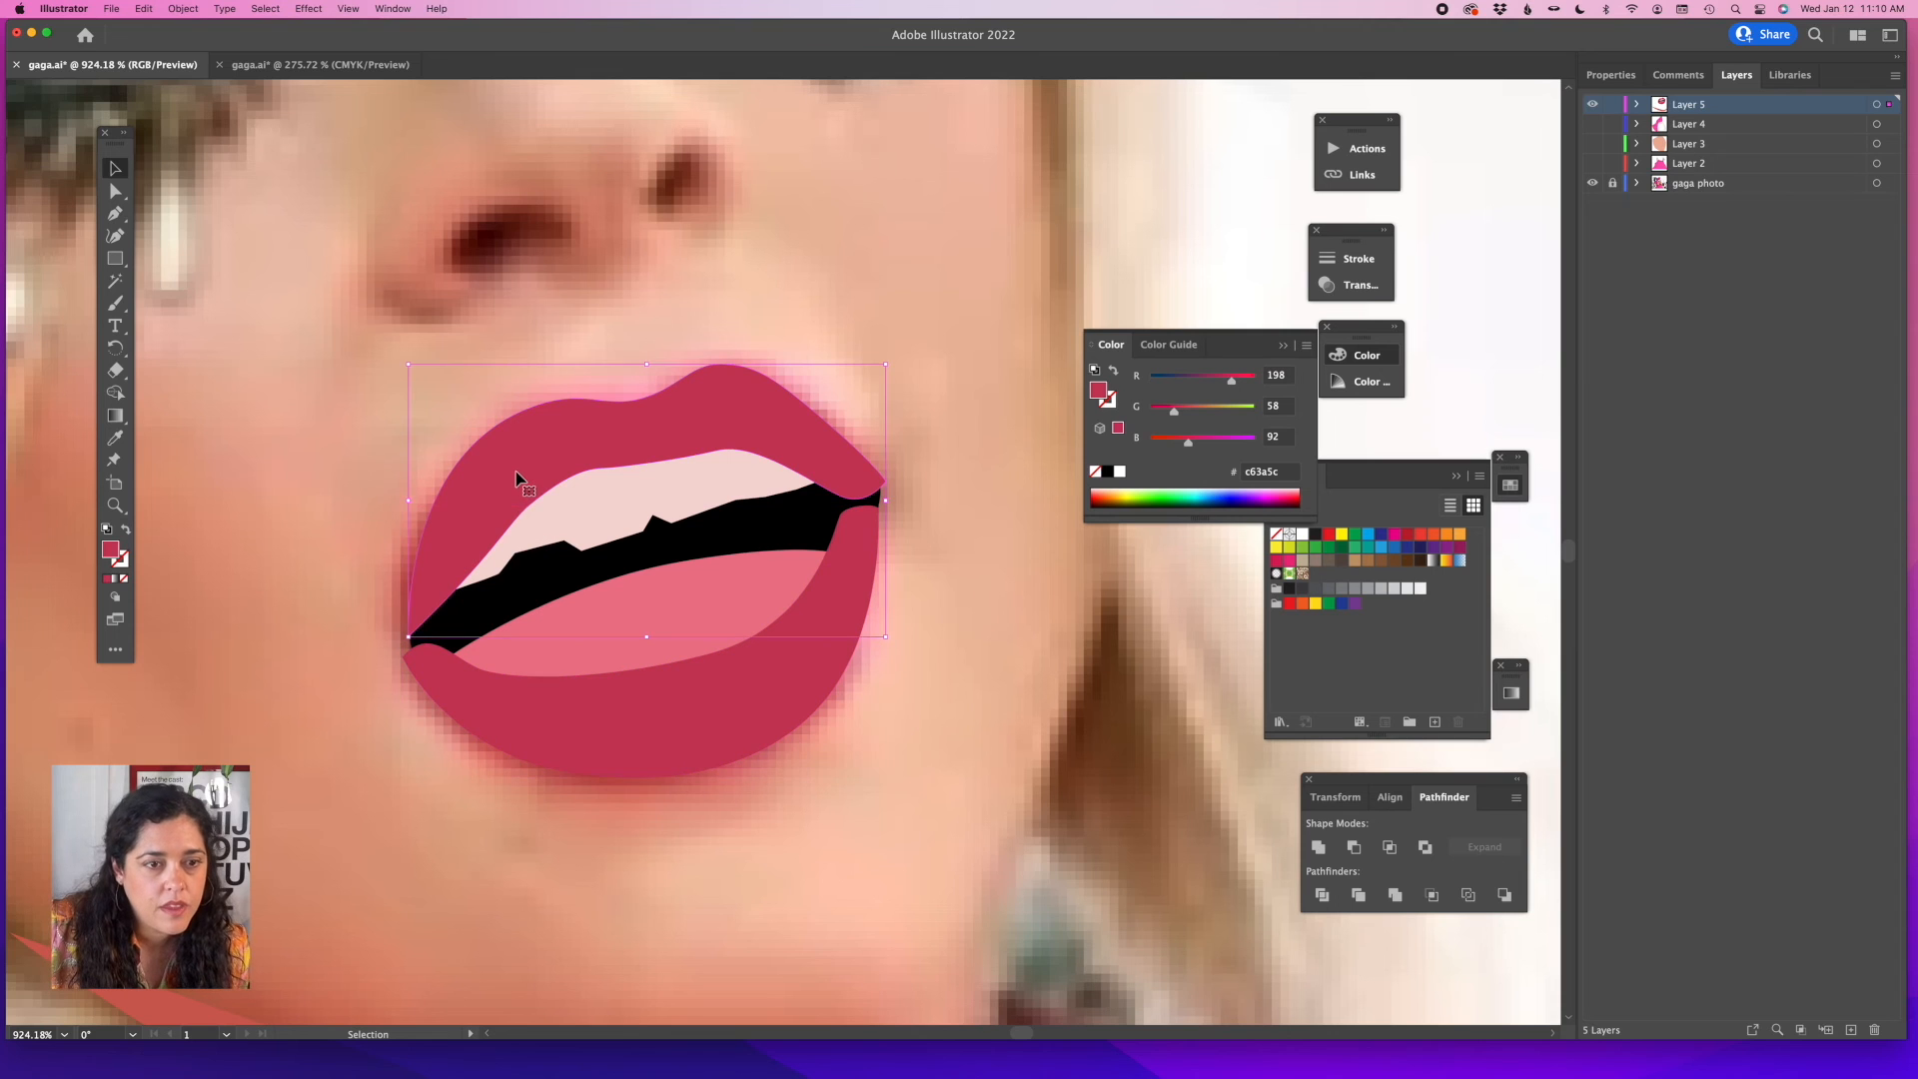
left_click(1592, 105)
left_click(1593, 105)
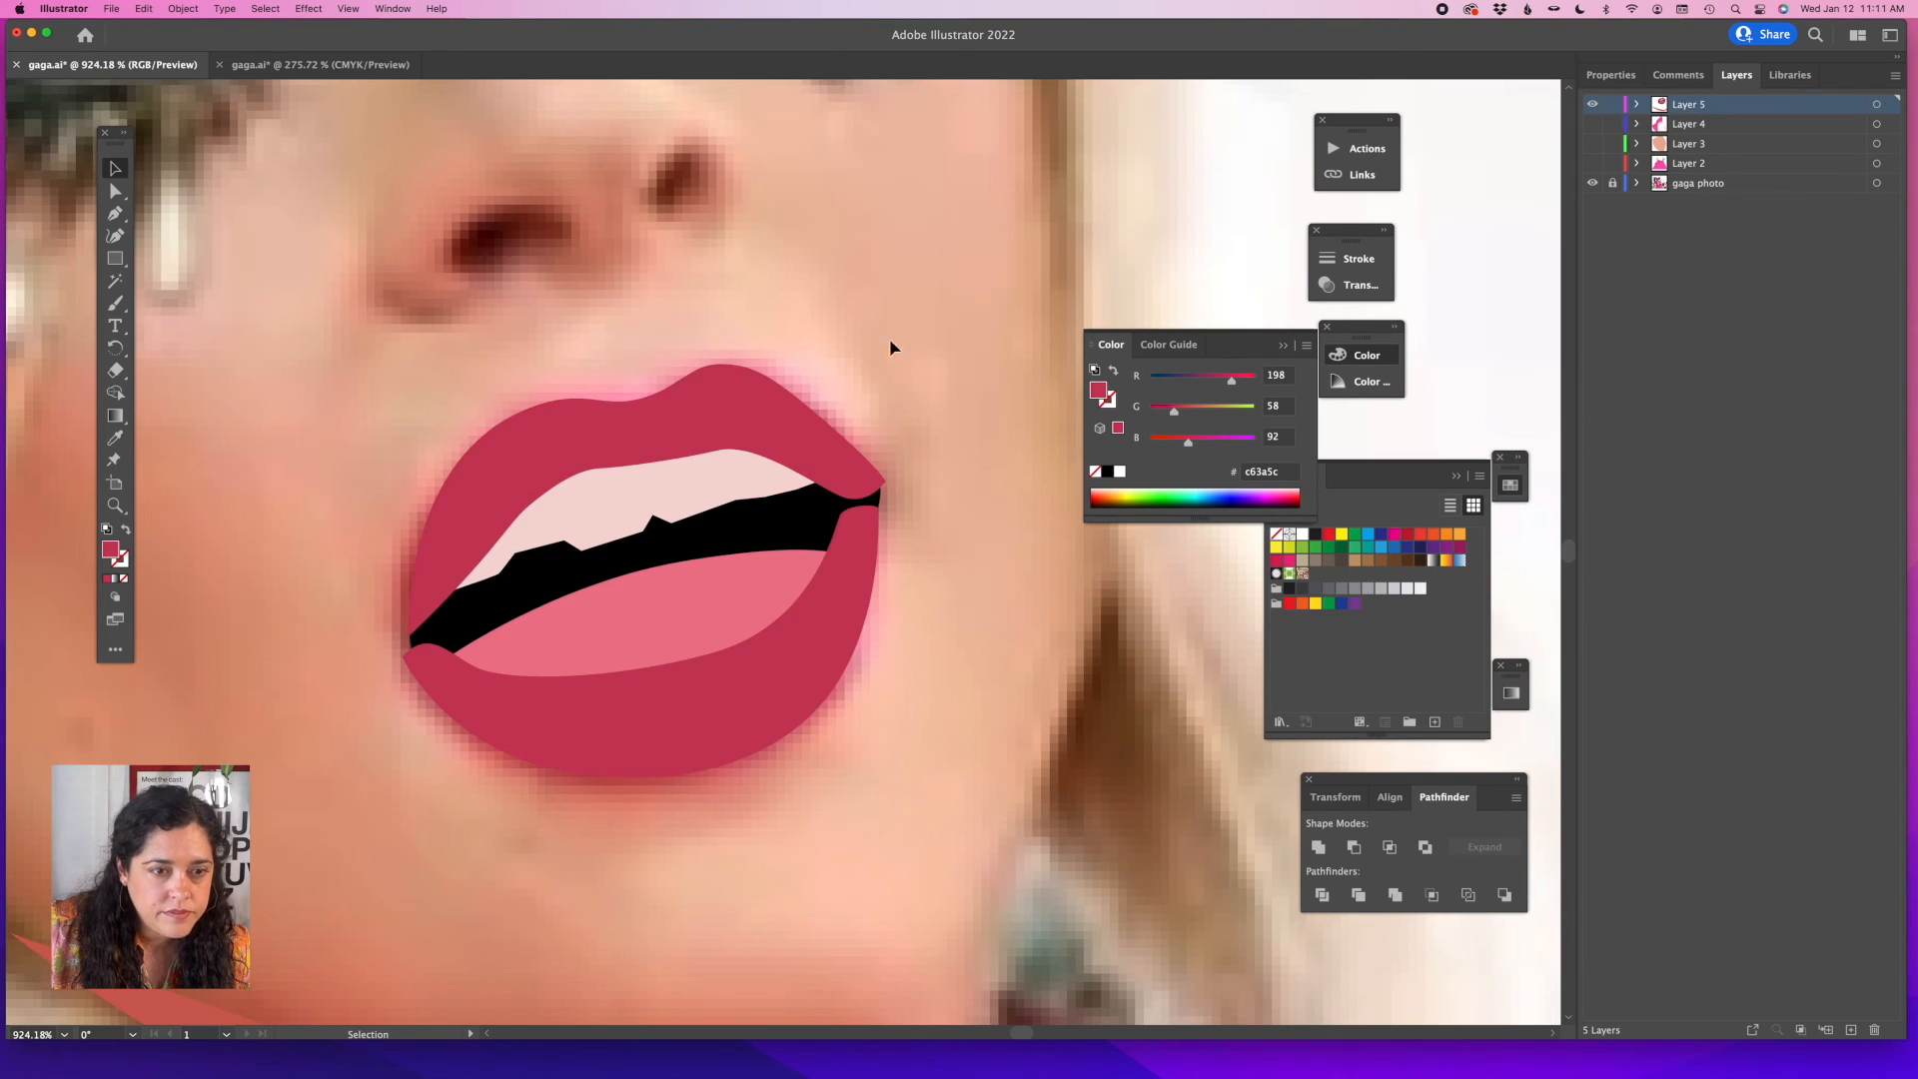
Trace the left nostril as a small closed shape and fill it with the dark red-brown sampled from the photo's right nostril.
left_click(115, 504)
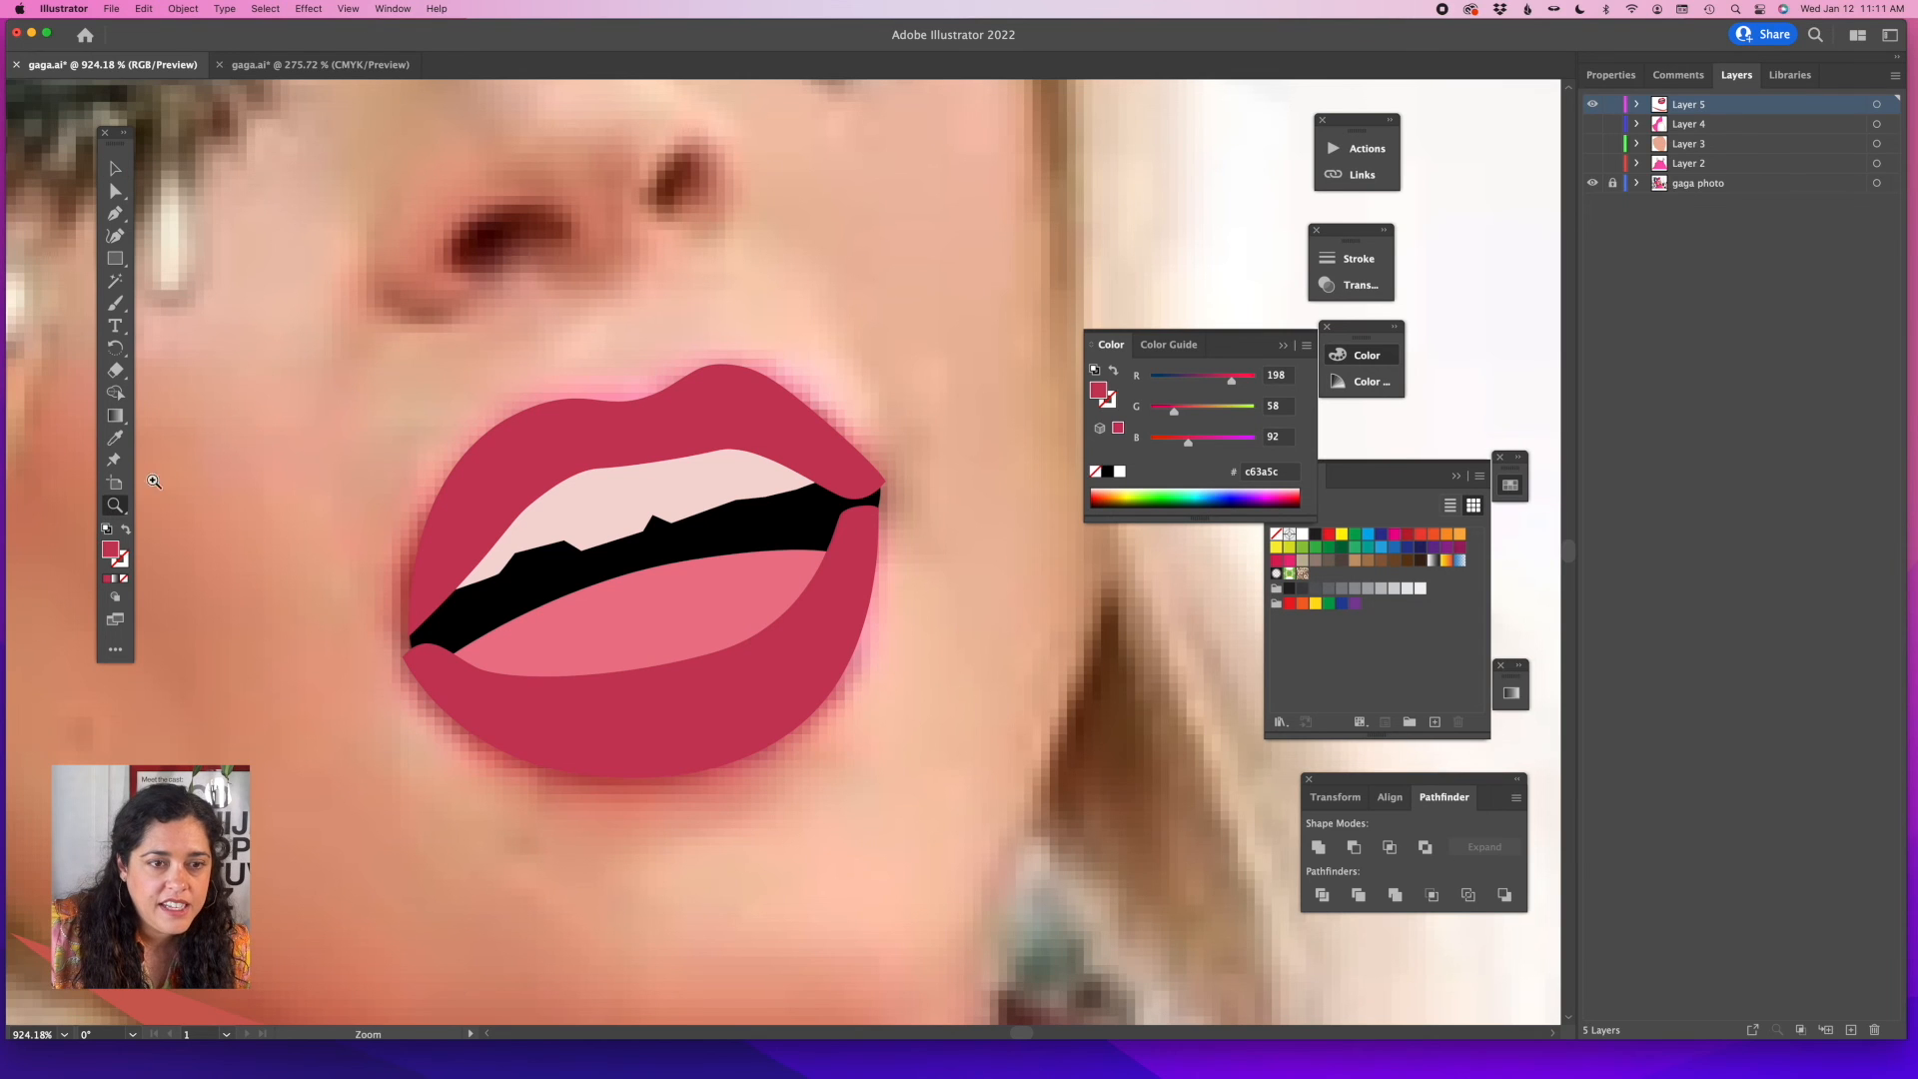
left_click_drag(394, 425, 426, 768)
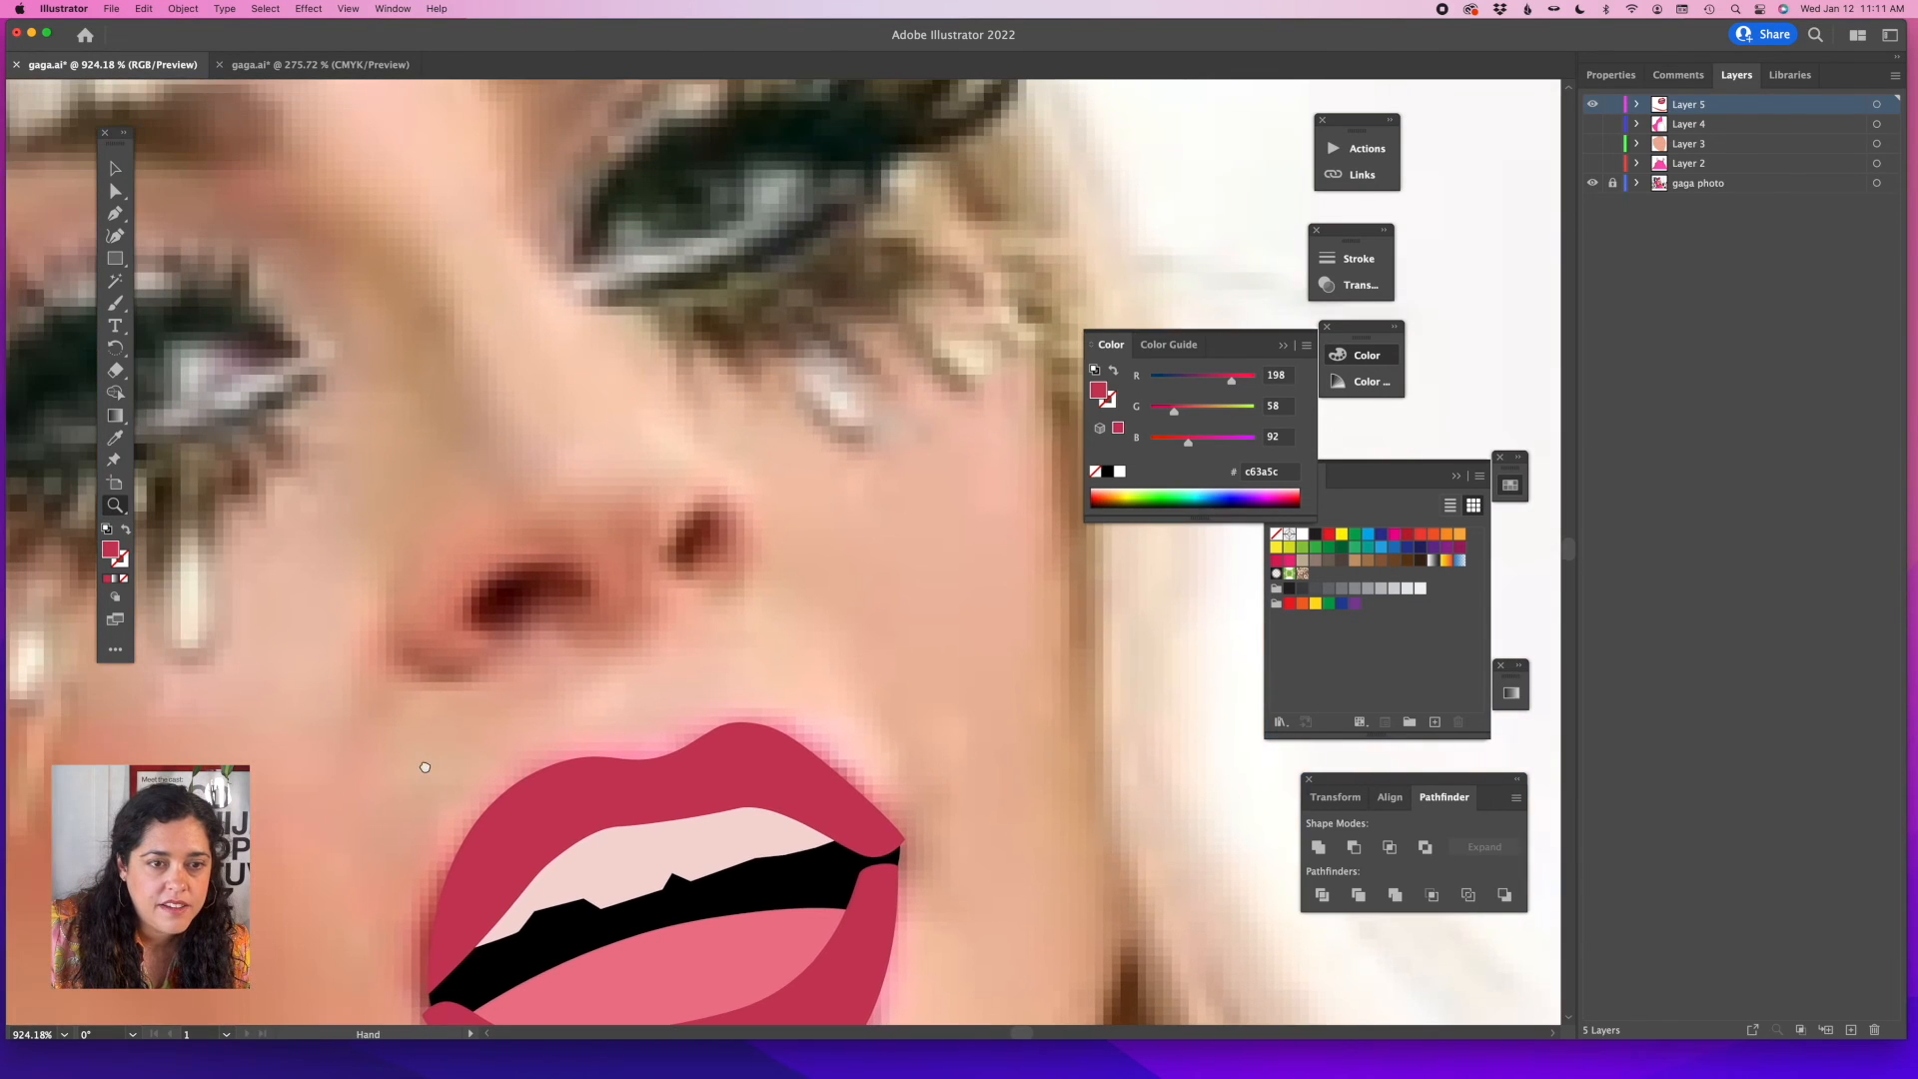
left_click(114, 214)
left_click(593, 591)
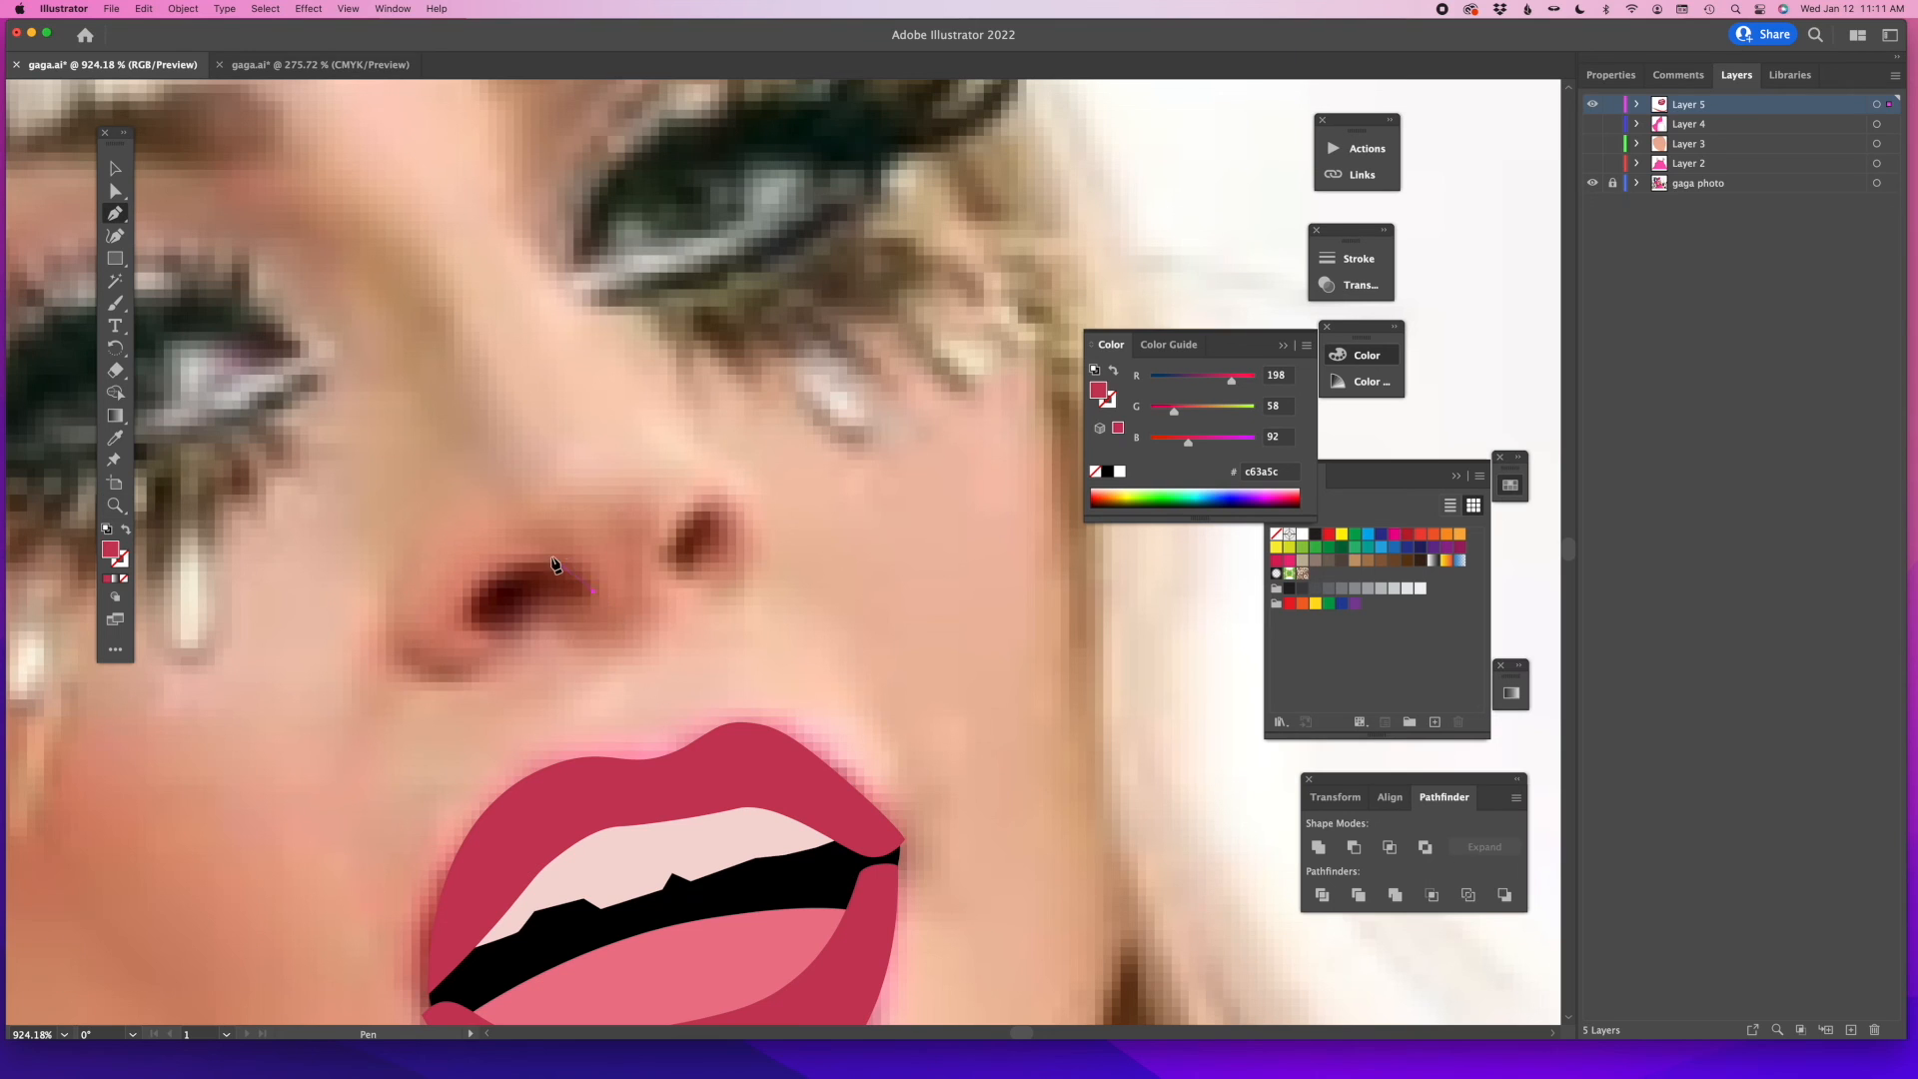
left_click_drag(470, 612, 470, 615)
left_click_drag(481, 633, 559, 597)
left_click(592, 592)
key("i")
left_click(696, 544)
Trace the right nostril as a small closed Pen tool shape.
key("p")
left_click(662, 553)
mouse_move(699, 487)
left_mouse_down()
mouse_move(710, 530)
mouse_move(680, 501)
mouse_move(471, 579)
mouse_move(687, 542)
left_mouse_up()
left_click(693, 575)
left_click(662, 551)
Trace the left eye as a closed almond shape and fill it with the pale gray #d0cfcb sampled from the photo.
key("z")
key("p")
left_click(670, 346)
left_click_drag(450, 417, 383, 408)
left_click(396, 408)
left_click_drag(509, 322, 555, 317)
left_click_drag(670, 347, 763, 374)
key("i")
left_click(925, 282)
Check the finished version, trace the left eyebrow as a closed tapered shape, and fill it with sampled brown #7b583f.
left_click(289, 66)
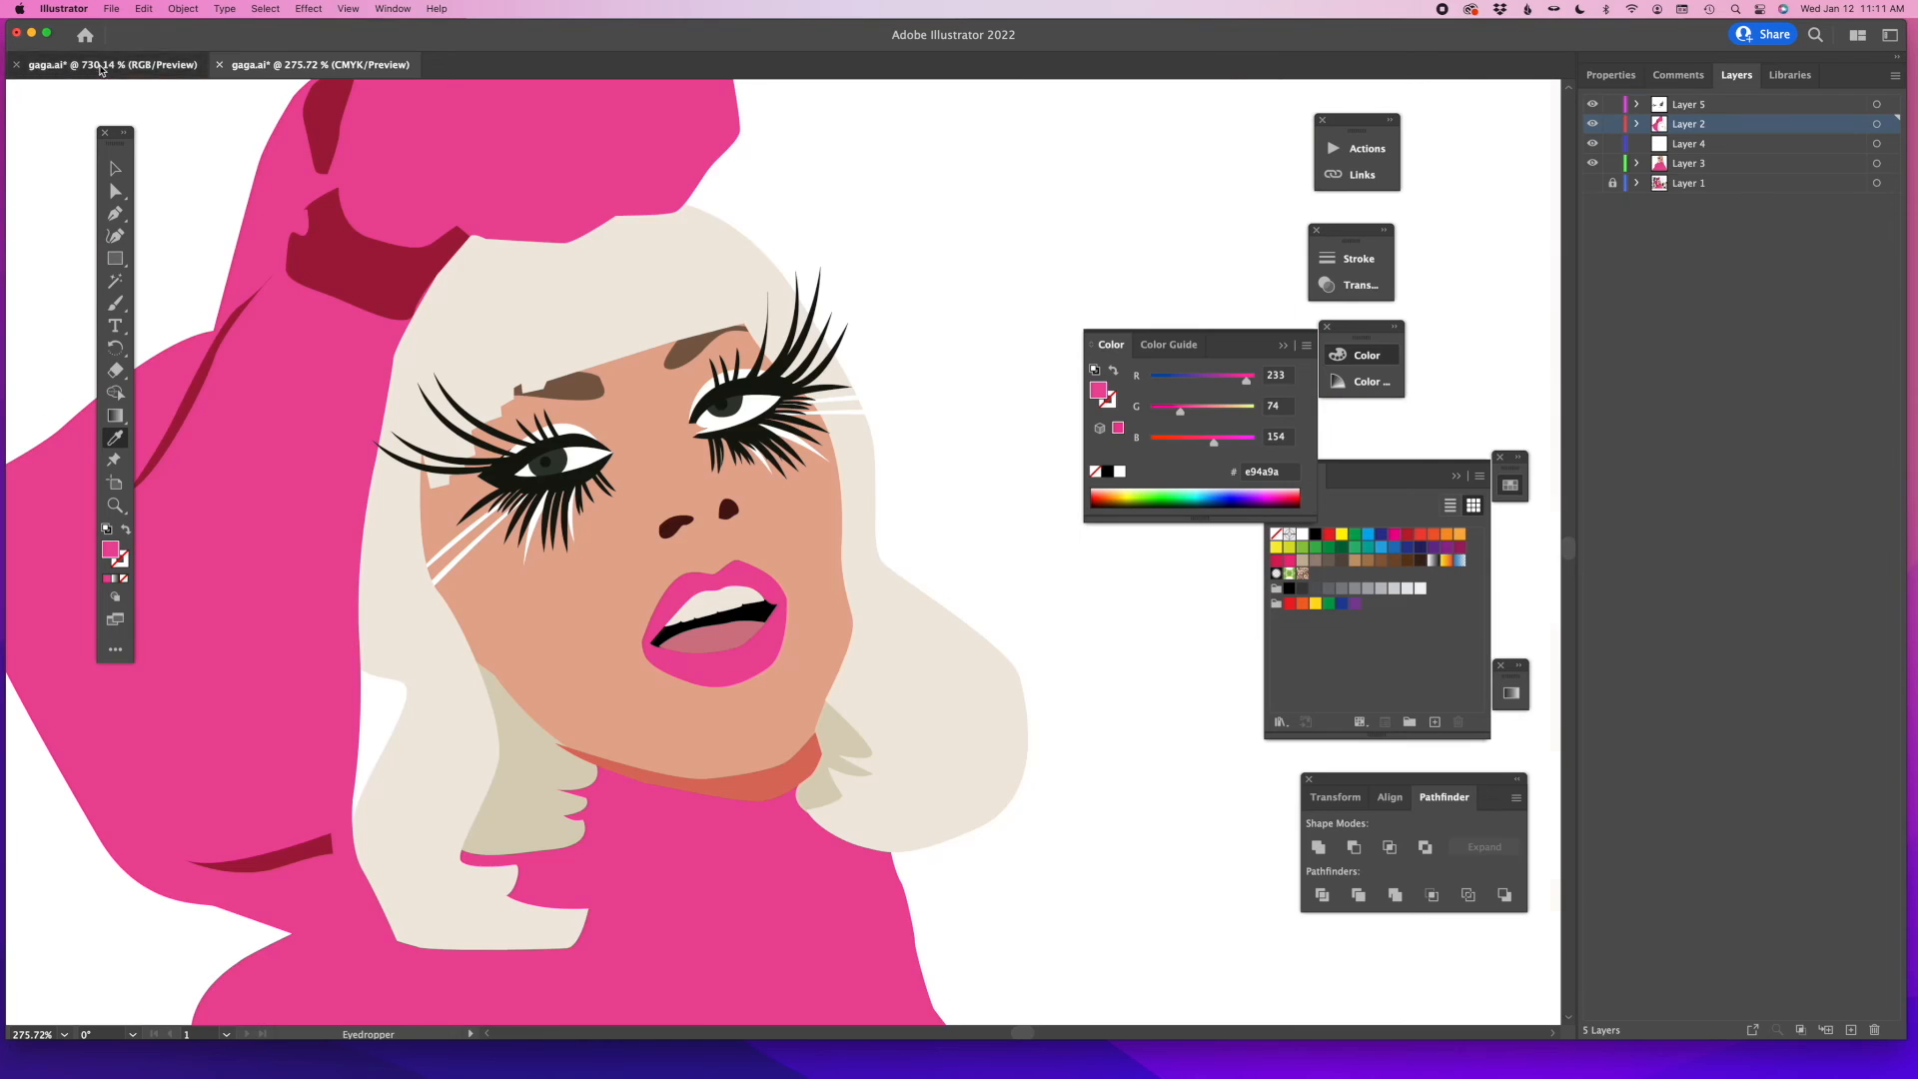
left_click(101, 69)
key("p")
left_click(617, 232)
left_click_drag(658, 272, 584, 302)
left_click_drag(316, 312, 278, 335)
left_click(317, 312)
left_click_drag(421, 217, 471, 212)
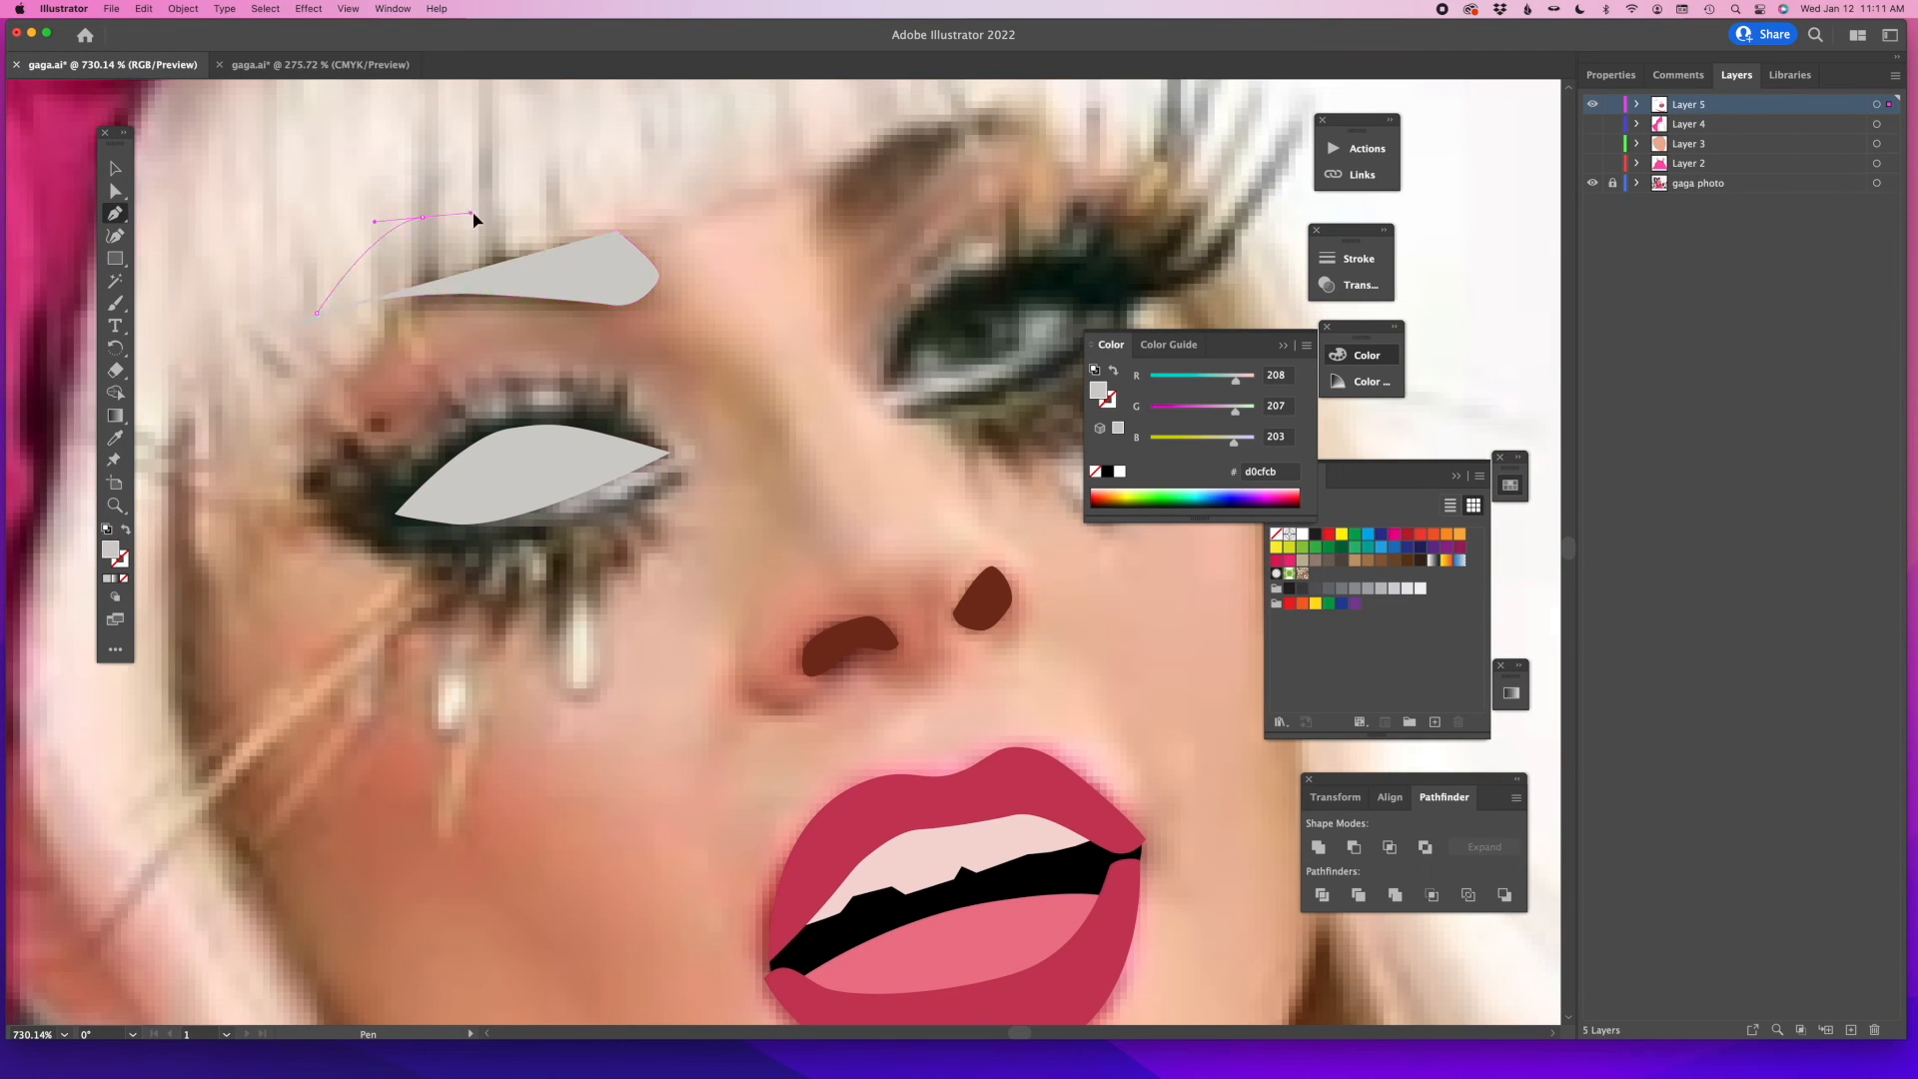
left_click(616, 231)
key("i")
left_click(856, 428)
Trace the right eyebrow as a closed curved shape in the same brown and deselect it.
key("p")
left_click(824, 187)
left_click_drag(807, 236, 822, 246)
left_click_drag(847, 248, 871, 237)
left_click(1027, 128)
scroll(963, 97, "up", 2)
mouse_move(983, 135)
left_mouse_down()
mouse_move(1011, 125)
mouse_move(957, 186)
left_mouse_up()
left_click_drag(824, 267, 810, 306)
left_click(756, 347, "super")
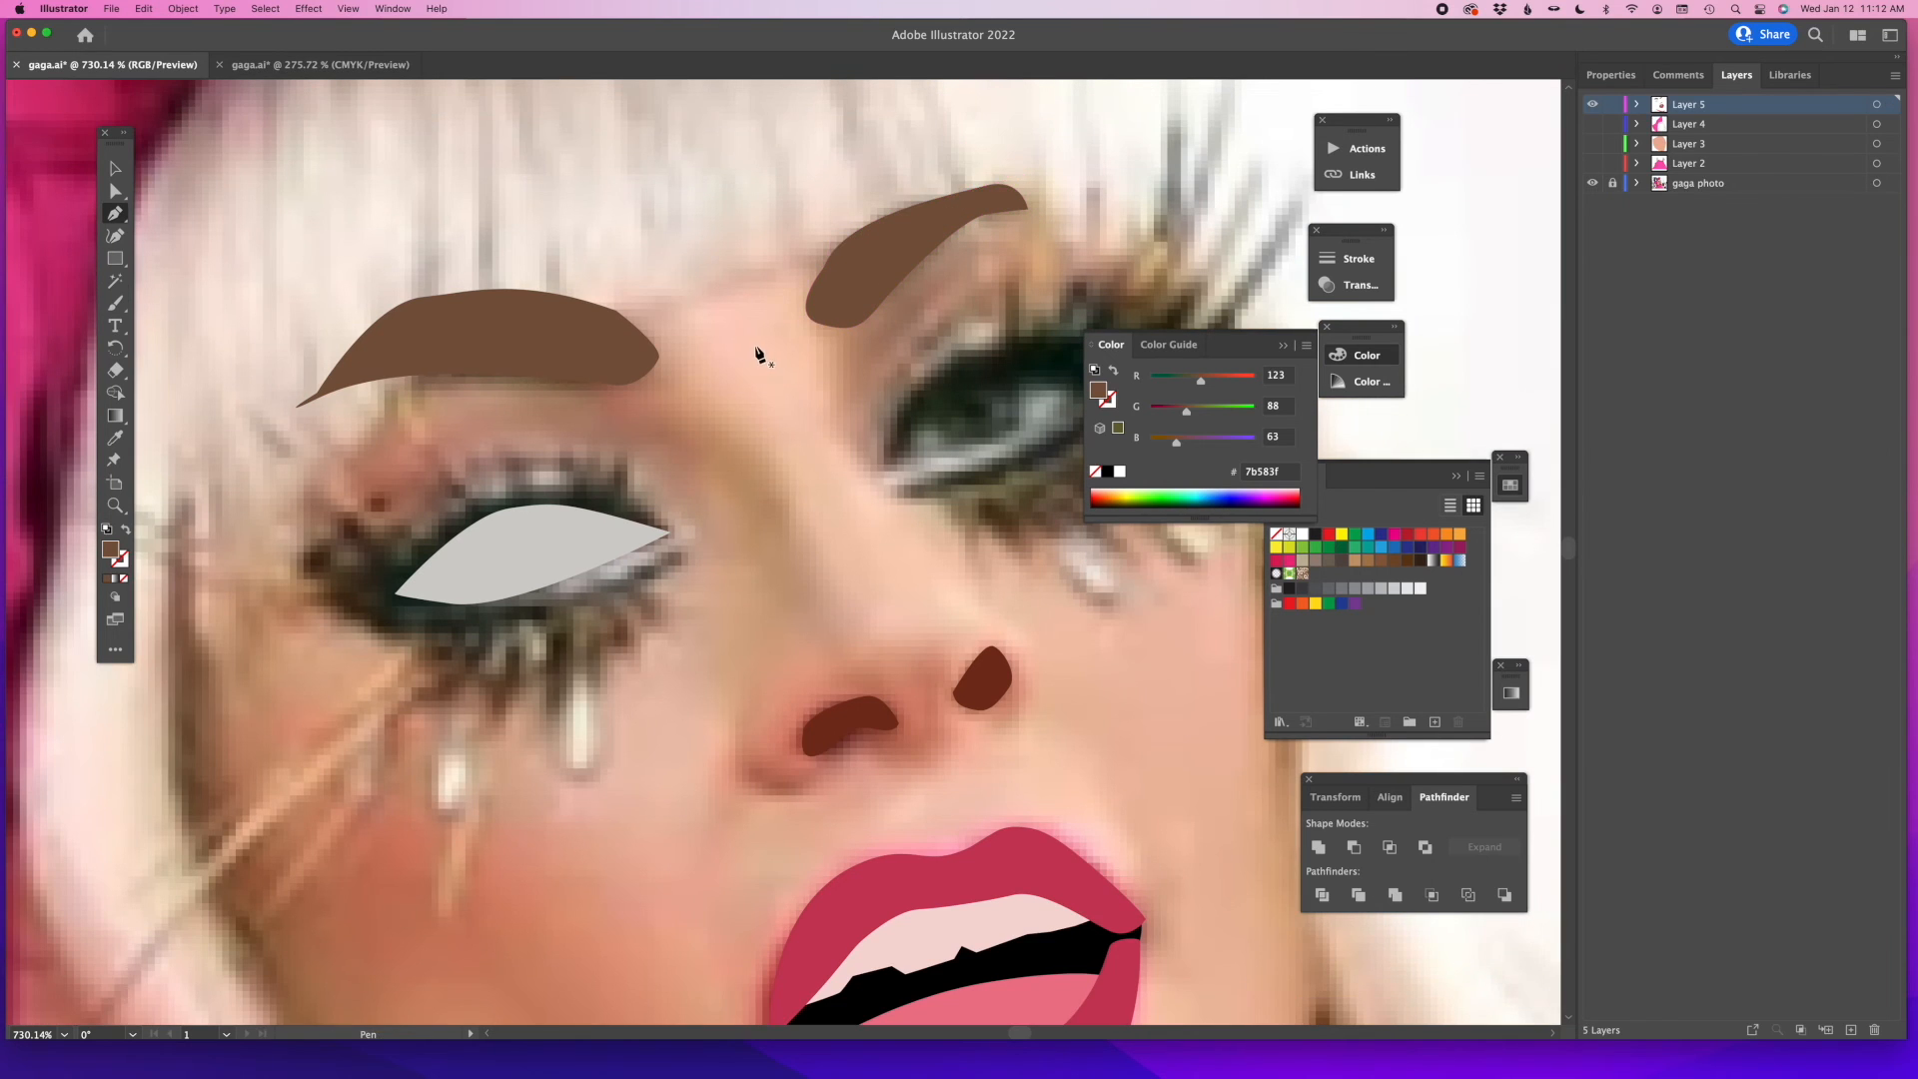
Create matching round irises over both eyes with the Ellipse tool, filled with the dark green sampled from the photo.
scroll(756, 347, "down", 3)
left_click_drag(568, 464, 563, 479)
left_click_drag(115, 258, 190, 296)
mouse_move(964, 295)
left_mouse_down()
mouse_move(1010, 336)
mouse_move(798, 317)
mouse_move(955, 321)
mouse_move(492, 454)
left_mouse_up()
key("i")
left_click(894, 309)
Adjust the upper curve of the left eye shape and fill it with white.
left_click(570, 438, "super")
key("shift+x")
left_click_drag(538, 395, 545, 386)
left_click(419, 340, "super")
left_click(116, 217)
left_click(407, 438, "super")
key("x")
left_click(1302, 534)
left_click(125, 531)
Trace the right eye as a closed white almond shape and bring its iris to the front.
left_click(871, 359)
left_click_drag(943, 278, 974, 266)
left_click(1106, 270)
left_click_drag(1003, 338, 947, 359)
left_click(871, 360)
left_click(830, 407, "super")
left_click(966, 264, "super")
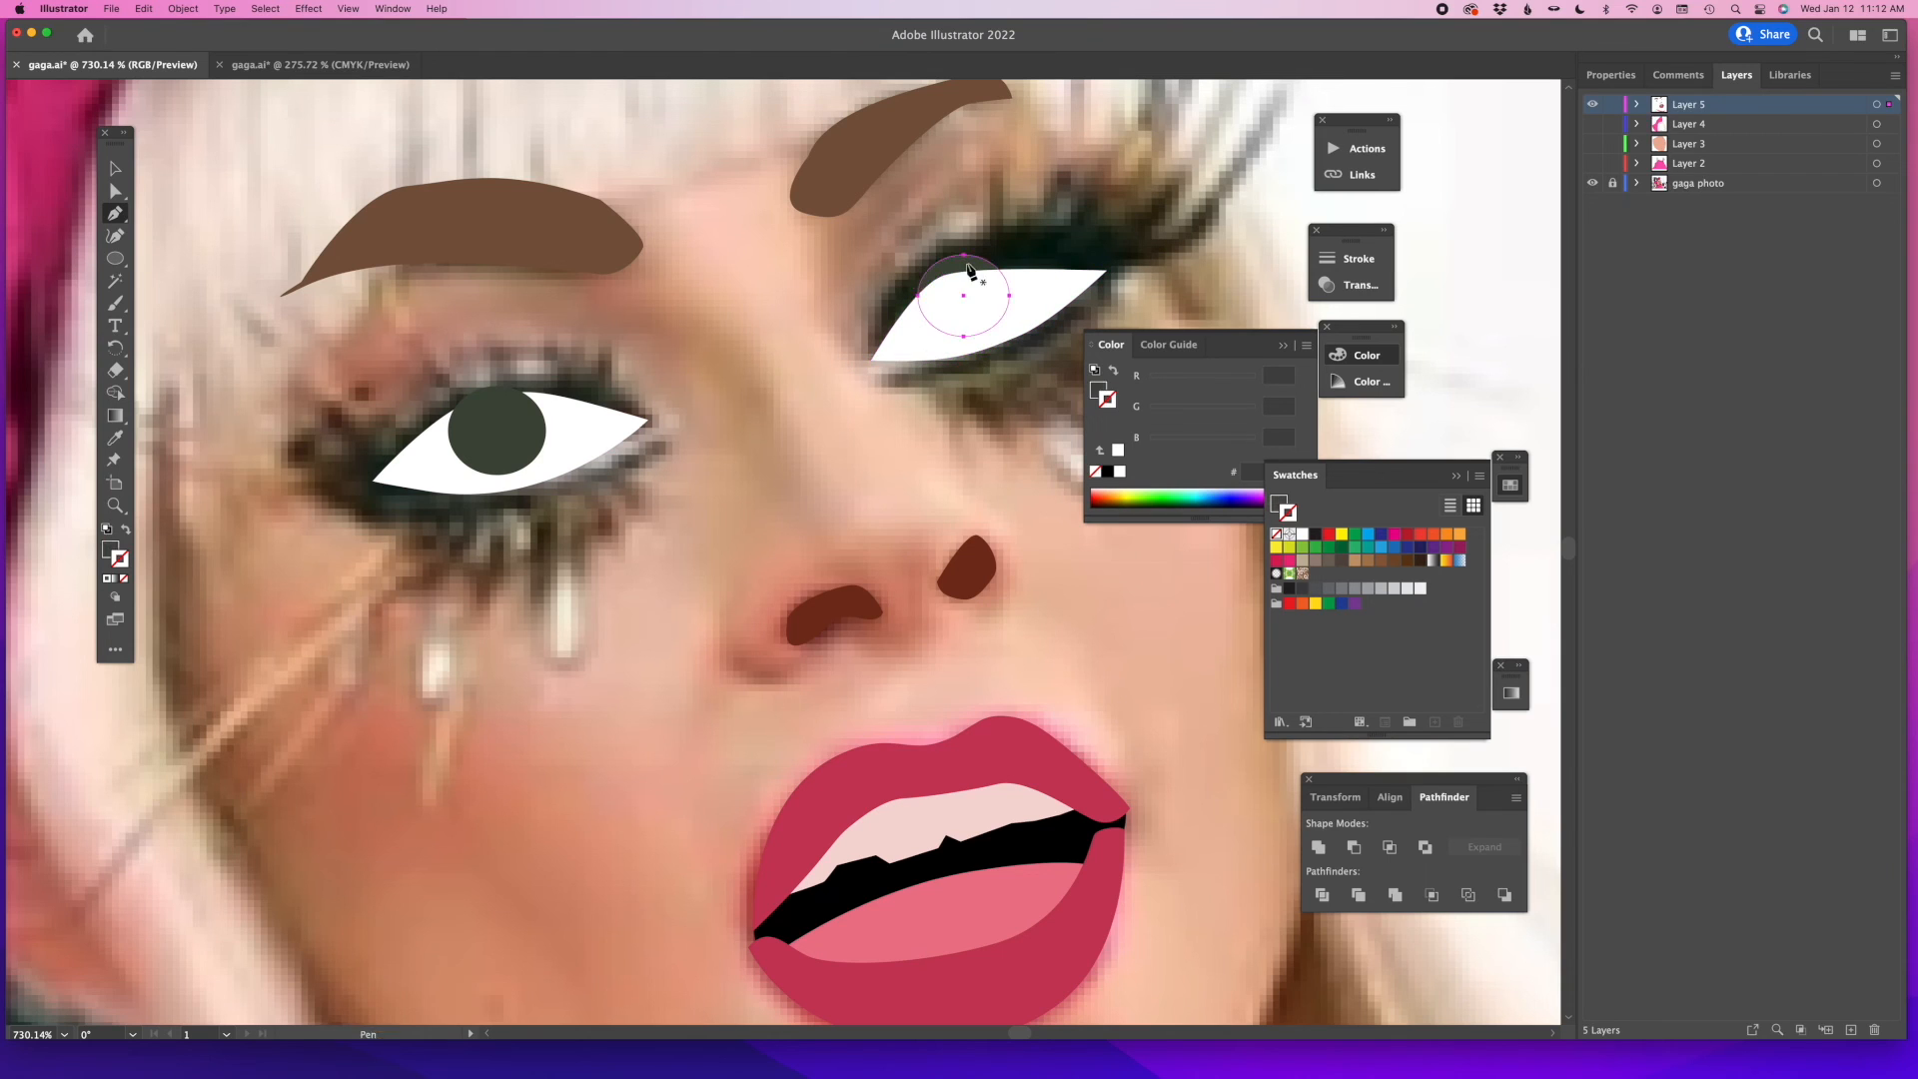
key("super+shift+]")
left_click(789, 325, "super")
Trace the eyelid crease above the left eye as a thin closed shape, fill it with a color sampled from the image, and deselect.
left_click(628, 390)
left_click_drag(497, 348, 464, 356)
left_click_drag(353, 453, 343, 460)
mouse_move(463, 356)
left_mouse_down()
mouse_move(368, 378)
mouse_move(523, 378)
left_mouse_up()
left_click(353, 453)
left_click(627, 390)
key("i")
left_click(587, 416)
left_click(835, 428, "super")
Trace the eyelid crease above the right eye as a thin closed curved shape and deselect it.
left_click(116, 217)
left_click(866, 312)
mouse_move(942, 208)
left_mouse_down()
mouse_move(981, 192)
mouse_move(969, 221)
left_mouse_up()
left_click(1044, 191)
left_click(866, 313)
left_click(876, 312, "super")
Trace the left eye's upper eyeliner as a closed shape running from the inner corner to beyond the outer corner.
left_click(655, 412)
left_click_drag(514, 362, 419, 362)
left_click(352, 454)
left_click(337, 475)
left_click(374, 480)
mouse_move(525, 394)
left_mouse_down()
mouse_move(641, 404)
mouse_move(536, 394)
left_mouse_up()
left_click(656, 412)
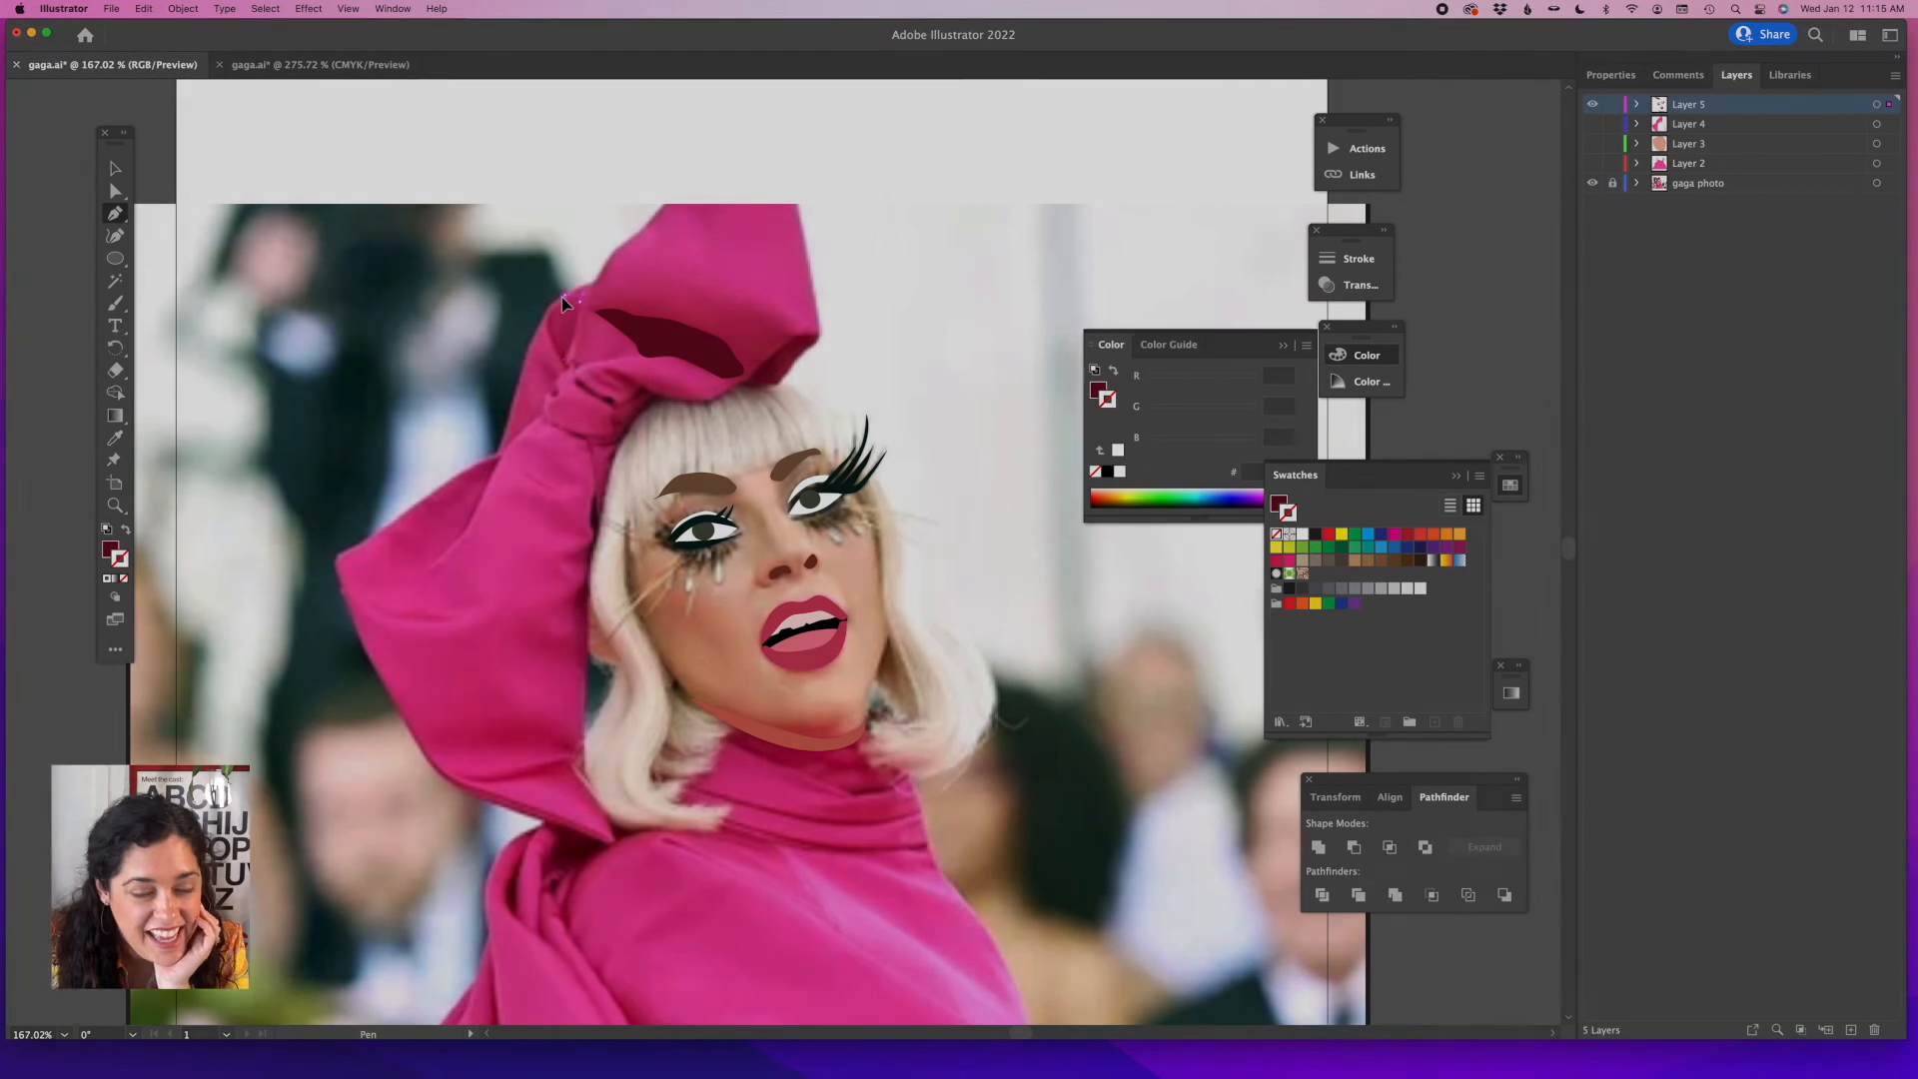
Trace dark maroon shadow shapes in the headpiece's left fold and along its lower right edge, and deselect.
left_click_drag(578, 296, 552, 339)
left_click(556, 367)
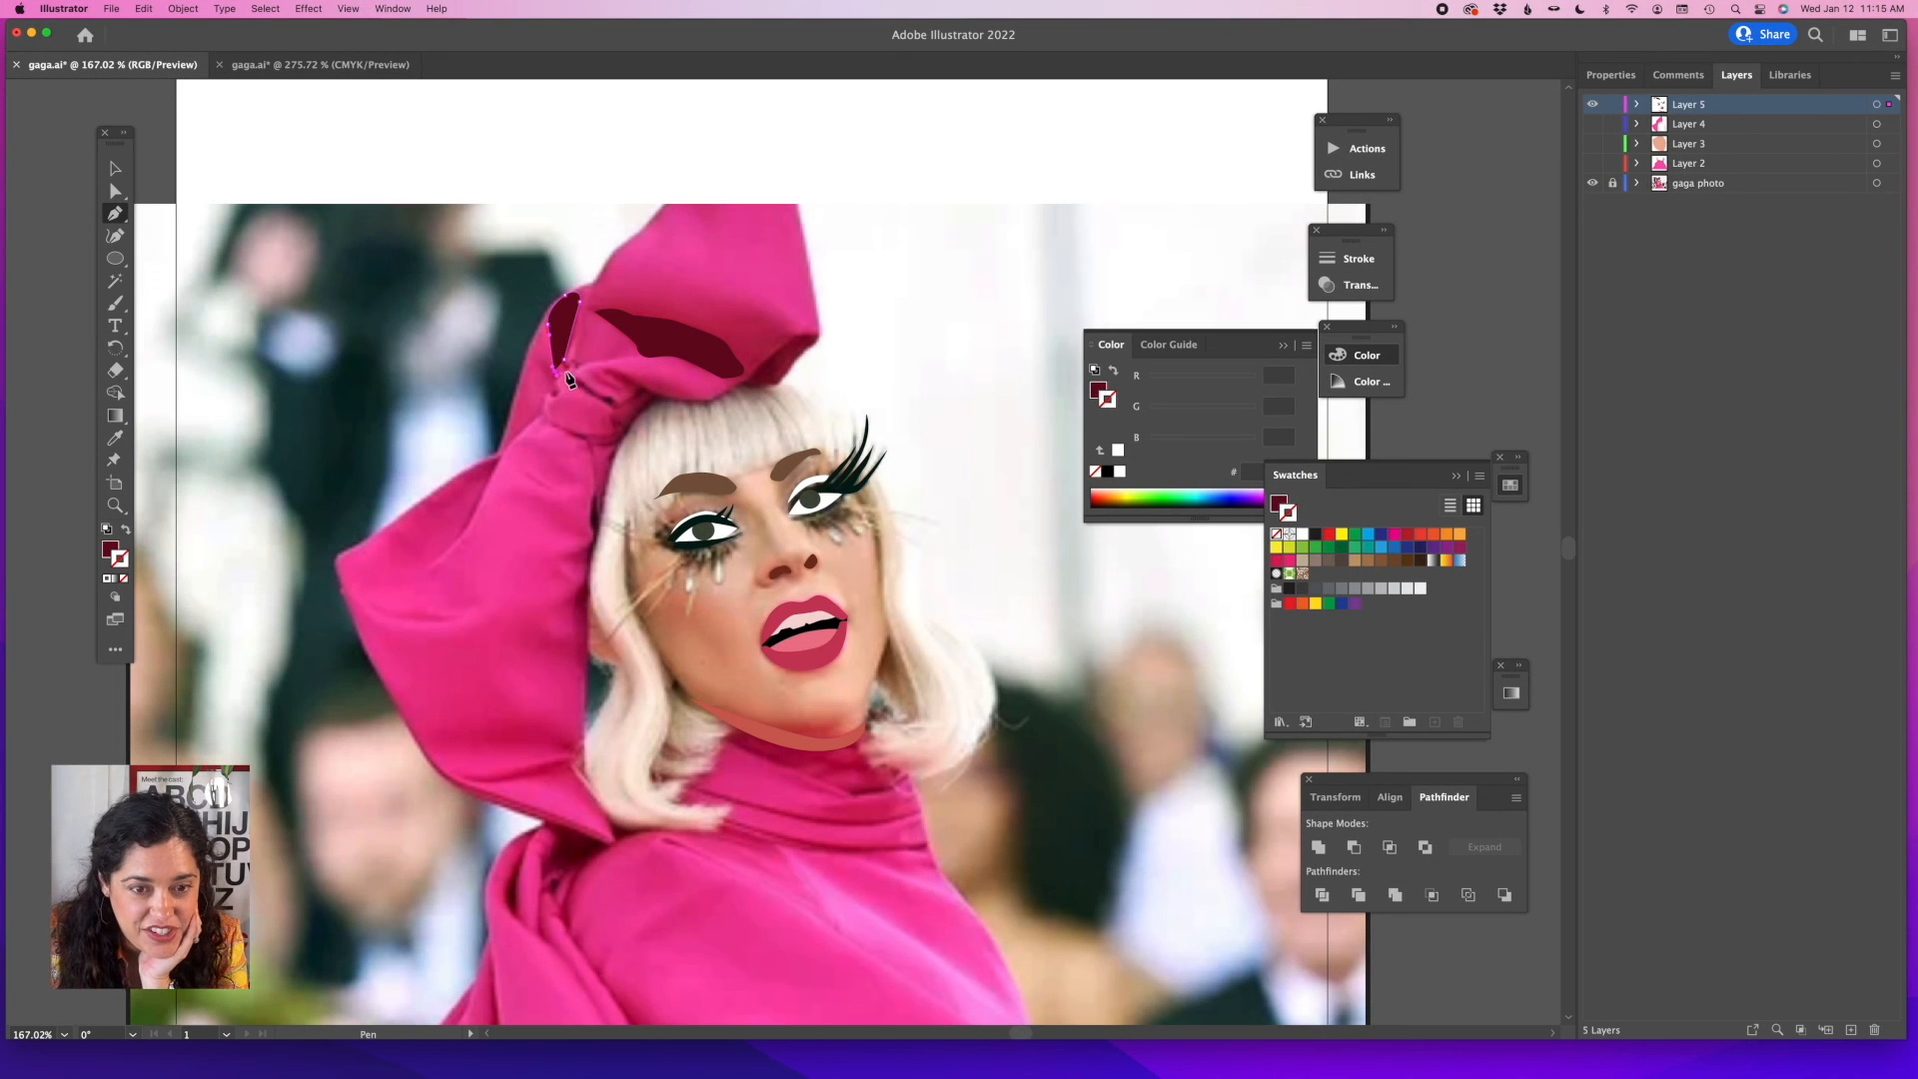
left_click(749, 378)
left_click_drag(797, 331, 809, 333)
left_click(810, 339)
left_click(780, 381)
left_click(748, 378)
left_click(908, 350, "super")
Inspect the traced face up close, and compare it with the complete finished portrait in the CMYK gaga.ai document.
left_click(115, 505)
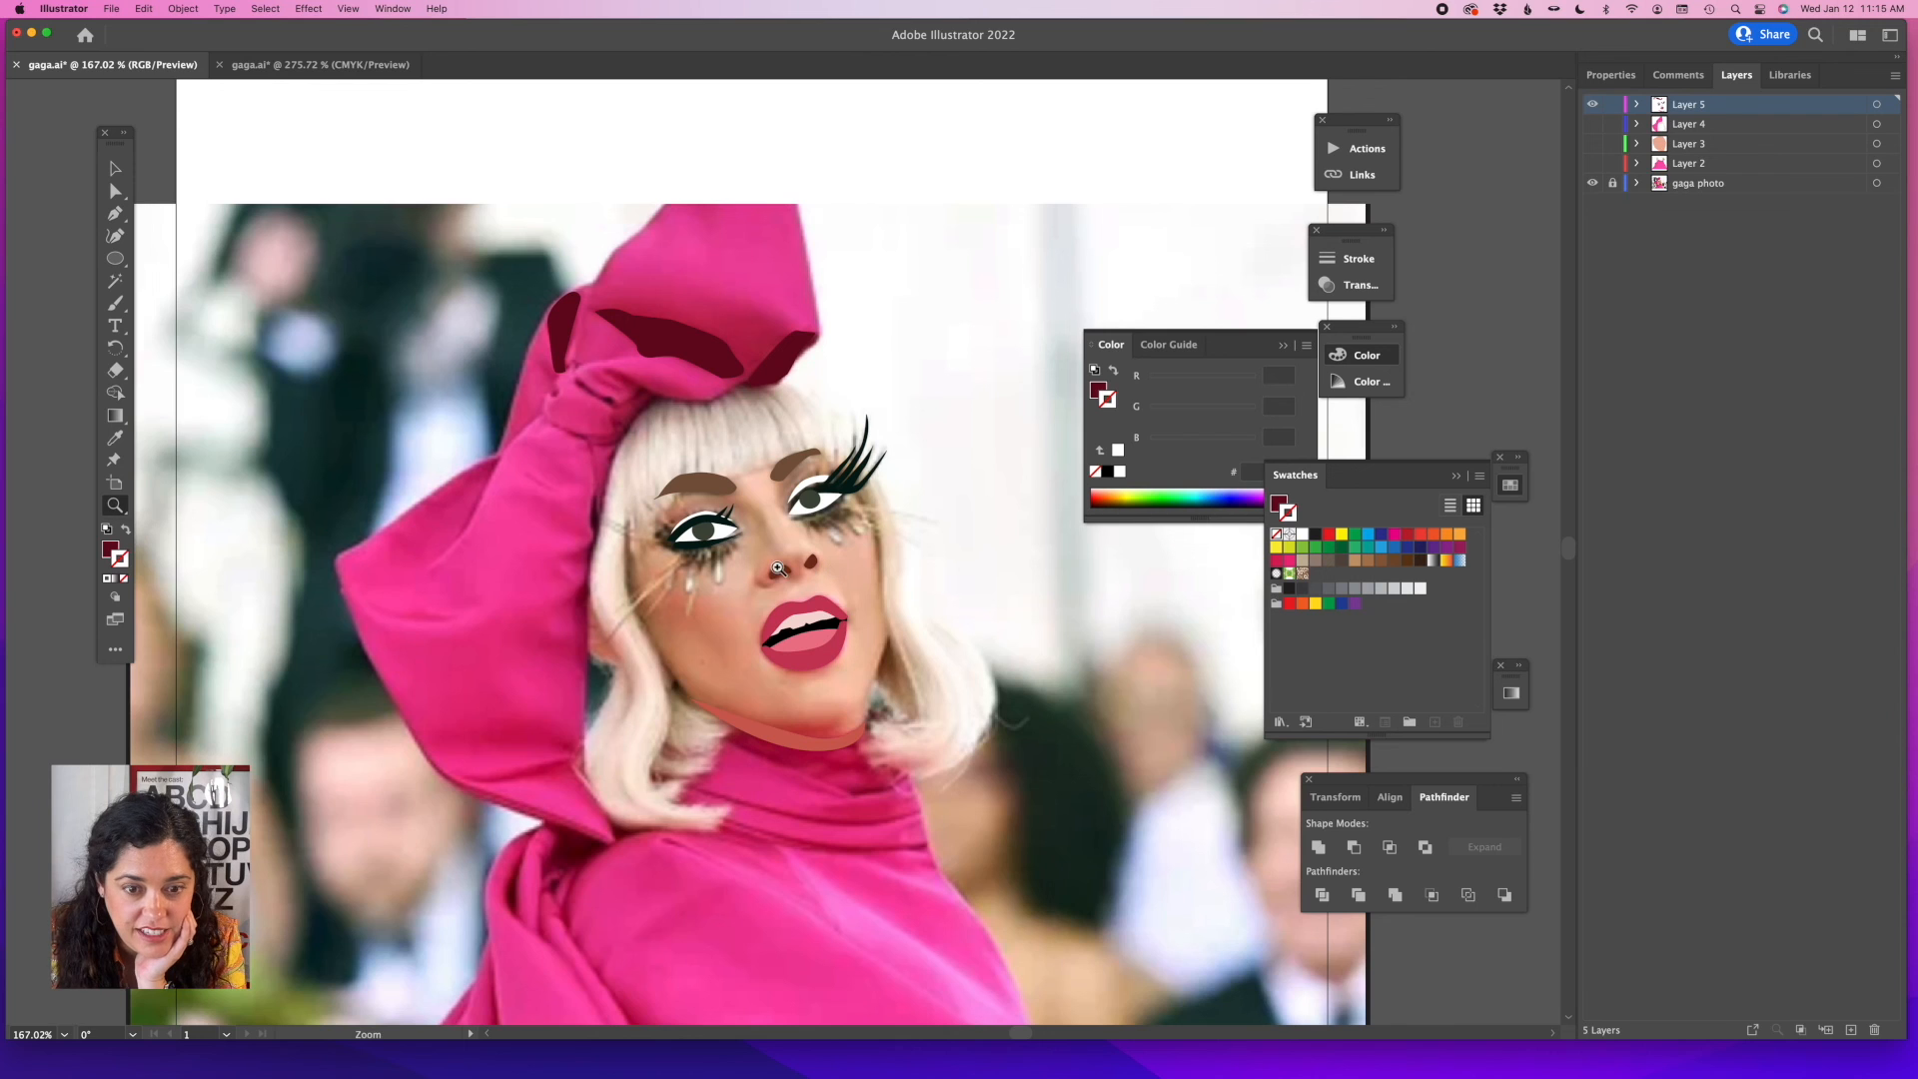
left_click_drag(779, 572, 882, 645)
left_click(115, 168)
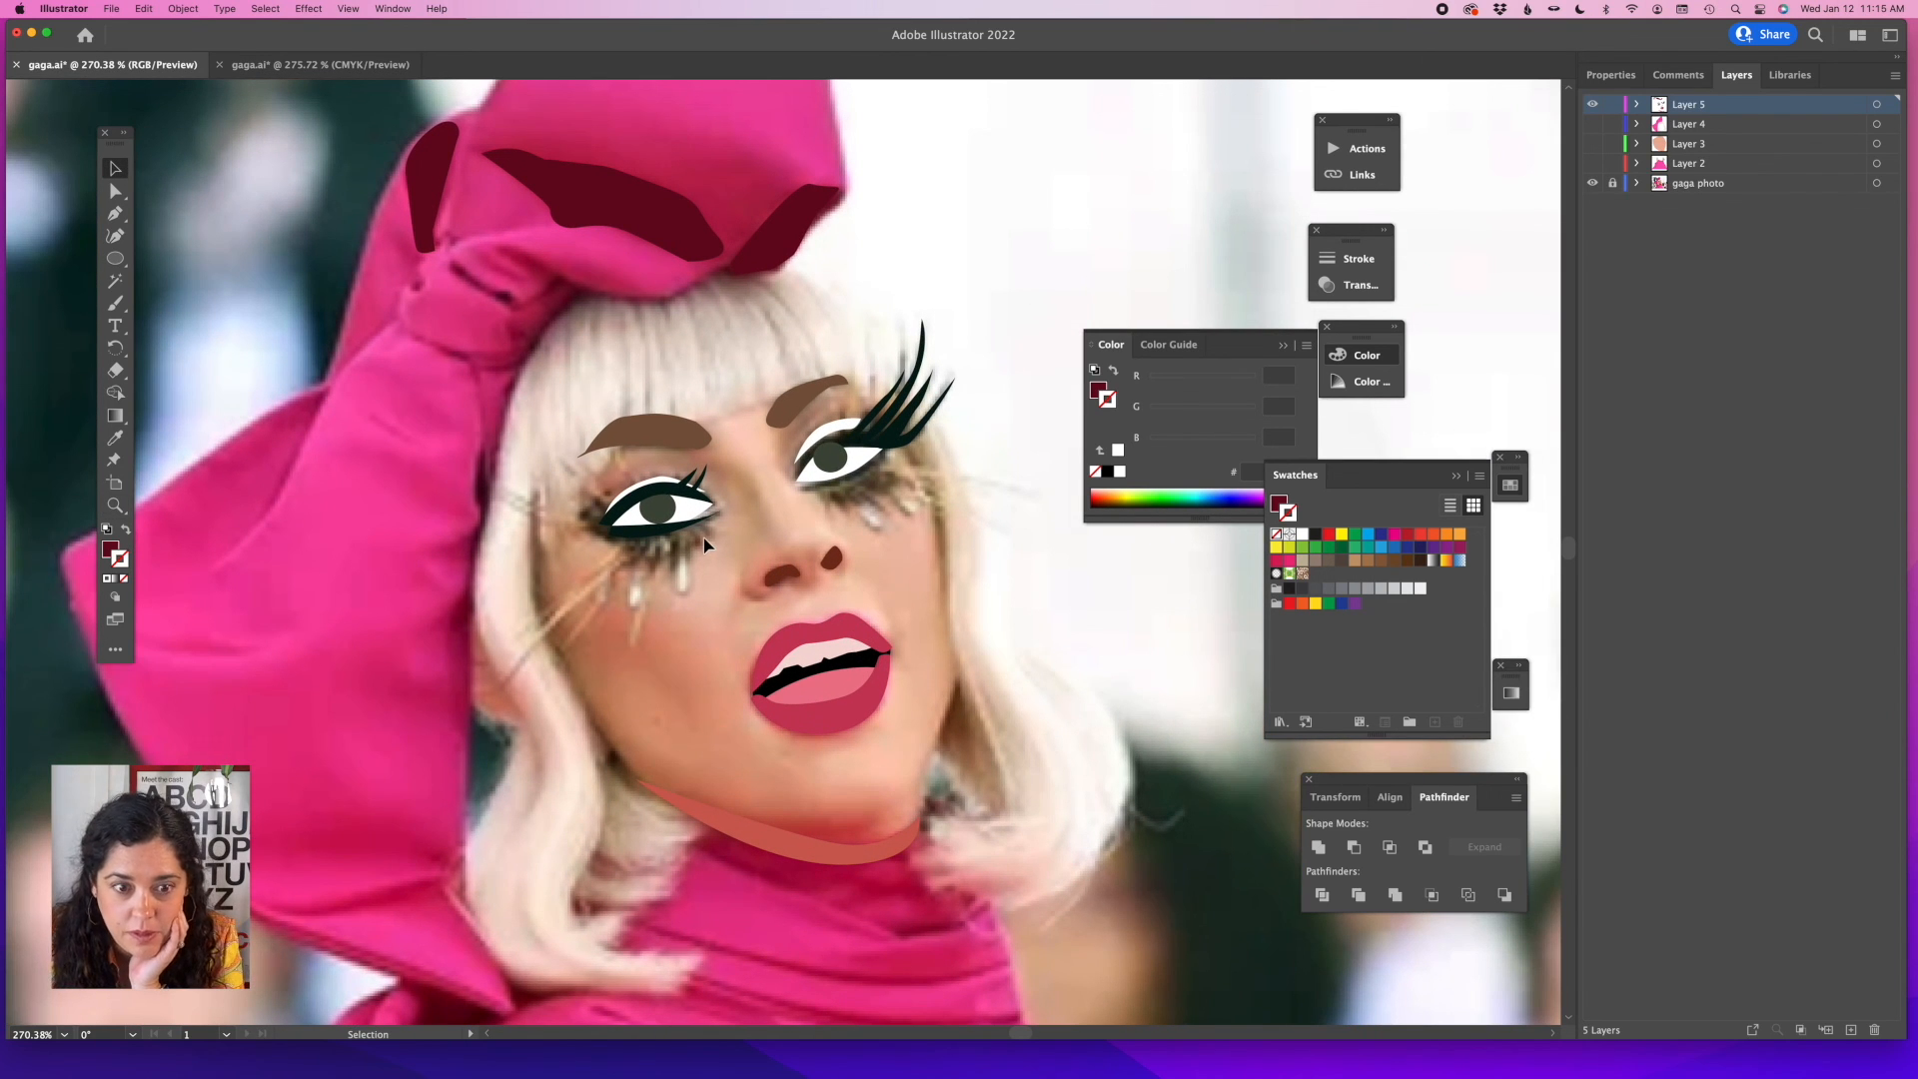
left_click(310, 66)
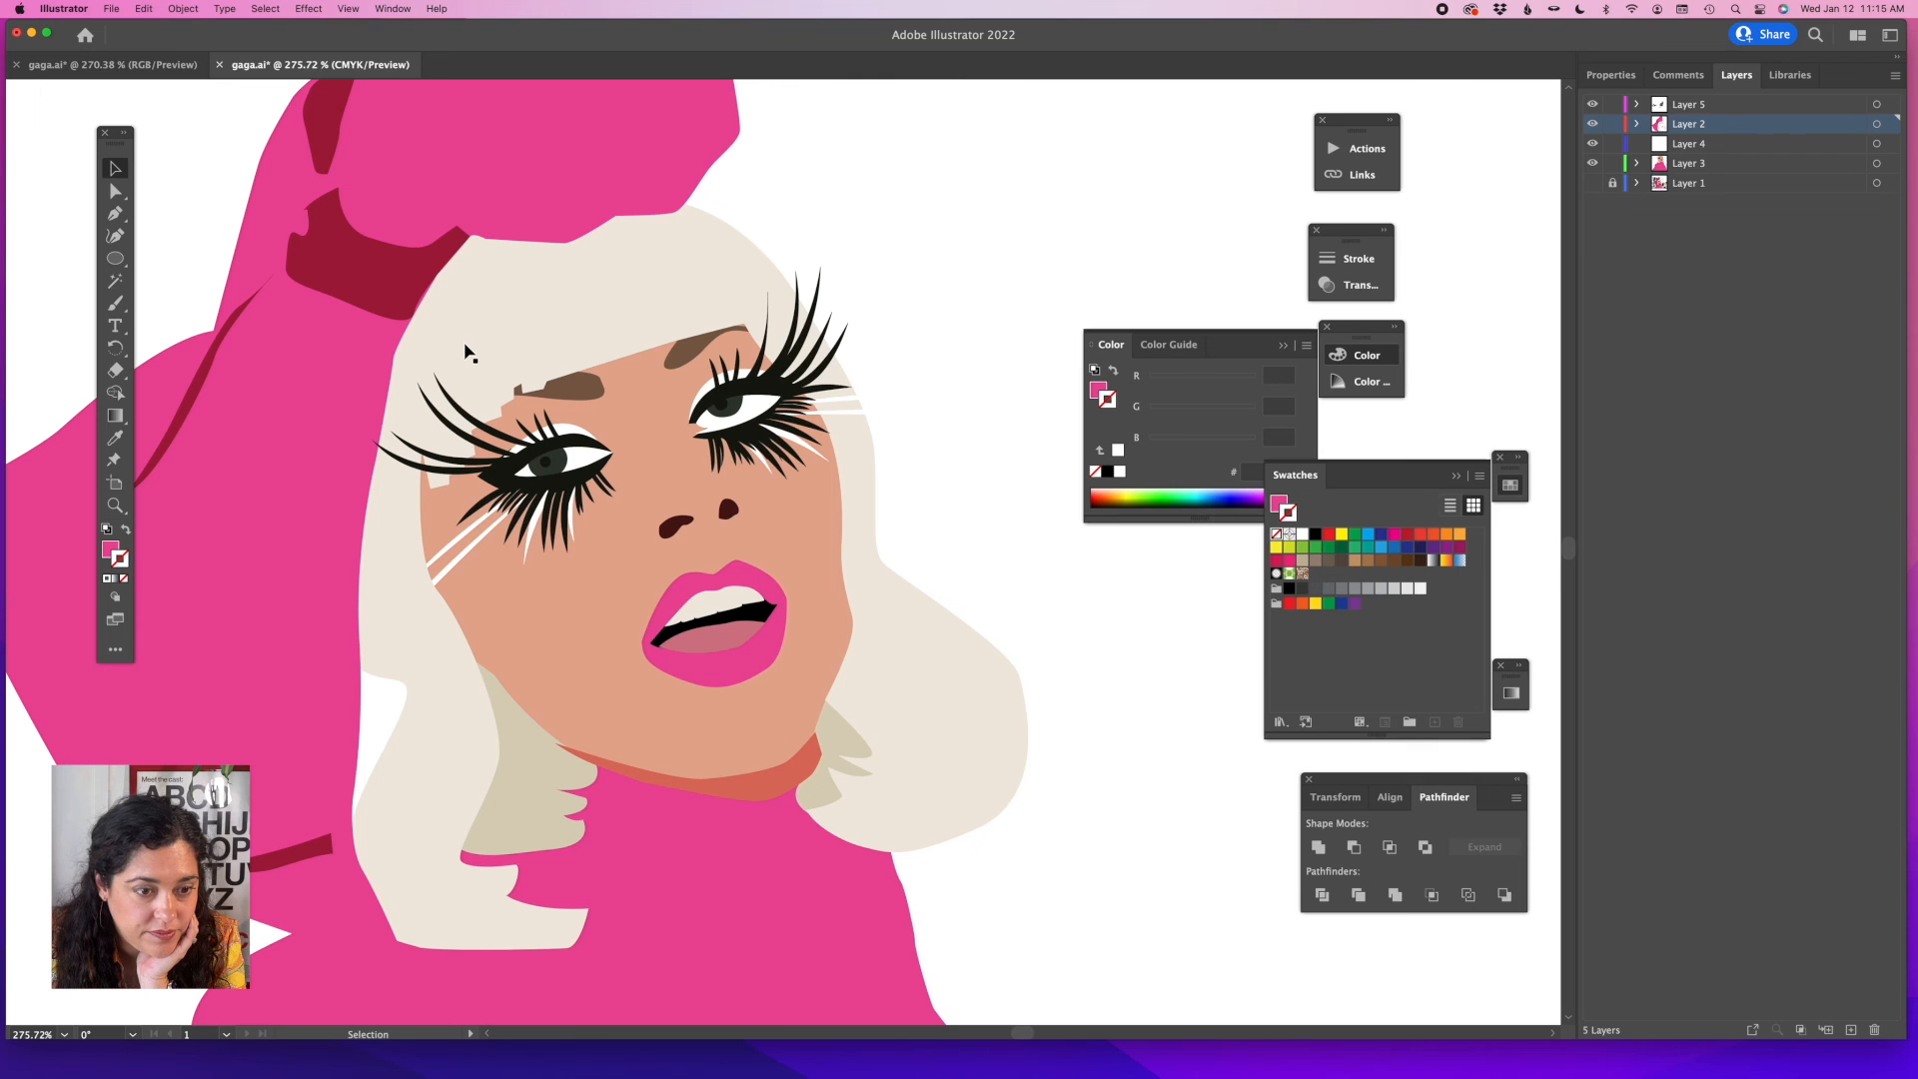
left_click(115, 505)
left_click_drag(802, 729, 666, 652)
scroll(666, 653, "down", 3)
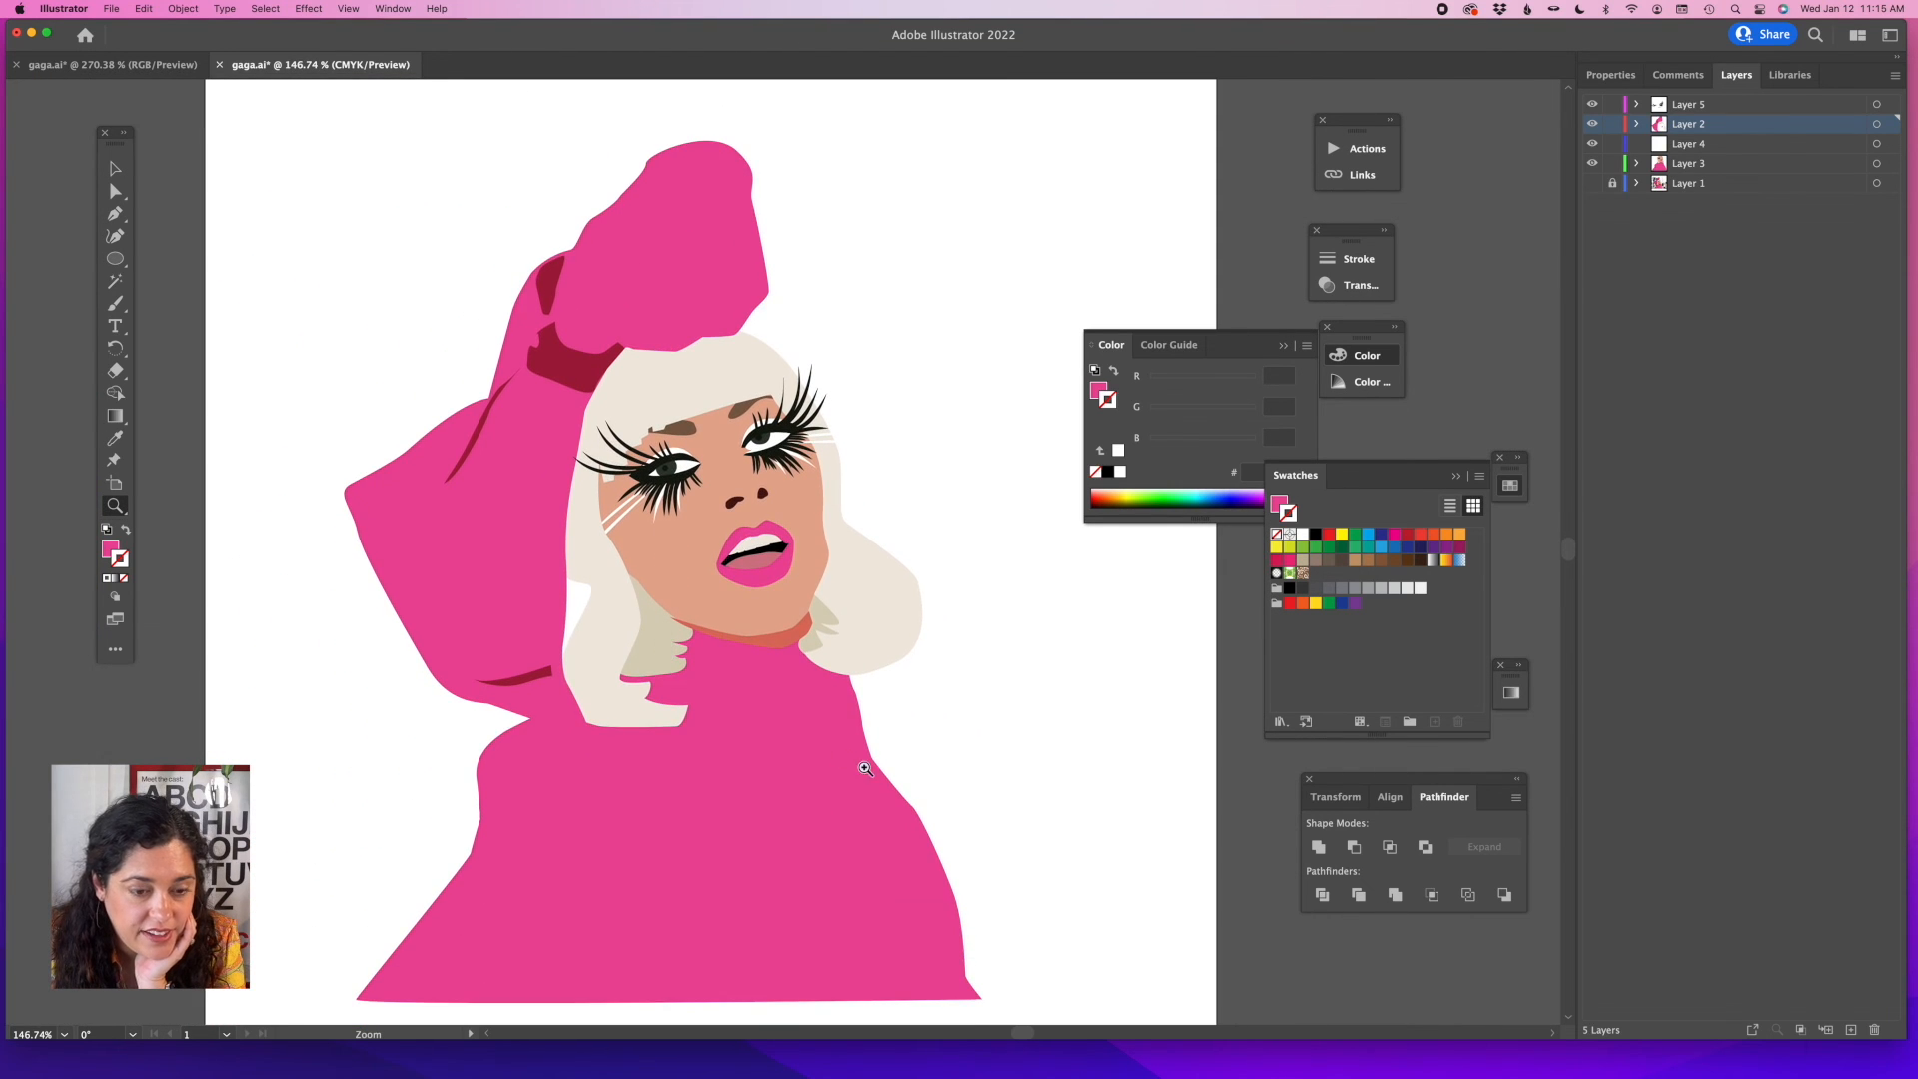
left_click_drag(866, 770, 831, 752)
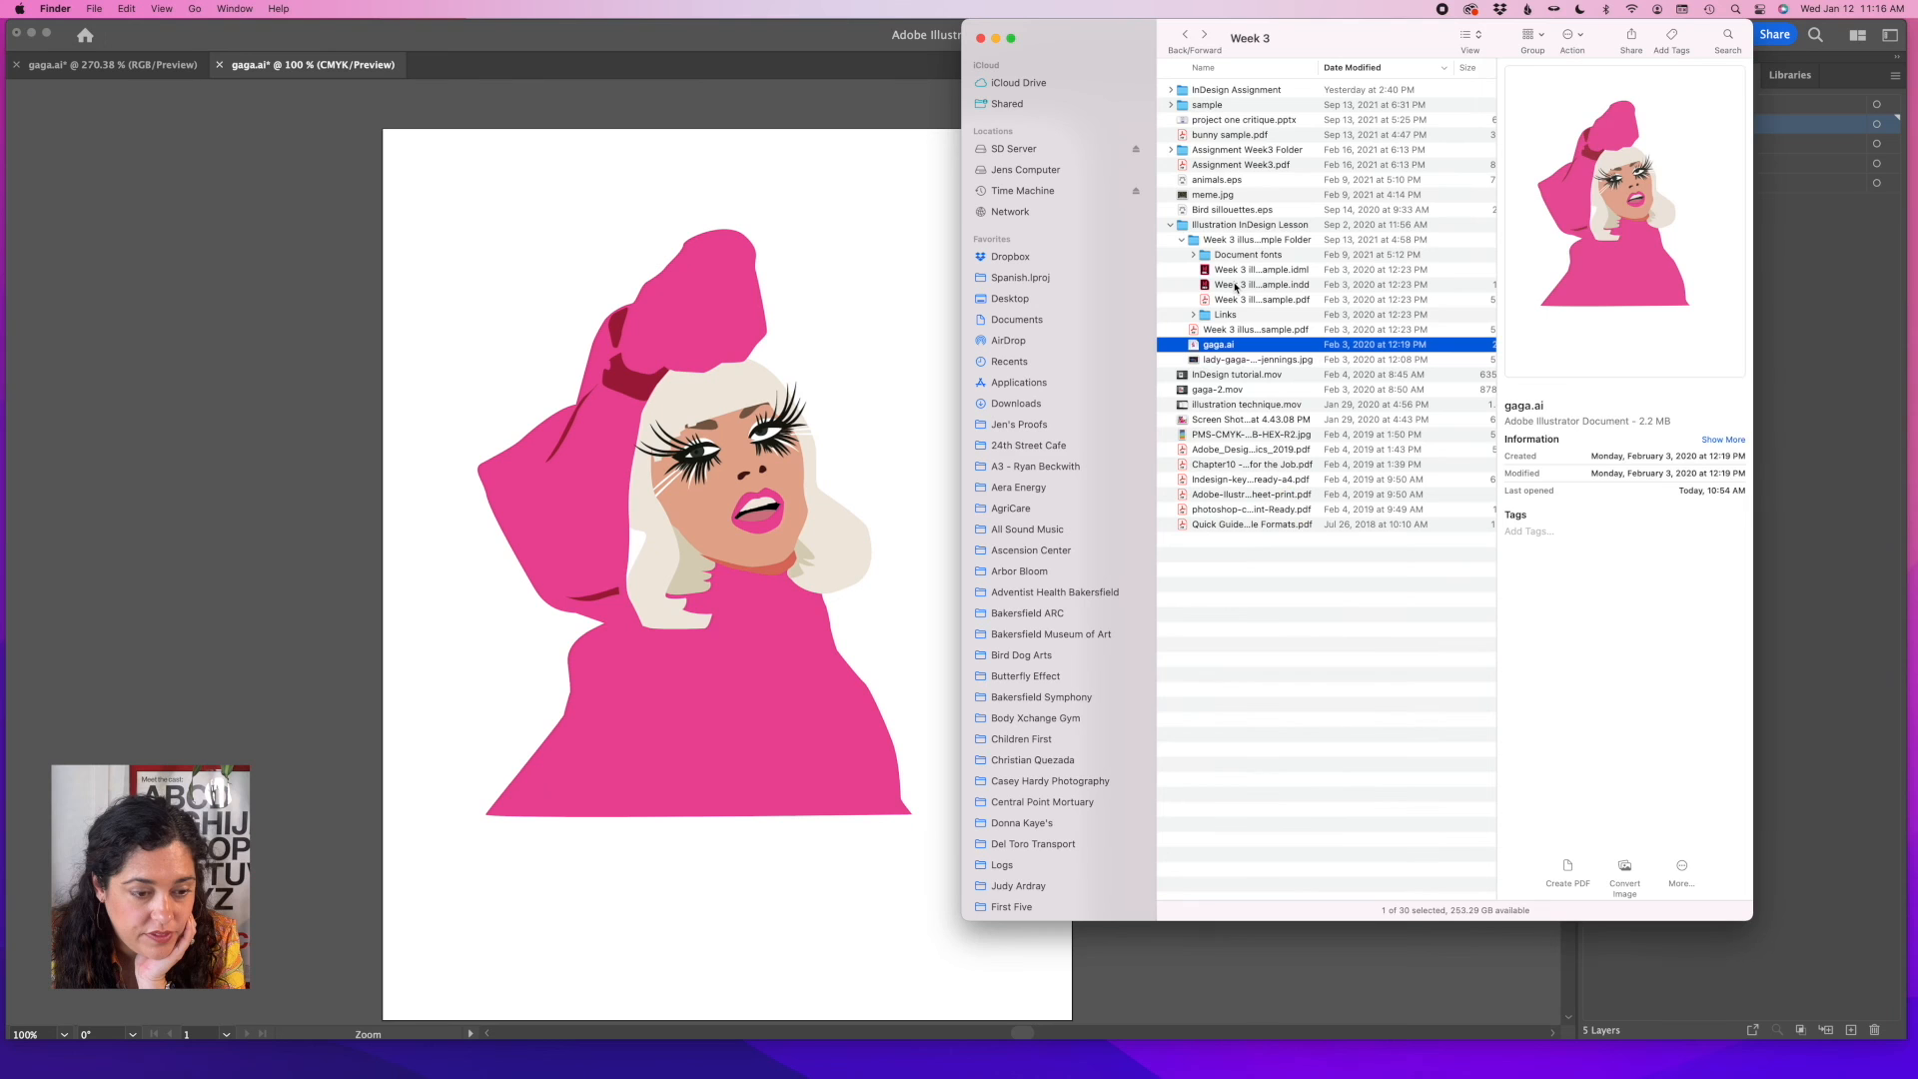
Open Week 3 illustration sample.indd from the Week 3 folder in InDesign and hide the document grid to view the poster layout.
left_click(1235, 288)
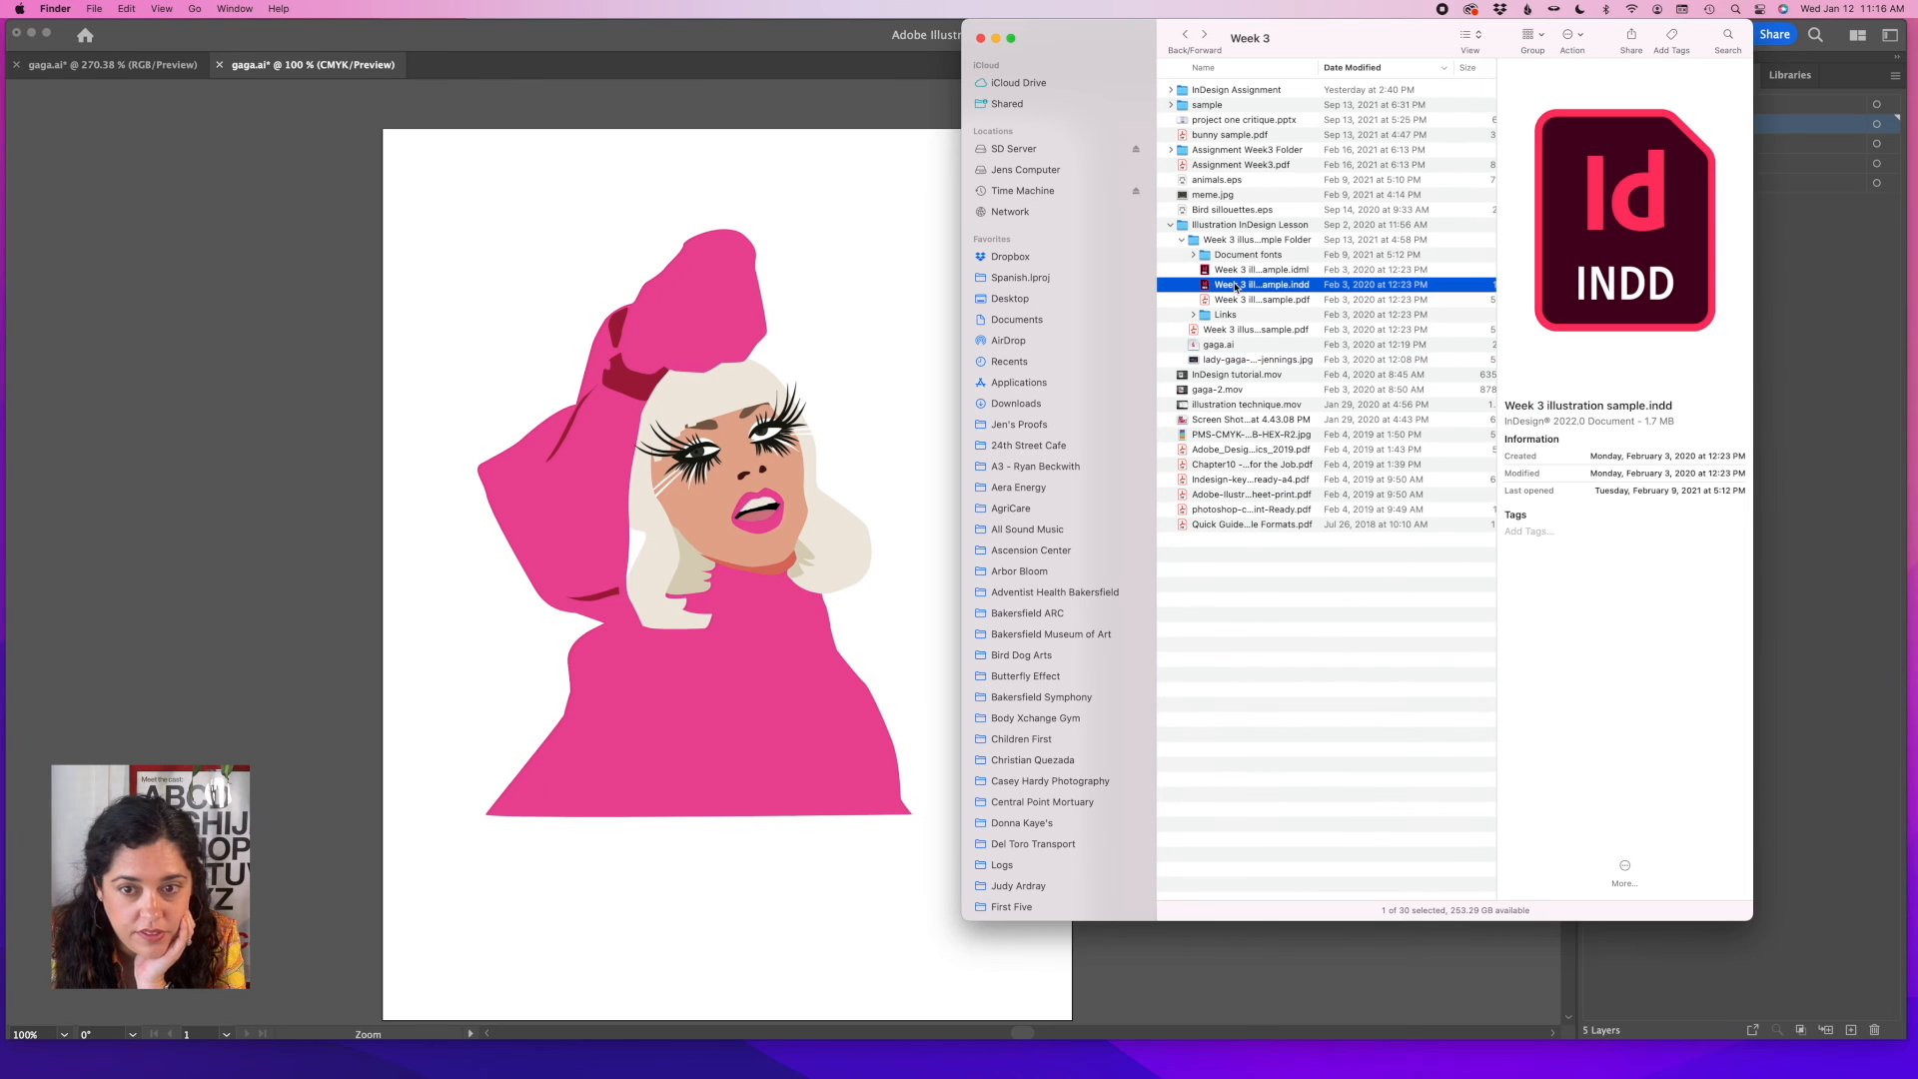
left_click(1218, 271)
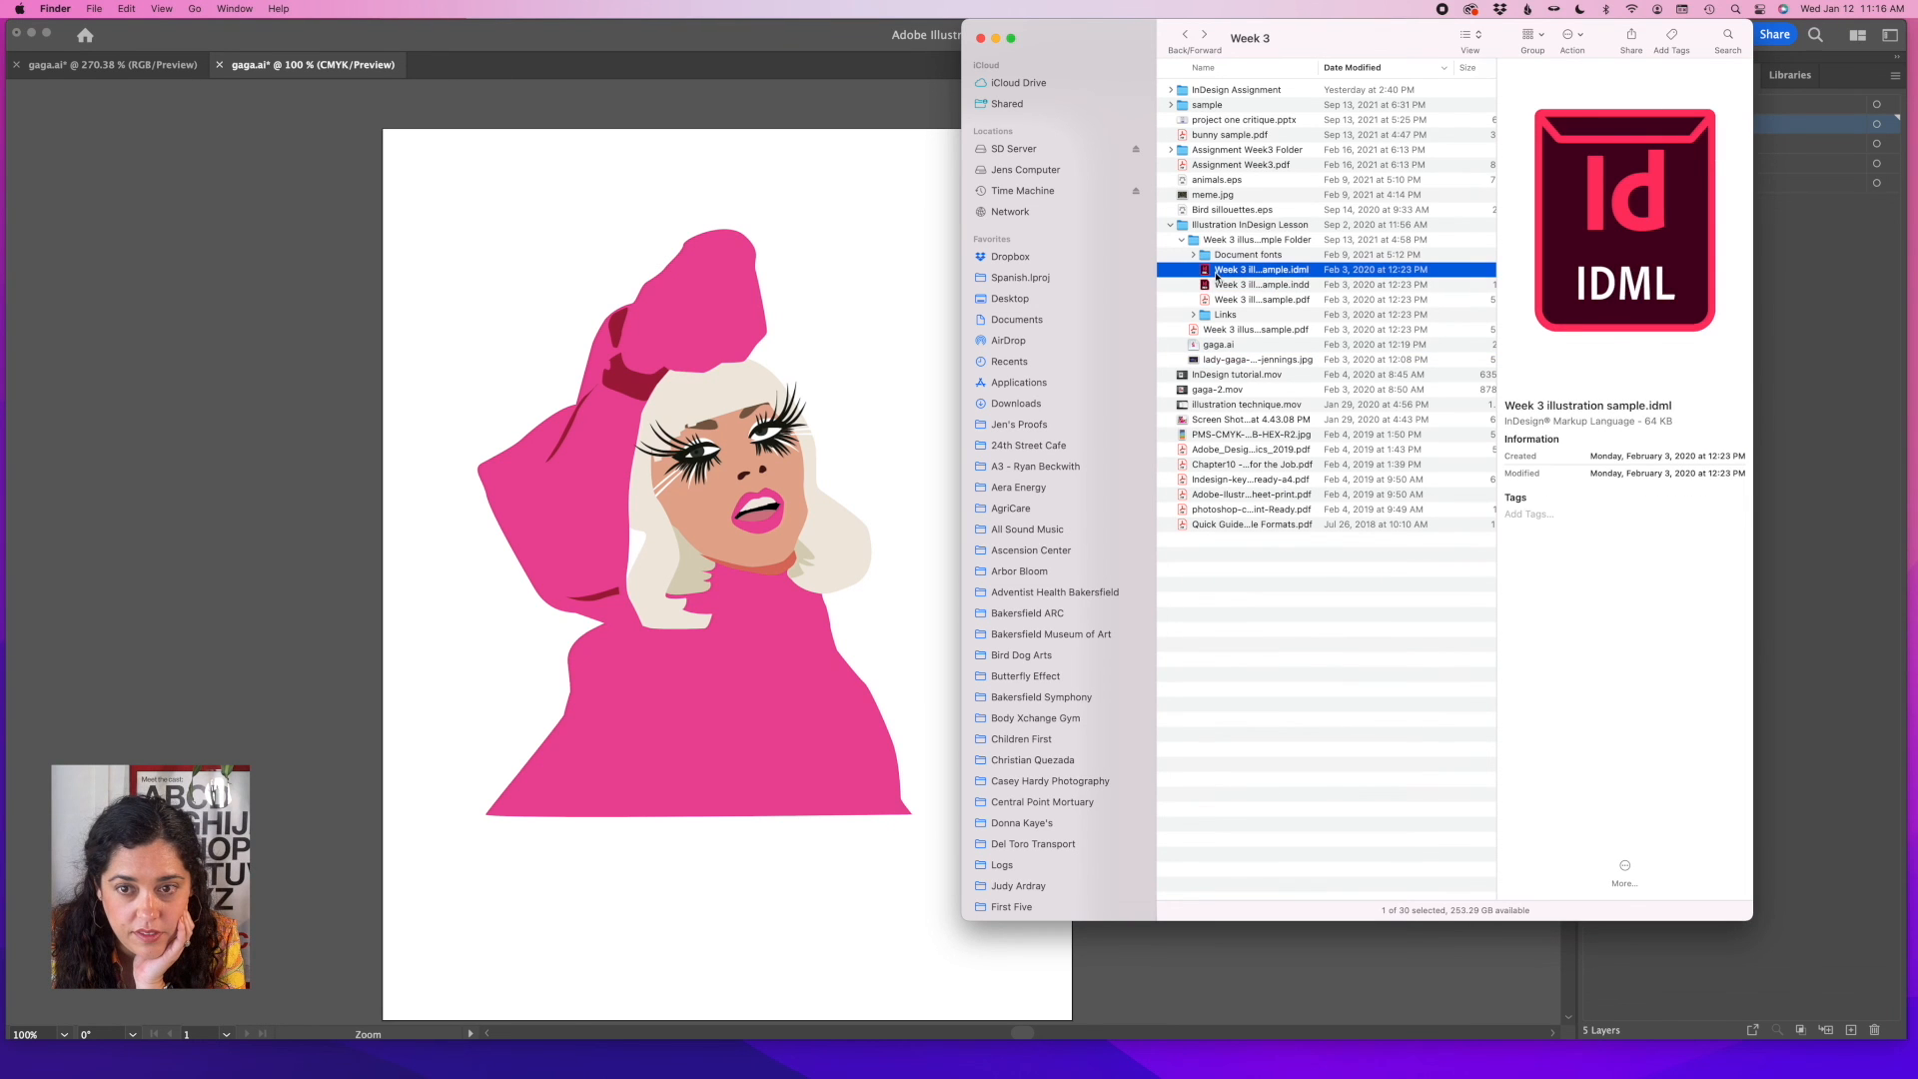
double_click(1210, 287)
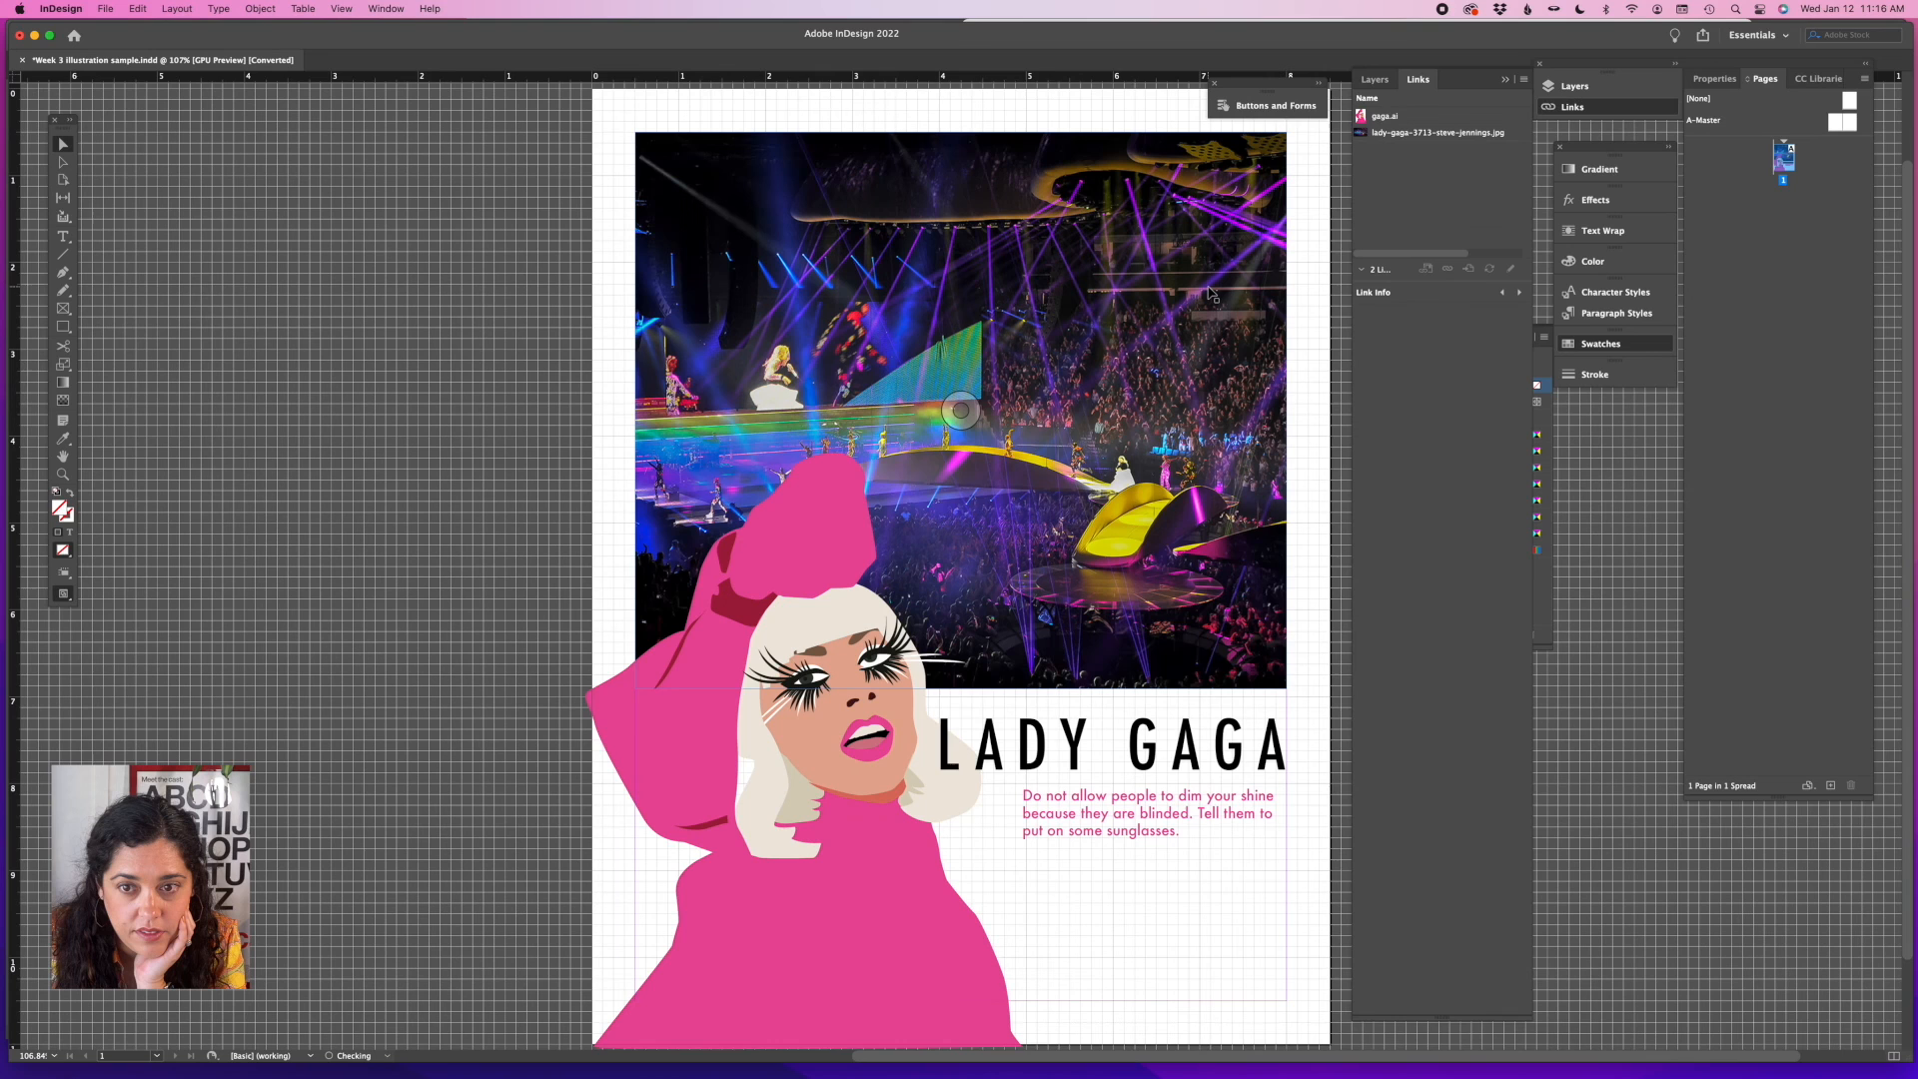
key("super+apostrophe")
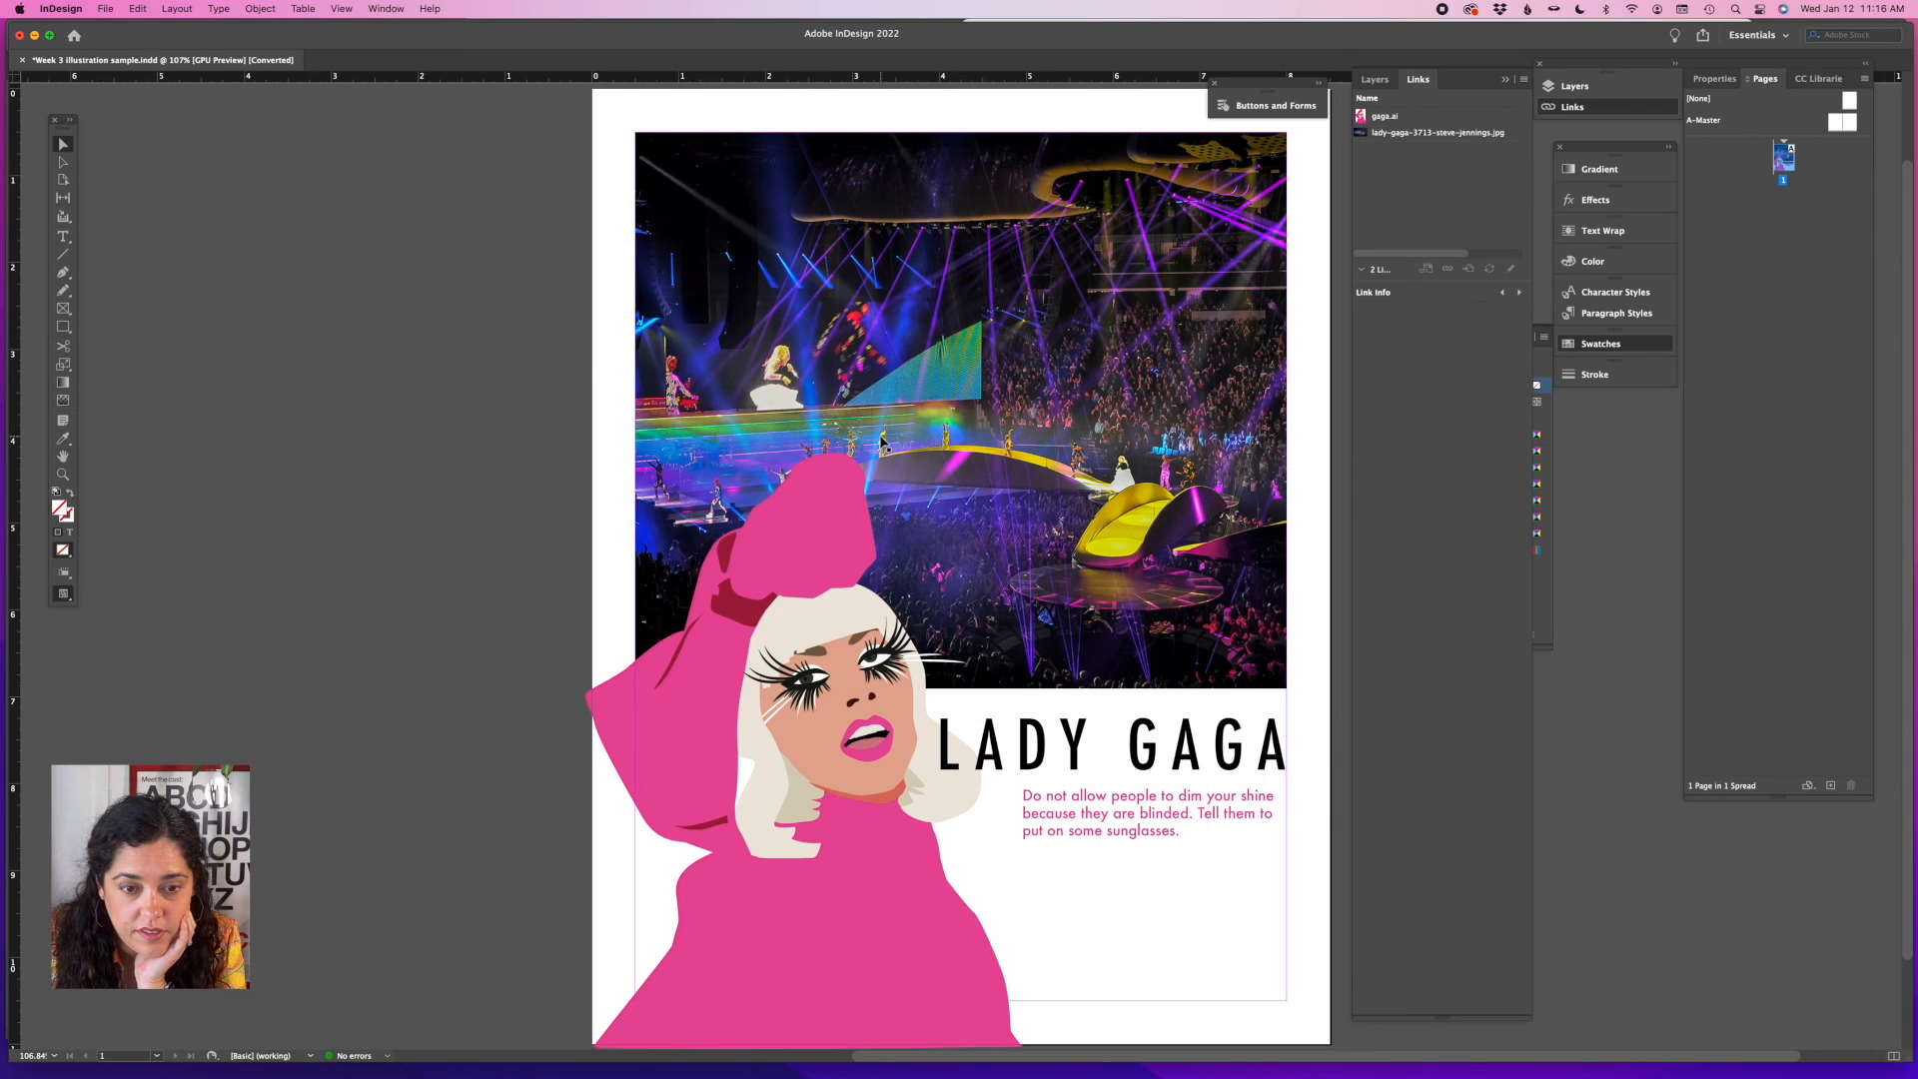
scroll(881, 440, "right", 5)
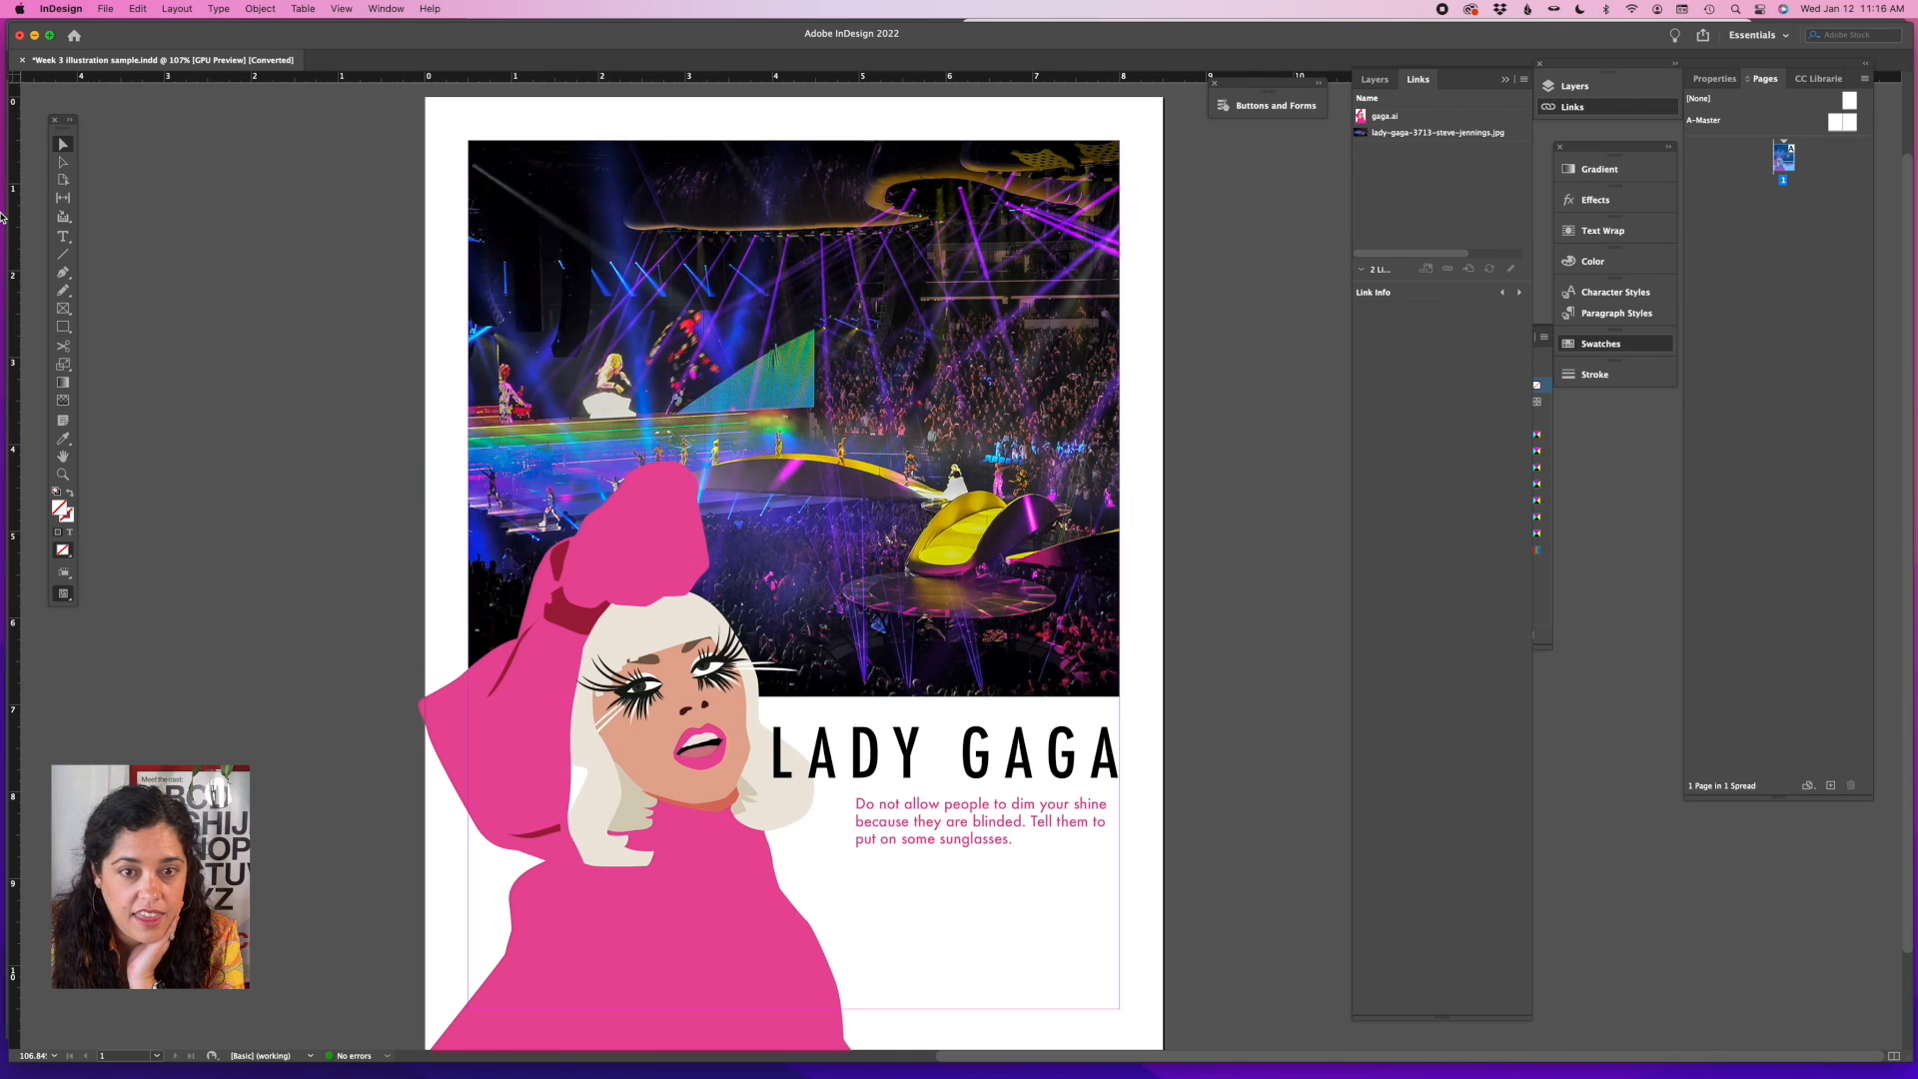
scroll(894, 671, "down", 3)
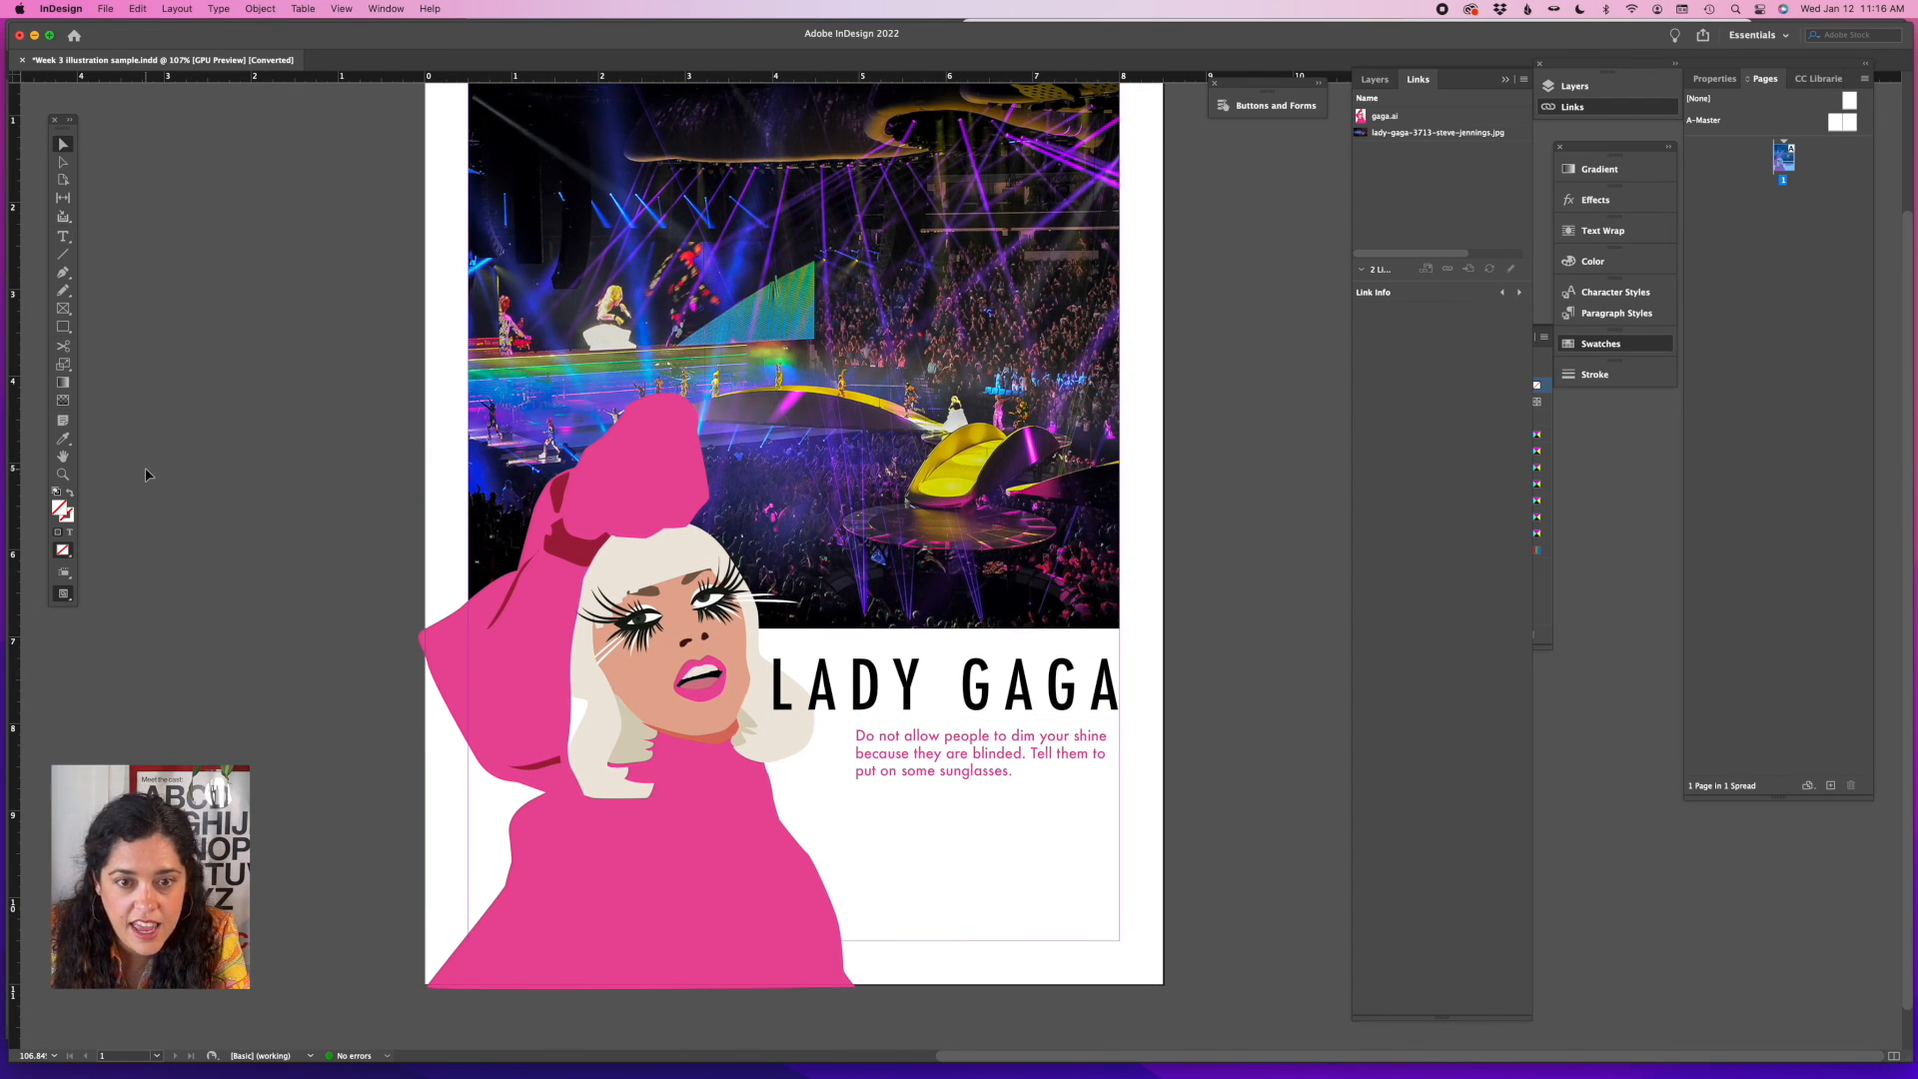